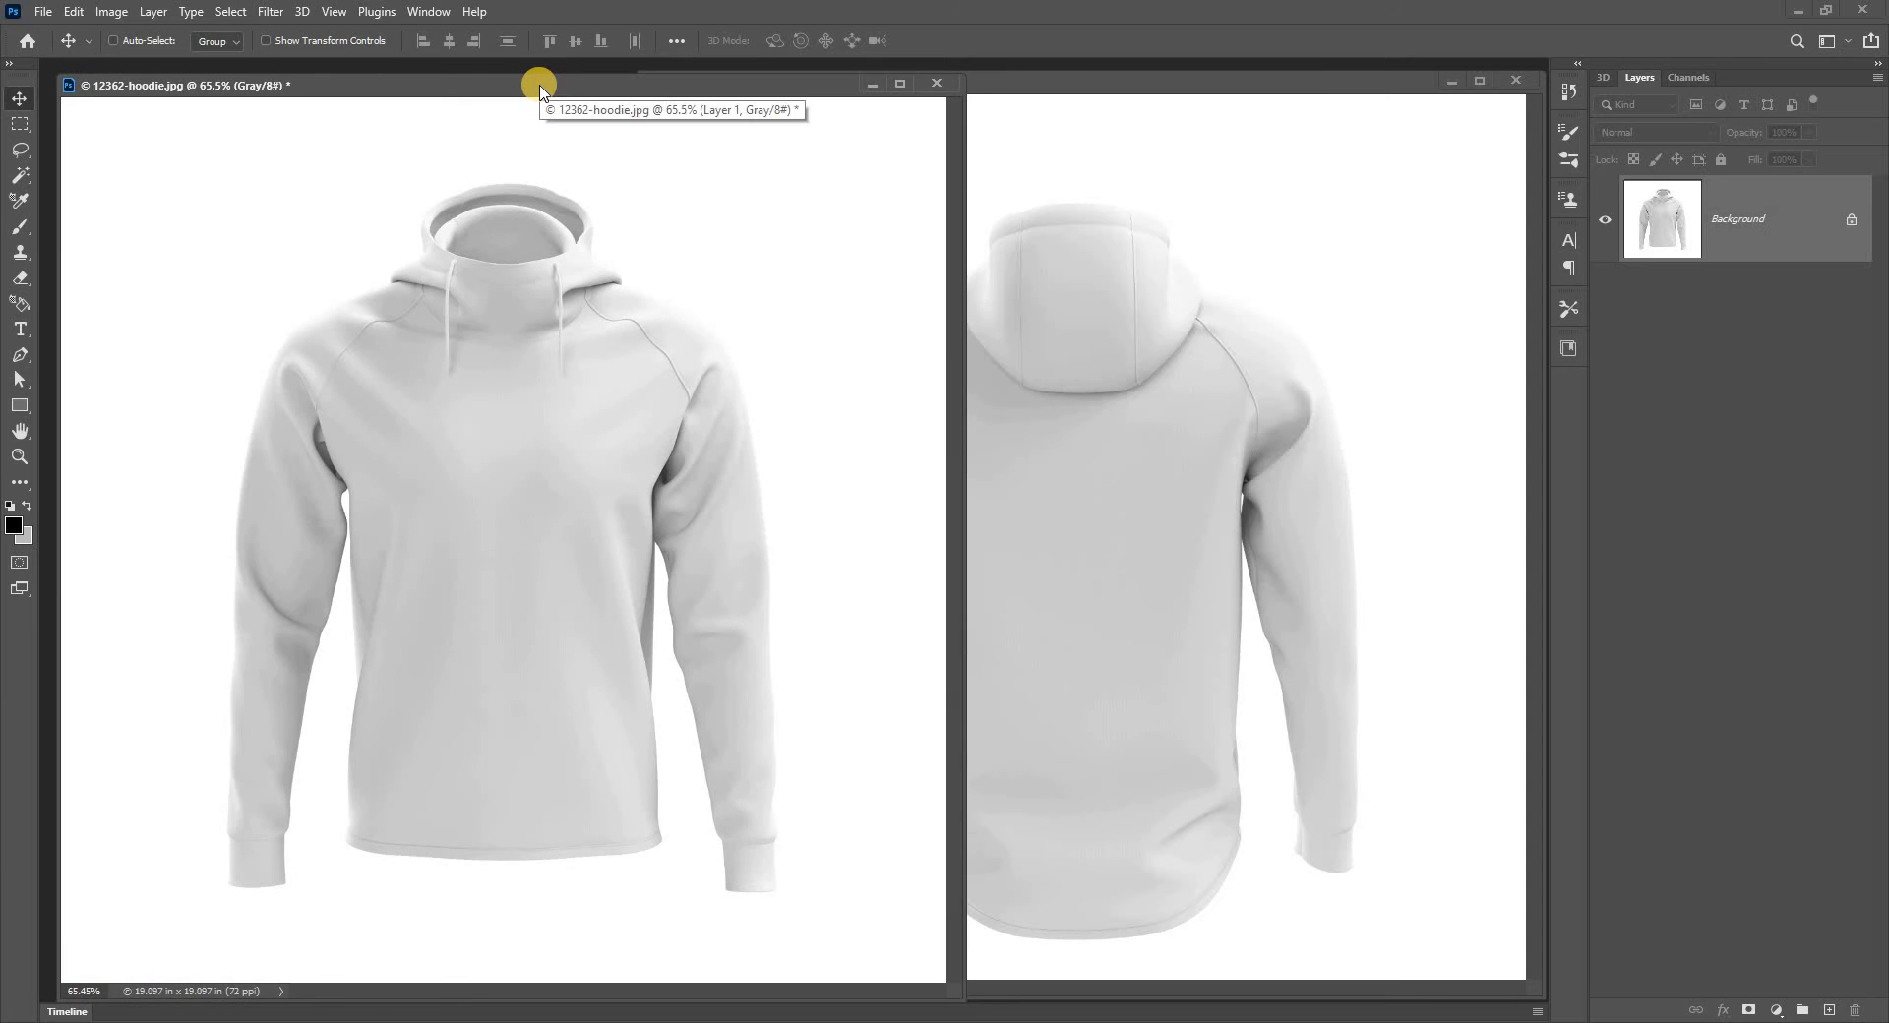
# Arrange the two hoodie image windows so that 12362-hoodie.jpg lies in front and 12373-hoodie.jpg sits behind it
pyautogui.moveTo(536, 87); pyautogui.dragTo(591, 84)
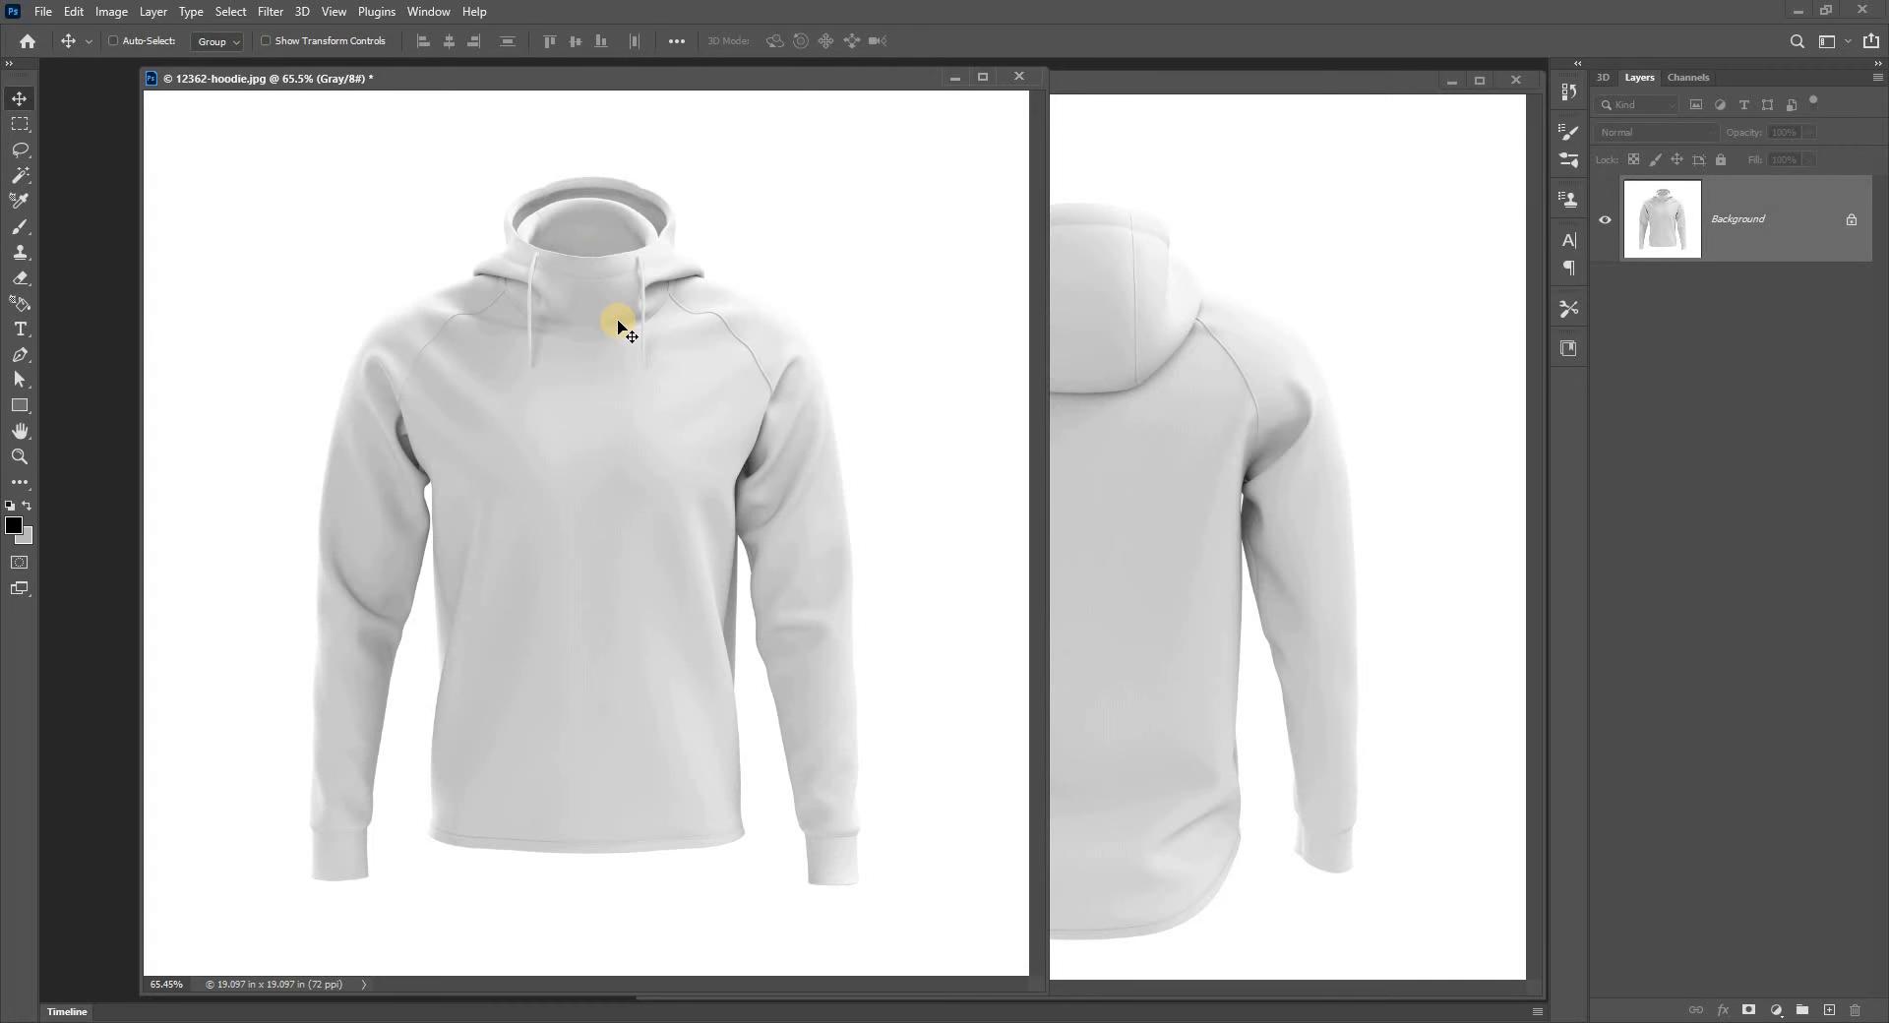
pyautogui.moveTo(587, 78); pyautogui.dragTo(777, 120)
pyautogui.moveTo(915, 78); pyautogui.dragTo(403, 95)
pyautogui.click(1088, 283)
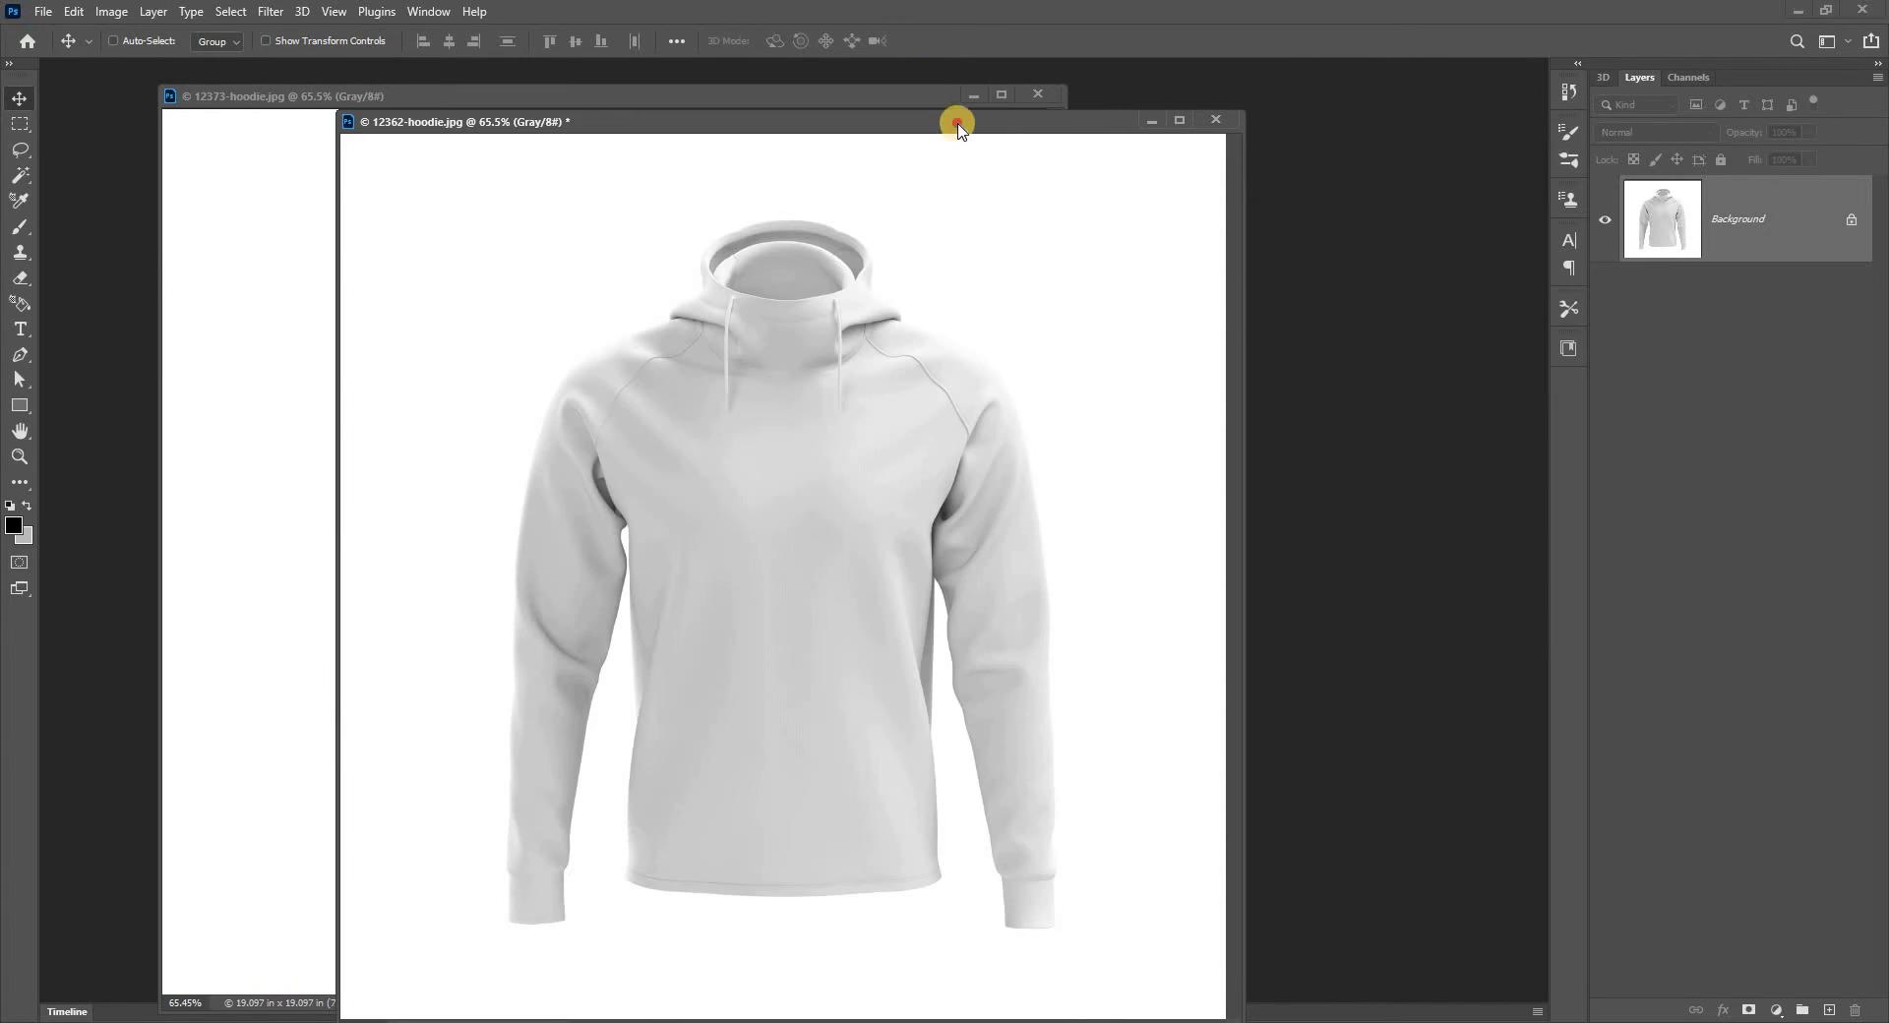
pyautogui.moveTo(965, 122); pyautogui.dragTo(995, 119)
# Select the entire front hoodie image, fill the Background with the gray background colour and paste the hoodie onto a new layer
pyautogui.hotkey('ctrl', '0')
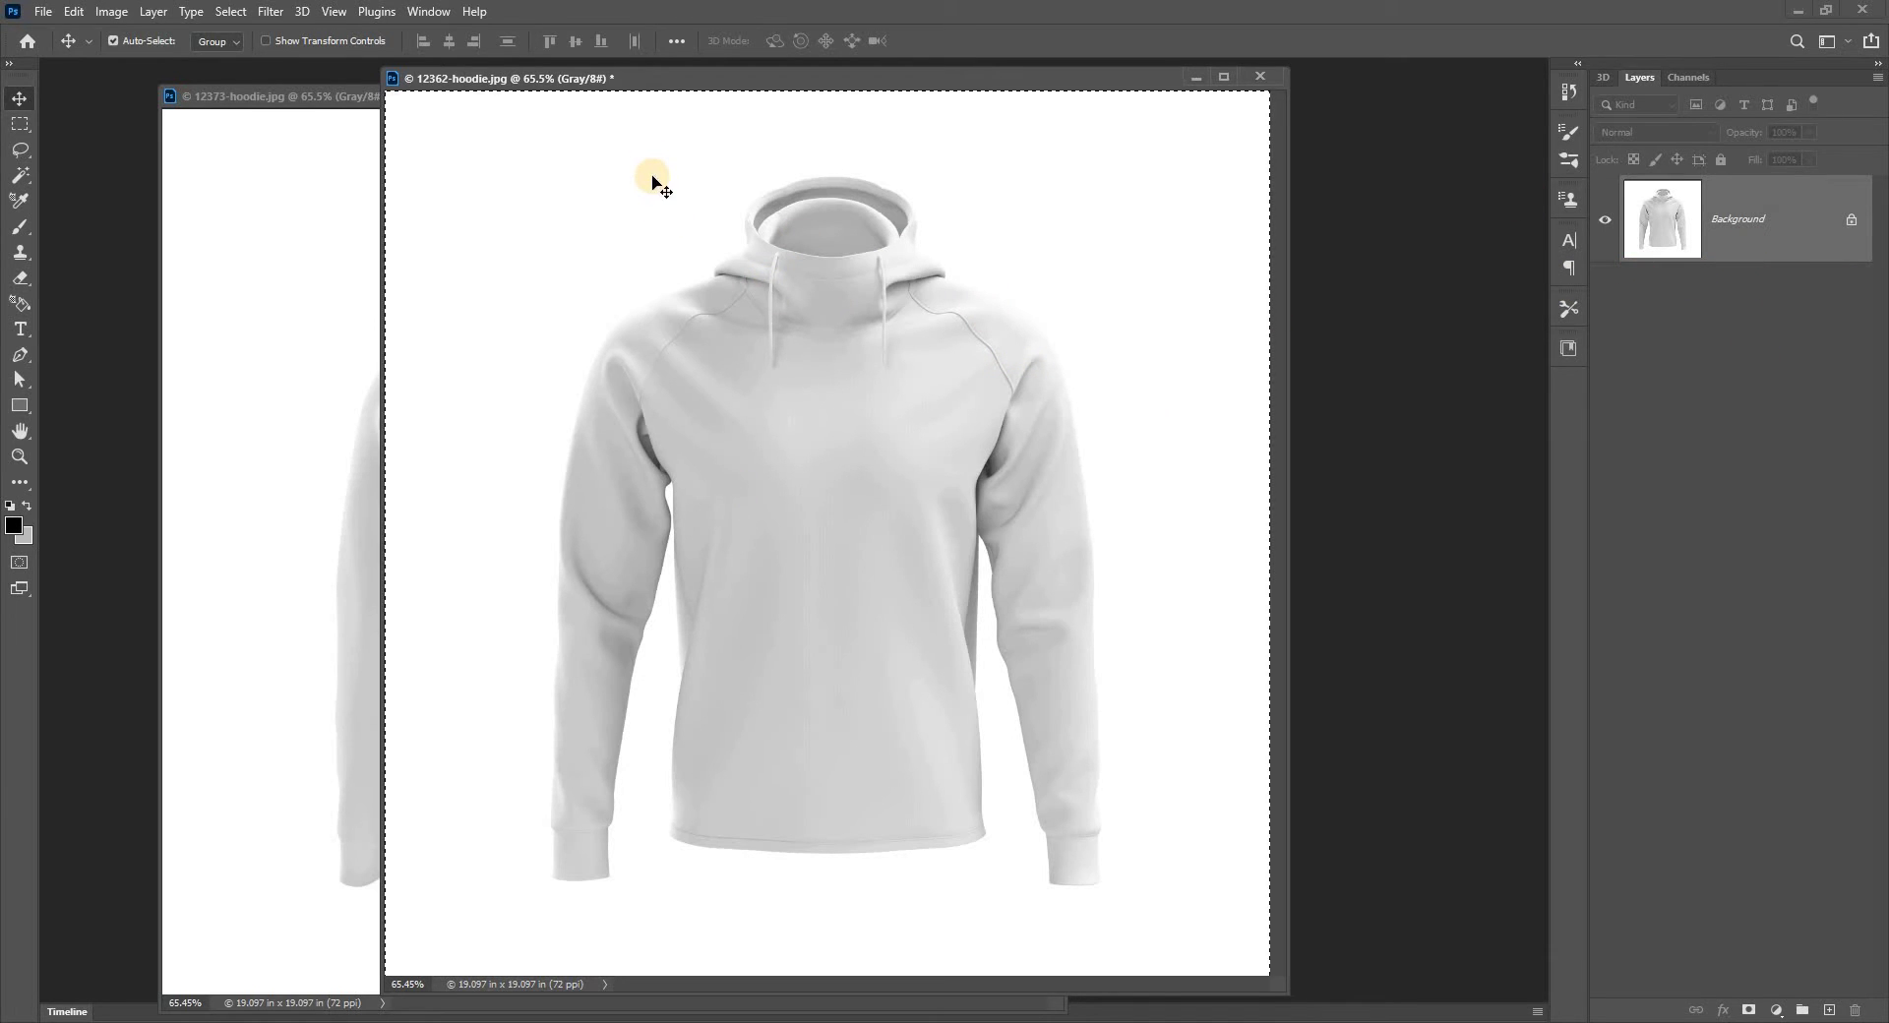
pyautogui.hotkey('ctrl', 'BackSpace')
pyautogui.hotkey('ctrl', 'v')
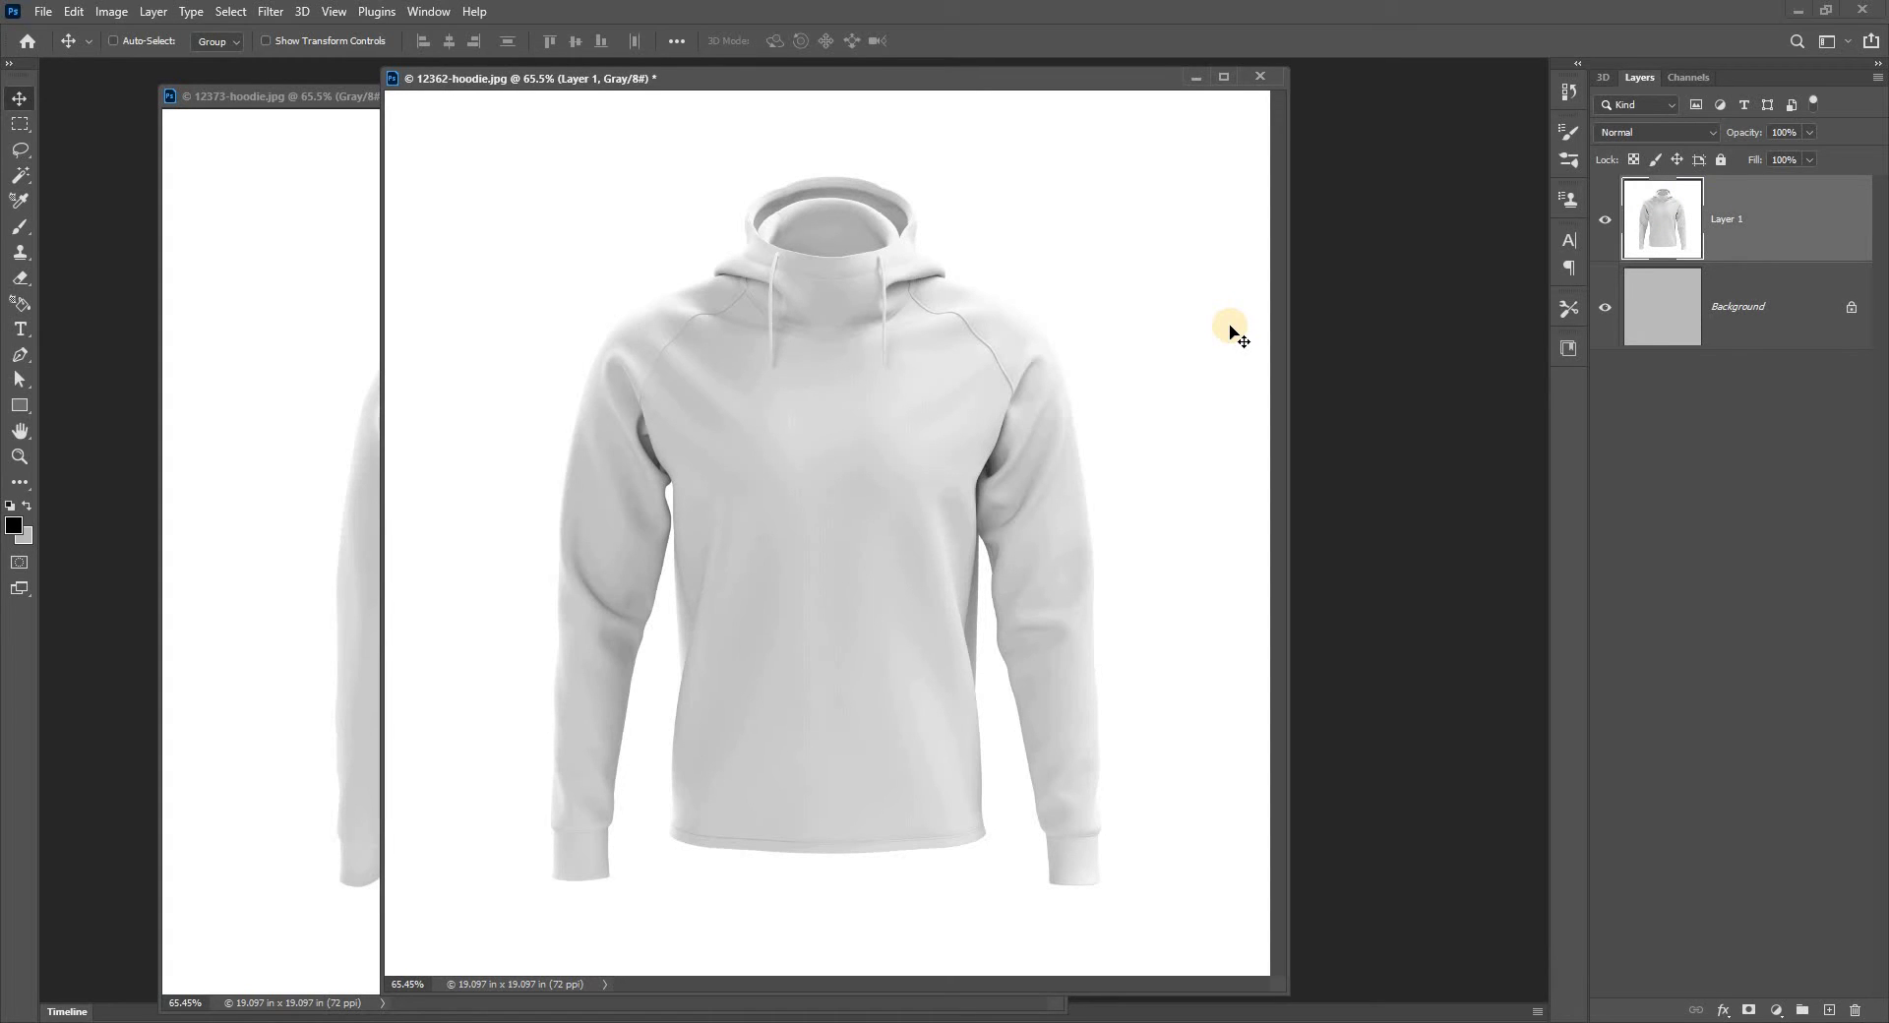
# Duplicate the pasted hoodie layer and invert the copy's tones
pyautogui.hotkey('ctrl', 'j')
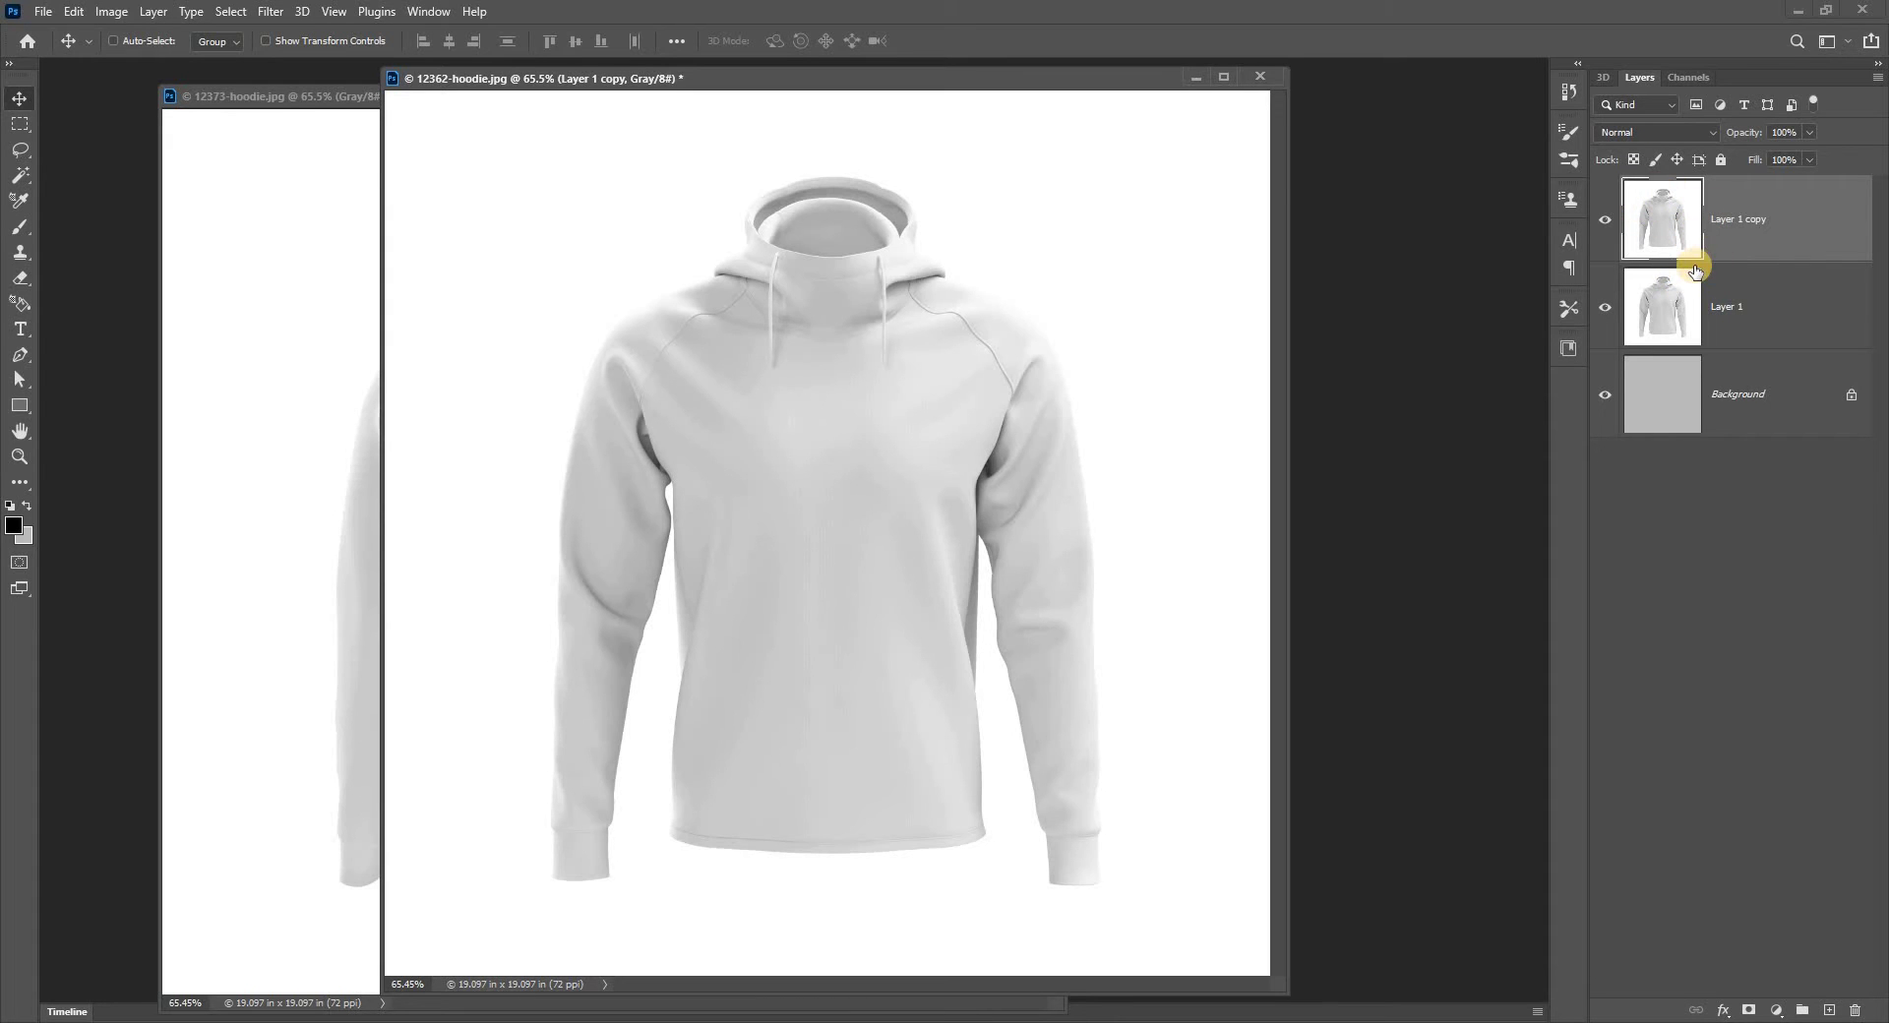
pyautogui.moveTo(797, 82); pyautogui.dragTo(833, 97)
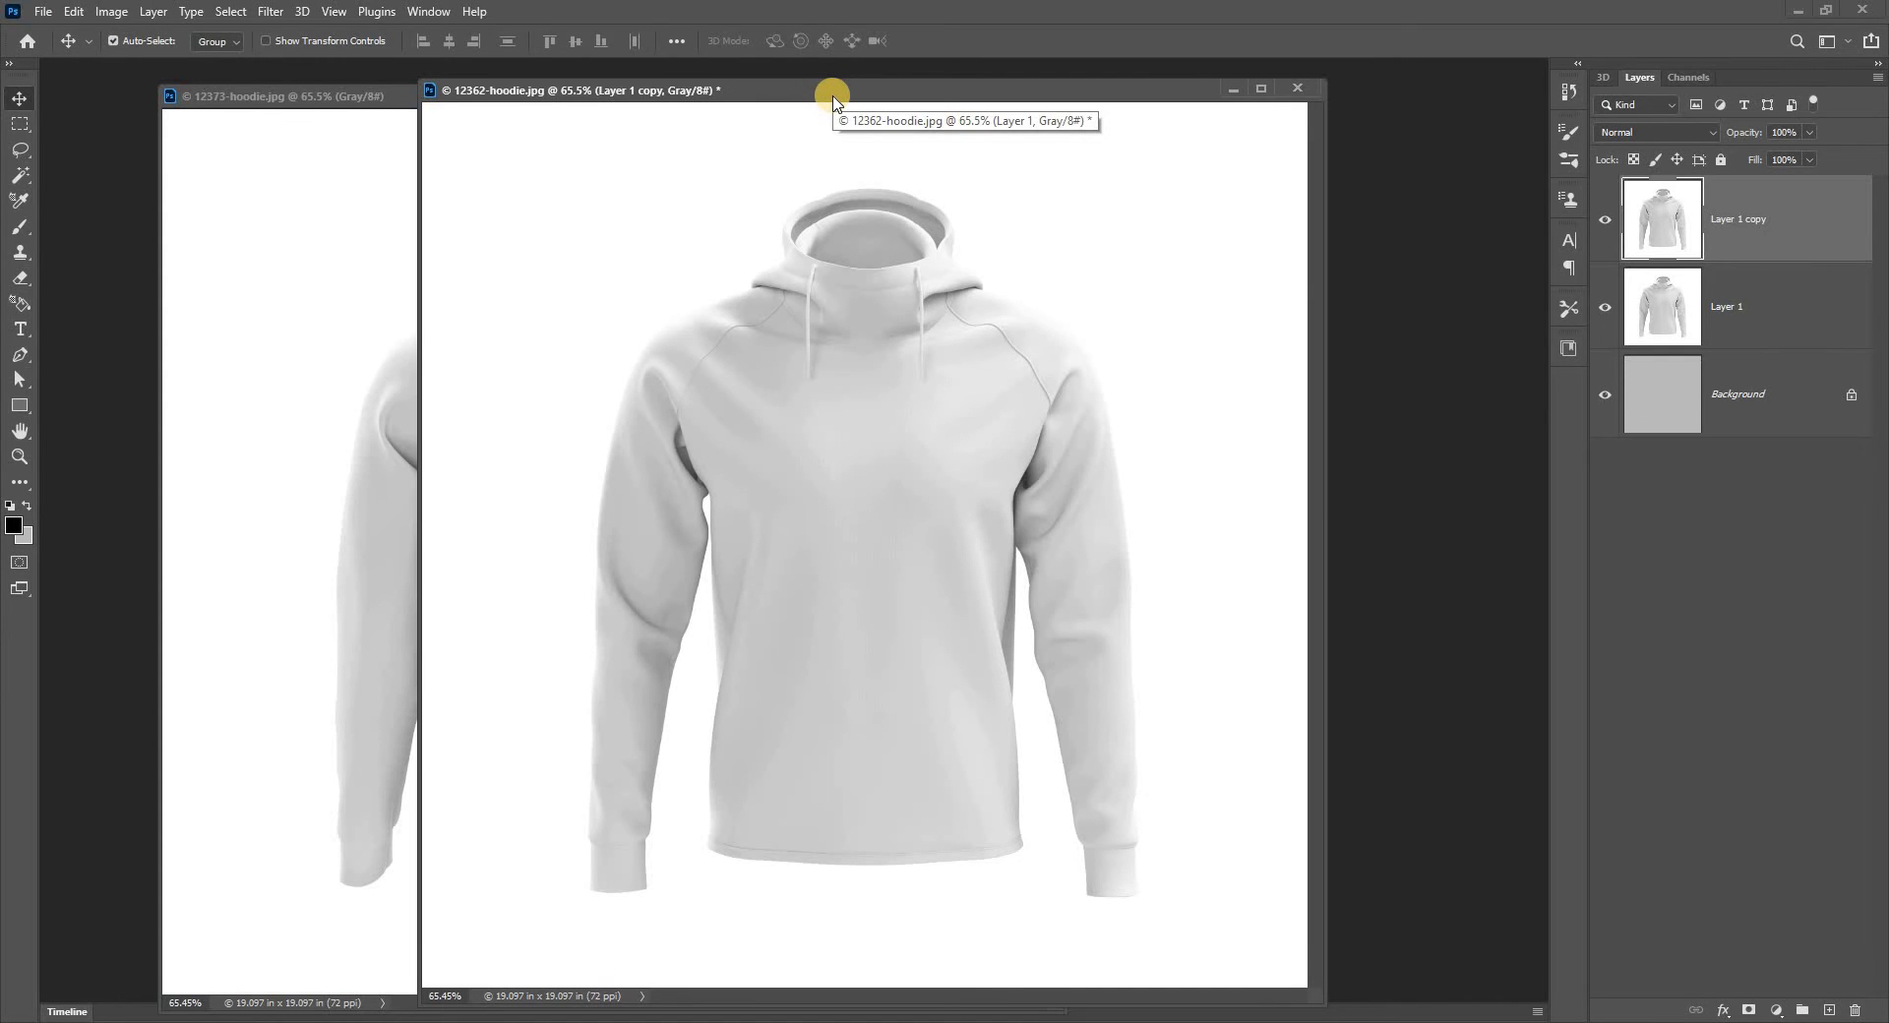
pyautogui.hotkey('ctrl', 'i')
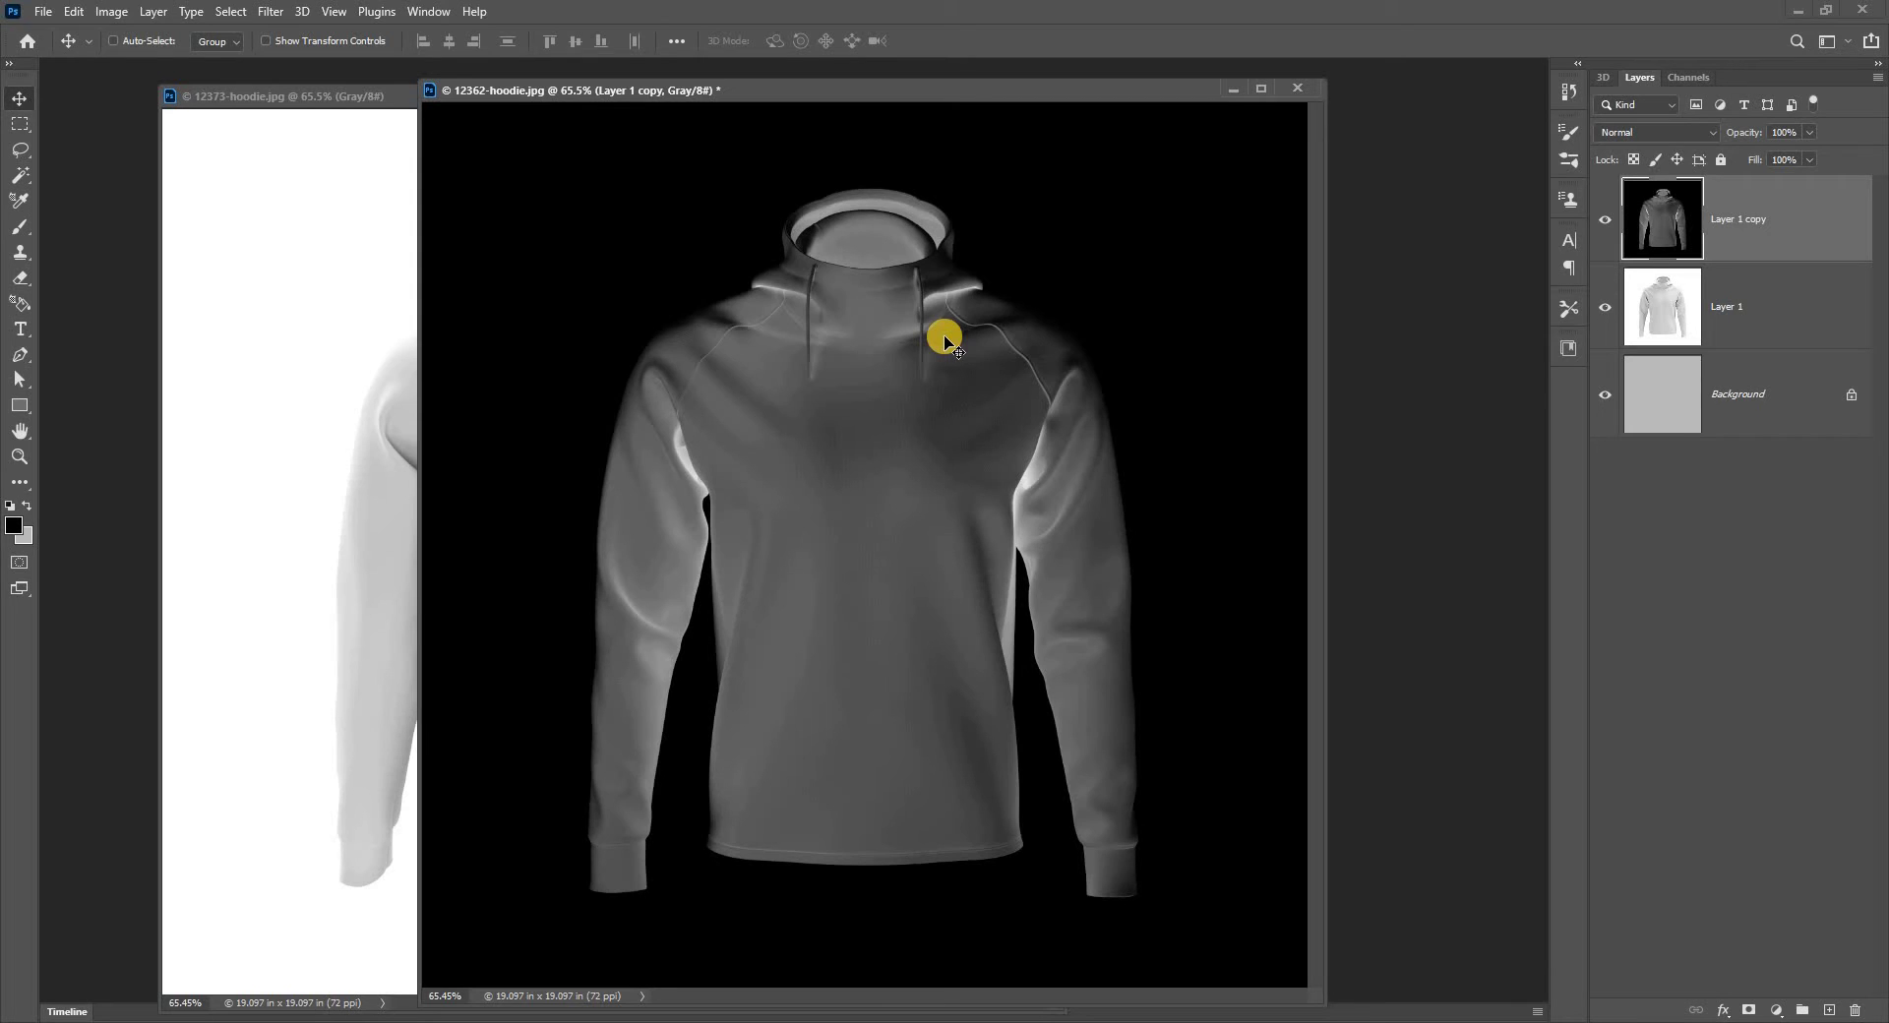
pyautogui.press('ctrl')
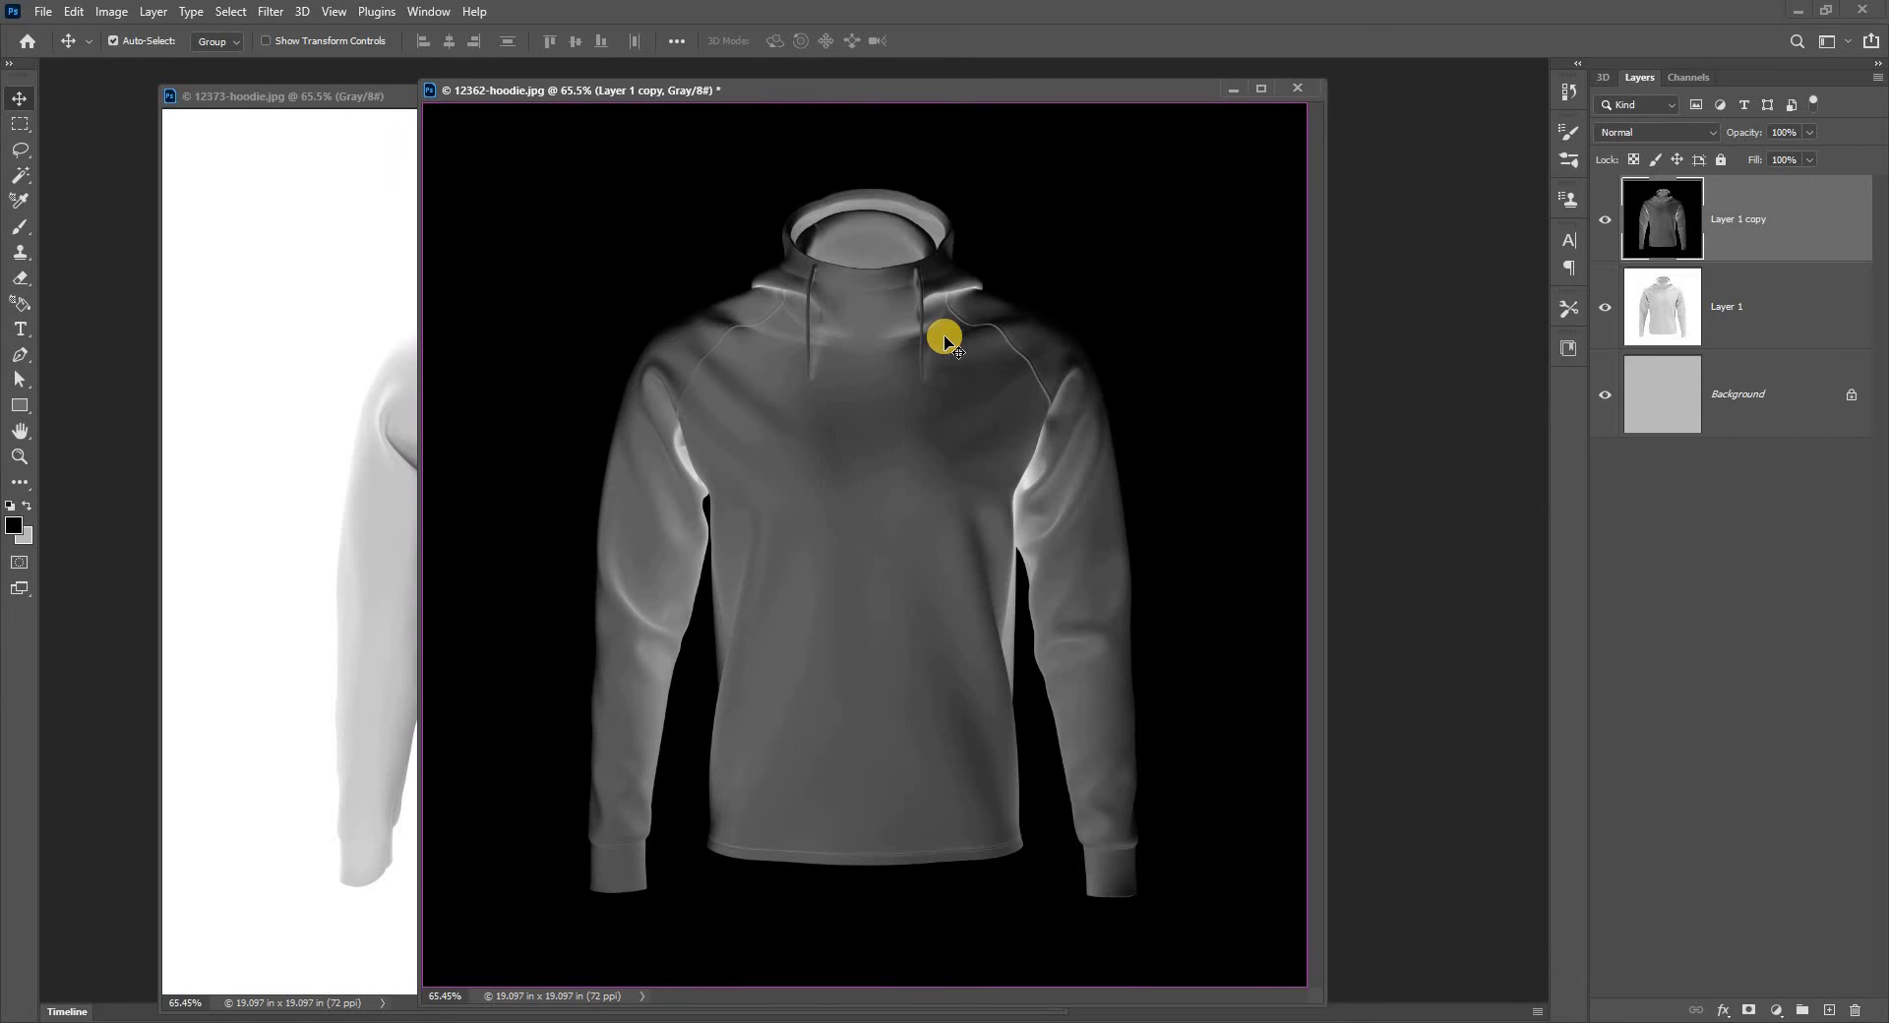
# Brighten the inverted hoodie copy with Levels, setting the midtone input to 9.99
pyautogui.hotkey('ctrl', 'l')
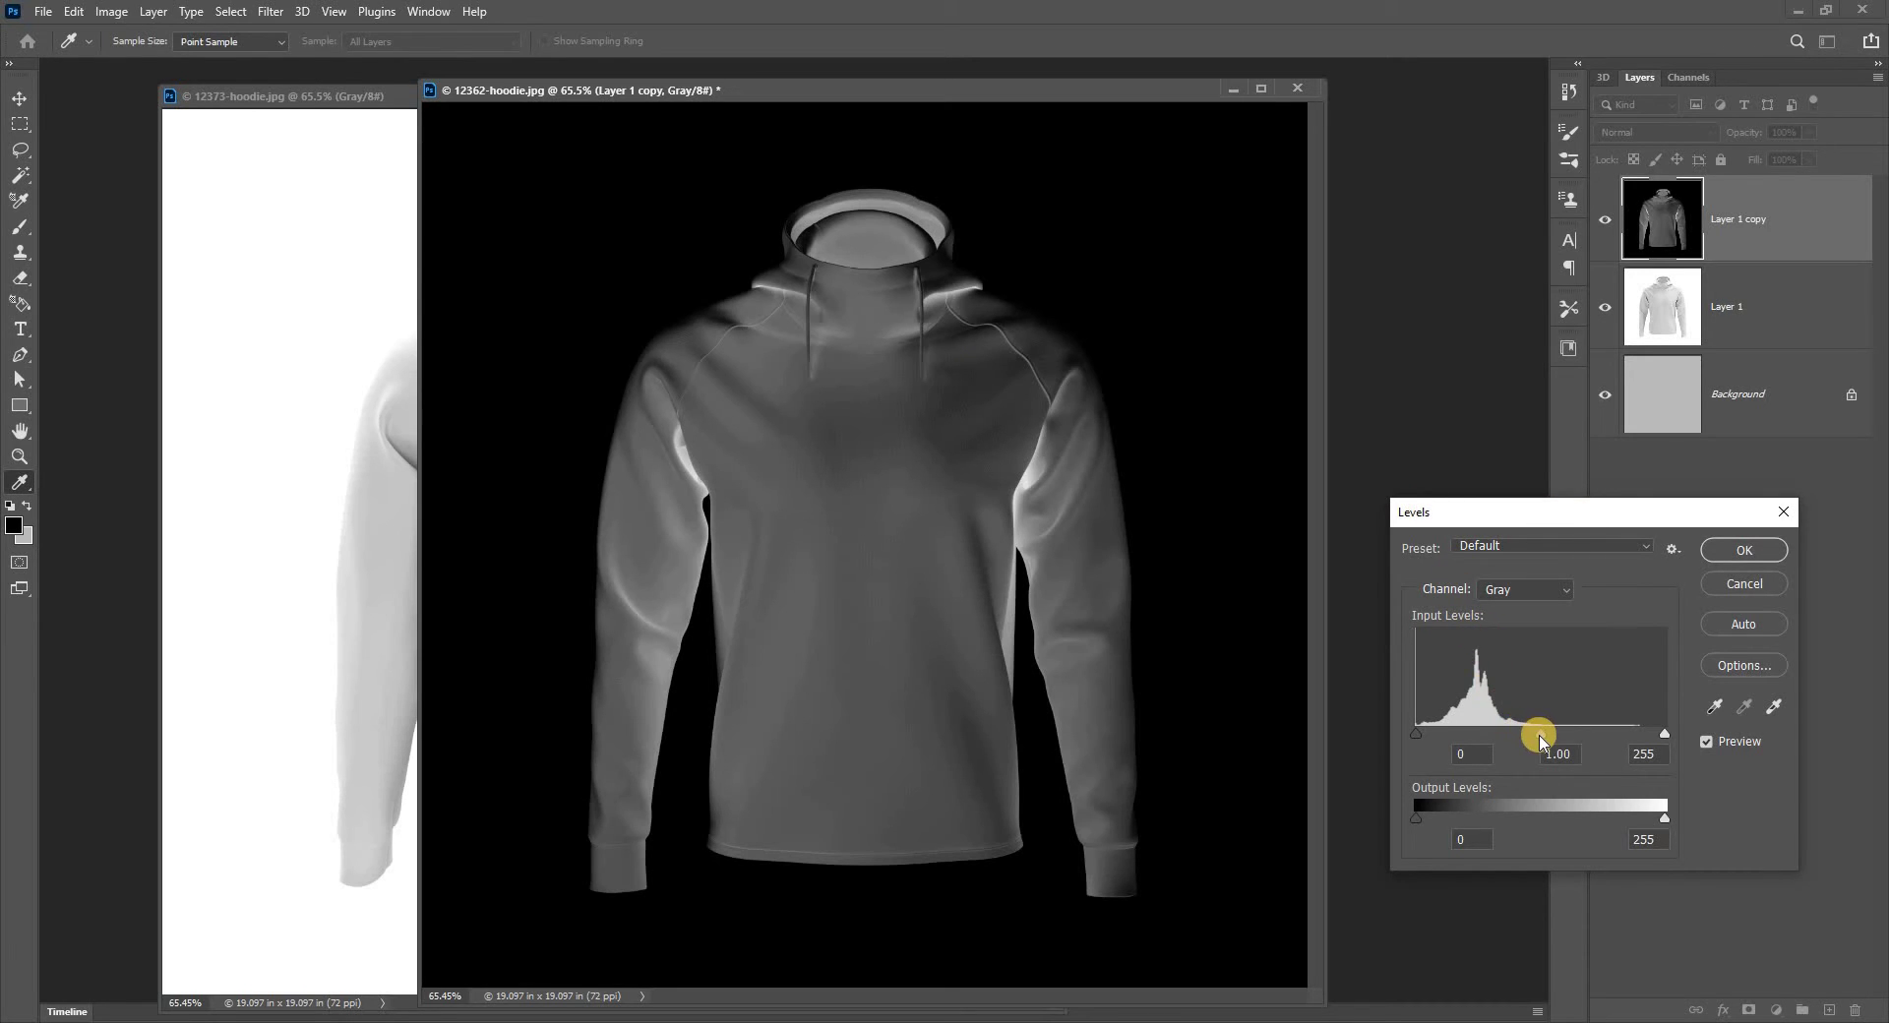
pyautogui.moveTo(1541, 740); pyautogui.dragTo(1209, 720)
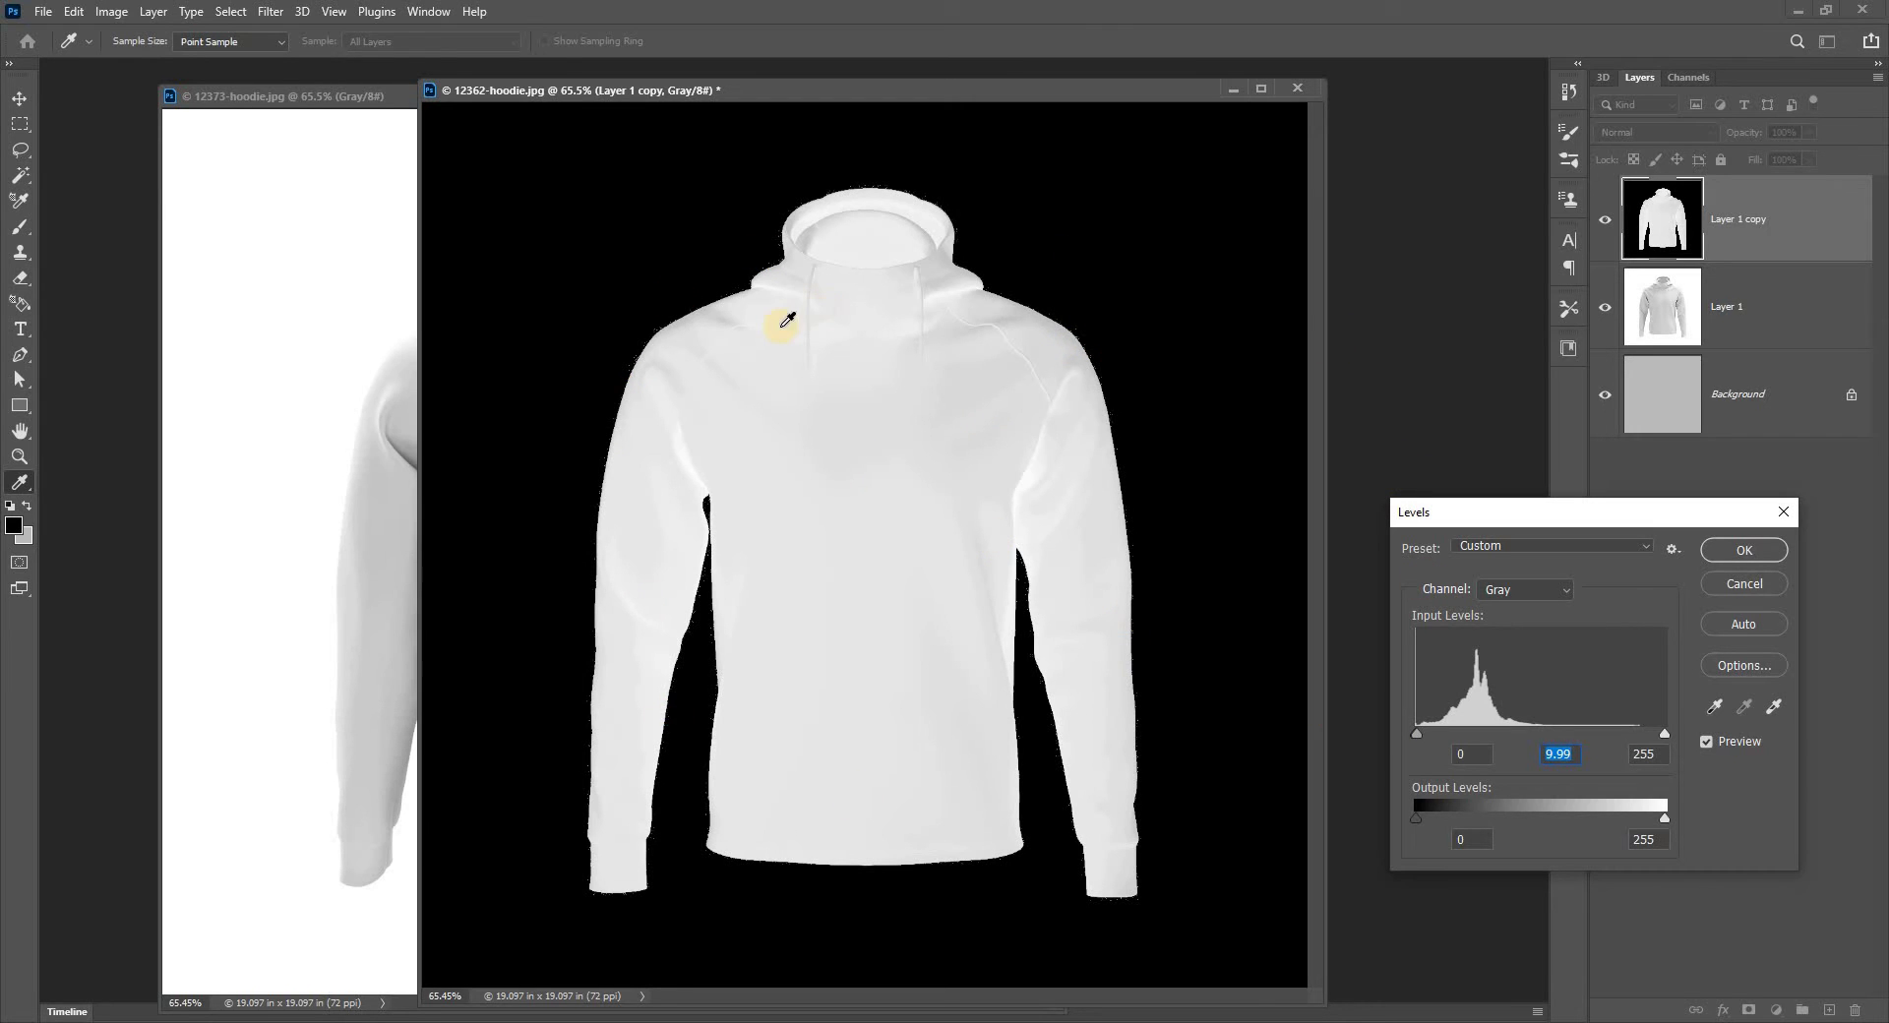
pyautogui.click(1712, 554)
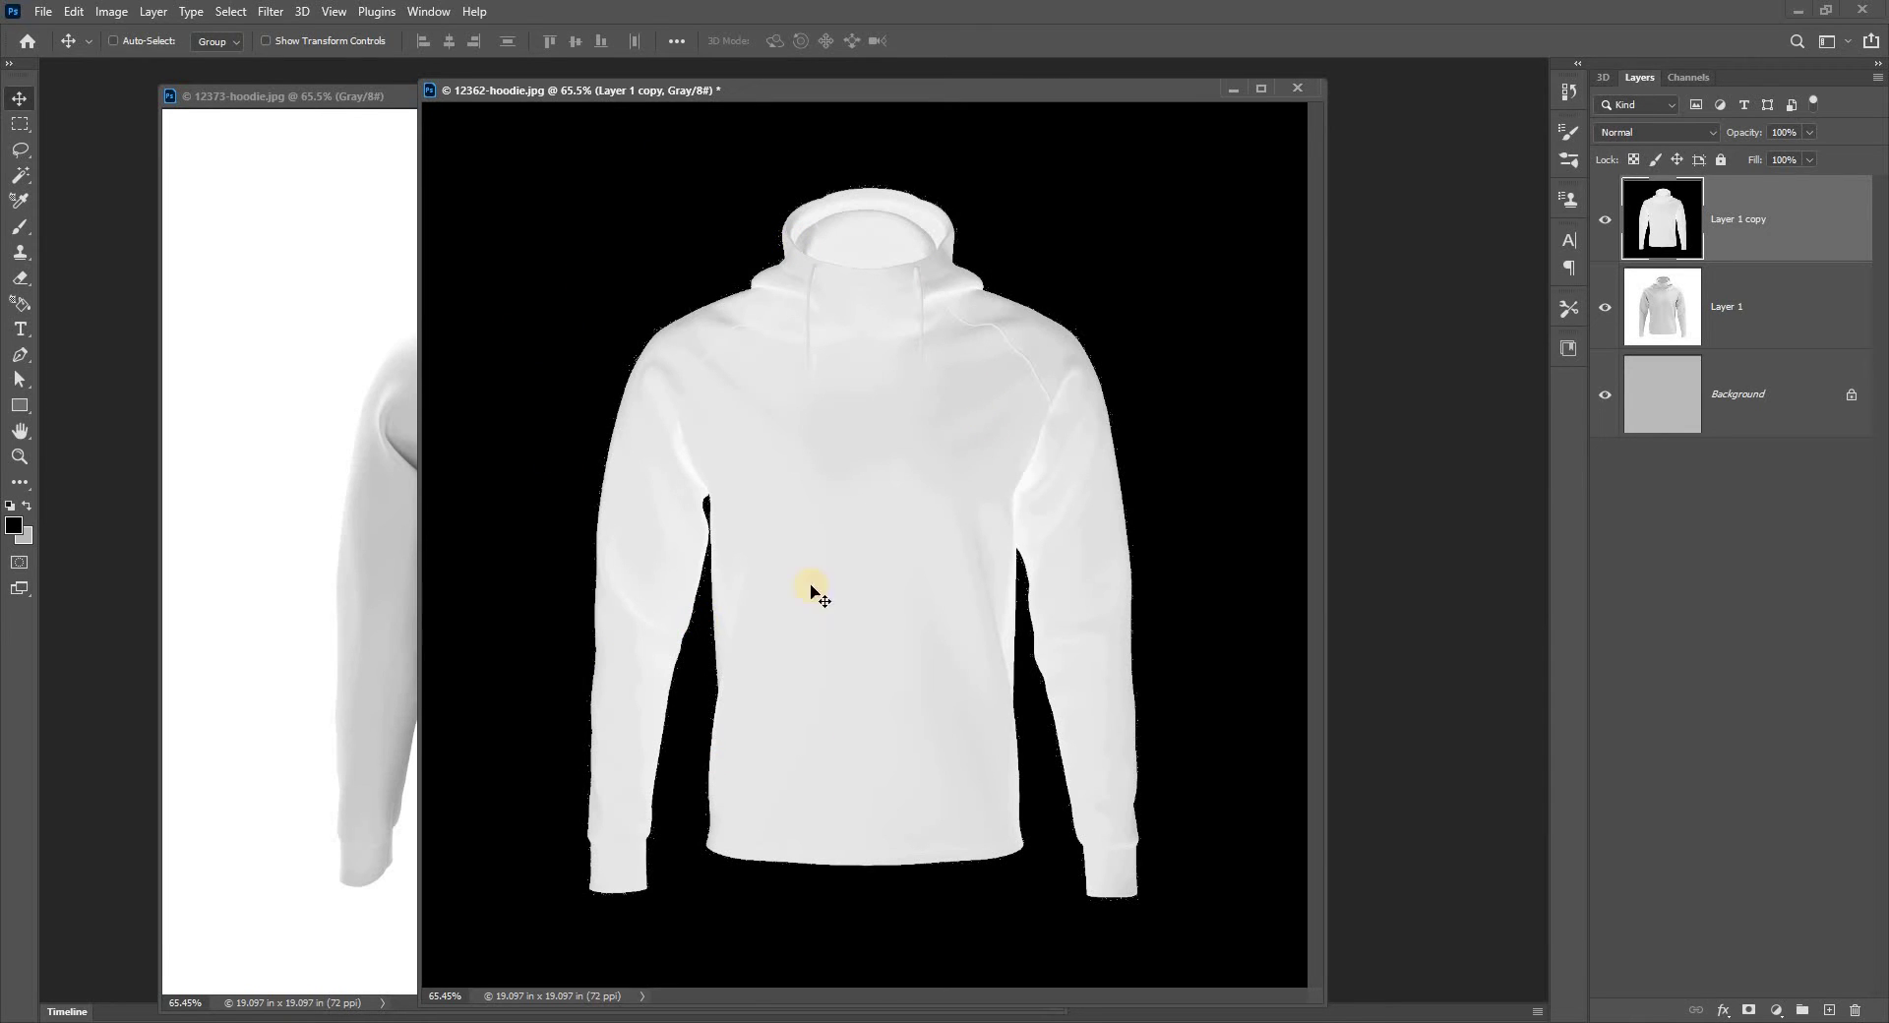
# Try to select the white background around the hoodie directly on Layer 1 with the Magic Wand
pyautogui.click(1605, 220)
pyautogui.click(1670, 335)
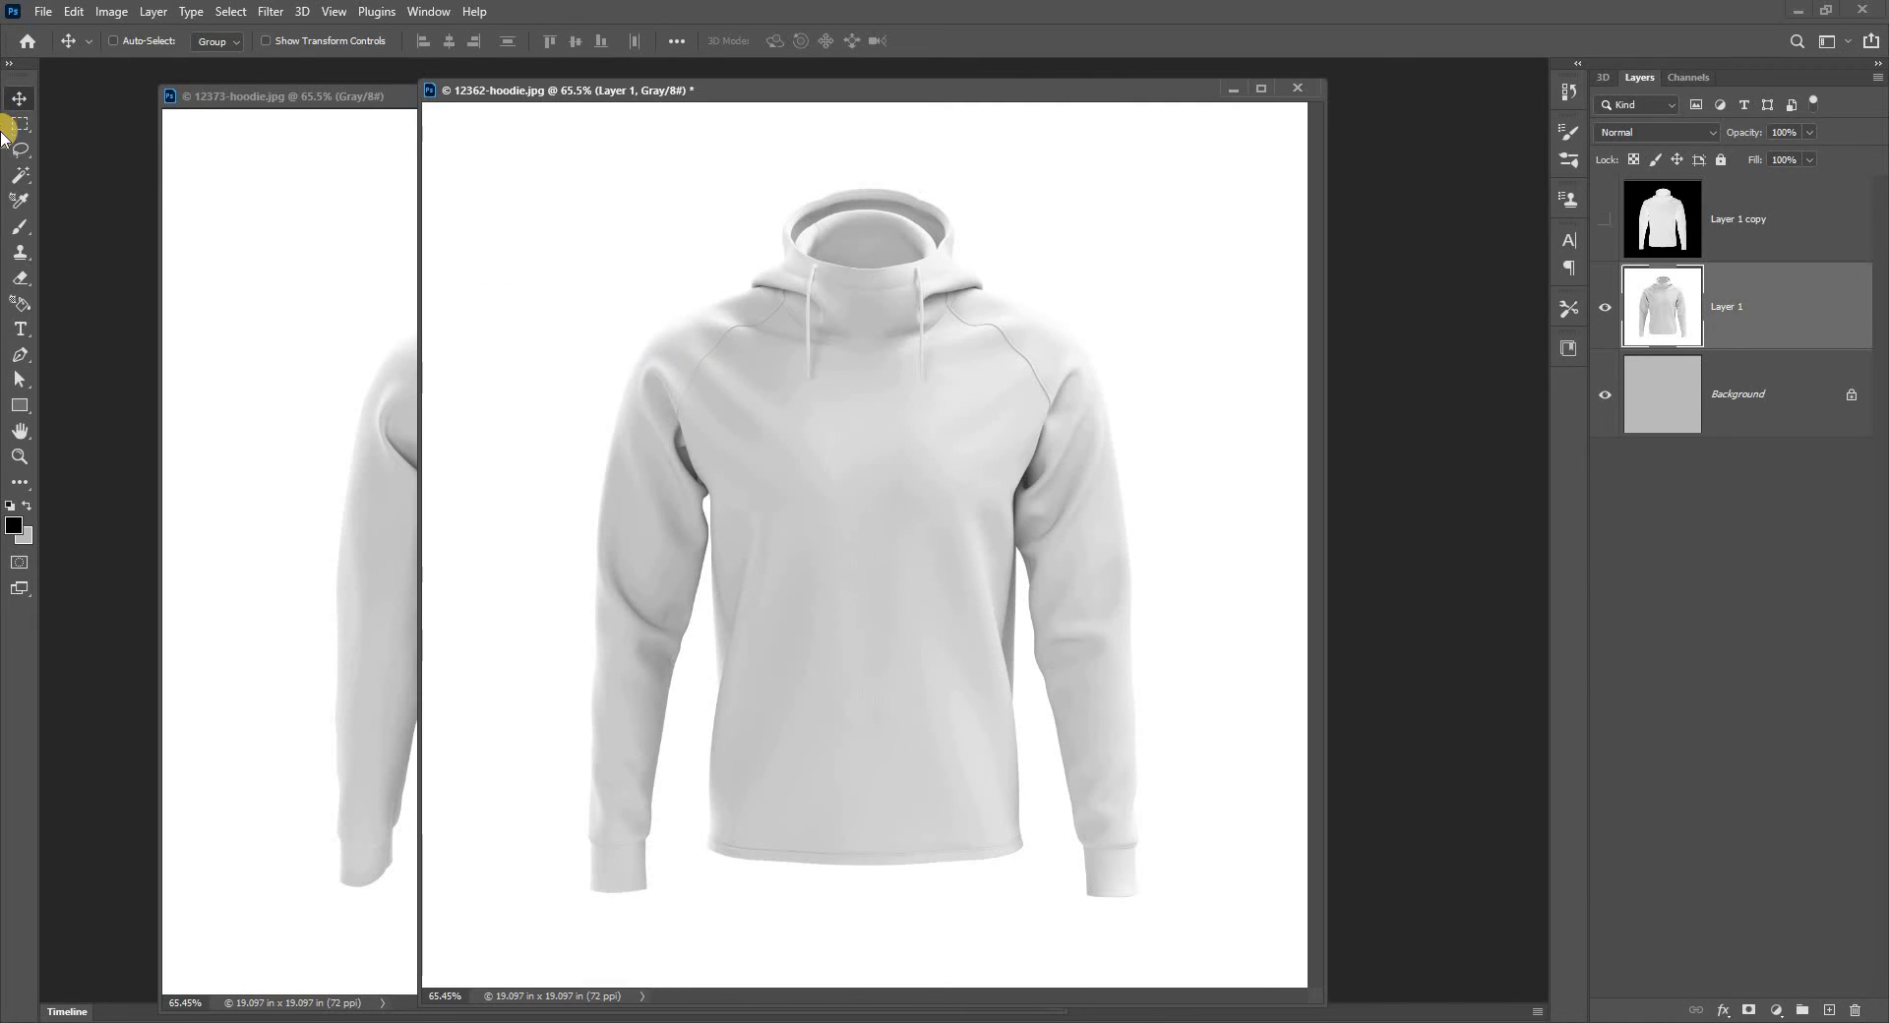
pyautogui.click(19, 175)
pyautogui.click(566, 251)
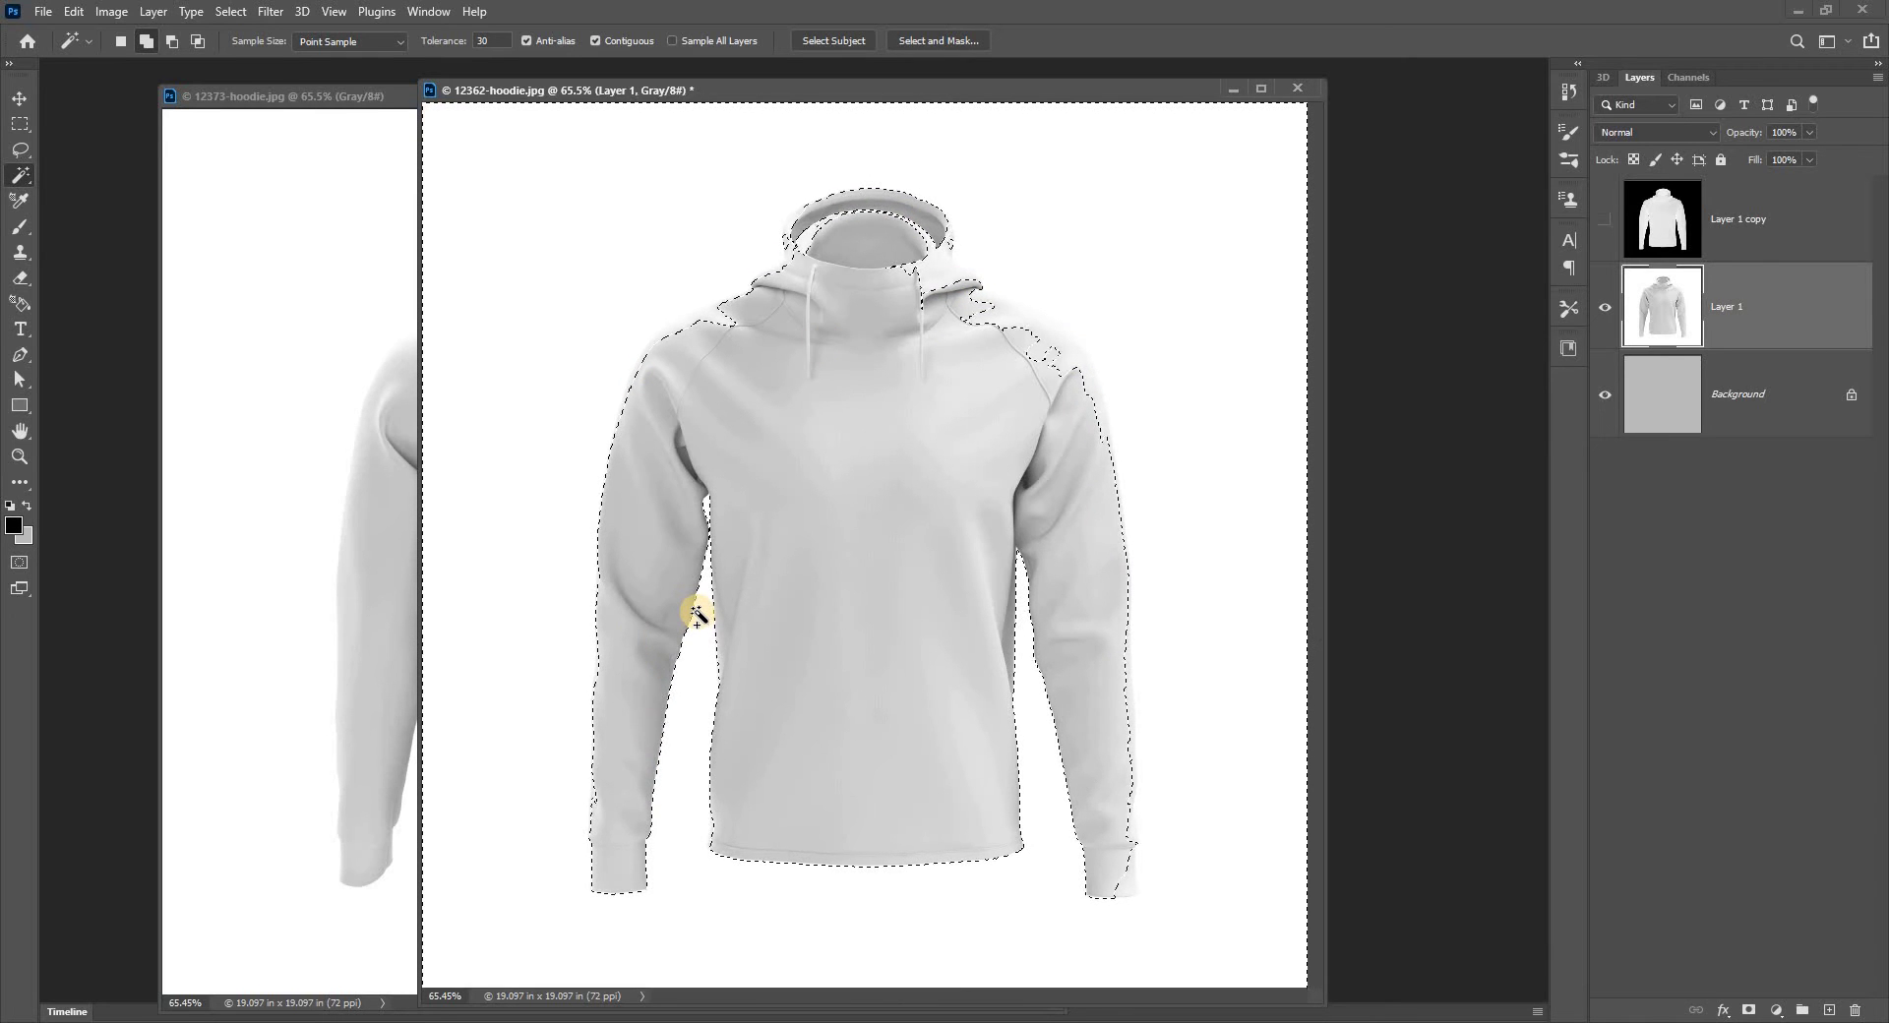
pyautogui.hotkey('ctrl', 'd')
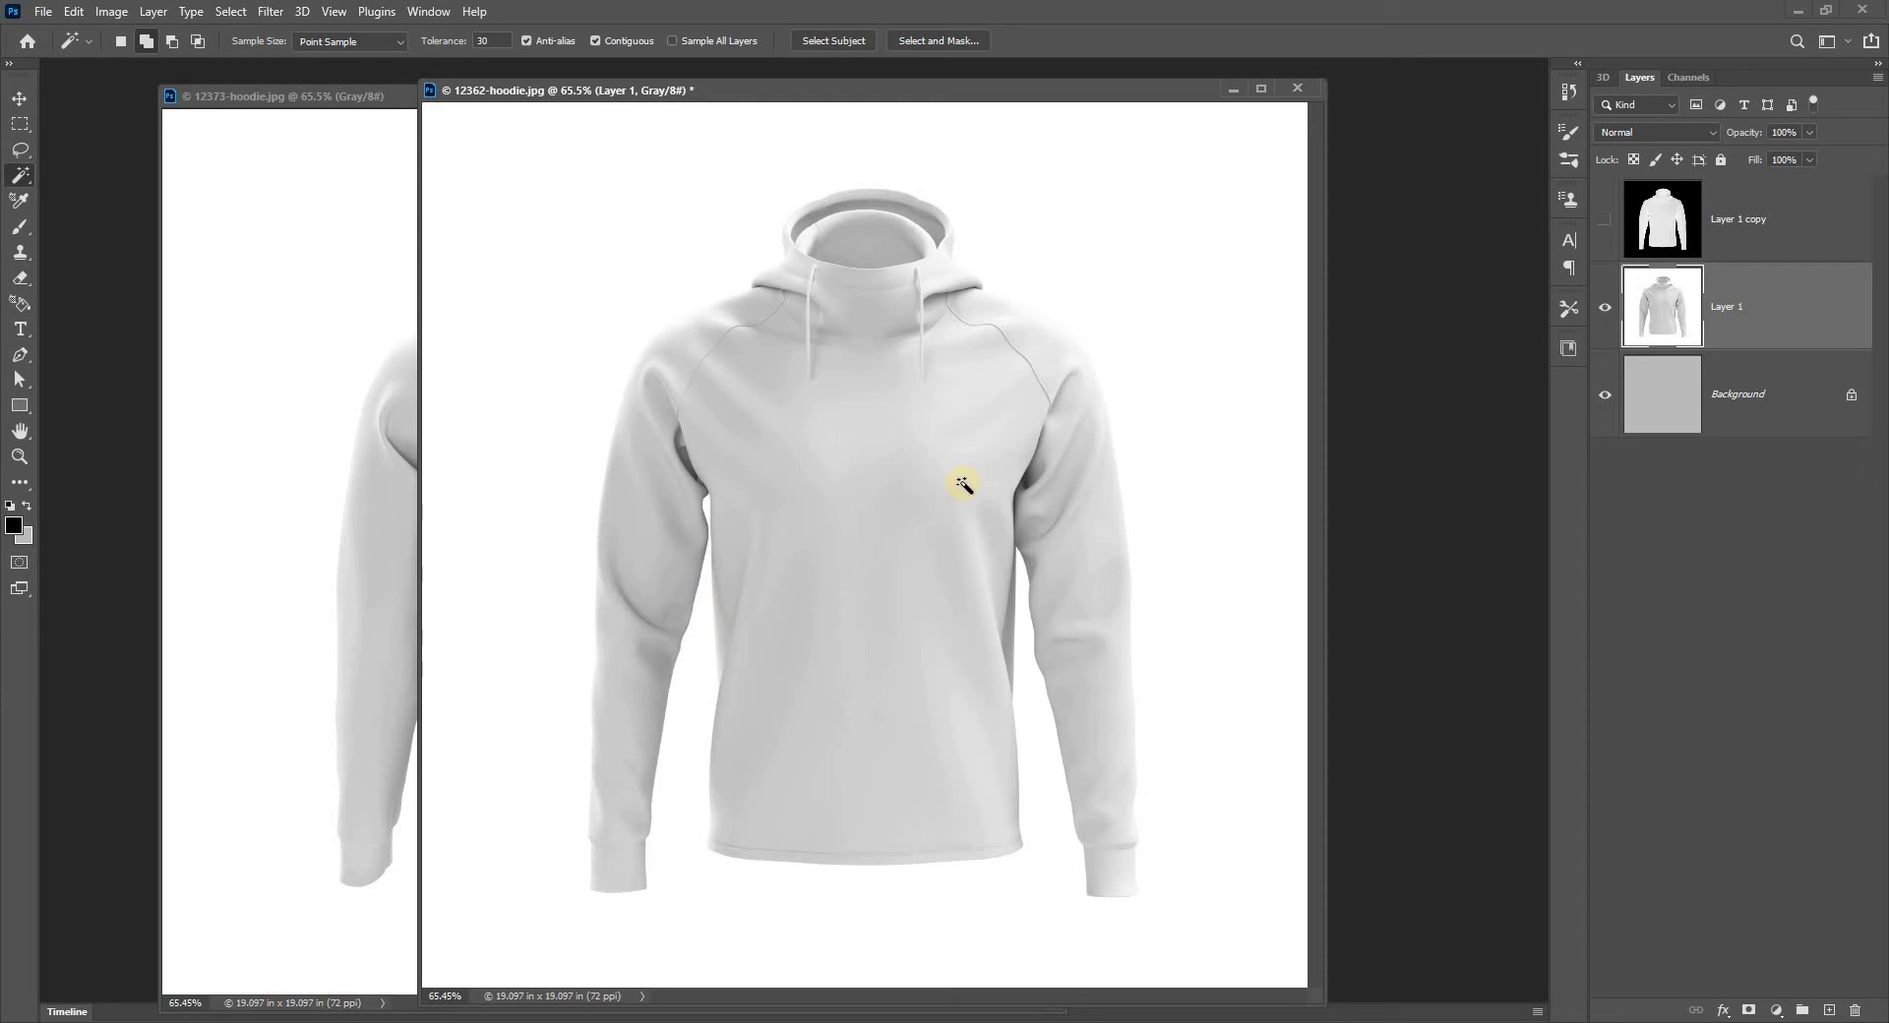
pyautogui.click(1608, 222)
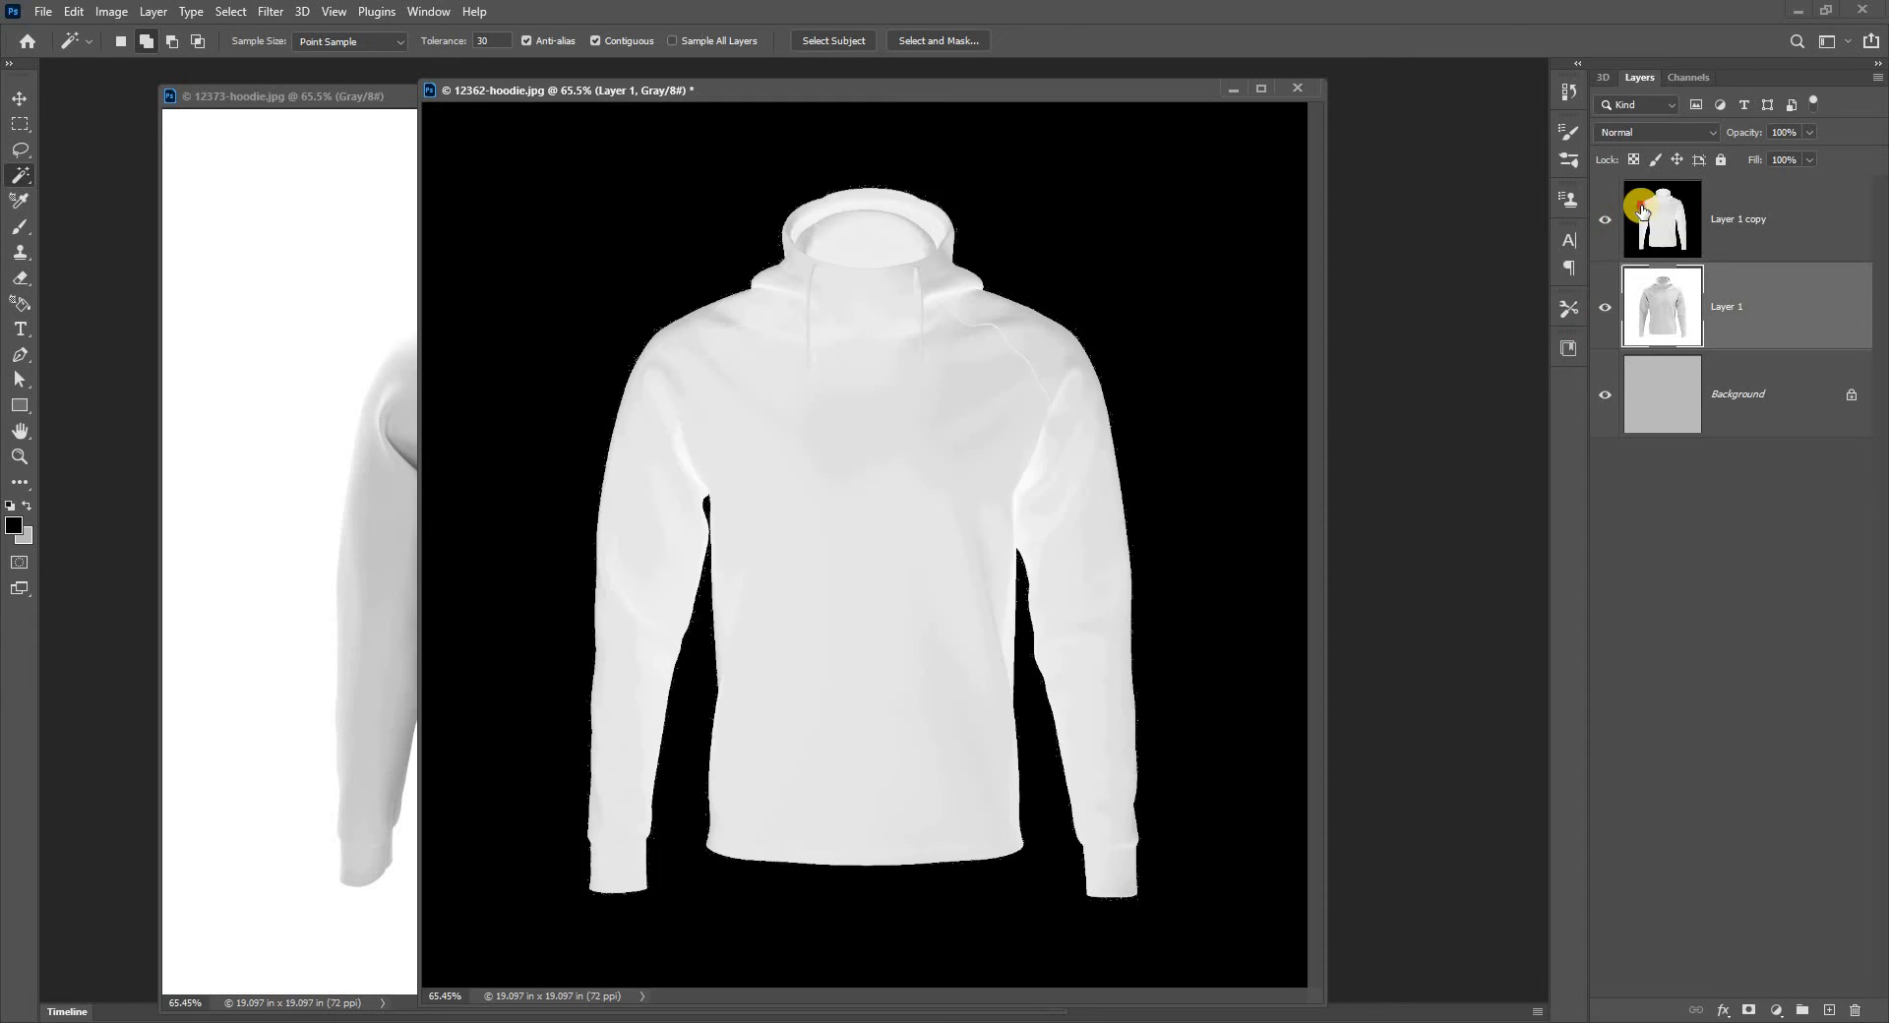
# Select the black background on Layer 1 copy with the Magic Wand, including the gap between sleeve and body
pyautogui.click(1644, 208)
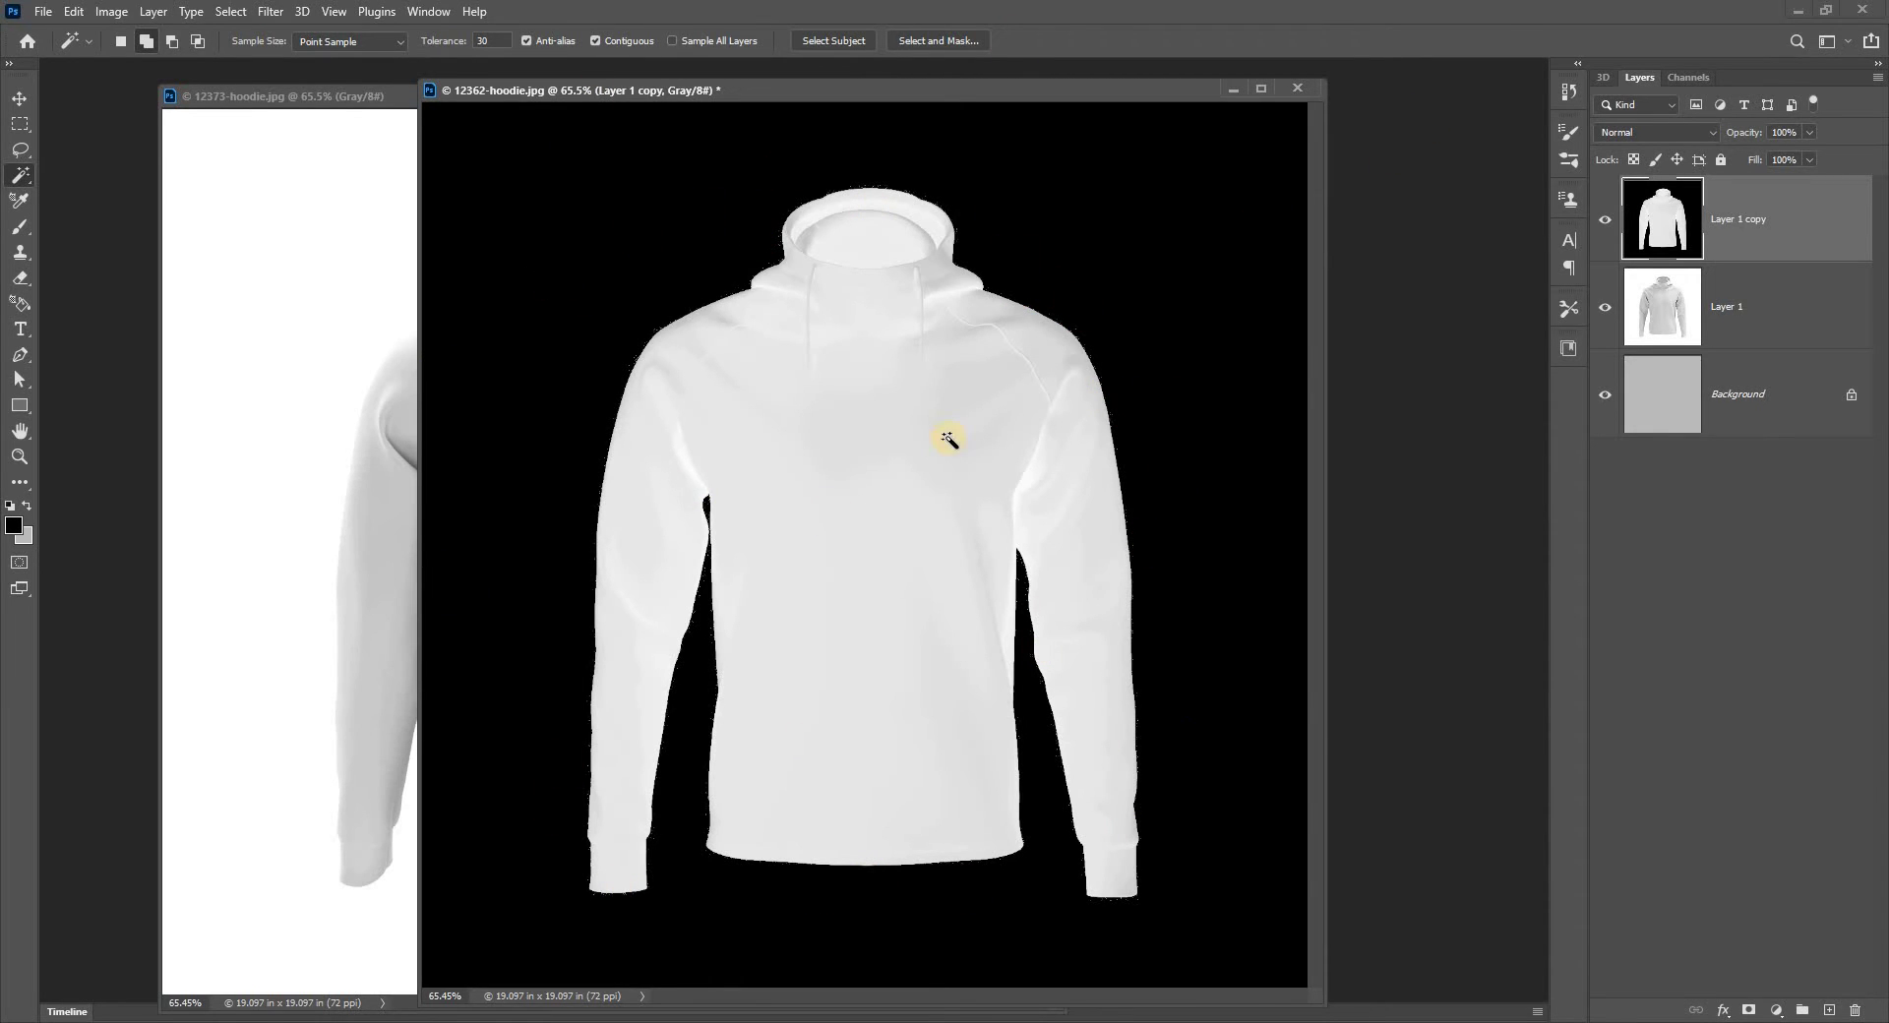
pyautogui.click(1216, 309)
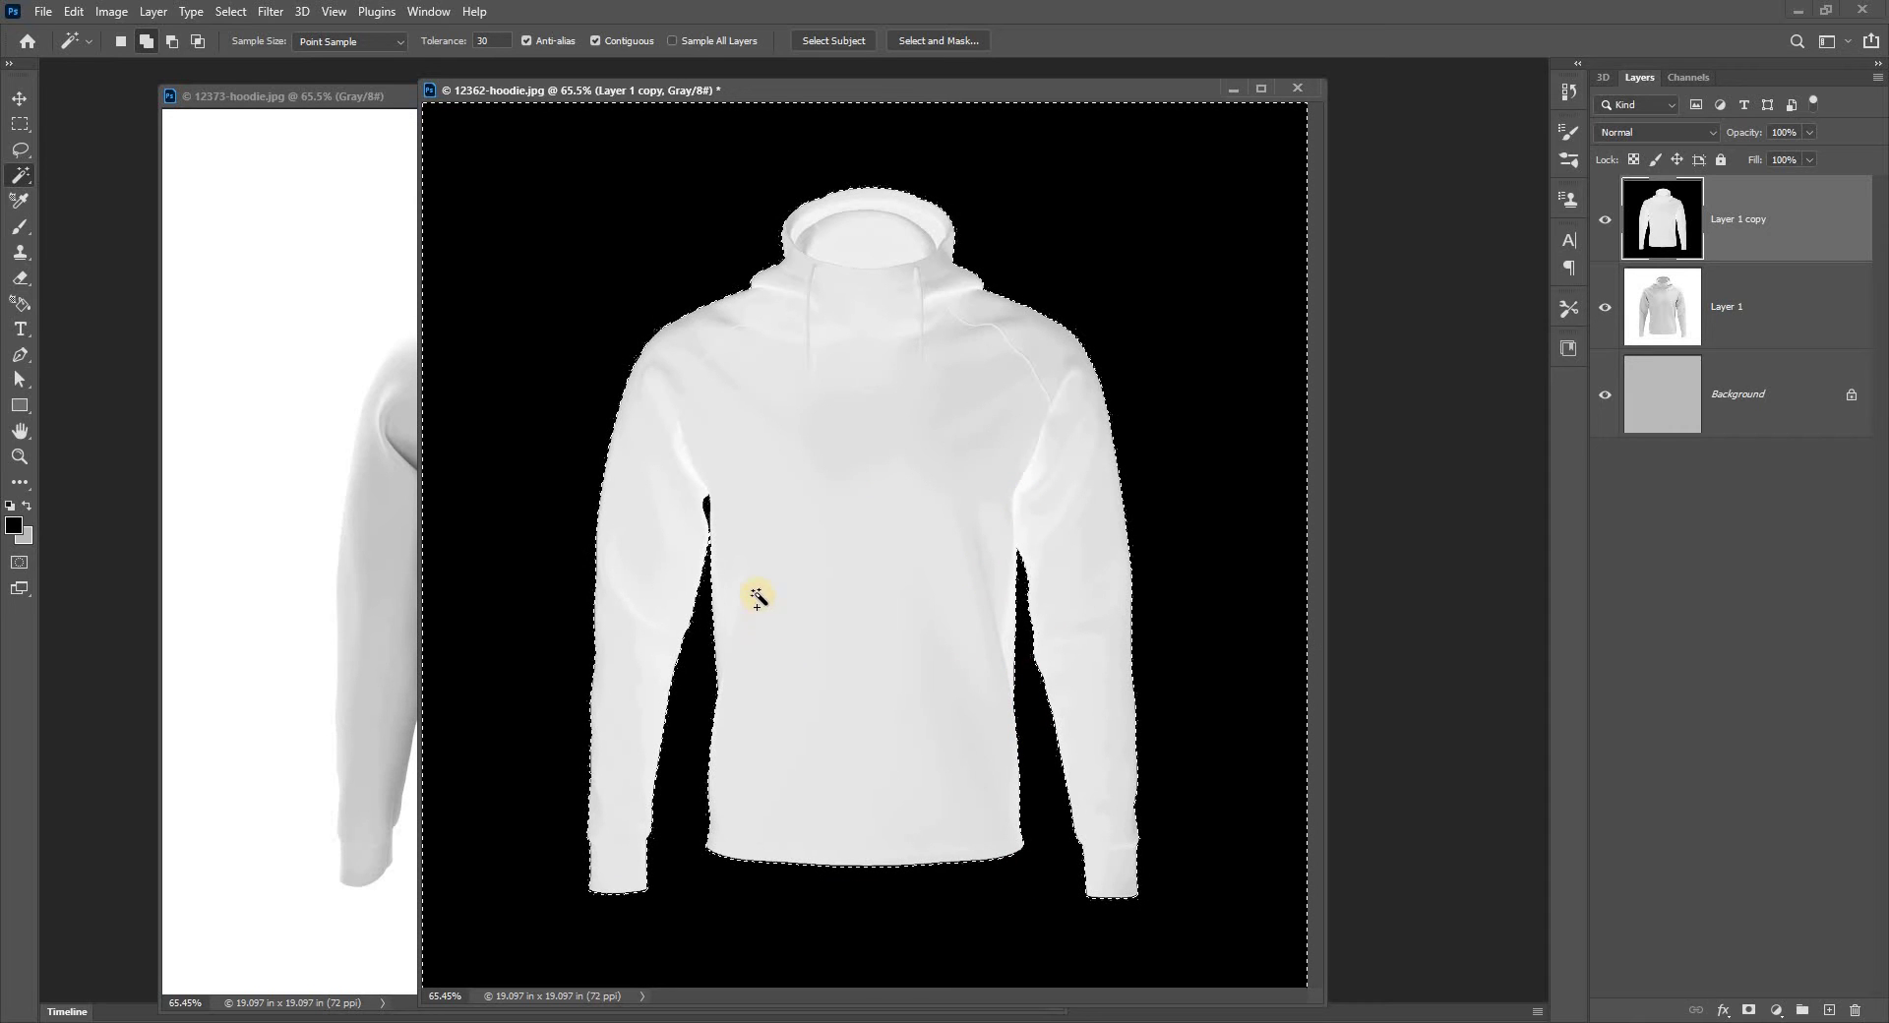
pyautogui.click(722, 568)
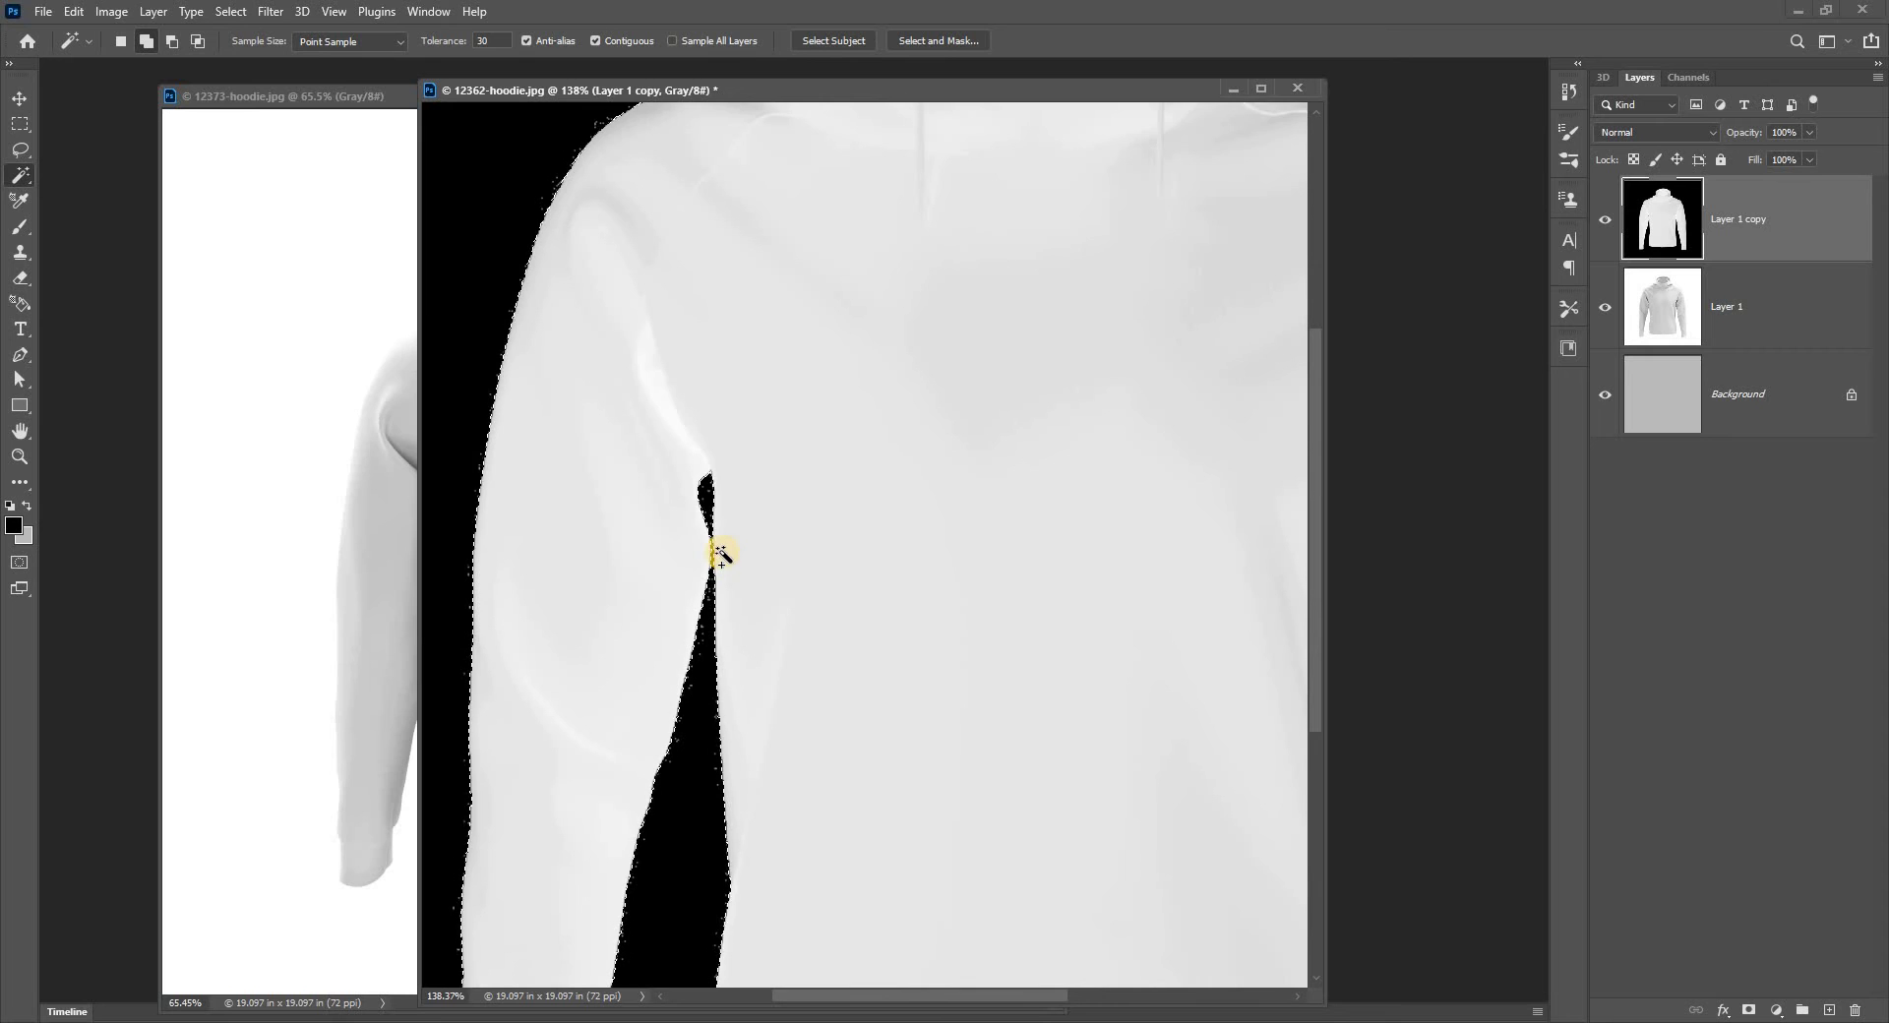
pyautogui.hotkey('ctrl', '0')
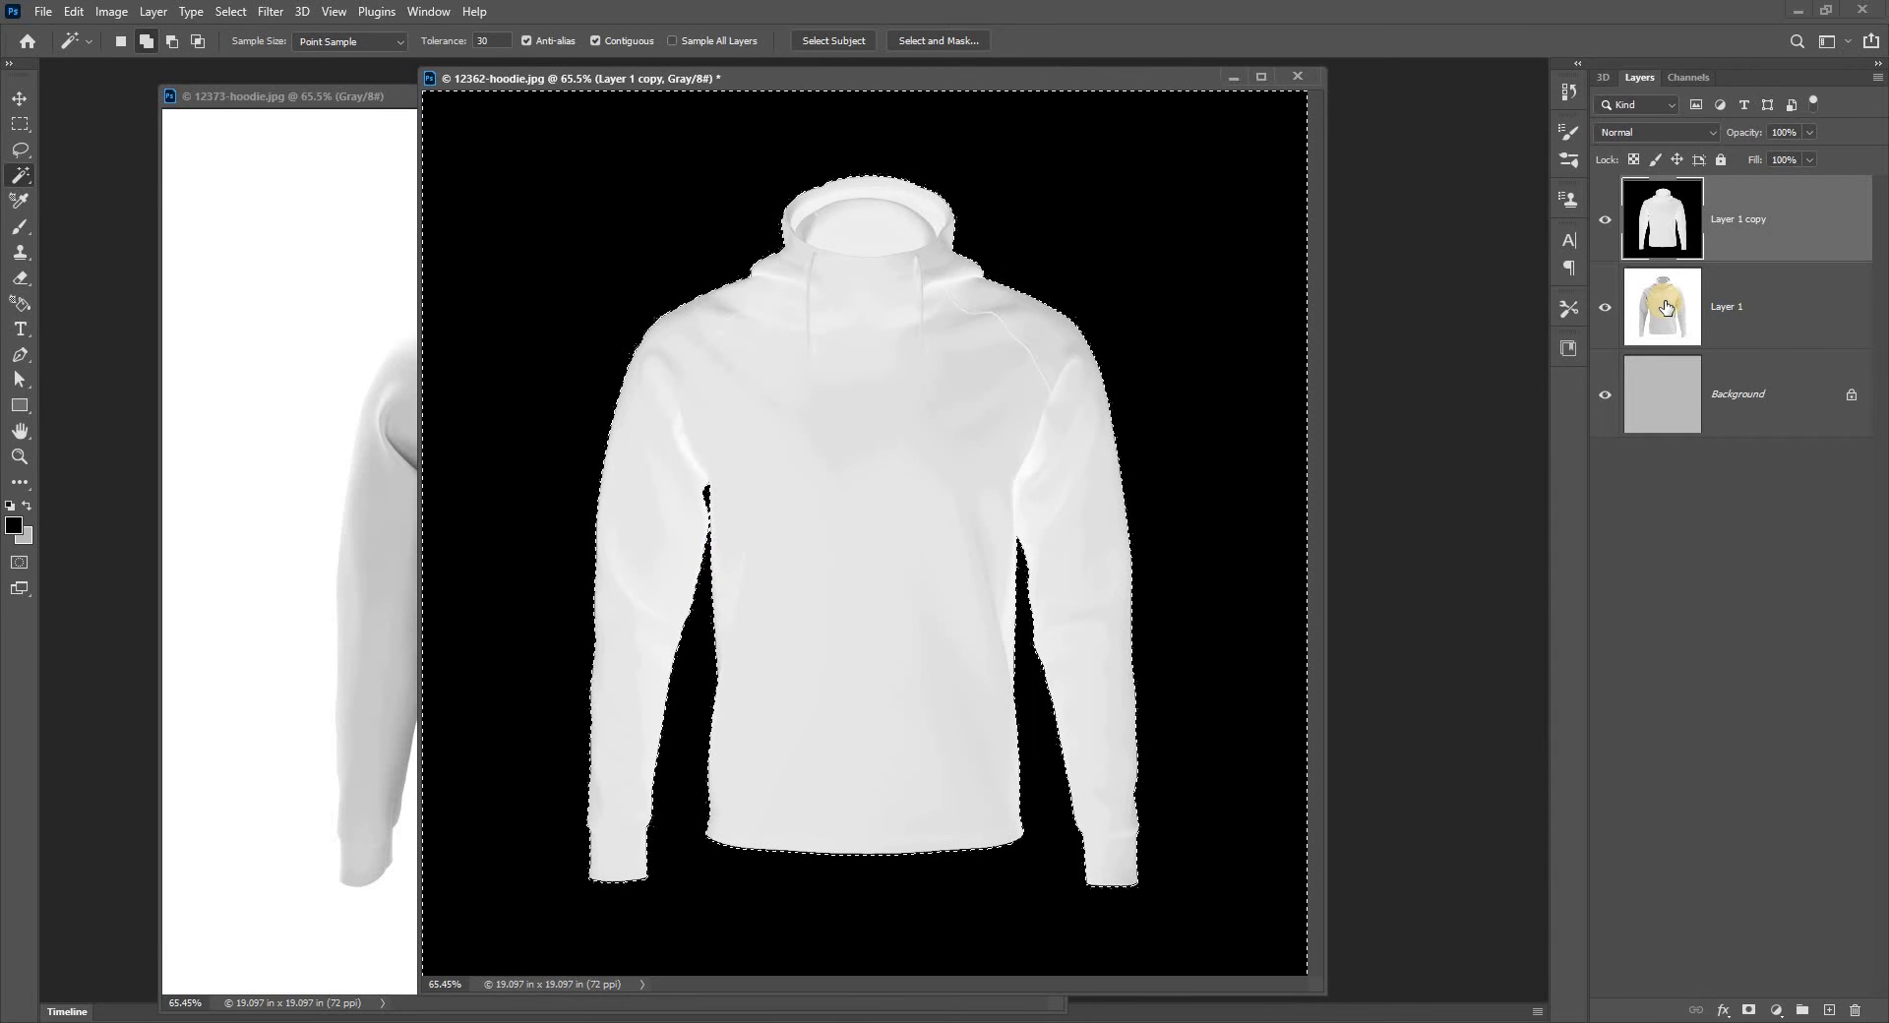
# With Layer 1 copy hidden, feather the selection and delete the white background around the hoodie on Layer 1
pyautogui.click(1610, 225)
pyautogui.click(1663, 296)
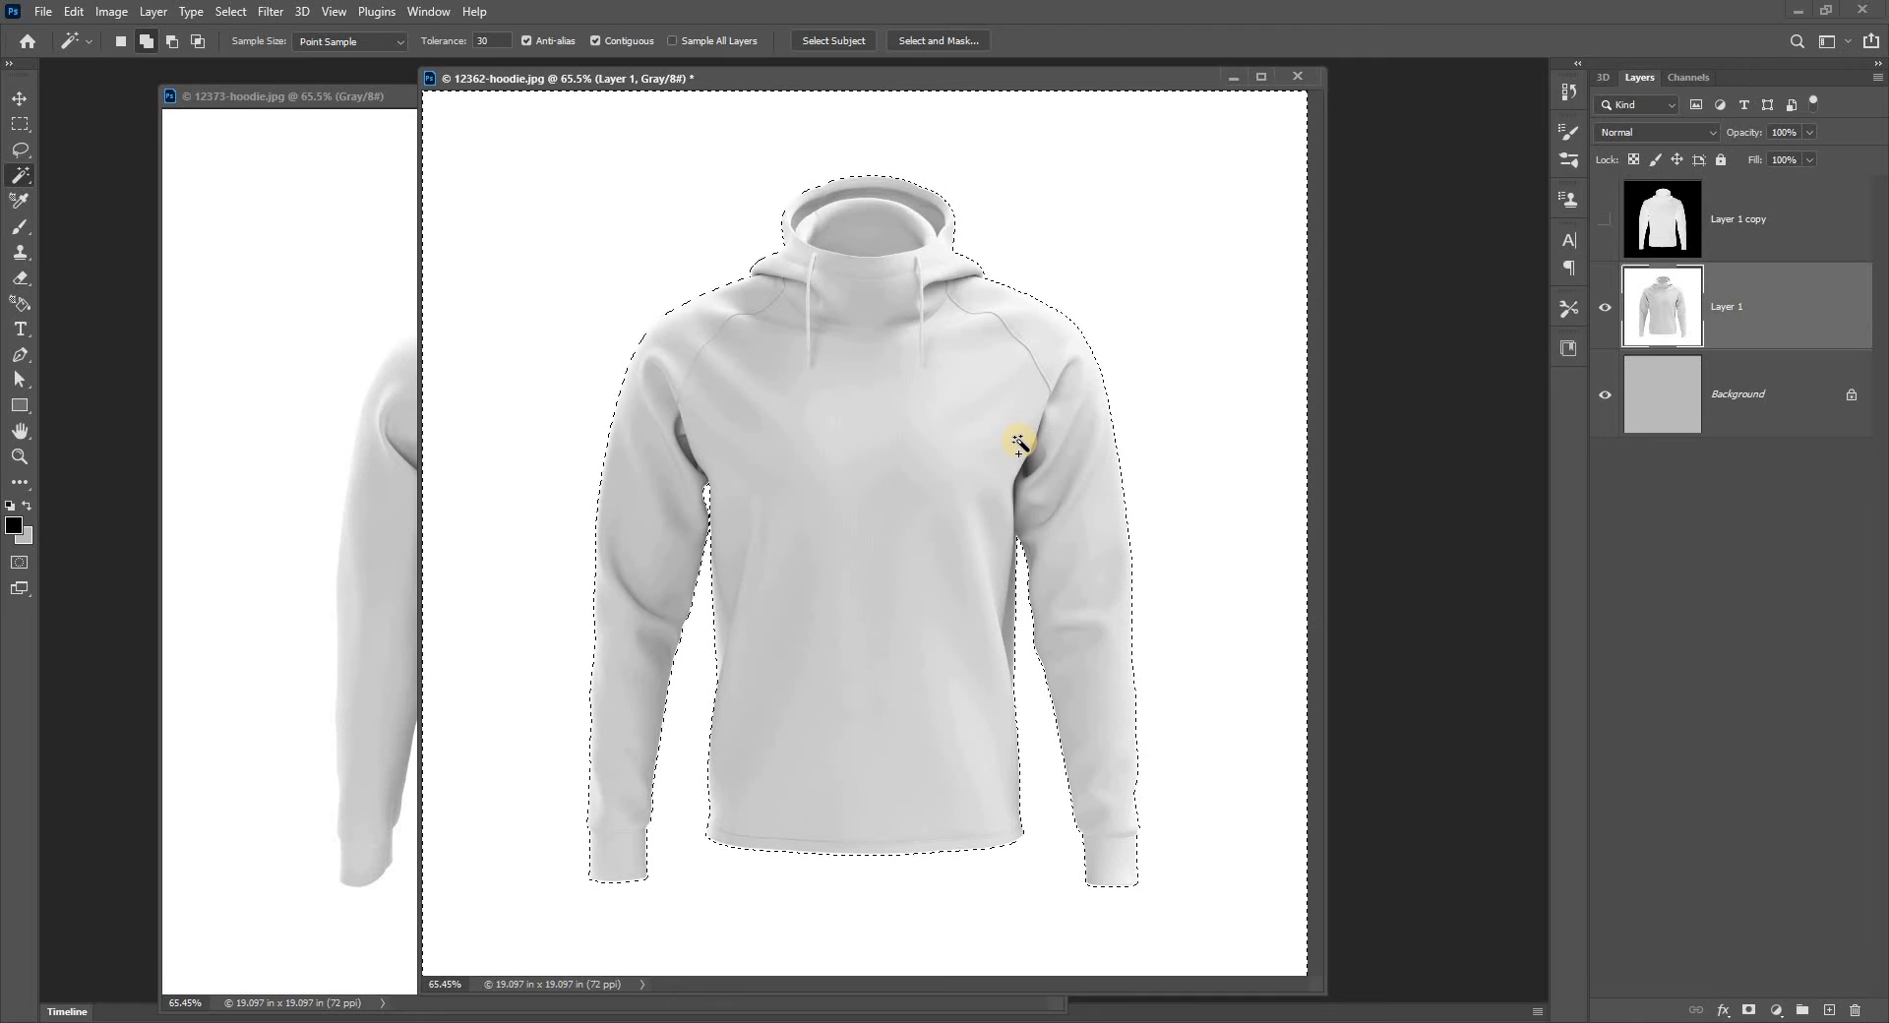
pyautogui.hotkey('shift', 'F6')
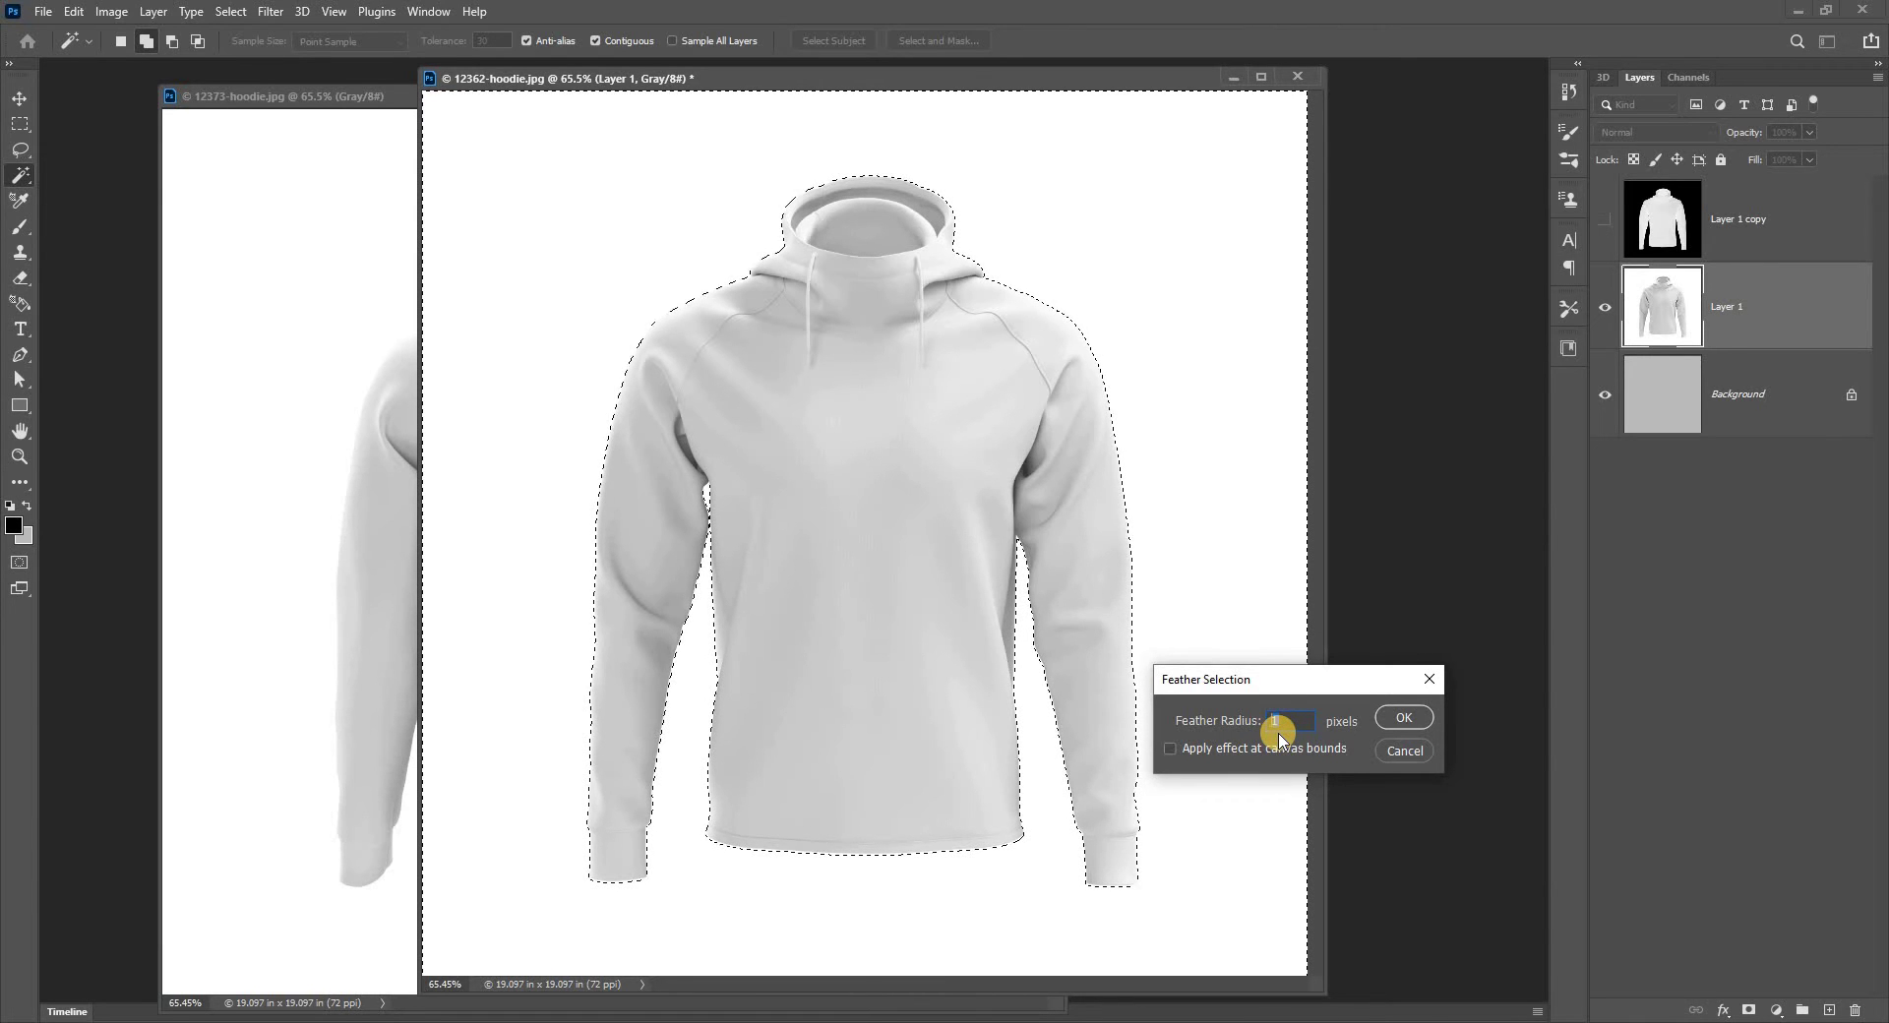
pyautogui.press('Return')
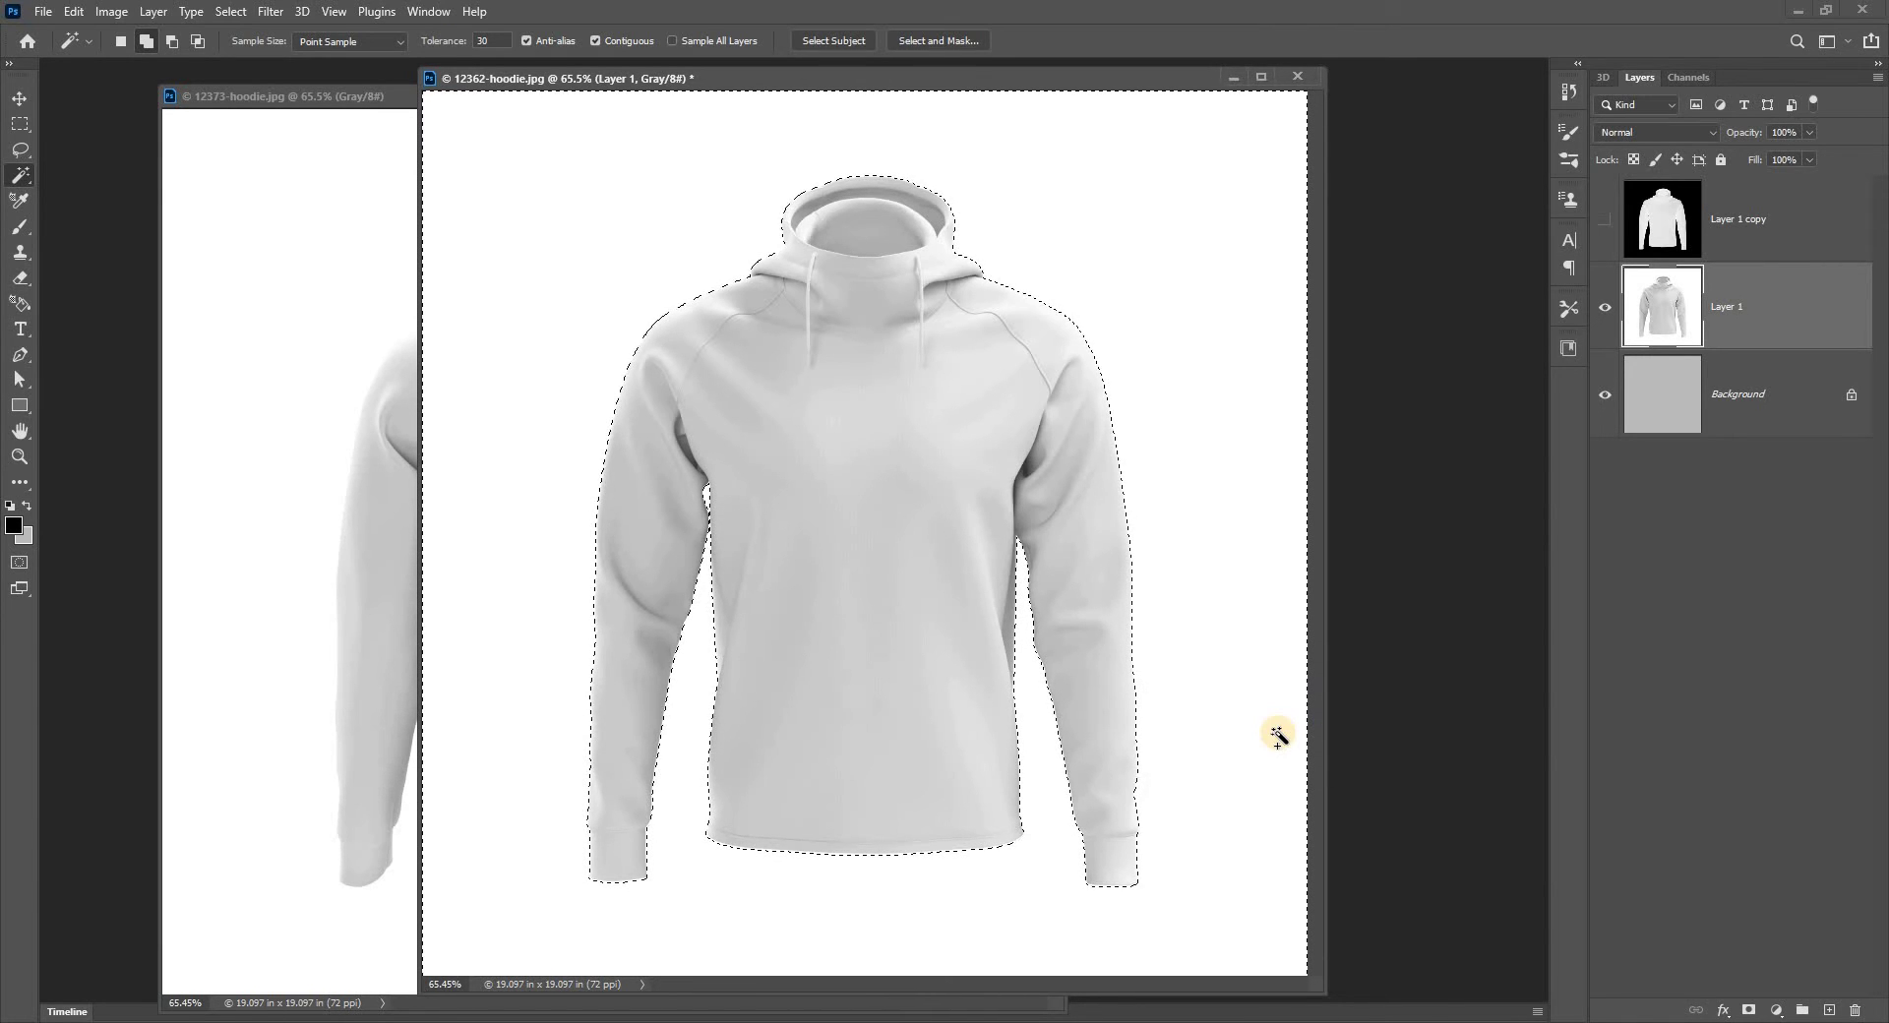
pyautogui.press('Delete')
pyautogui.hotkey('ctrl', 'd')
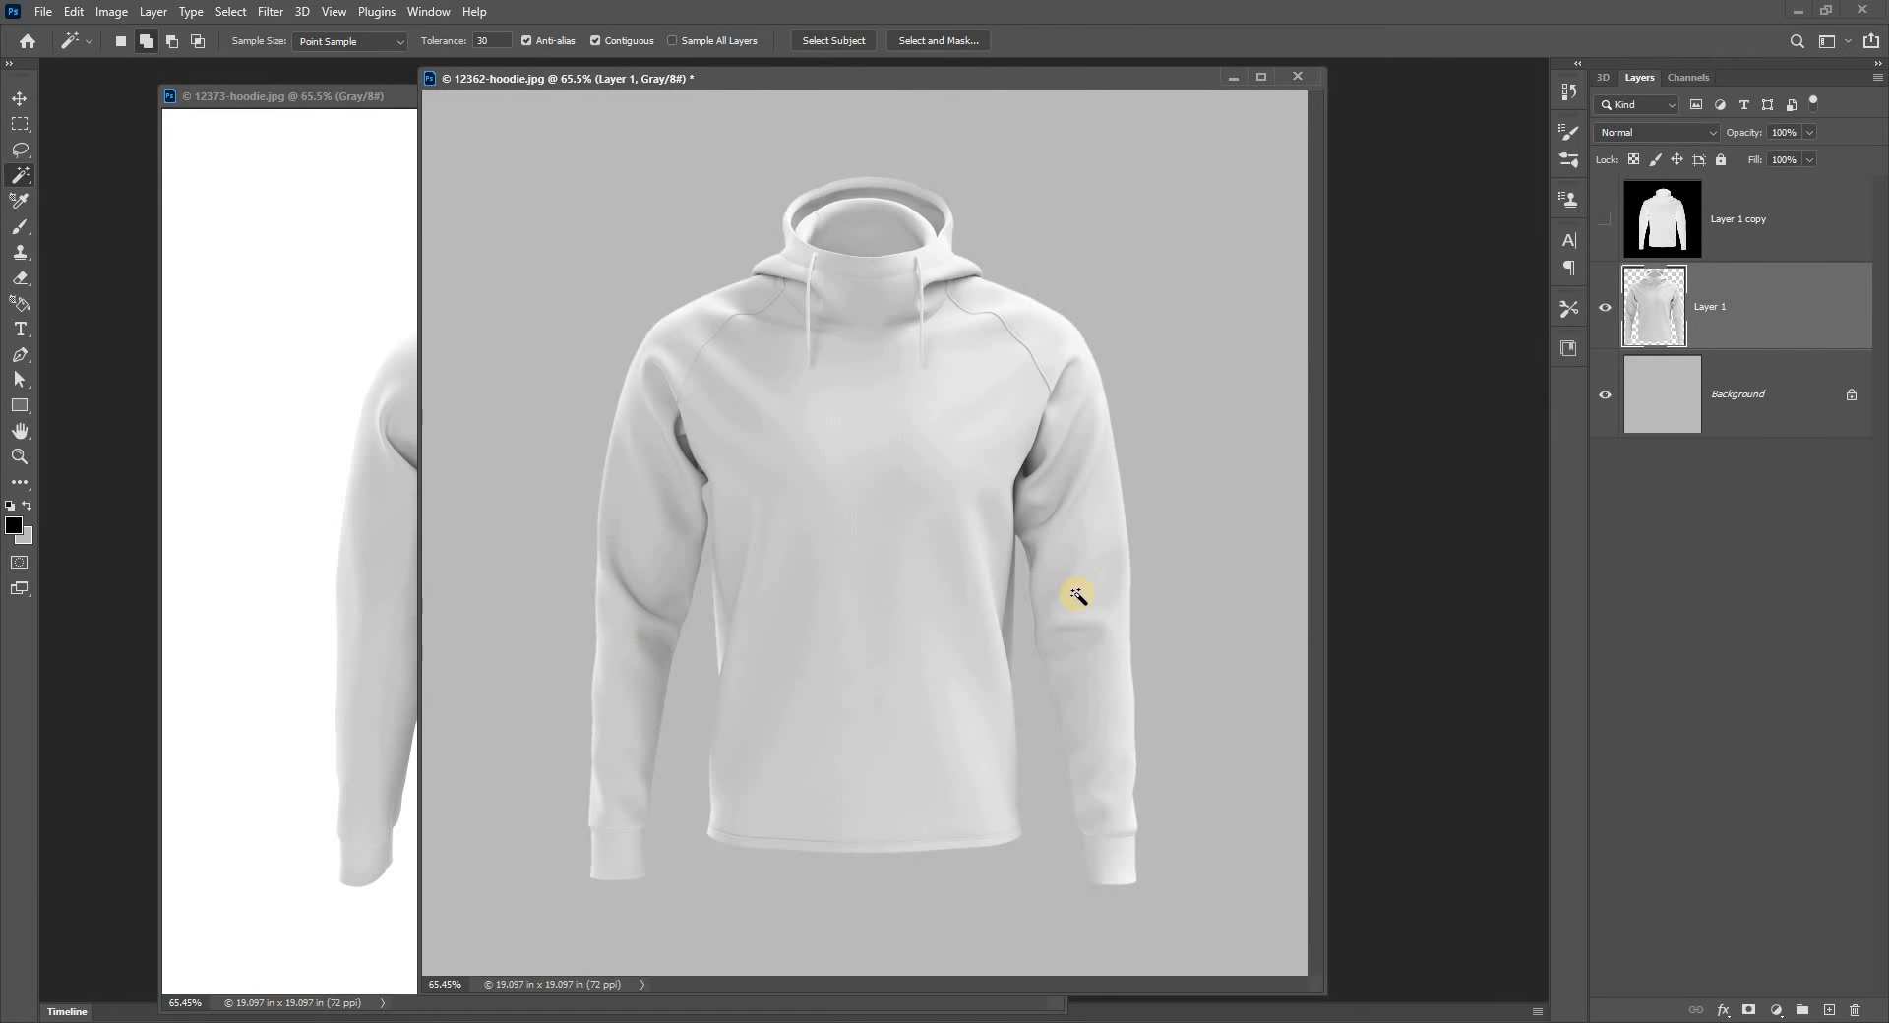
# Move the cut-out hoodie on the canvas to test the cutout and undo the move
pyautogui.press('v')
pyautogui.moveTo(885, 554); pyautogui.dragTo(796, 583)
pyautogui.hotkey('ctrl', 'z')
# Delete the hidden inverted Layer 1 copy
pyautogui.click(1700, 239)
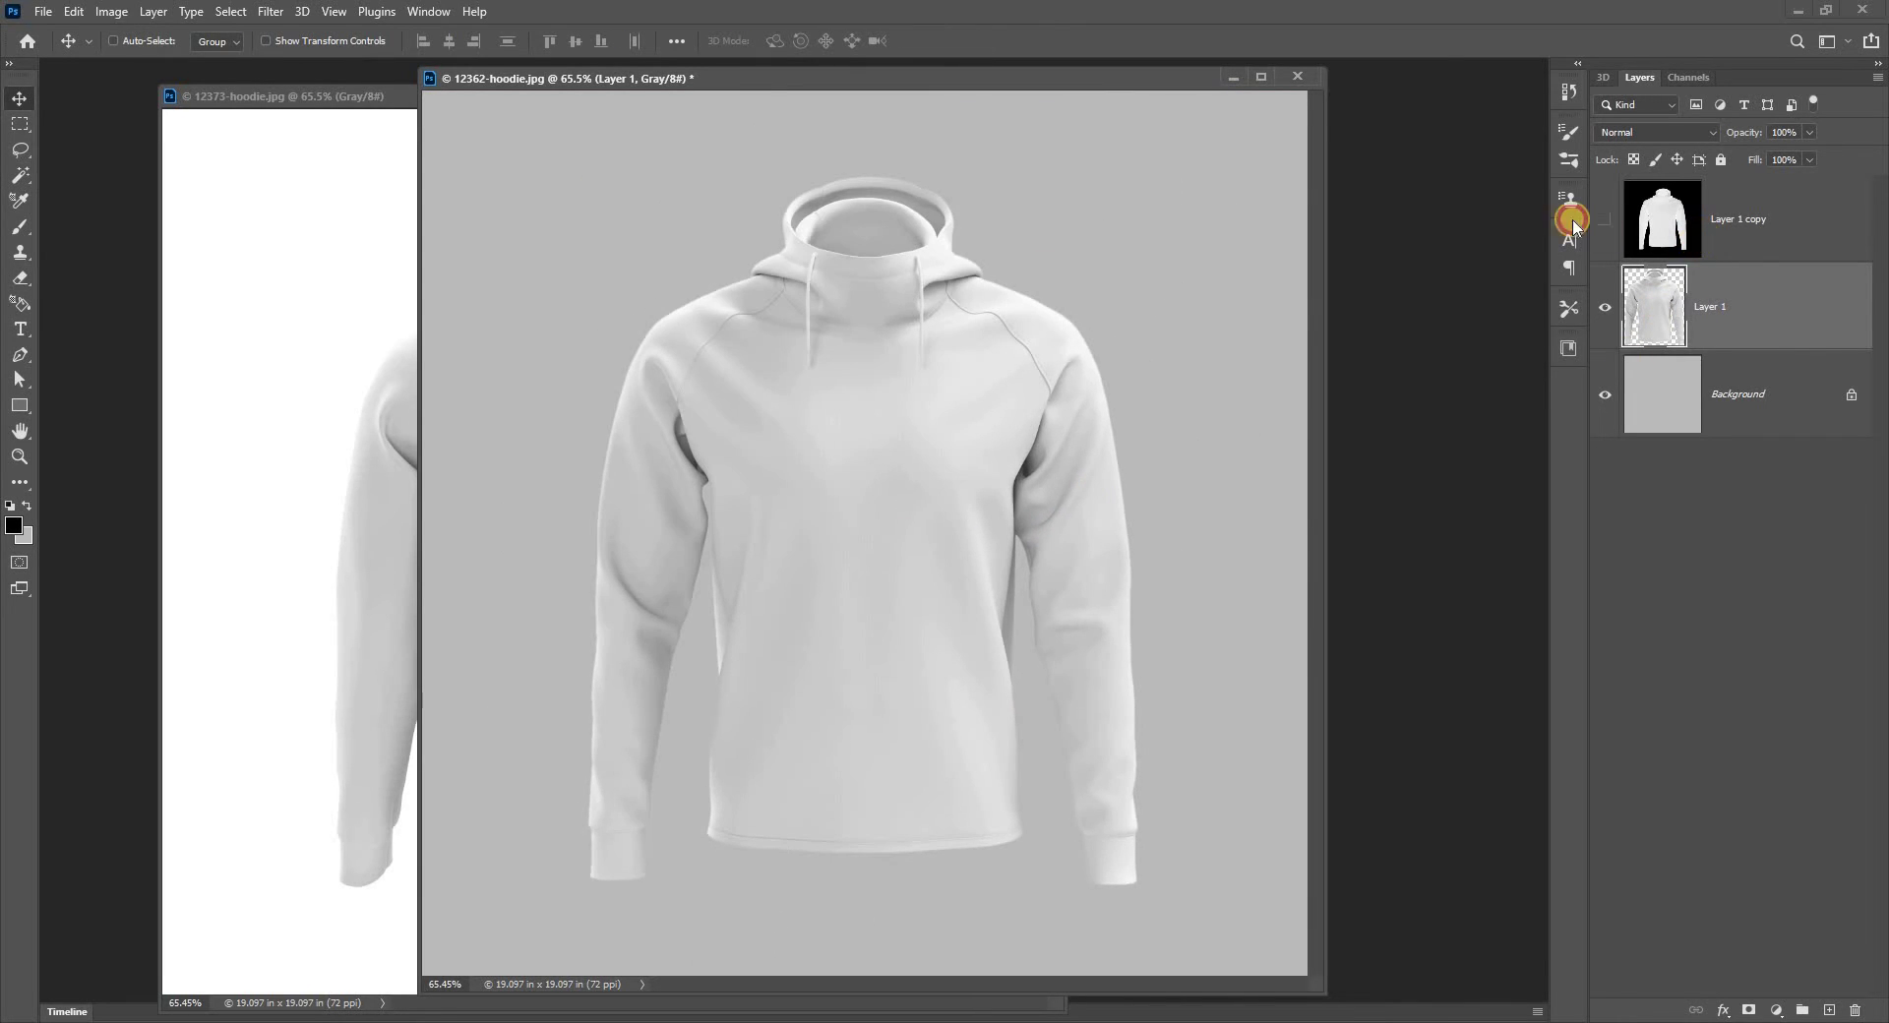
pyautogui.click(1605, 219)
pyautogui.press('Delete')
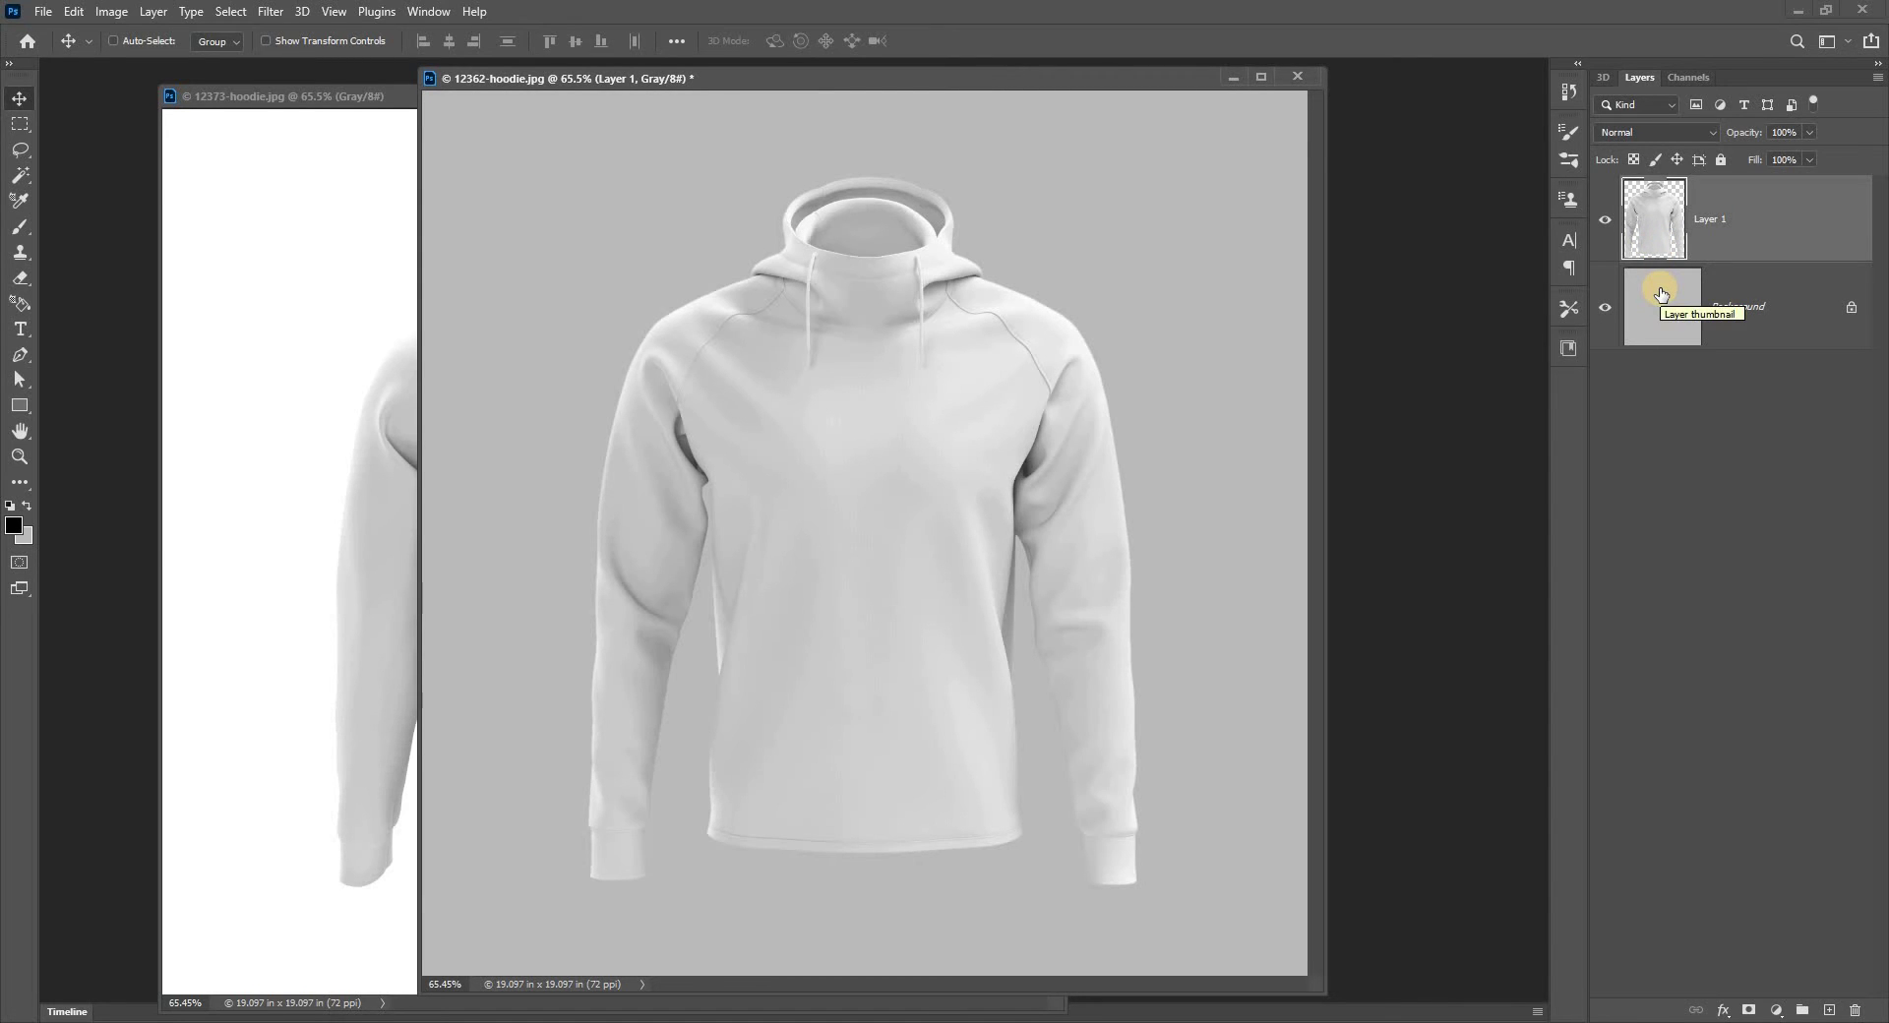
# Duplicate the cut-out Layer 1 and darken the copy with Levels, using input black 202 and output white 228
pyautogui.press('ctrl')
pyautogui.hotkey('ctrl', 'j')
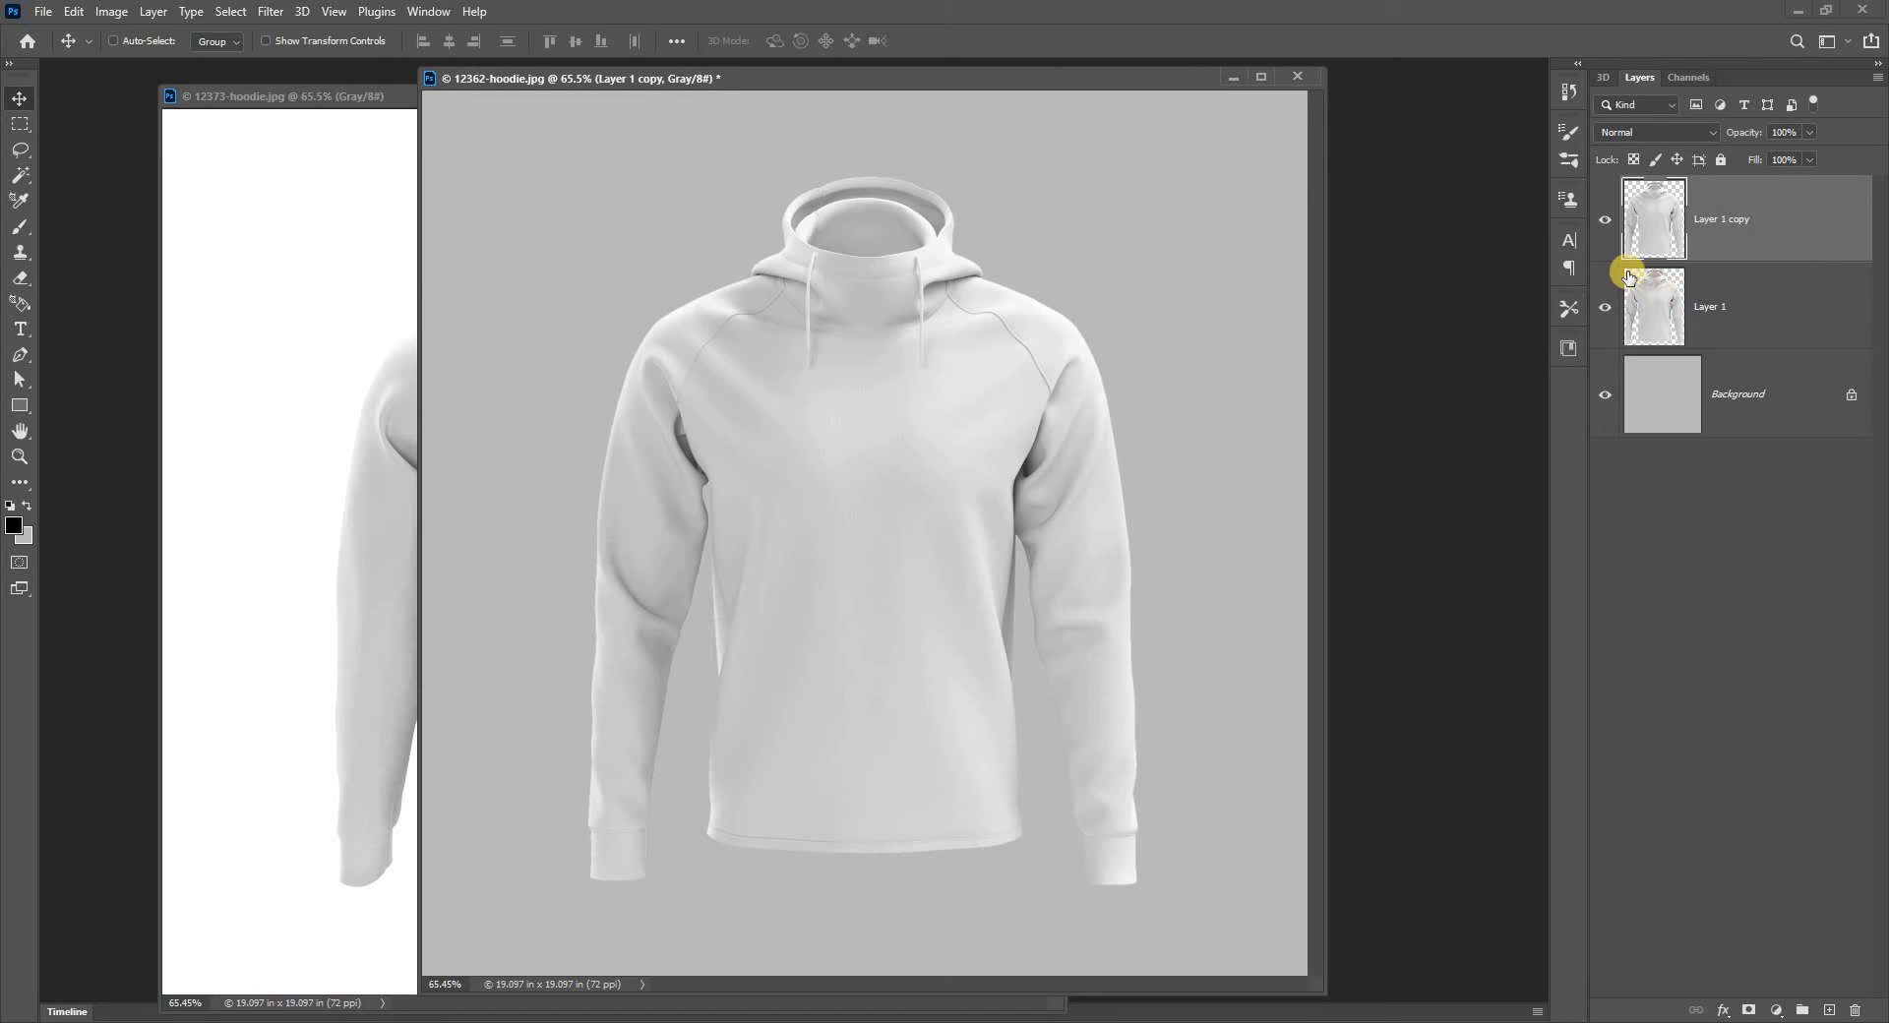
pyautogui.press('ctrl')
pyautogui.hotkey('ctrl', 'l')
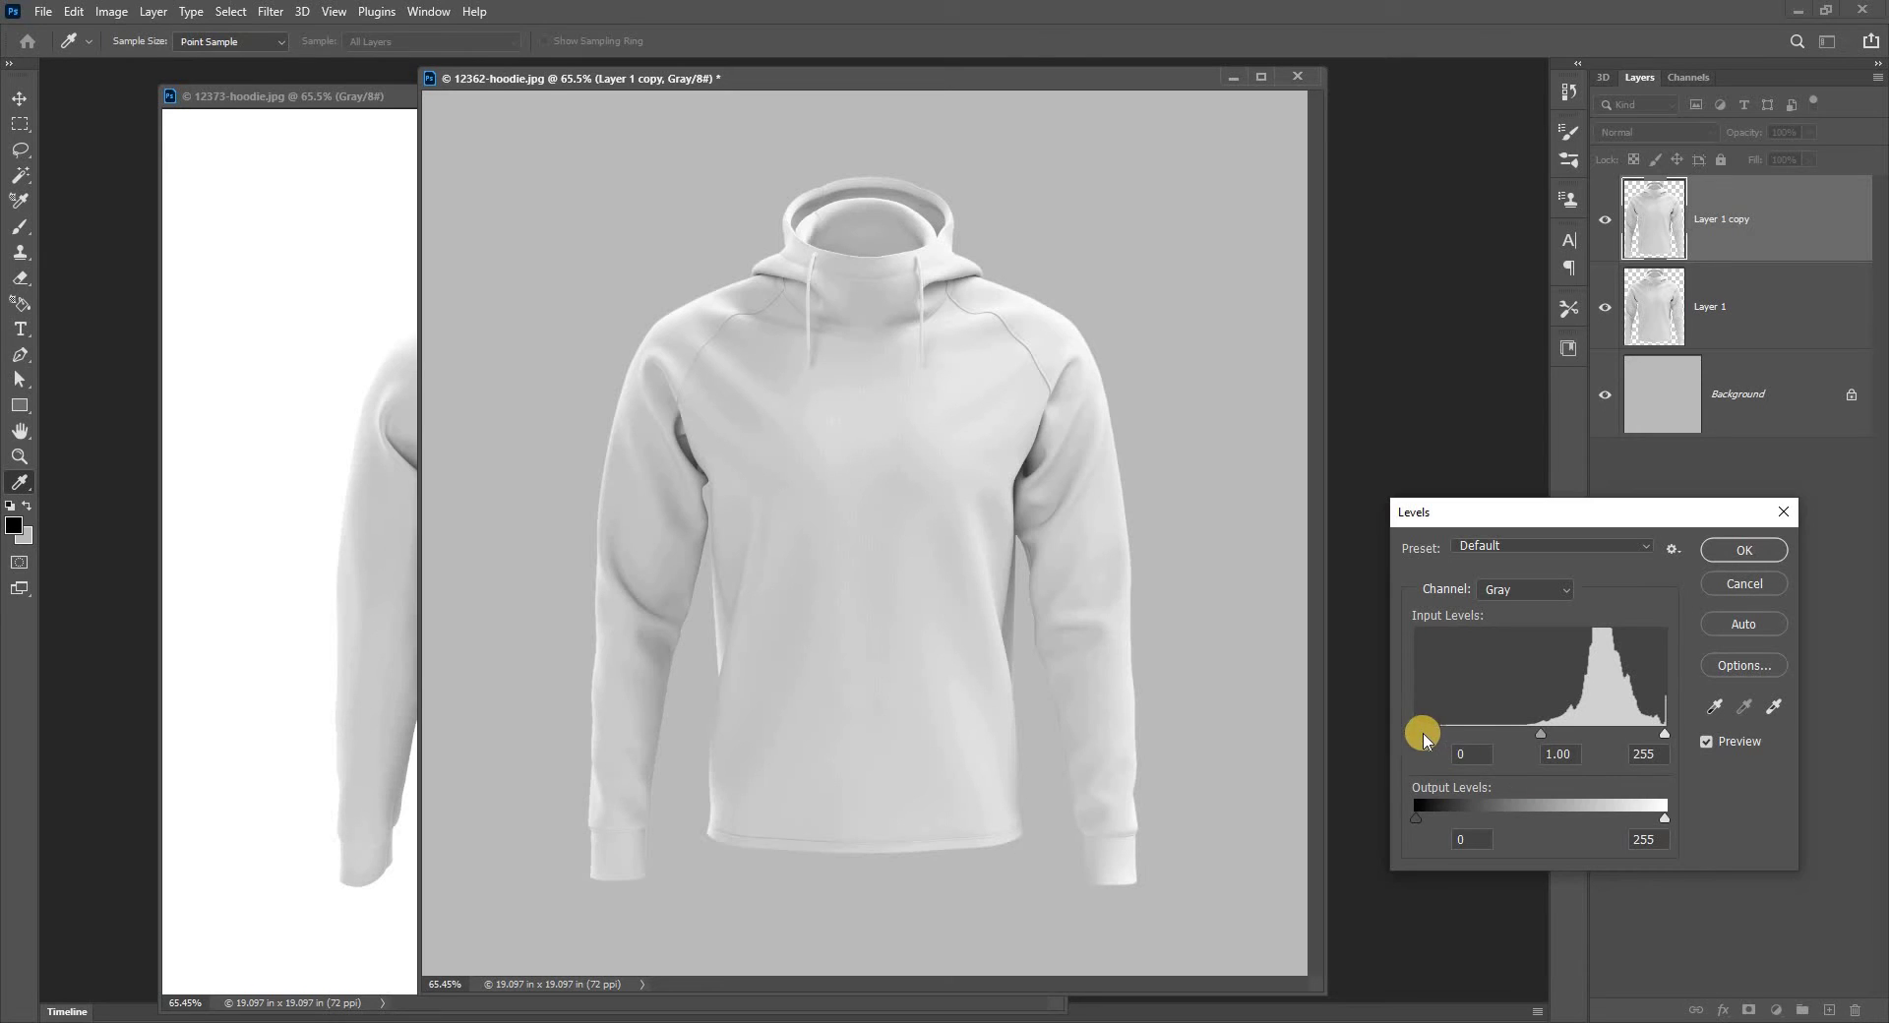
pyautogui.moveTo(1422, 736); pyautogui.dragTo(1614, 761)
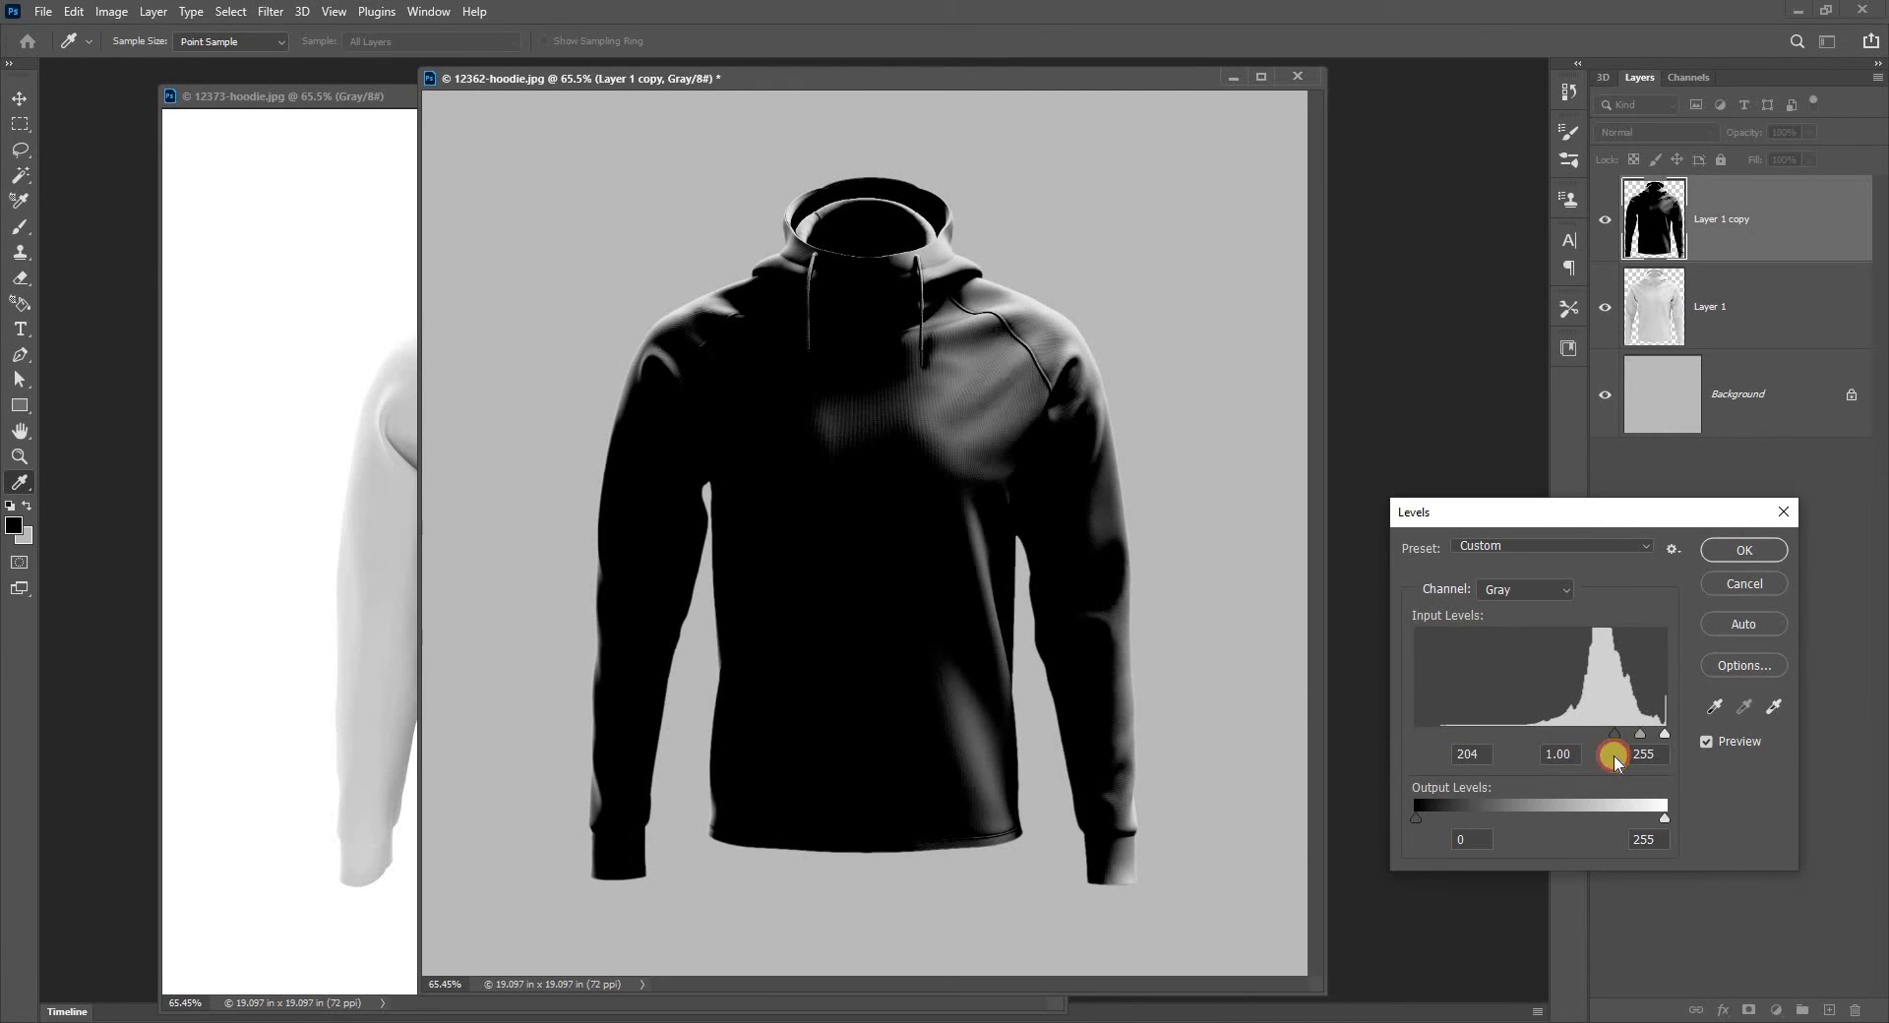
pyautogui.moveTo(1617, 760); pyautogui.dragTo(1615, 763)
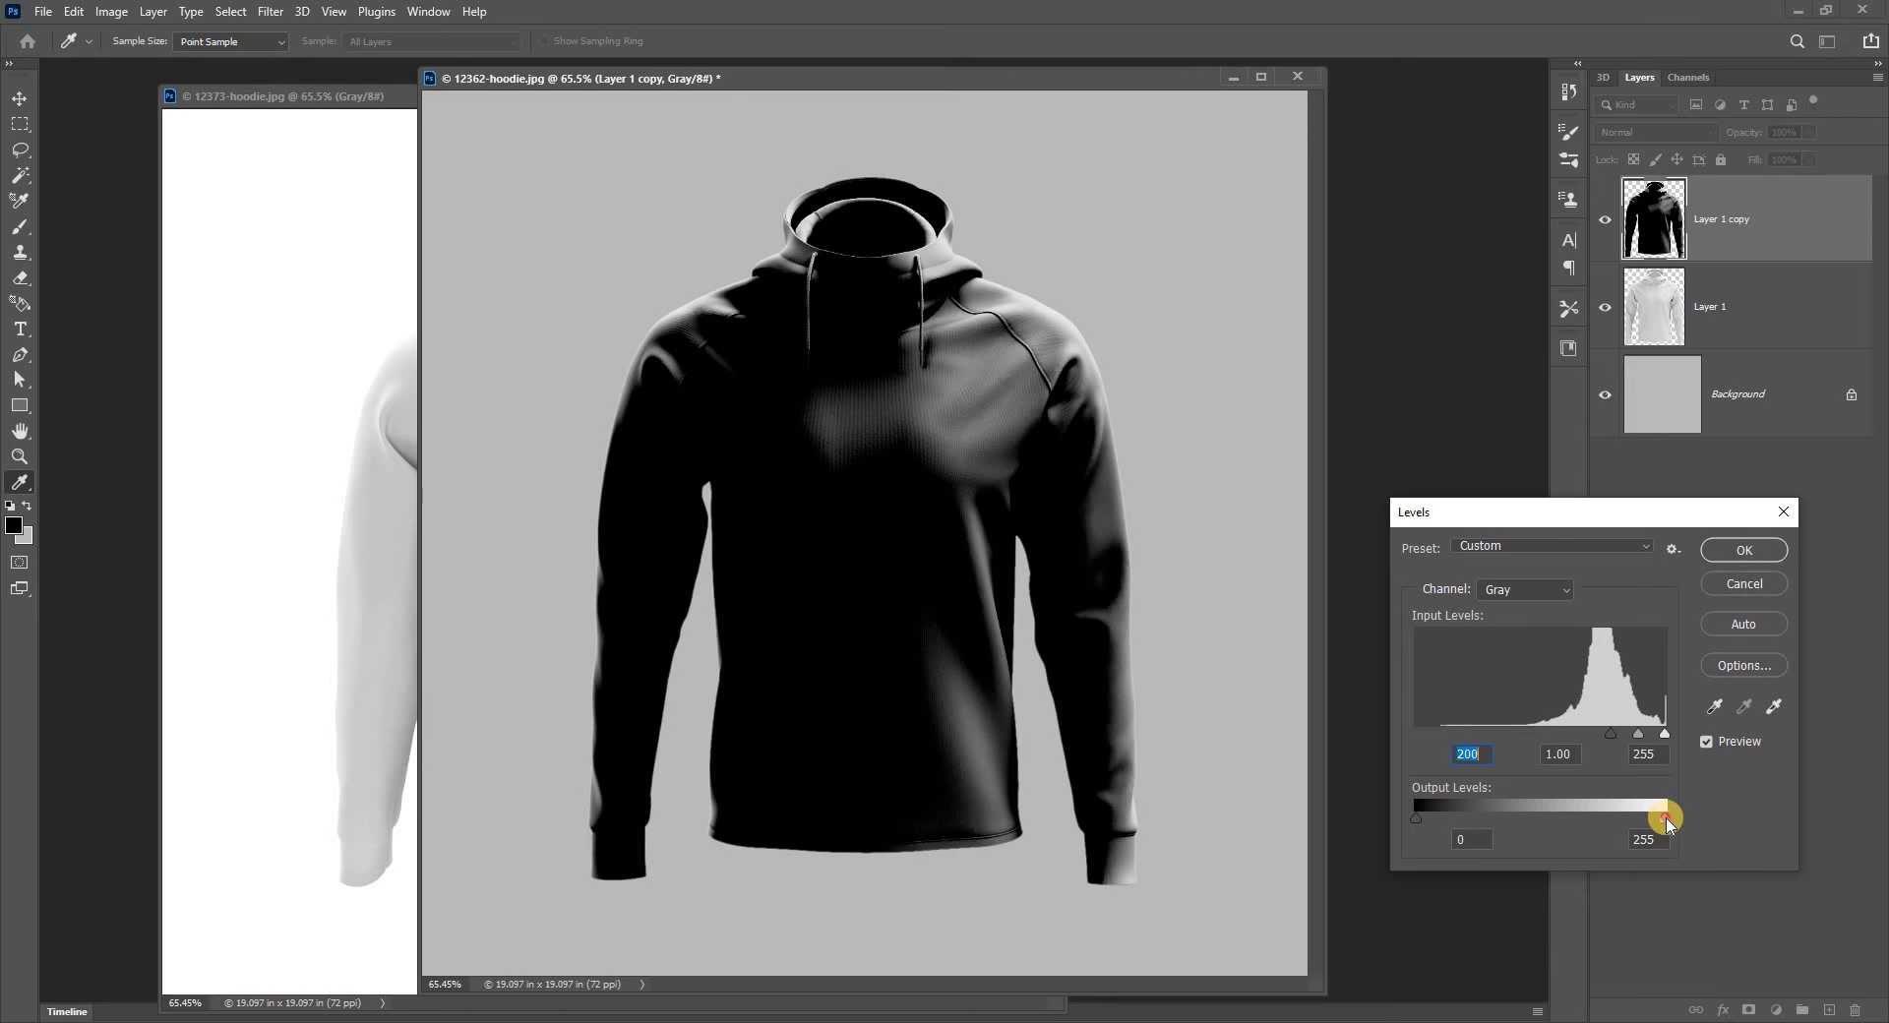
pyautogui.moveTo(1649, 823); pyautogui.dragTo(1638, 823)
pyautogui.moveTo(1638, 738); pyautogui.dragTo(1637, 737)
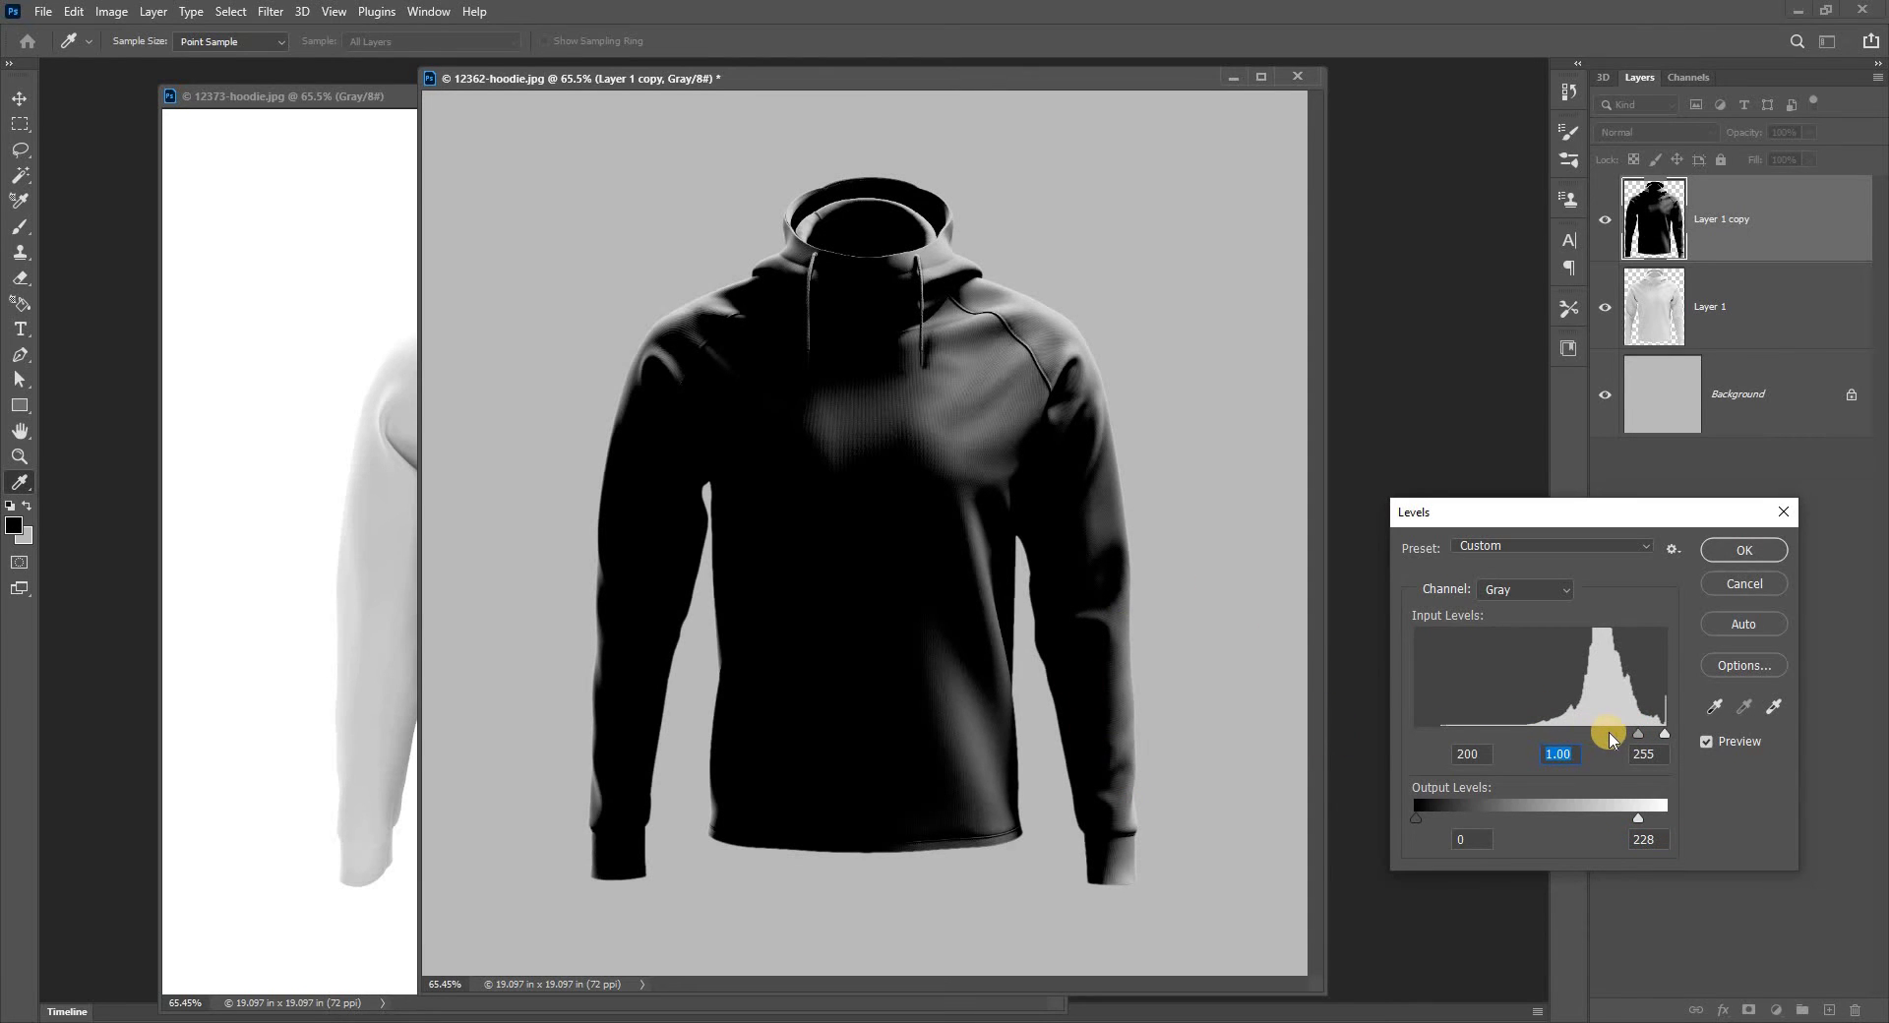
pyautogui.moveTo(1614, 738); pyautogui.dragTo(1615, 738)
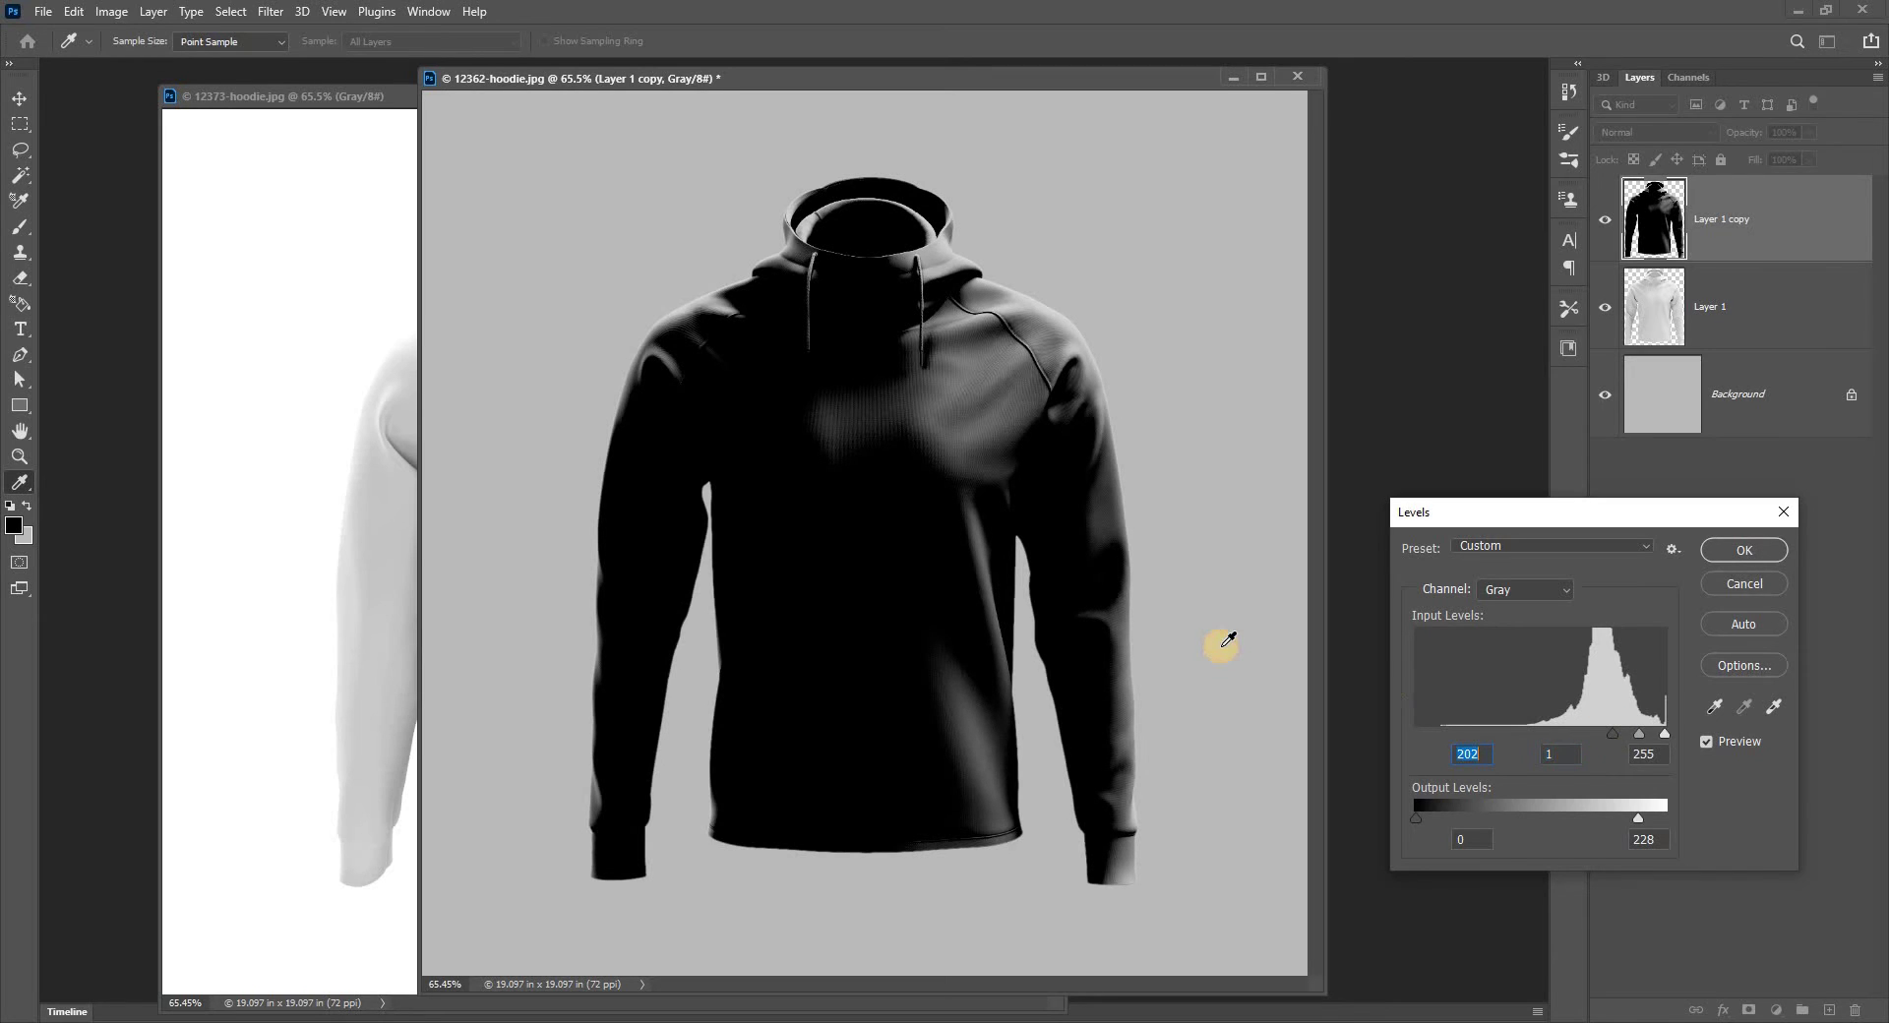
pyautogui.click(1719, 557)
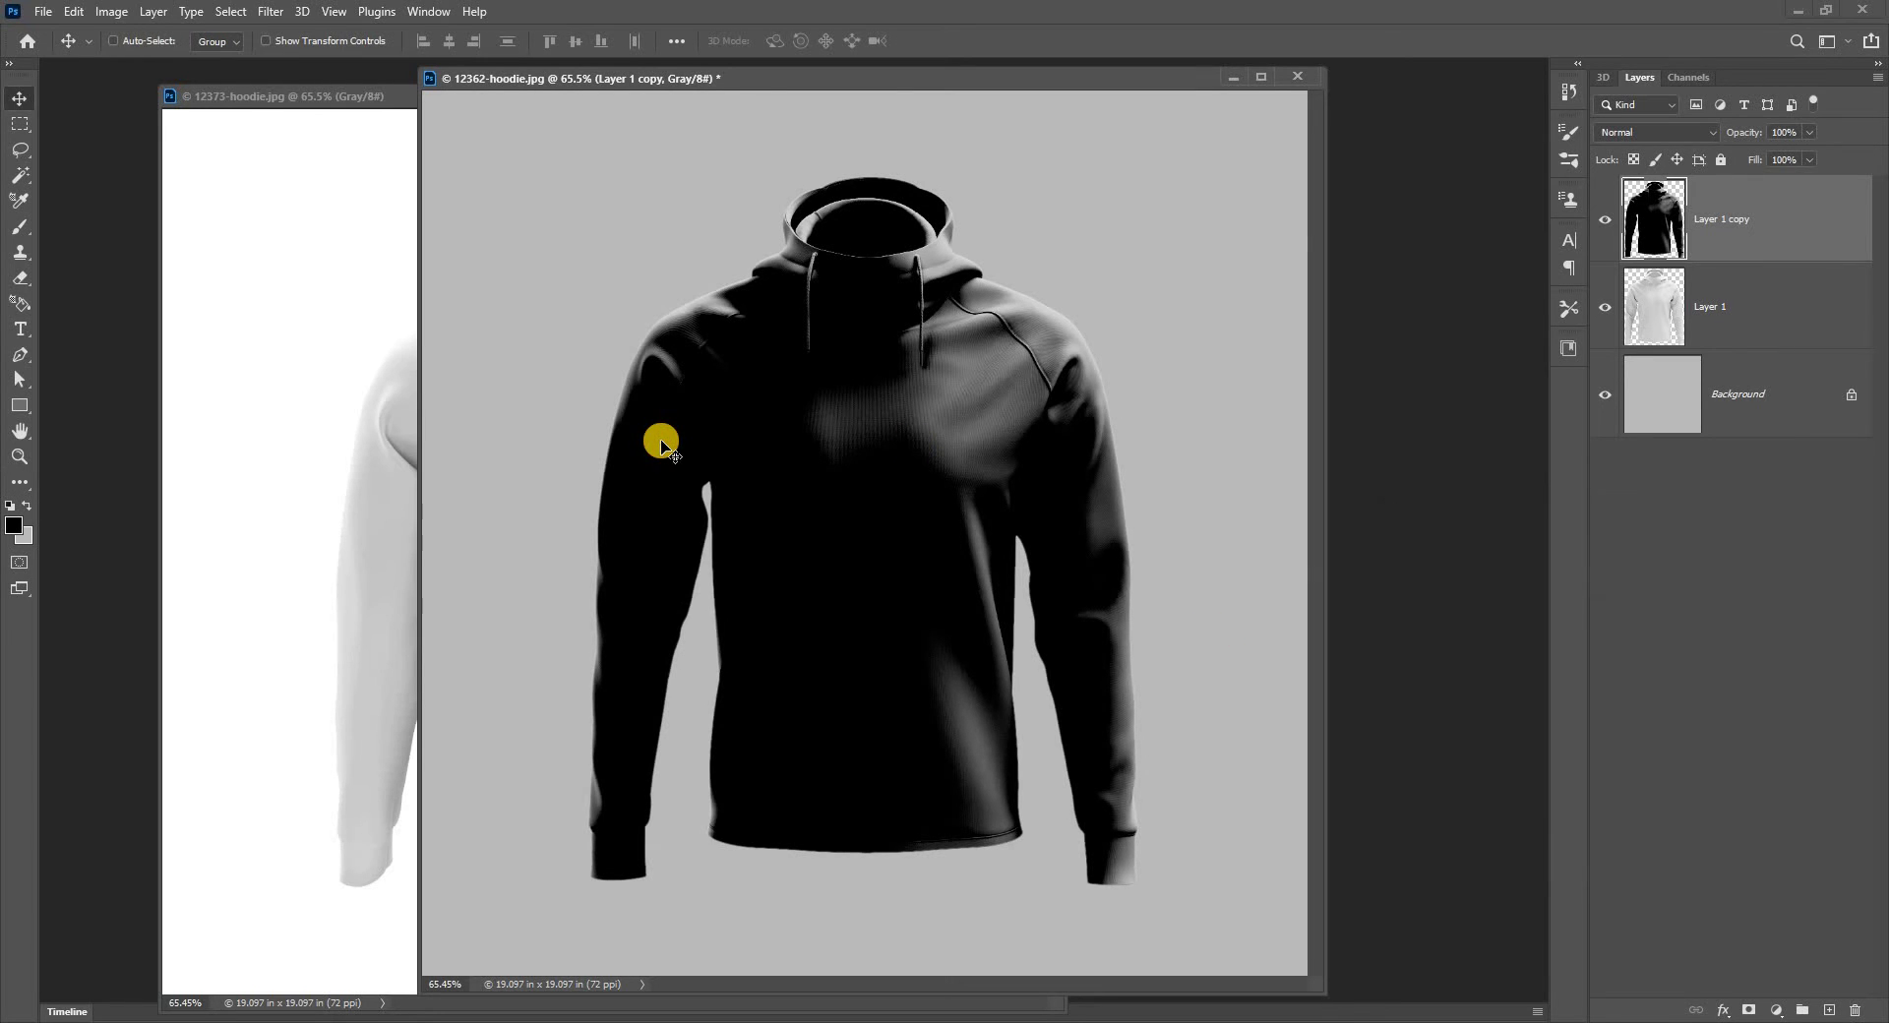
# Duplicate Layer 1 once more and hide the darkened Layer 1 copy above it
pyautogui.click(1646, 299)
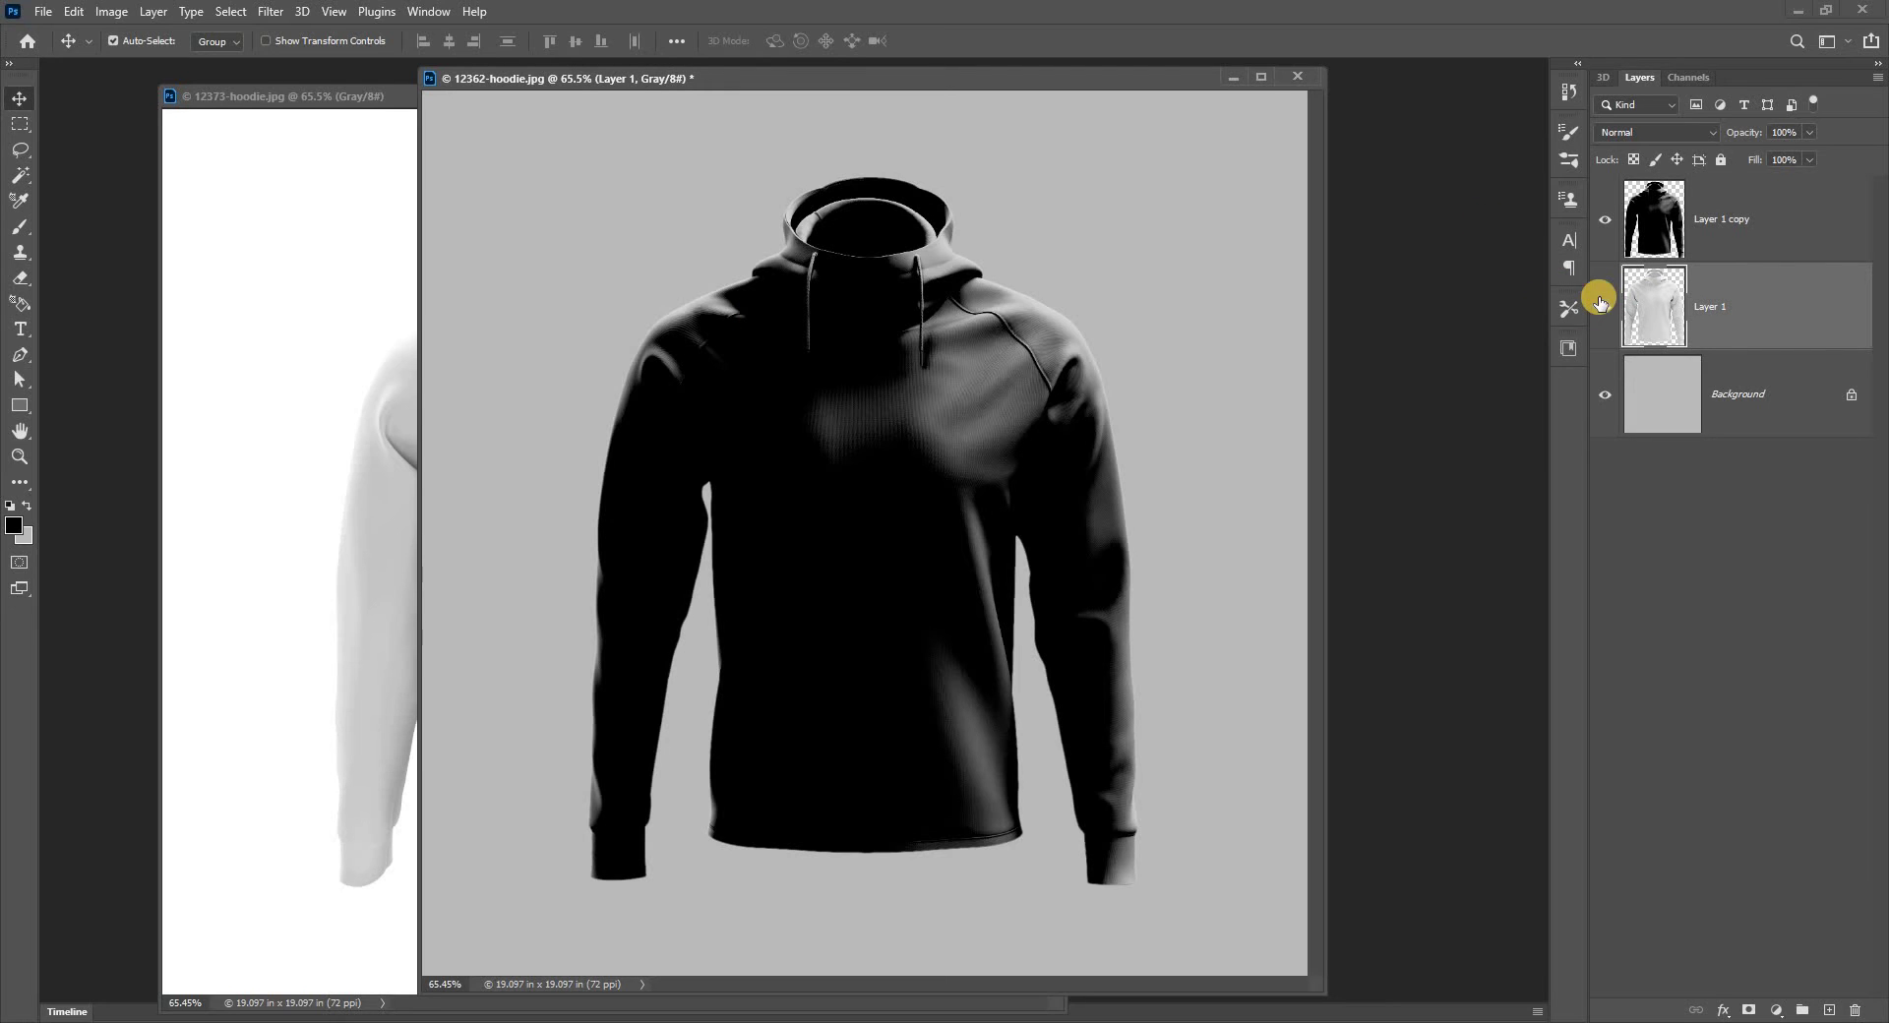
pyautogui.hotkey('ctrl', 'j')
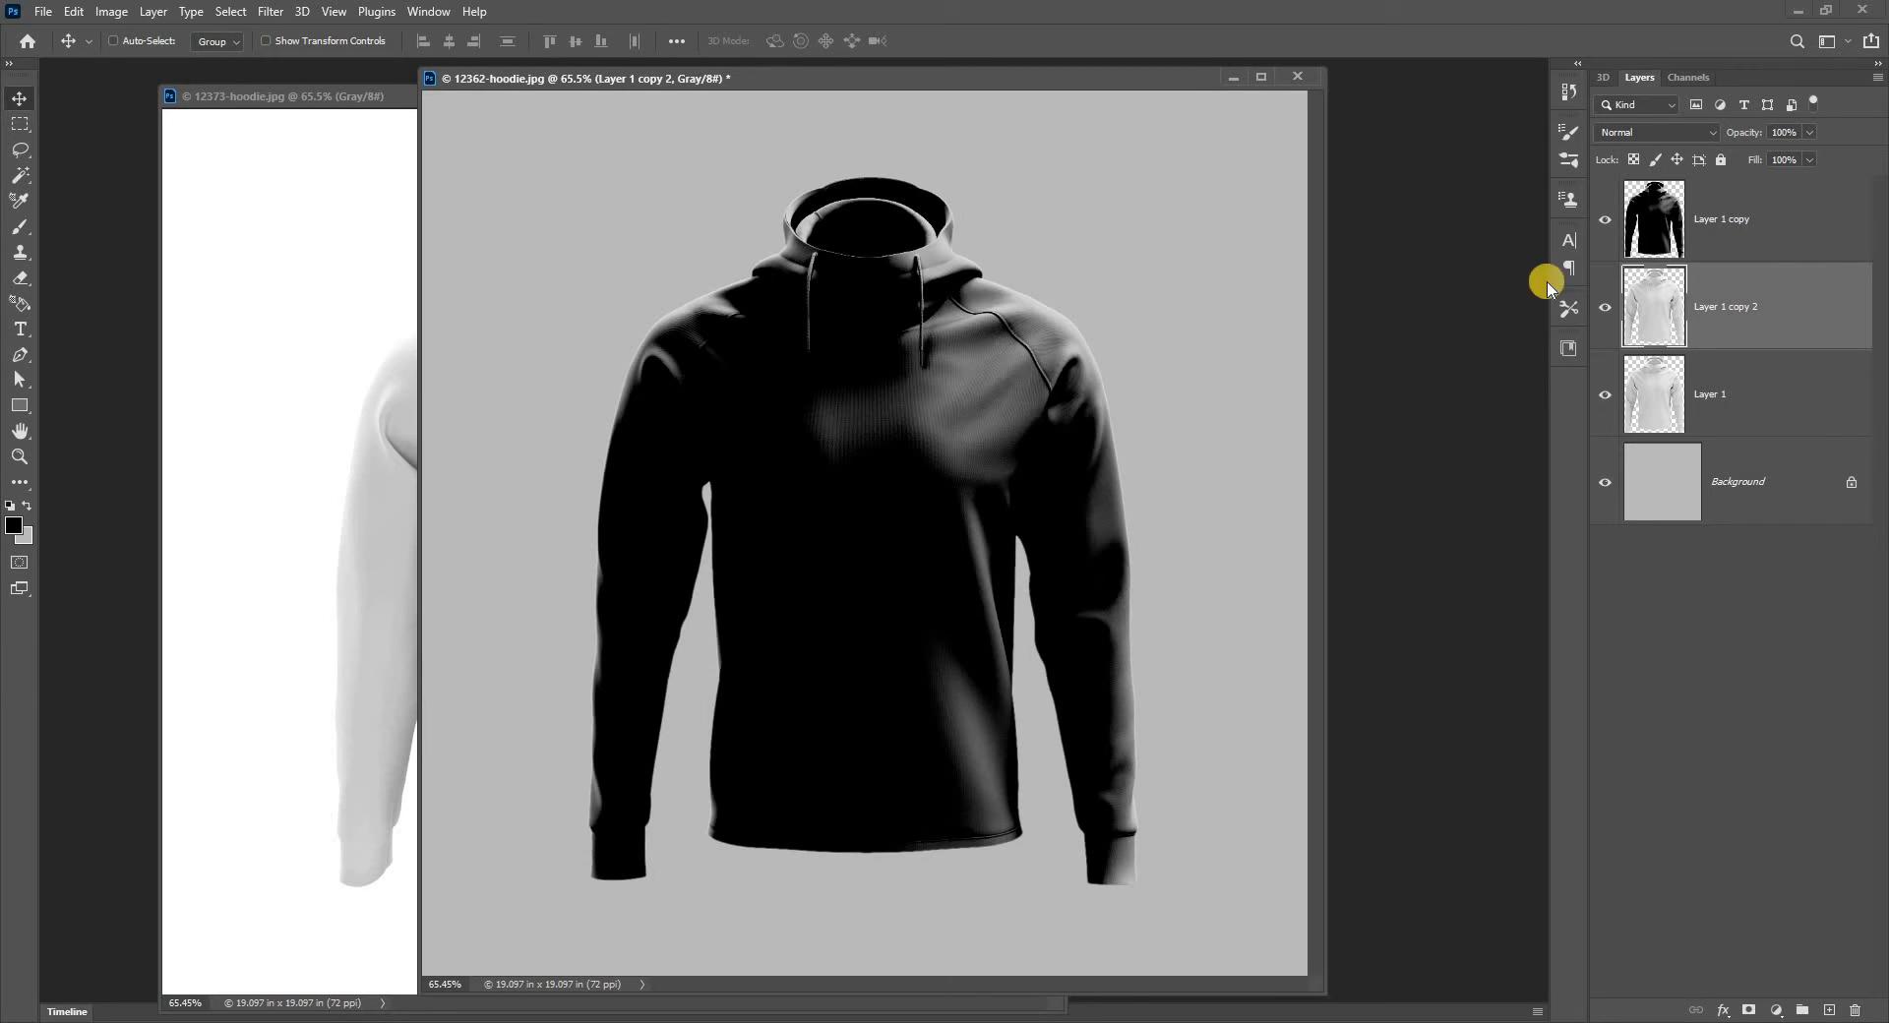
pyautogui.click(1605, 220)
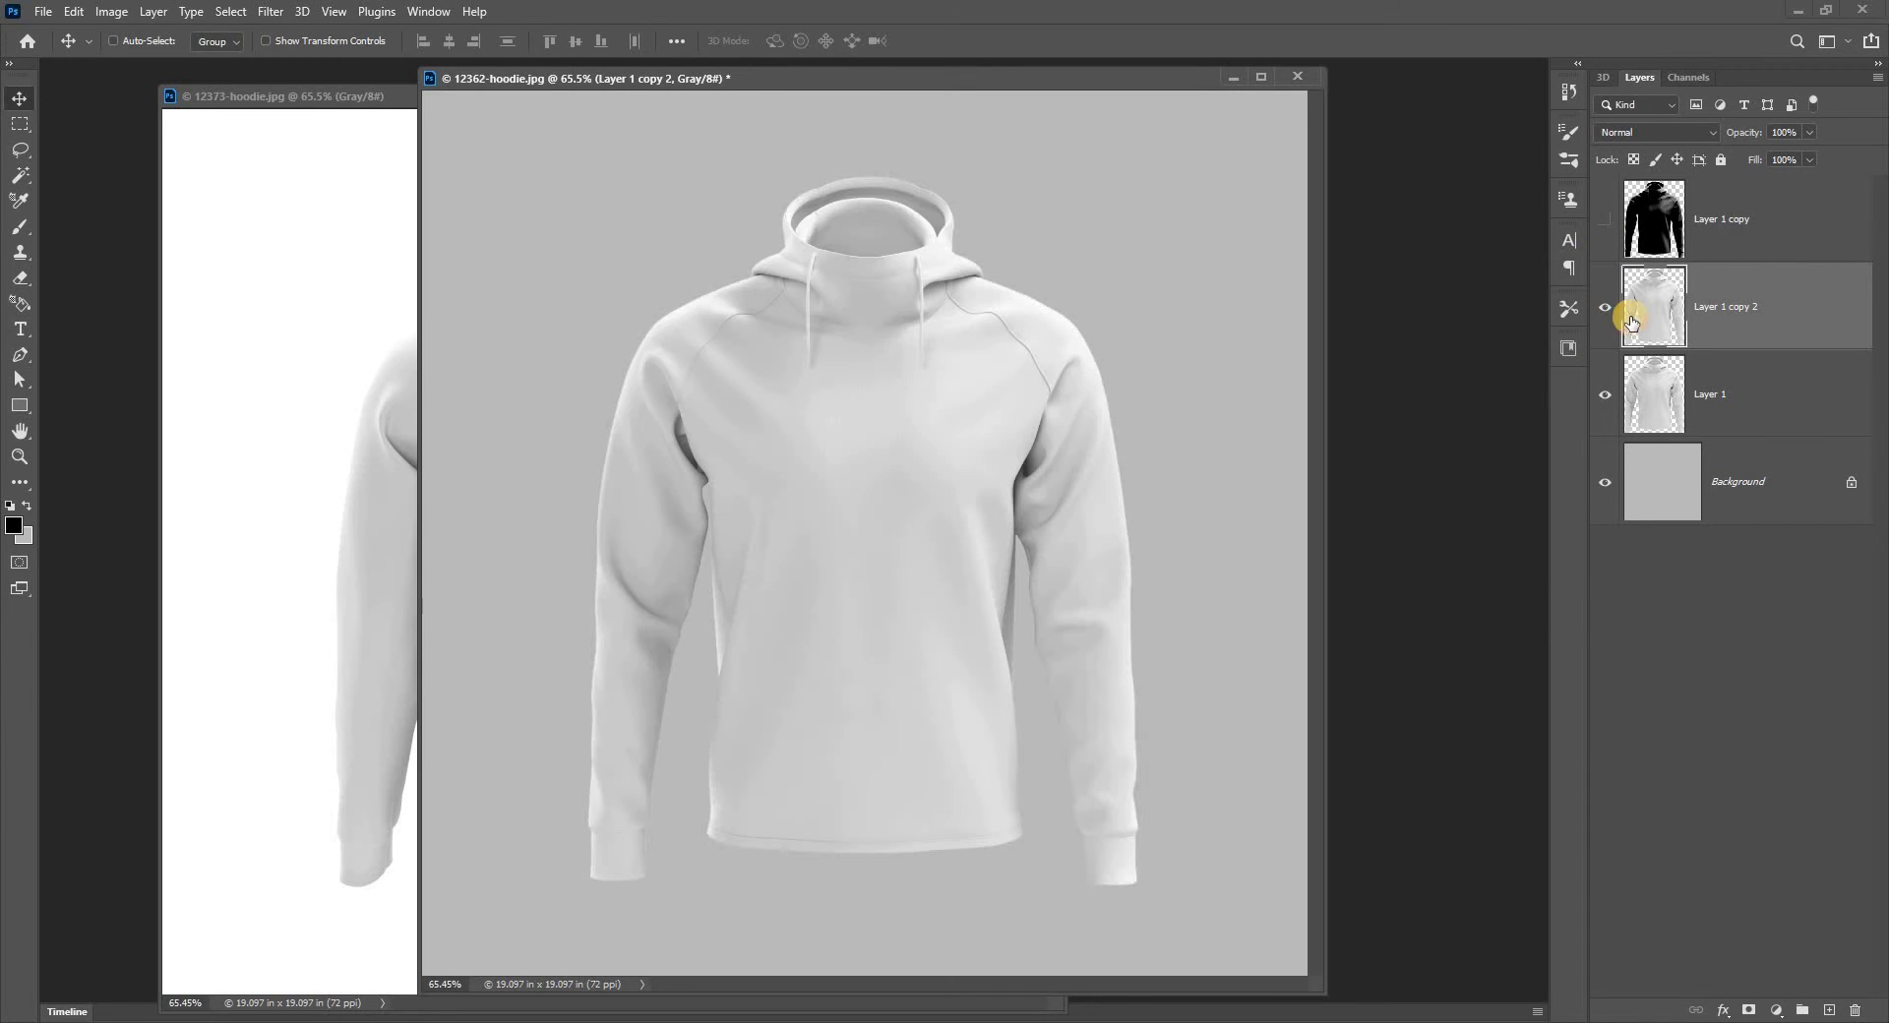
# Fill the hoodie silhouette on Layer 1 copy 2 with the solid grey background colour, hide Layer 1 copy, and deselect
pyautogui.click(1605, 219)
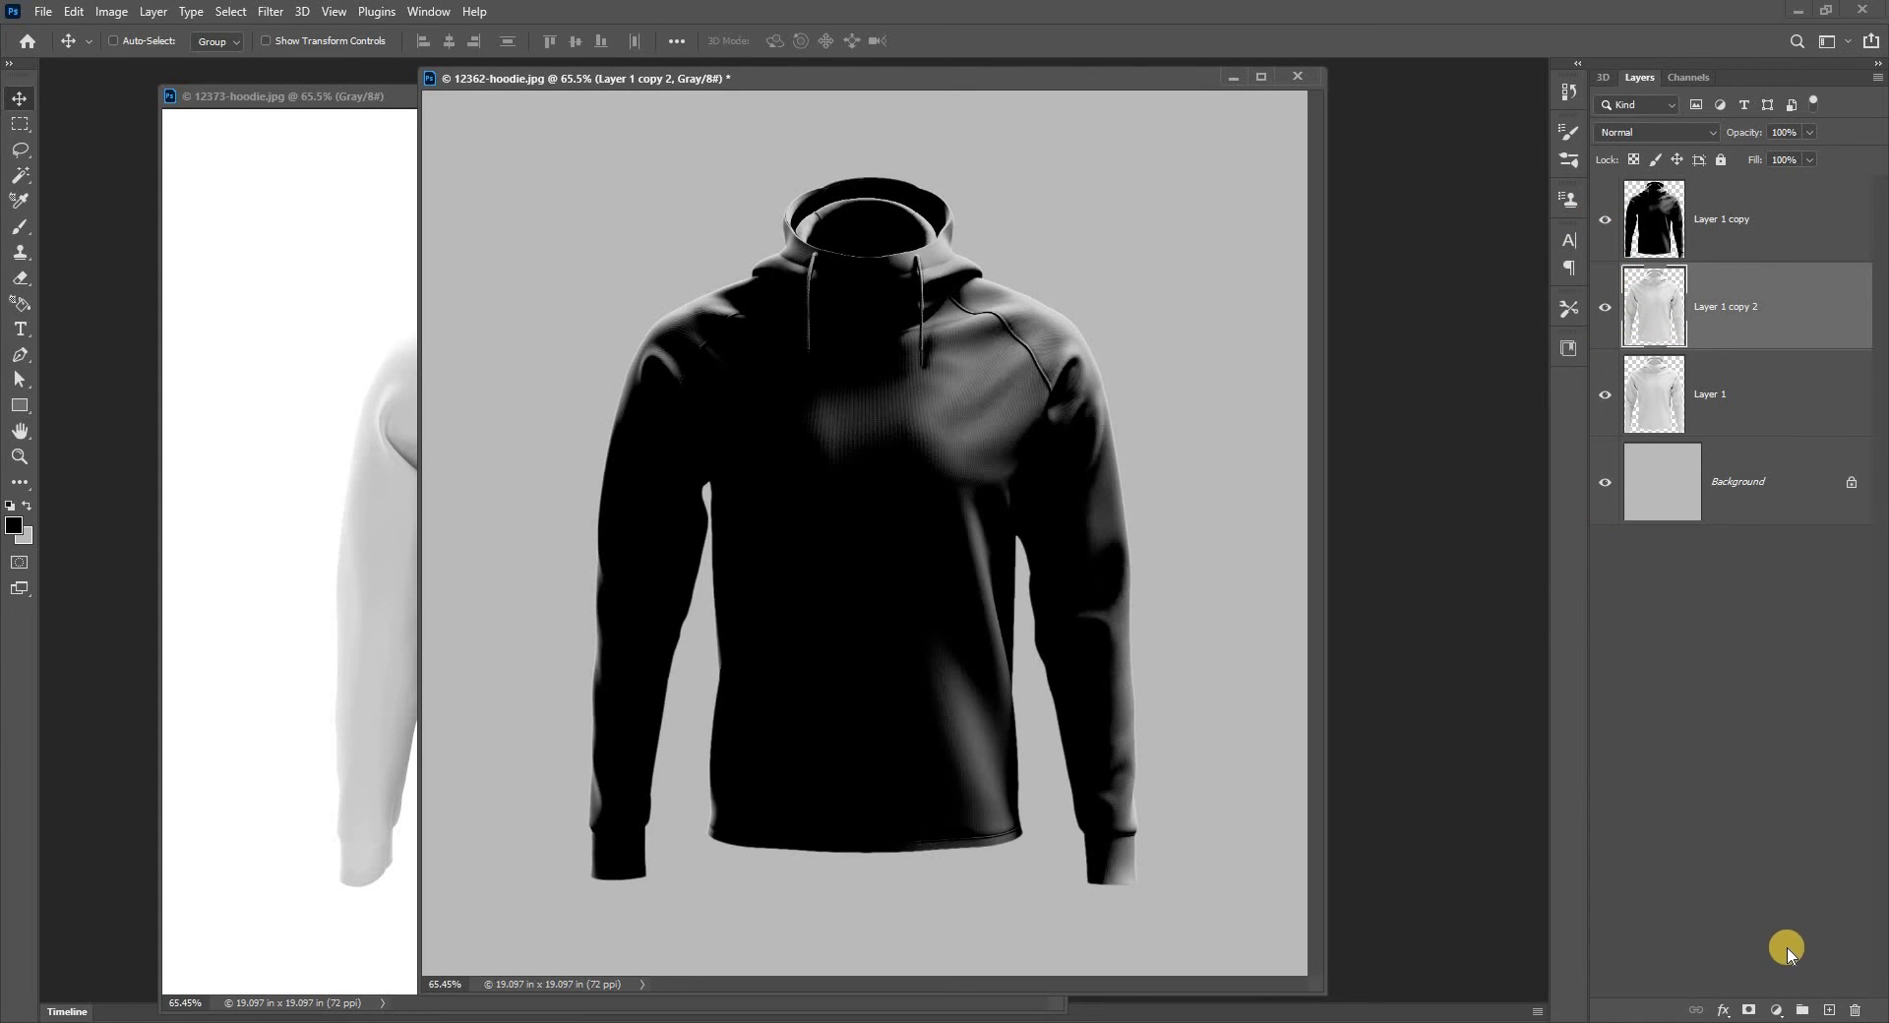
pyautogui.keyDown('ctrl'); pyautogui.click(1659, 322); pyautogui.keyUp('ctrl')
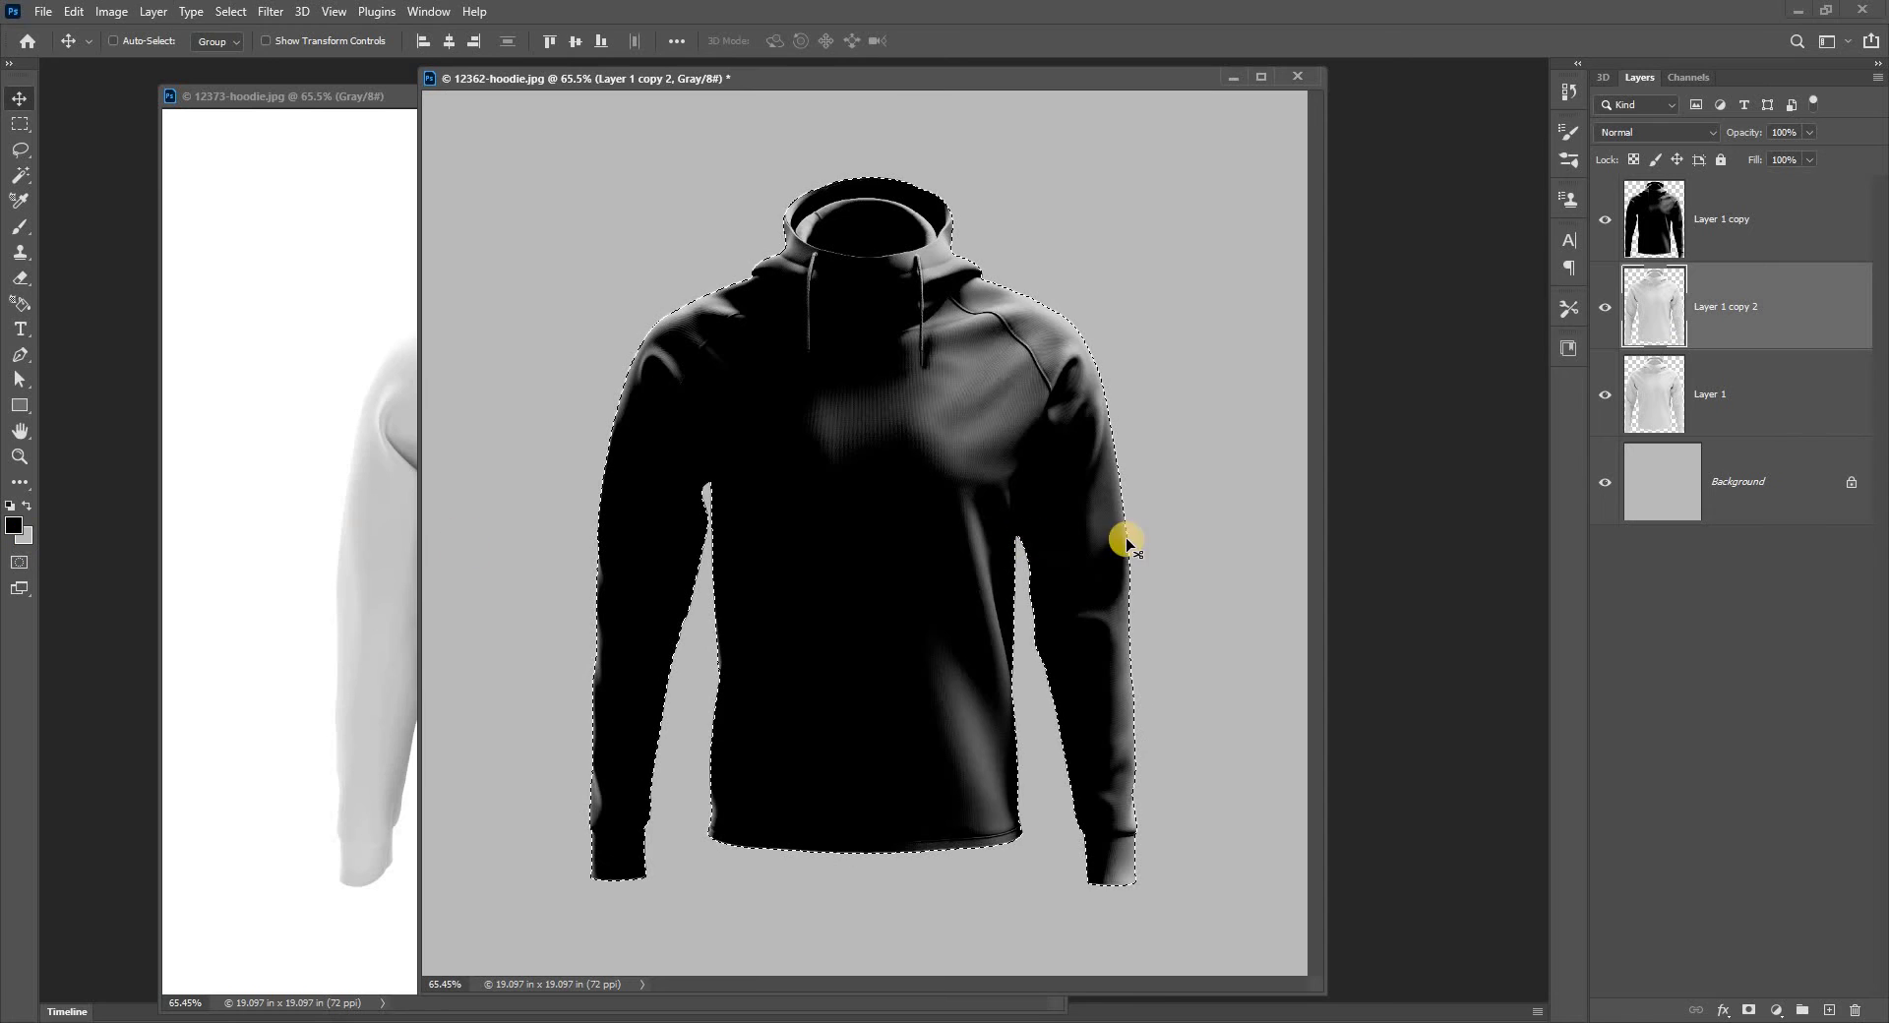
pyautogui.press('ctrl')
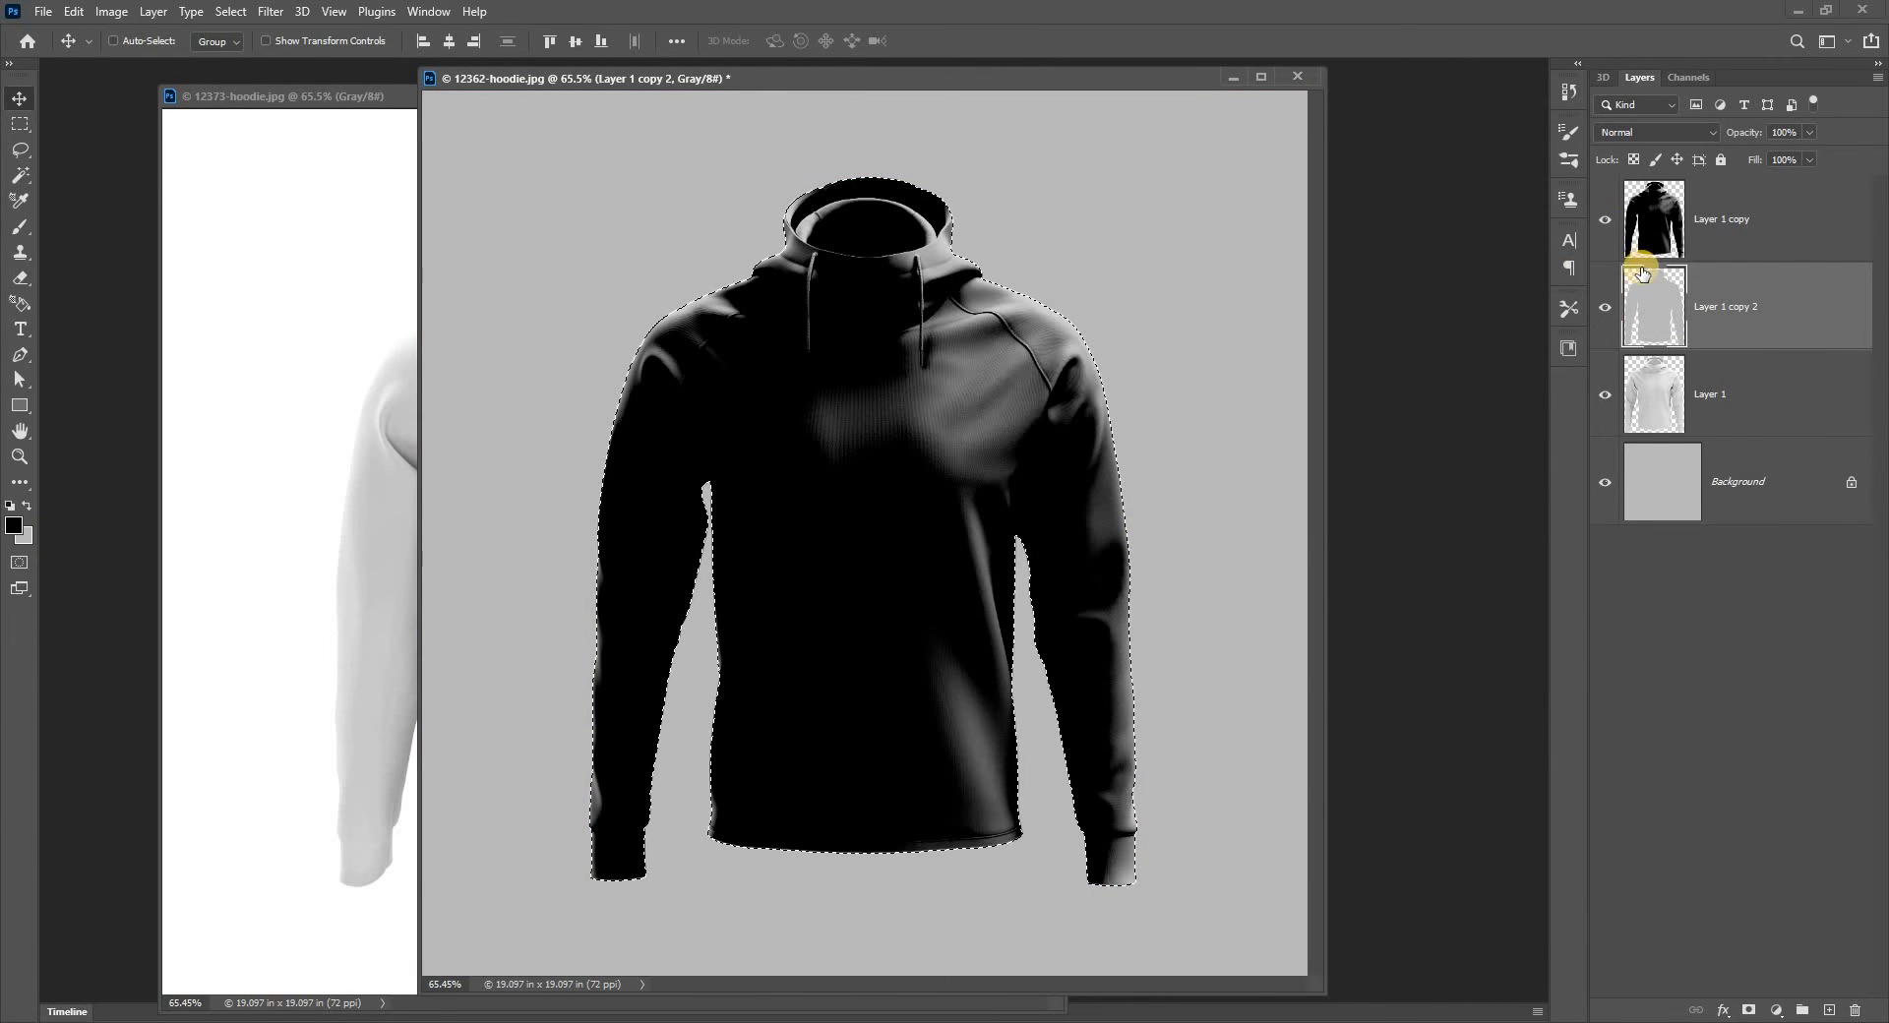
pyautogui.click(1605, 218)
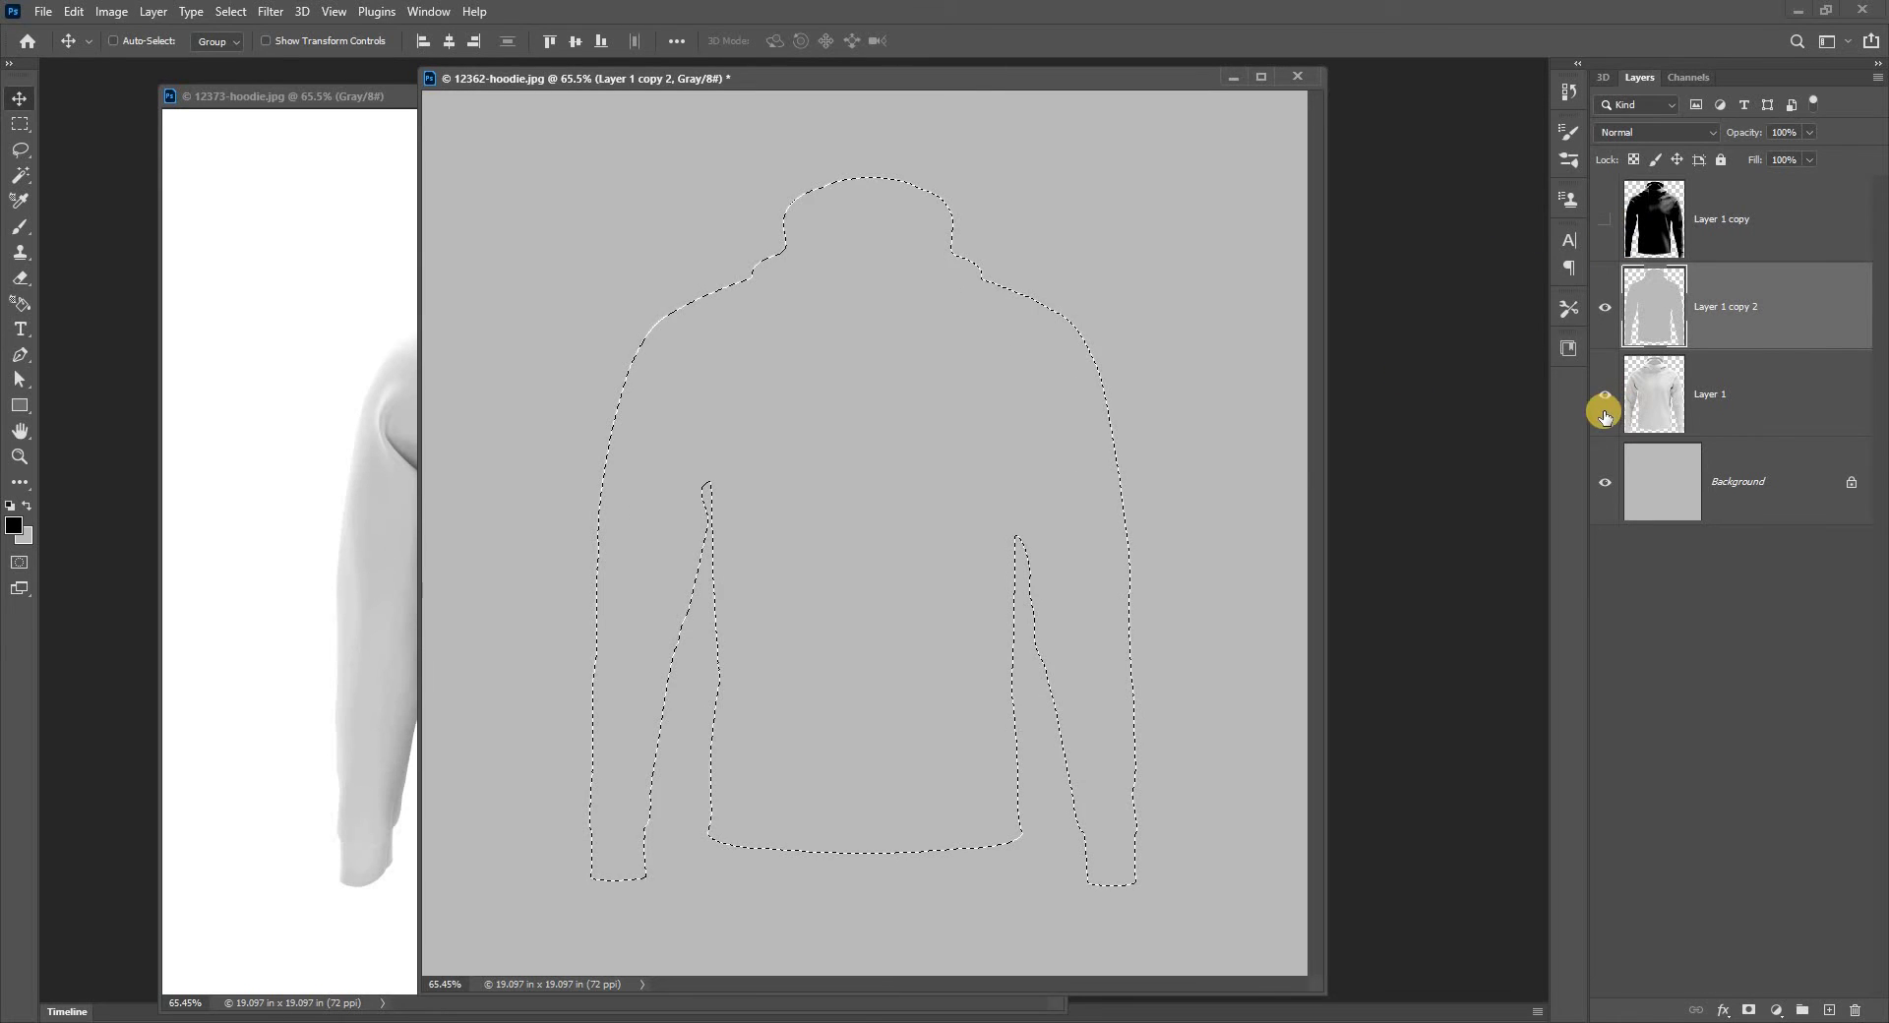
pyautogui.hotkey('ctrl', 'd')
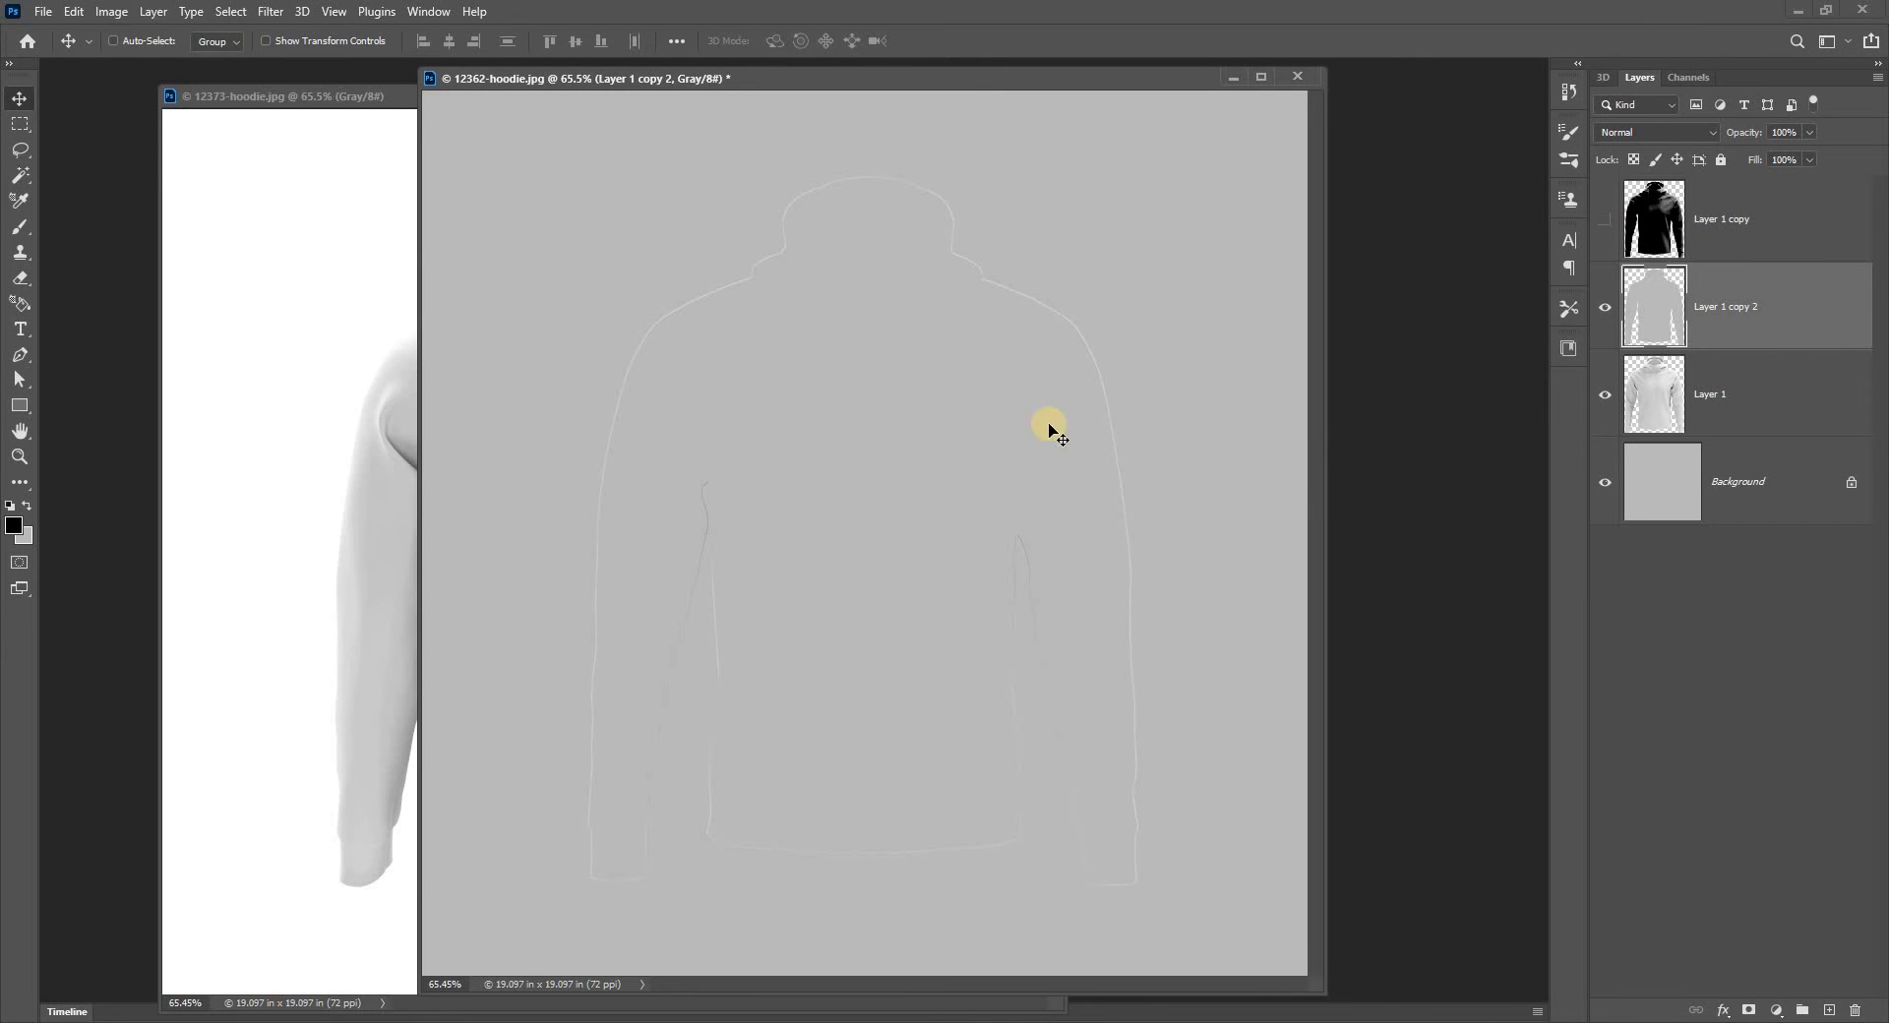
# Hide Layer 1 and the Background to isolate the grey silhouette, and show Layer 1 and Layer 1 copy again
pyautogui.click(1605, 393)
pyautogui.click(1605, 482)
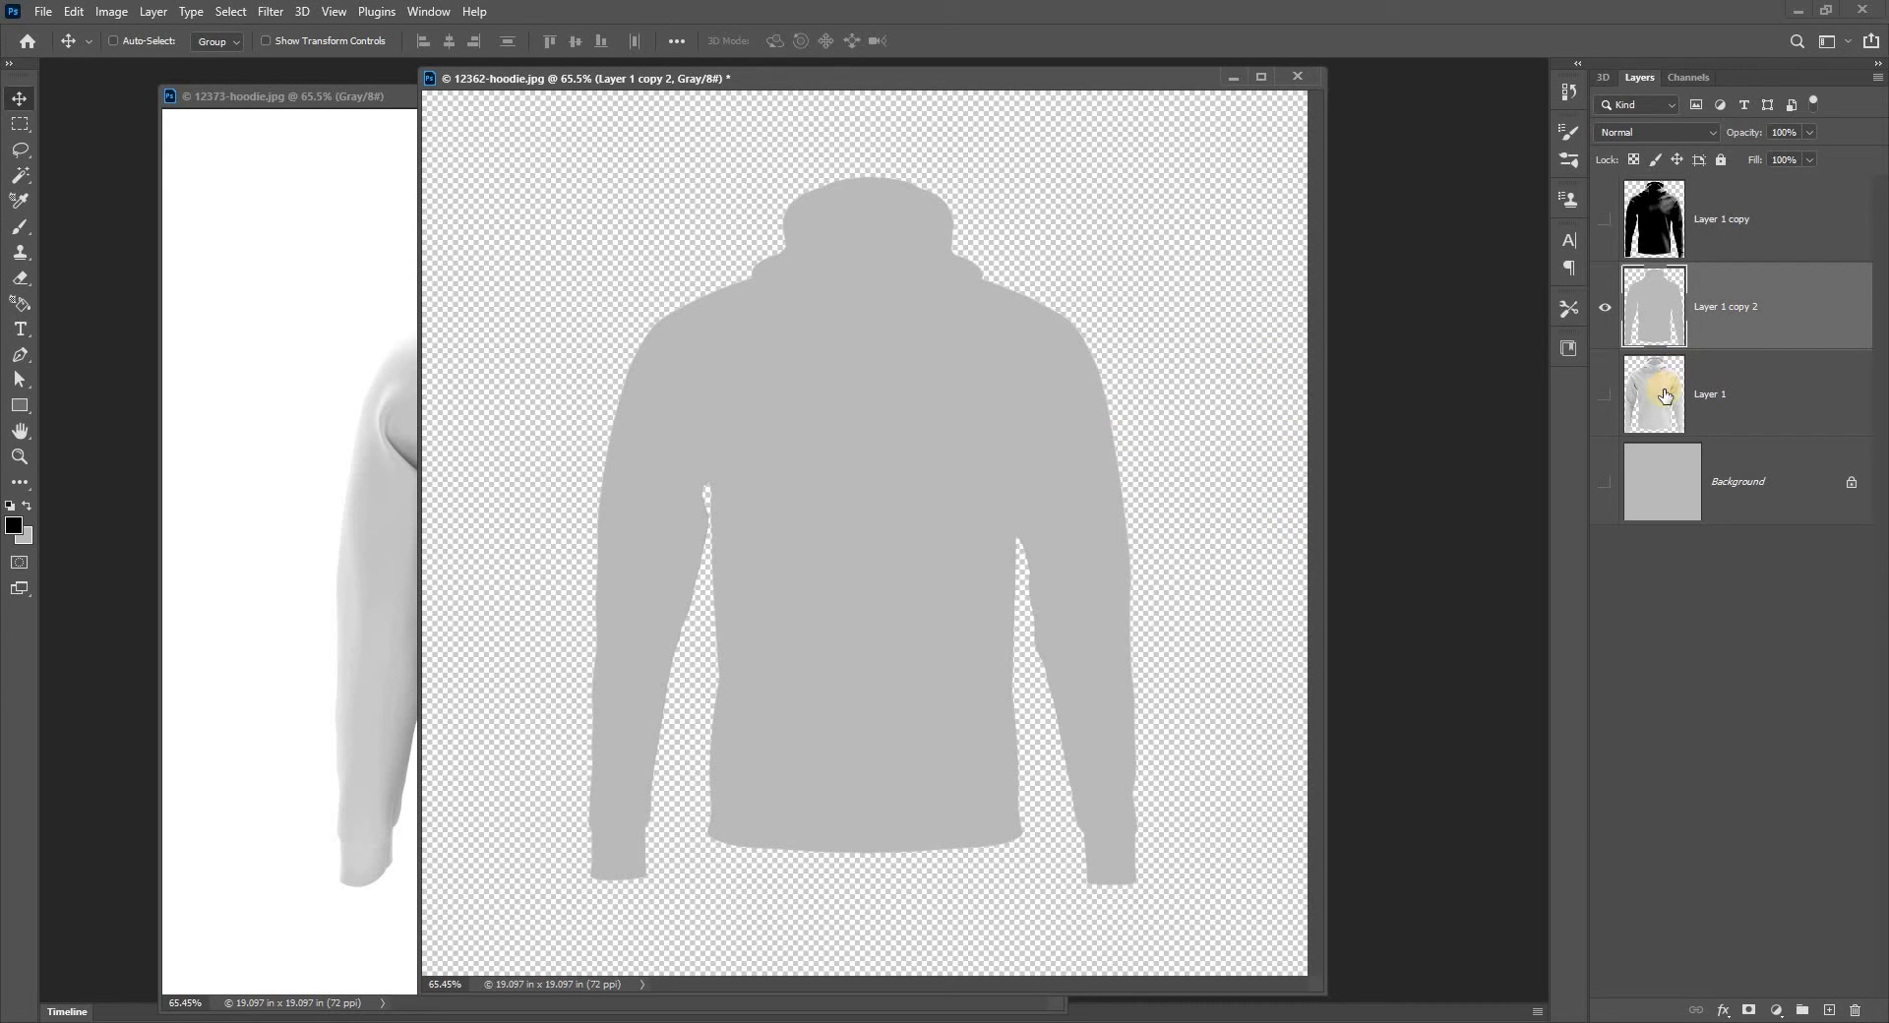
pyautogui.click(1665, 396)
pyautogui.click(1598, 397)
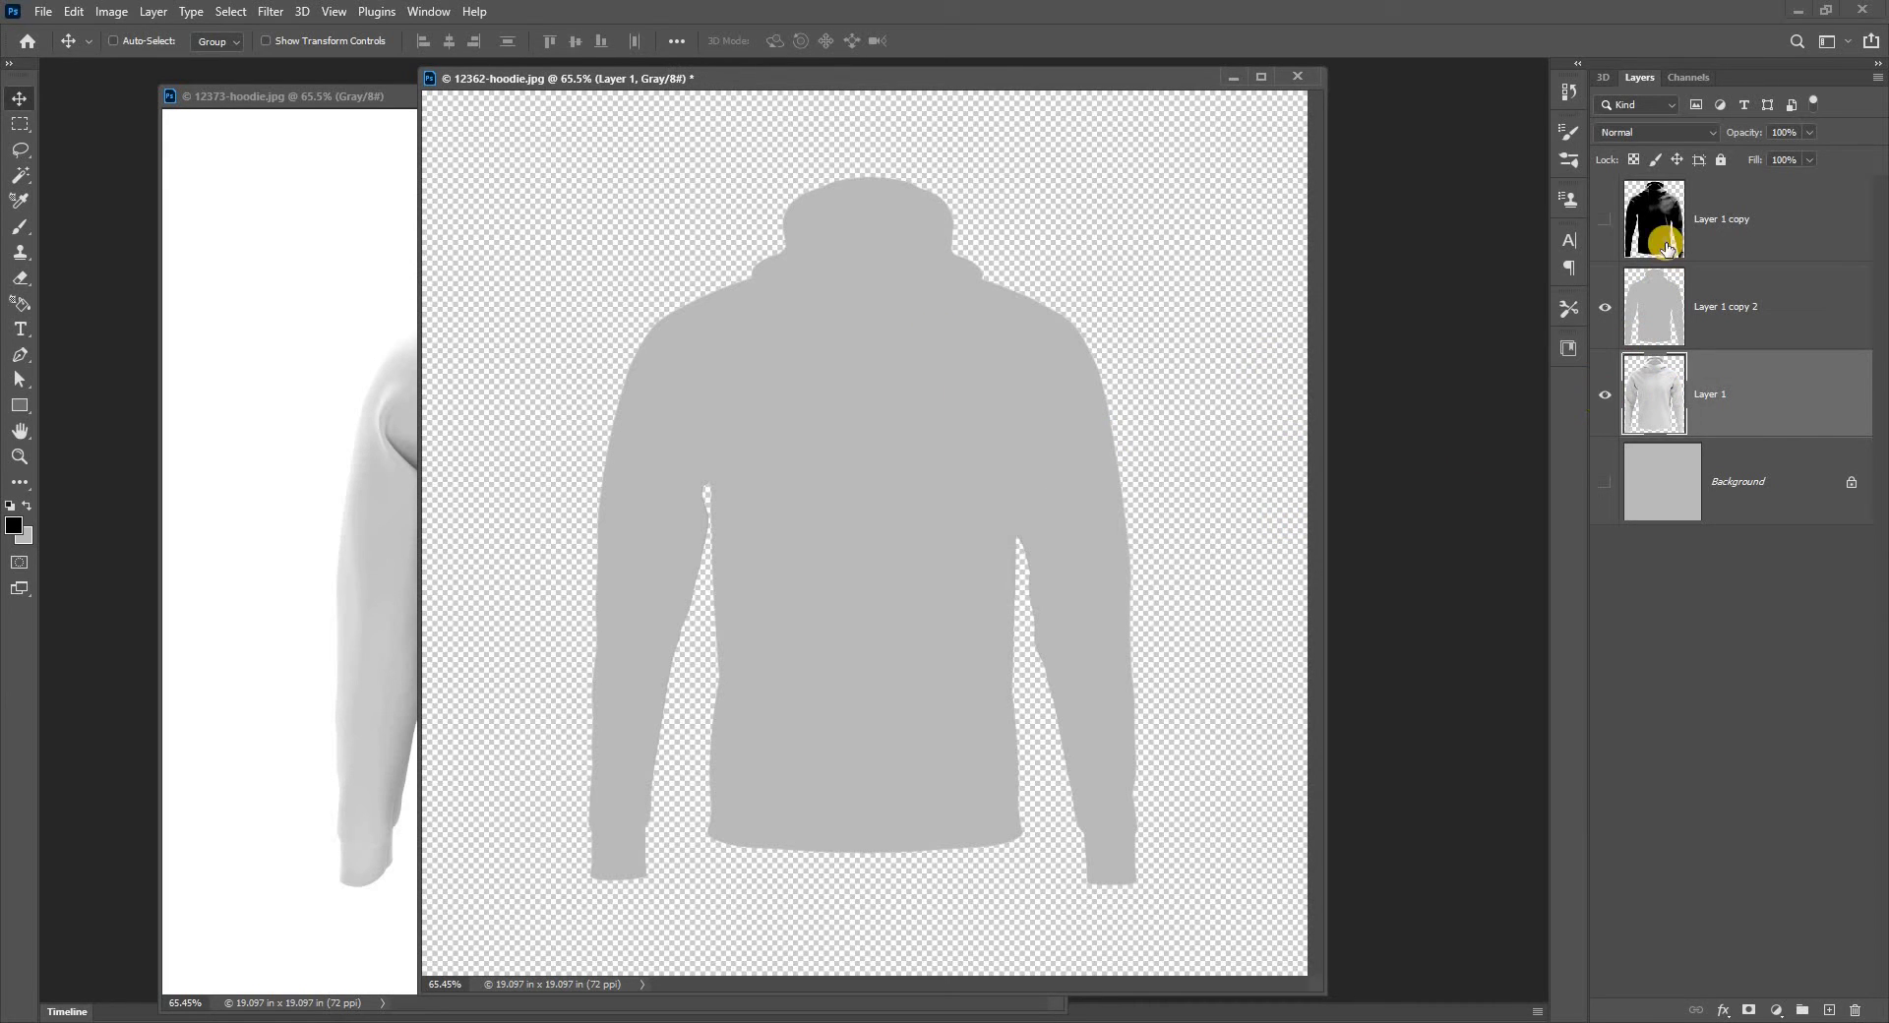
pyautogui.click(1619, 223)
pyautogui.click(1598, 224)
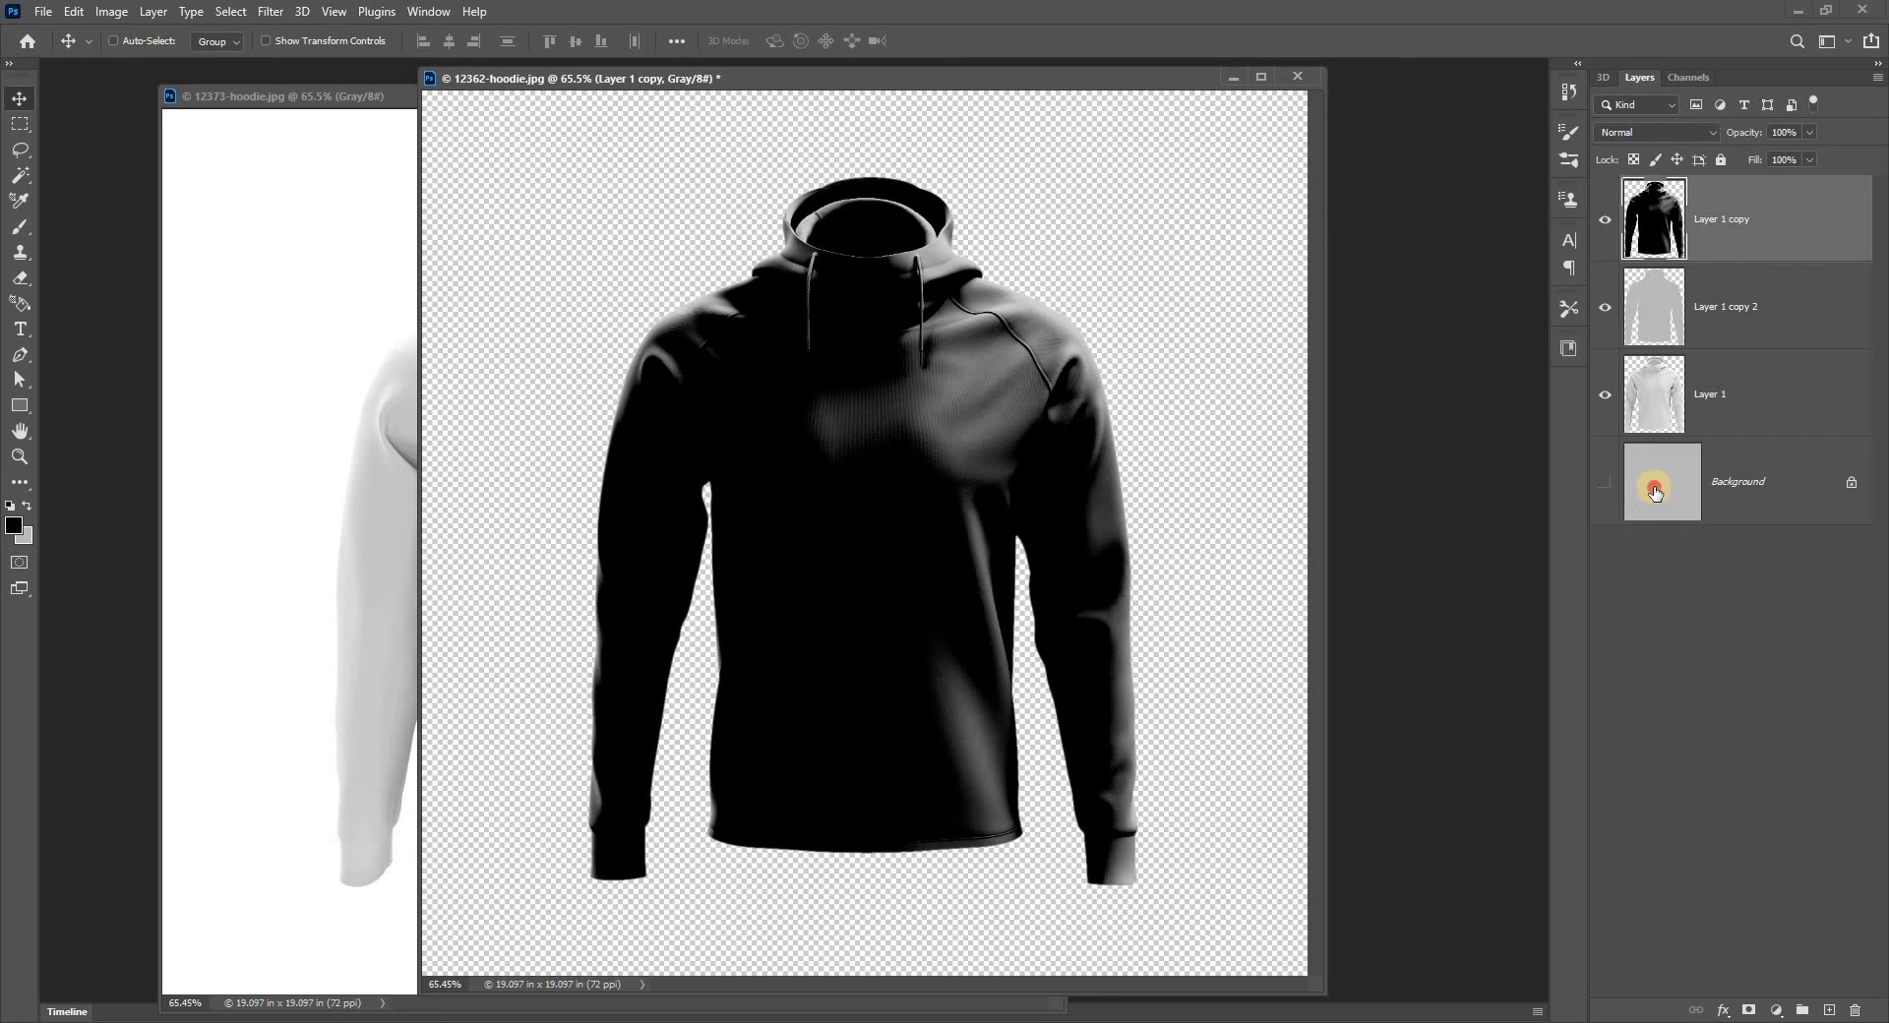
# Delete the Background layer and select the dark Layer 1 copy
pyautogui.click(1656, 492)
pyautogui.click(1605, 482)
pyautogui.press('Delete')
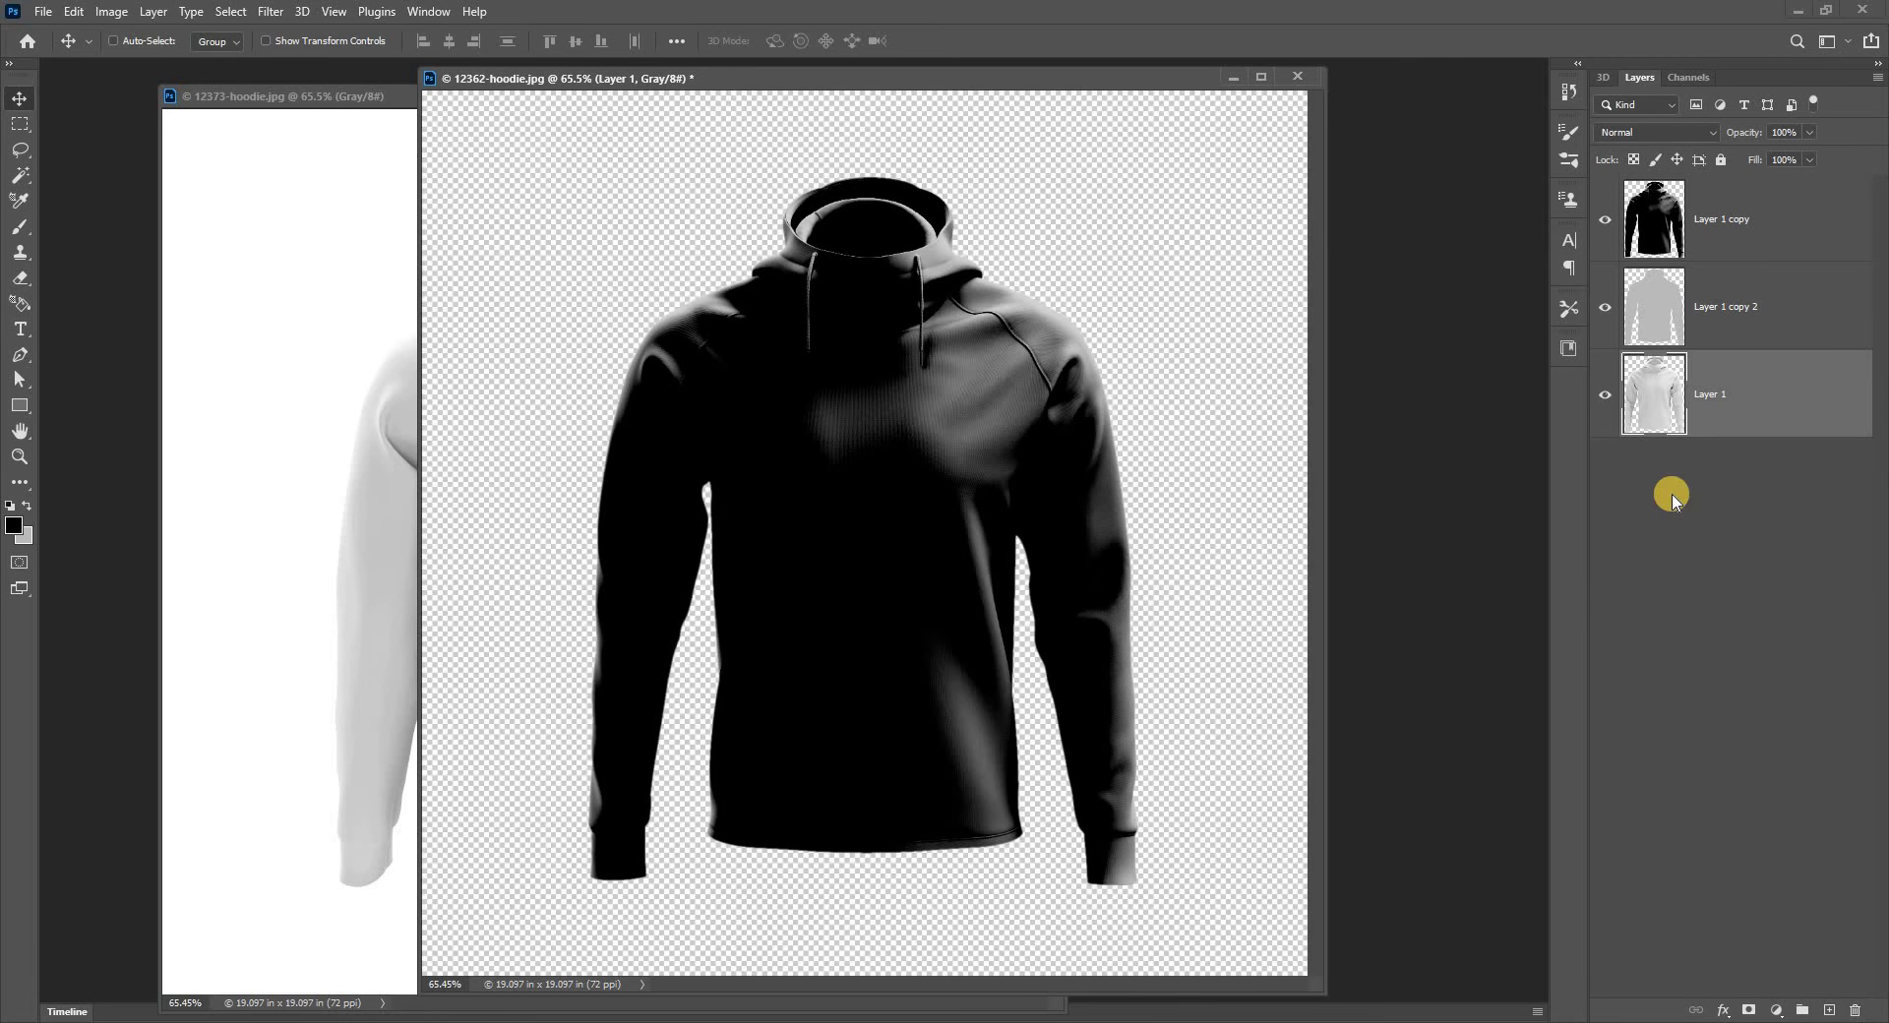
pyautogui.click(1734, 236)
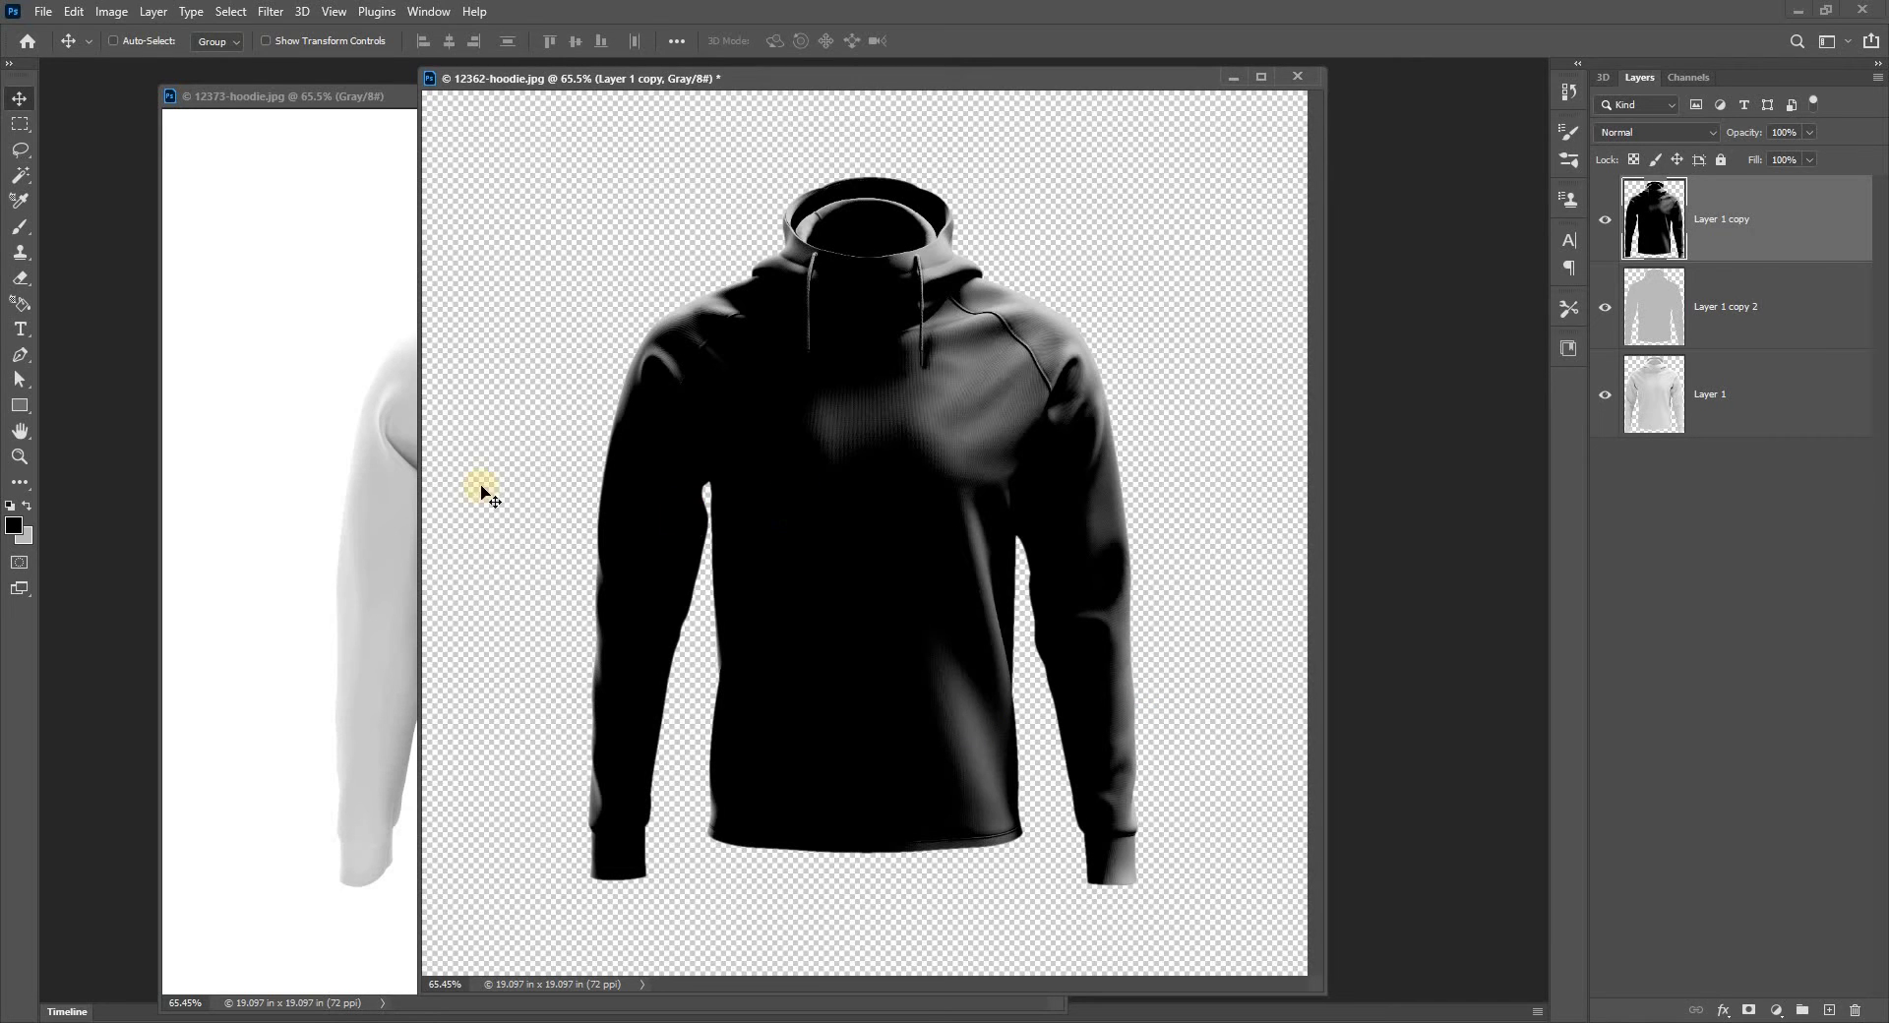
# Bring the back-view image 12373-hoodie.jpg forward and move its window aside to compare it with the front hoodie
pyautogui.click(375, 383)
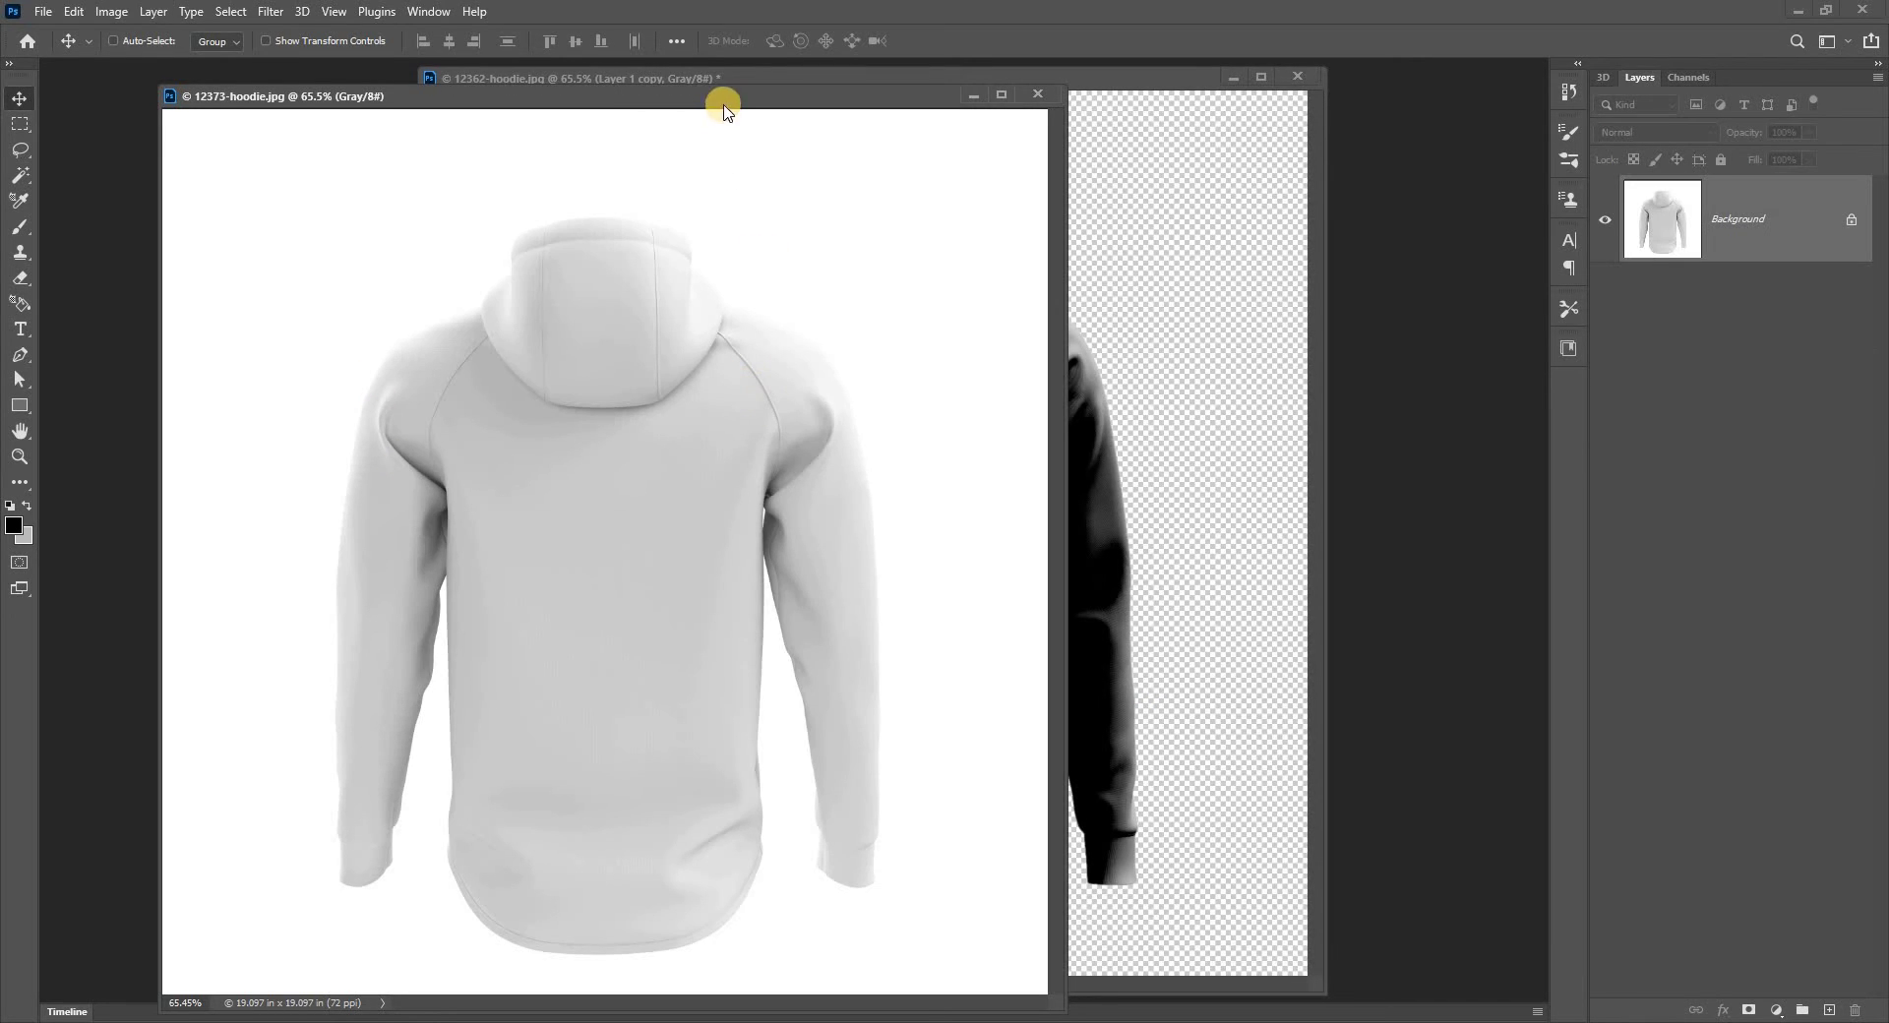
pyautogui.moveTo(725, 92); pyautogui.dragTo(670, 125)
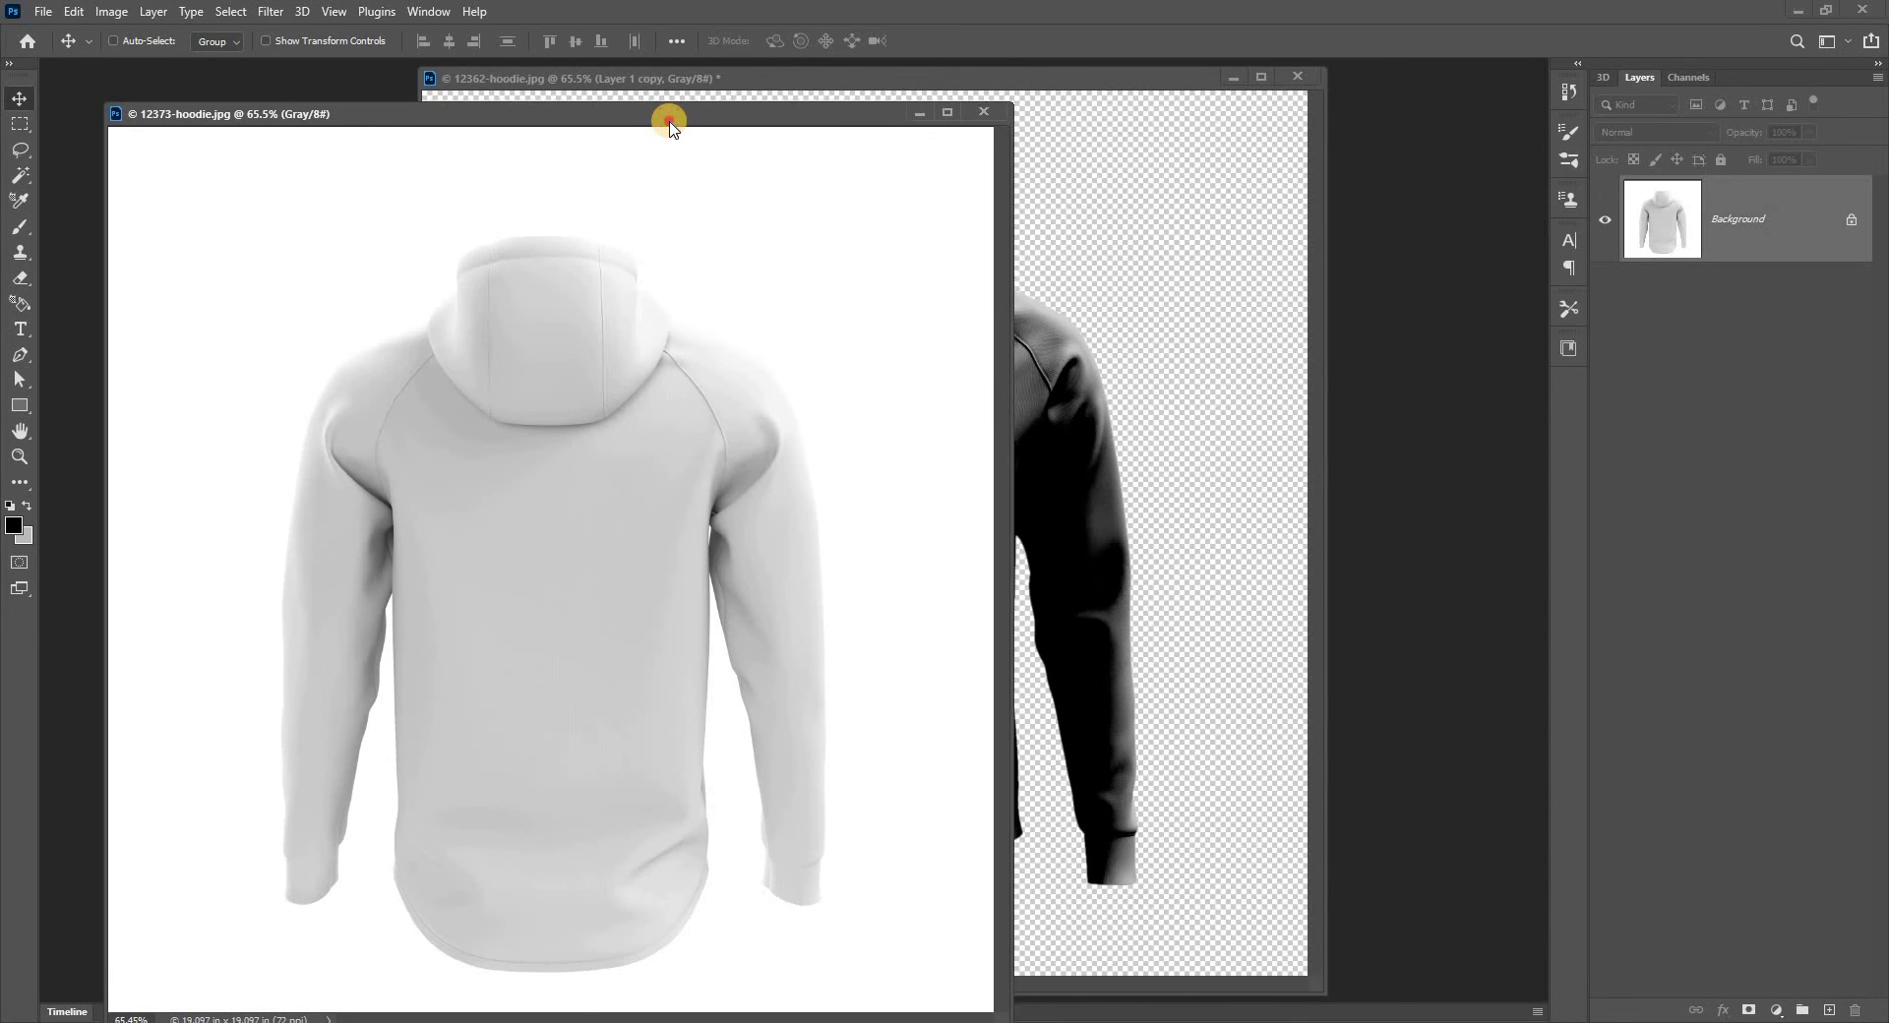
pyautogui.click(1077, 189)
pyautogui.click(398, 200)
pyautogui.click(1020, 198)
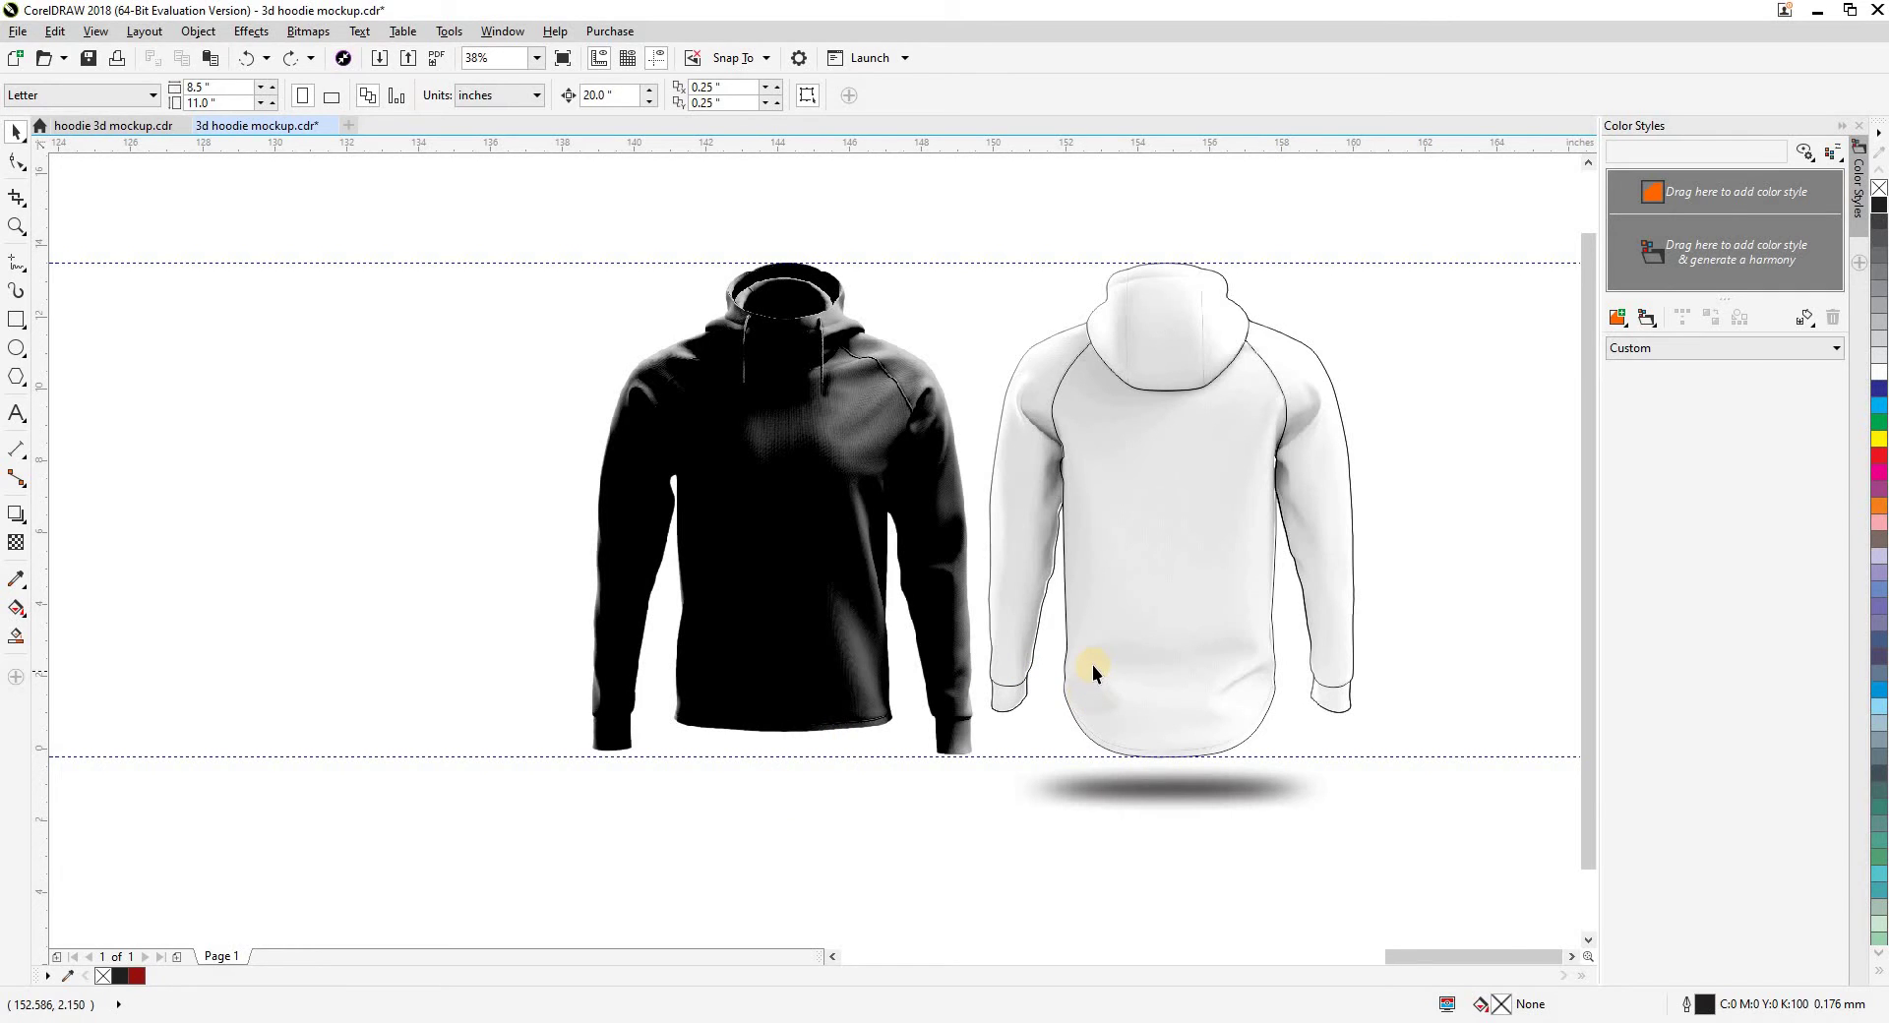
# Switch to the 3d hoodie mockup file in CorelDRAW, ungroup the front hoodie images, and move the black one 20 inches left
pyautogui.hotkey('ctrl', 'F6')
pyautogui.moveTo(1095, 665); pyautogui.dragTo(1402, 695)
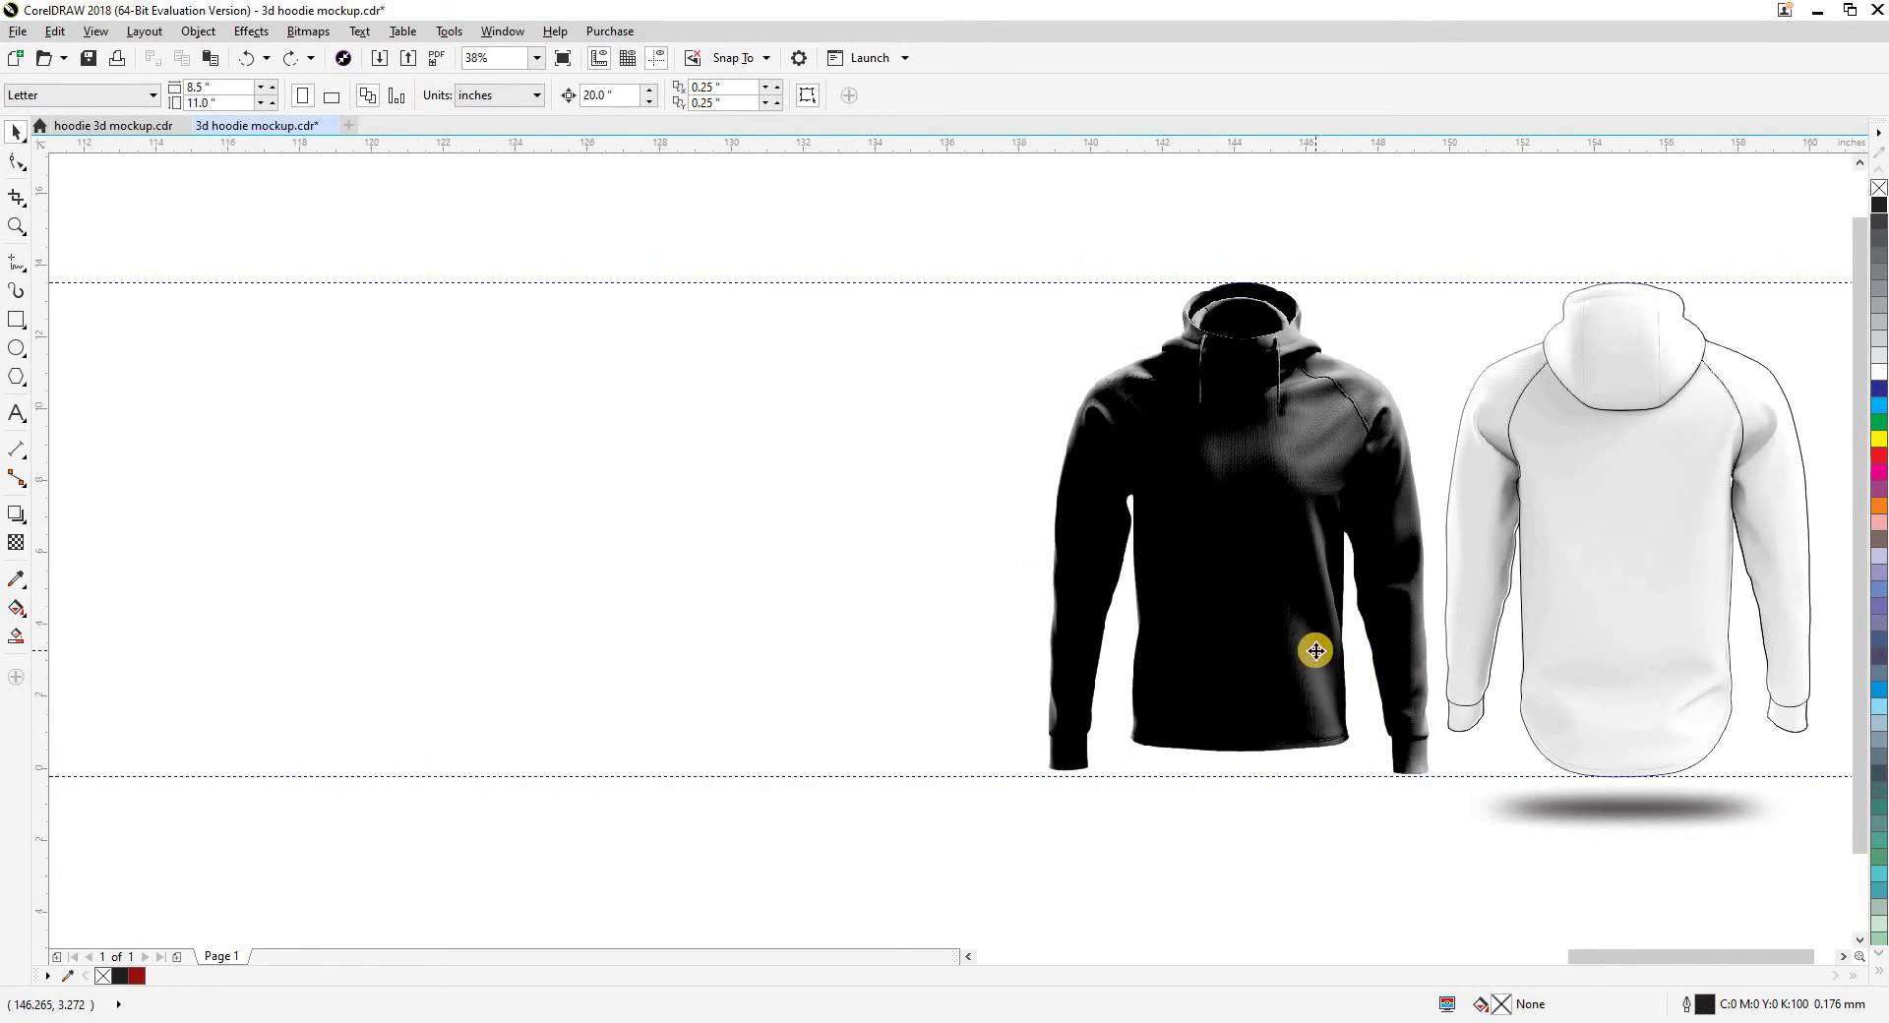
pyautogui.click(1316, 651)
pyautogui.hotkey('ctrl', 'u')
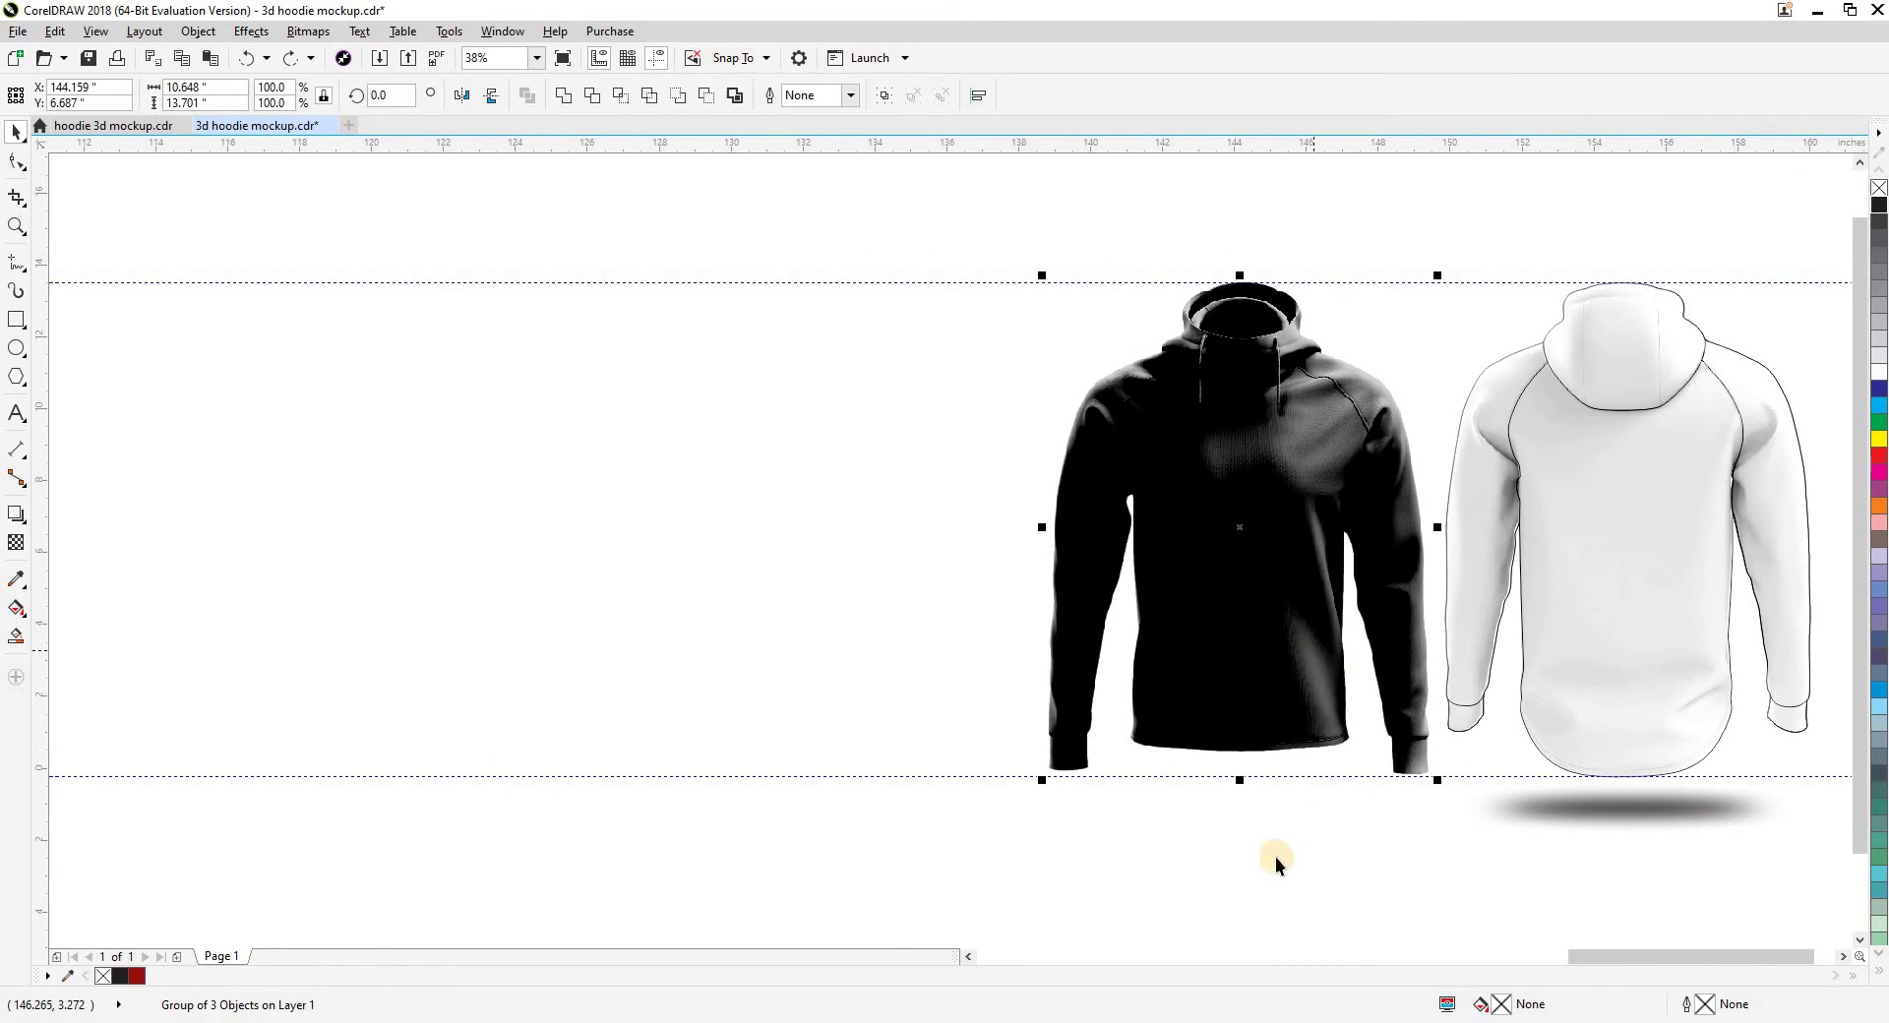
pyautogui.click(1277, 864)
pyautogui.click(1277, 683)
pyautogui.press('Left')
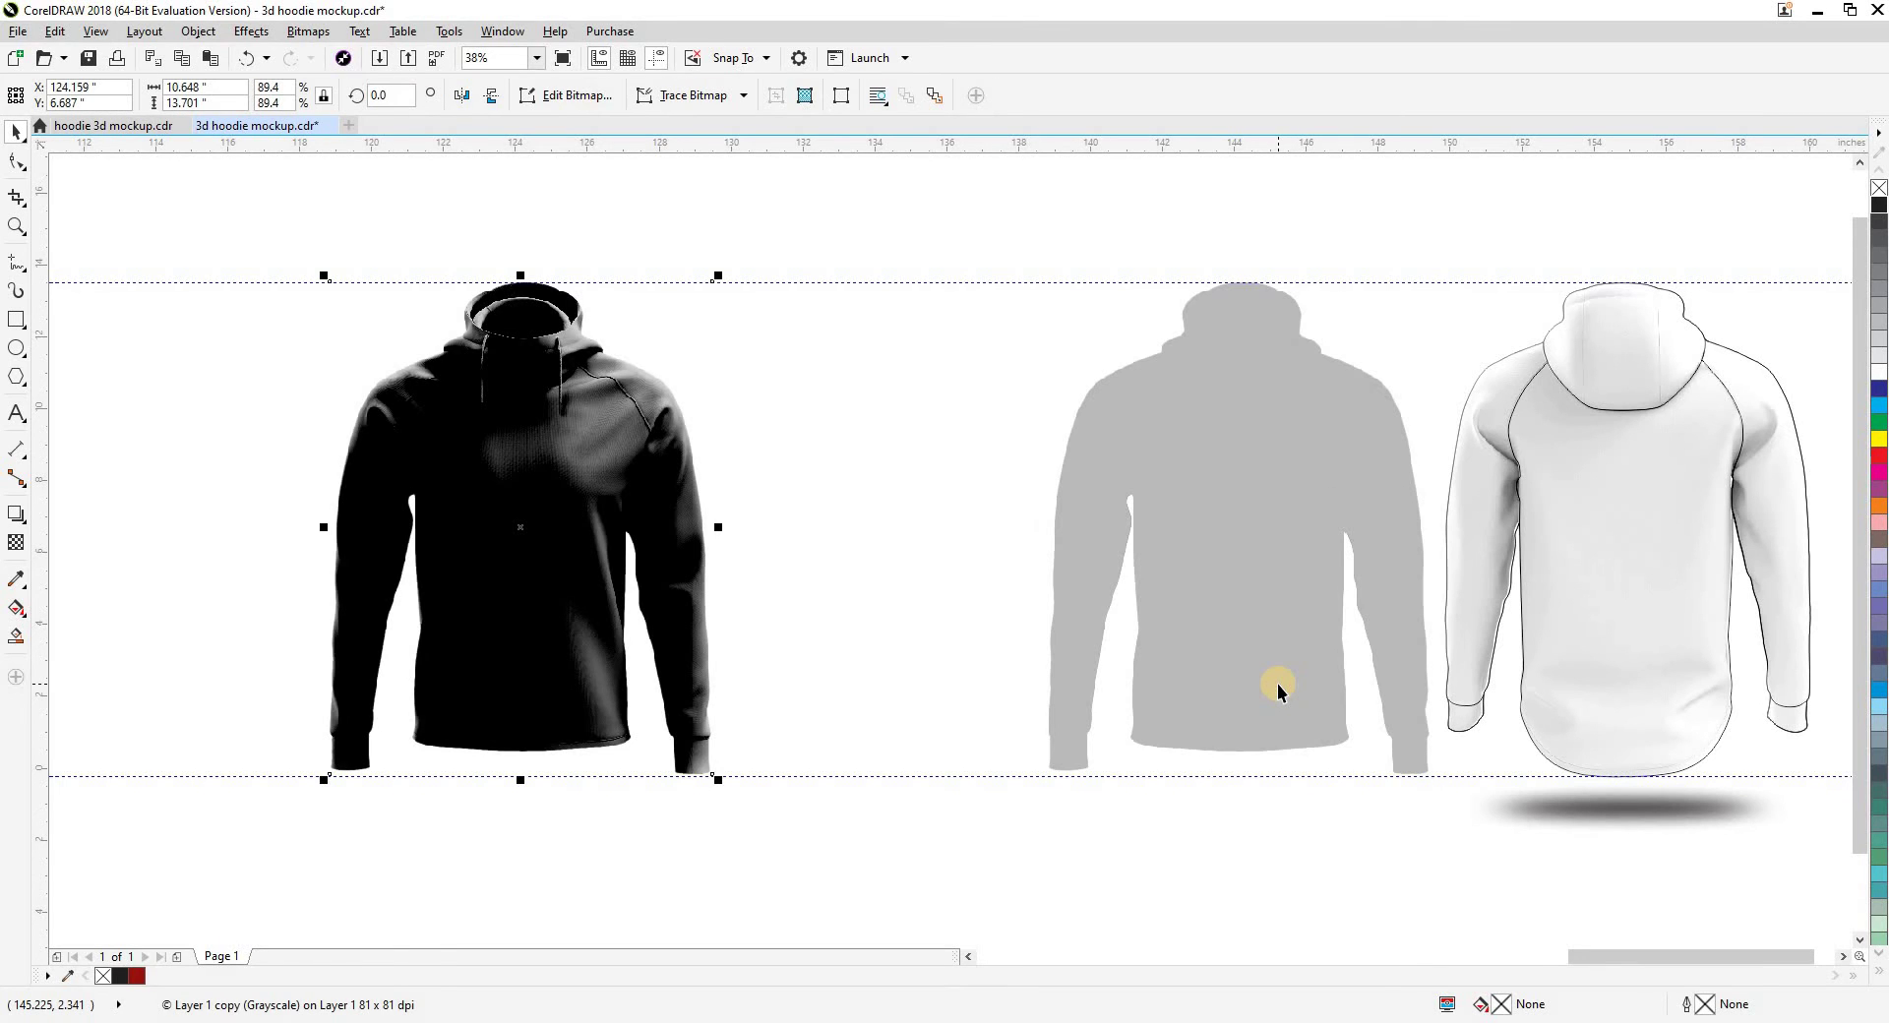
# Move the grey silhouette bitmap 20 inches down, keeping the light grey hoodie bitmap at its original place beside the back view
pyautogui.click(1274, 677)
pyautogui.press('Left')
pyautogui.click(1267, 624)
pyautogui.press('Left')
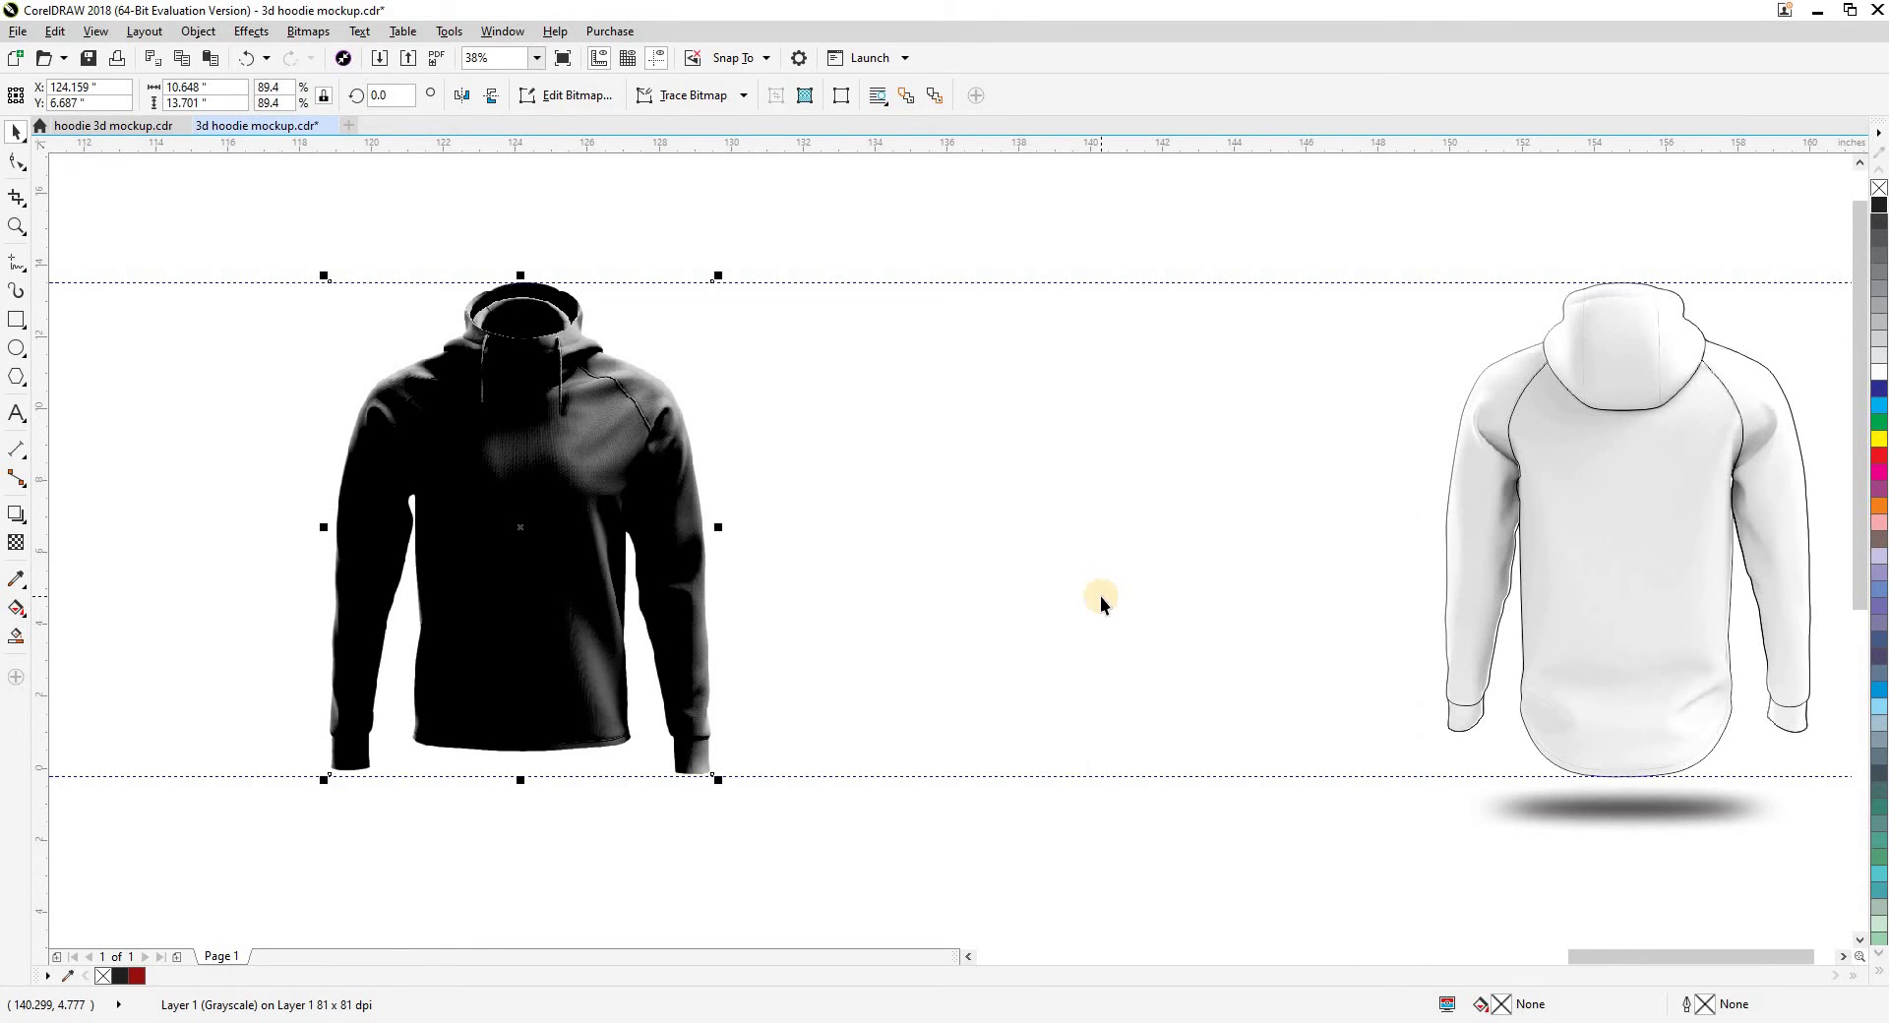
pyautogui.press('Right')
# Trace the grey silhouette bitmap with the Clipart outline trace, using smoothing 25 and automatic background removal
pyautogui.scroll(-1, 819, 551)
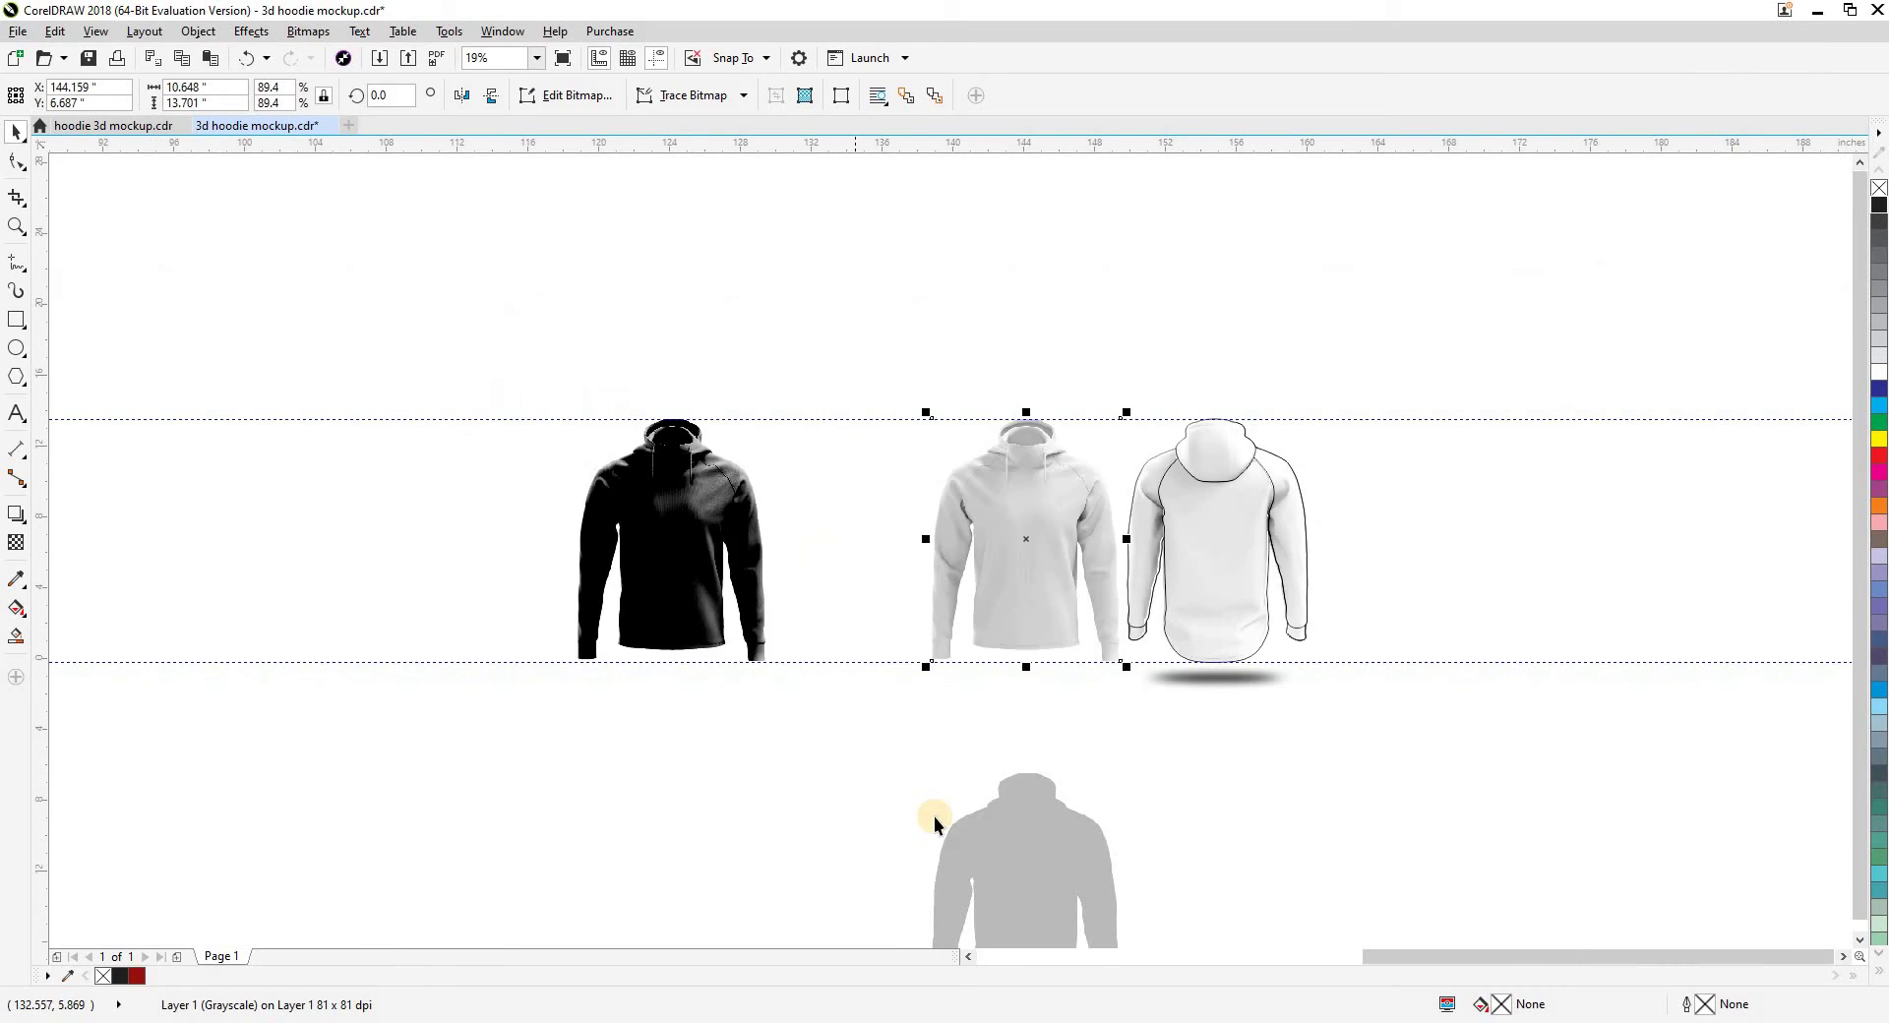
pyautogui.click(970, 839)
pyautogui.moveTo(970, 838); pyautogui.dragTo(830, 498)
pyautogui.scroll(1, 846, 536)
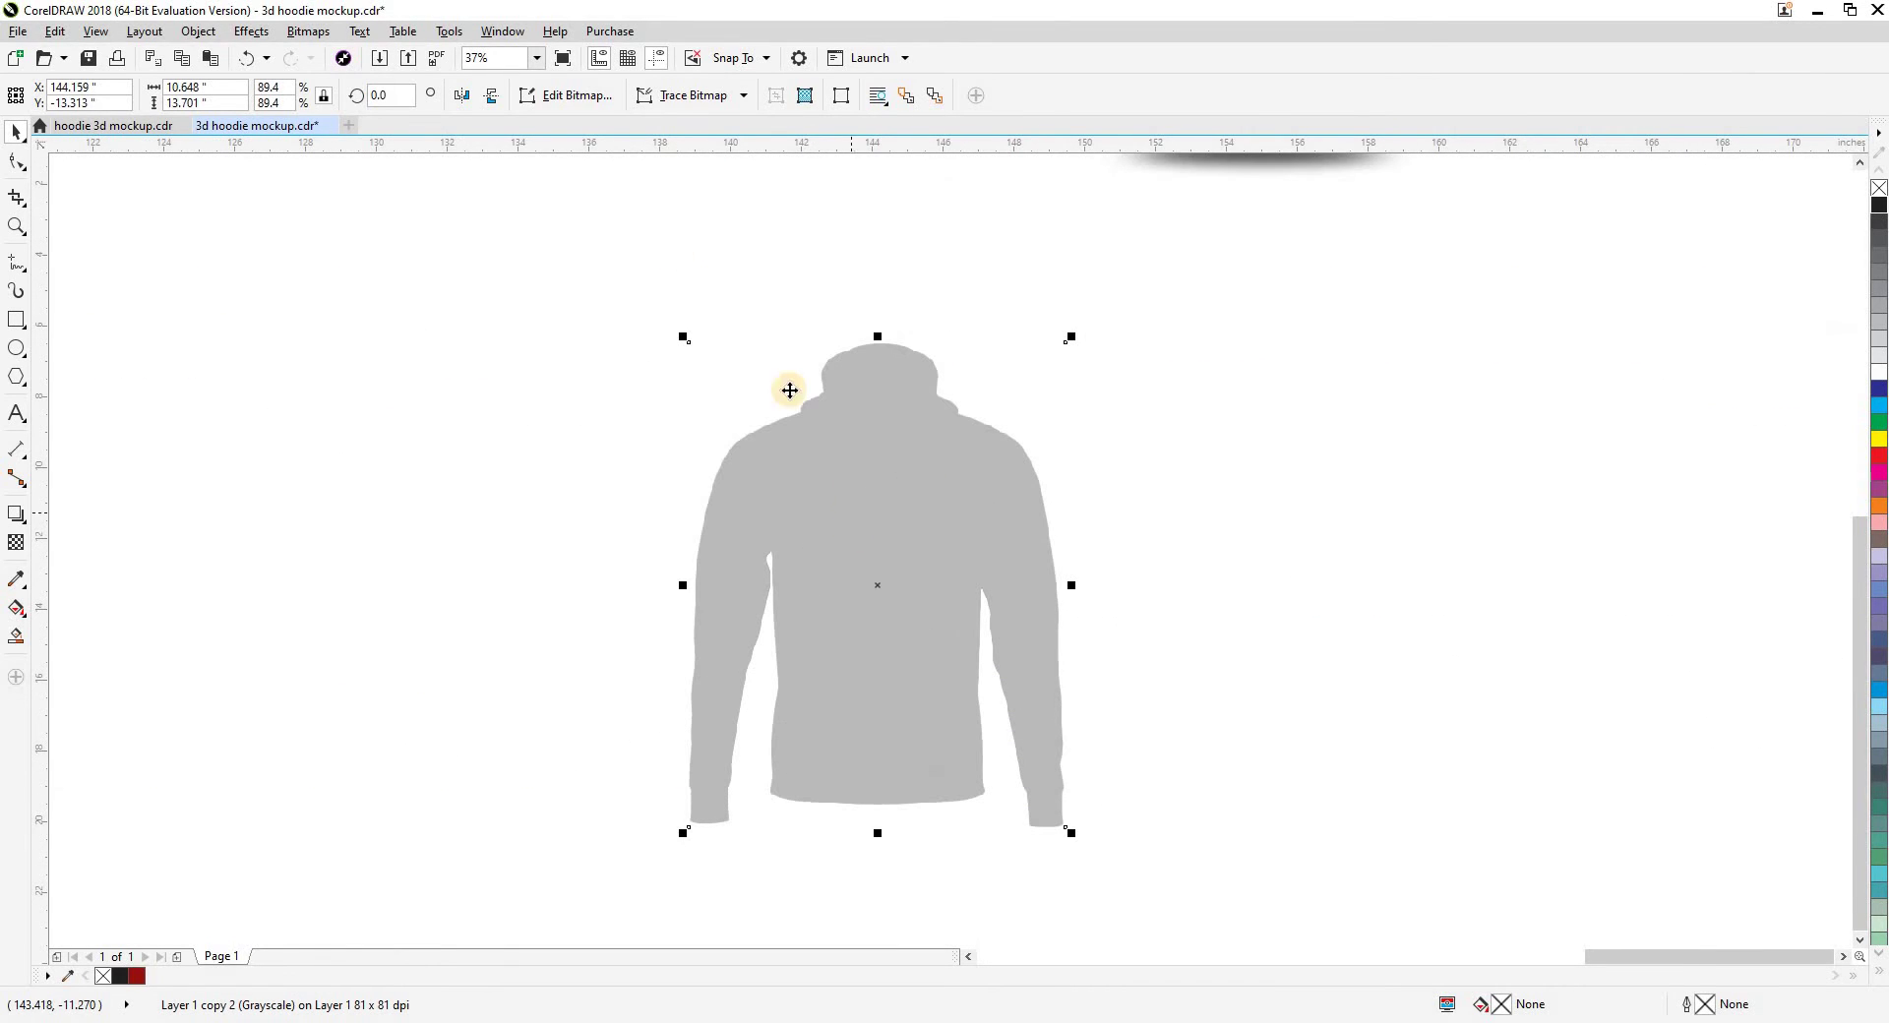
pyautogui.click(681, 95)
pyautogui.moveTo(814, 190)
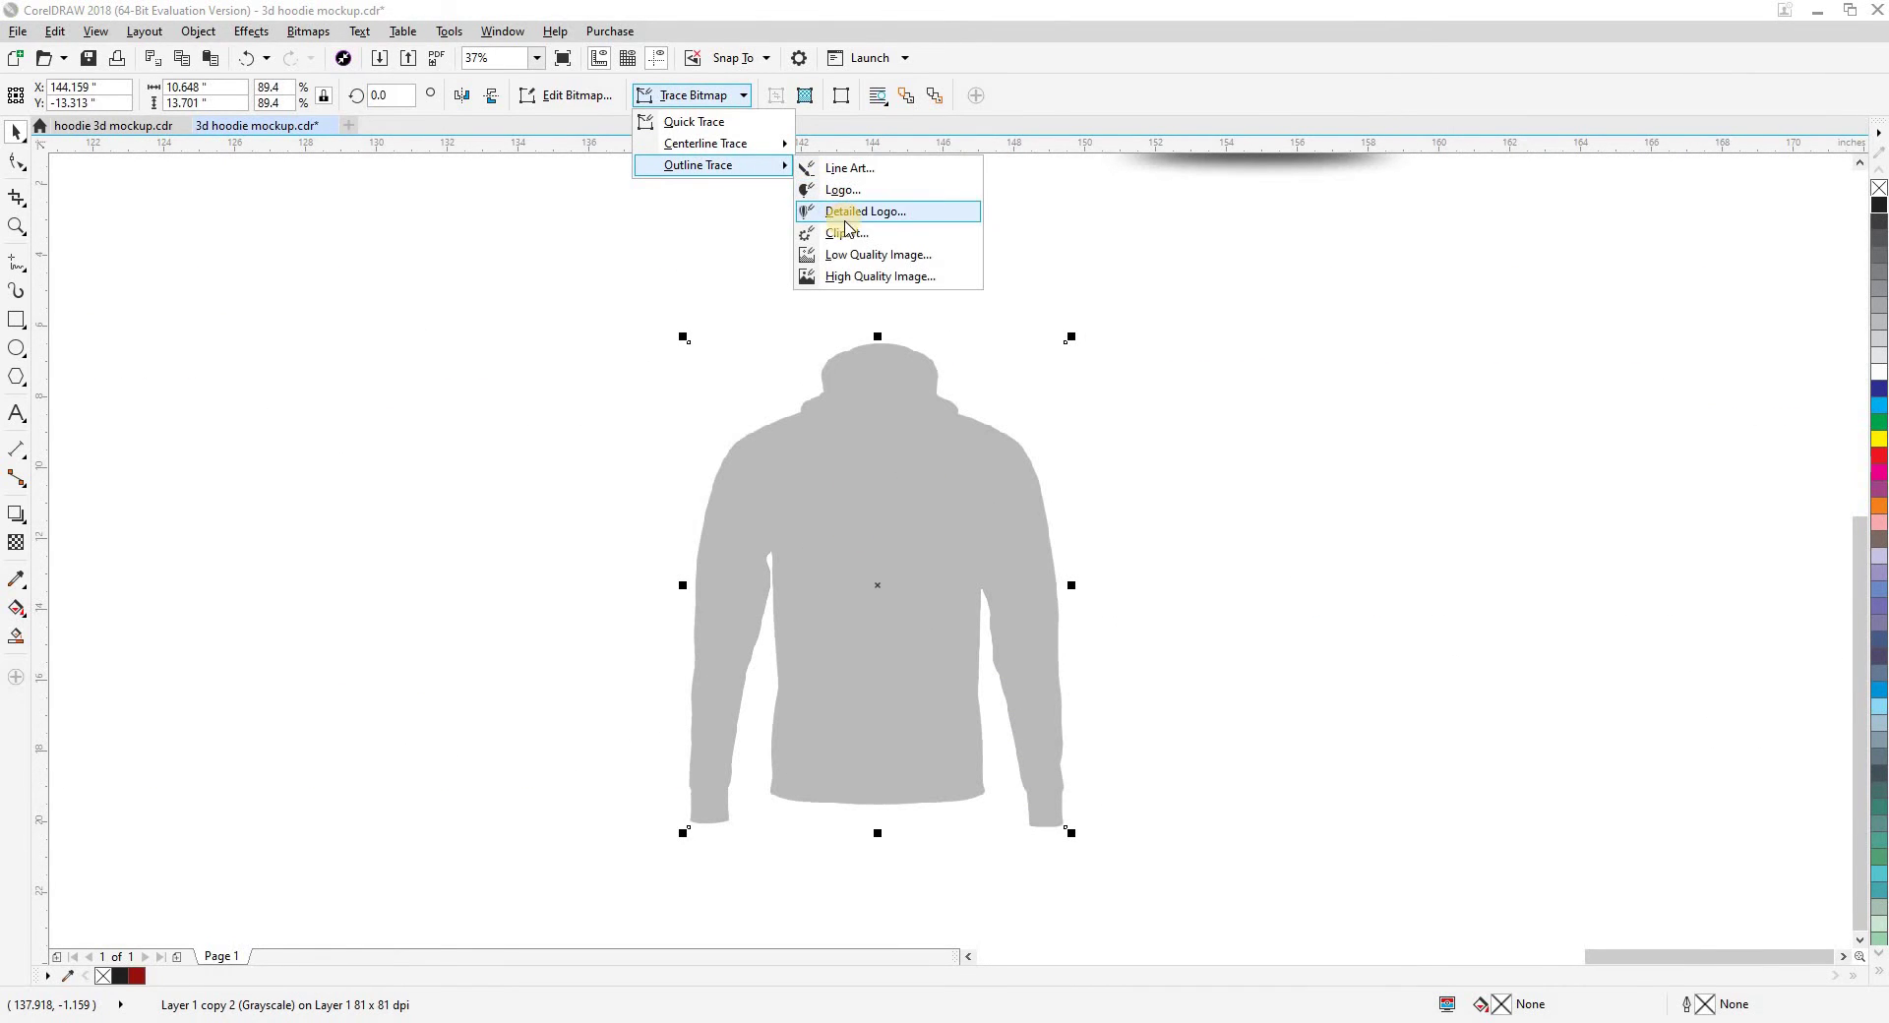
pyautogui.click(866, 232)
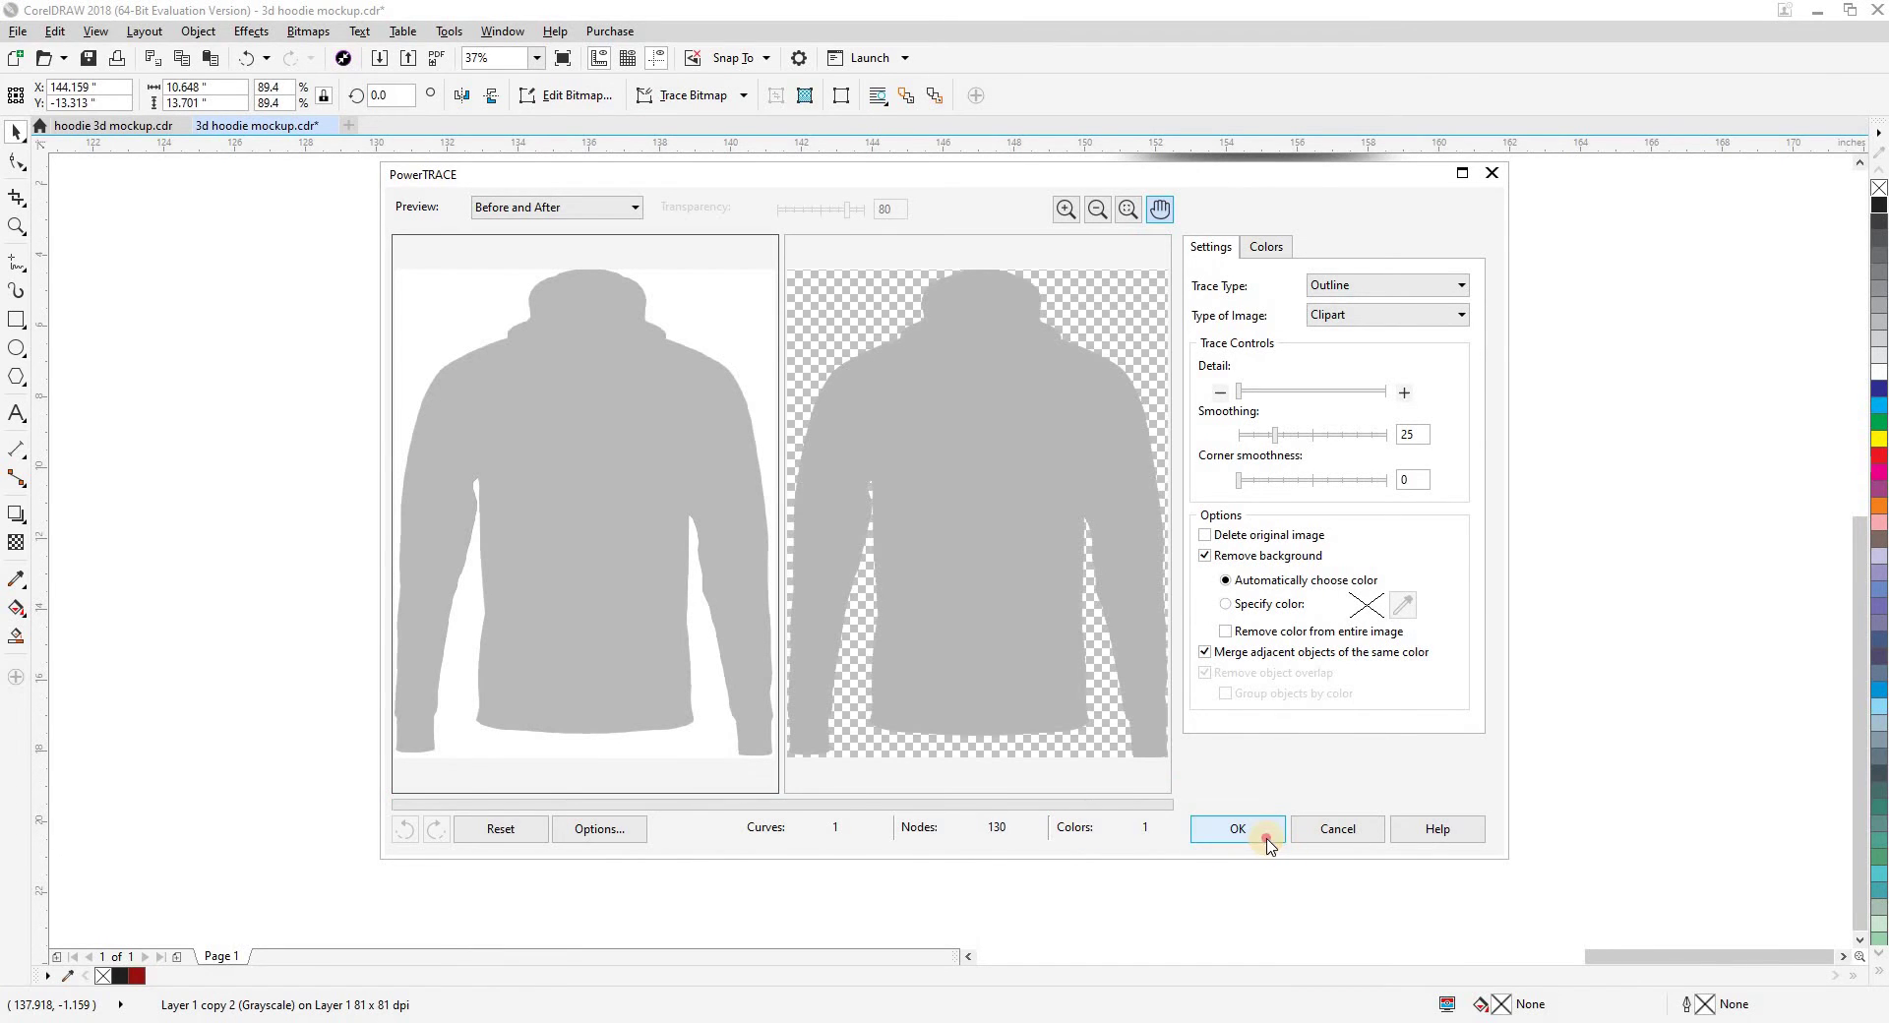
pyautogui.click(1266, 840)
# Move the traced curve 20 inches aside, delete the original silhouette bitmap, and return the curve to its place
pyautogui.press('Right')
pyautogui.click(843, 505)
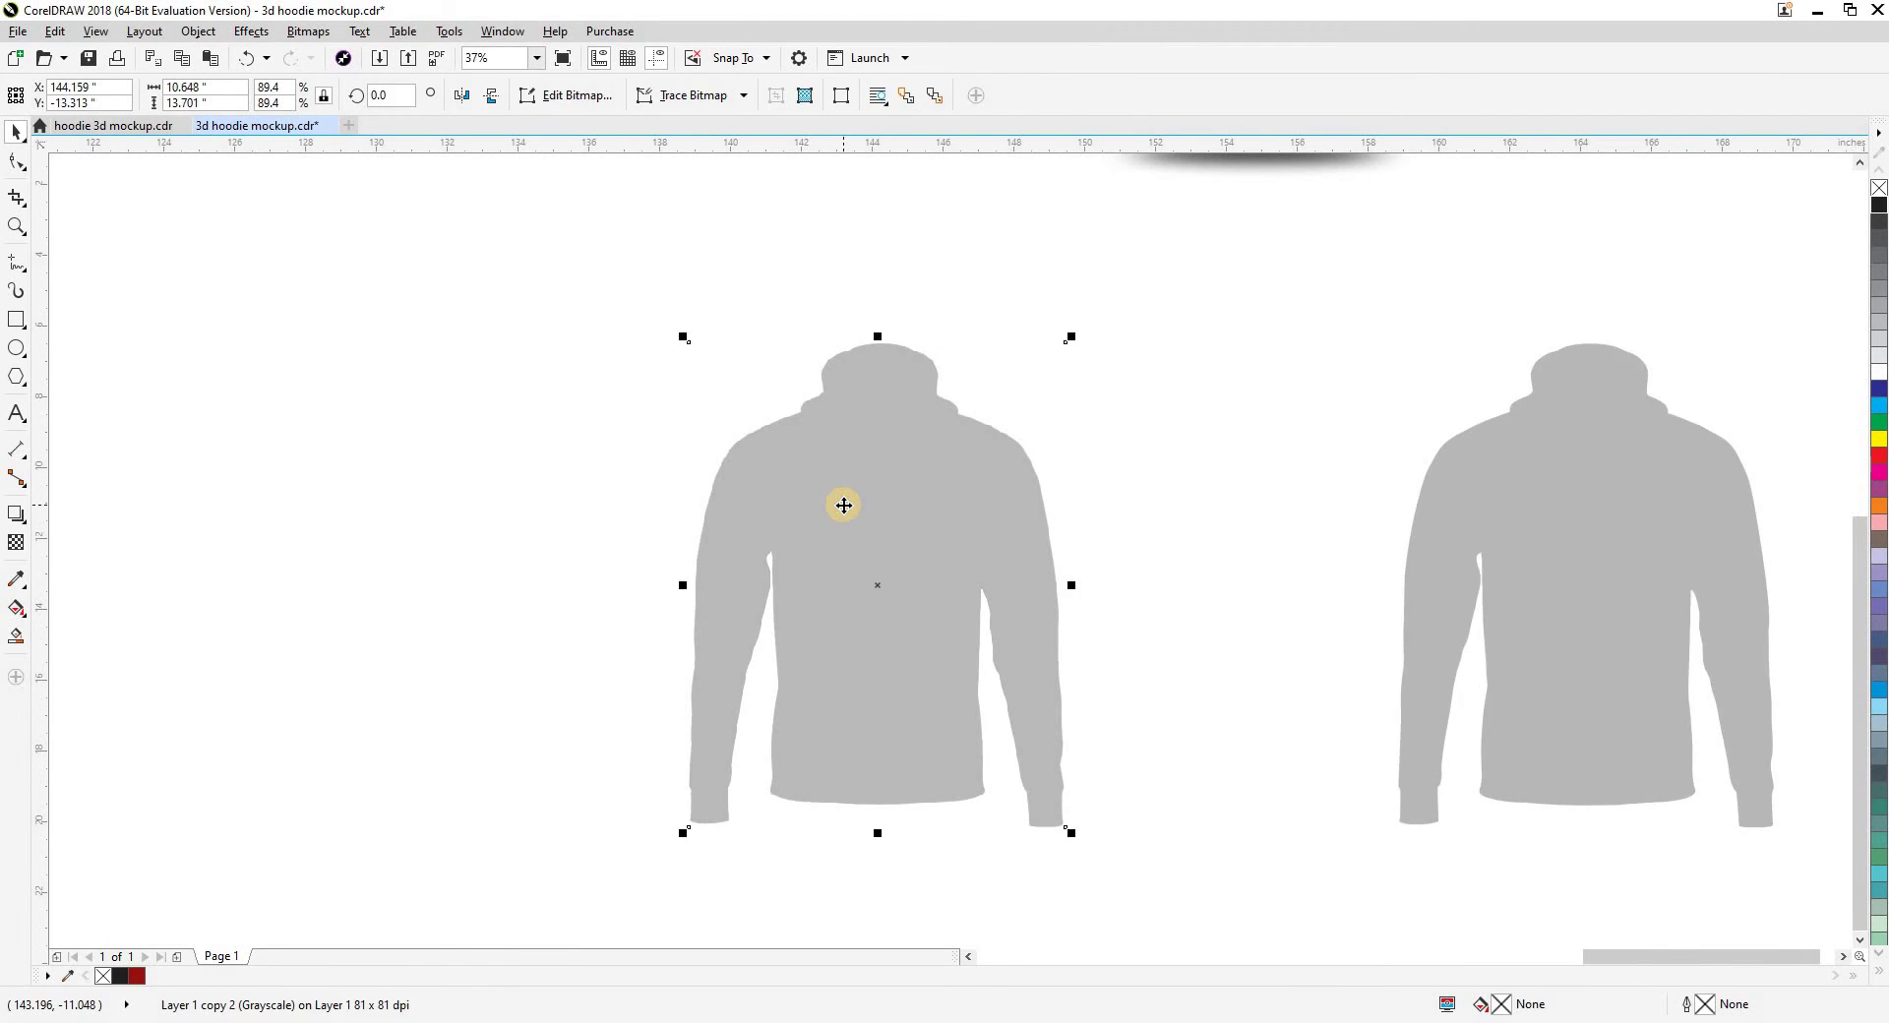
pyautogui.press('Delete')
pyautogui.press('Tab')
pyautogui.press('Left')
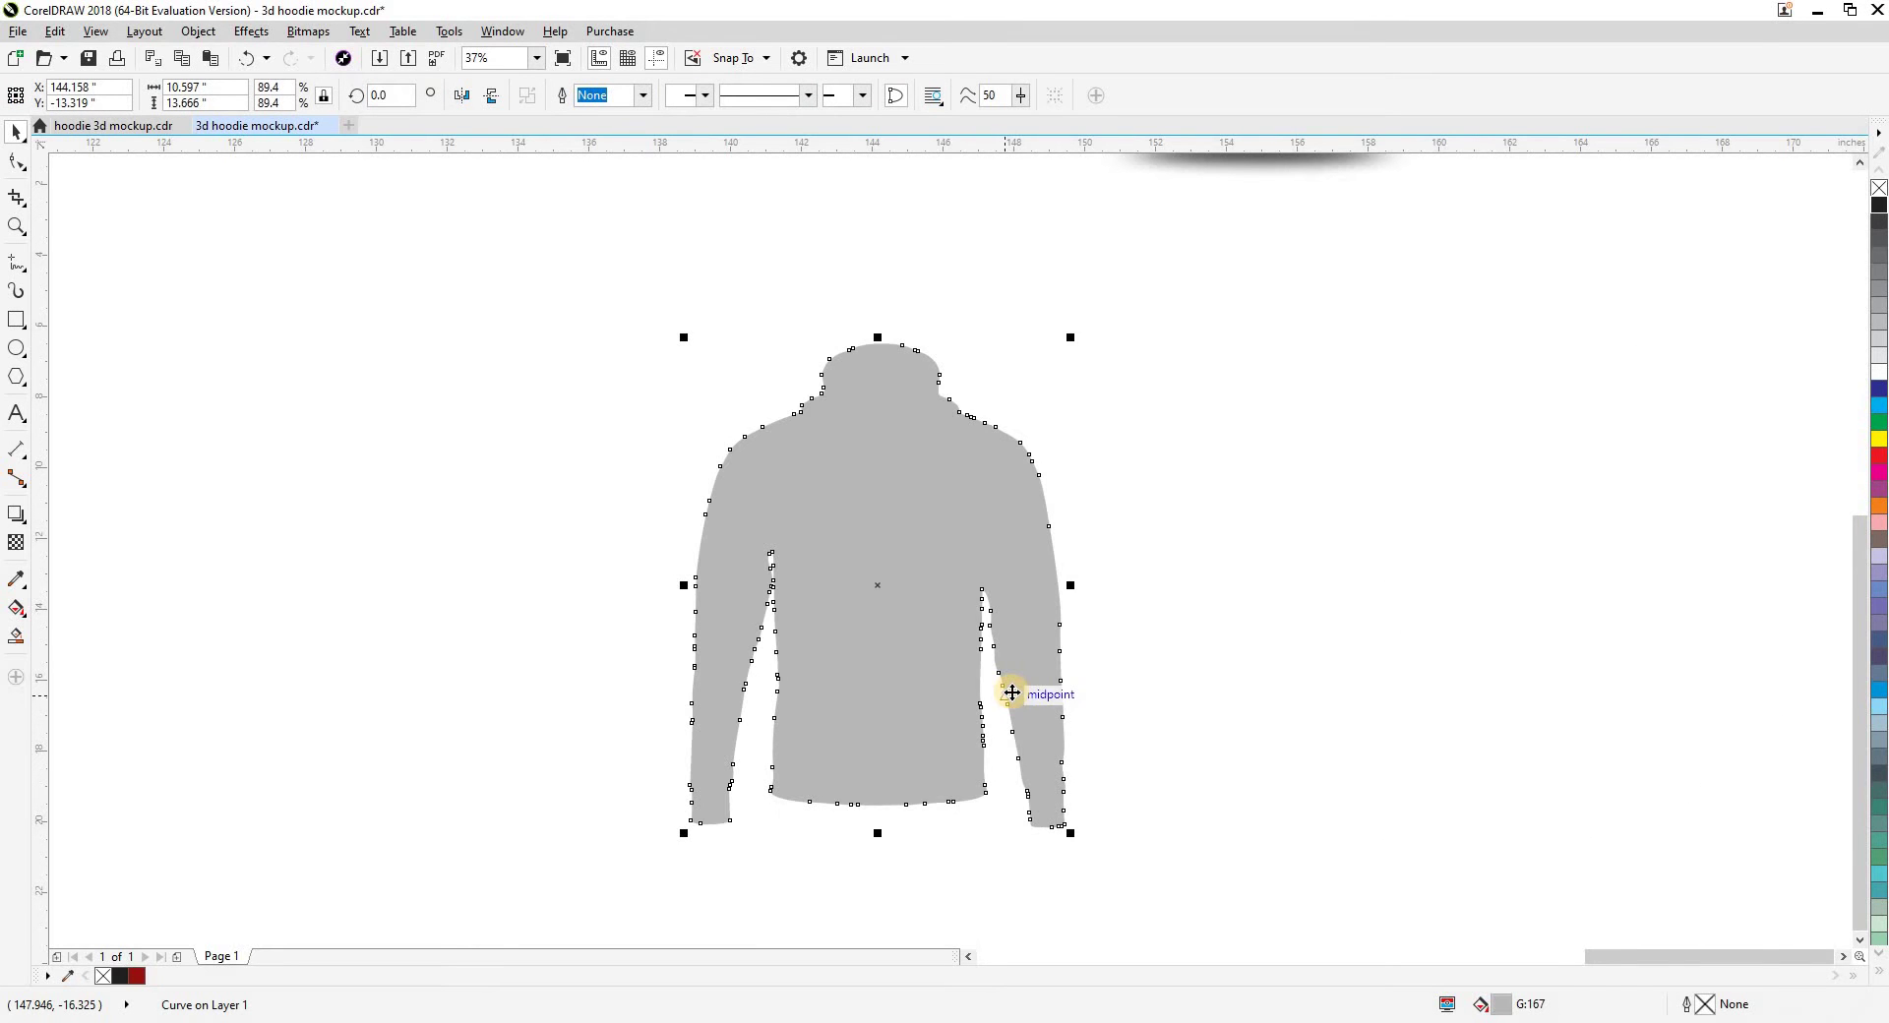
# Give the traced silhouette a black outline with no fill and move it 20 inches up onto the light grey front hoodie
pyautogui.rightClick(120, 976)
pyautogui.click(103, 976)
pyautogui.scroll(3, 528, 666)
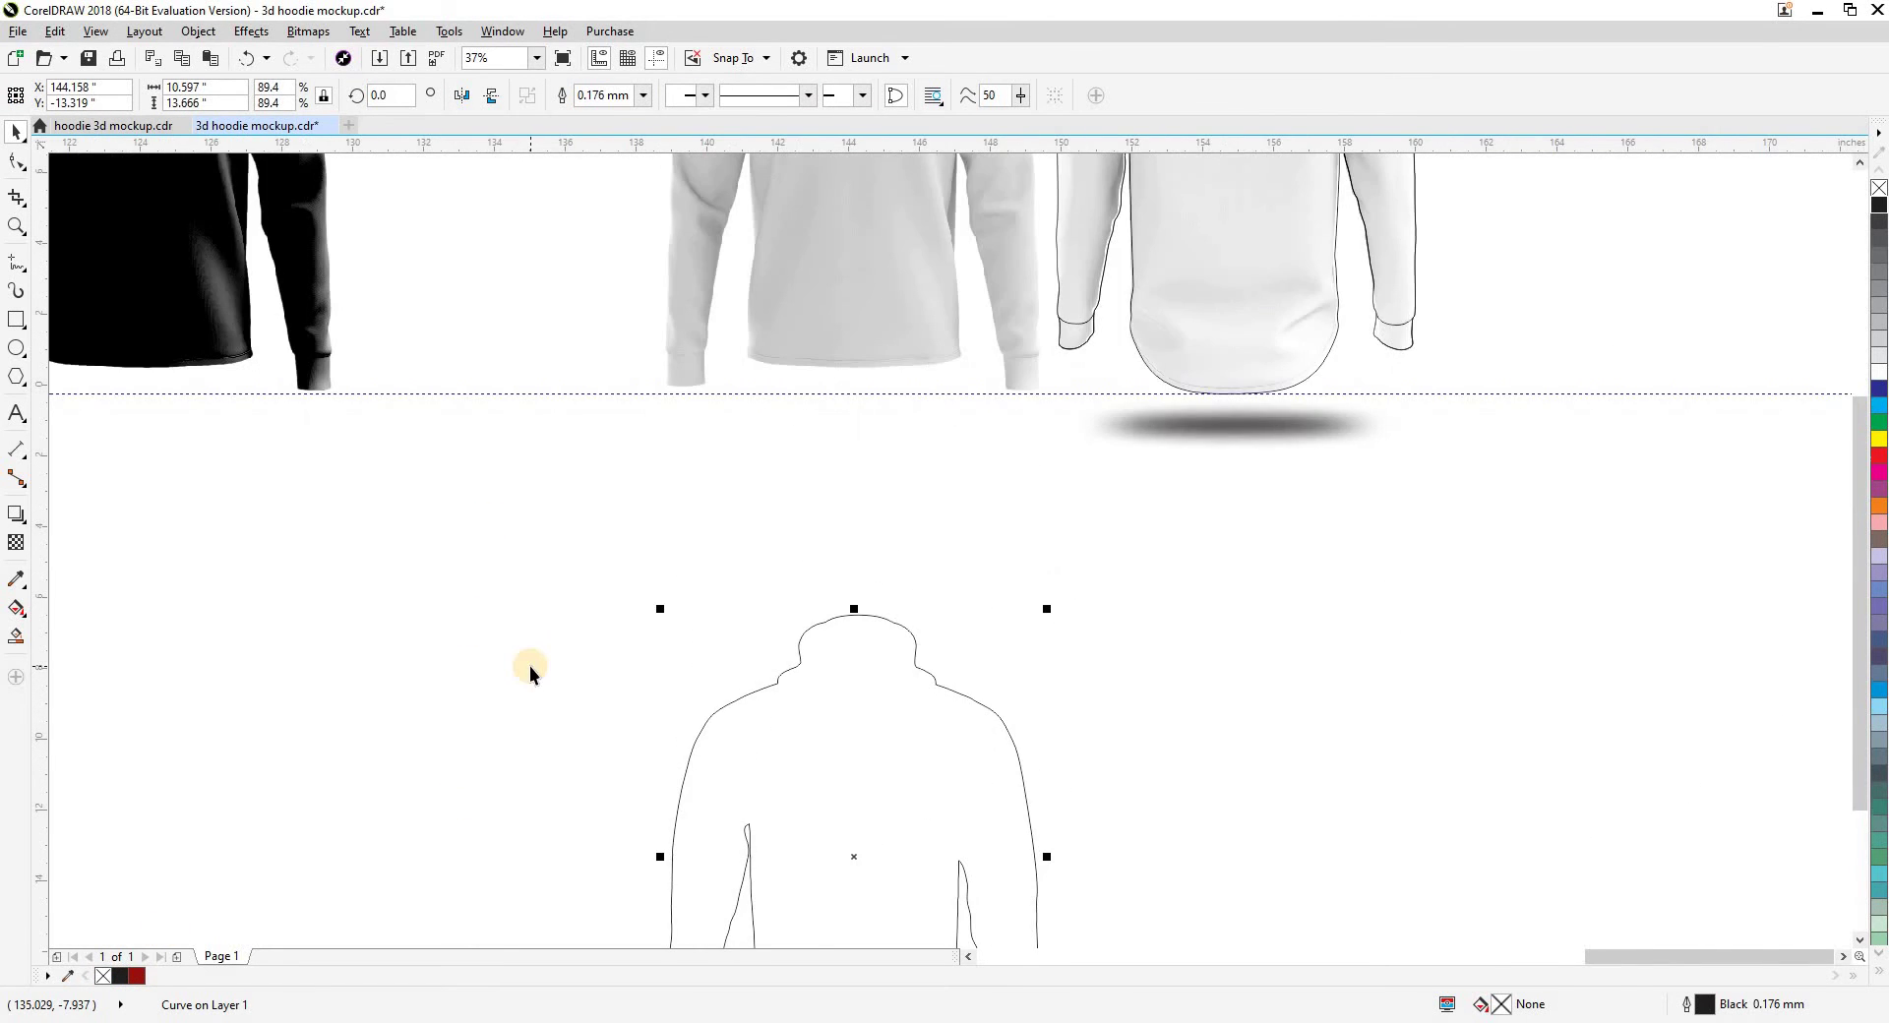
pyautogui.scroll(-2, 527, 666)
pyautogui.press('p')
pyautogui.scroll(2, 669, 335)
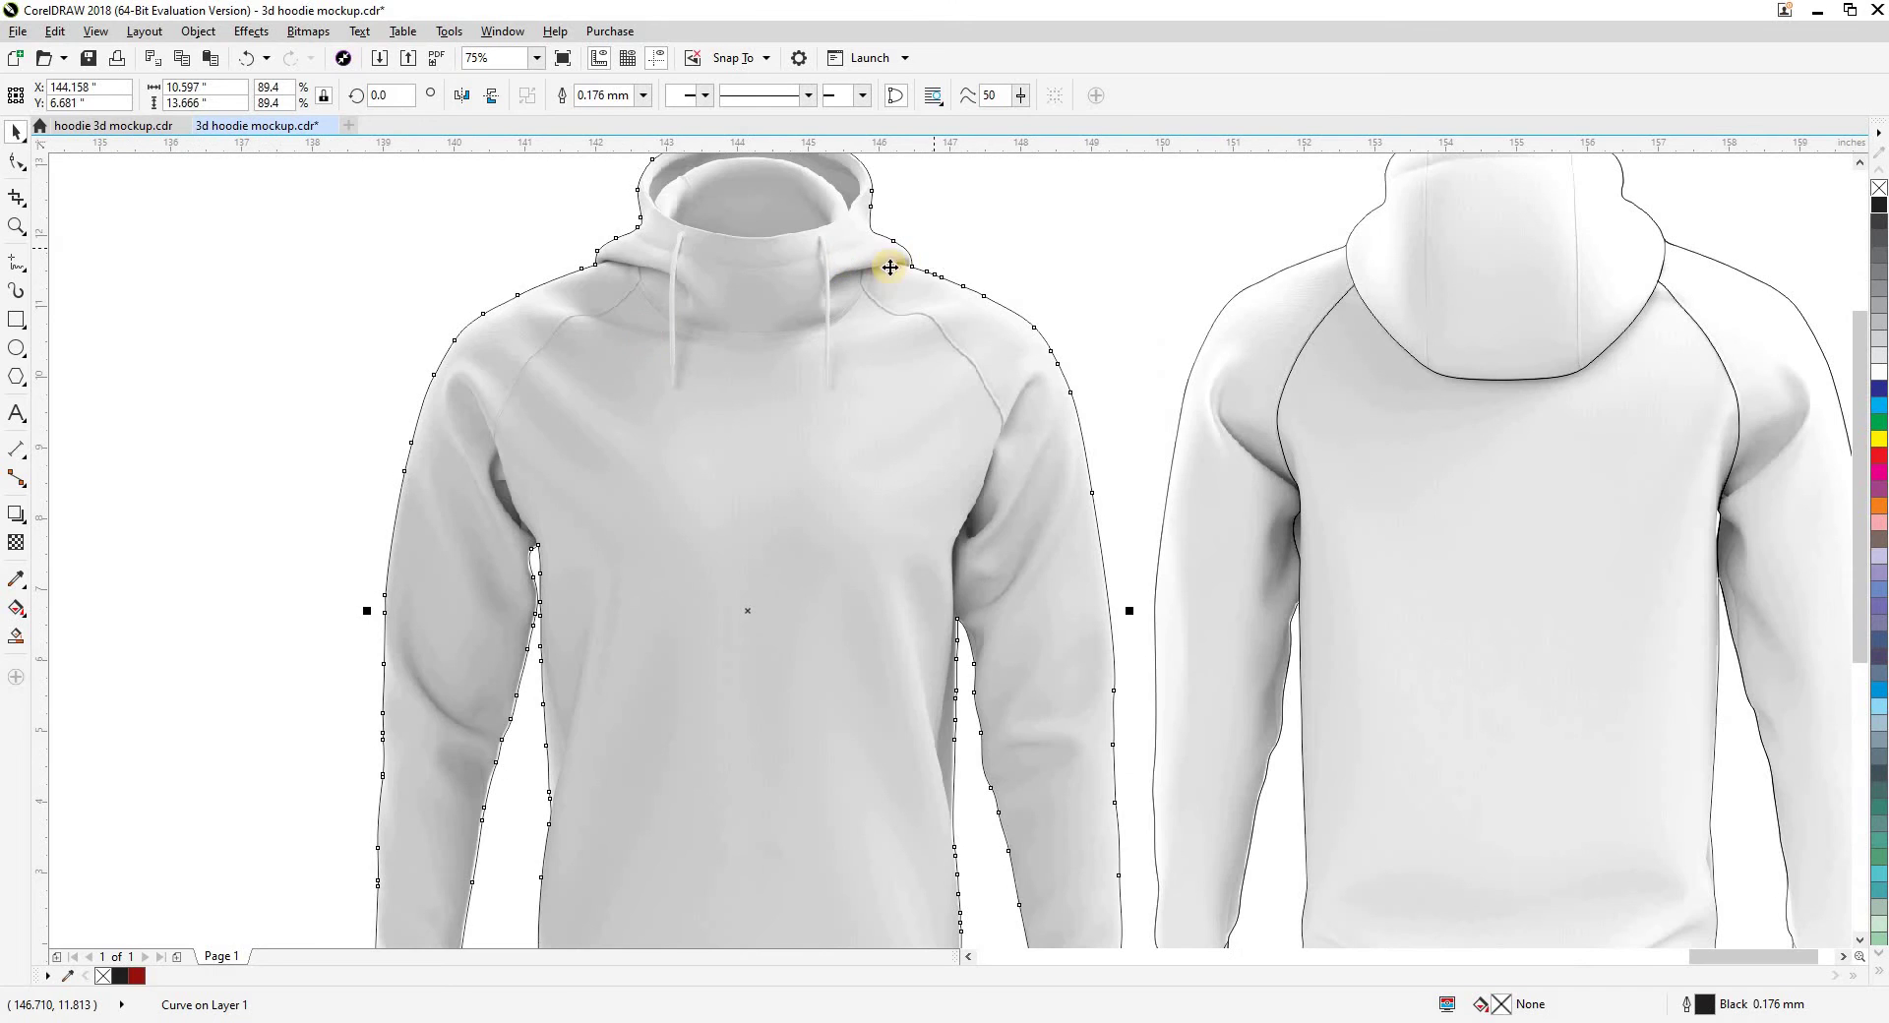
# Examine how closely the traced outline follows the sleeve edges and the armpit gap of the front hoodie
pyautogui.scroll(1, 850, 274)
pyautogui.scroll(-2, 844, 341)
pyautogui.click(851, 207)
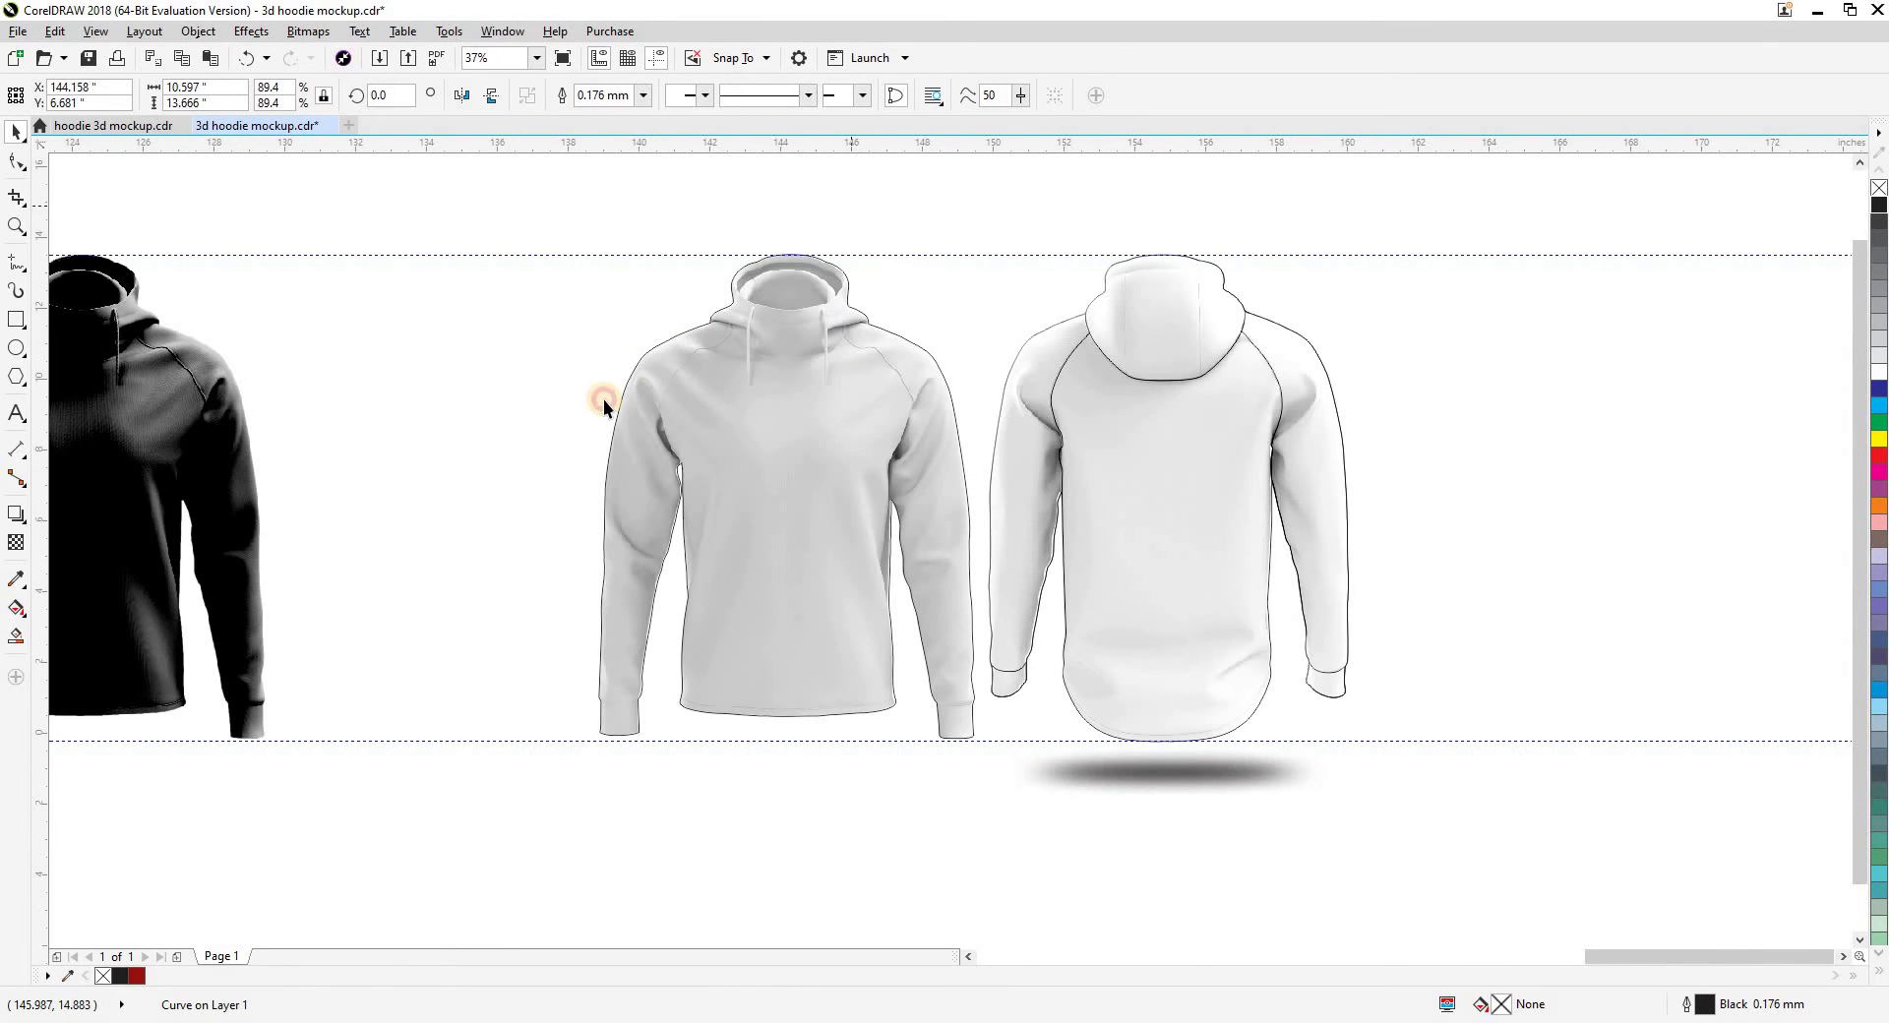
pyautogui.scroll(2, 658, 369)
pyautogui.scroll(3, 766, 617)
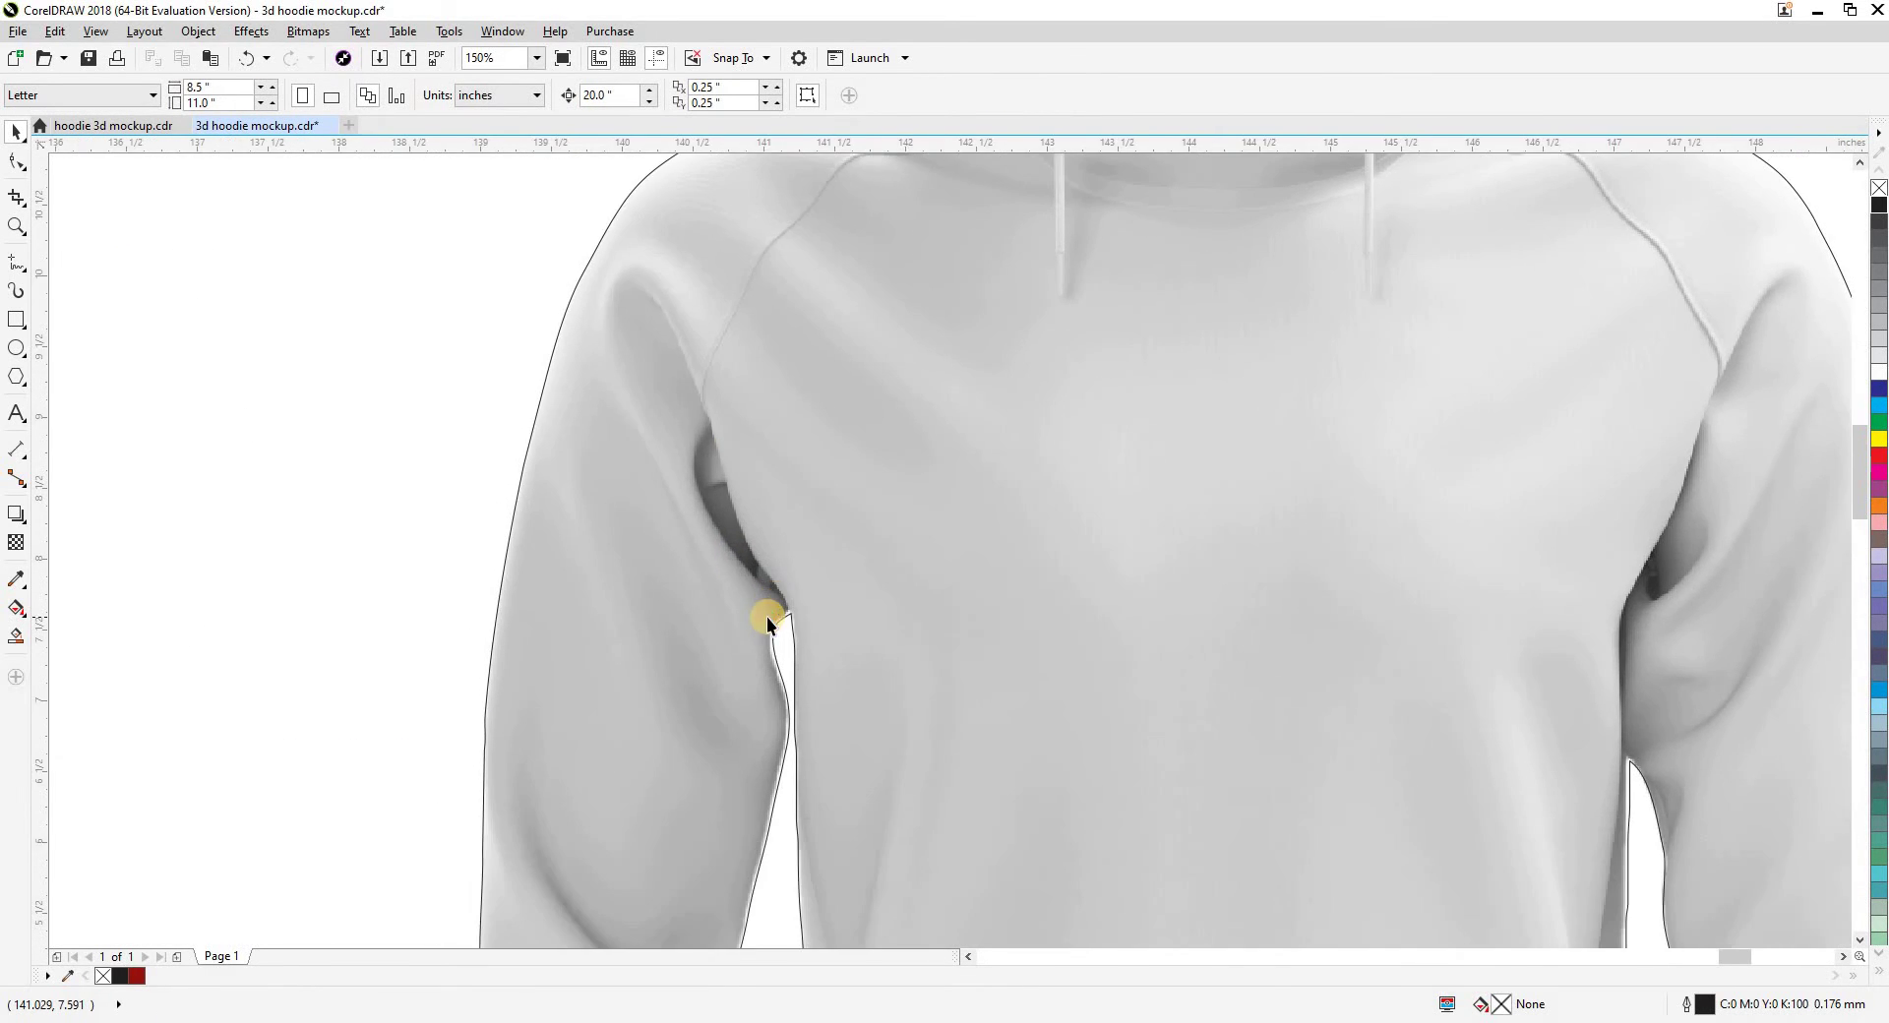
pyautogui.click(843, 636)
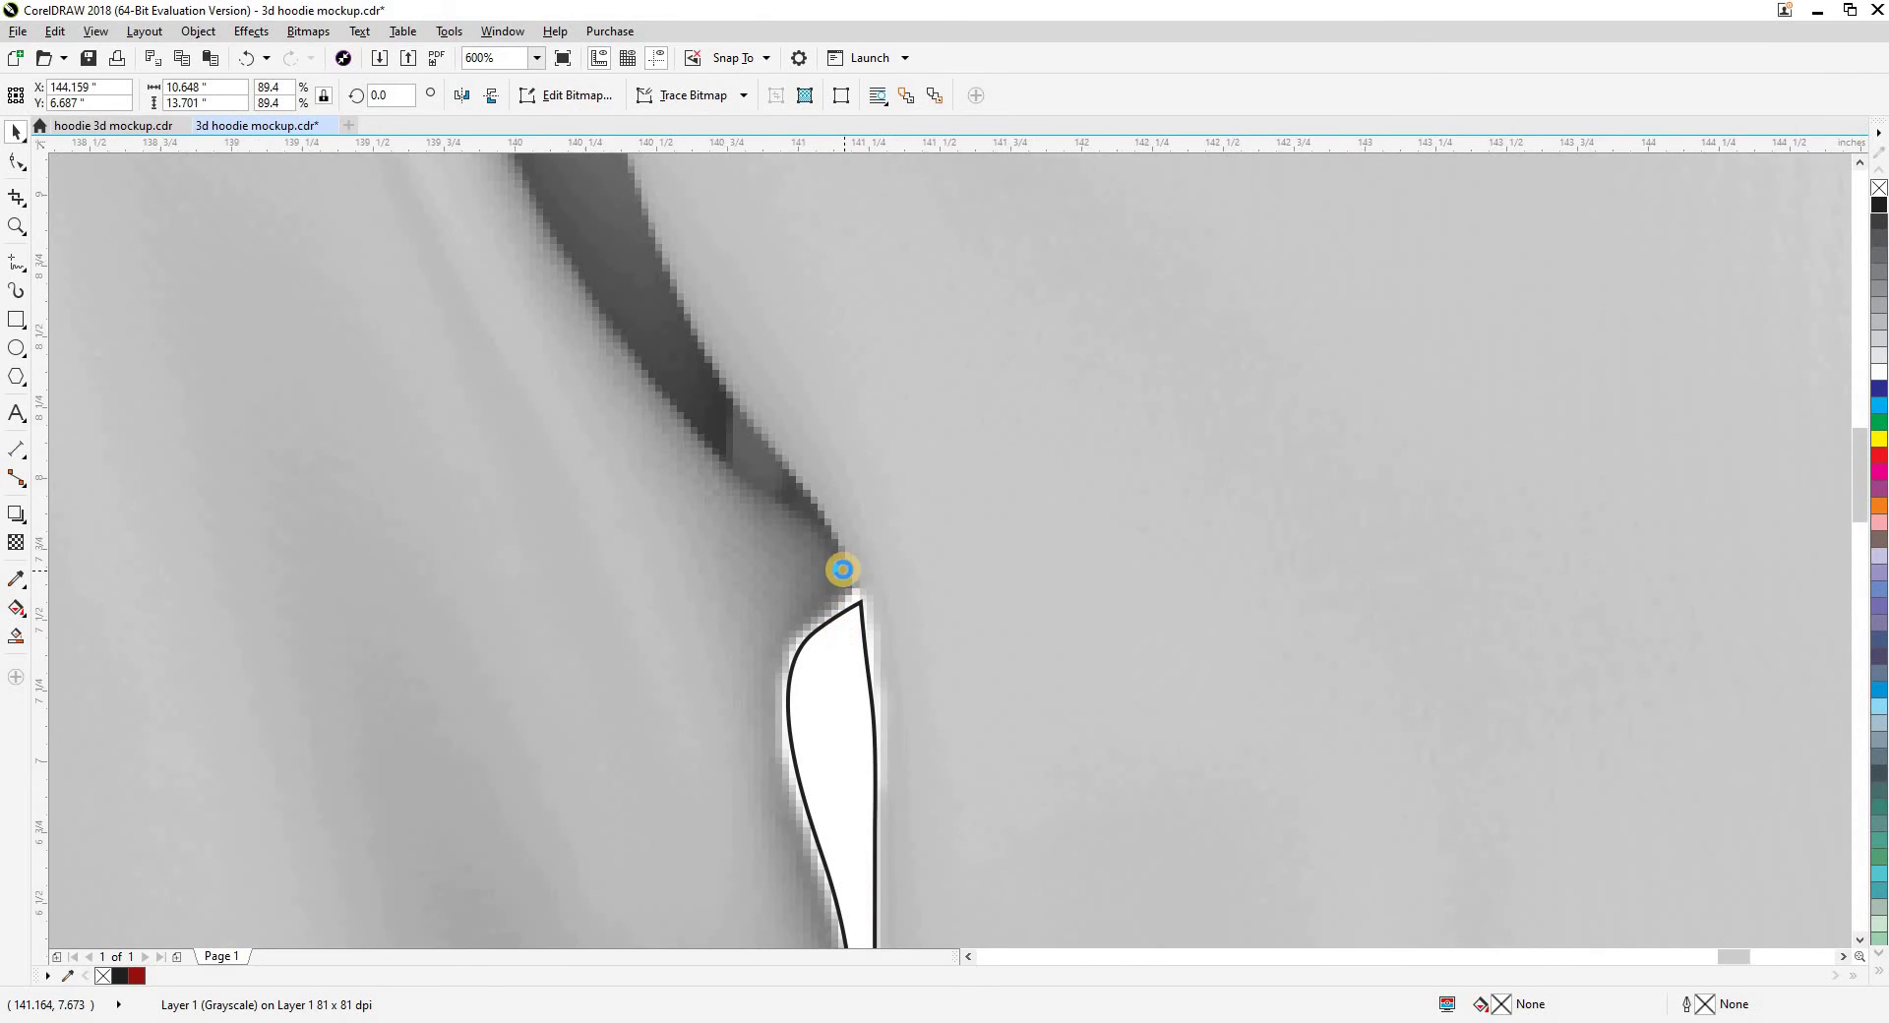
pyautogui.scroll(-7, 838, 565)
pyautogui.press('Escape')
pyautogui.moveTo(848, 533); pyautogui.dragTo(835, 380)
pyautogui.hotkey('ctrl', 'z')
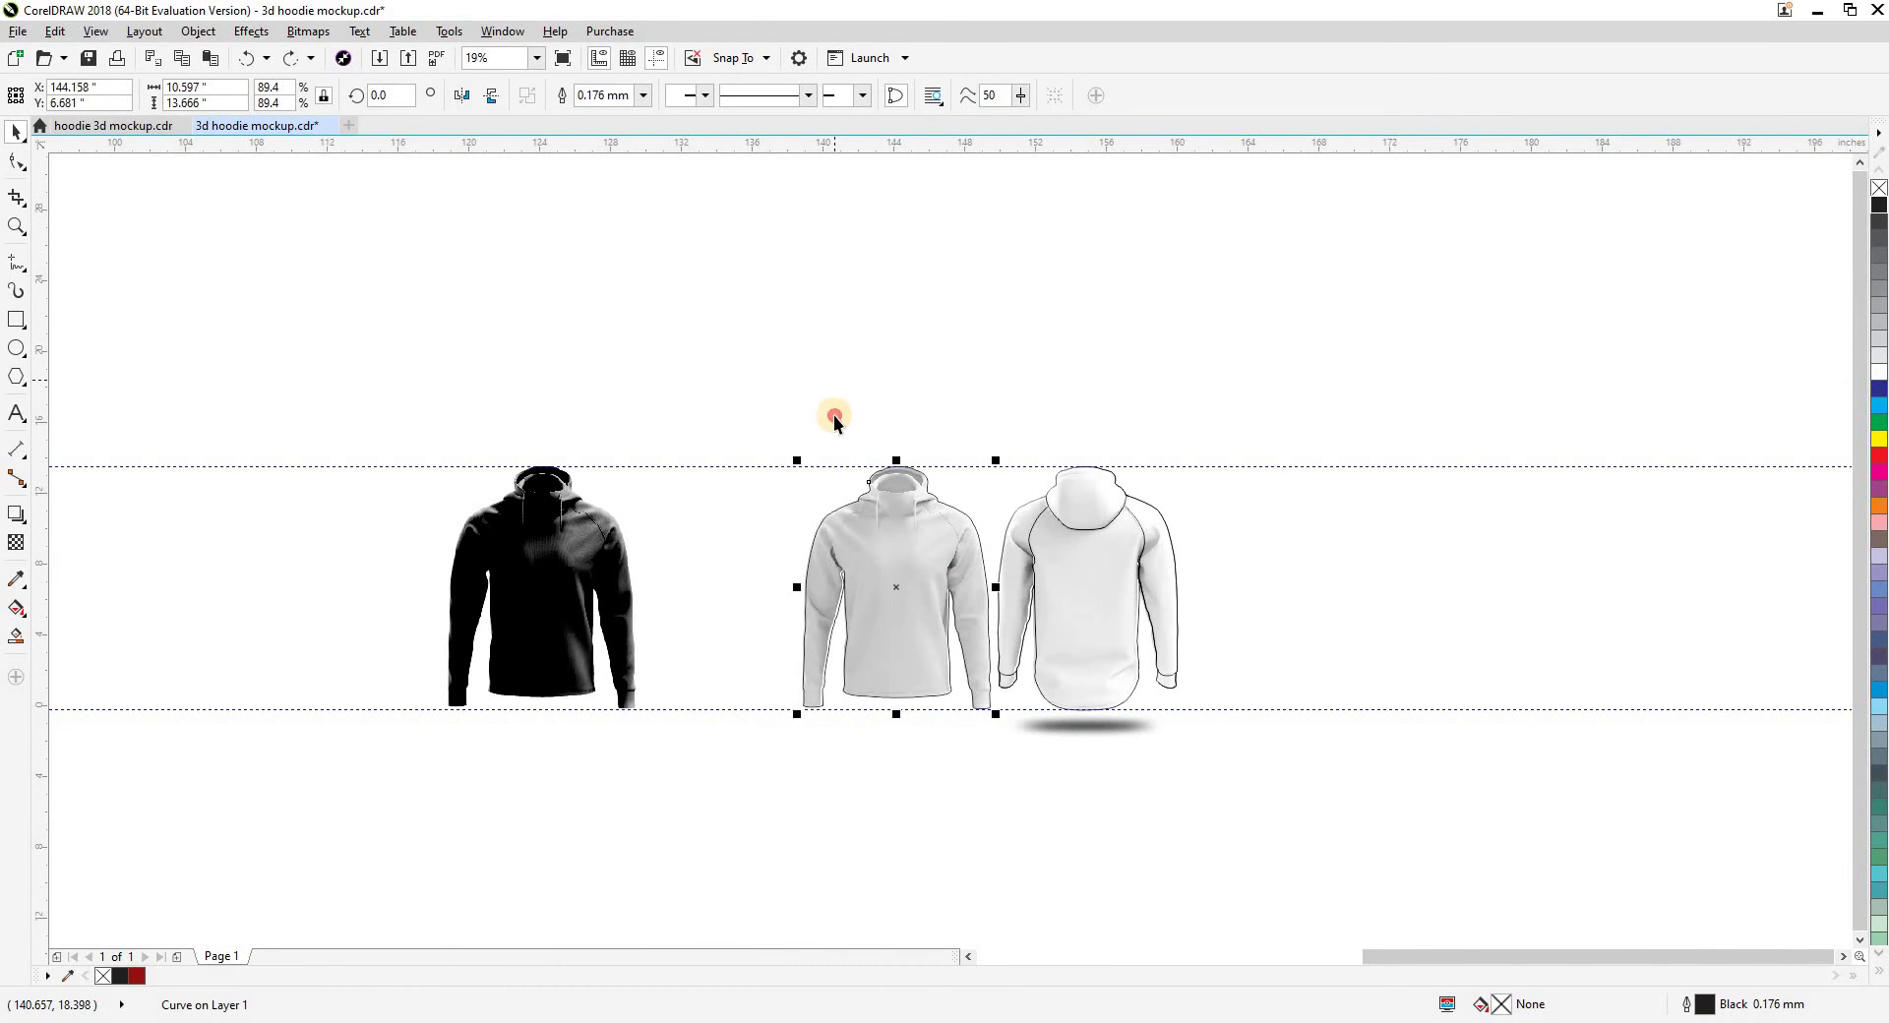
pyautogui.press('Escape')
pyautogui.scroll(9, 832, 679)
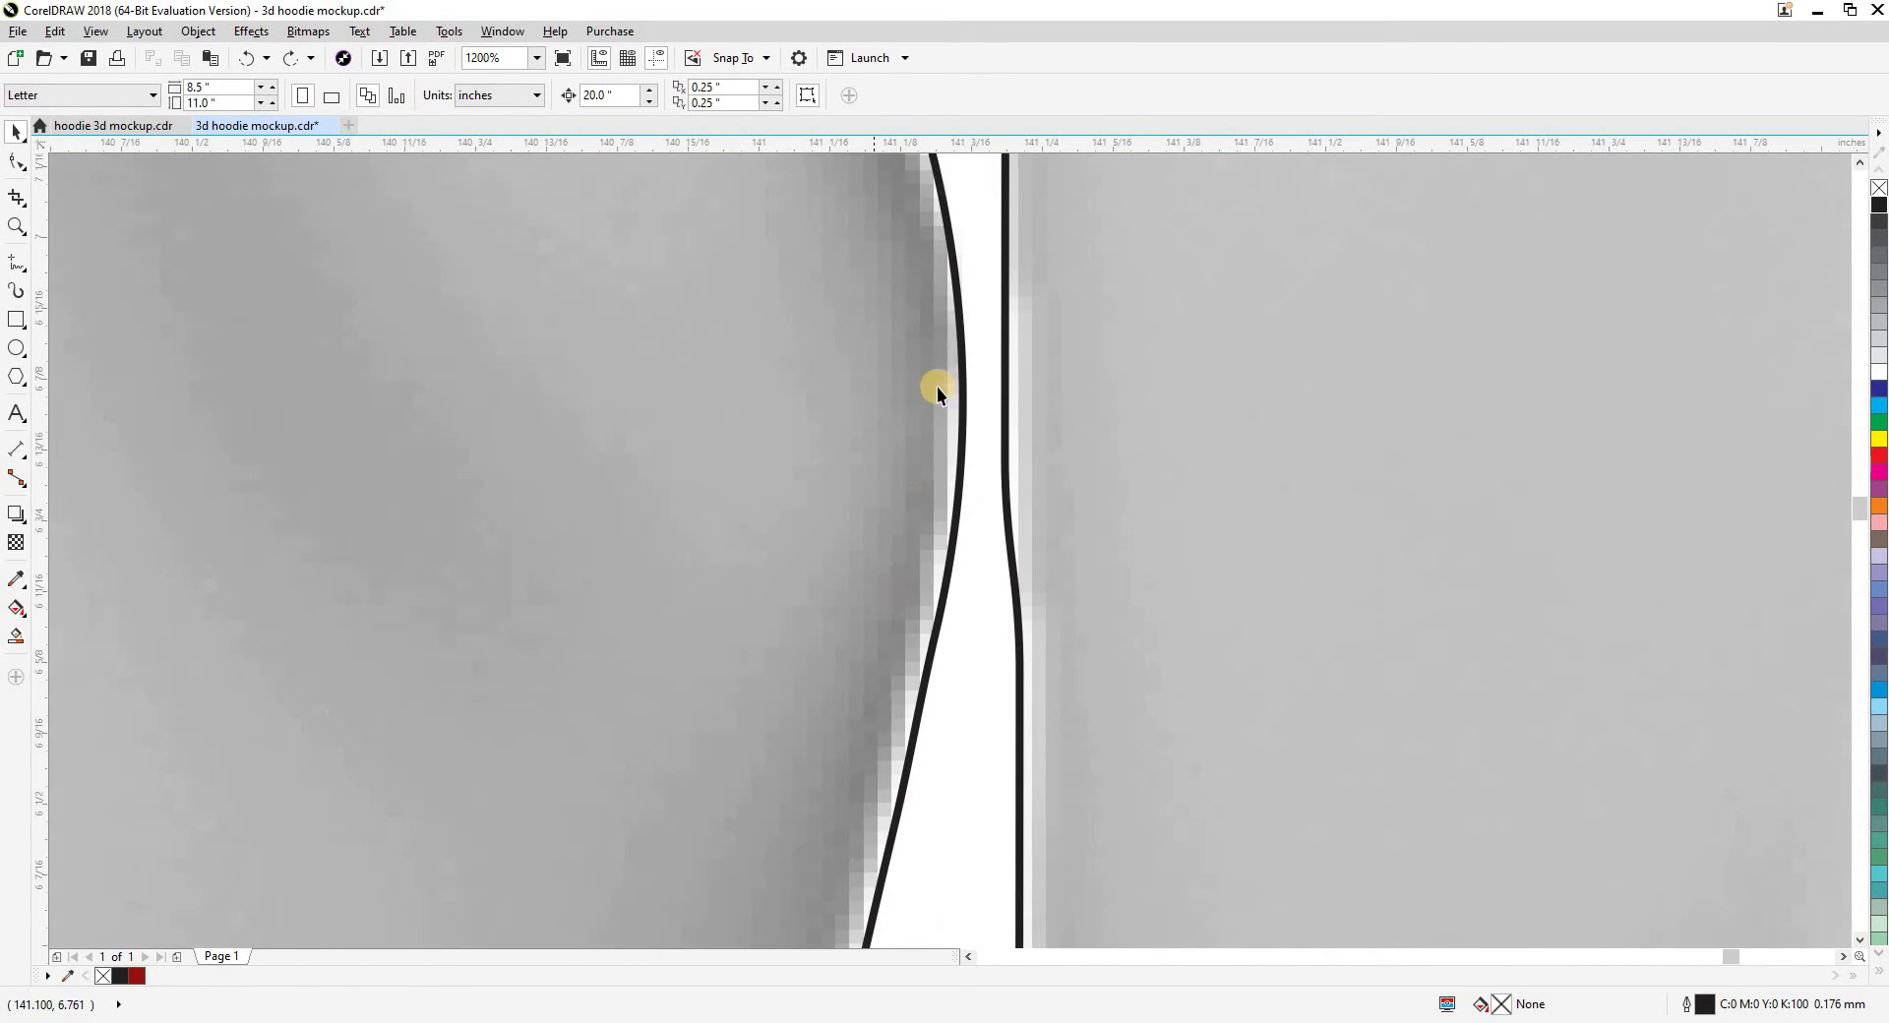
pyautogui.scroll(-3, 902, 551)
pyautogui.click(903, 548)
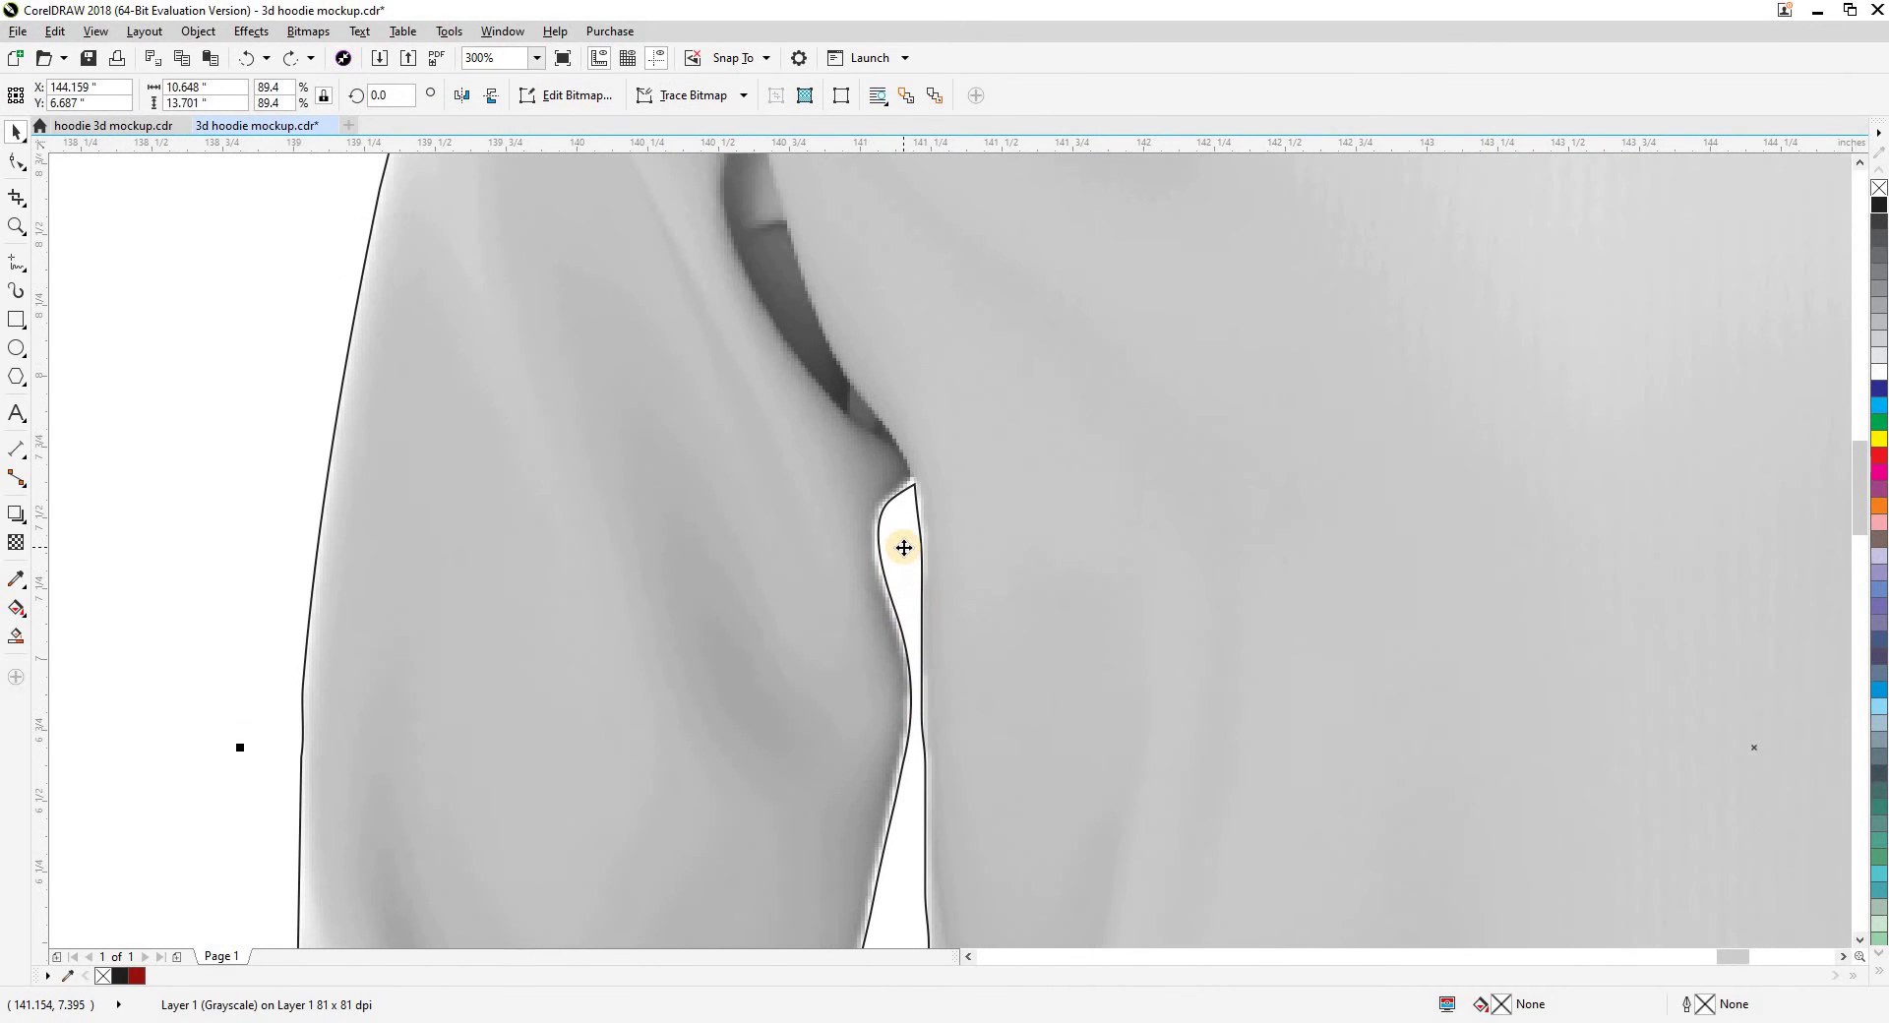
# Move the traced outline 20 inches below the front hoodie and return it onto the hoodie
pyautogui.click(315, 553)
pyautogui.scroll(-3, 747, 544)
pyautogui.scroll(-3, 784, 493)
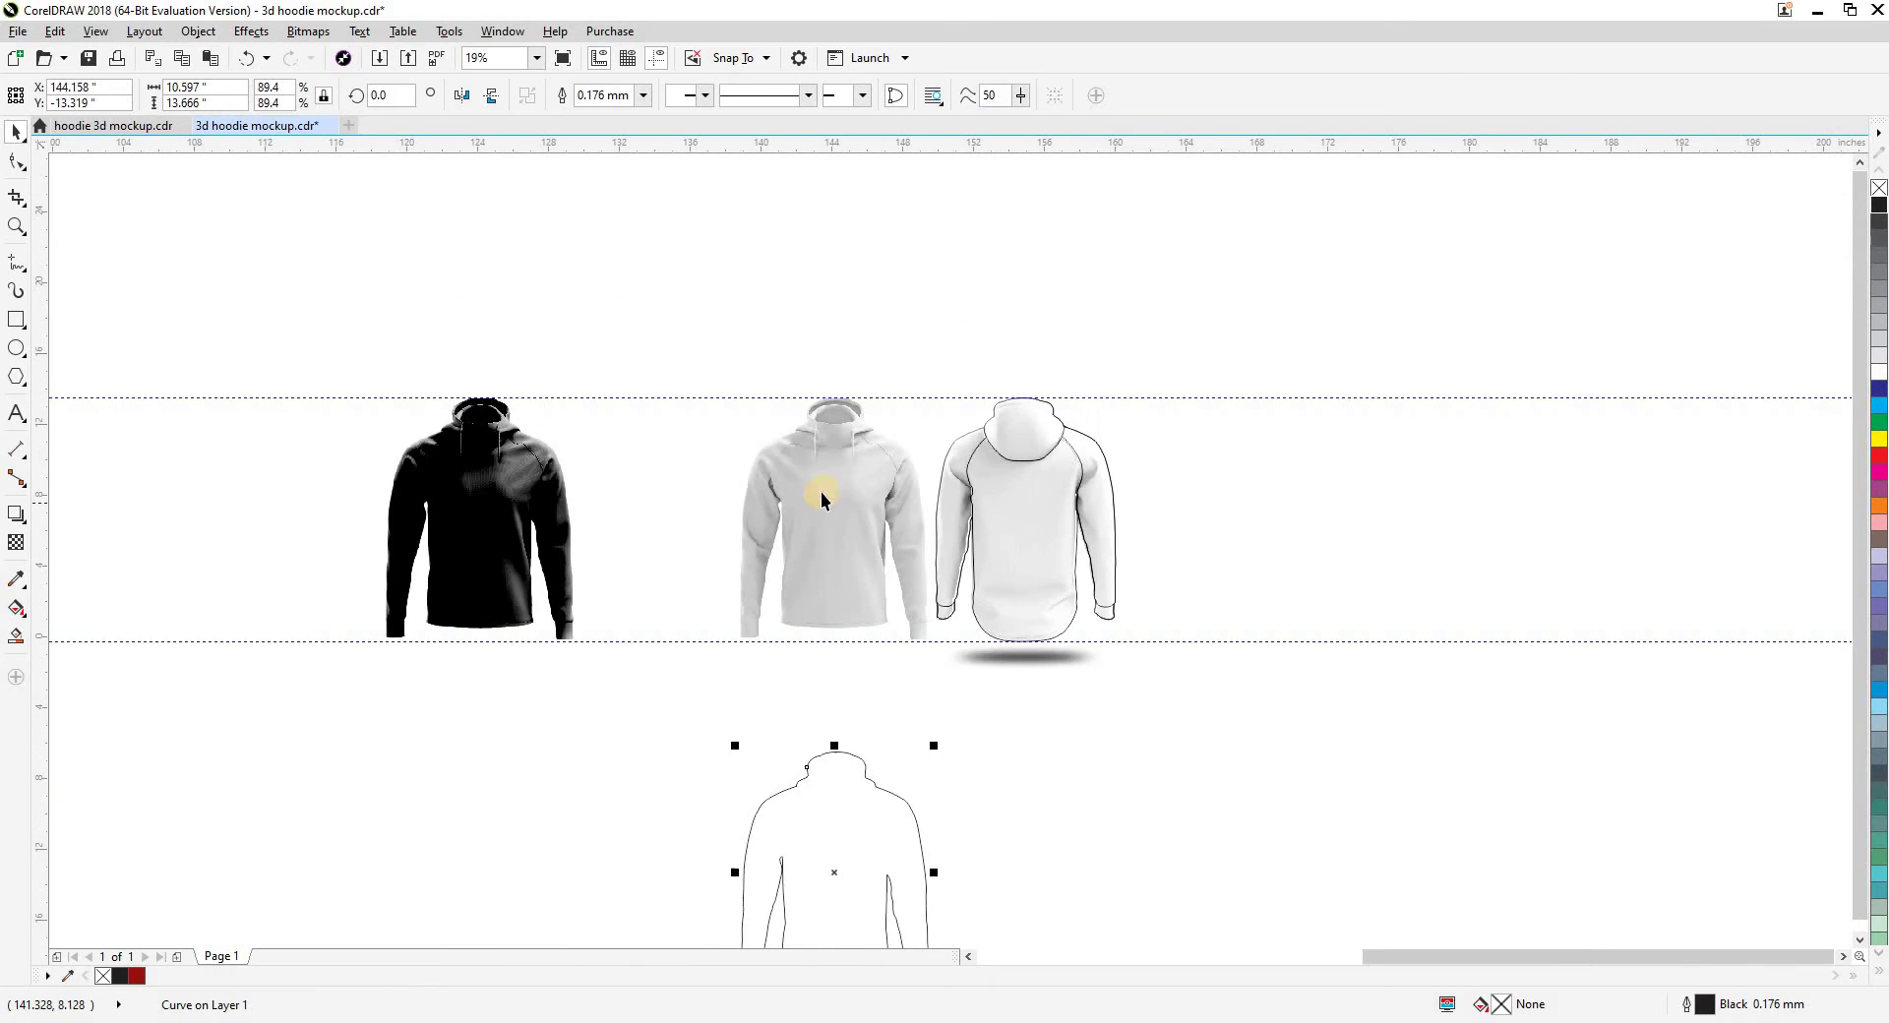
pyautogui.click(823, 492)
pyautogui.moveTo(843, 798); pyautogui.dragTo(843, 444)
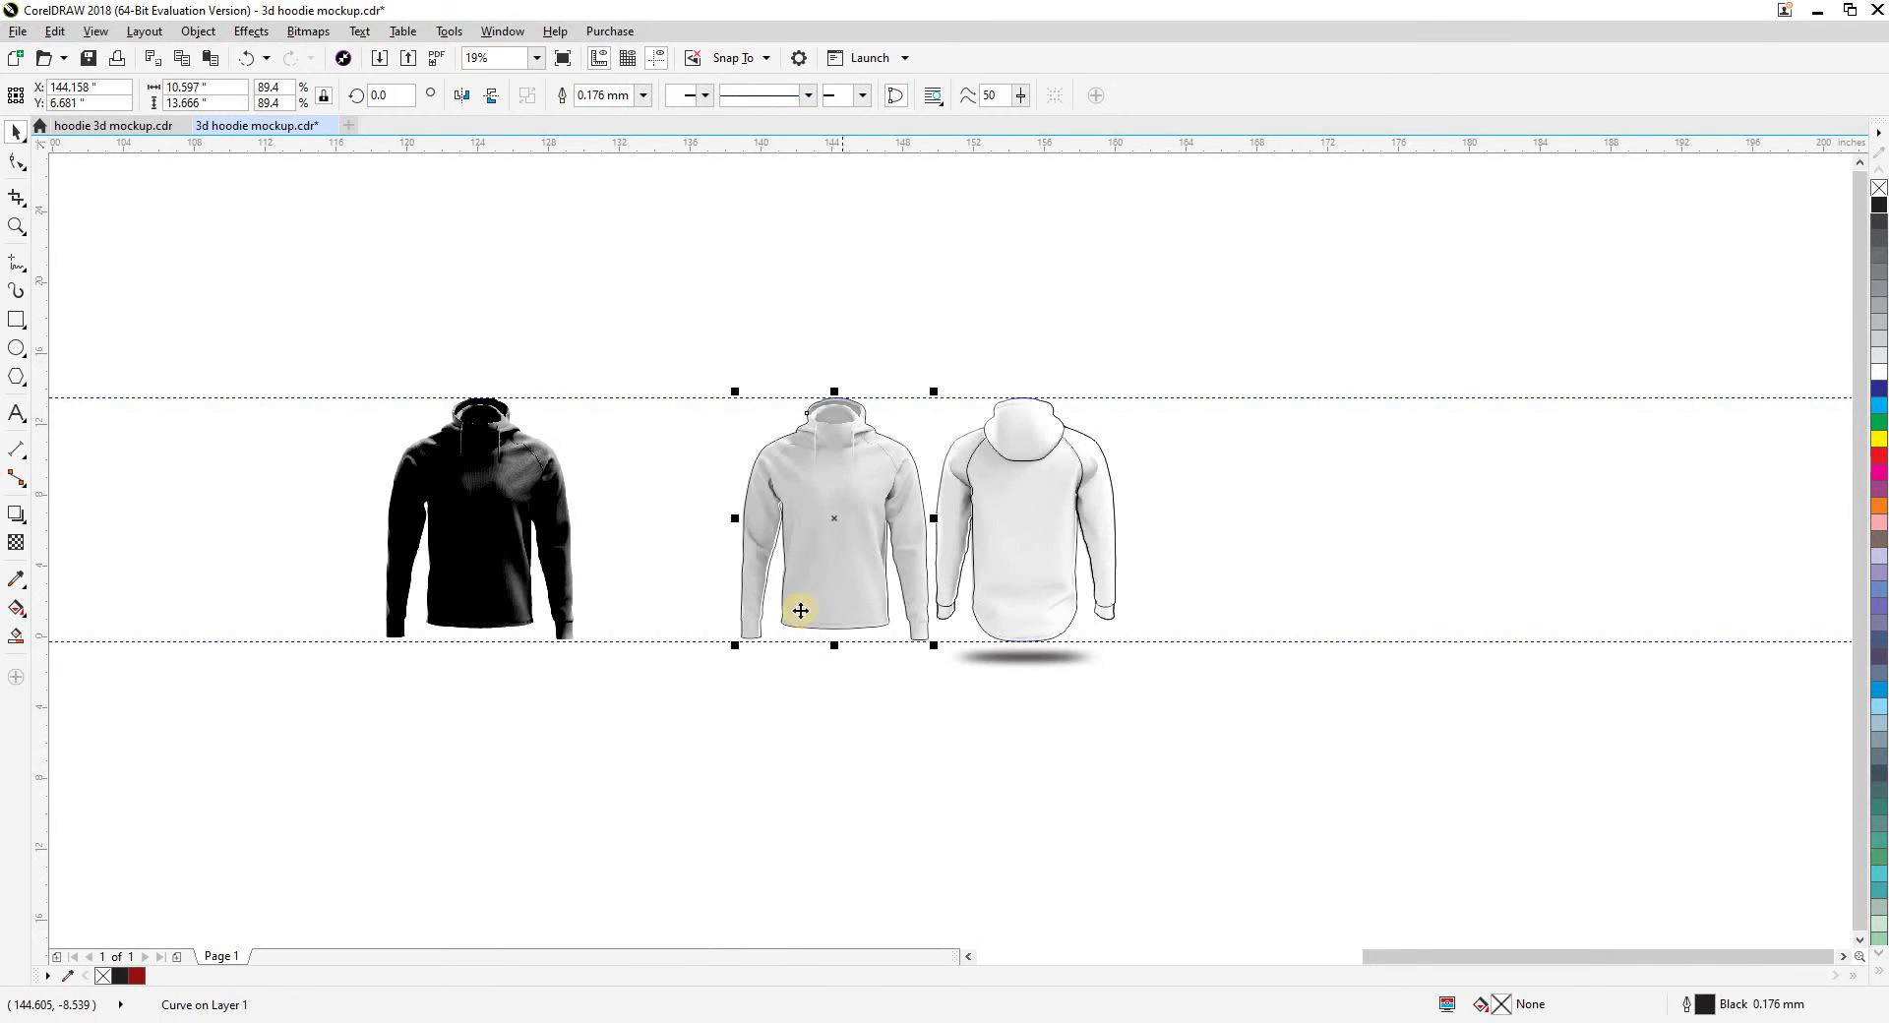
# Move the outline's node at the tip of the left armpit gap up to the armpit corner and reshape the adjoining body-side segment
pyautogui.scroll(6, 777, 492)
pyautogui.scroll(3, 779, 576)
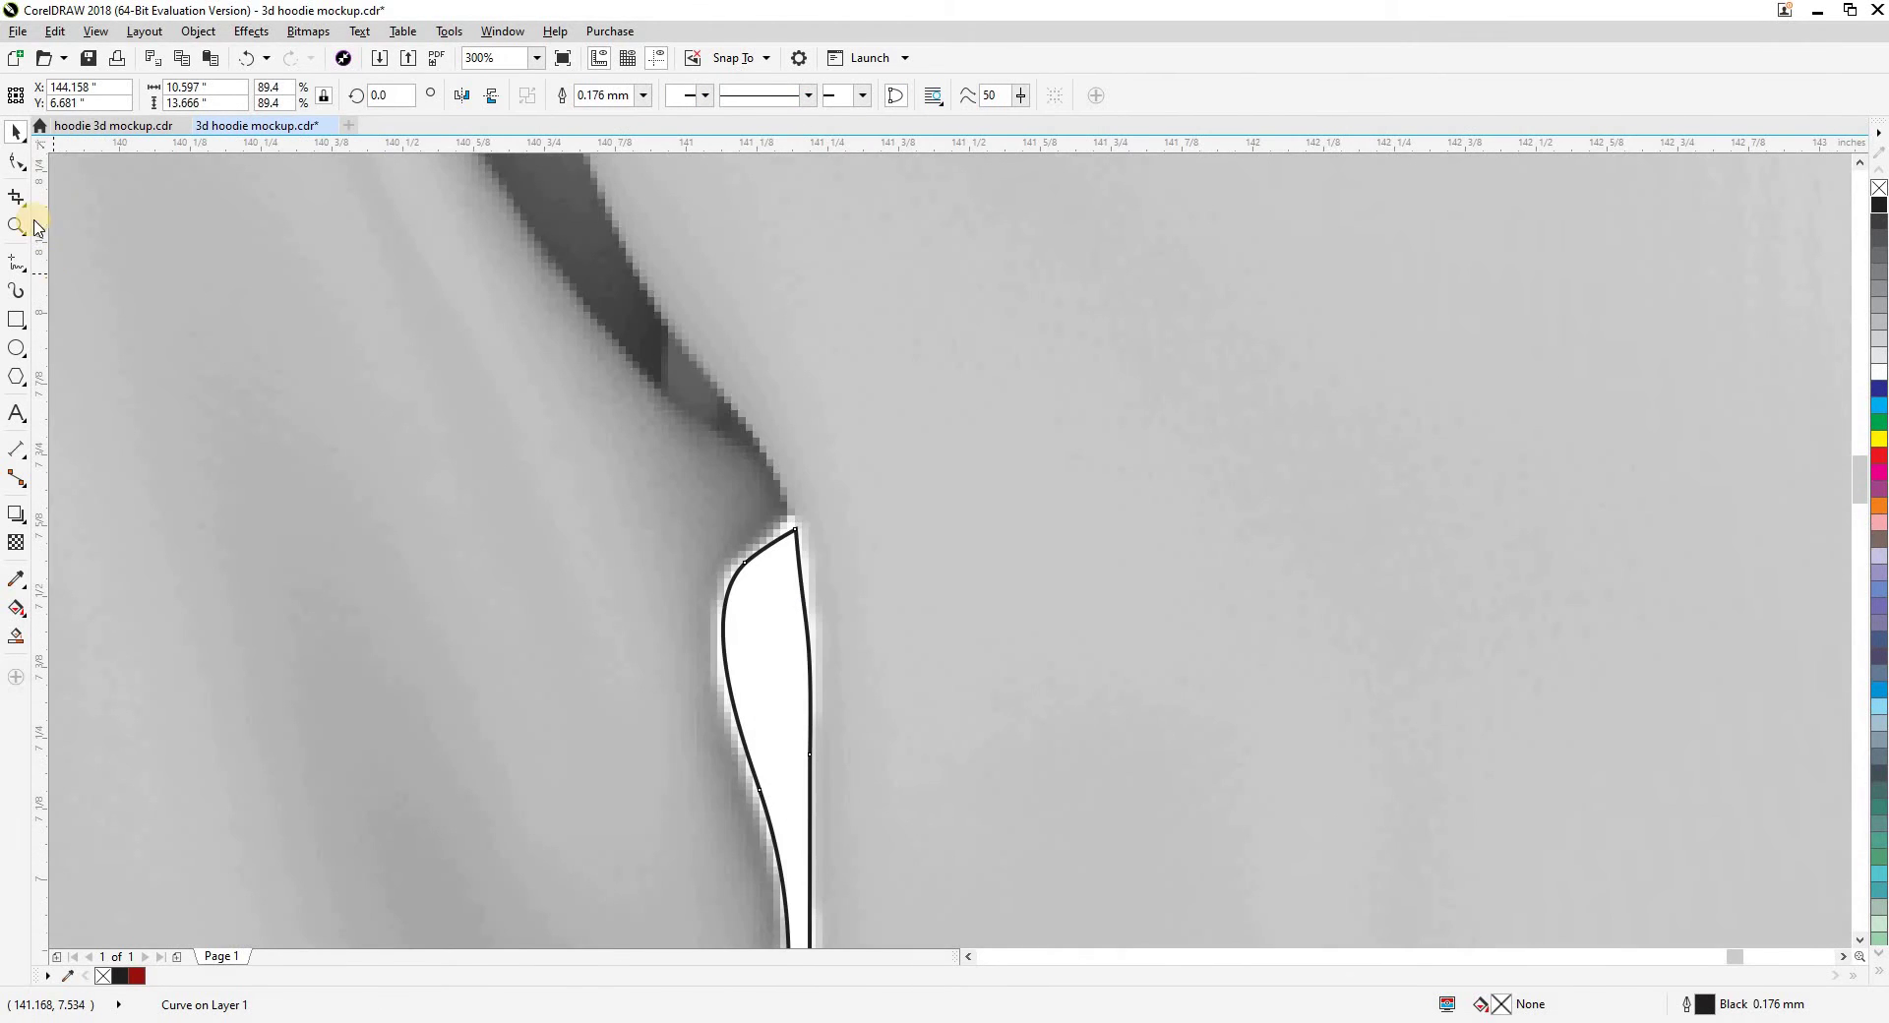
pyautogui.click(17, 162)
pyautogui.moveTo(795, 540); pyautogui.dragTo(799, 522)
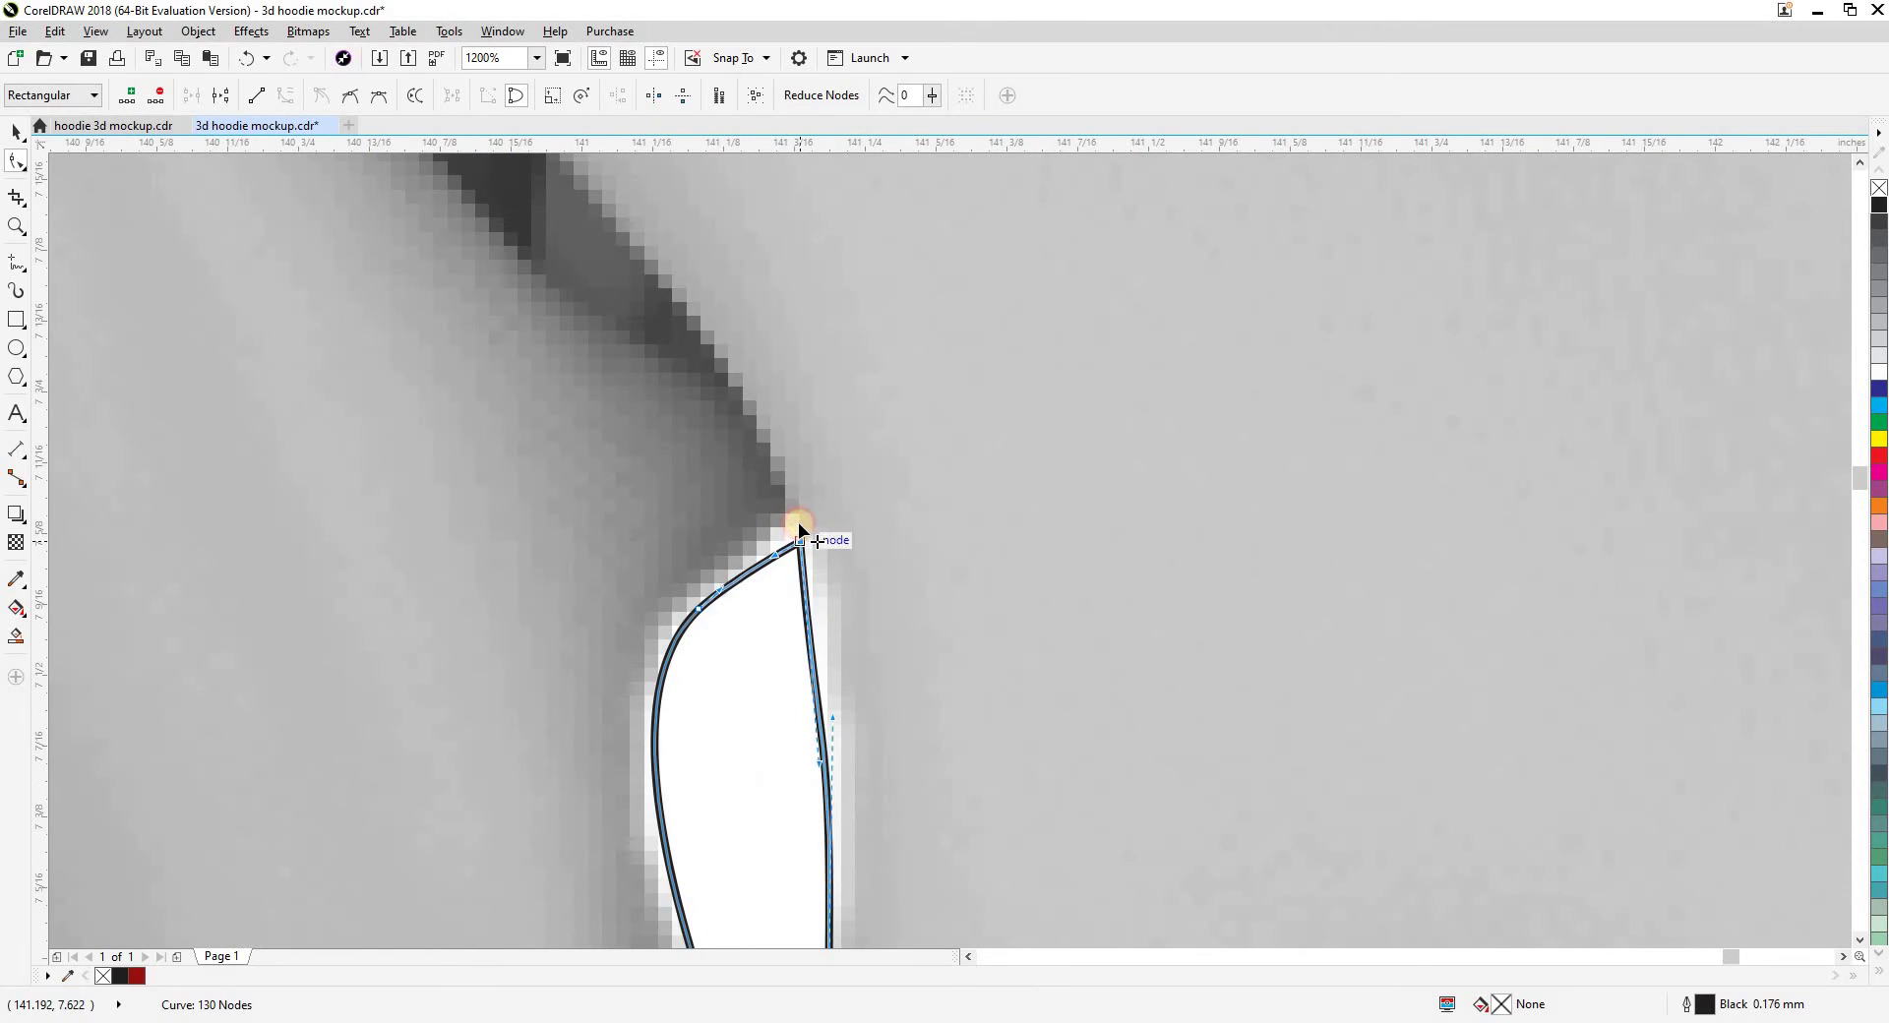
pyautogui.click(822, 711)
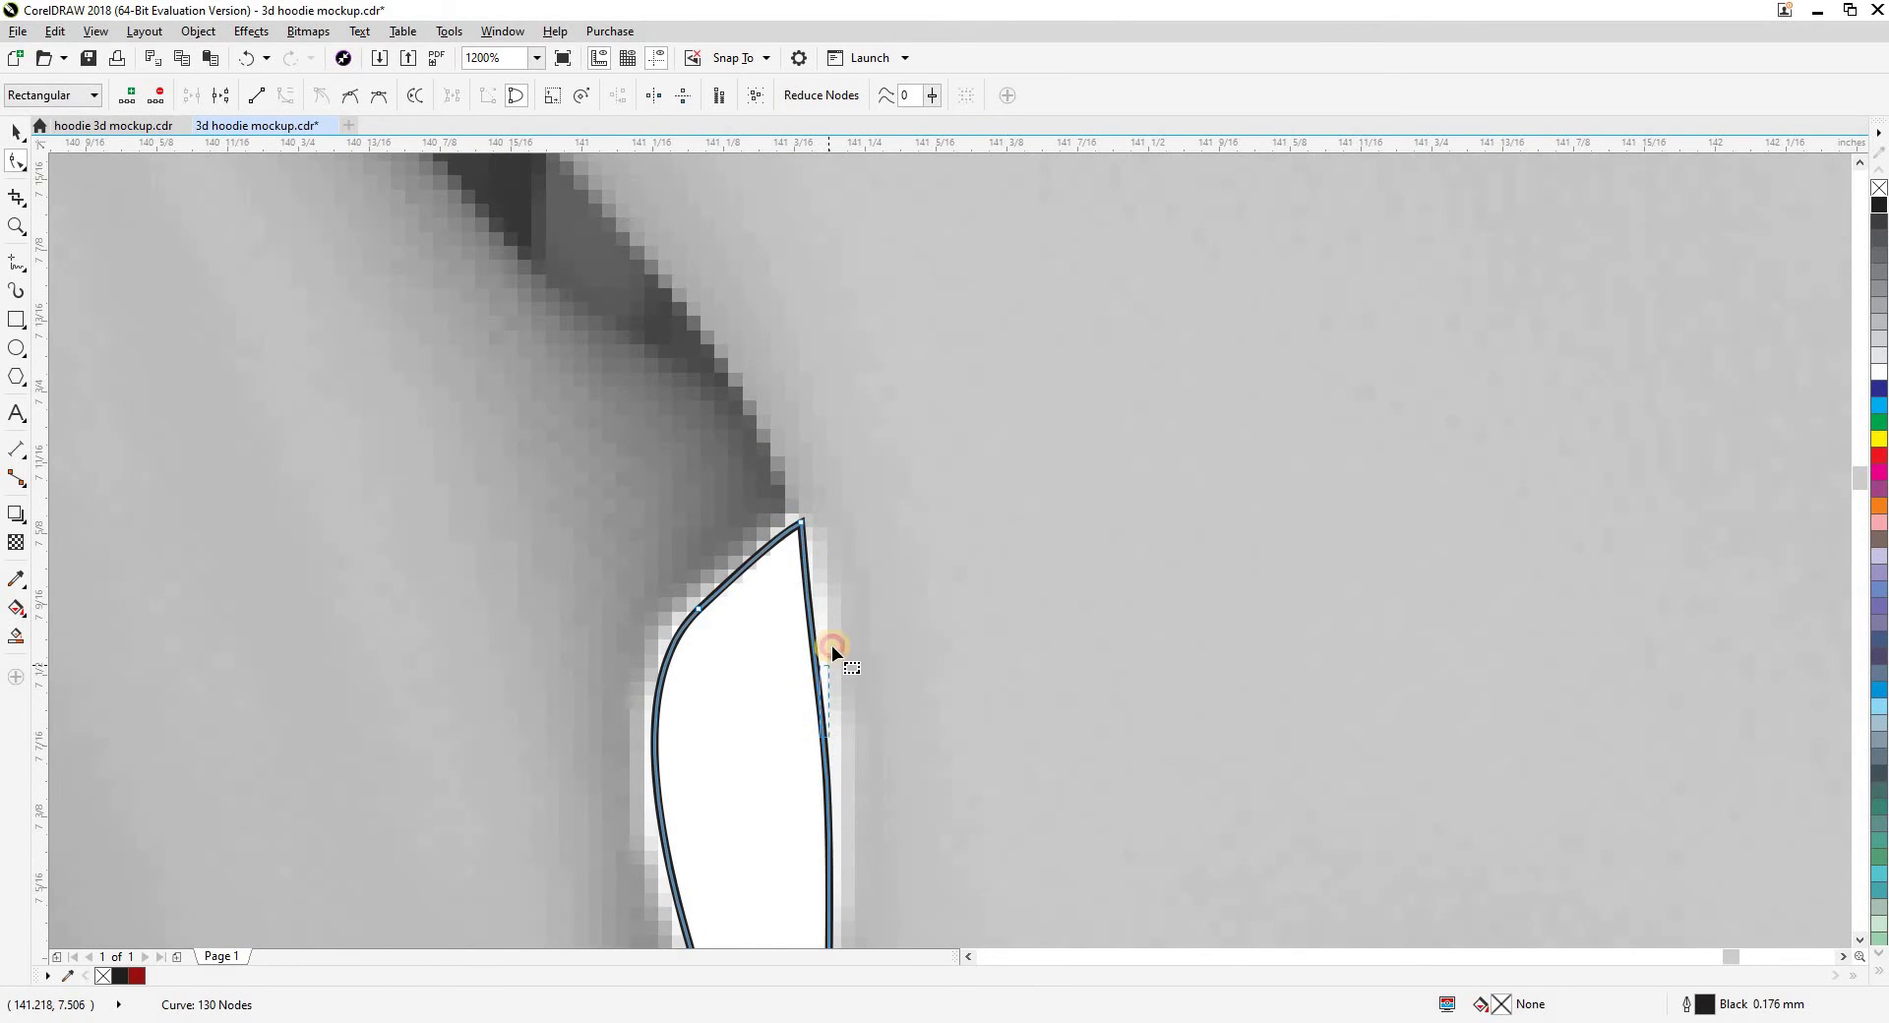
pyautogui.click(802, 523)
pyautogui.moveTo(818, 741); pyautogui.dragTo(818, 637)
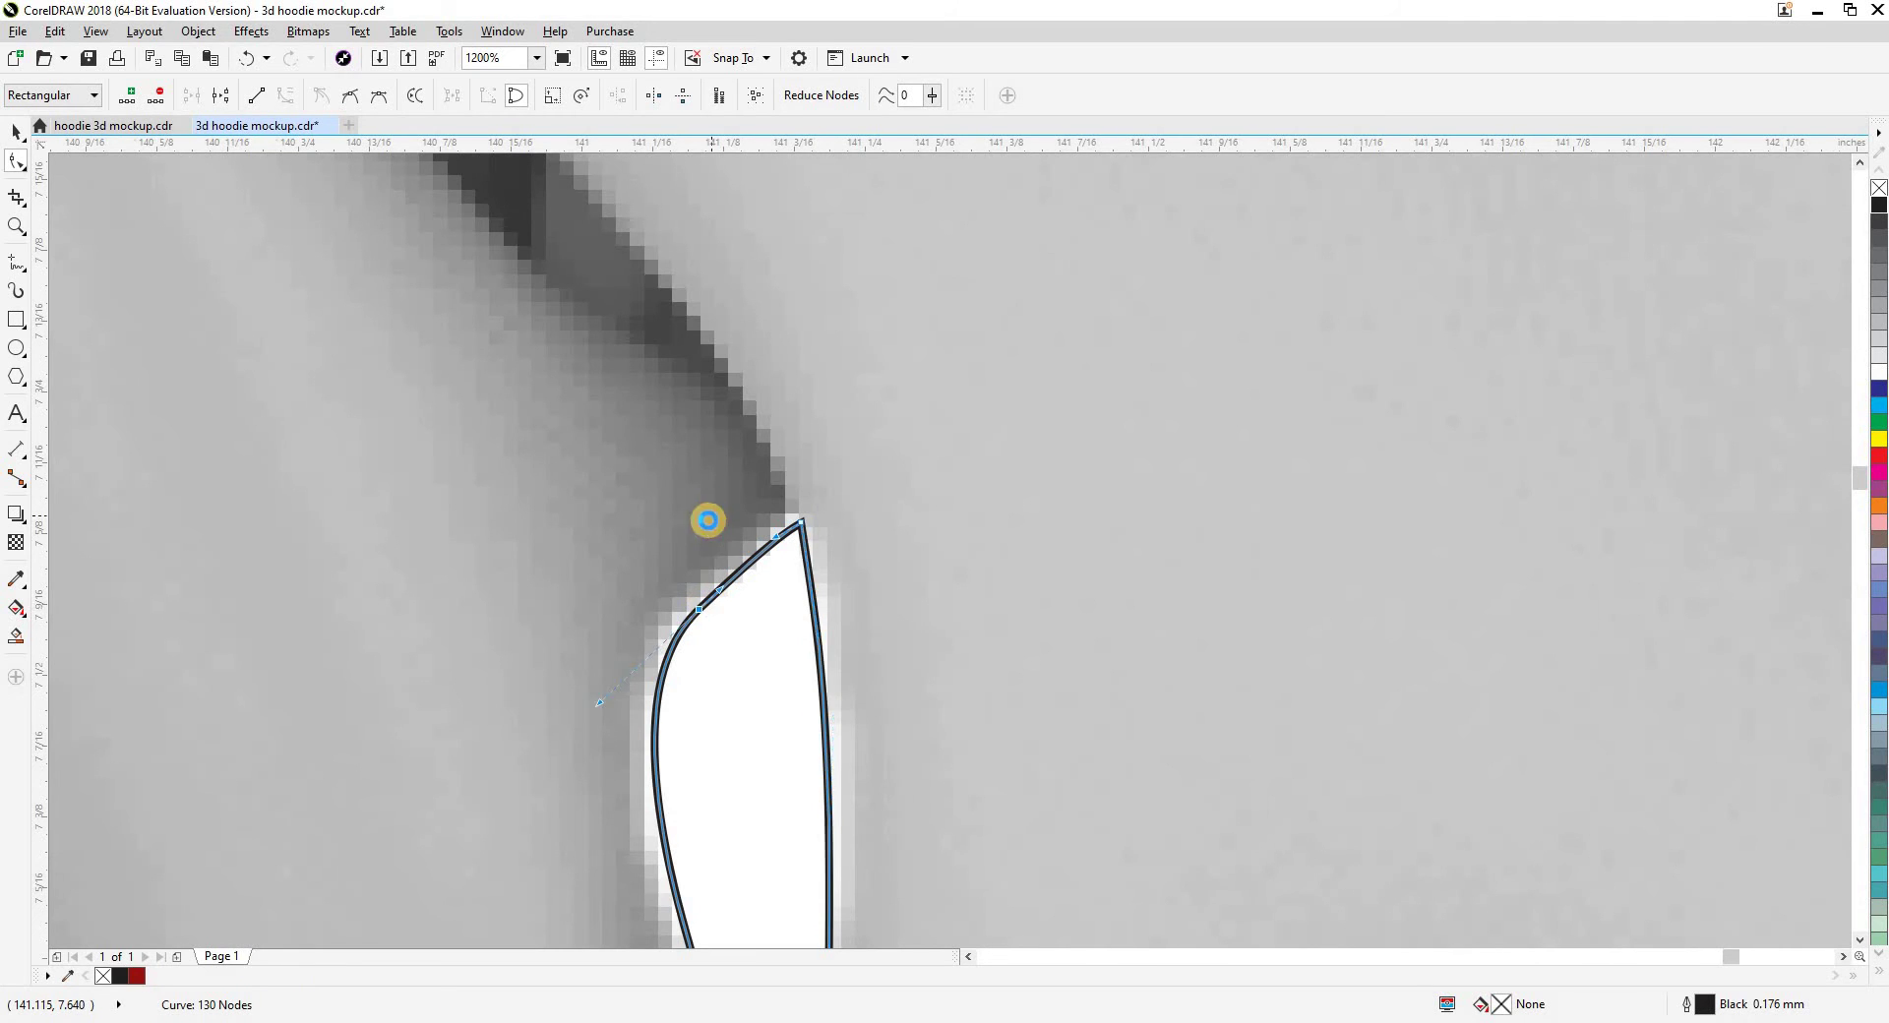
# Reshape the outline along the inner edge of the left sleeve just above the cuff
pyautogui.scroll(-5, 708, 520)
pyautogui.scroll(1, 644, 699)
pyautogui.moveTo(738, 777); pyautogui.dragTo(729, 539)
pyautogui.scroll(3, 730, 541)
pyautogui.scroll(-2, 710, 648)
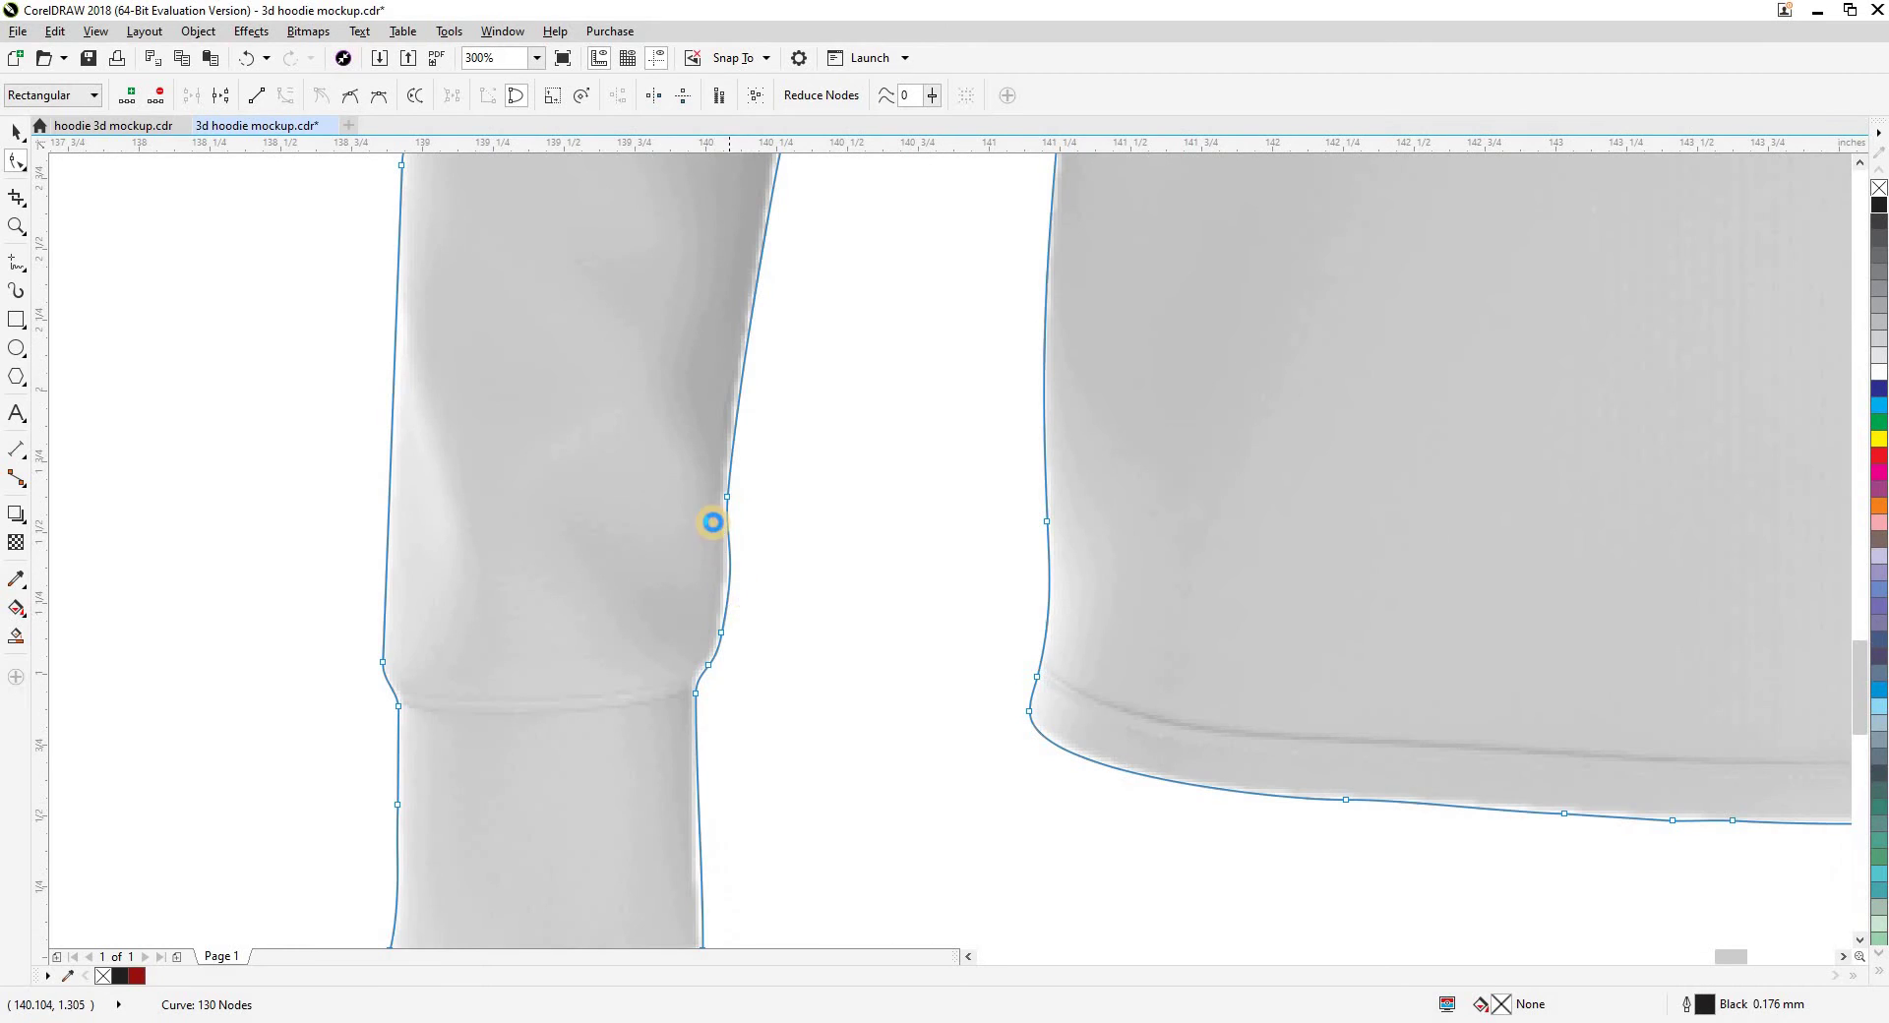
pyautogui.scroll(3, 714, 523)
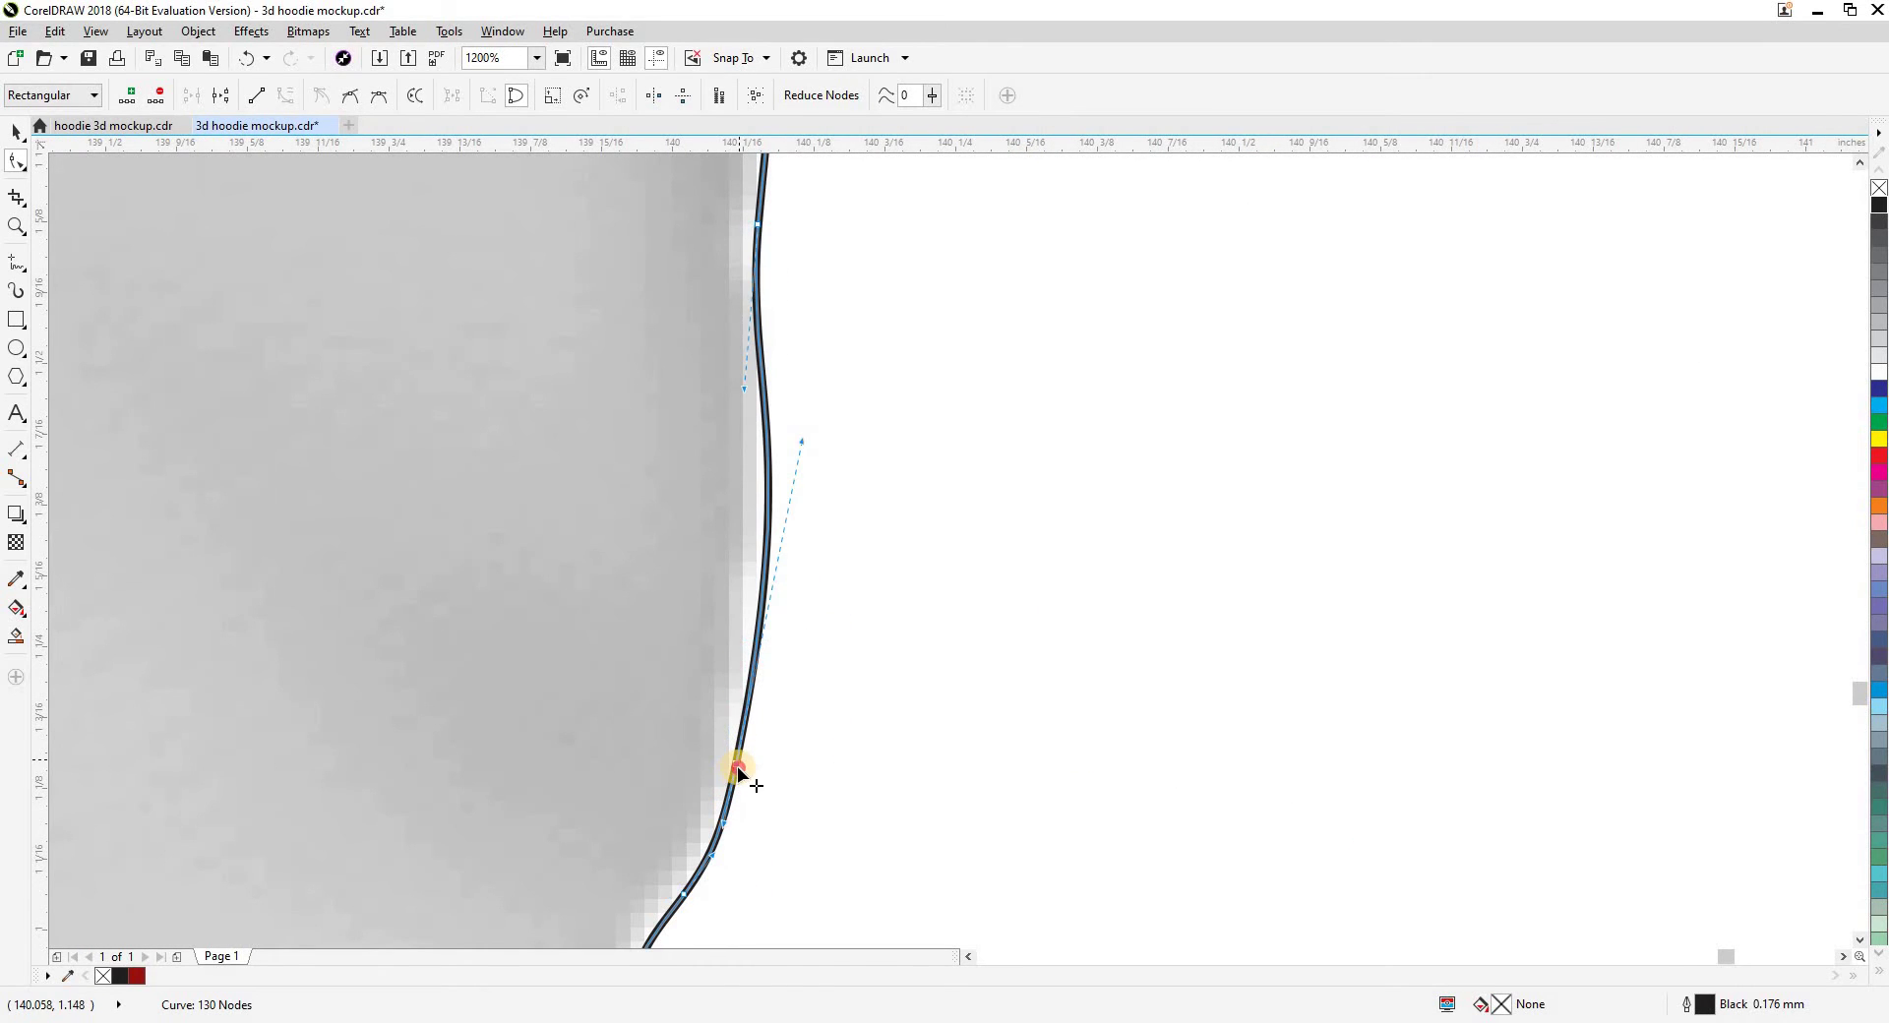
pyautogui.moveTo(739, 771); pyautogui.dragTo(784, 472)
pyautogui.scroll(-3, 669, 622)
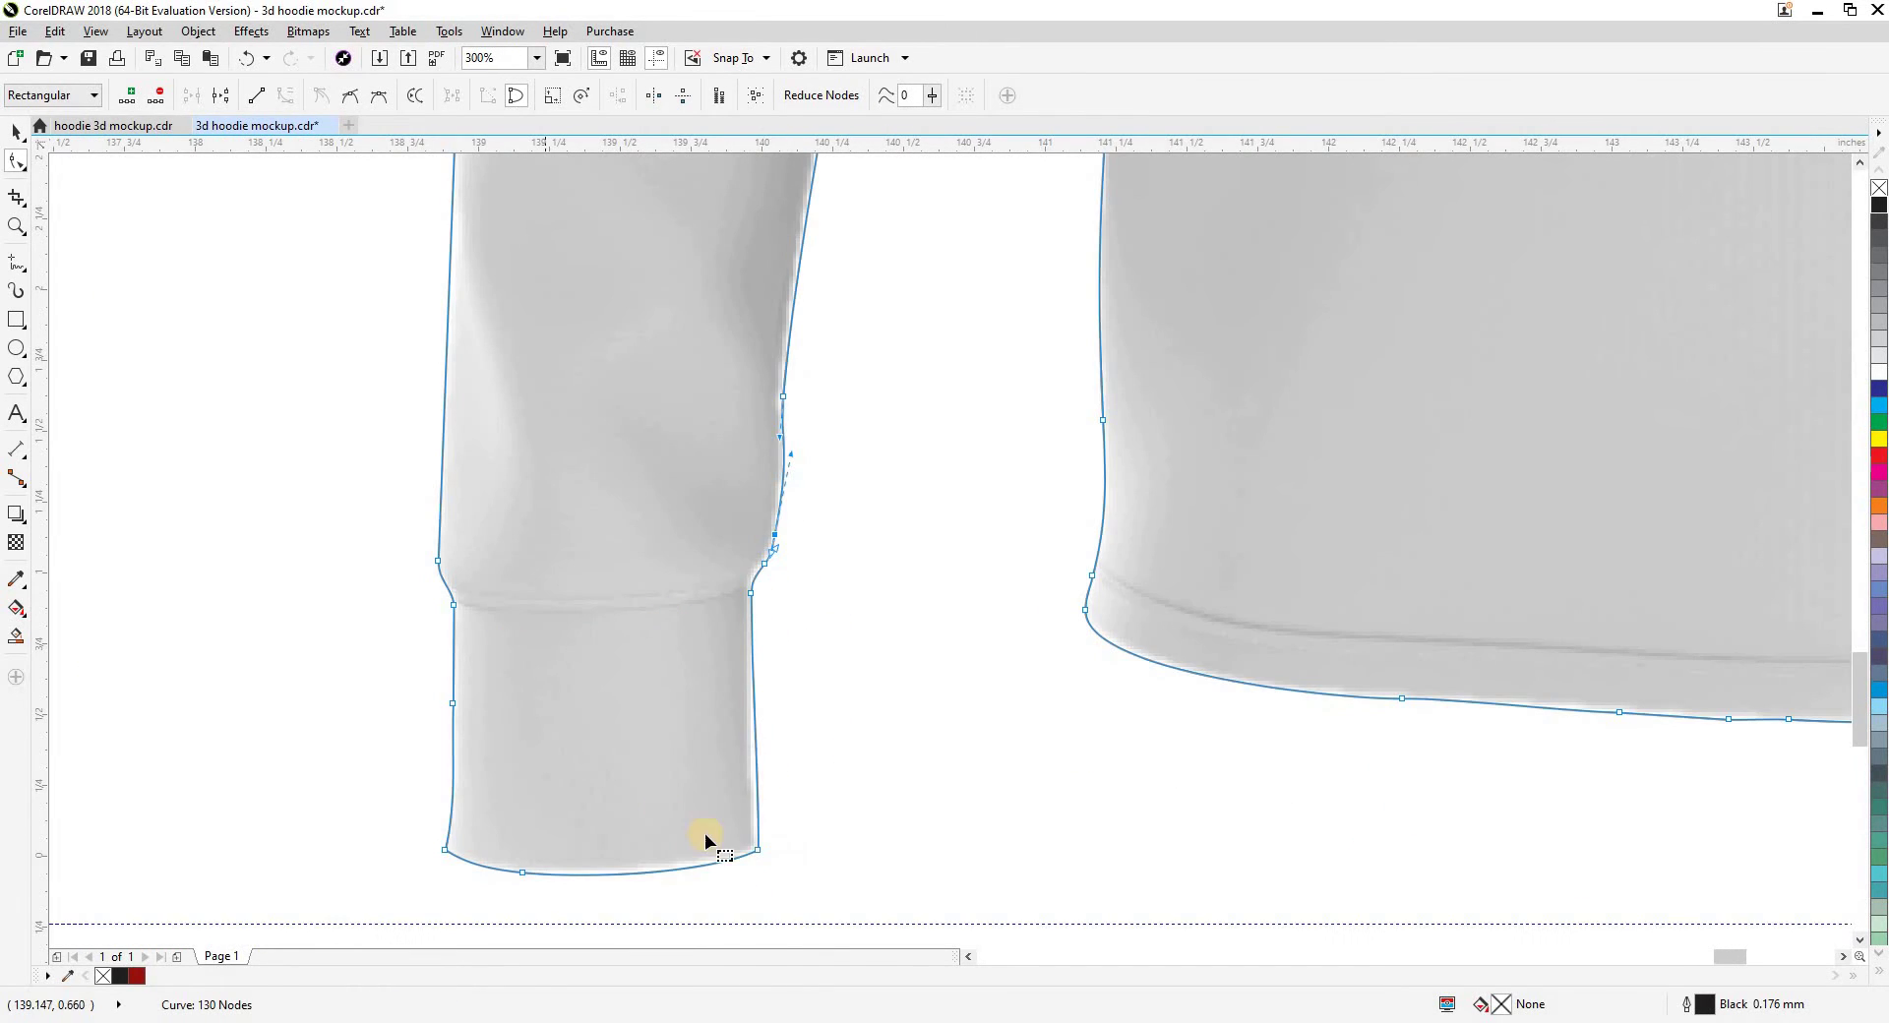
# Delete the extra node on the bottom edge of the left cuff's outline
pyautogui.scroll(2, 687, 742)
pyautogui.scroll(2, 675, 777)
pyautogui.moveTo(670, 772); pyautogui.dragTo(800, 595)
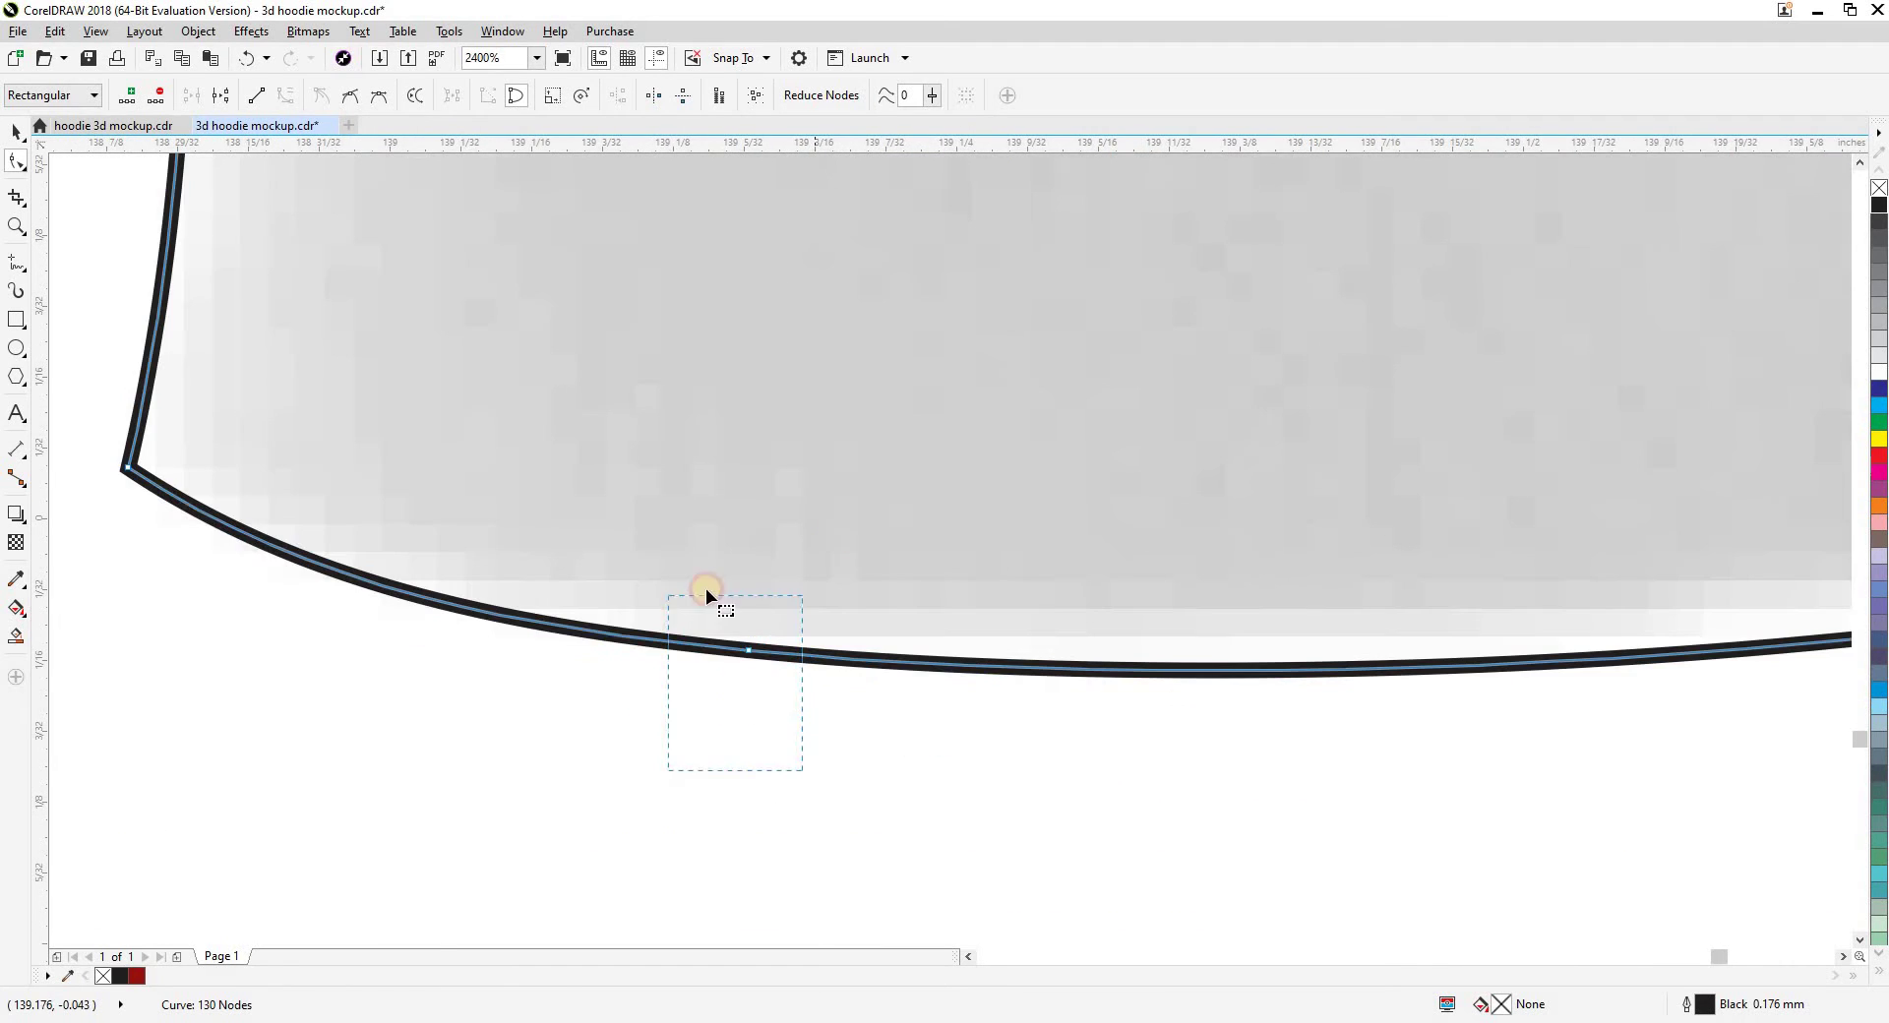
pyautogui.press('Delete')
# Examine how closely the outline follows the hem, right side, shoulder and hood of the front hoodie
pyautogui.scroll(-3, 345, 765)
pyautogui.scroll(-1, 664, 762)
pyautogui.moveTo(898, 743); pyautogui.dragTo(293, 840)
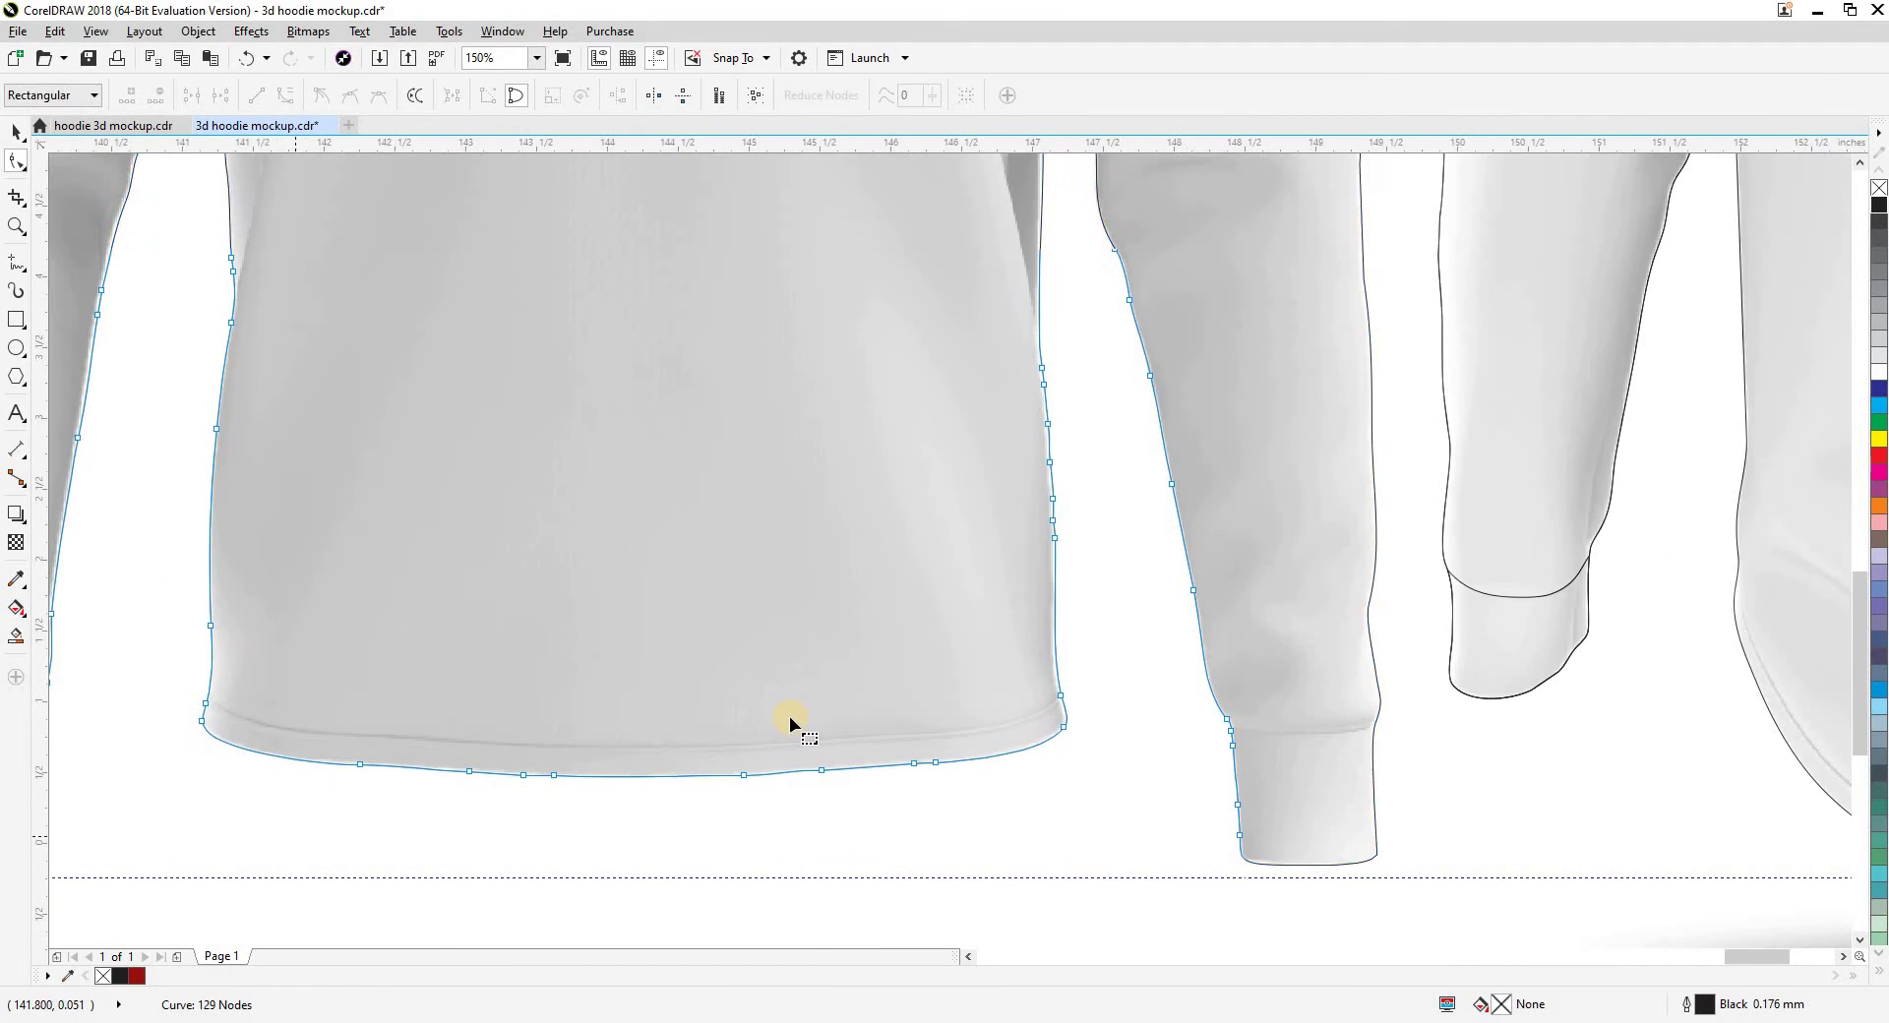
pyautogui.scroll(3, 1065, 627)
pyautogui.scroll(-4, 1065, 626)
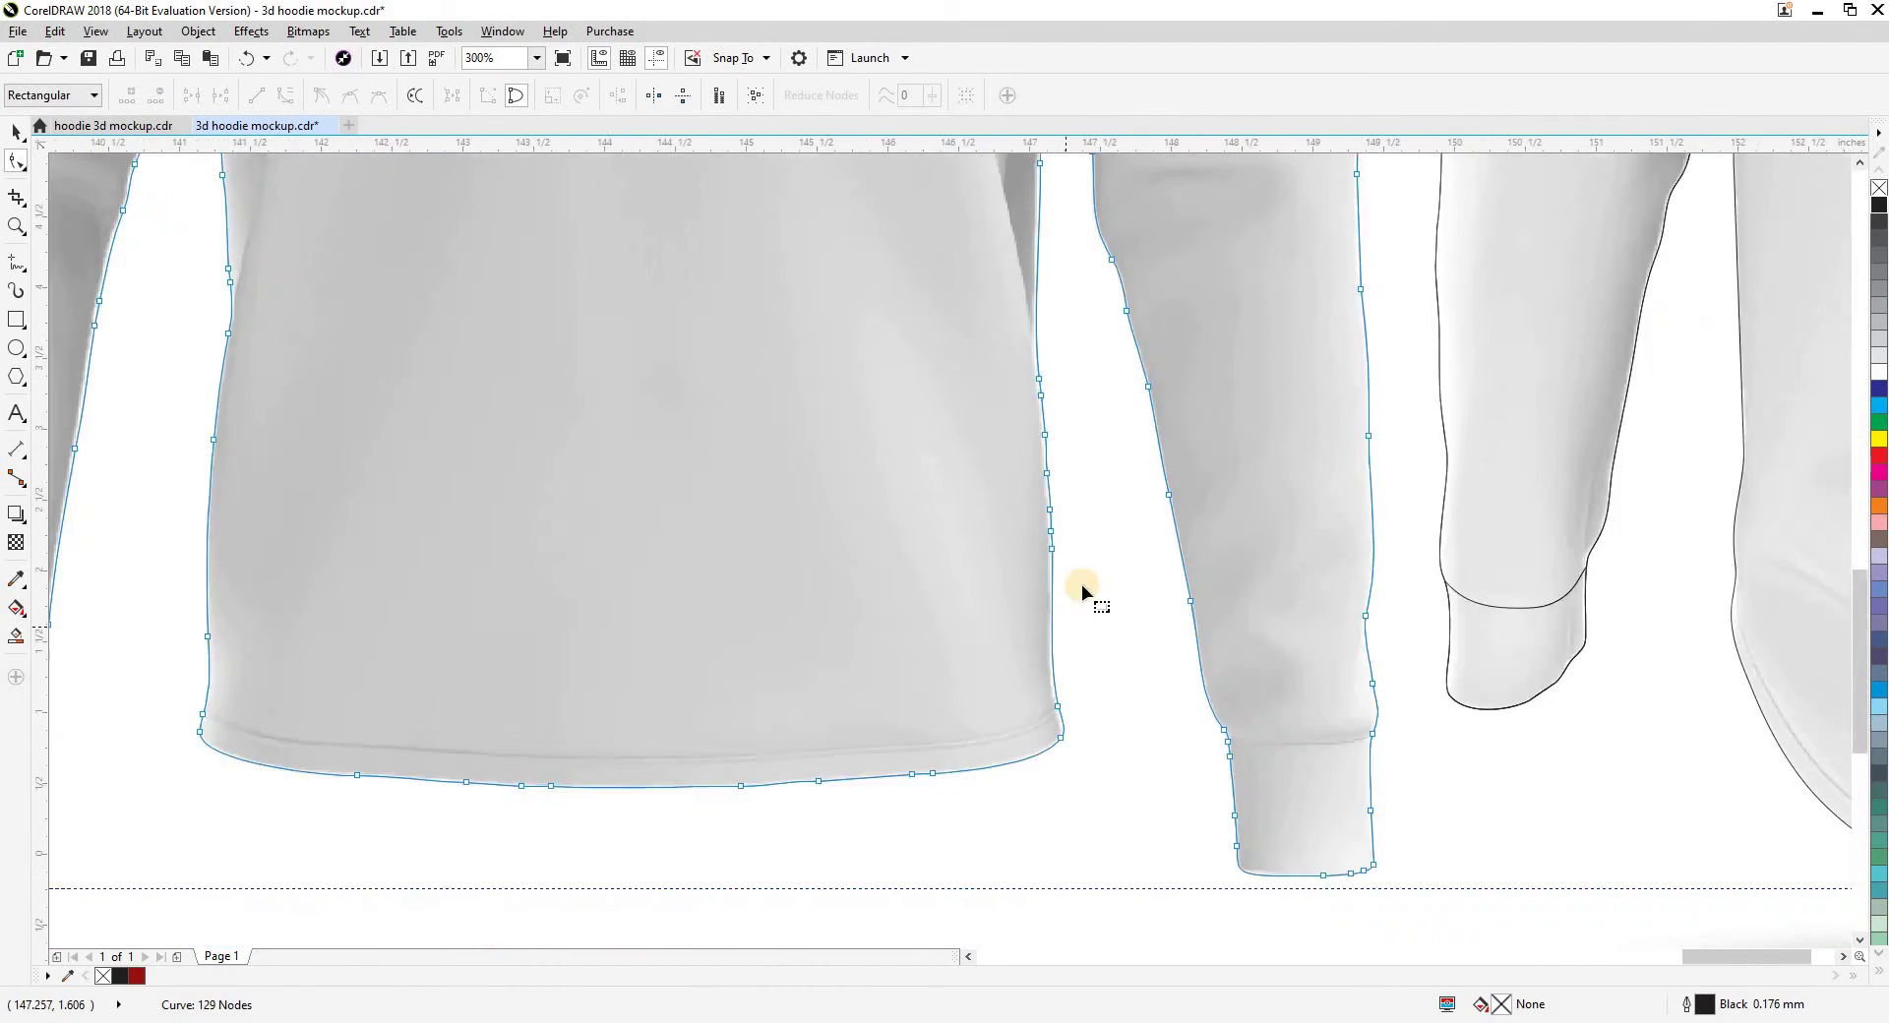
pyautogui.press('space')
pyautogui.moveTo(1061, 399); pyautogui.dragTo(1052, 681)
pyautogui.moveTo(1092, 439); pyautogui.dragTo(1153, 697)
pyautogui.scroll(3, 1026, 477)
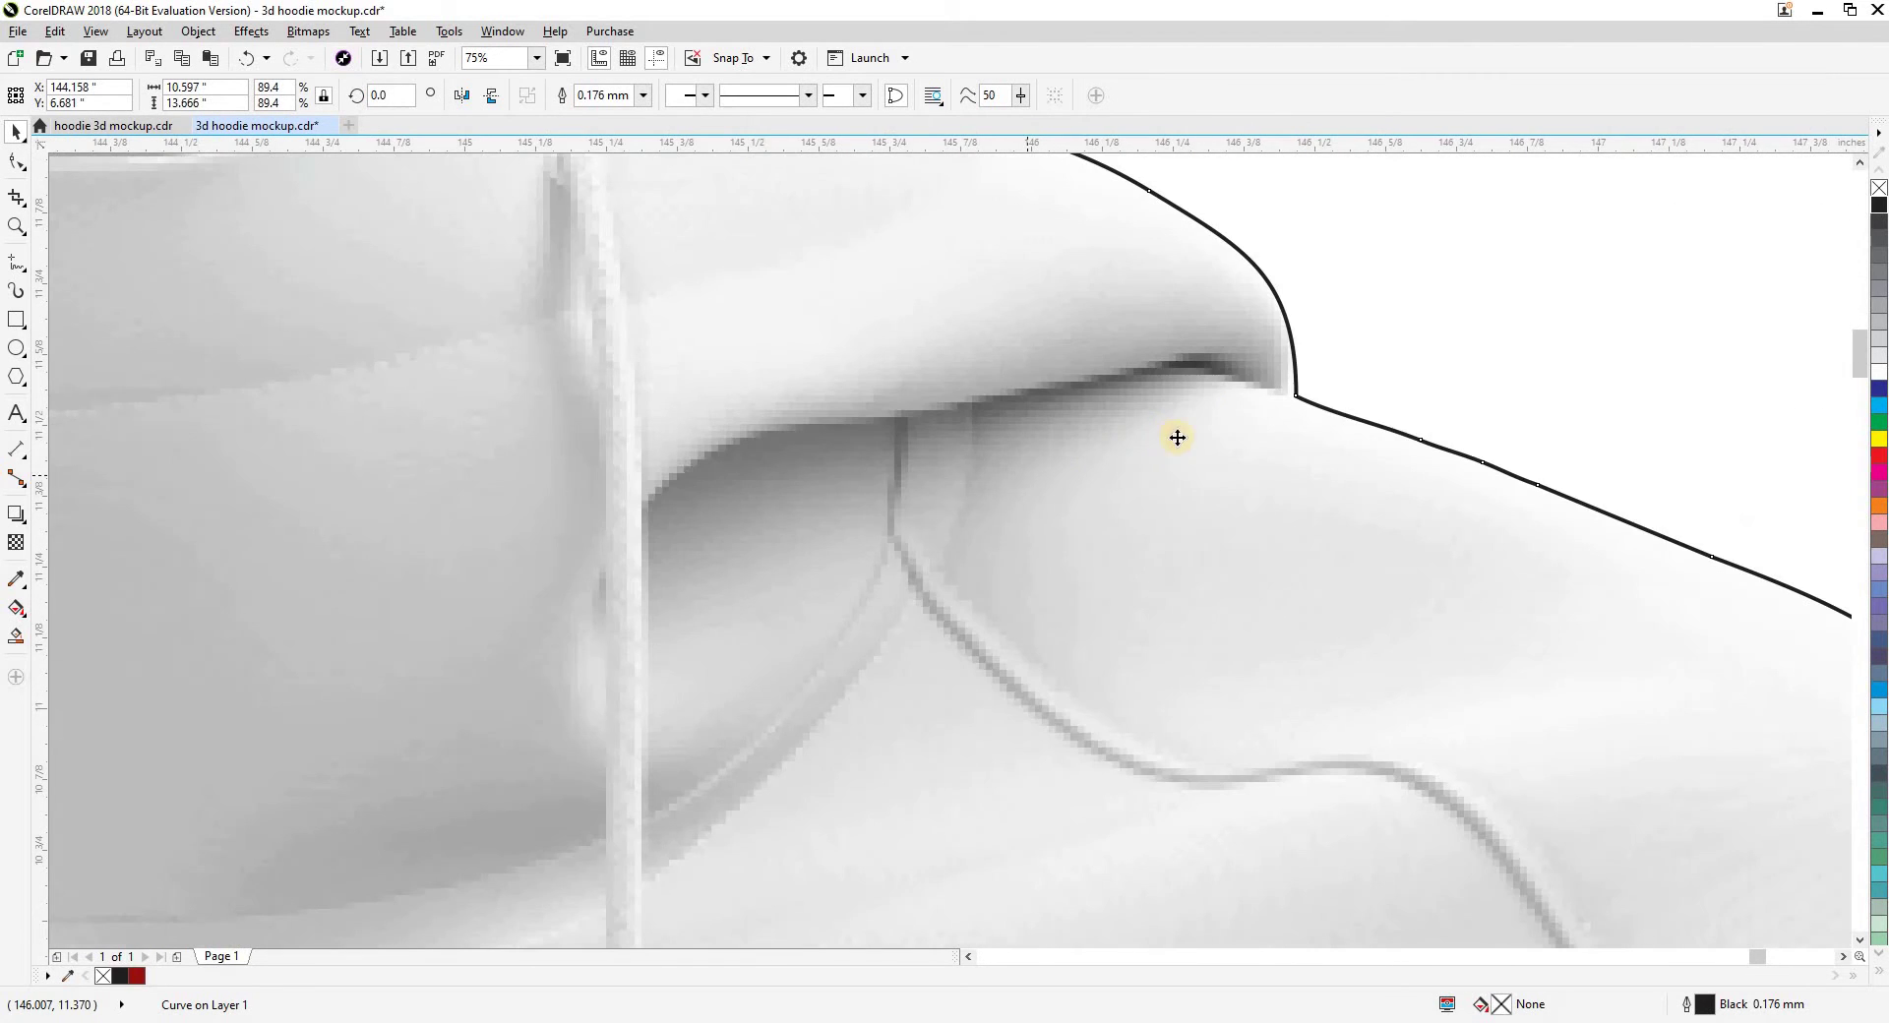
pyautogui.scroll(-4, 1049, 466)
pyautogui.scroll(3, 990, 315)
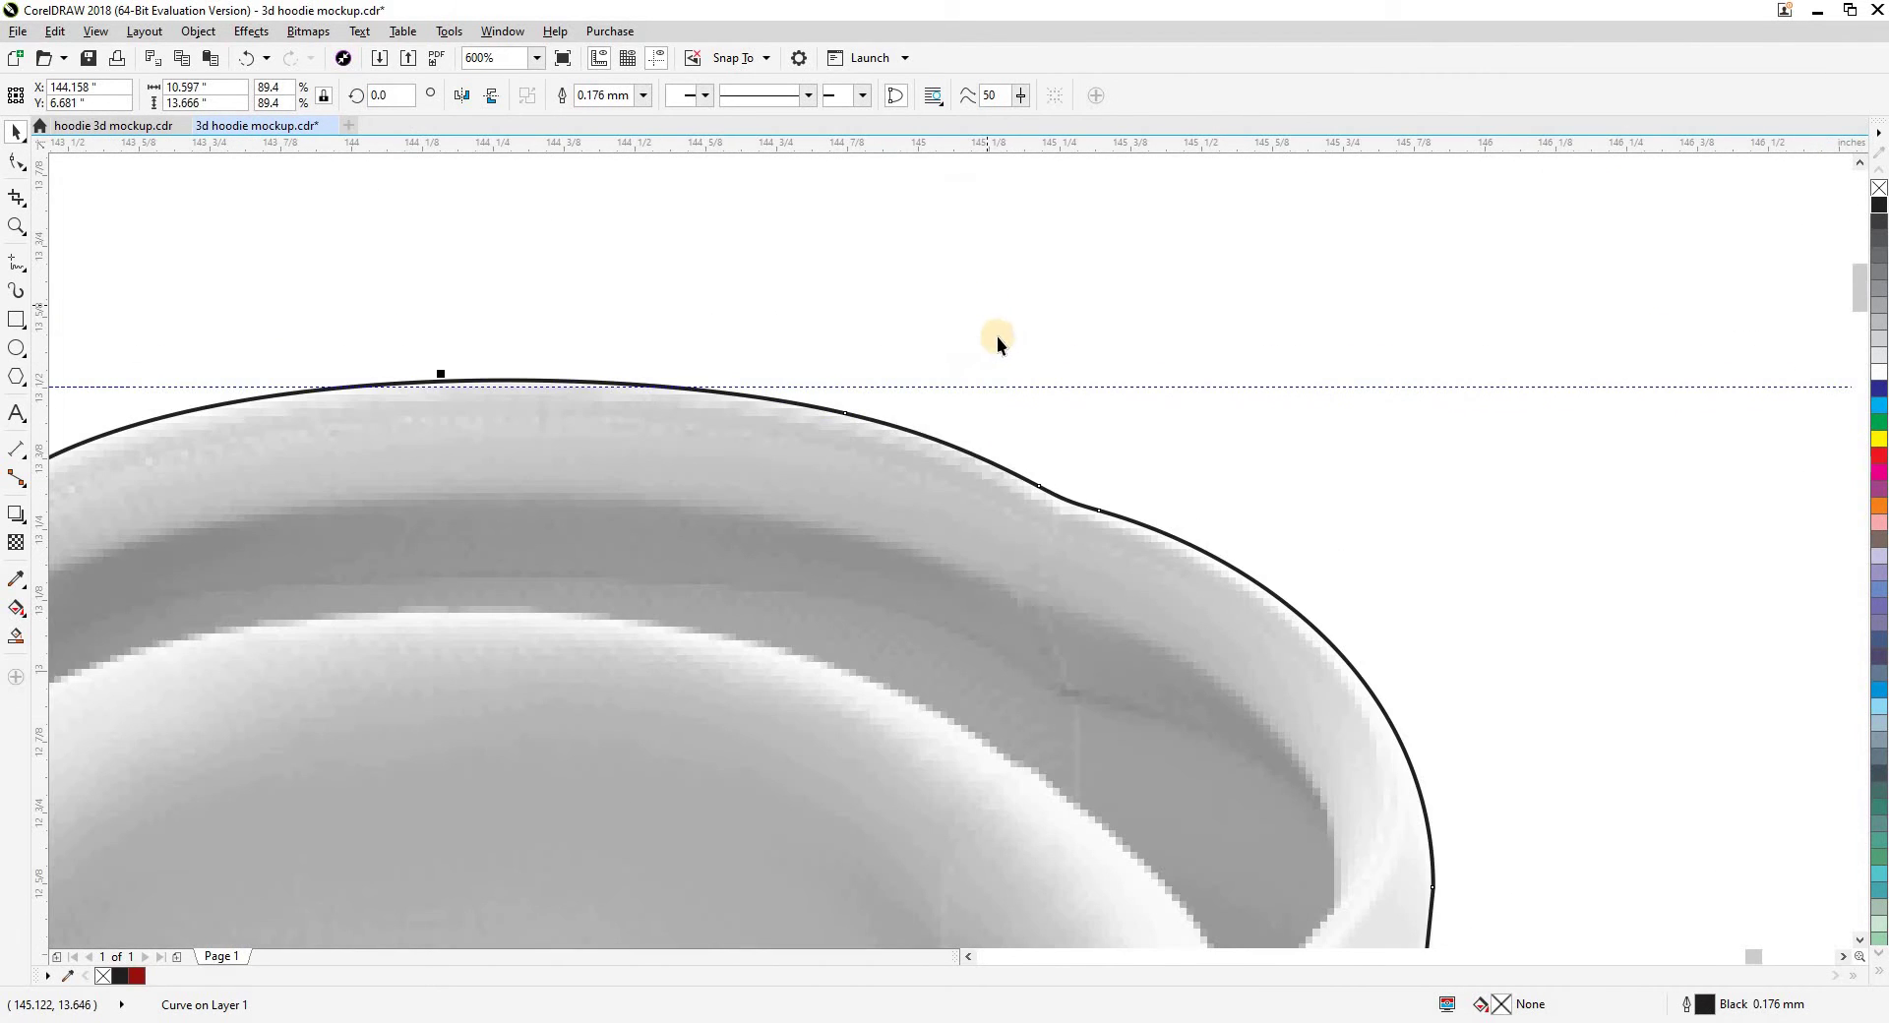
pyautogui.scroll(-2, 1000, 356)
pyautogui.click(878, 338)
pyautogui.scroll(-4, 935, 380)
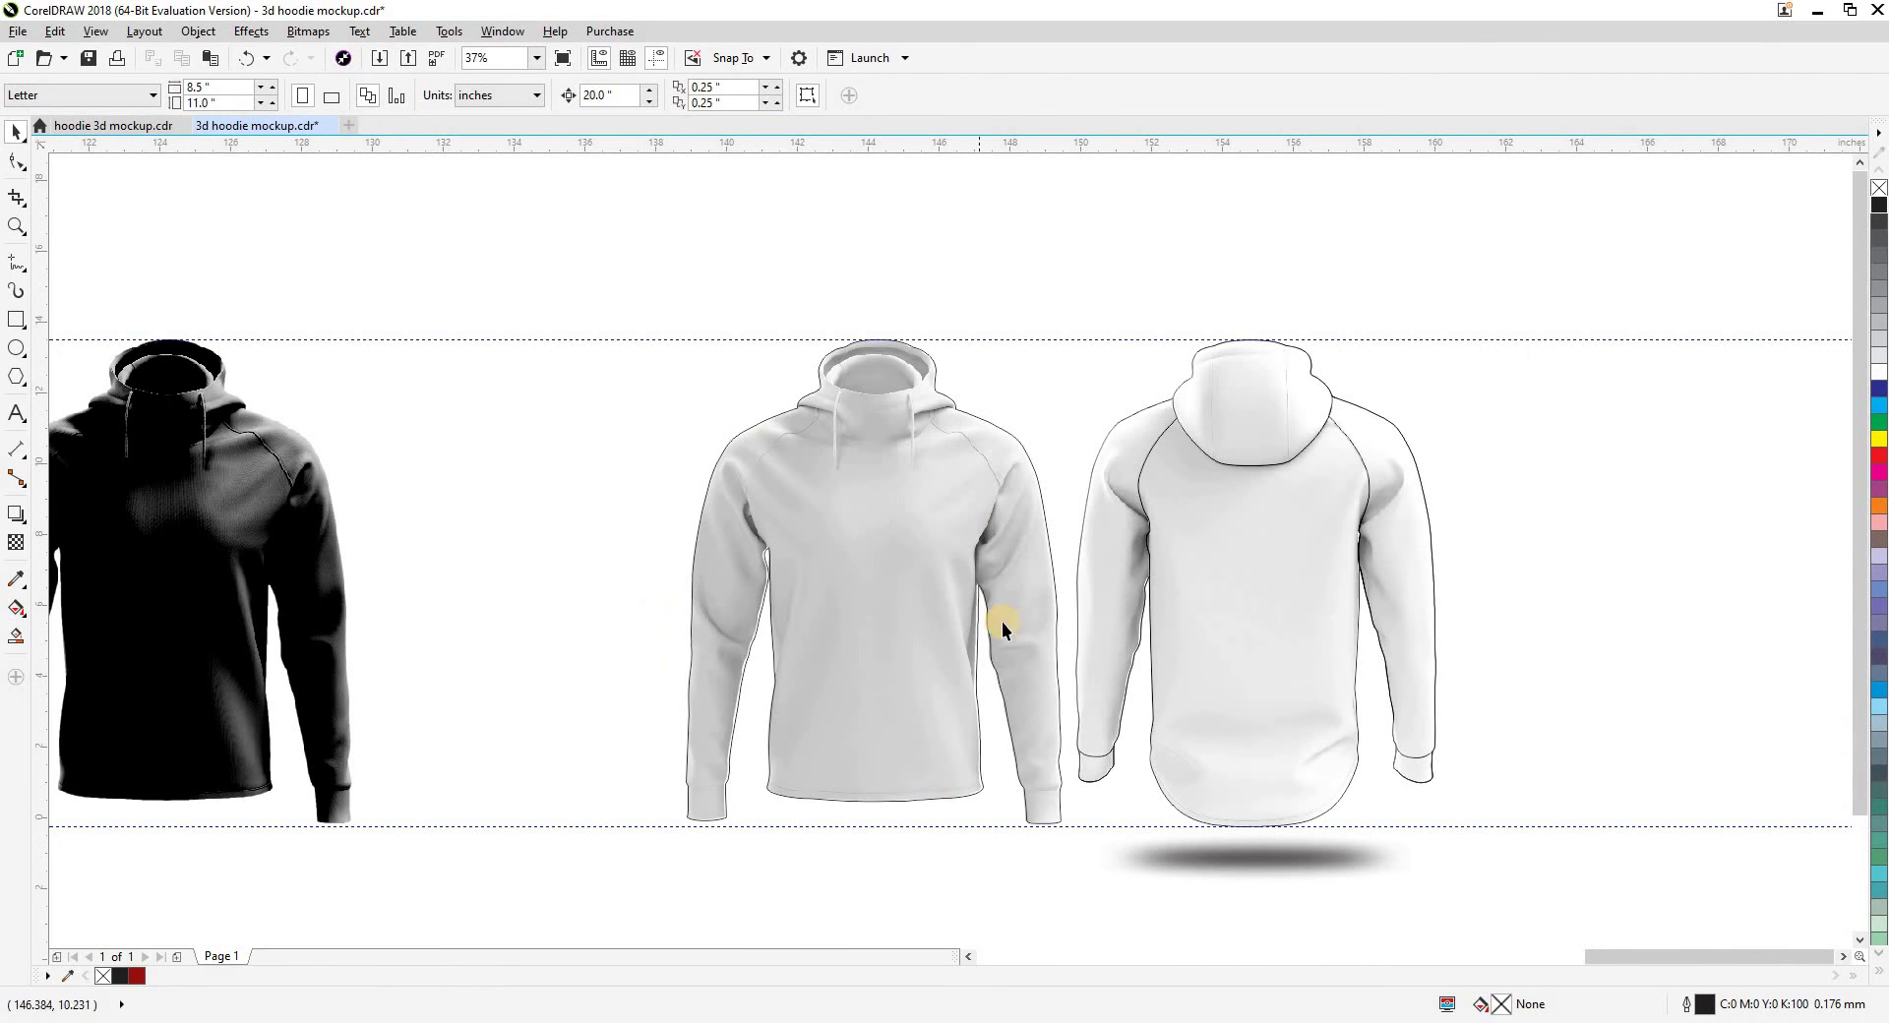
# Select the traced outline and adjust its node on the sleeve side of the left armpit gap
pyautogui.scroll(8, 743, 559)
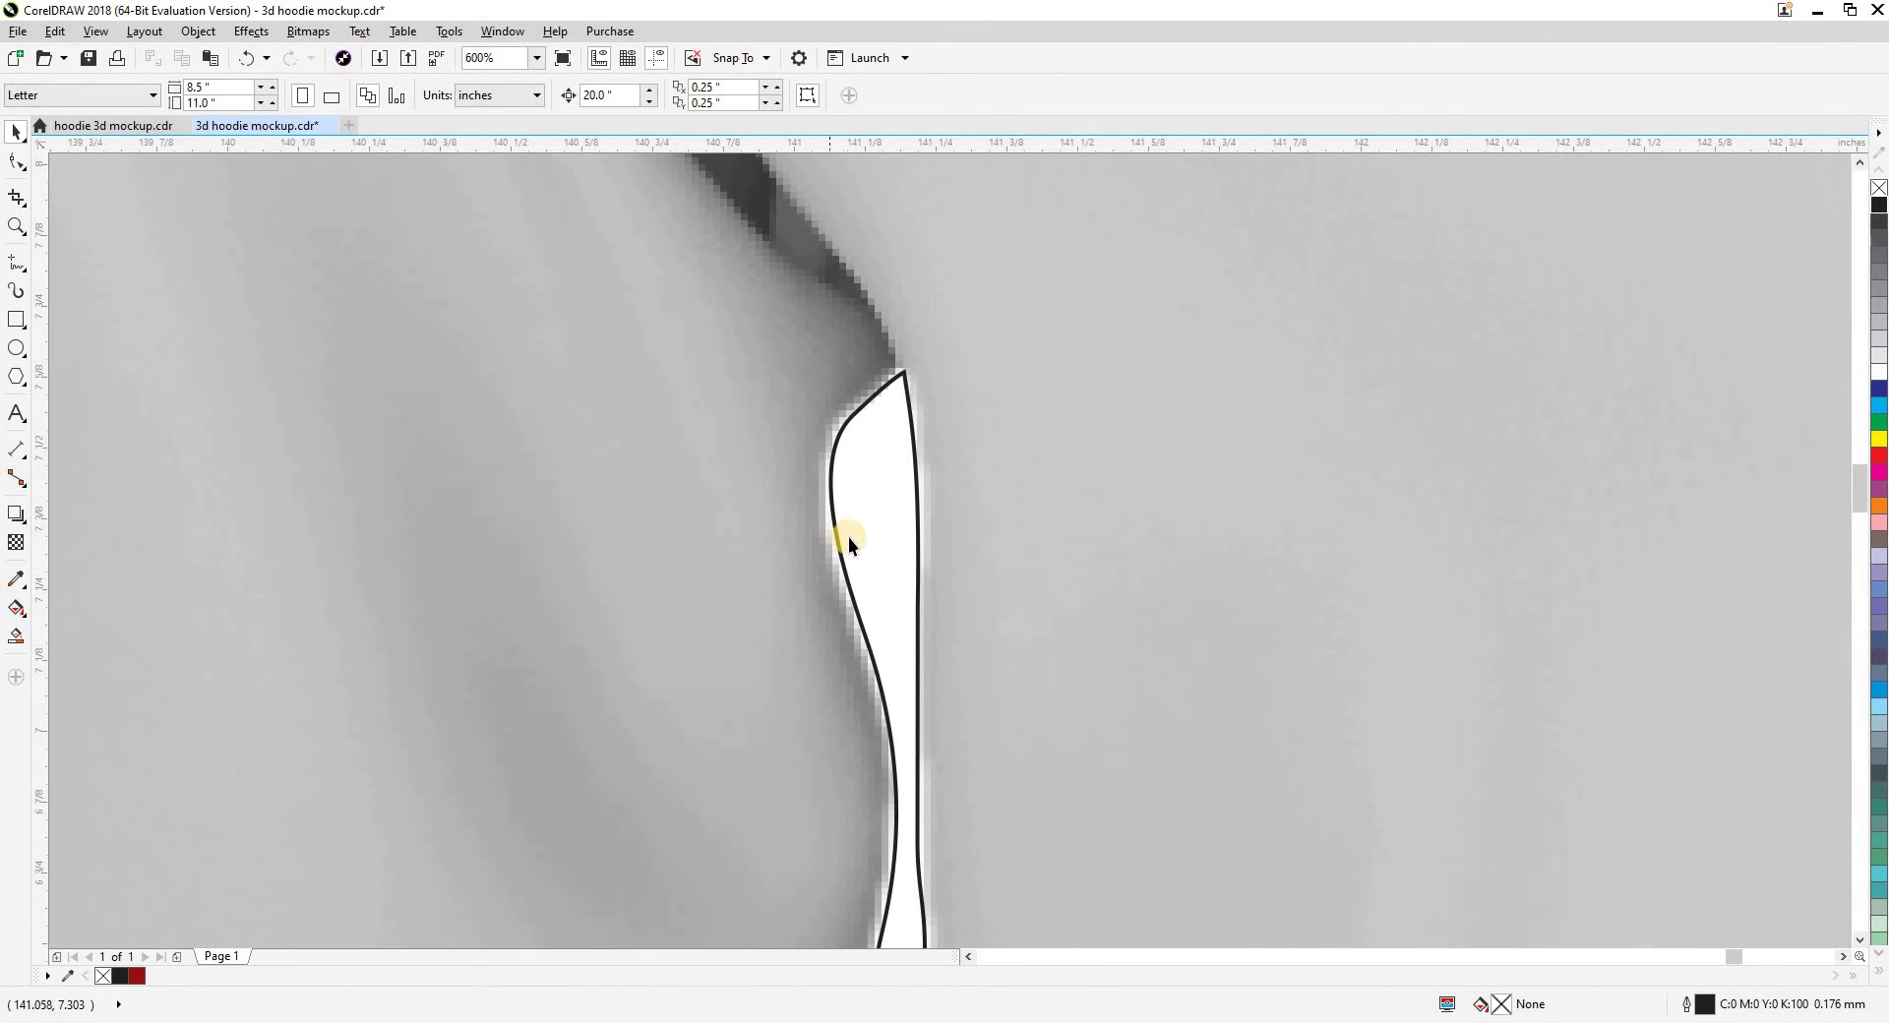
pyautogui.click(765, 552)
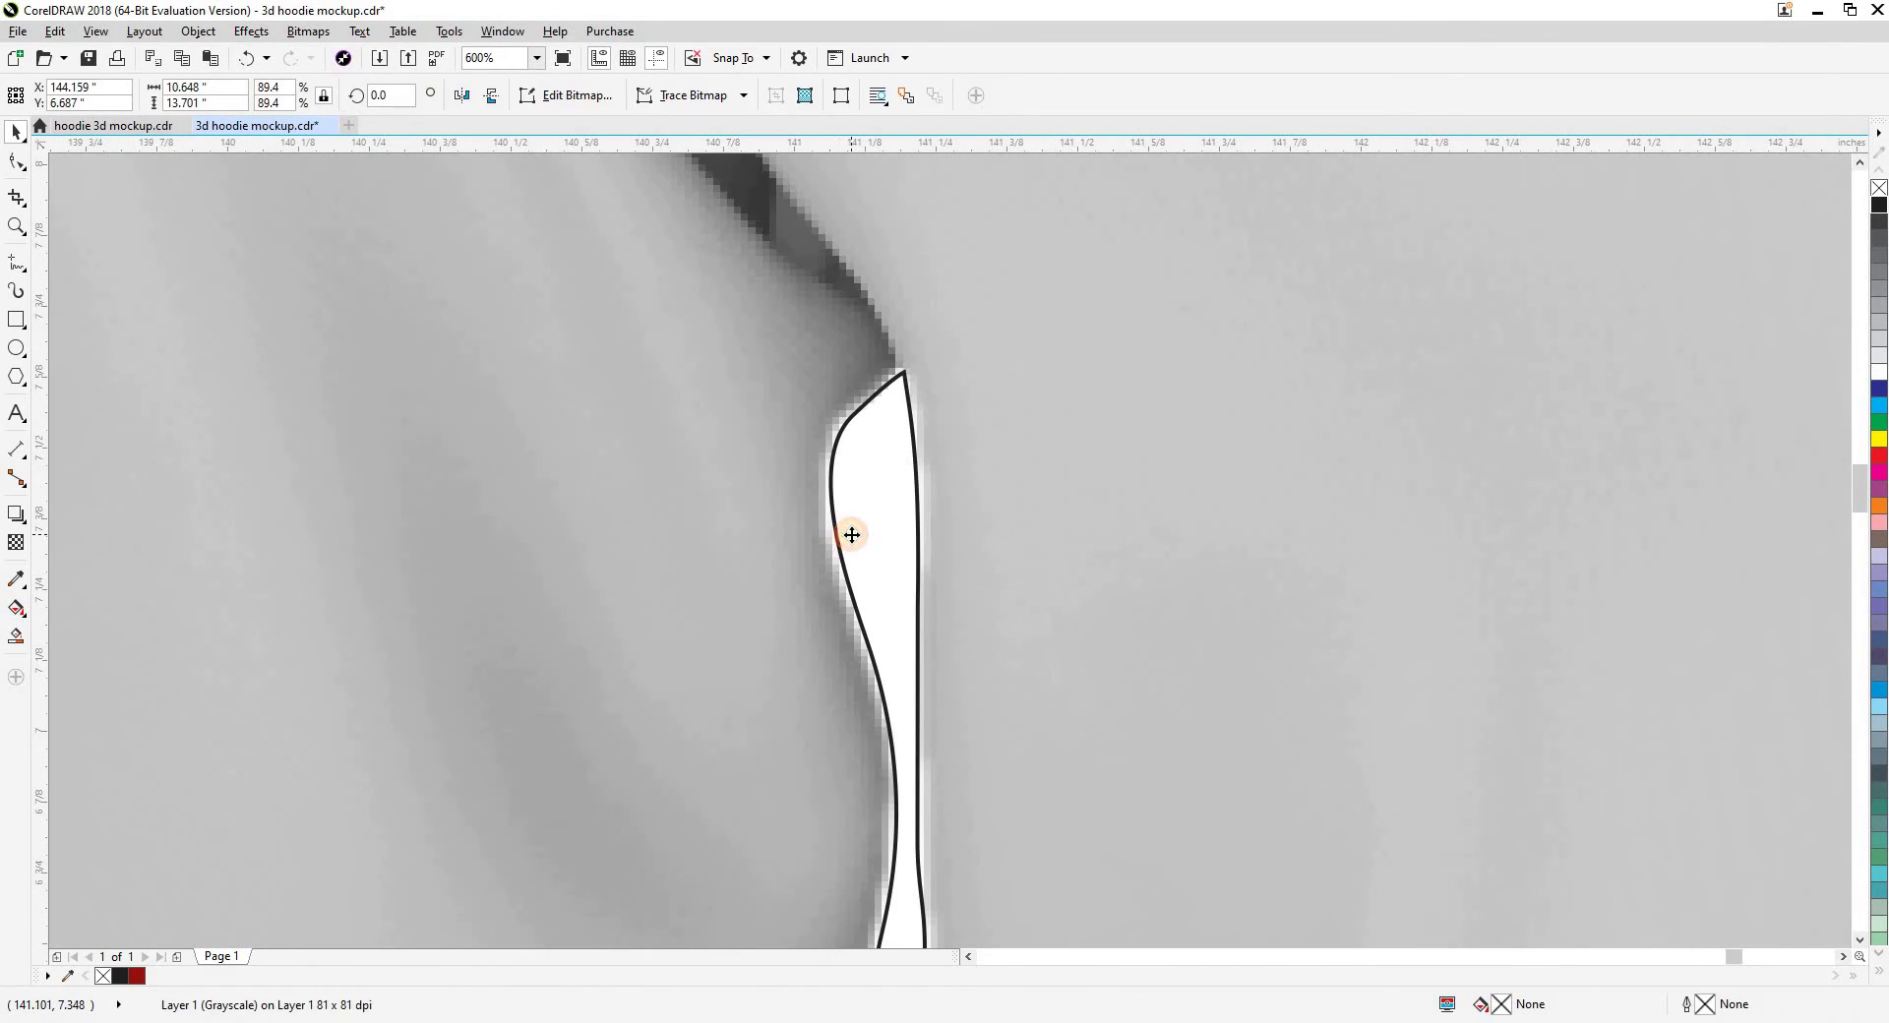
pyautogui.click(836, 454)
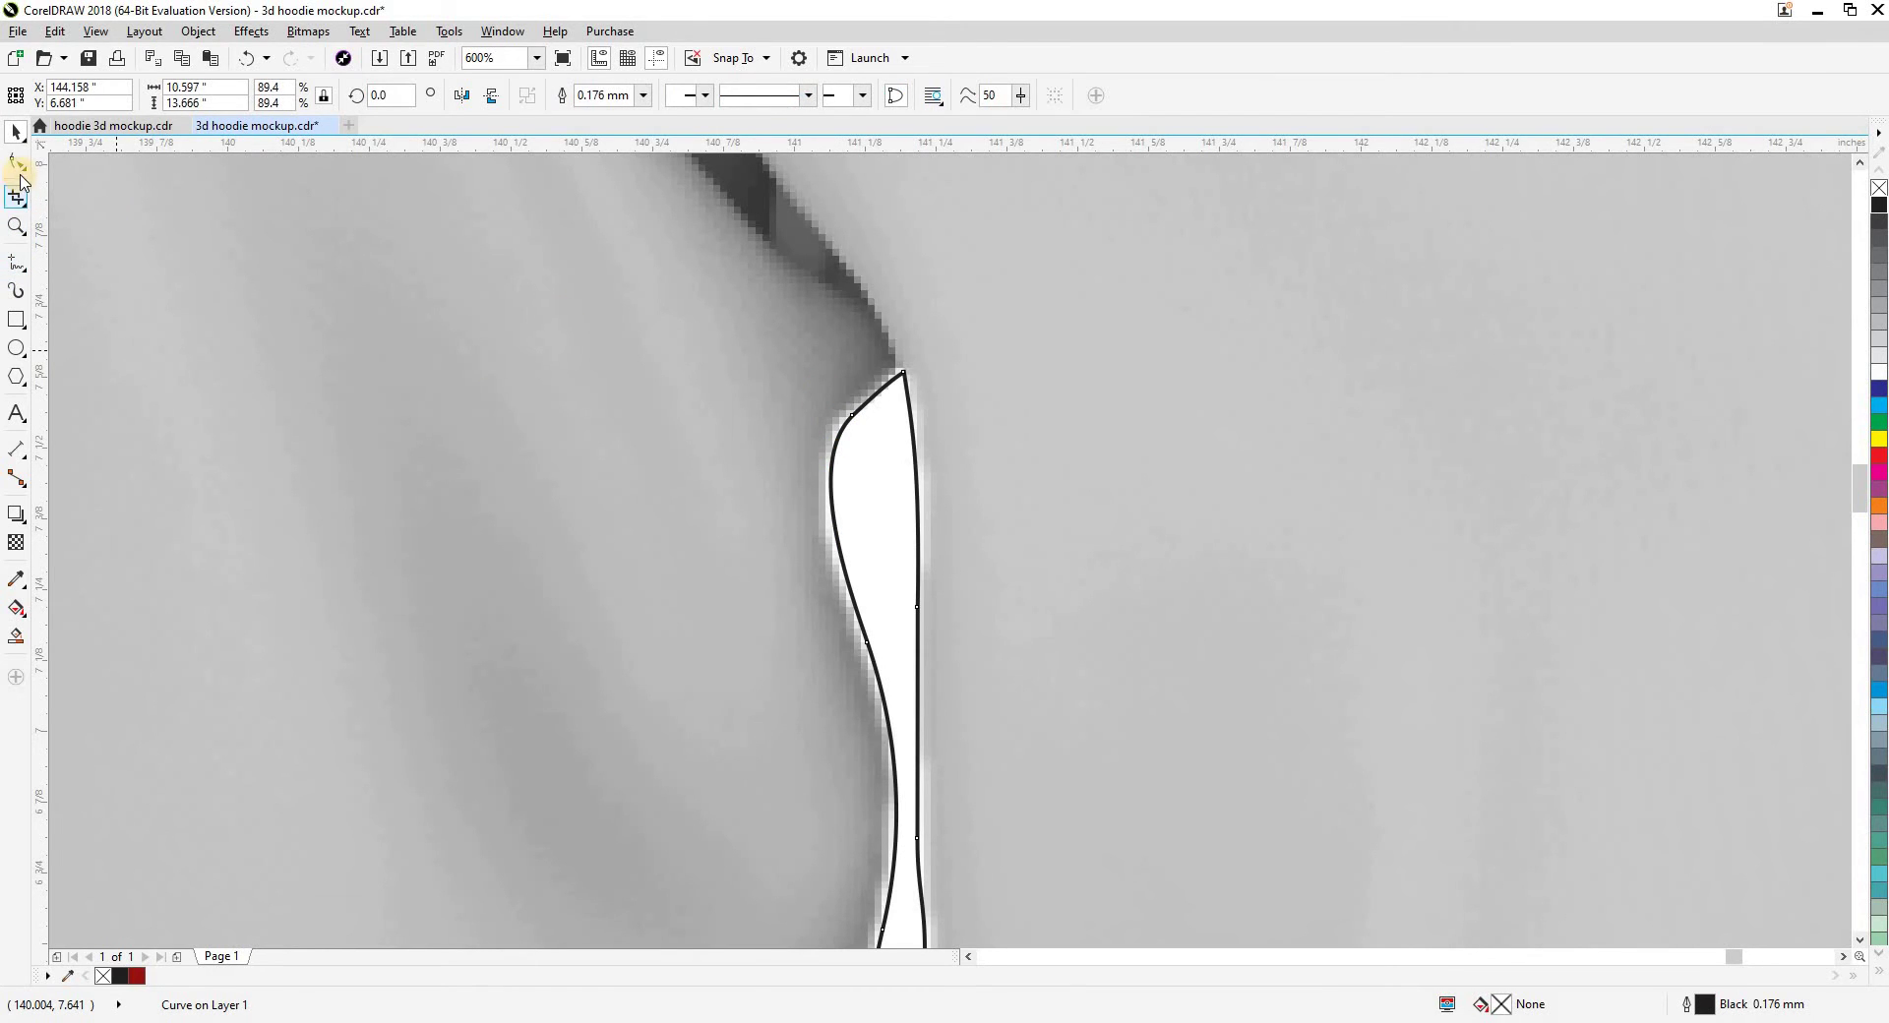
pyautogui.click(16, 160)
pyautogui.scroll(4, 876, 600)
pyautogui.scroll(4, 876, 599)
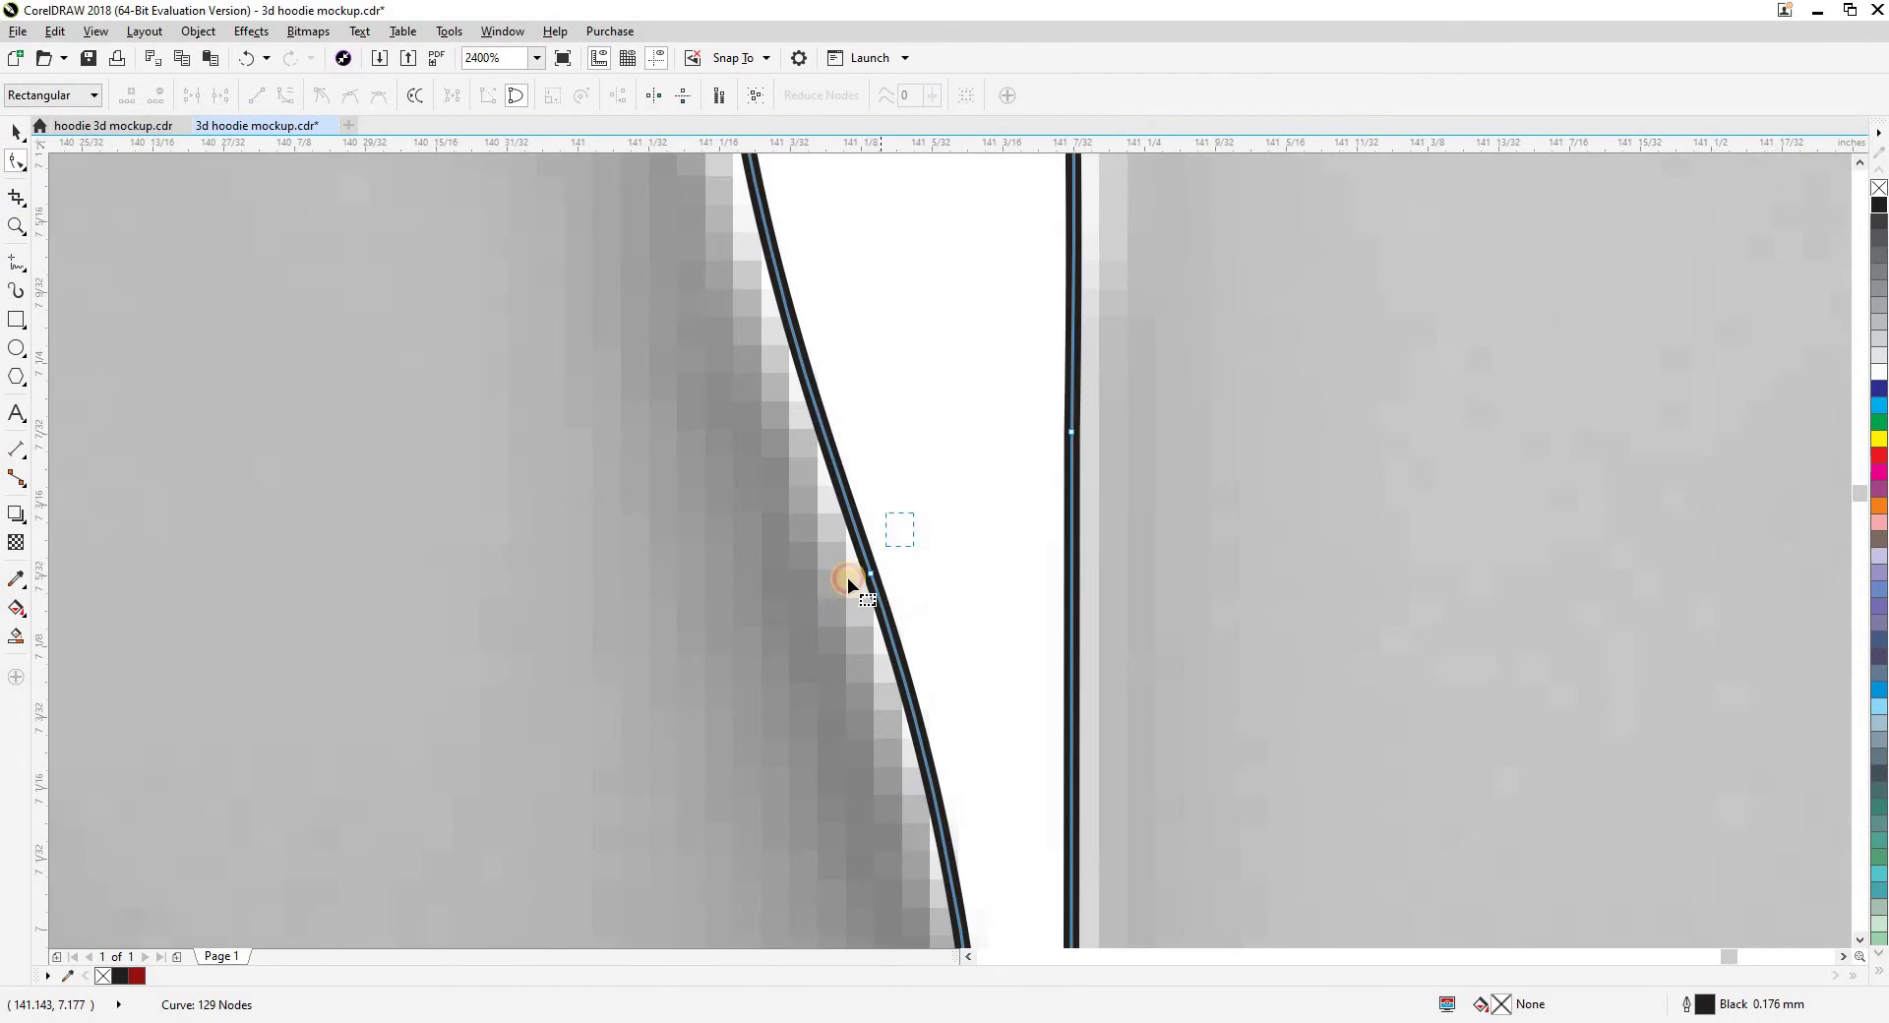
pyautogui.click(860, 595)
pyautogui.scroll(-5, 885, 800)
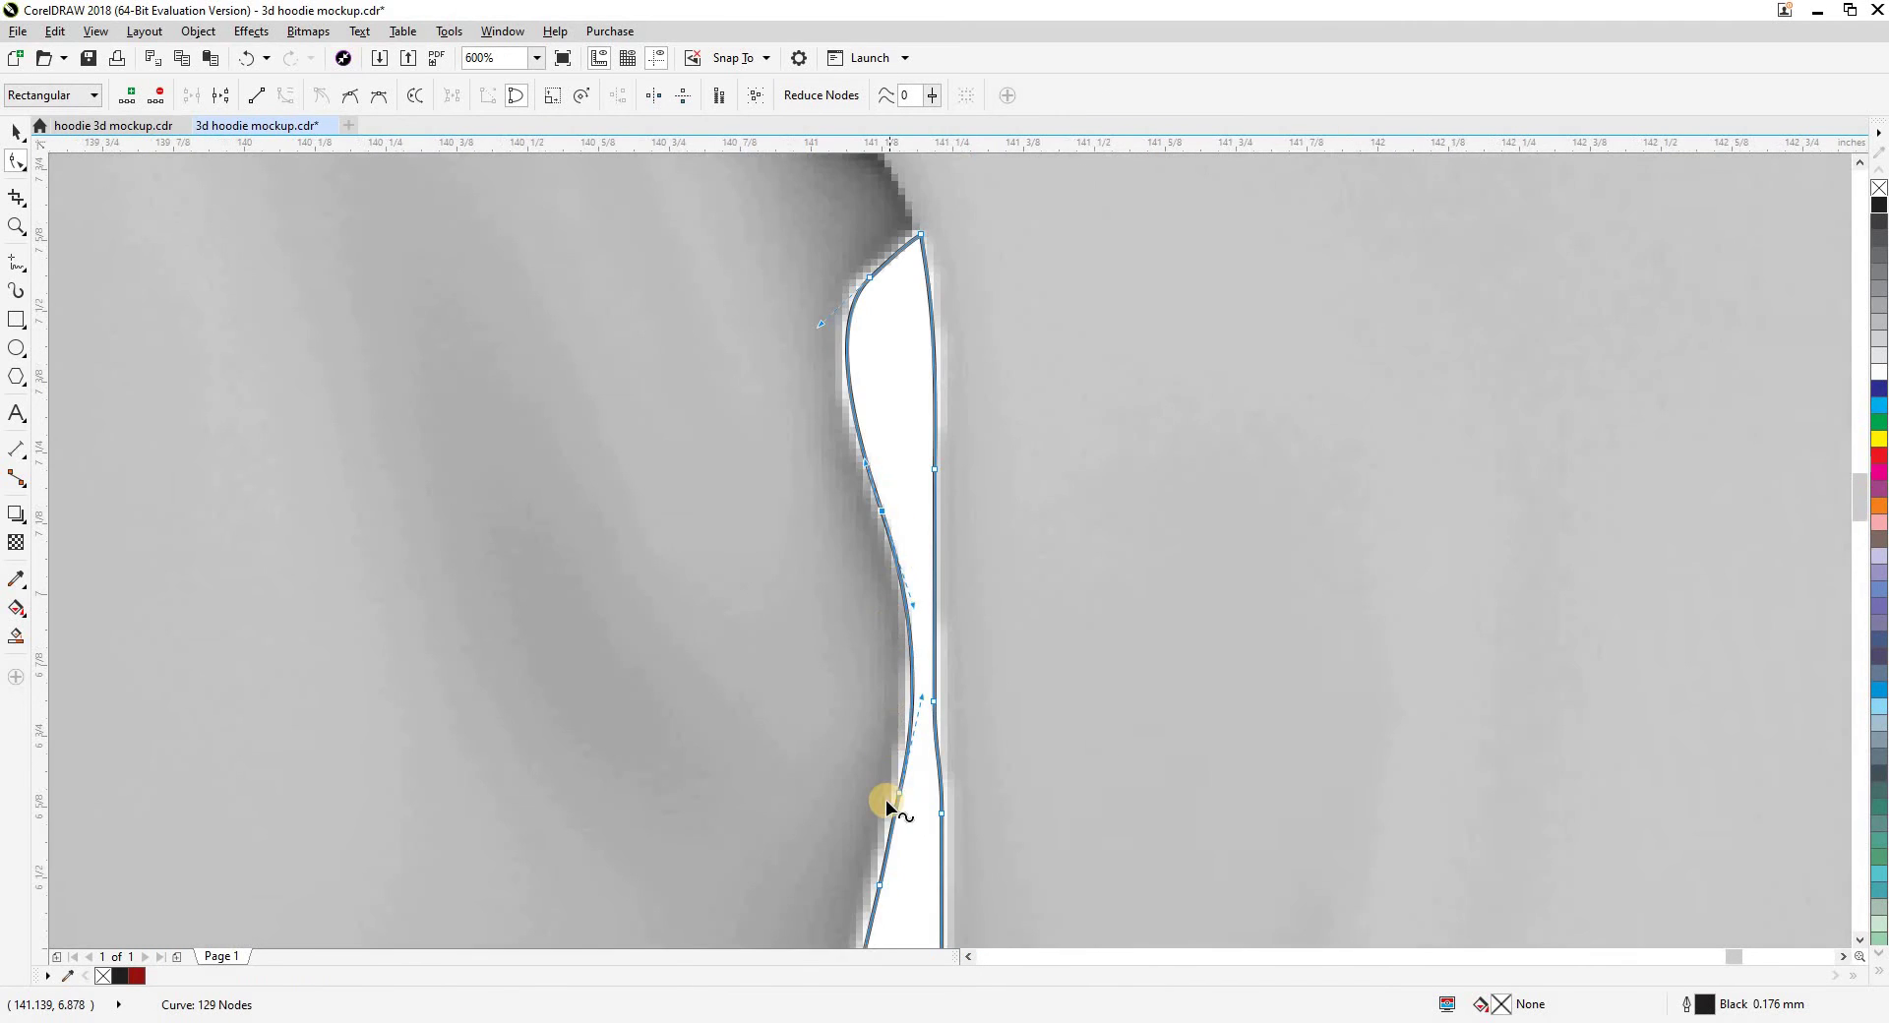
# Delete two surplus outline nodes along the inner left sleeve edge below the armpit gap and deselect the outline
pyautogui.scroll(3, 890, 683)
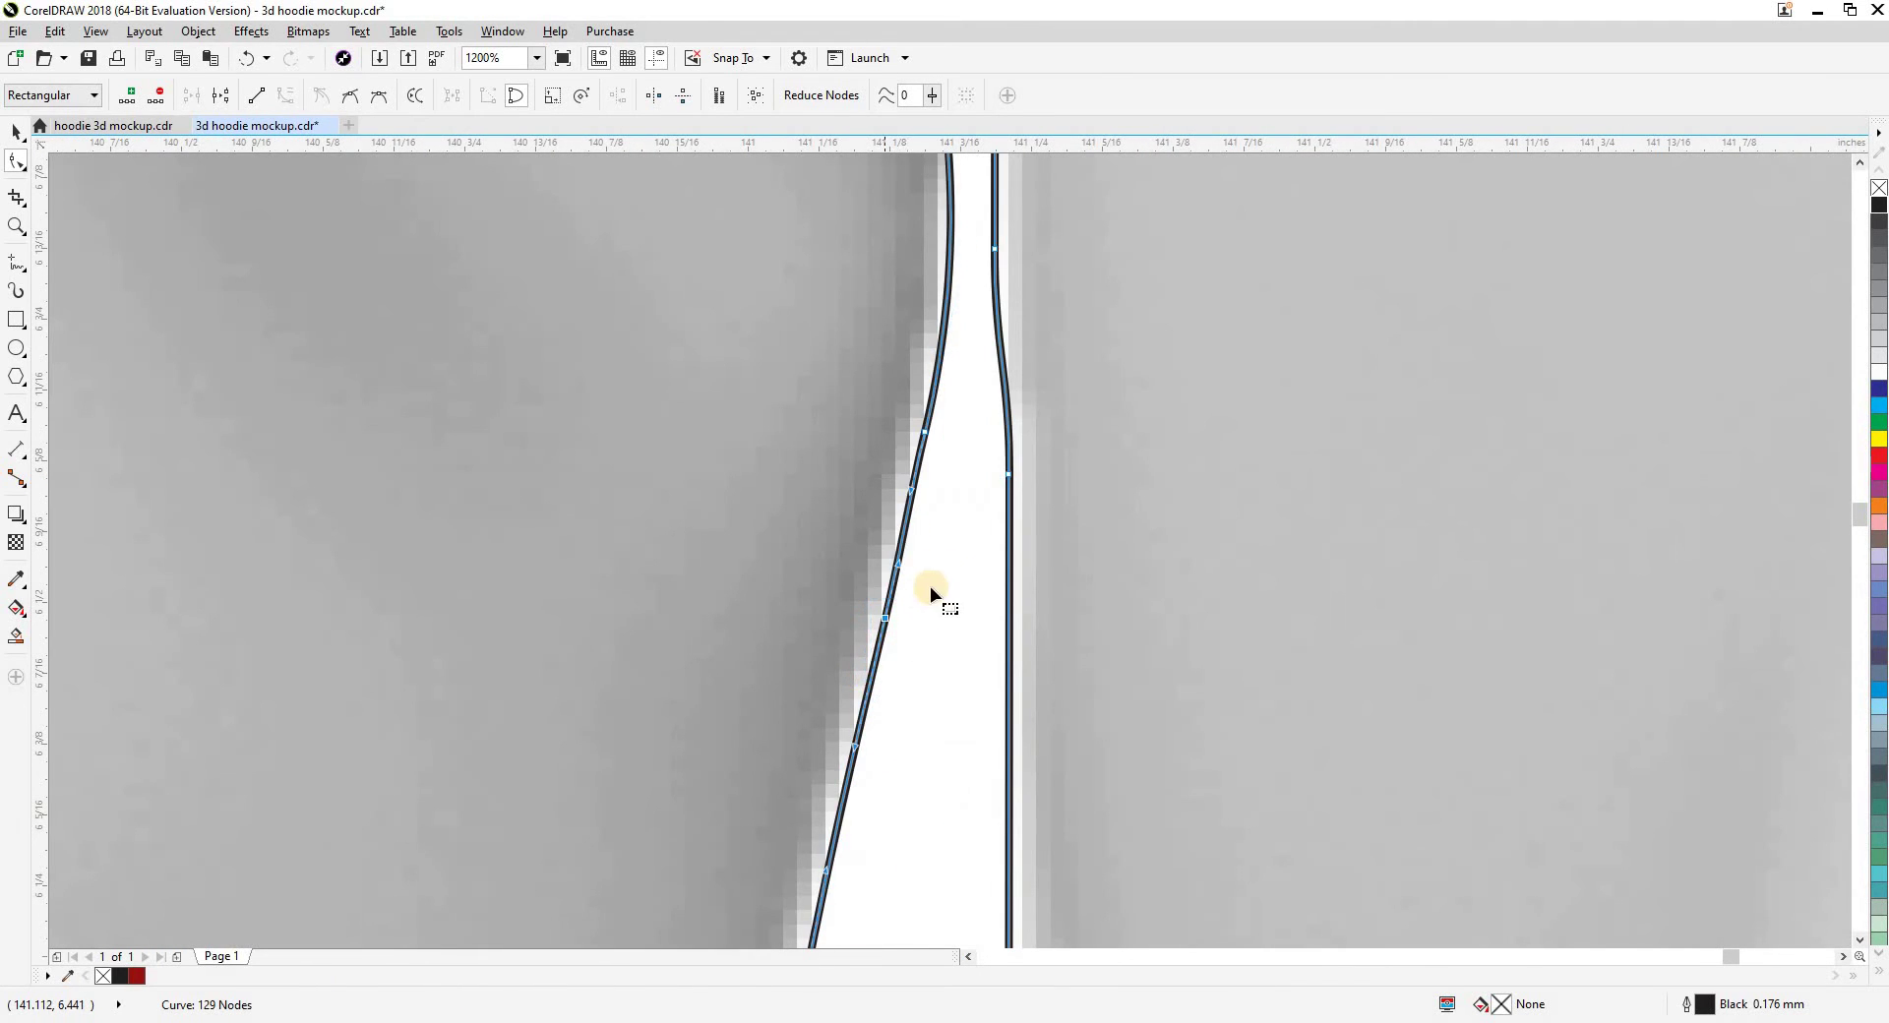
pyautogui.press('Delete')
pyautogui.moveTo(986, 465); pyautogui.dragTo(958, 618)
pyautogui.press('Delete')
pyautogui.scroll(-2, 1020, 523)
pyautogui.hotkey('ctrl', 'z')
pyautogui.scroll(2, 977, 654)
pyautogui.press('Delete')
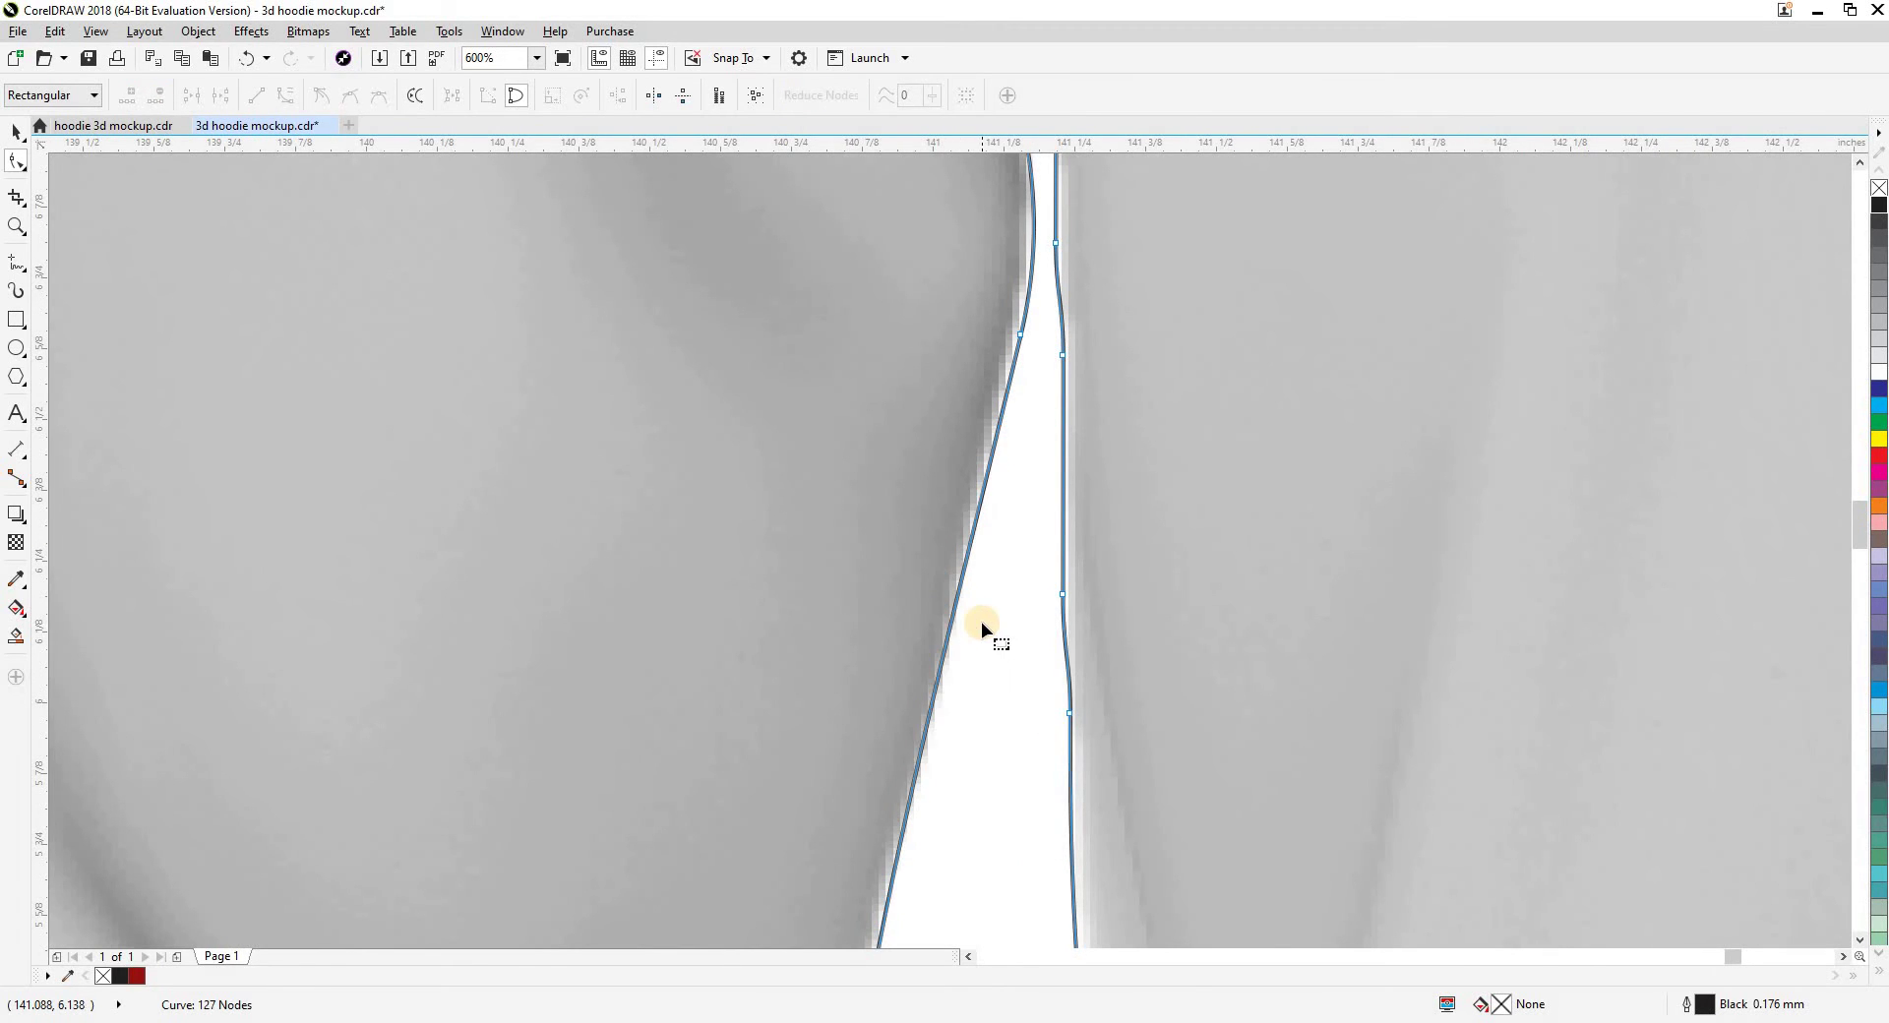
pyautogui.scroll(-8, 982, 622)
pyautogui.scroll(-1, 982, 622)
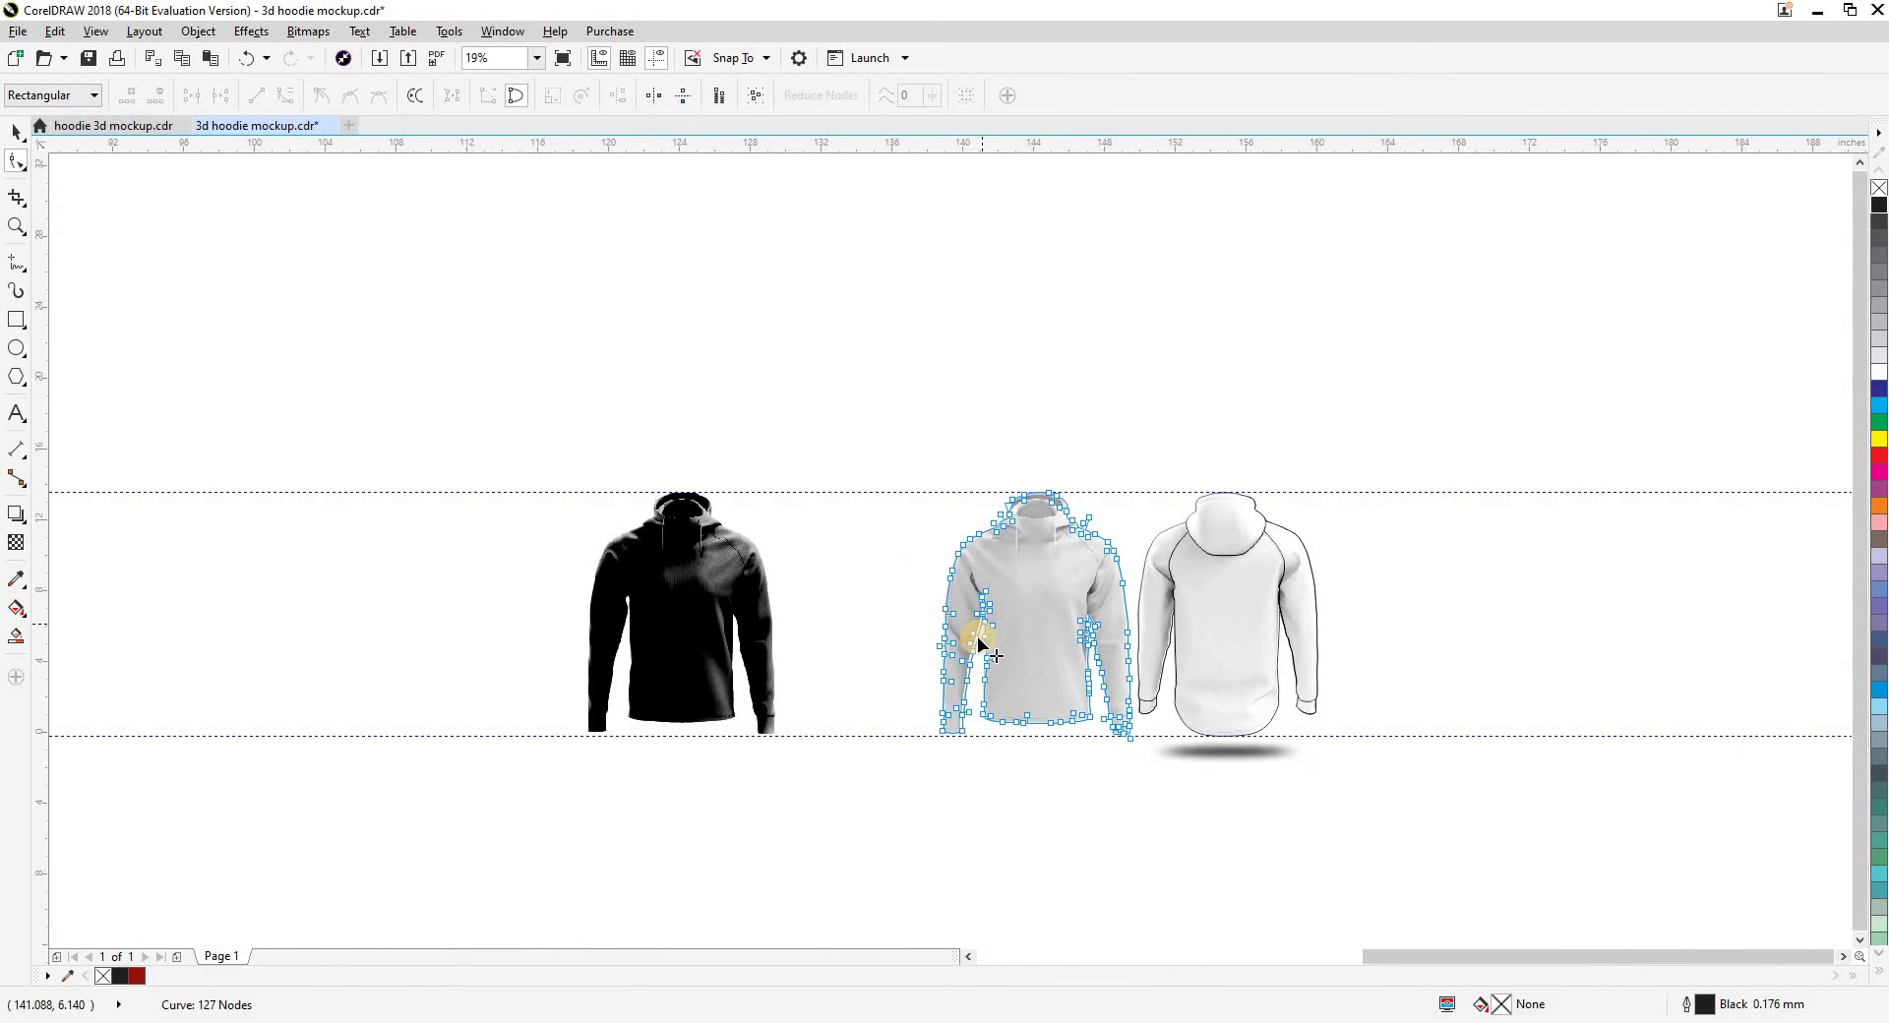
pyautogui.scroll(1, 1002, 669)
pyautogui.press('space')
pyautogui.moveTo(953, 587); pyautogui.dragTo(944, 669)
pyautogui.click(787, 563)
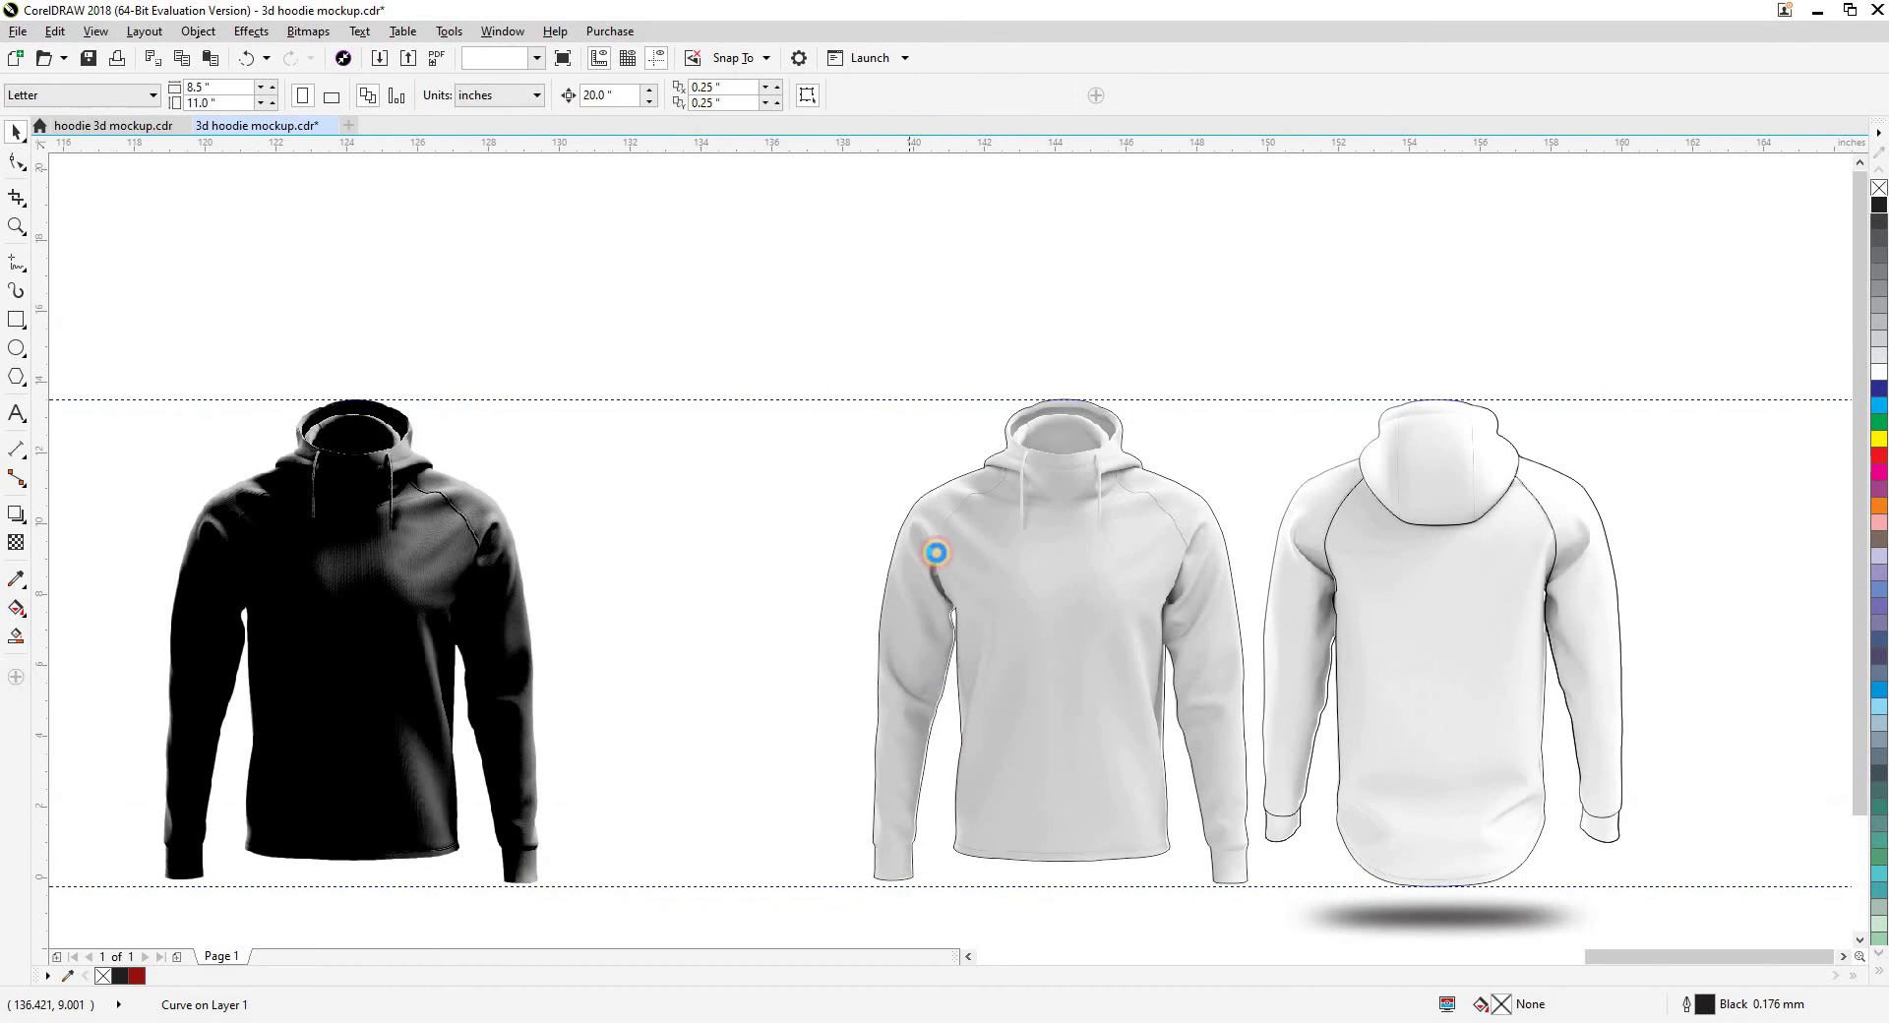
# Start a B-Spline curve in the white gap between the left sleeve and the body of the front hoodie
pyautogui.scroll(4, 956, 664)
pyautogui.click(17, 203)
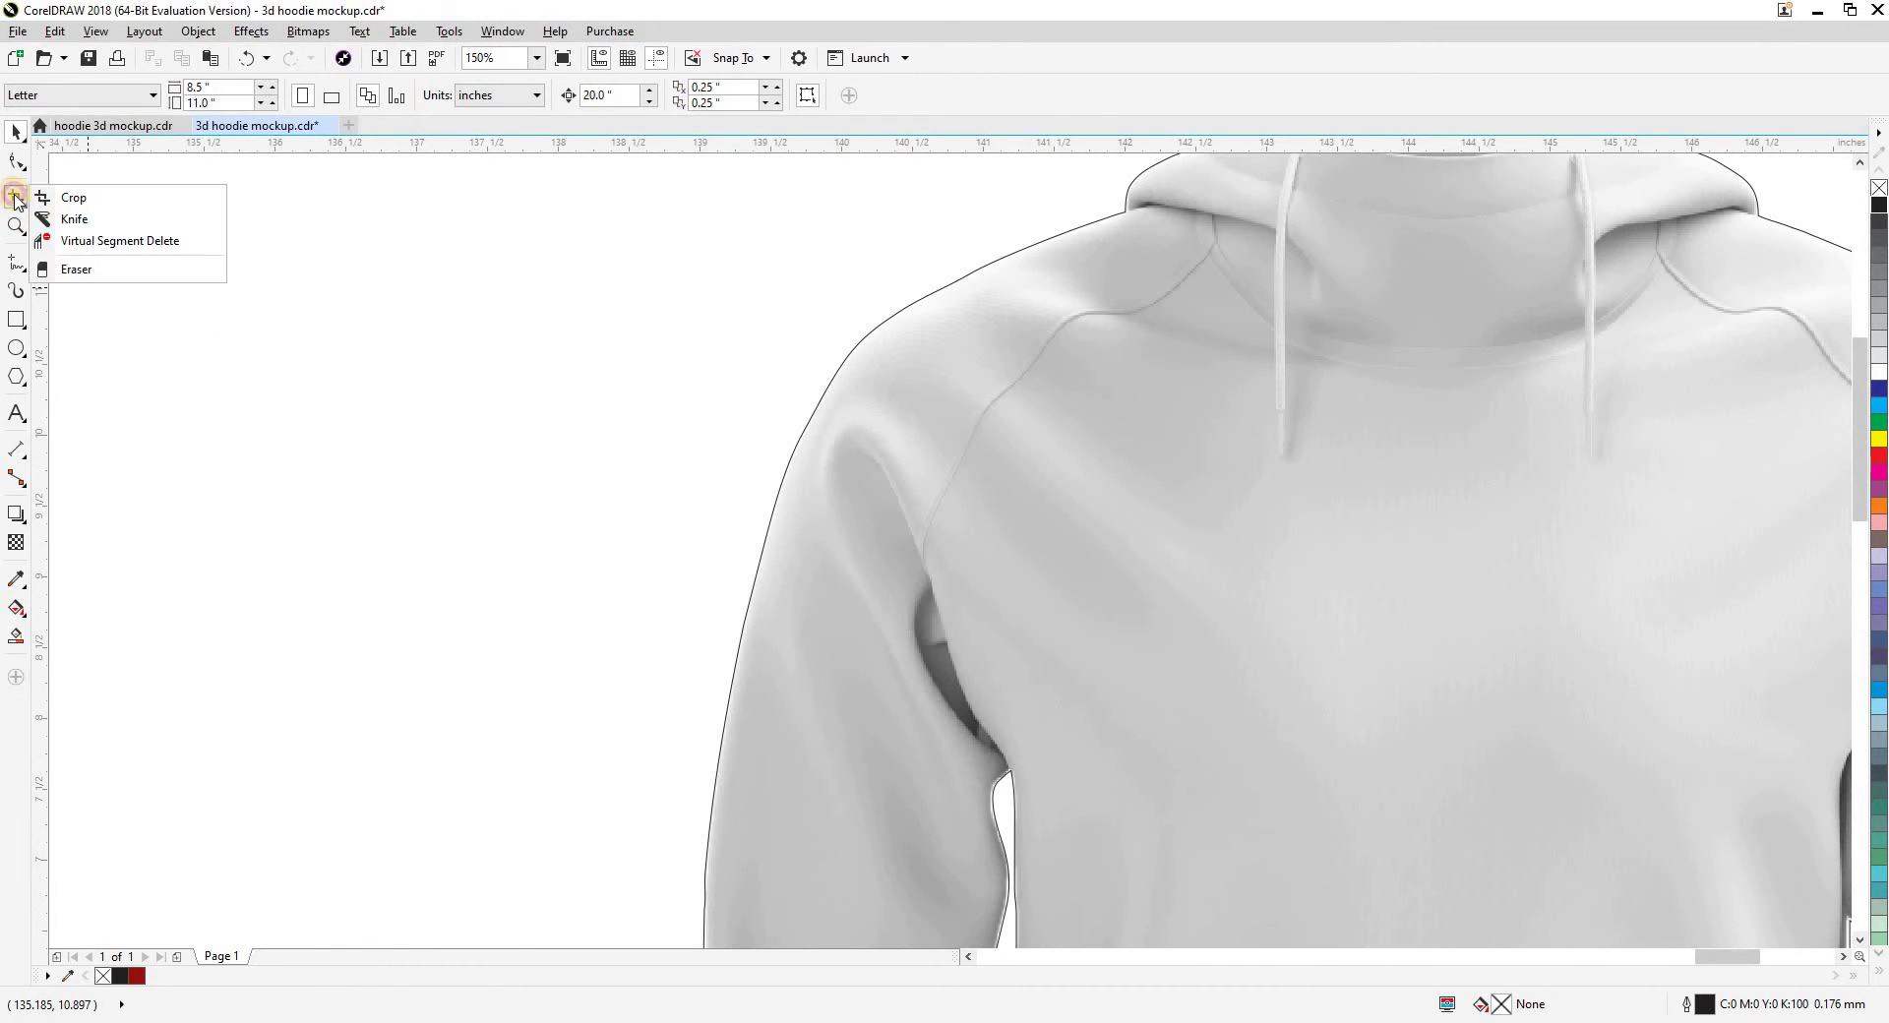
pyautogui.click(20, 168)
pyautogui.click(27, 274)
pyautogui.click(29, 278)
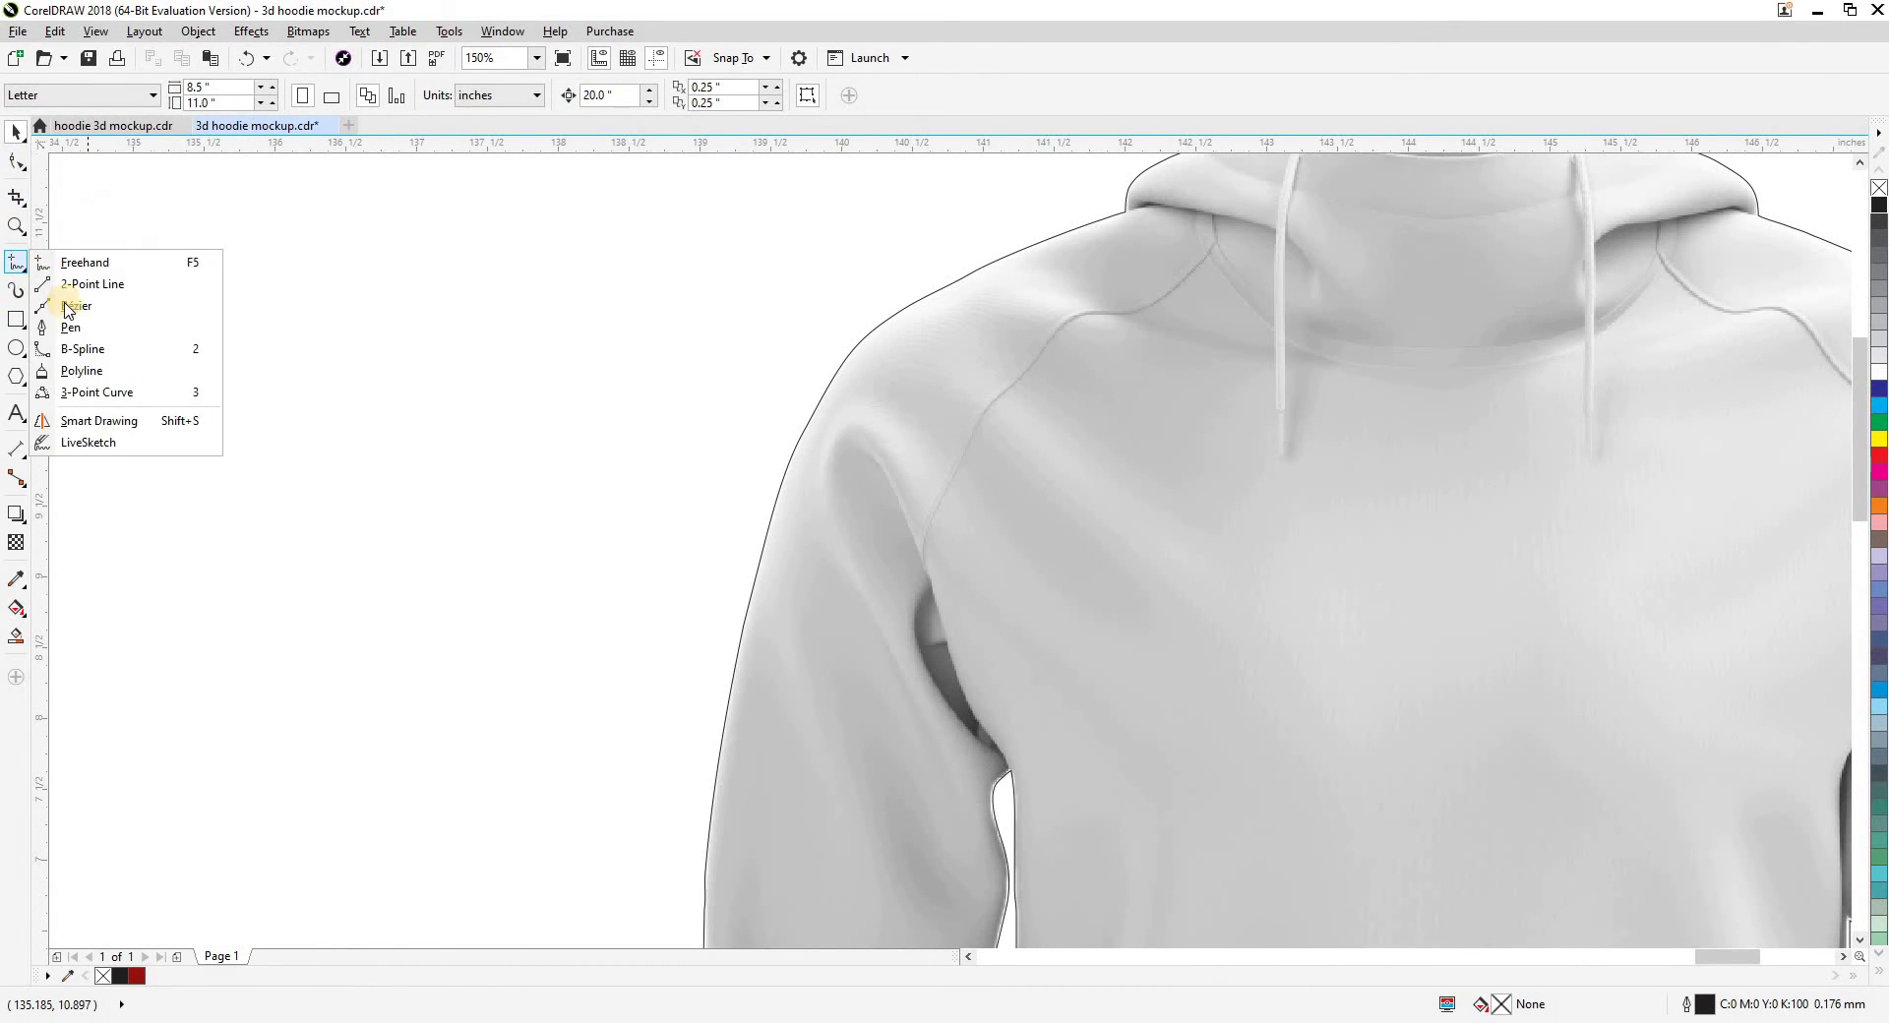
pyautogui.click(71, 343)
pyautogui.scroll(4, 981, 758)
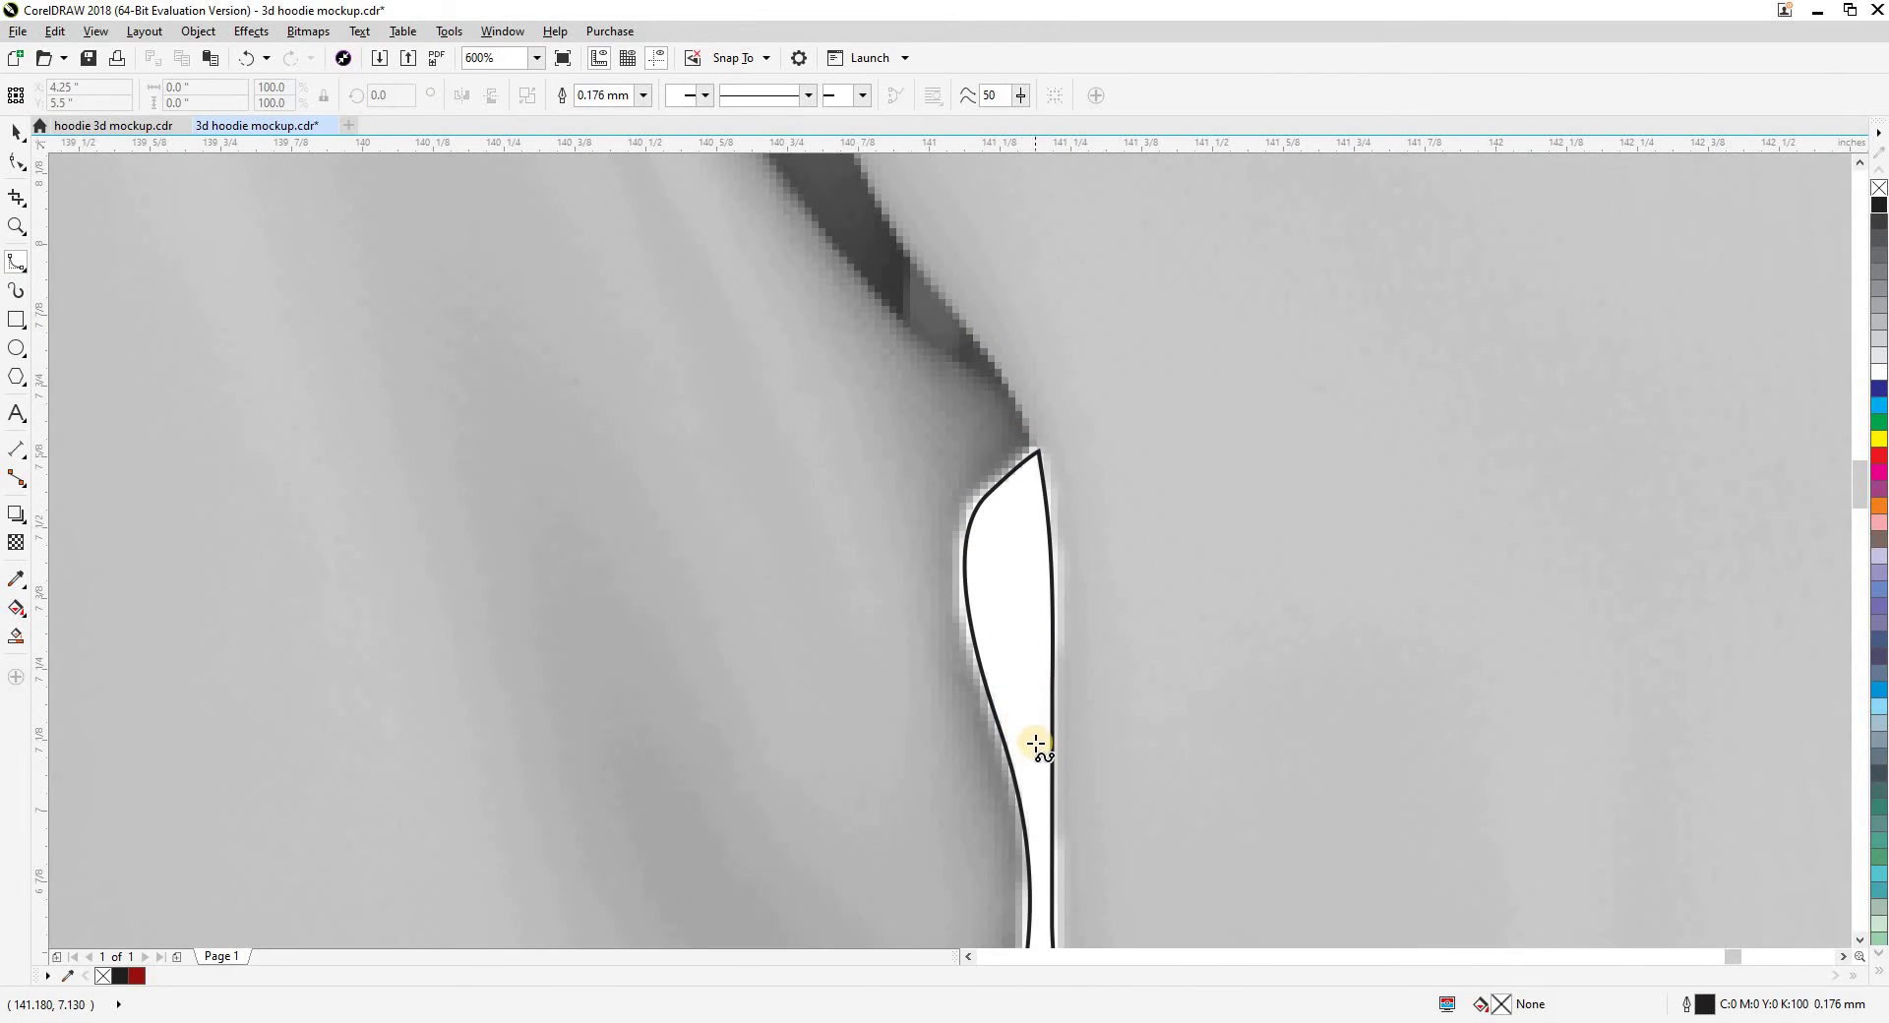
pyautogui.scroll(-4, 992, 763)
pyautogui.click(1014, 654)
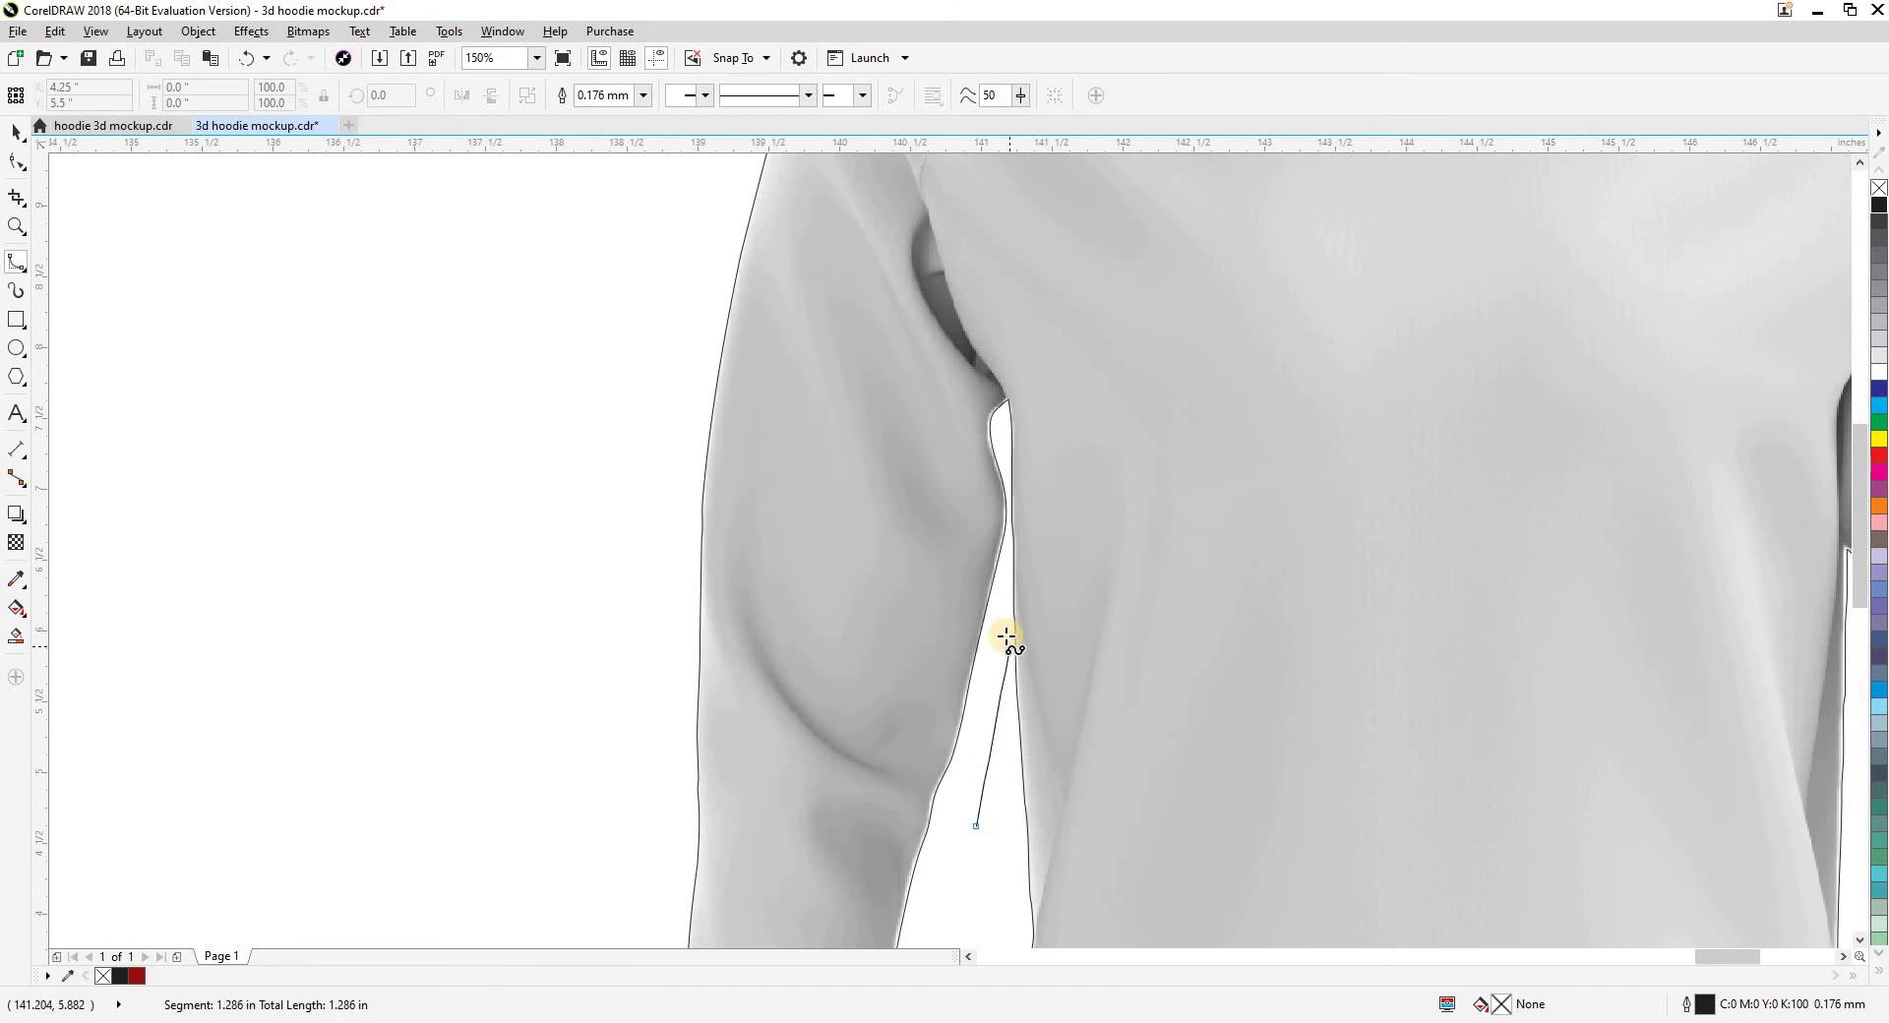
pyautogui.moveTo(1009, 505); pyautogui.dragTo(952, 717)
pyautogui.scroll(1, 953, 717)
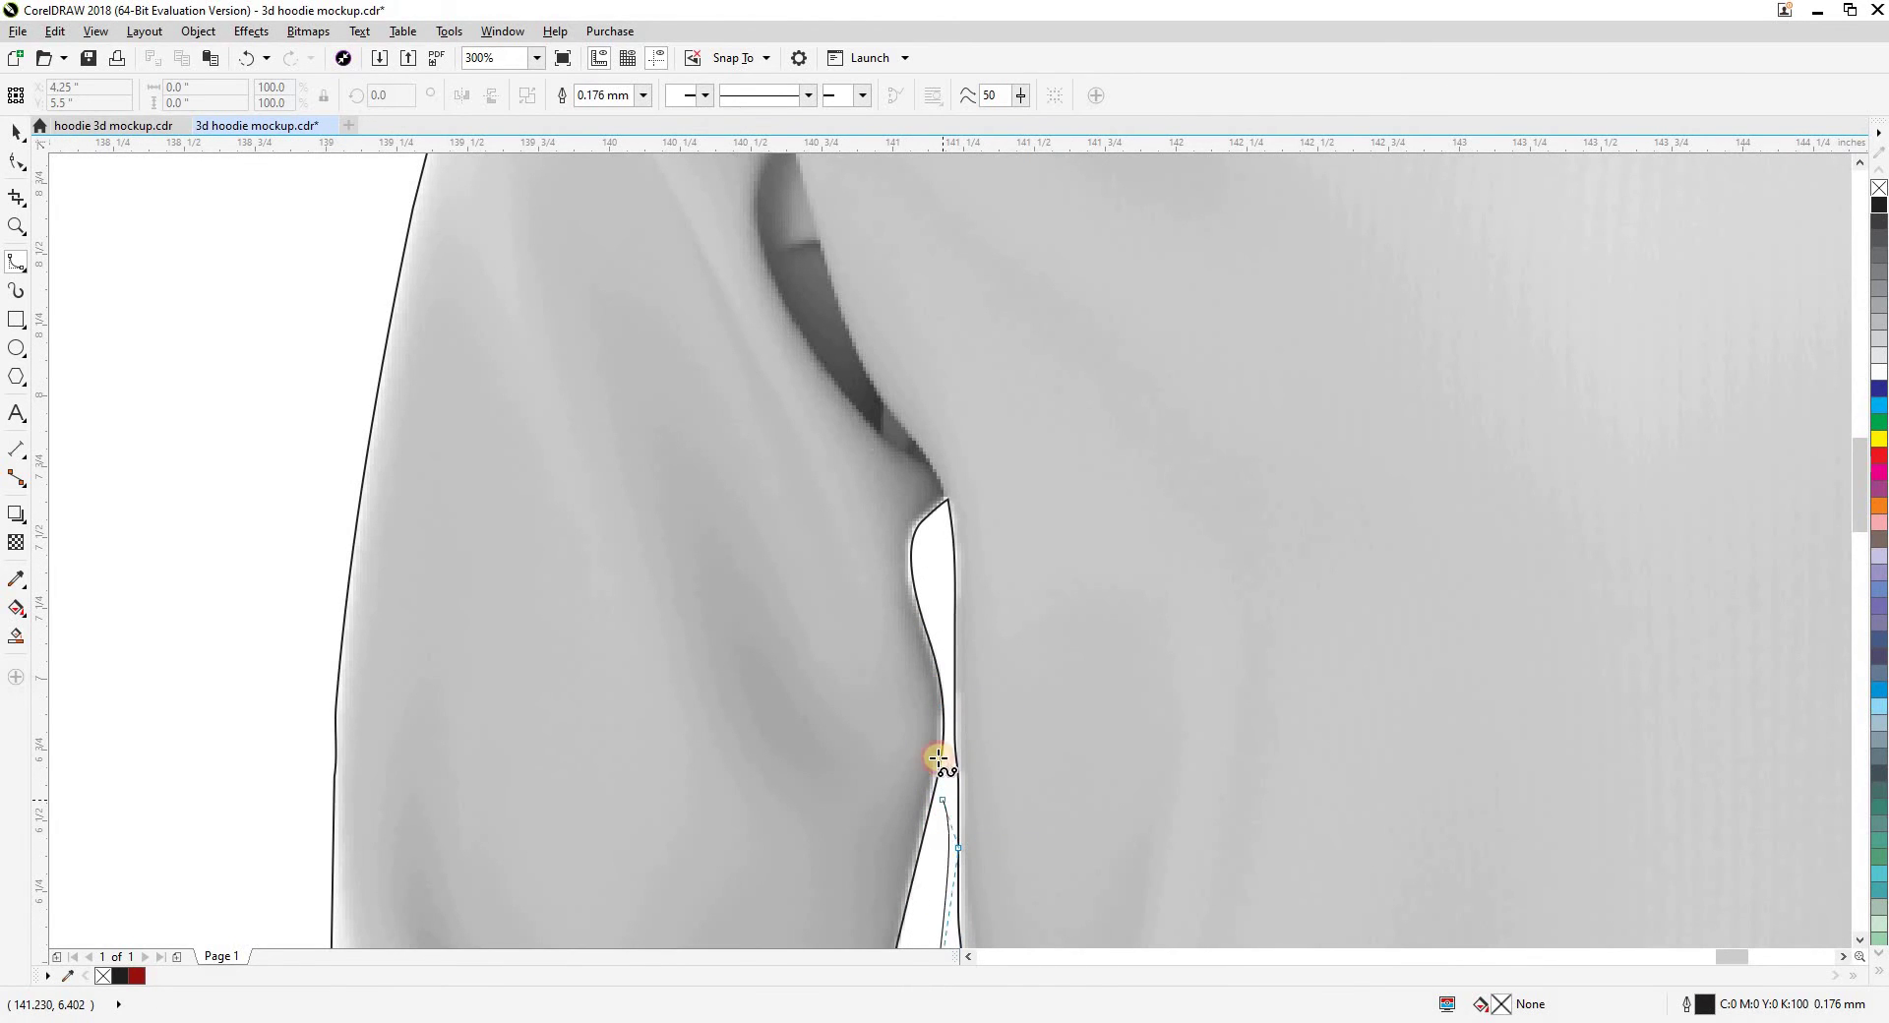
# Continue the B-Spline up through the narrow gap between sleeve and body to the armpit tip
pyautogui.scroll(3, 947, 760)
pyautogui.click(966, 563)
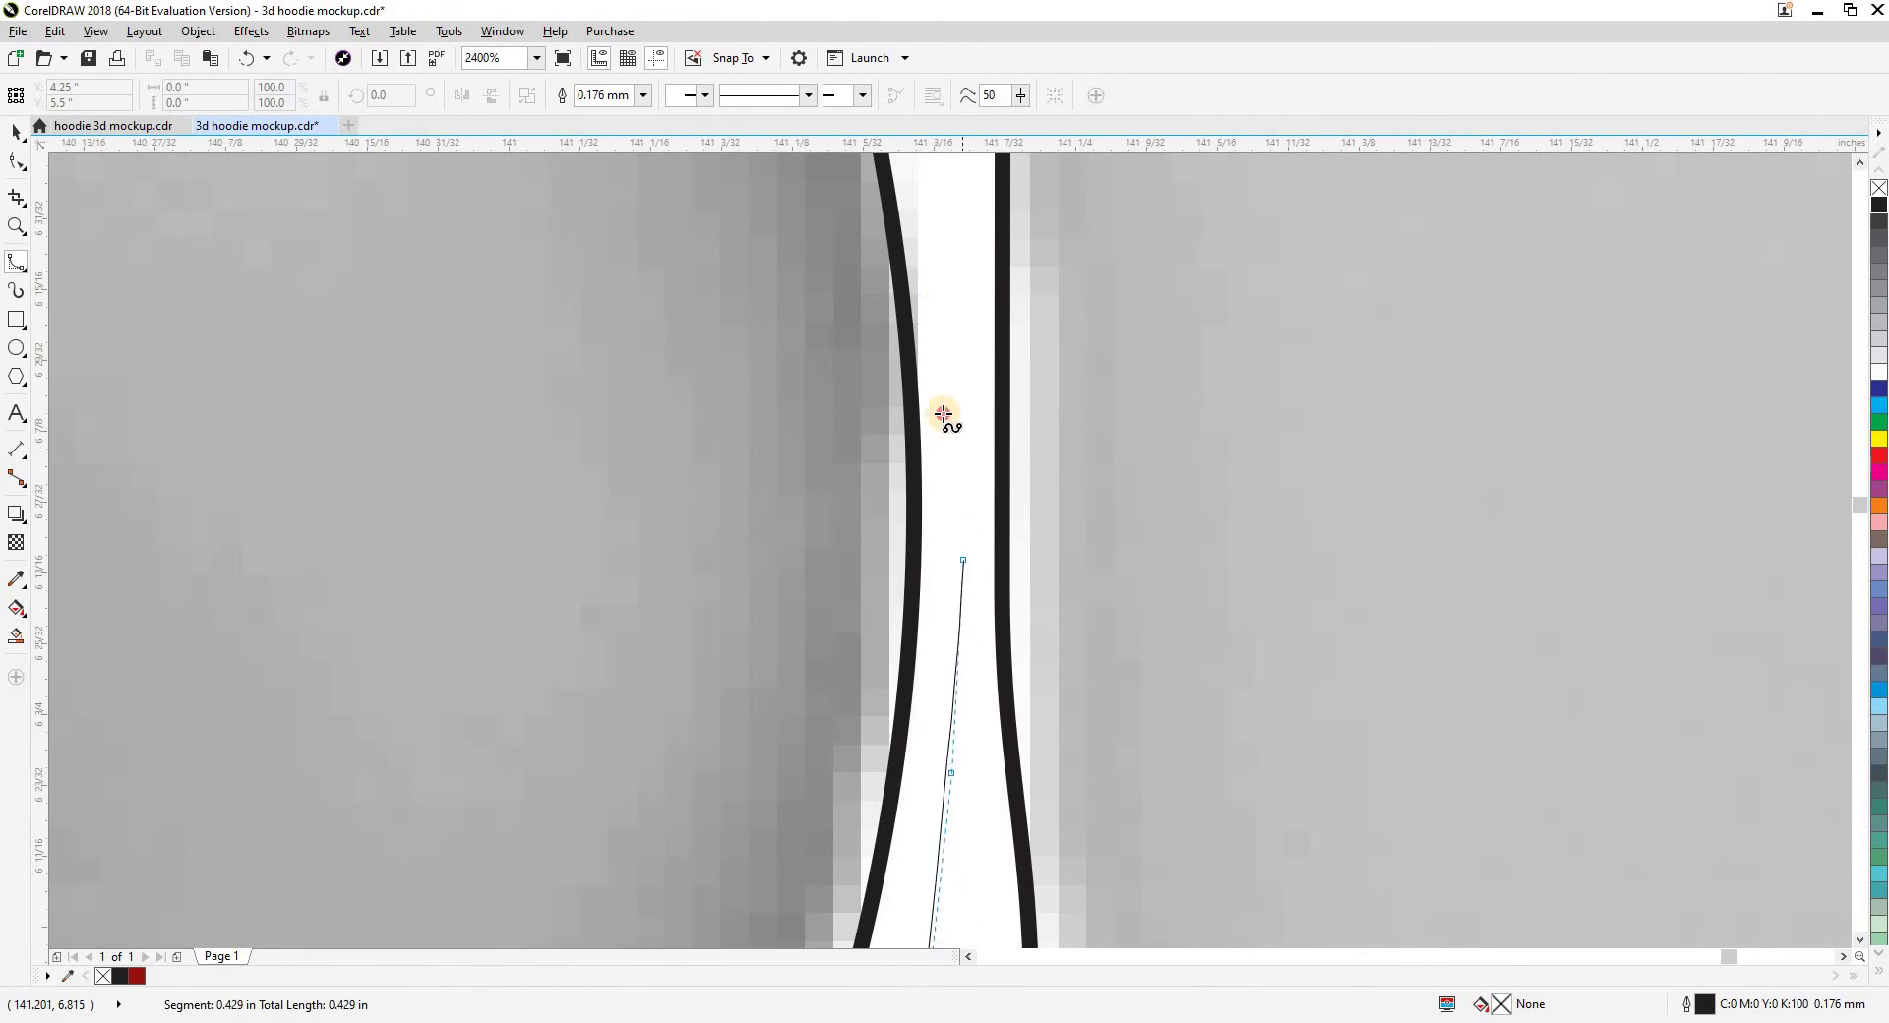
pyautogui.moveTo(940, 305); pyautogui.dragTo(899, 785)
pyautogui.scroll(-1, 897, 785)
pyautogui.click(887, 654)
pyautogui.scroll(-2, 900, 594)
pyautogui.moveTo(899, 532); pyautogui.dragTo(915, 764)
pyautogui.scroll(2, 915, 765)
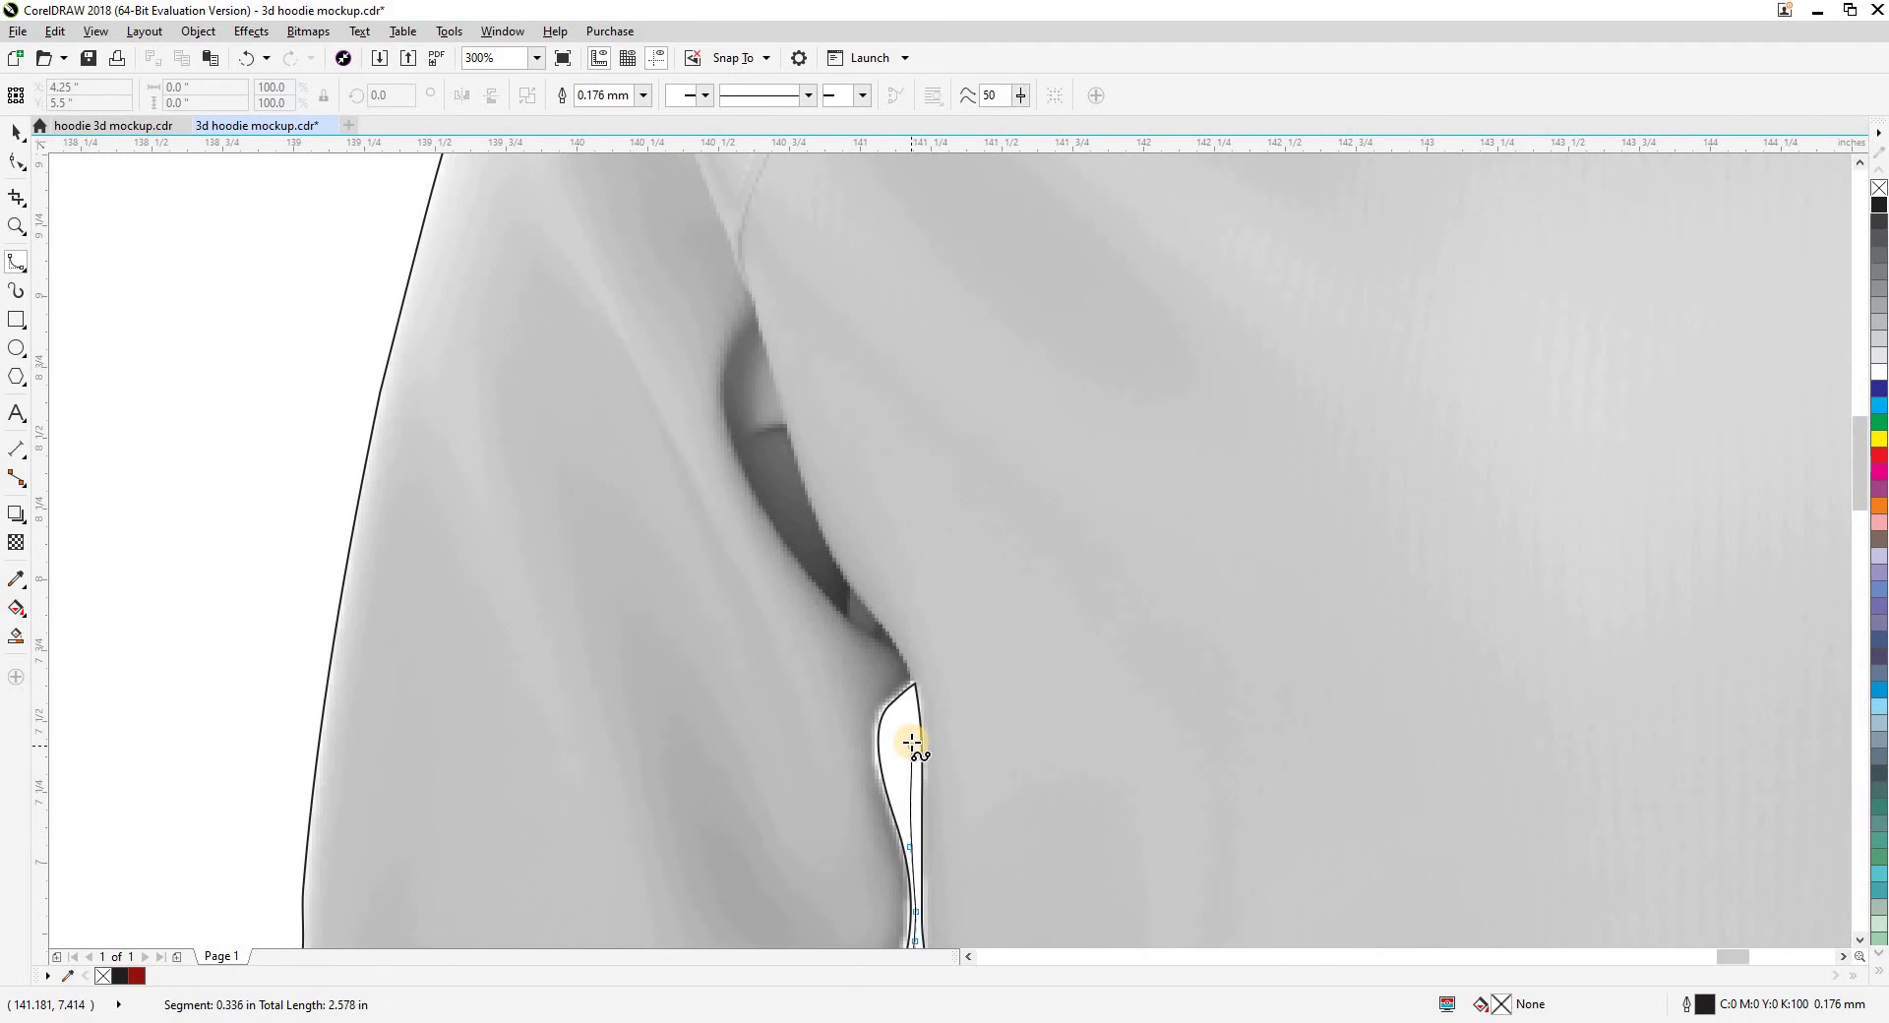
pyautogui.click(924, 554)
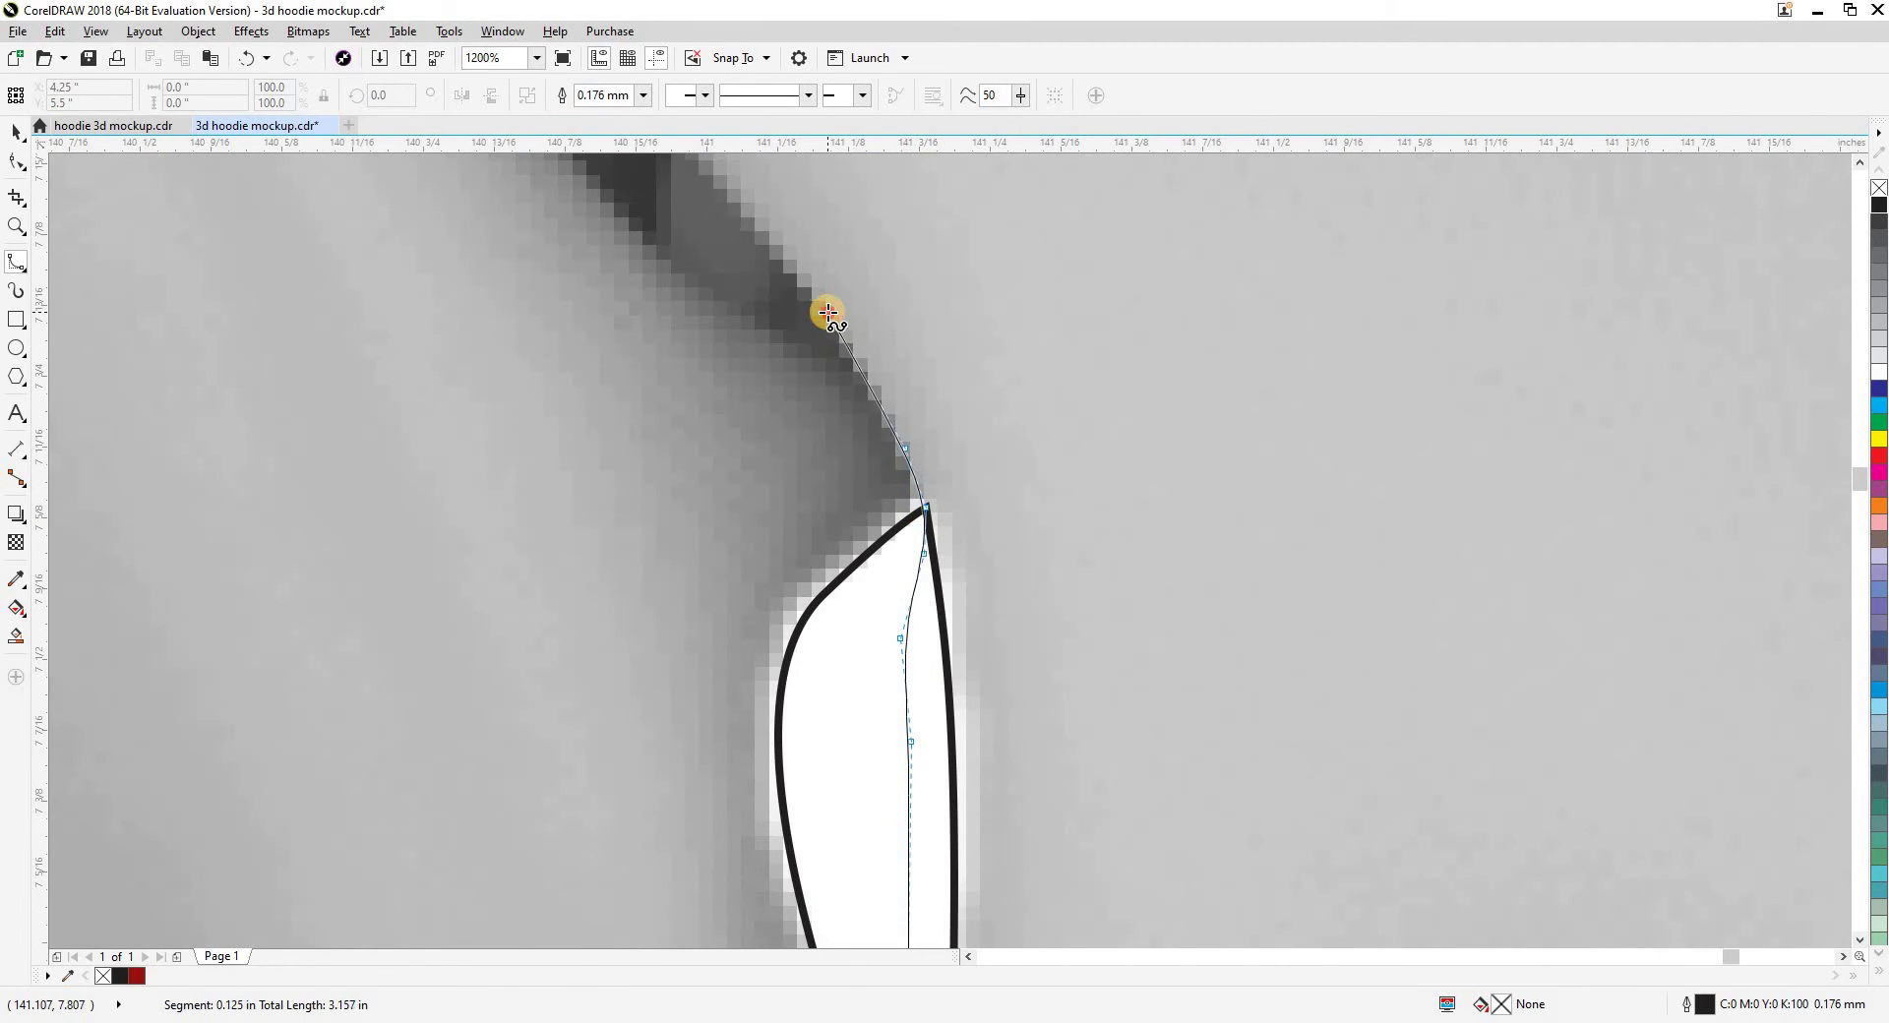
# Trace the B-Spline upward from the armpit tip along the body-side edge of the dark fold
pyautogui.scroll(-2, 925, 569)
pyautogui.scroll(1, 954, 700)
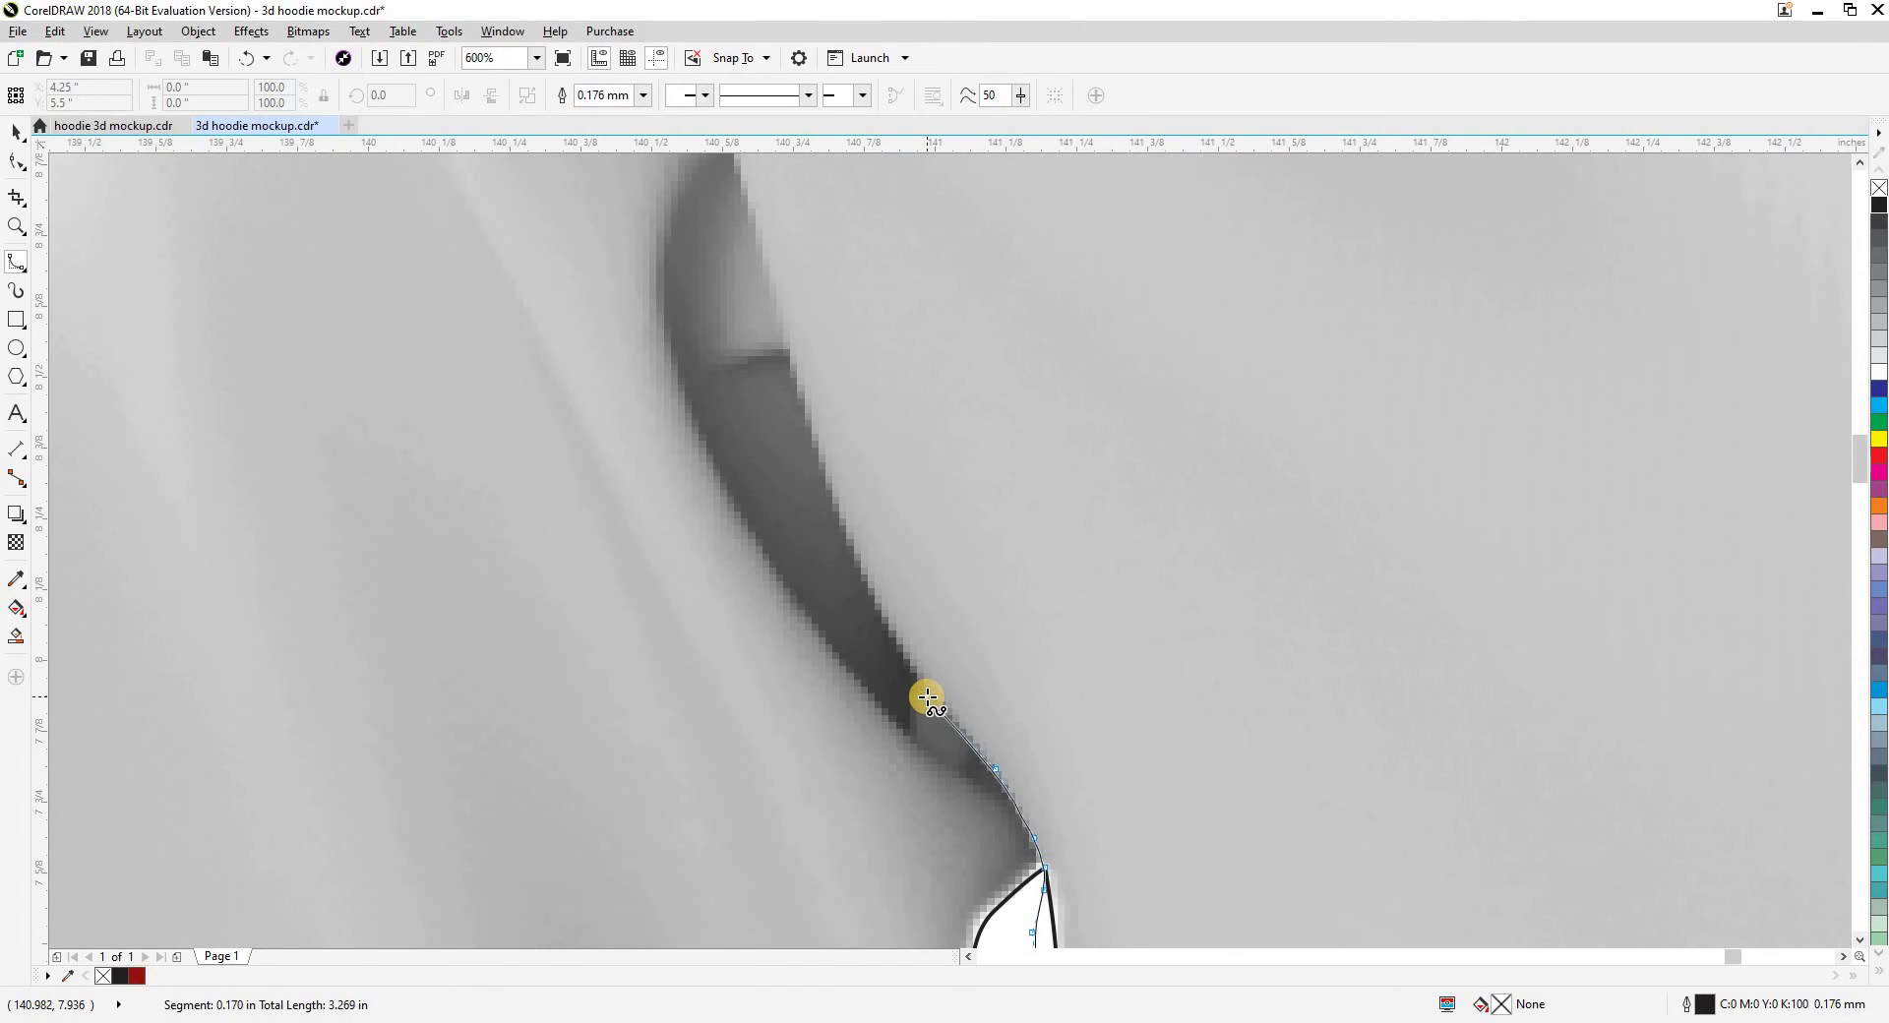
pyautogui.click(927, 691)
pyautogui.click(891, 630)
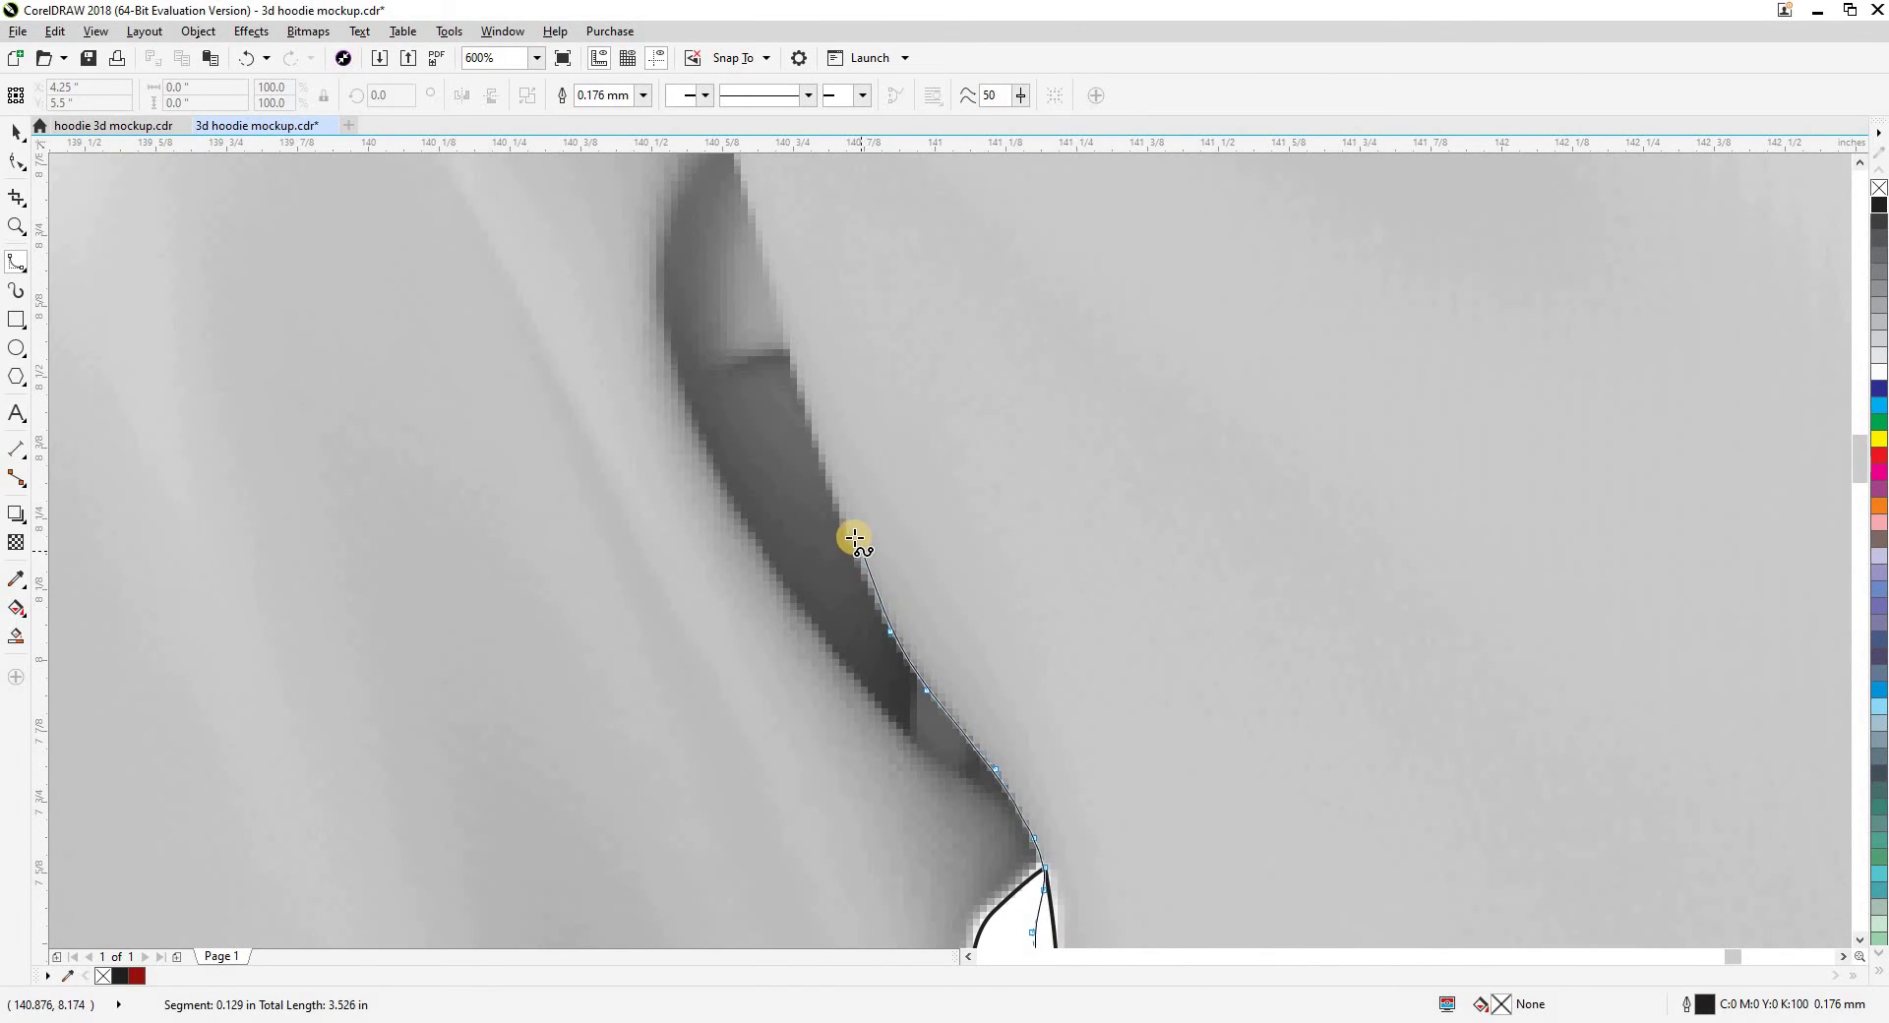
pyautogui.click(843, 523)
pyautogui.click(786, 346)
pyautogui.click(762, 270)
# Continue the B-Spline up the body-side edge of the dark fold and onto the lower end of the left sleeve seam
pyautogui.scroll(5, 846, 708)
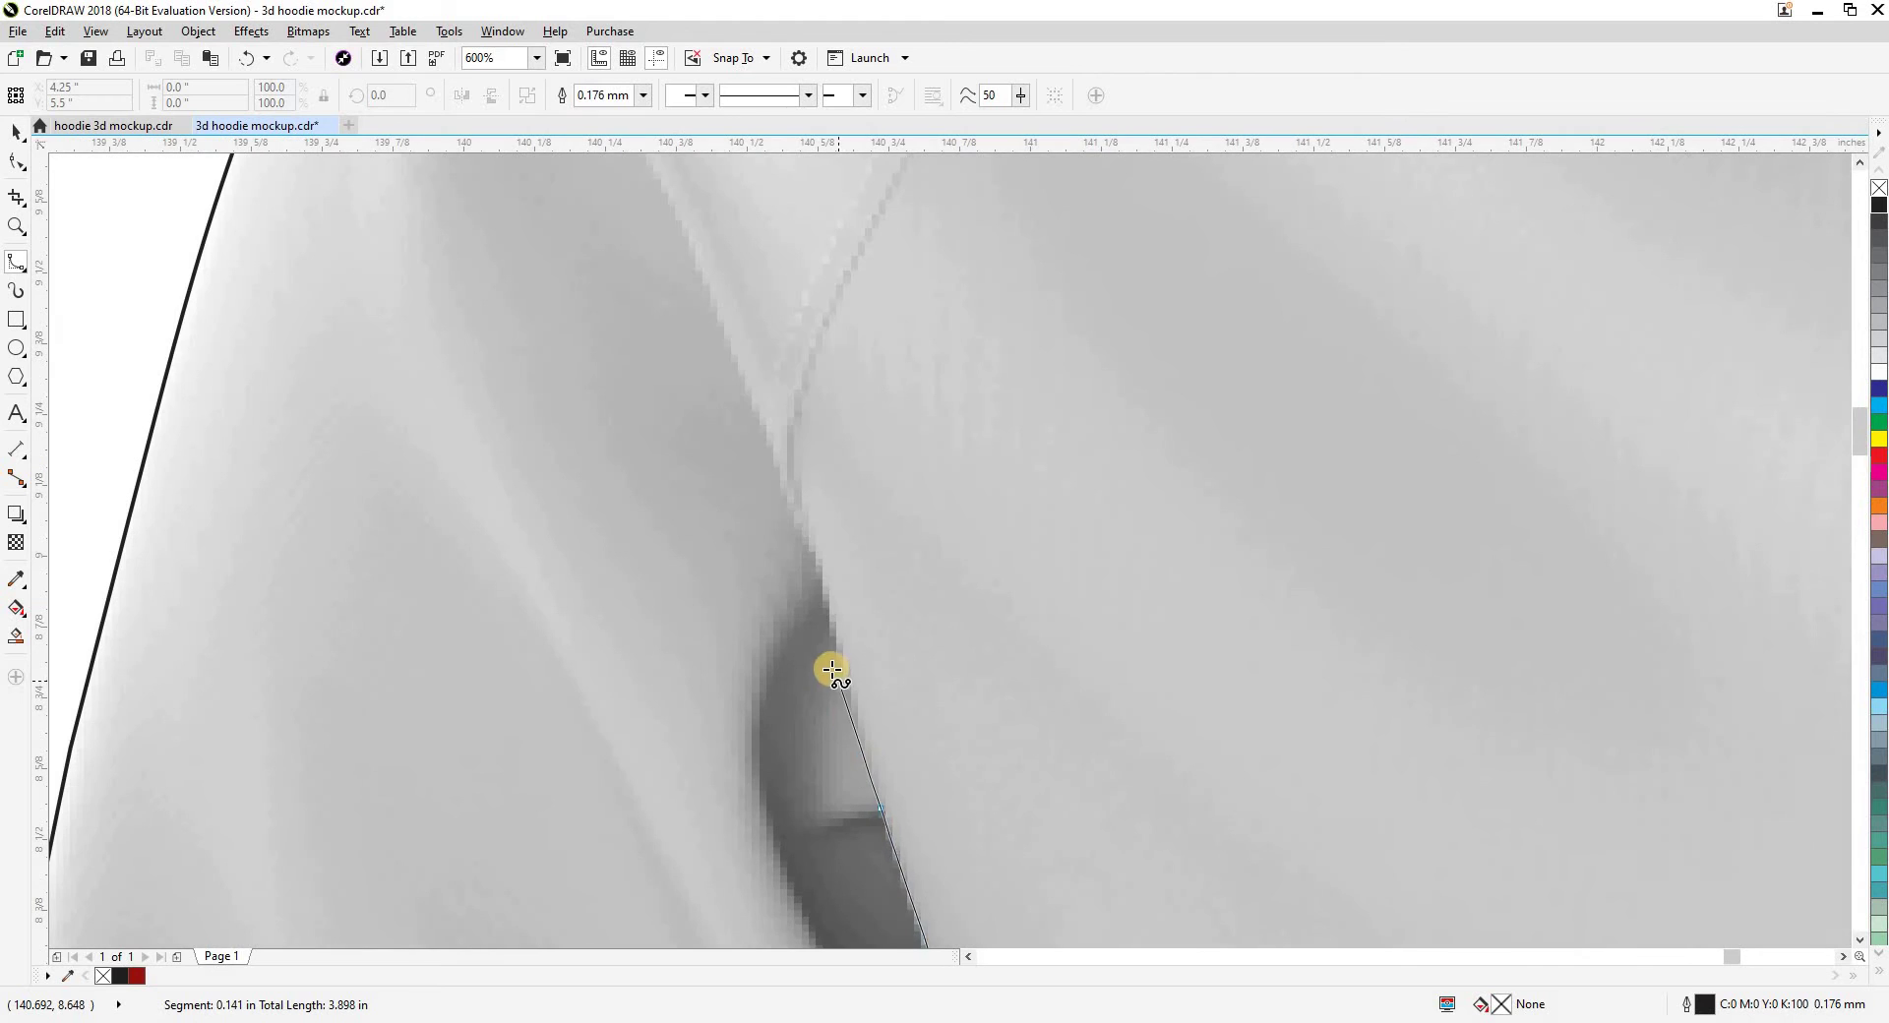
pyautogui.click(836, 633)
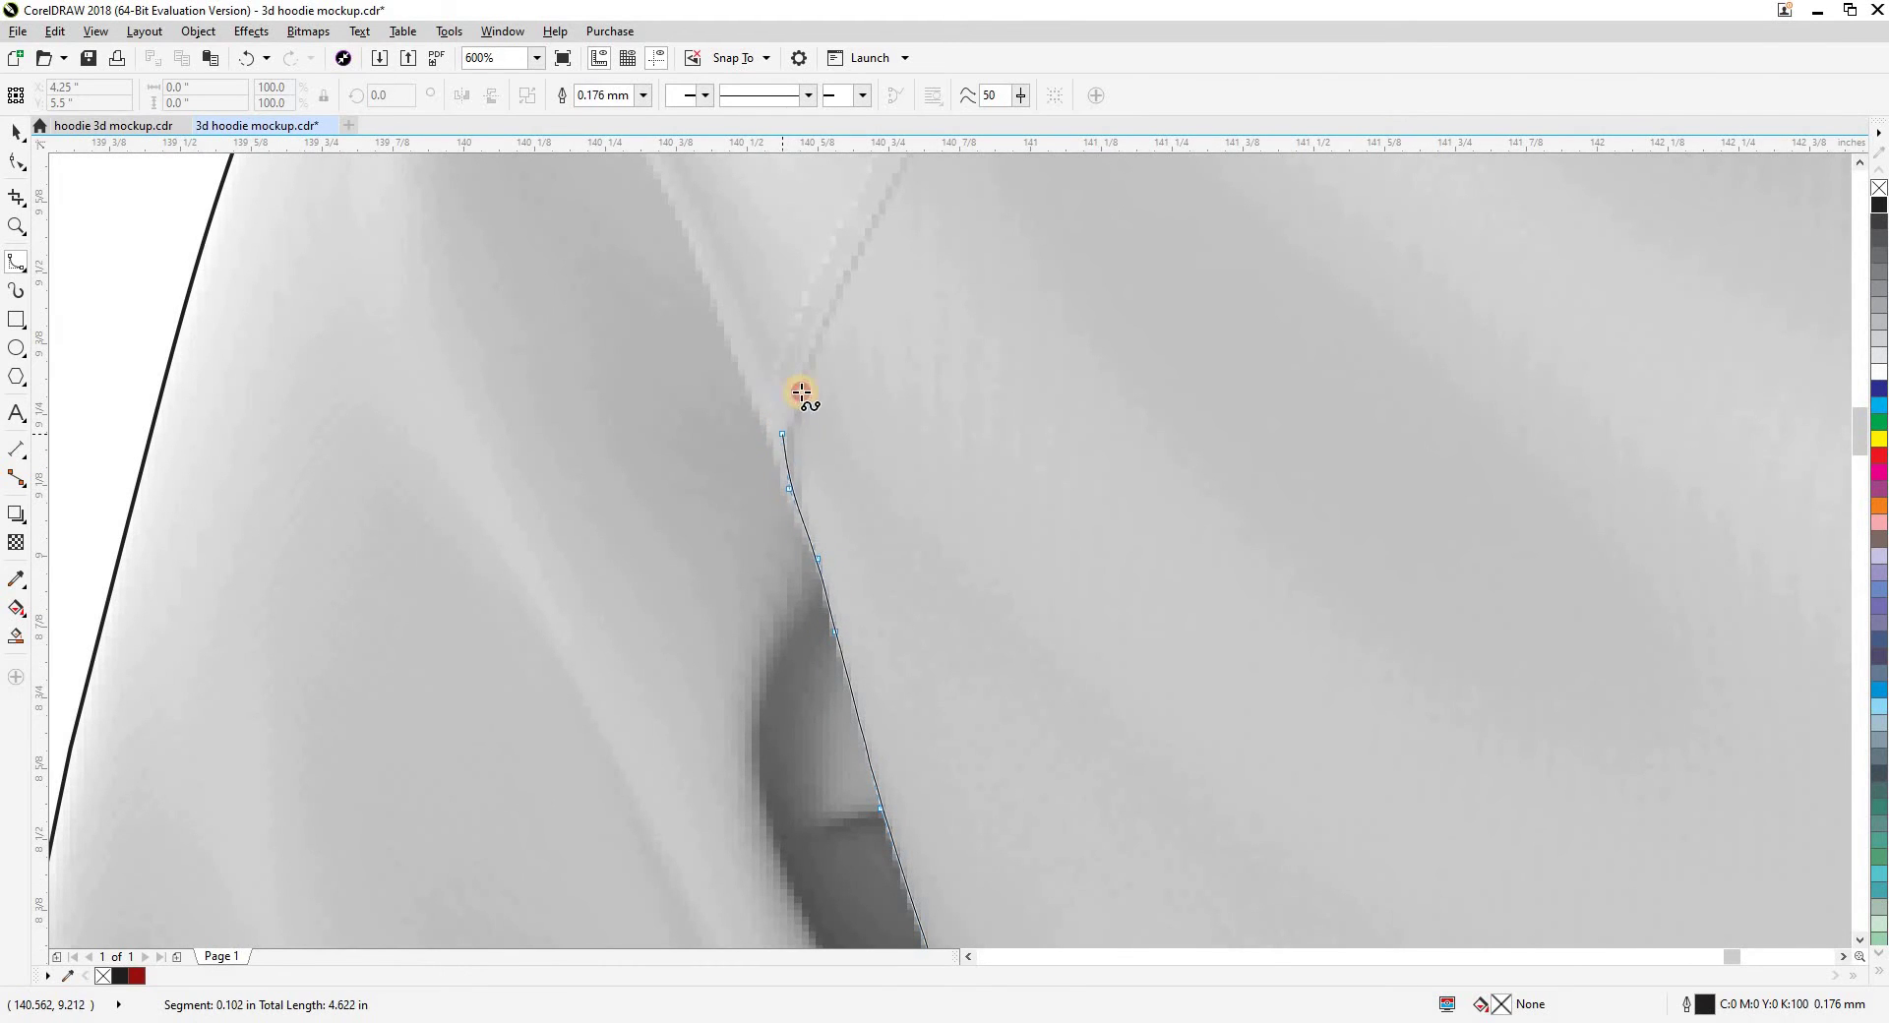
pyautogui.click(812, 345)
pyautogui.moveTo(817, 334); pyautogui.dragTo(626, 825)
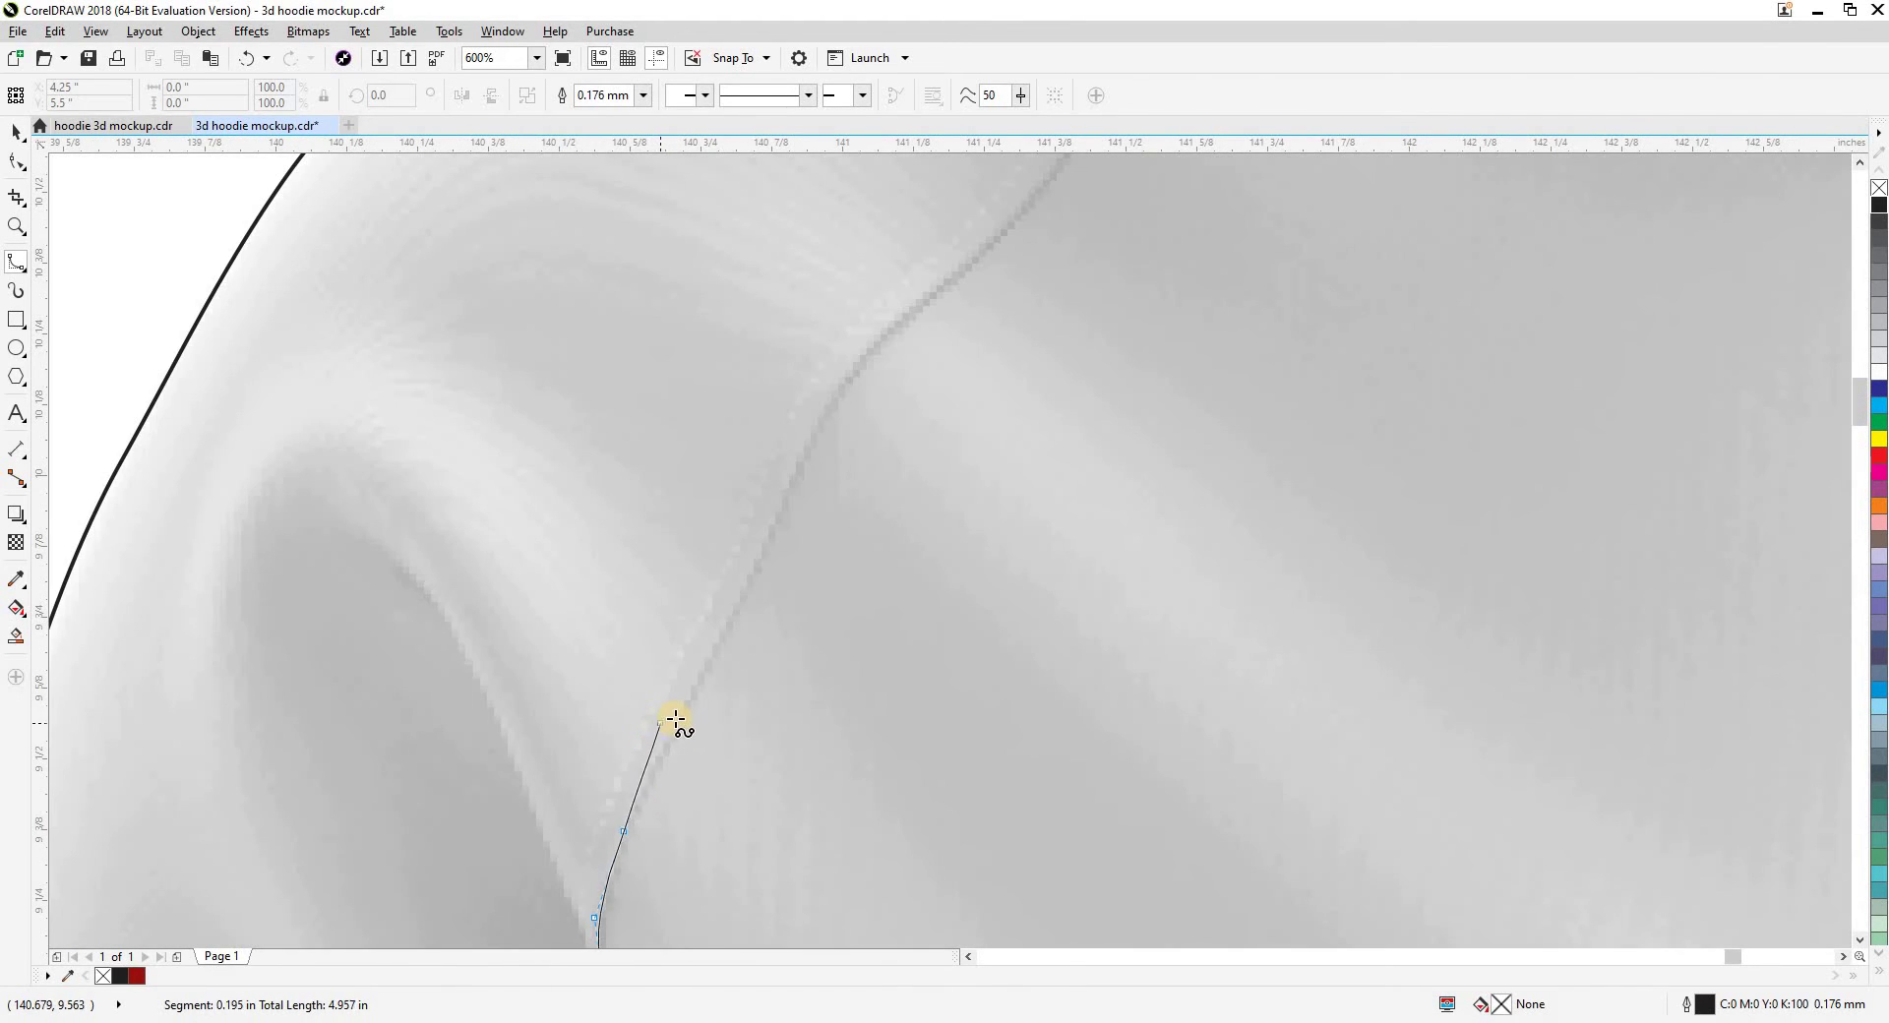
# Trace the B-Spline up the lower half of the left sleeve seam toward the shoulder
pyautogui.click(775, 527)
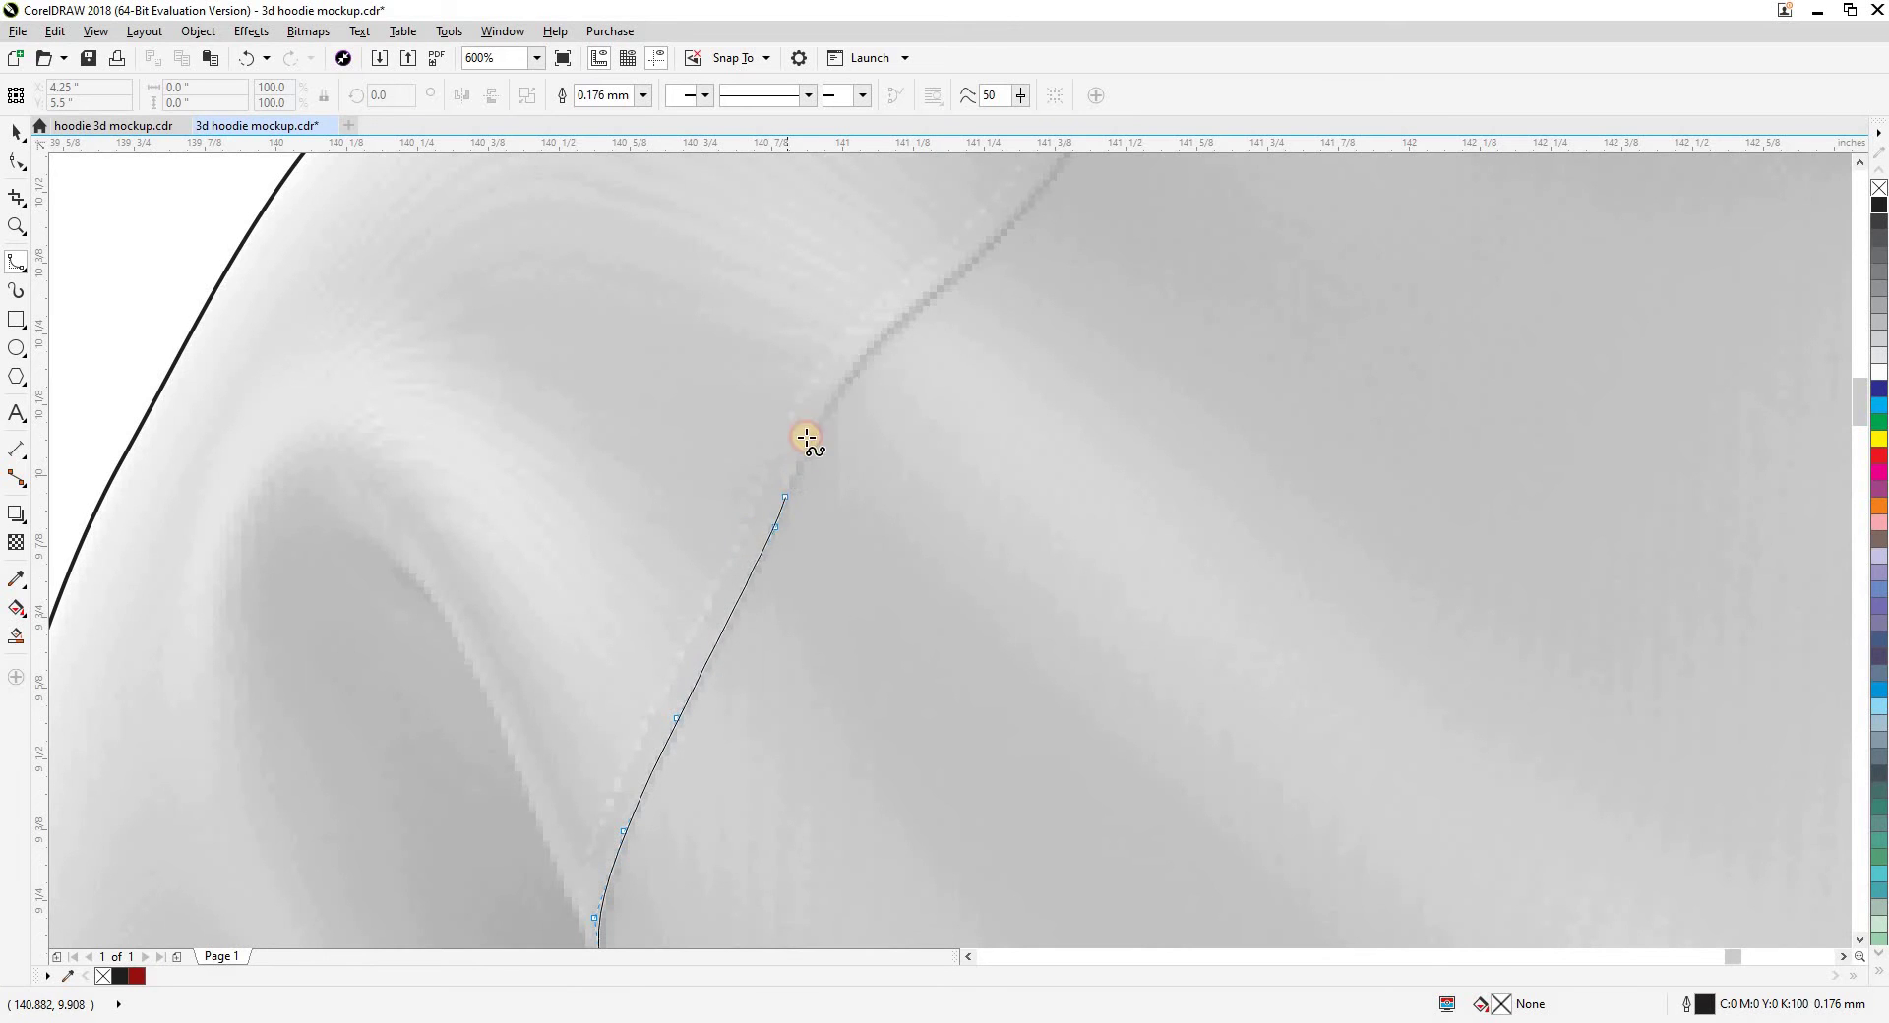
pyautogui.click(814, 423)
pyautogui.click(825, 407)
pyautogui.click(972, 264)
pyautogui.moveTo(983, 253); pyautogui.dragTo(656, 706)
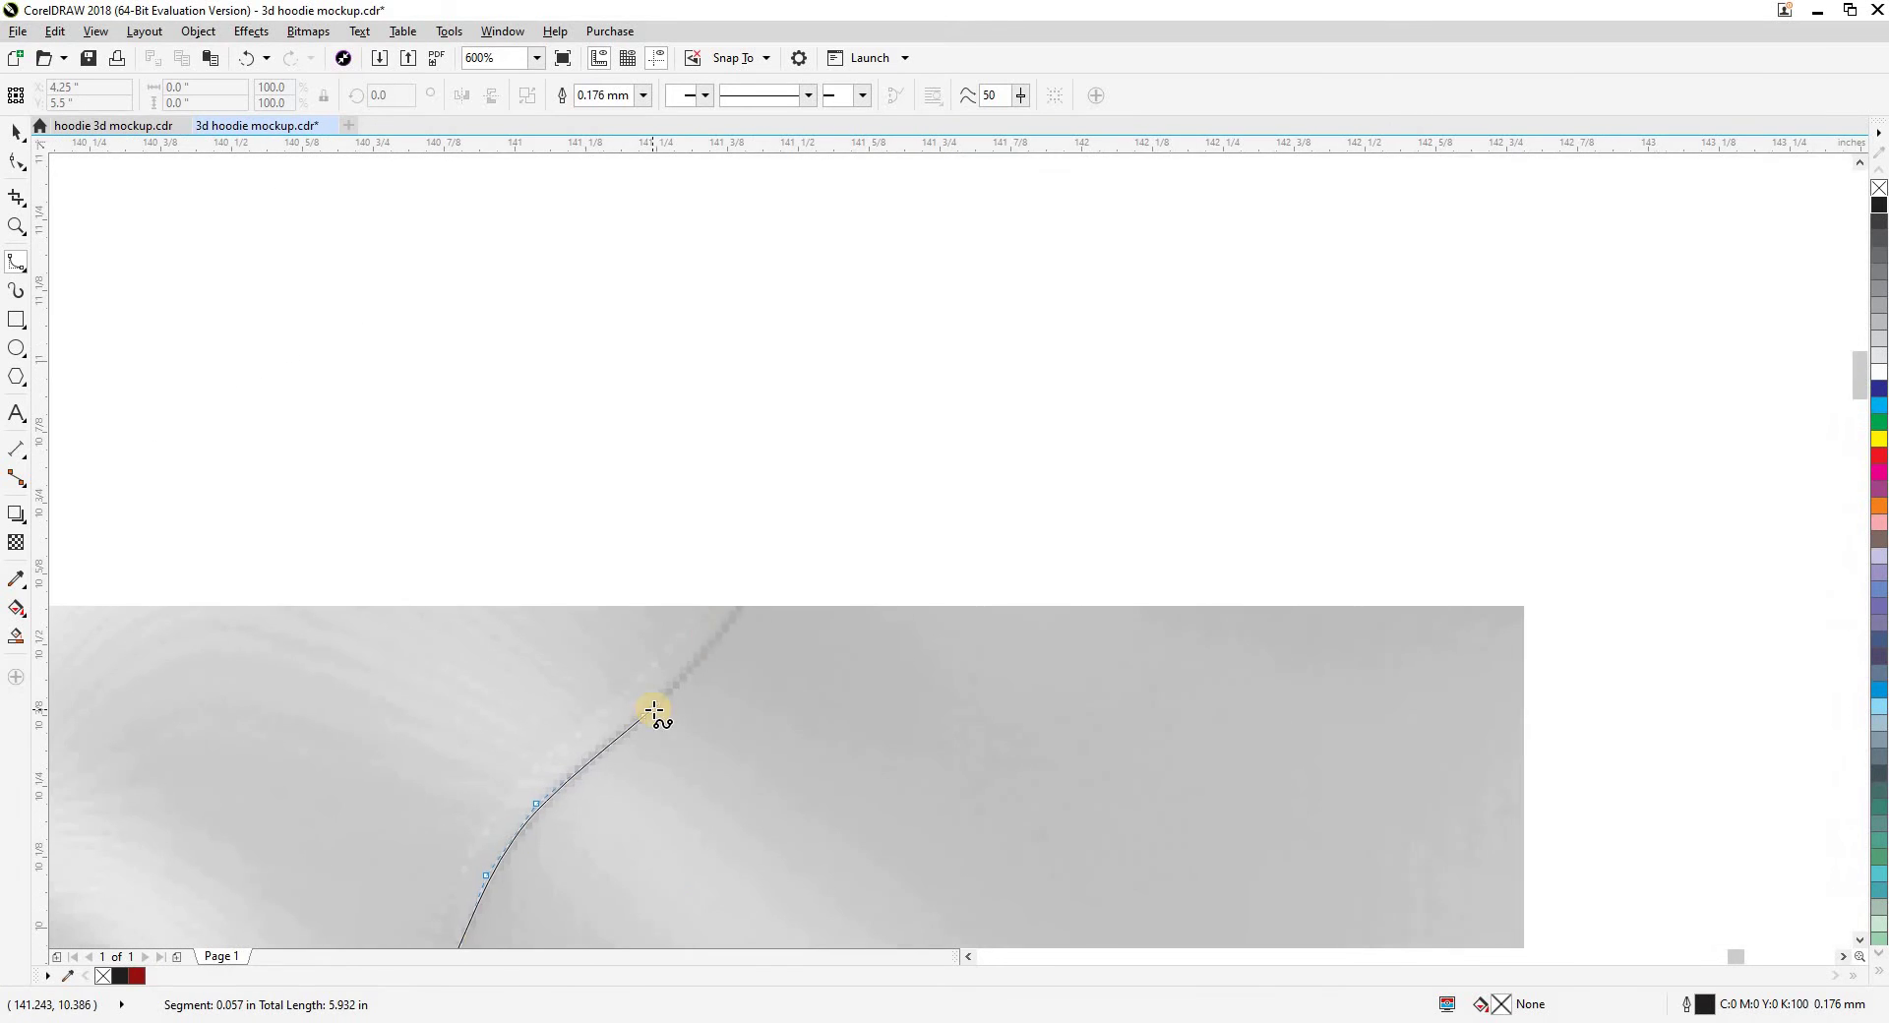
pyautogui.click(719, 634)
pyautogui.click(768, 568)
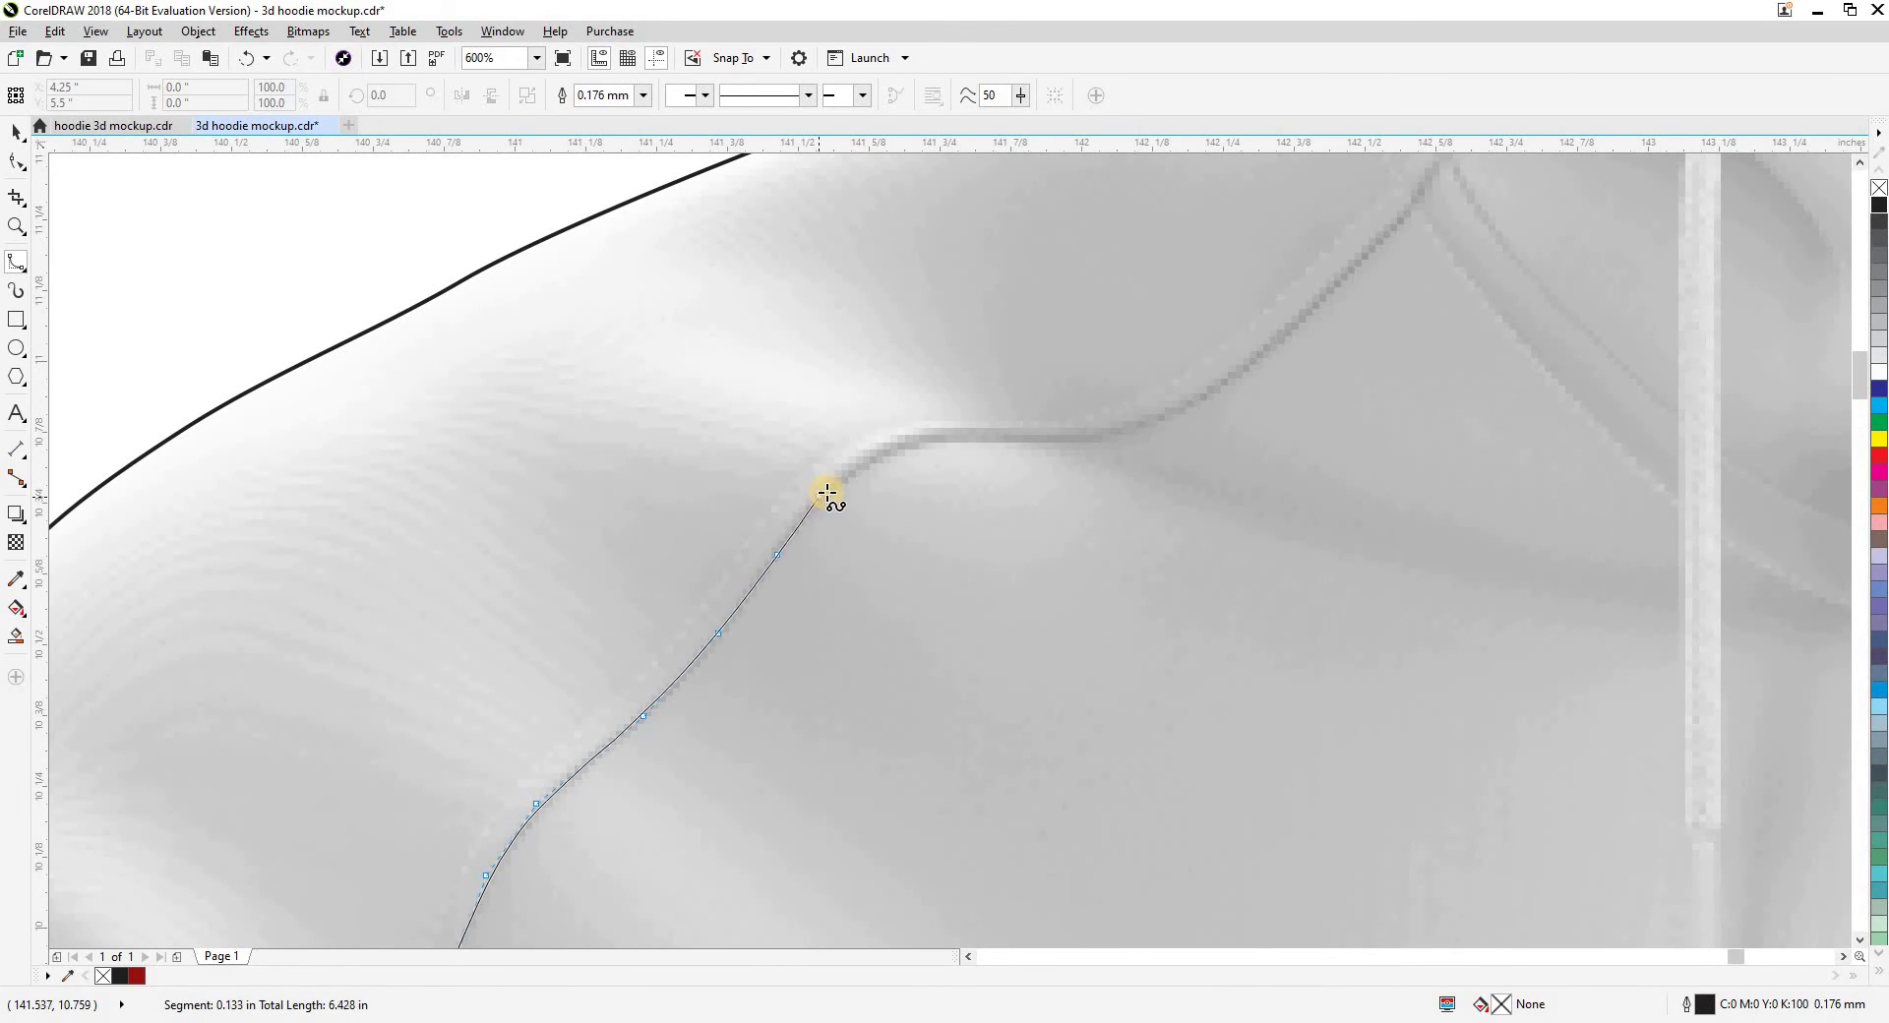
# Trace the B-Spline along the wavy upper part of the left sleeve seam to its junction with the neck seam
pyautogui.click(1086, 433)
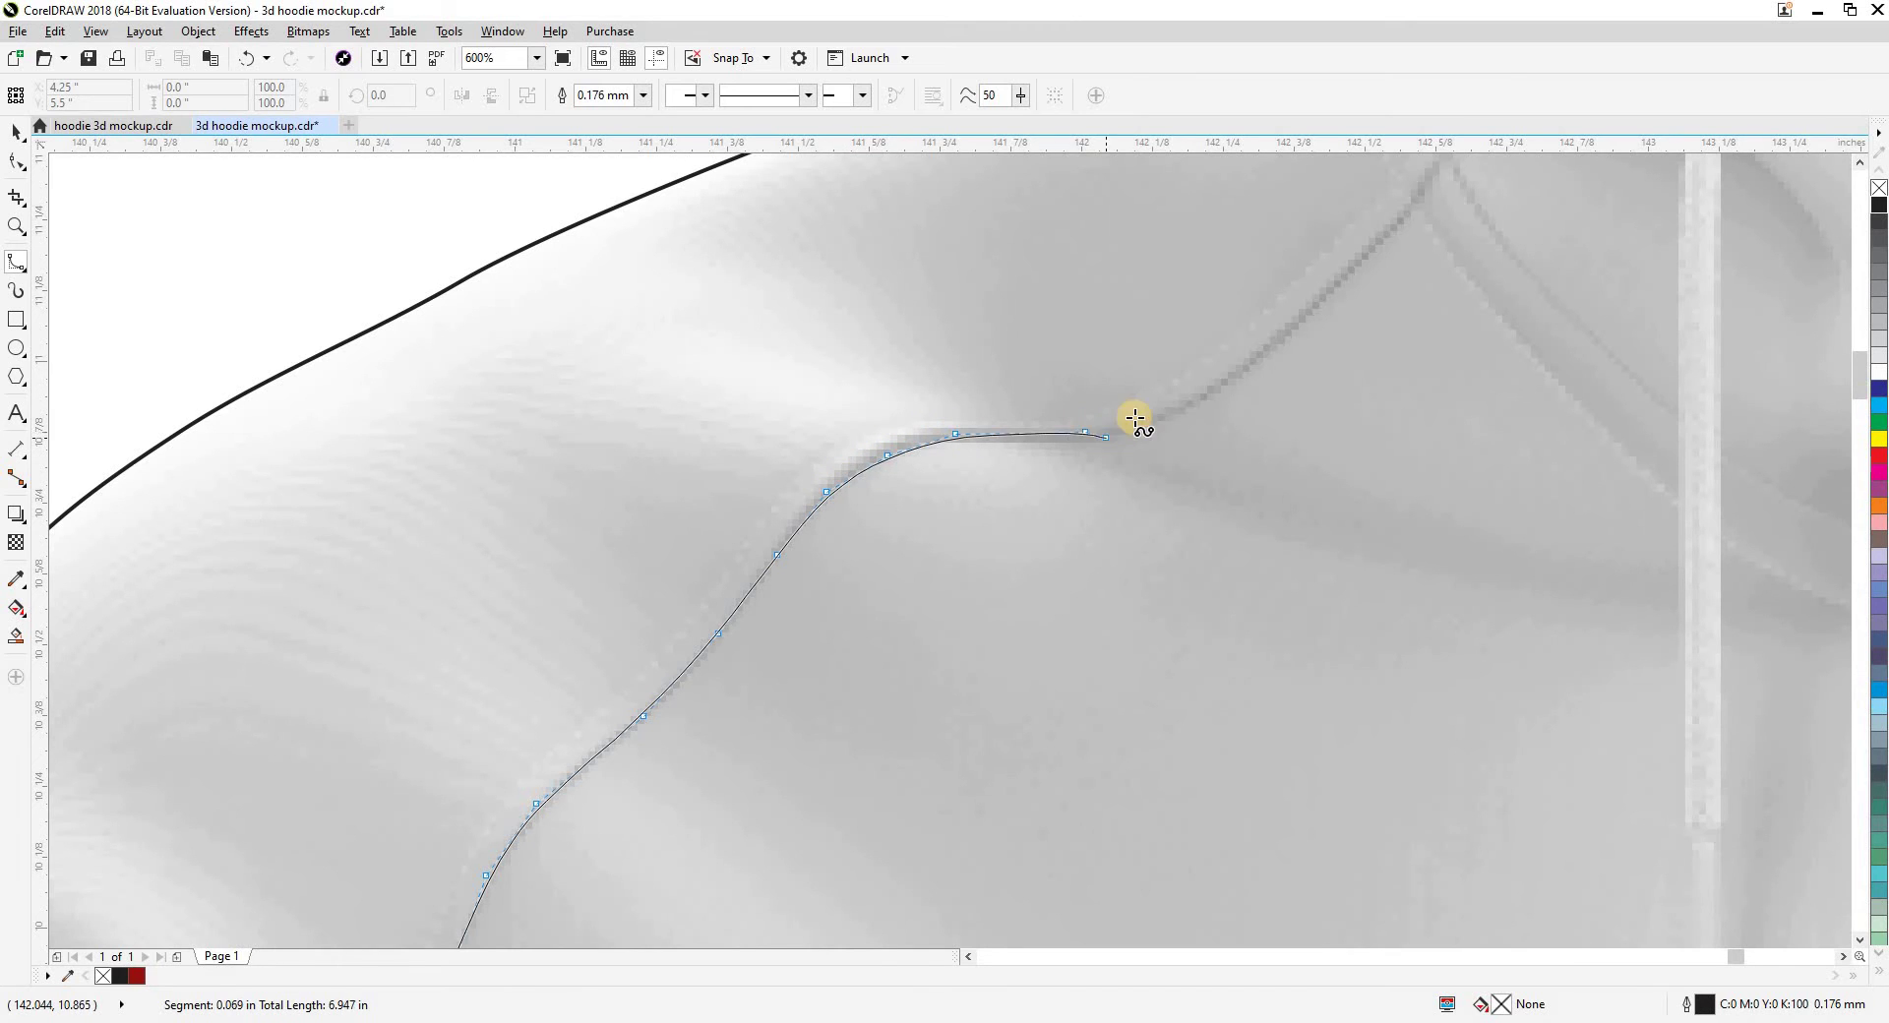
pyautogui.moveTo(1133, 419); pyautogui.dragTo(754, 563)
pyautogui.click(824, 573)
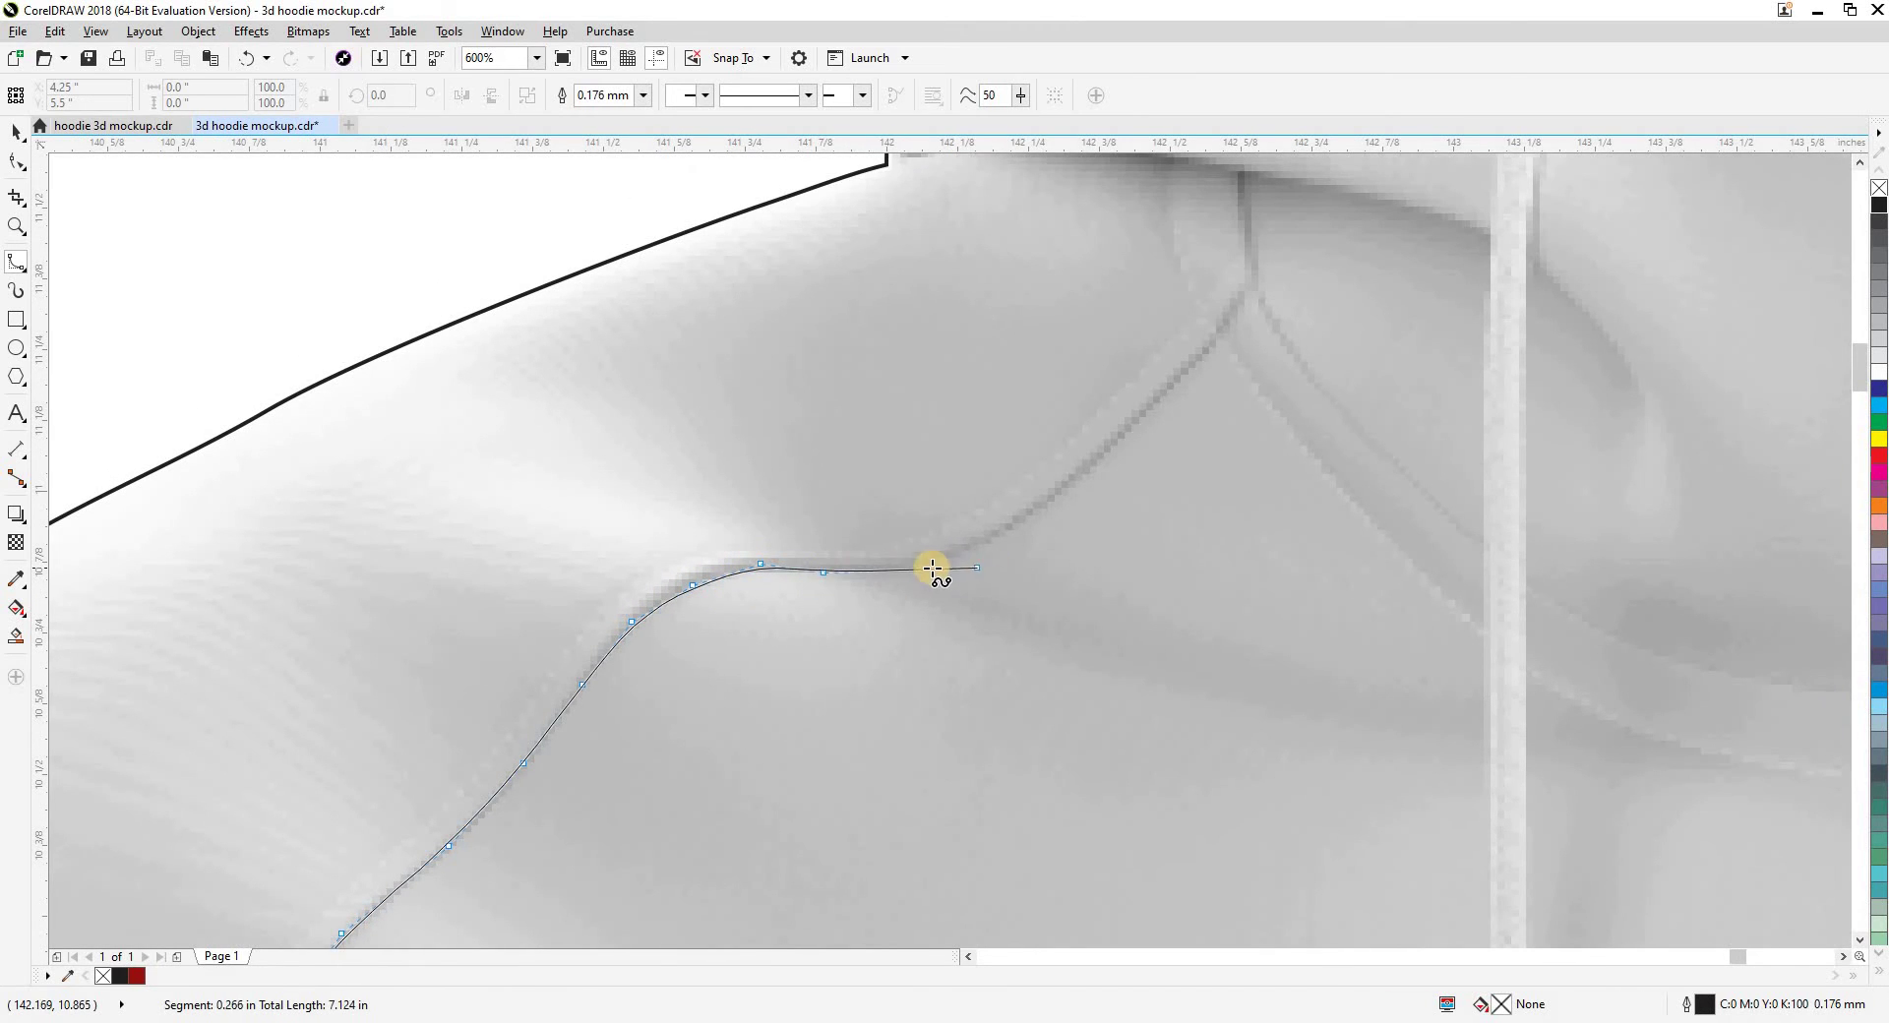
pyautogui.click(926, 563)
pyautogui.click(1020, 527)
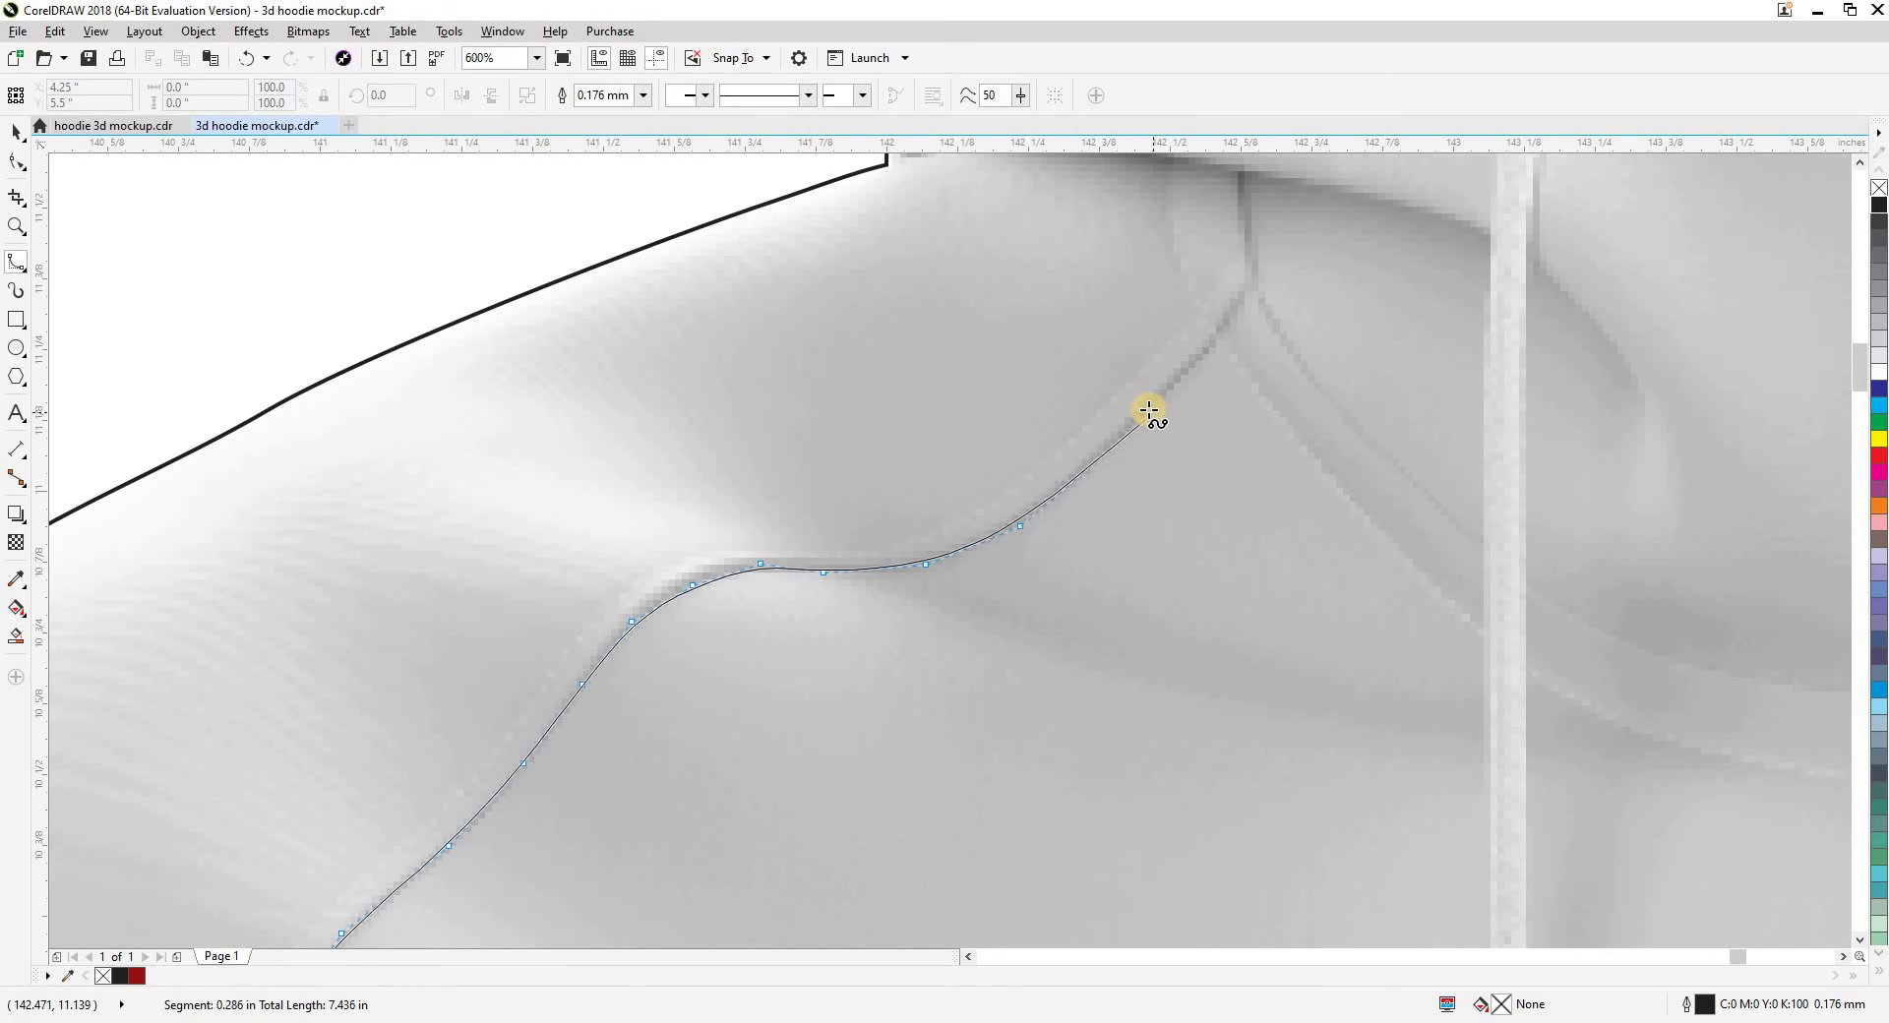
pyautogui.click(1147, 403)
pyautogui.click(1161, 392)
pyautogui.click(1231, 327)
pyautogui.click(1257, 276)
# Continue the B-Spline up across the hood edge and loop it out into the white area above the left shoulder
pyautogui.scroll(3, 1257, 275)
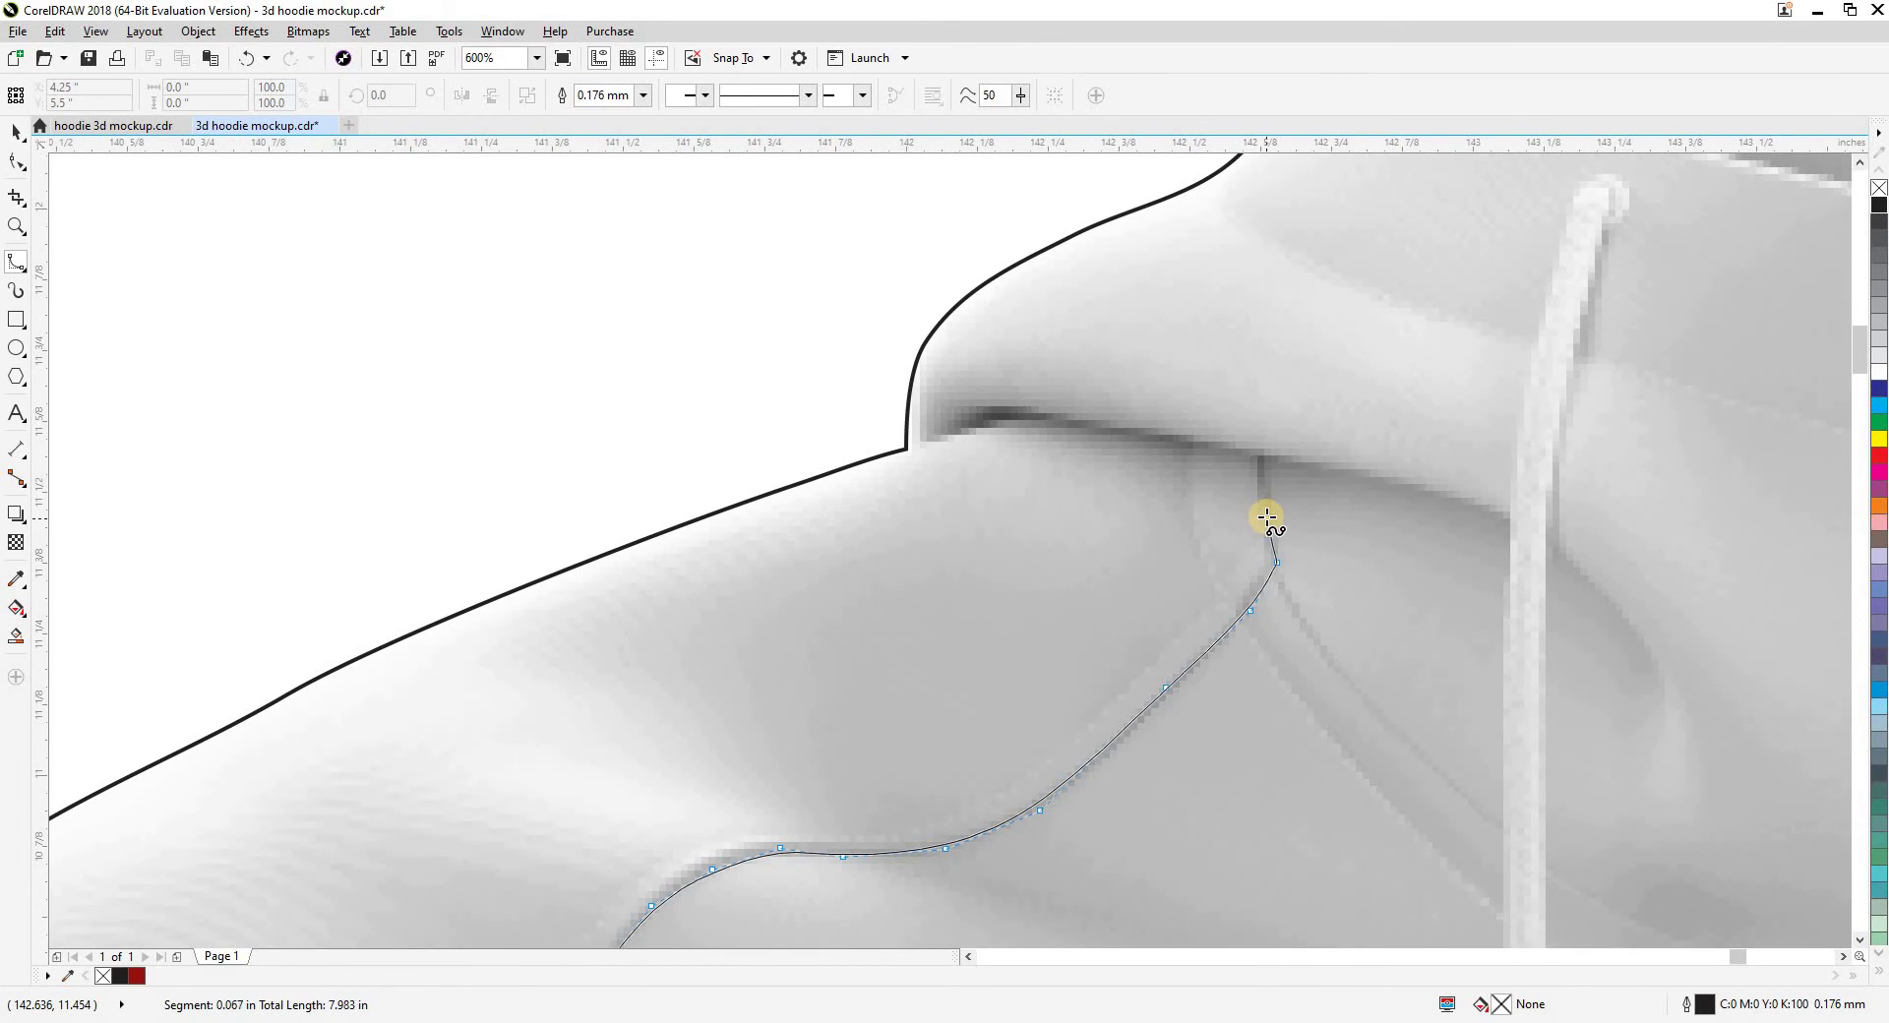
pyautogui.click(1267, 518)
pyautogui.click(1266, 422)
pyautogui.click(1247, 350)
pyautogui.click(1162, 259)
pyautogui.click(913, 204)
pyautogui.click(765, 275)
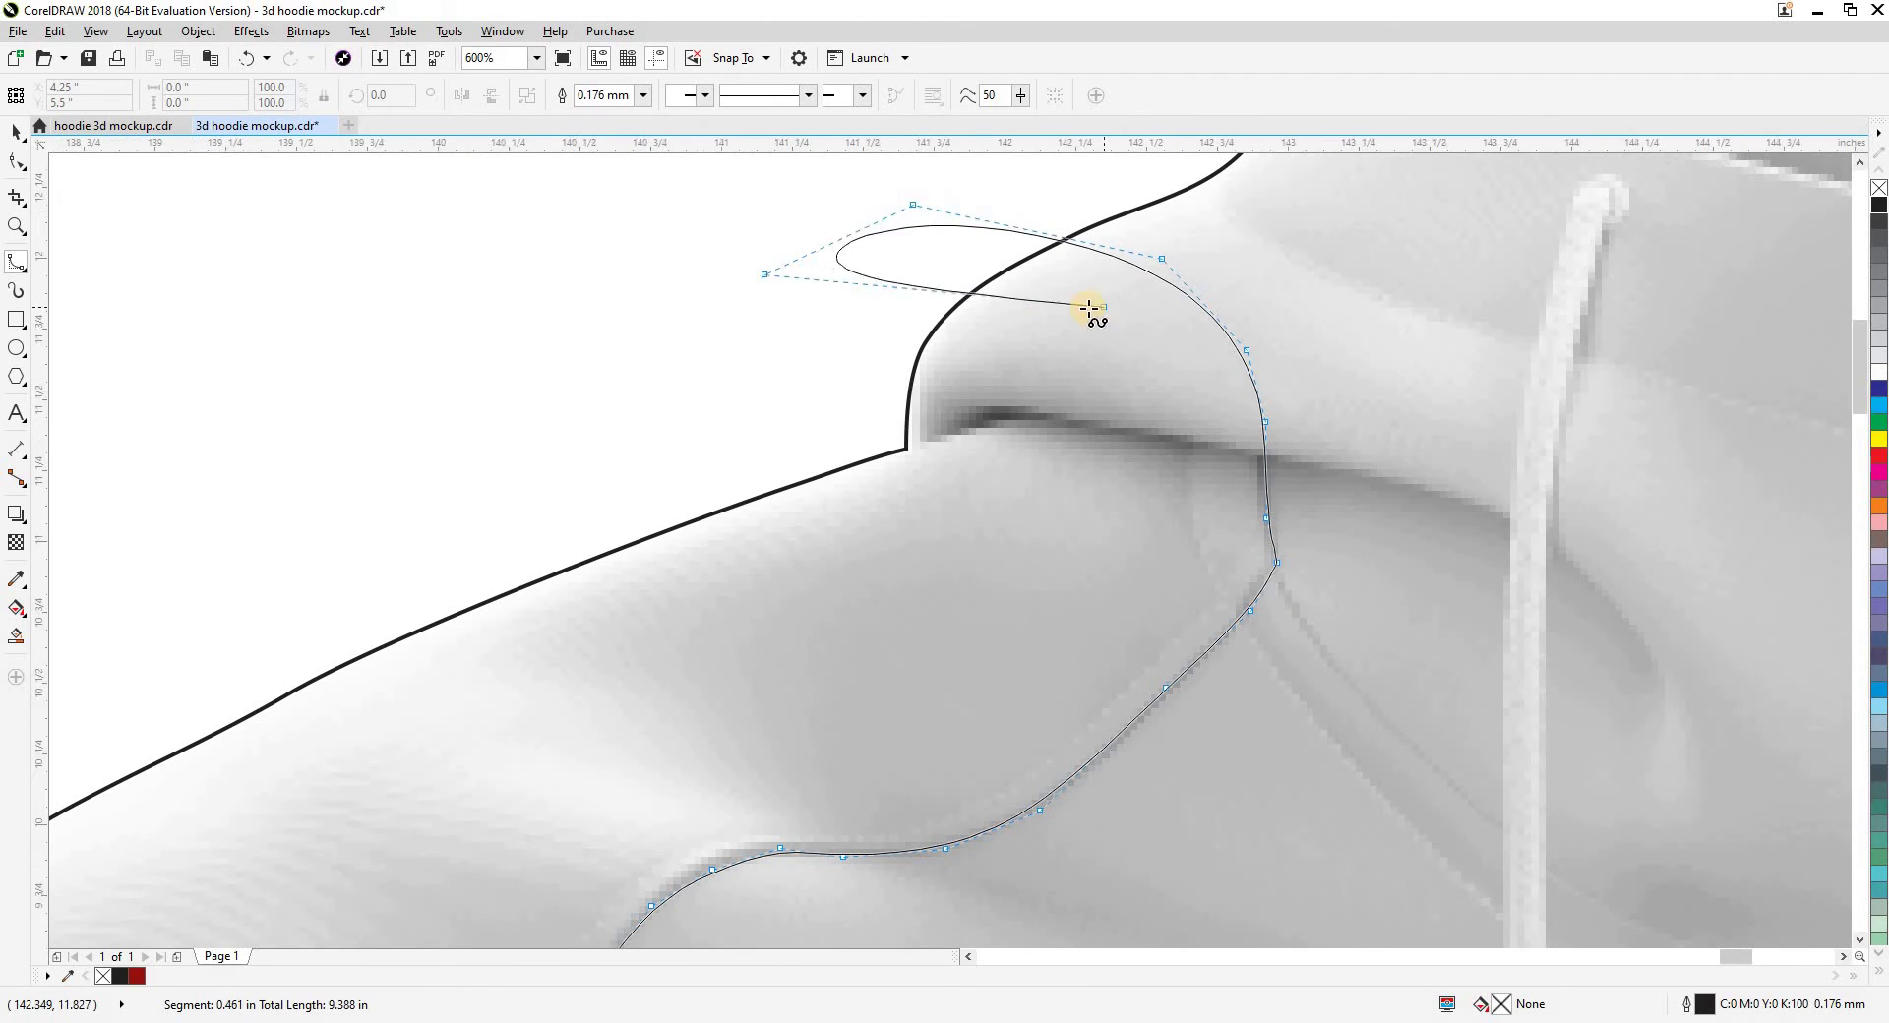
# Run the B-Spline down the white area outside the left sleeve to the level of the cuff
pyautogui.scroll(-2, 1100, 307)
pyautogui.click(797, 286)
pyautogui.click(769, 401)
pyautogui.moveTo(769, 459); pyautogui.dragTo(762, 197)
pyautogui.scroll(-1, 761, 197)
pyautogui.click(743, 433)
pyautogui.click(731, 542)
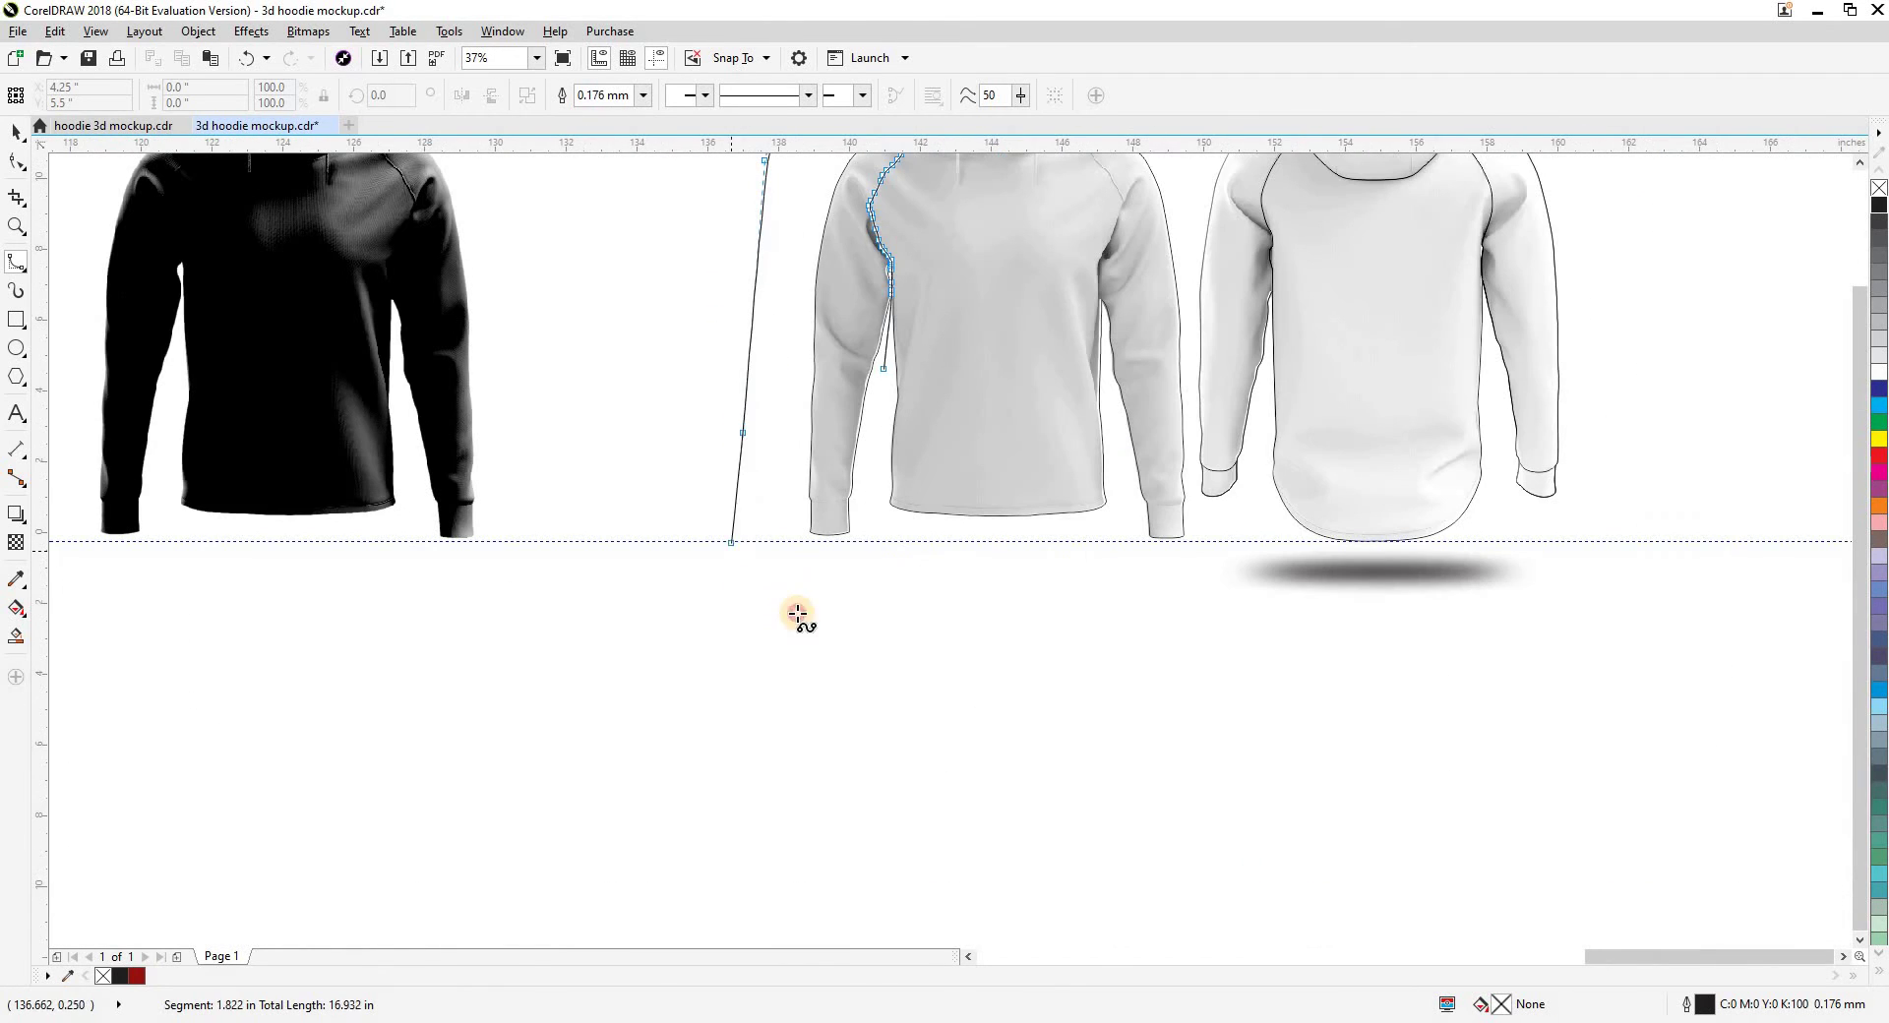
# Round the B-Spline beneath the left cuff and close it at its start point in the gap between sleeve and body
pyautogui.click(750, 593)
pyautogui.click(825, 612)
pyautogui.click(852, 573)
pyautogui.click(865, 511)
pyautogui.click(872, 432)
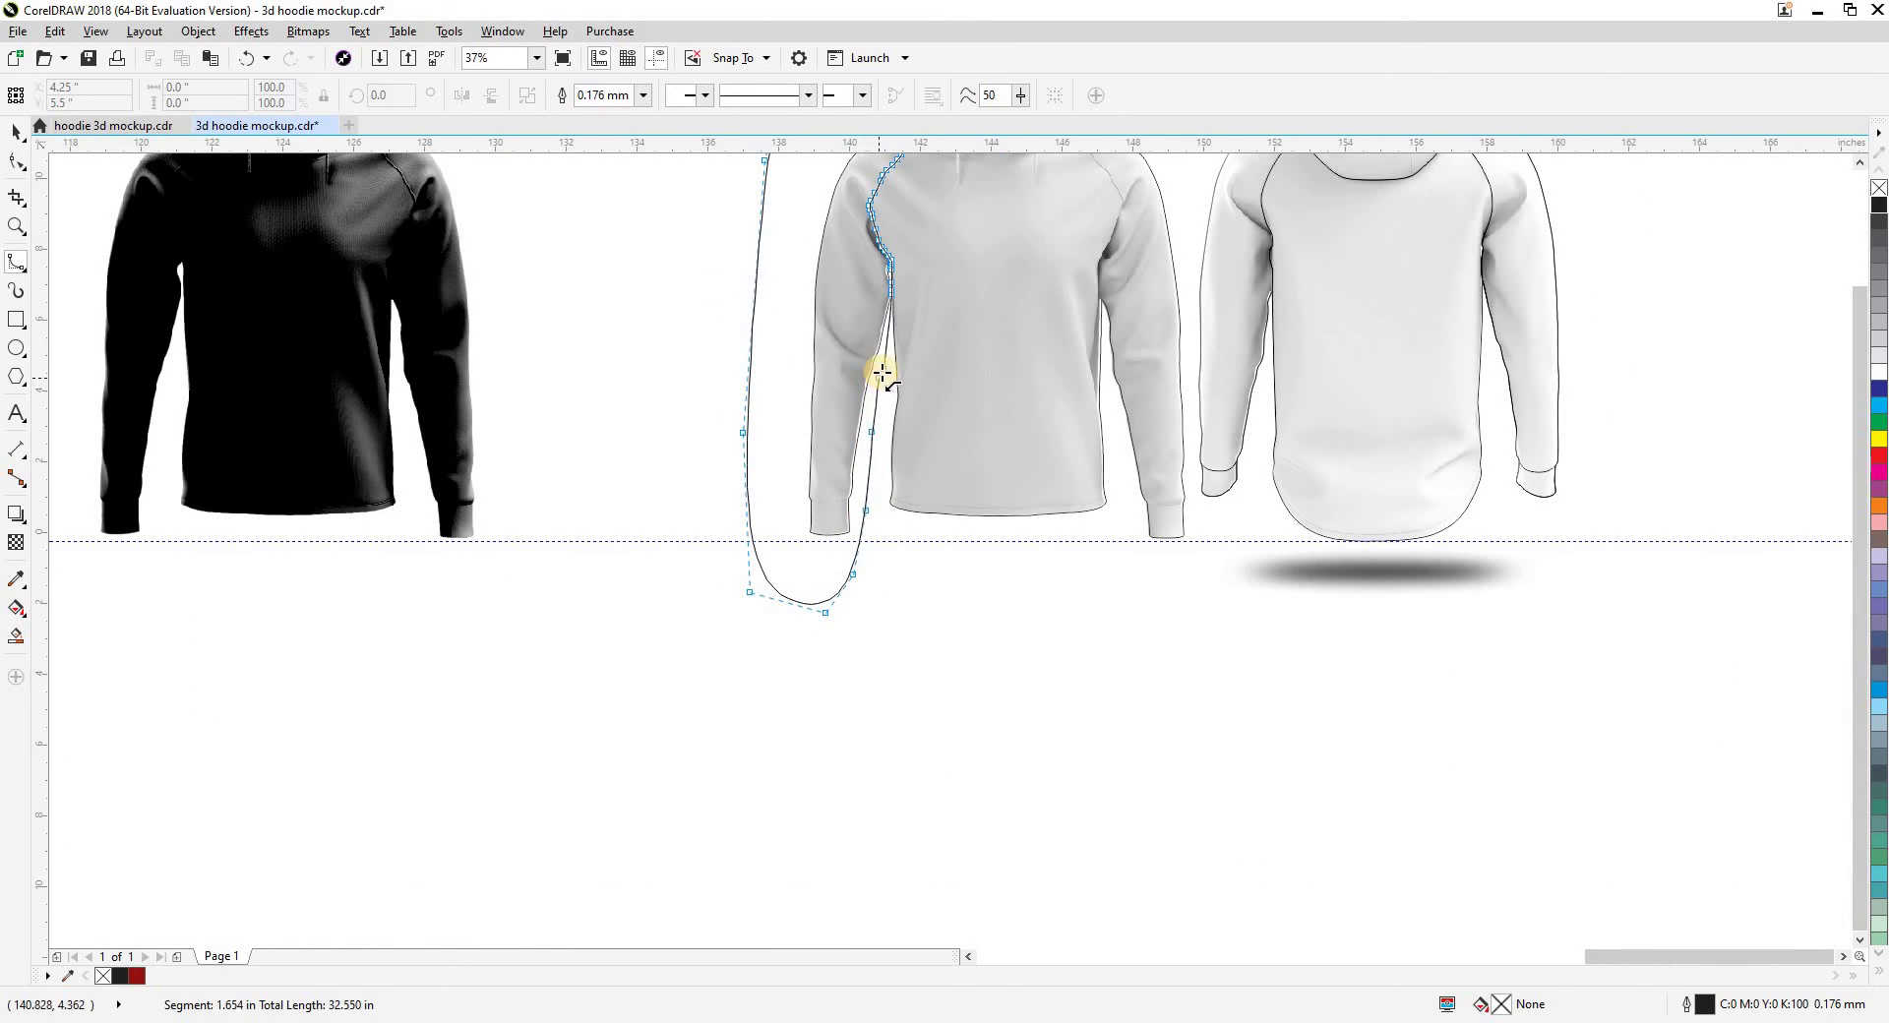
pyautogui.click(882, 374)
pyautogui.press('space')
# Move the closed sleeve curve and the hoodie outline below the front hoodie image and select both
pyautogui.scroll(-1, 907, 453)
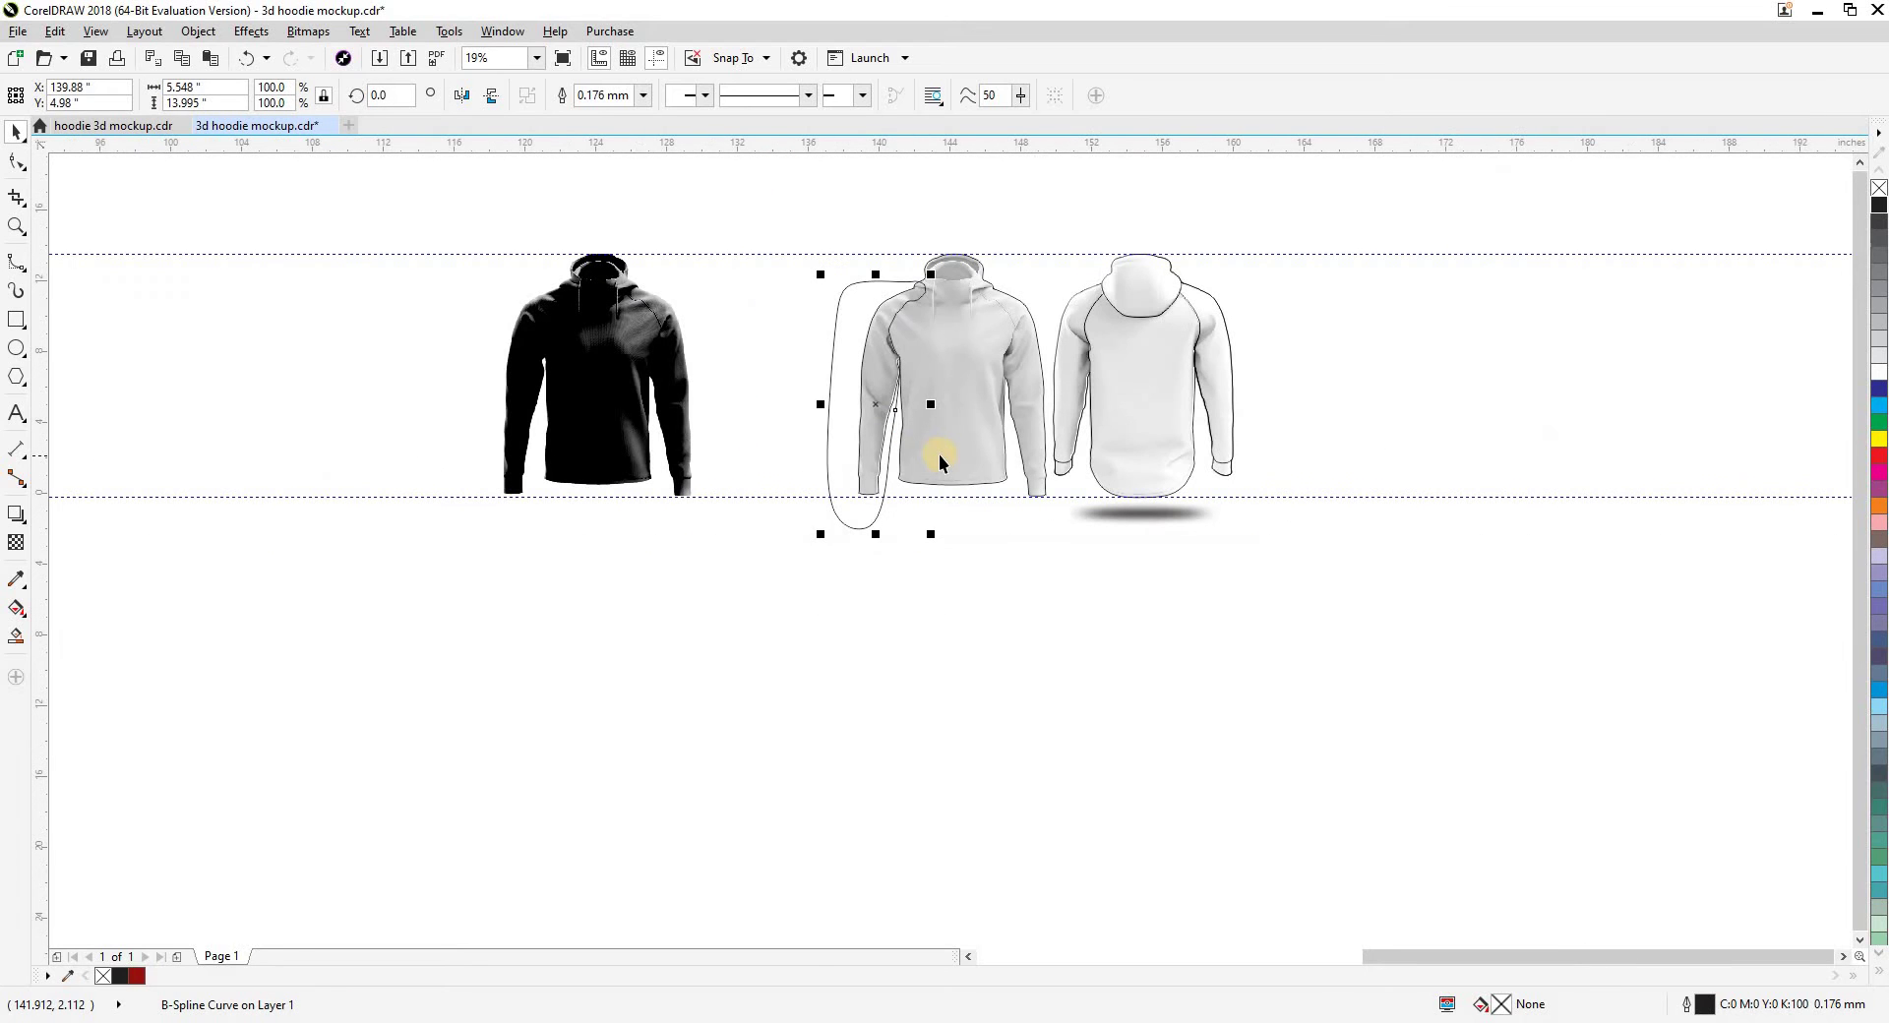
pyautogui.press('Down')
pyautogui.click(838, 460)
pyautogui.press('Down')
pyautogui.keyDown('shift'); pyautogui.click(932, 665); pyautogui.keyUp('shift')
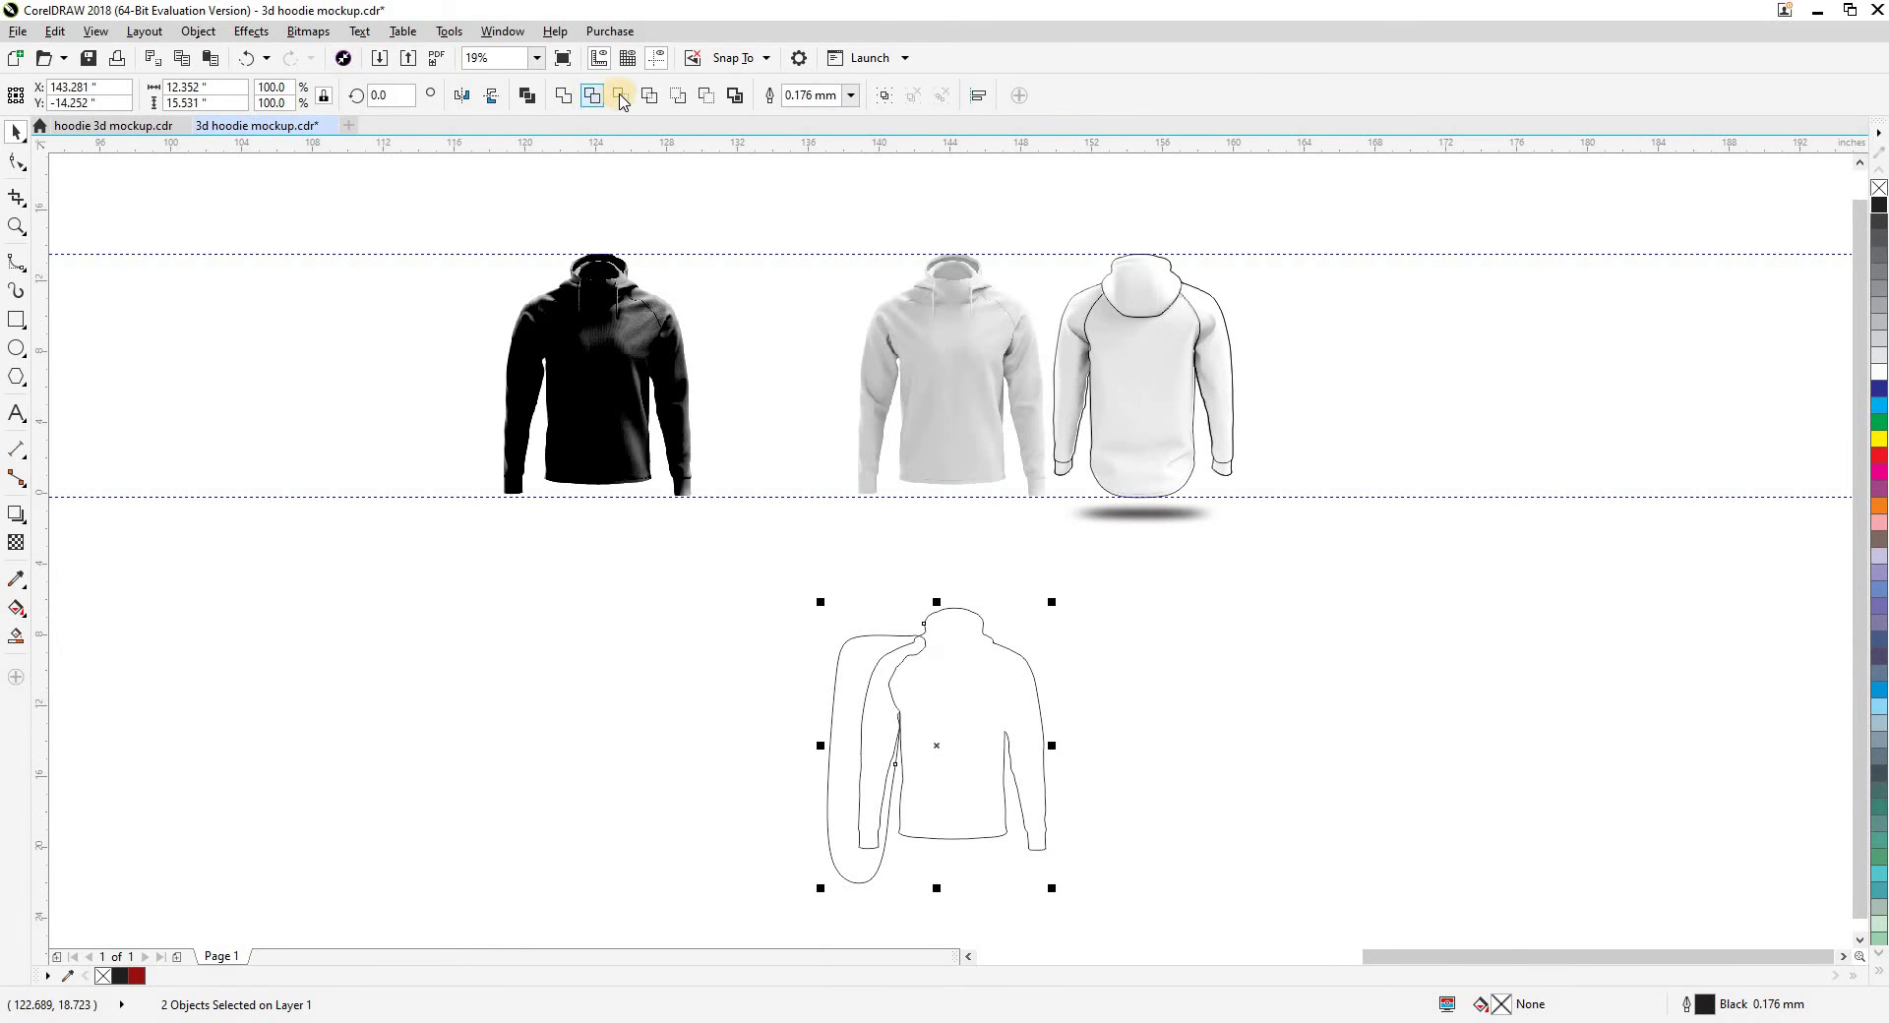
# Intersect the closed curve with the hoodie outline to make a separate left sleeve shape, and delete the closed curve
pyautogui.click(620, 95)
pyautogui.click(841, 773)
pyautogui.press('Delete')
pyautogui.click(876, 756)
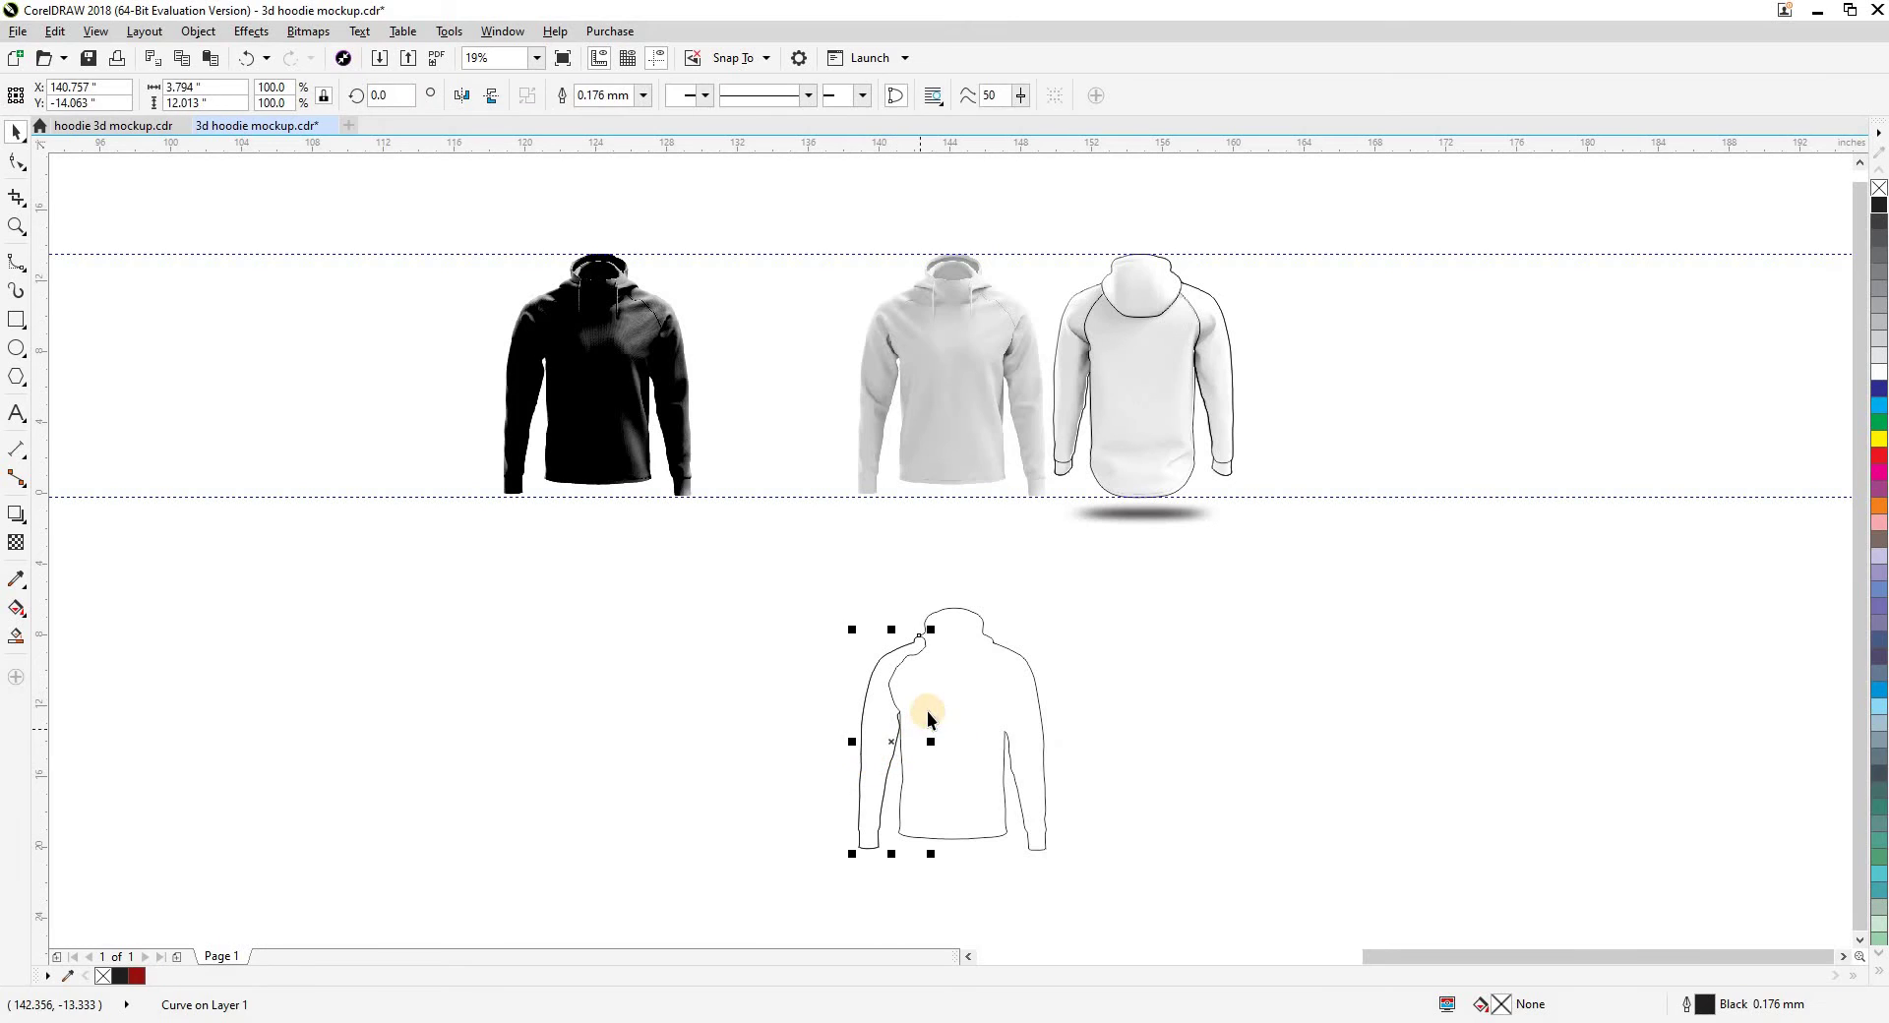
pyautogui.keyDown('shift'); pyautogui.click(928, 711); pyautogui.keyUp('shift')
pyautogui.click(1081, 669)
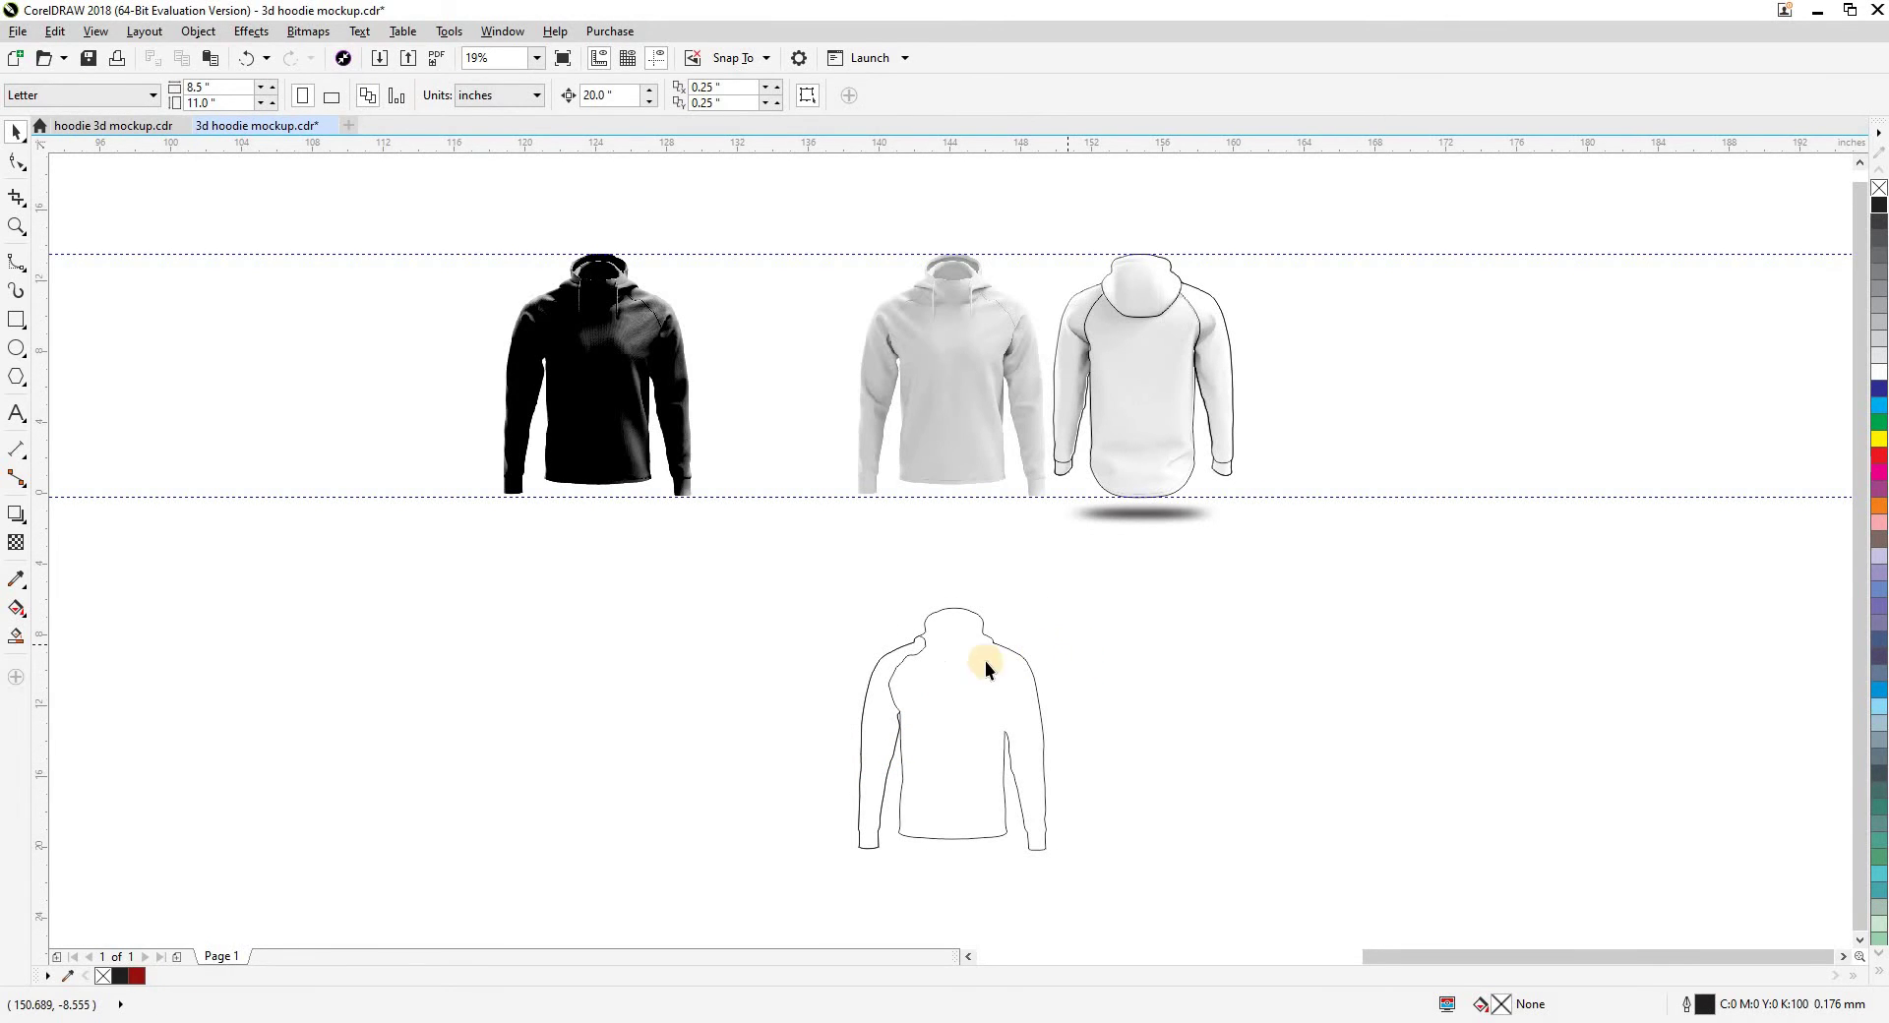
pyautogui.scroll(1, 929, 640)
pyautogui.scroll(-1, 876, 682)
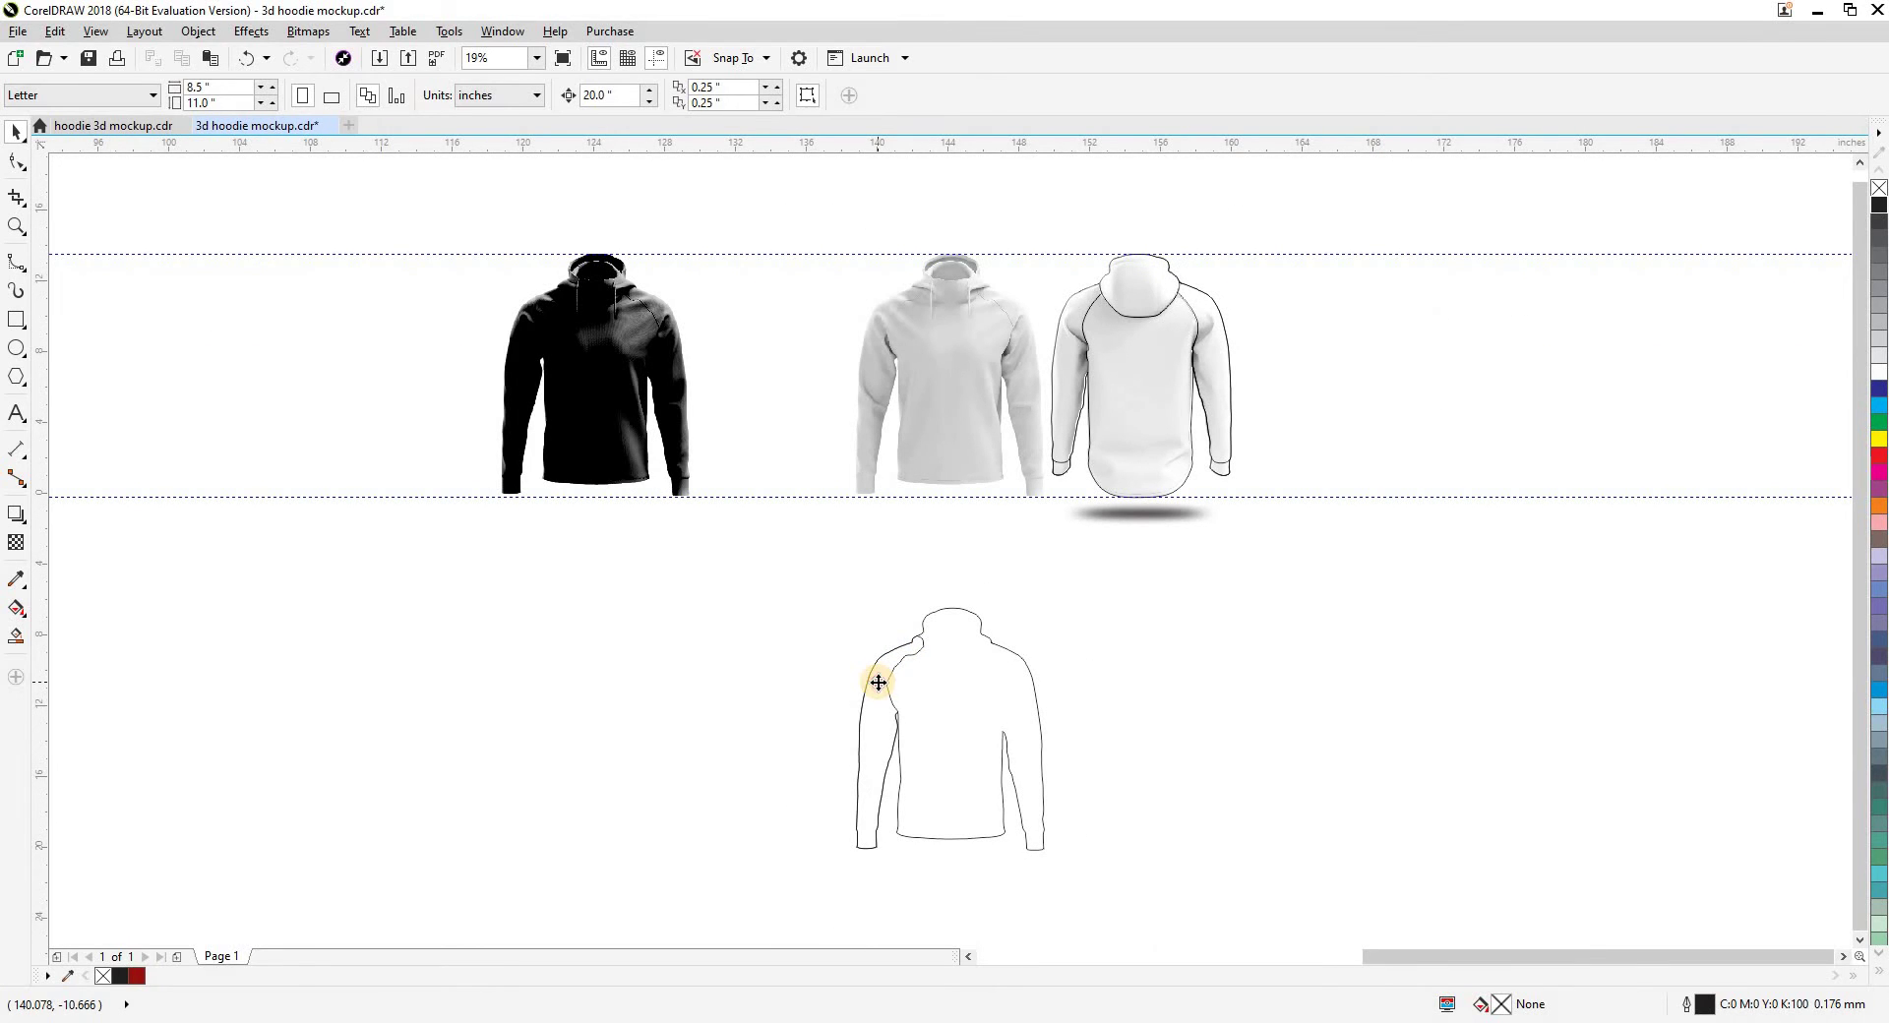
pyautogui.click(875, 677)
pyautogui.click(1058, 641)
# Start a B-Spline curve above the hood's right edge and bring it down across the hood to the right neck seam
pyautogui.scroll(5, 928, 288)
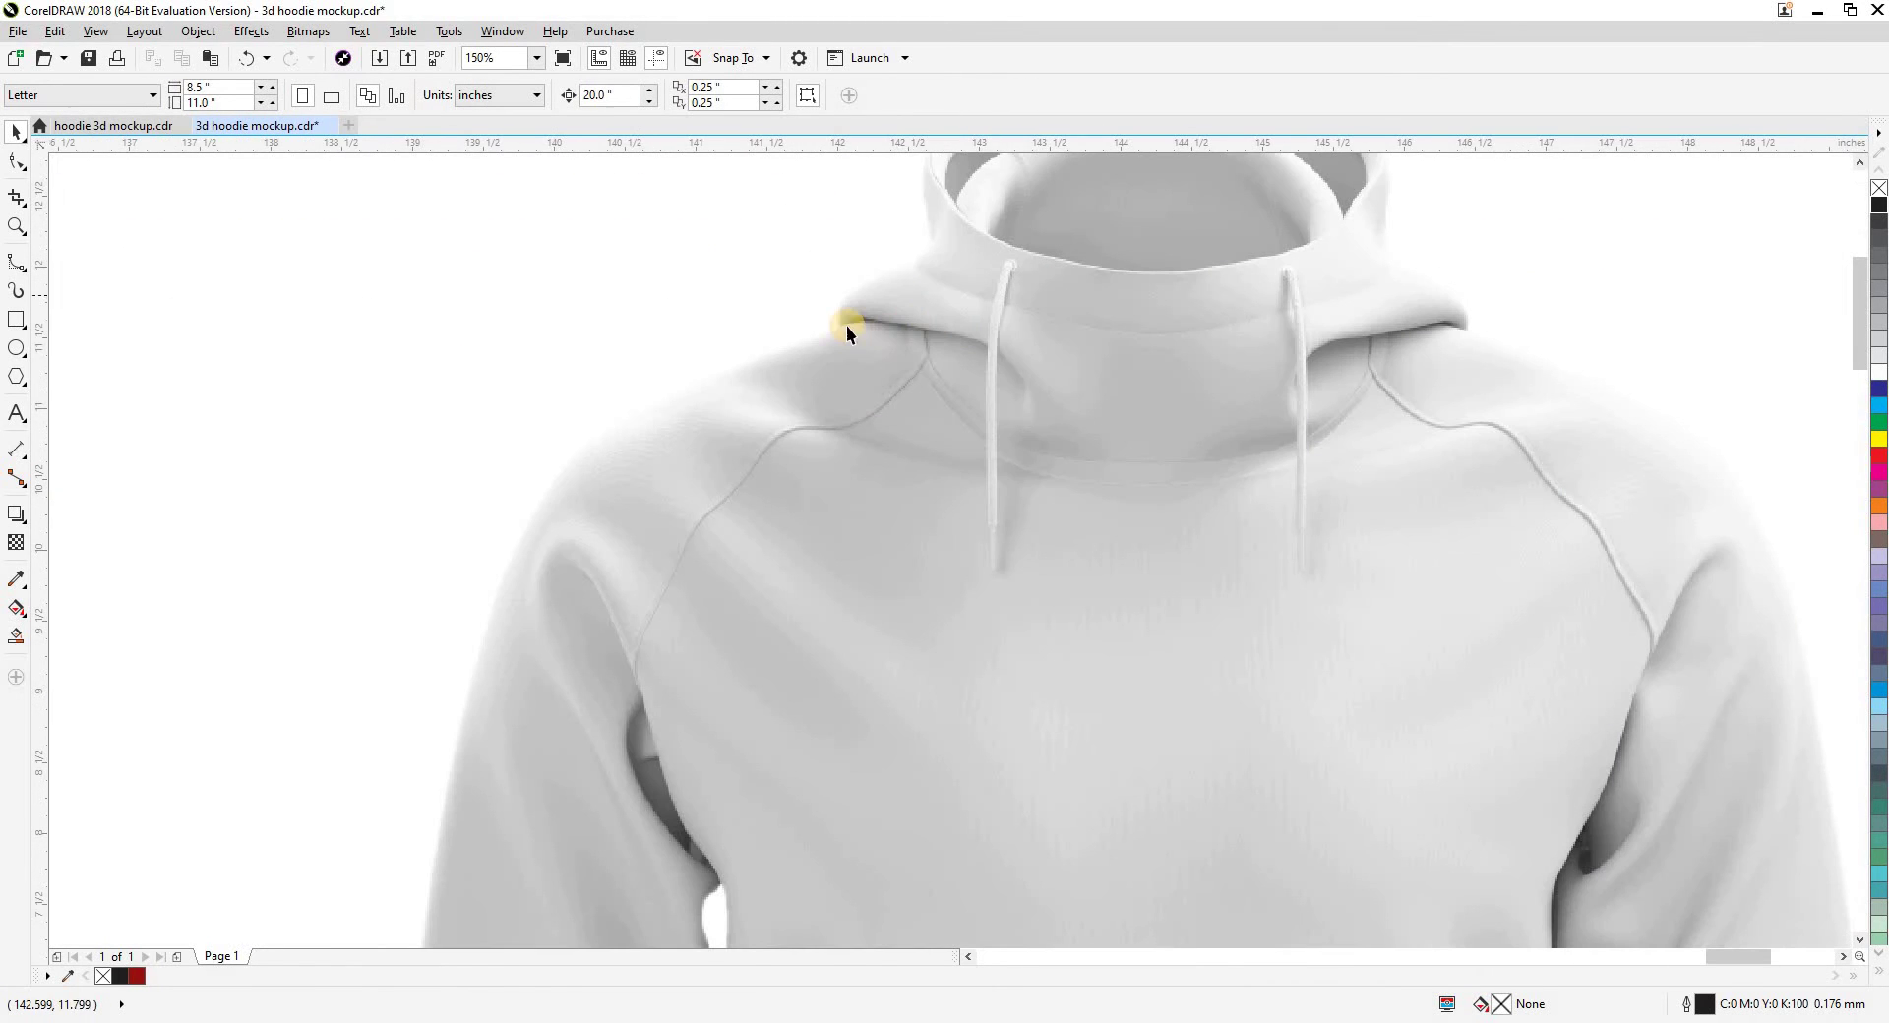
pyautogui.scroll(-3, 907, 350)
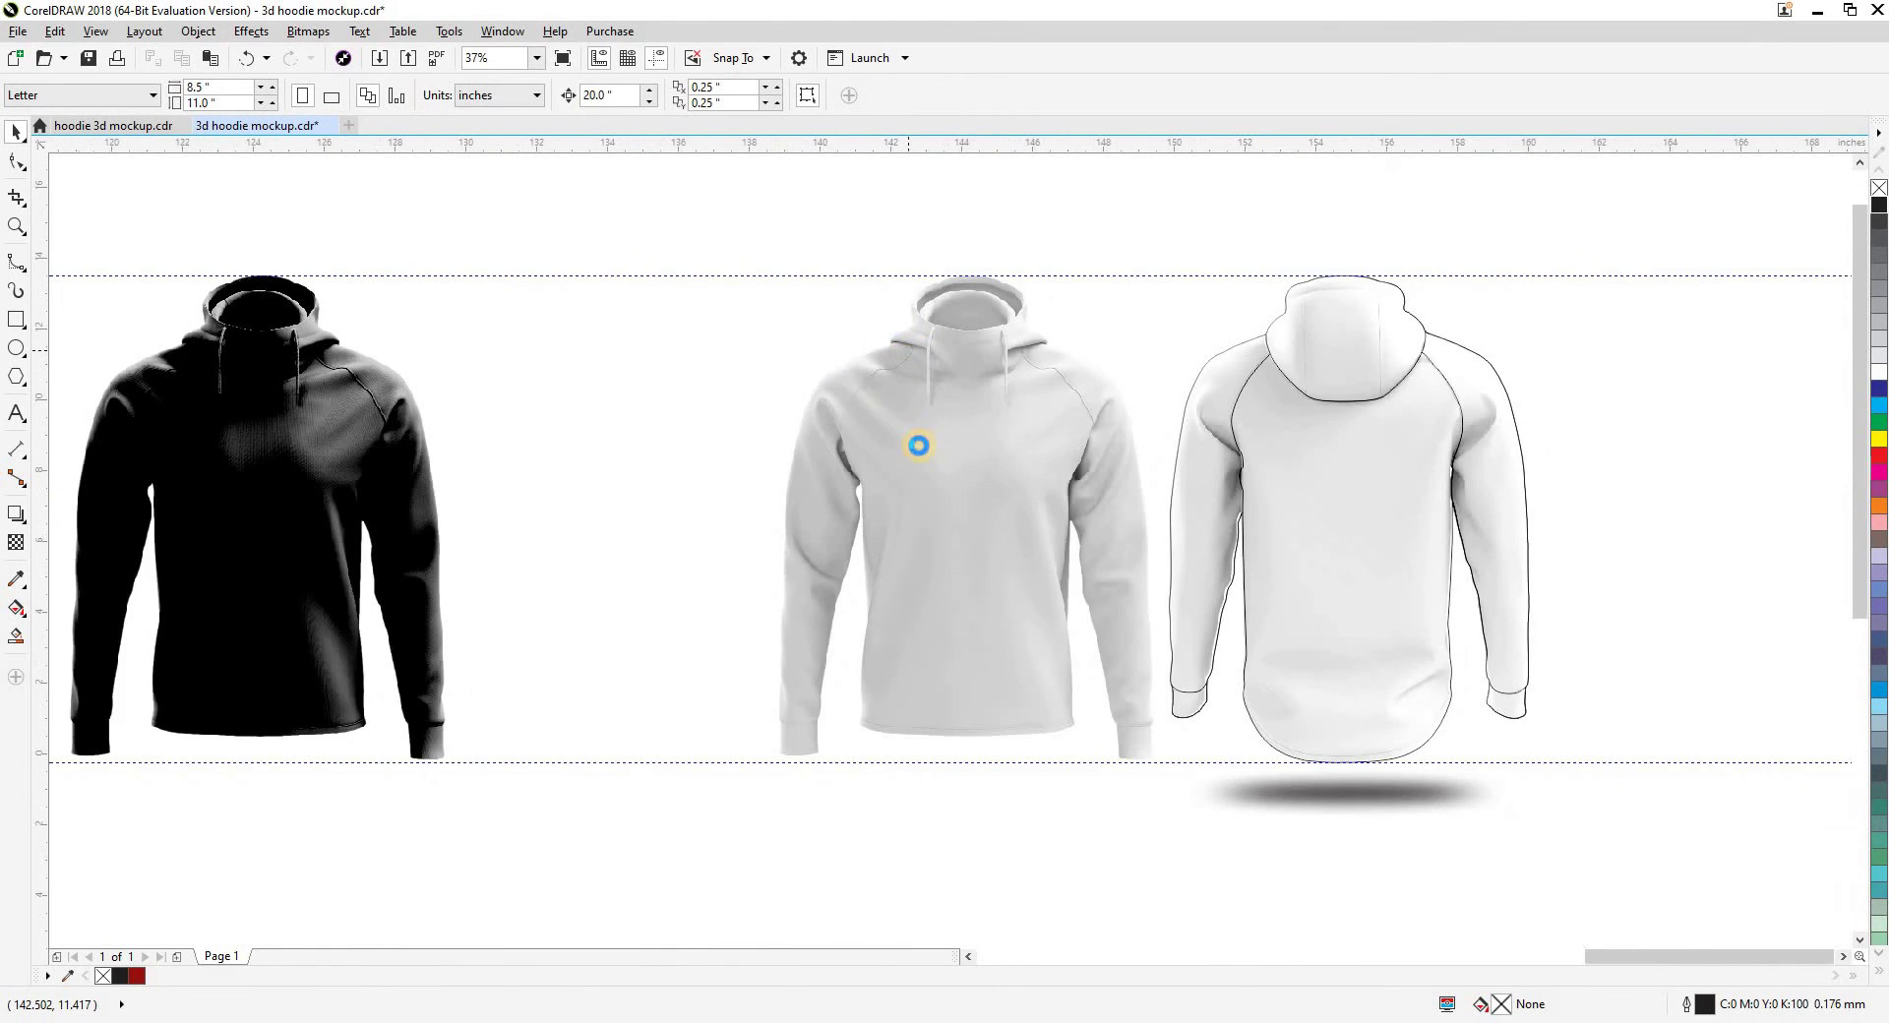
pyautogui.scroll(-3, 915, 442)
pyautogui.scroll(8, 1000, 490)
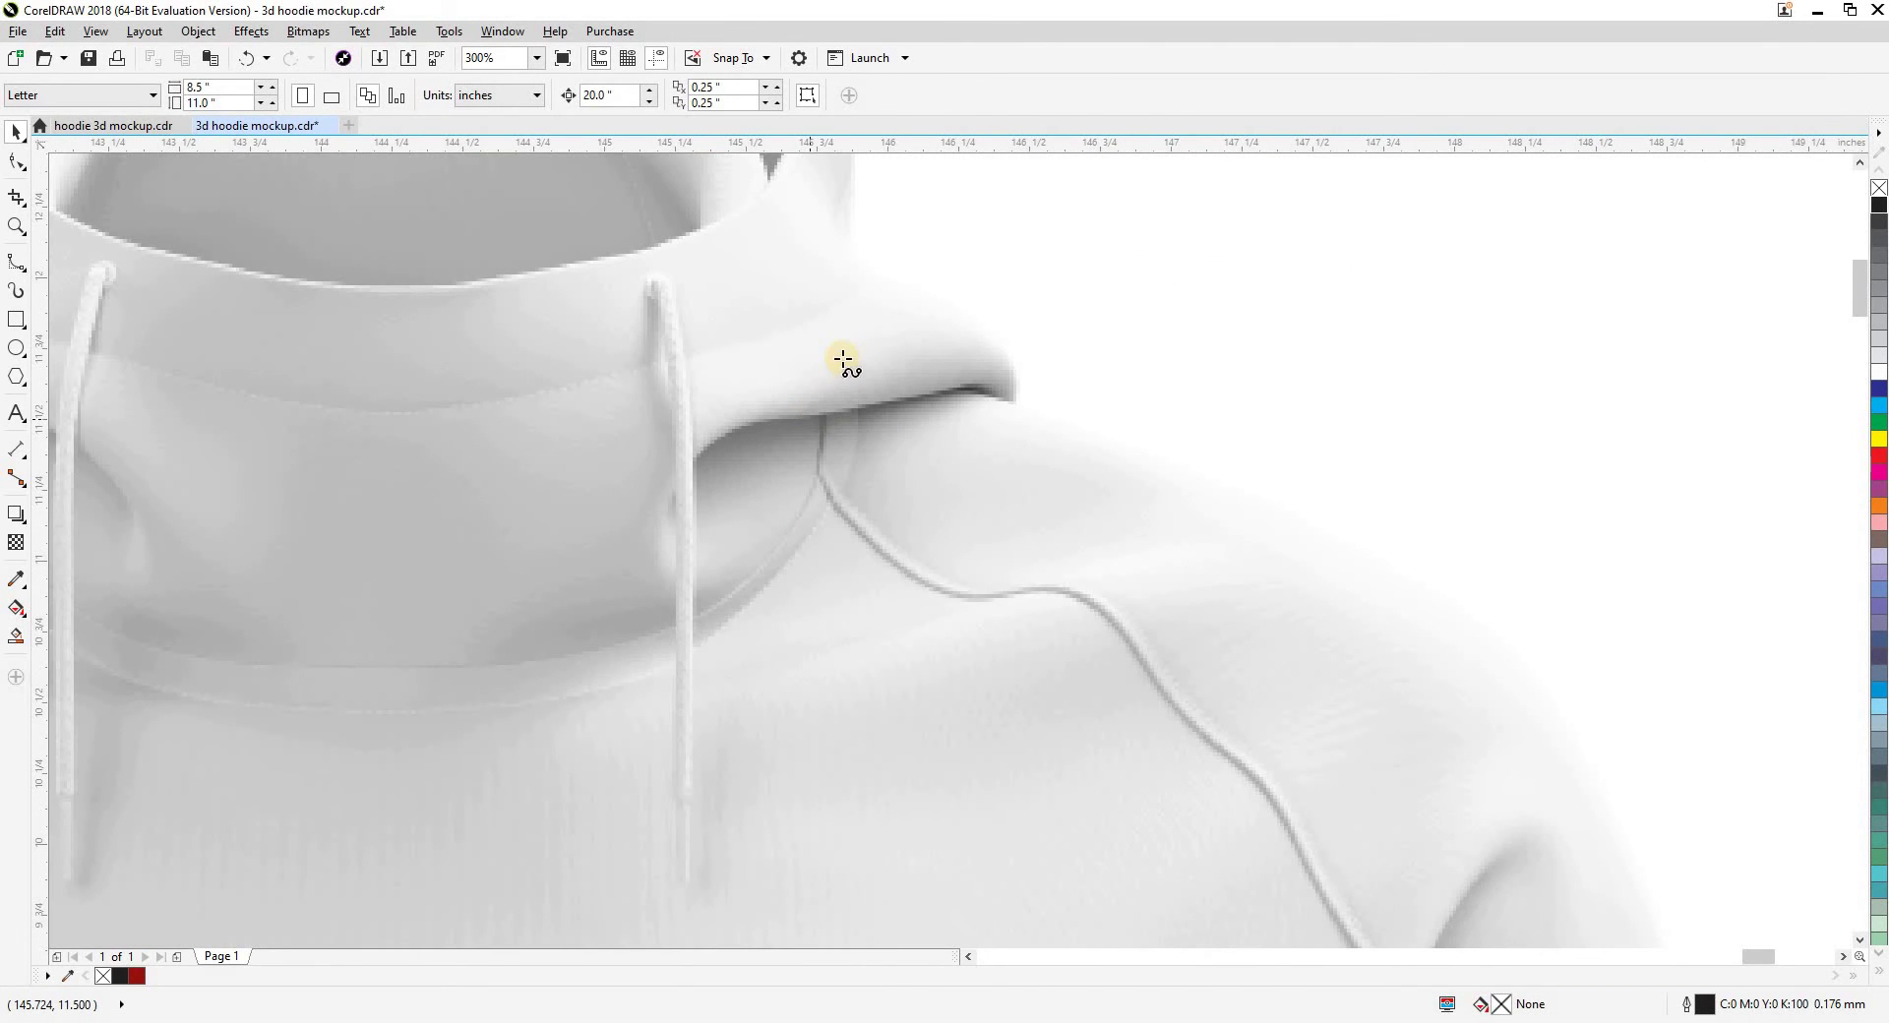
pyautogui.press('F5')
pyautogui.click(906, 293)
pyautogui.click(837, 427)
pyautogui.moveTo(833, 465); pyautogui.dragTo(834, 412)
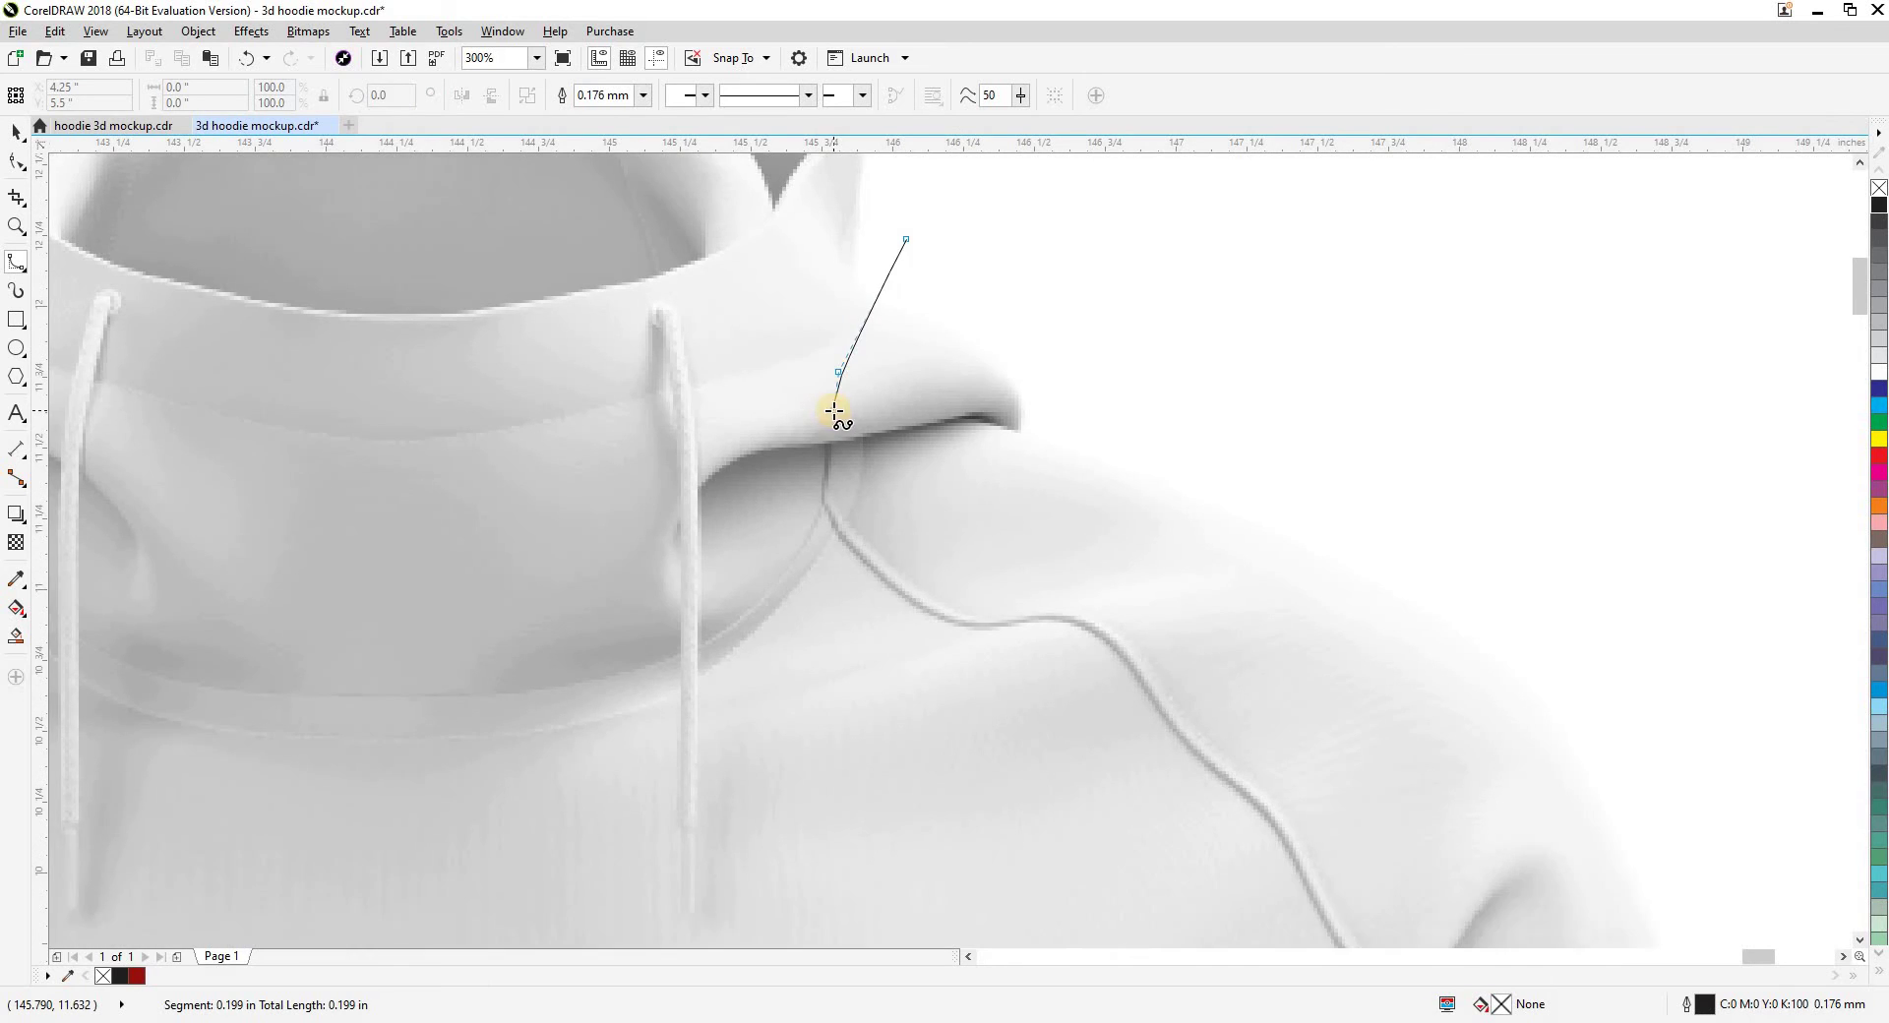
pyautogui.scroll(1, 835, 411)
pyautogui.click(825, 442)
pyautogui.click(820, 508)
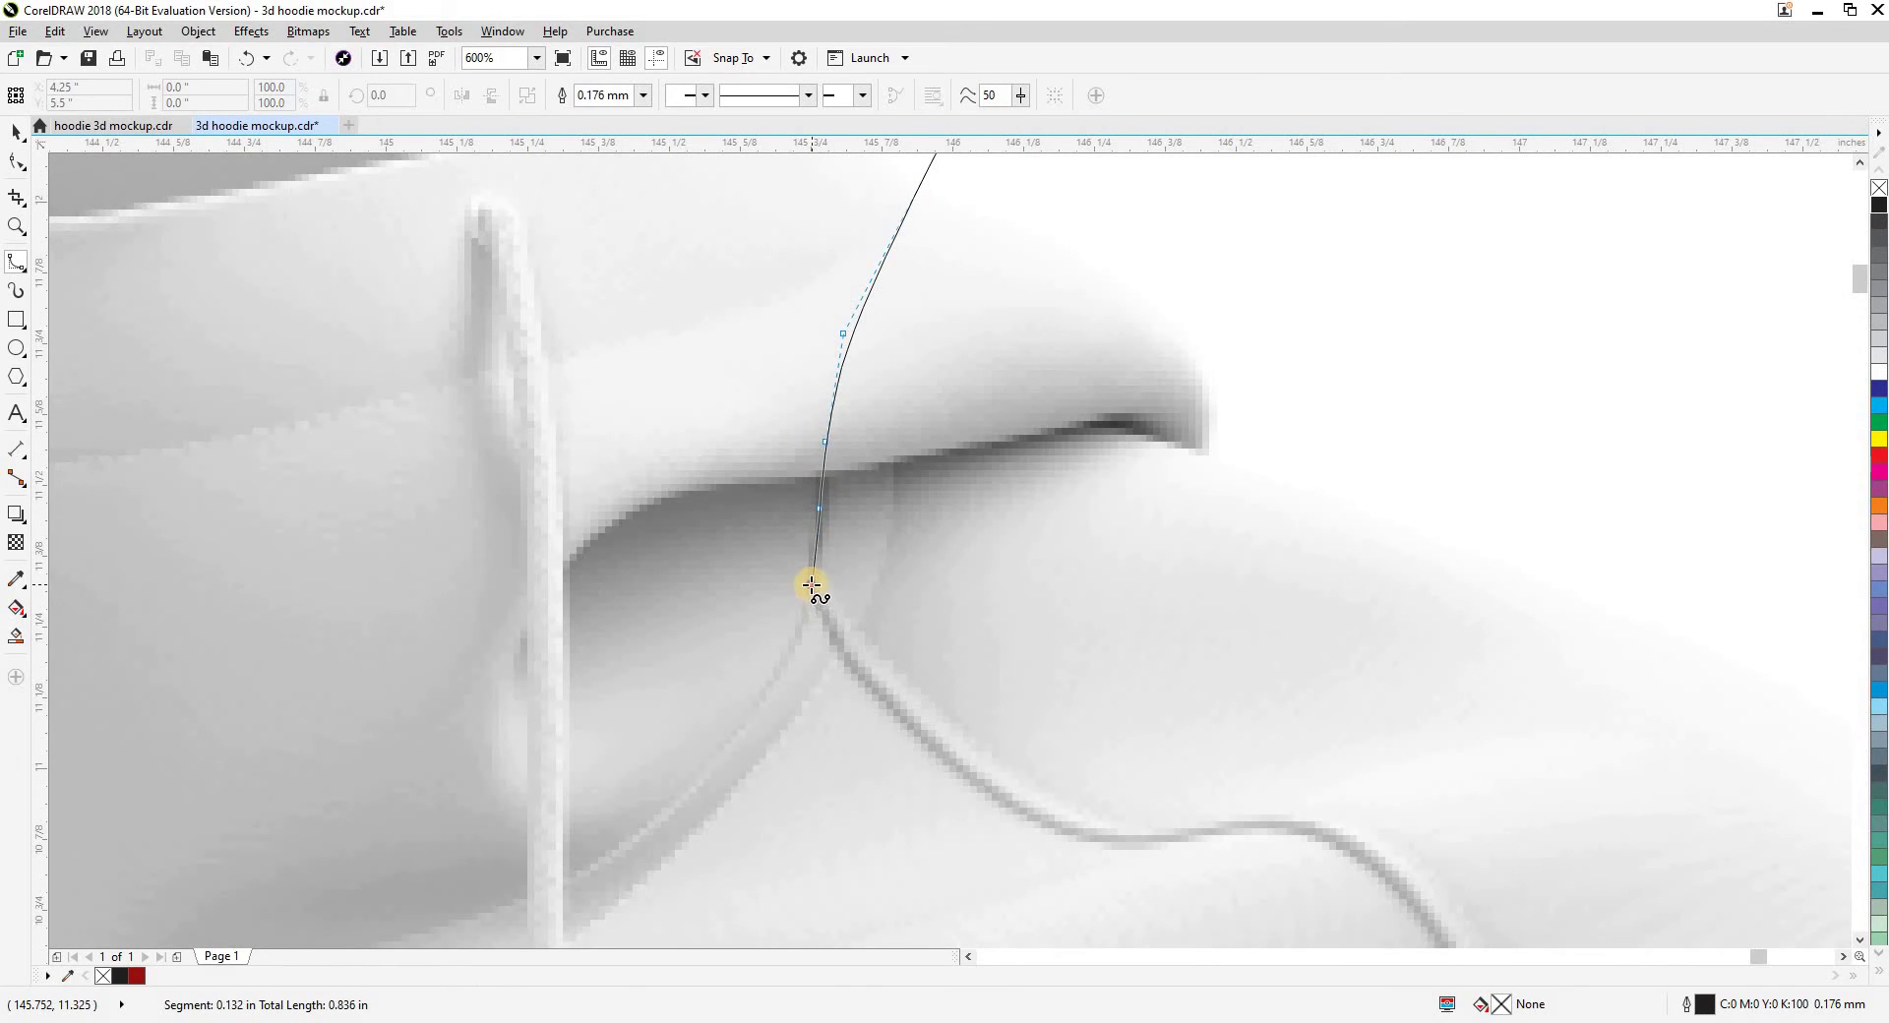
# Trace the B-Spline from the neck seam junction along the wavy upper part of the right sleeve seam
pyautogui.click(848, 665)
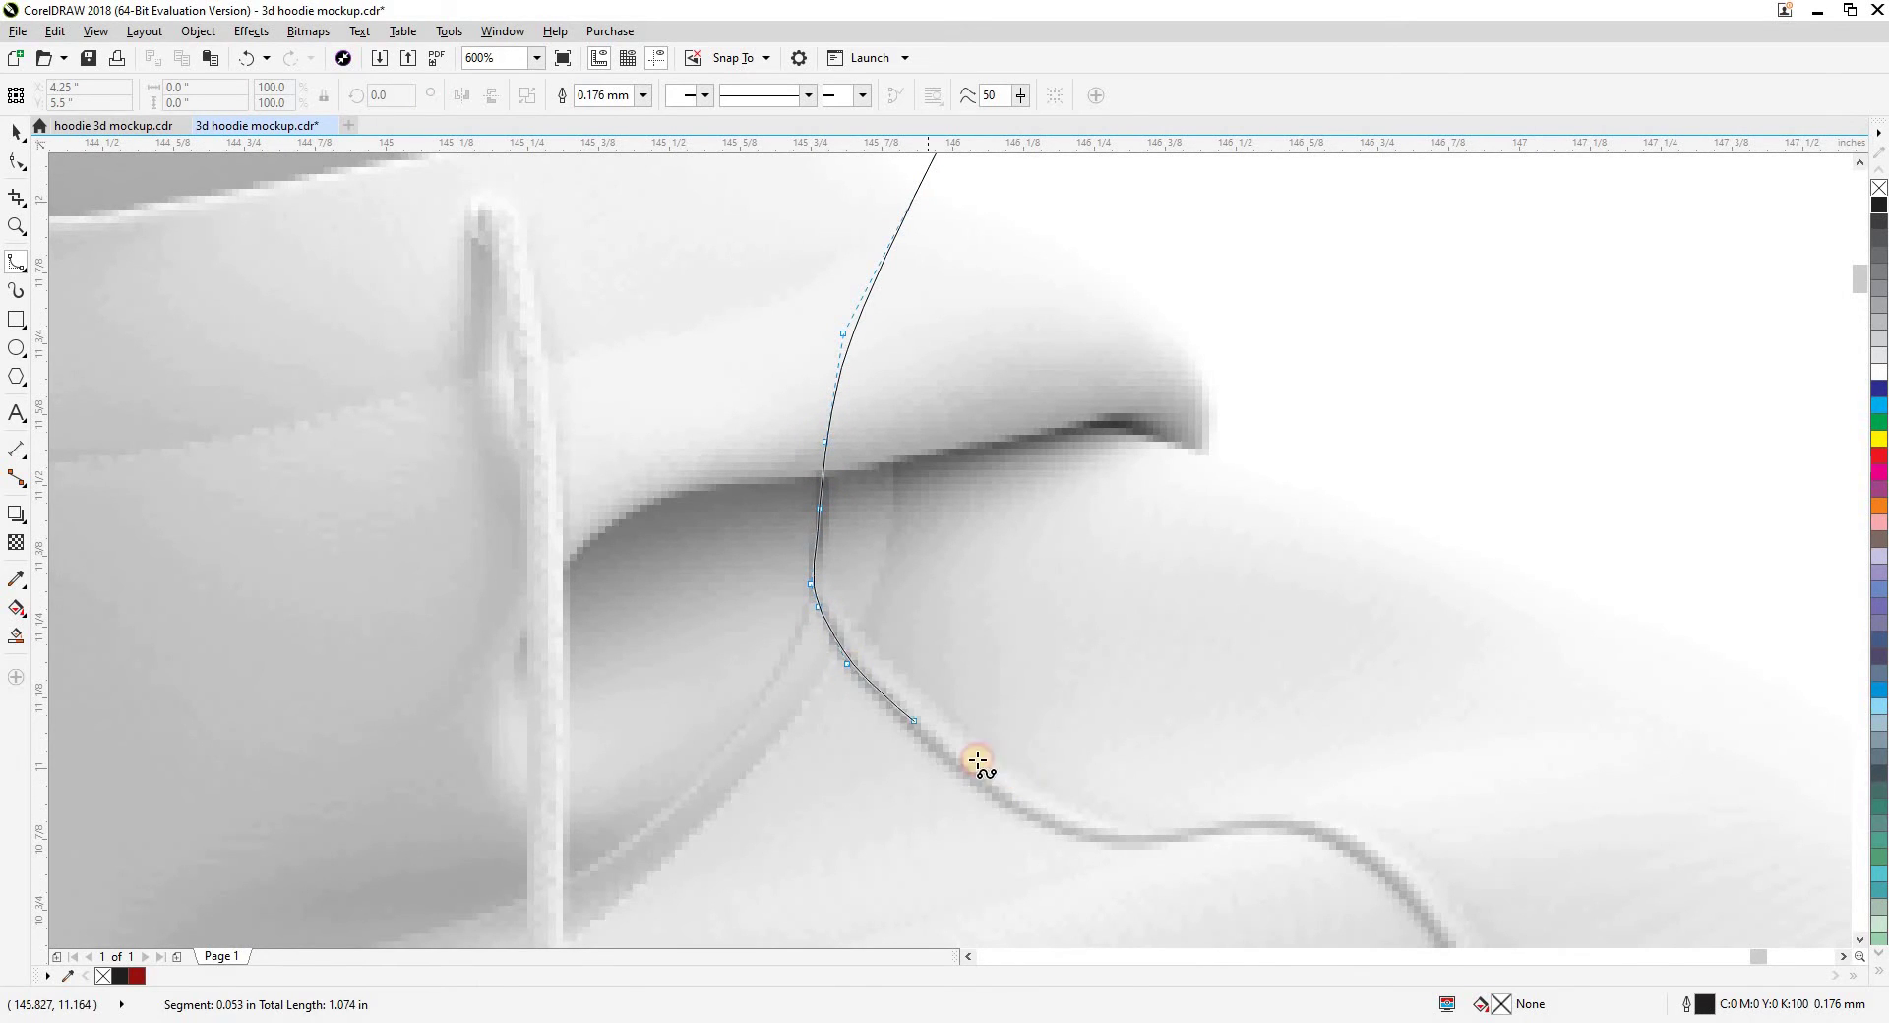
pyautogui.click(926, 745)
pyautogui.moveTo(928, 751); pyautogui.dragTo(797, 373)
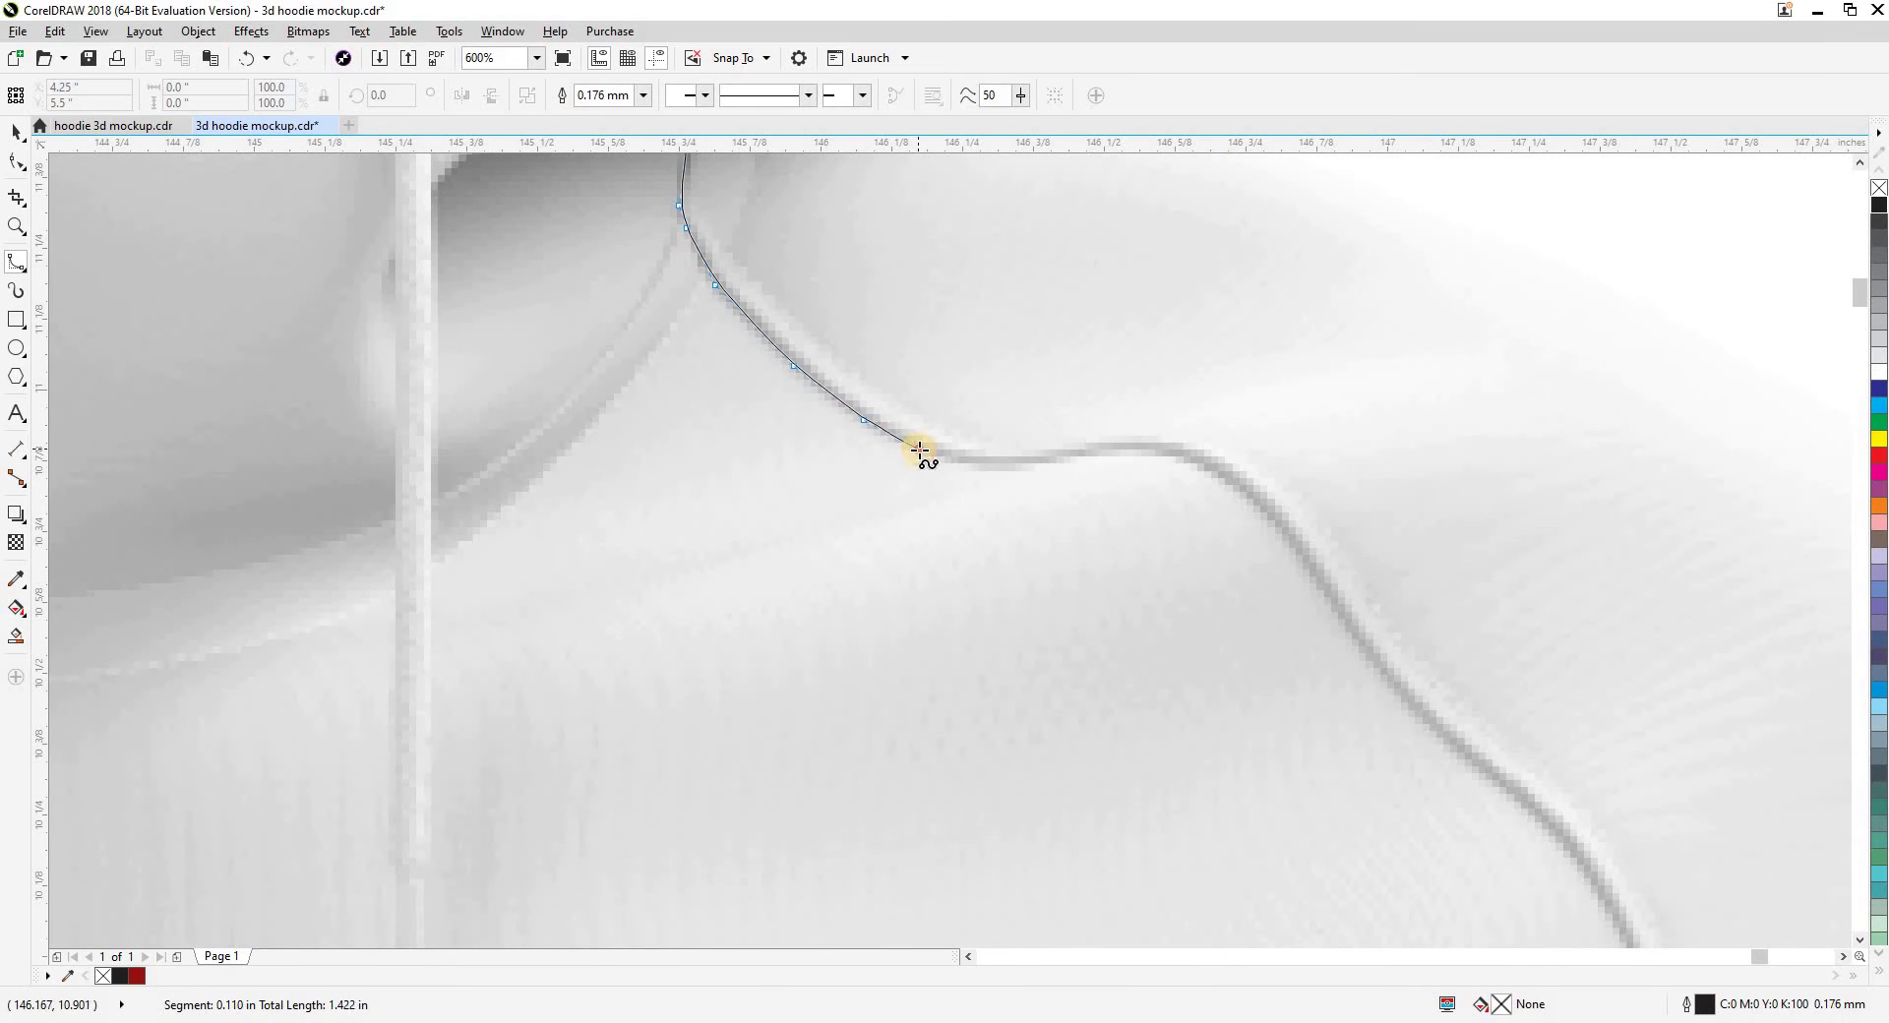
pyautogui.click(1088, 451)
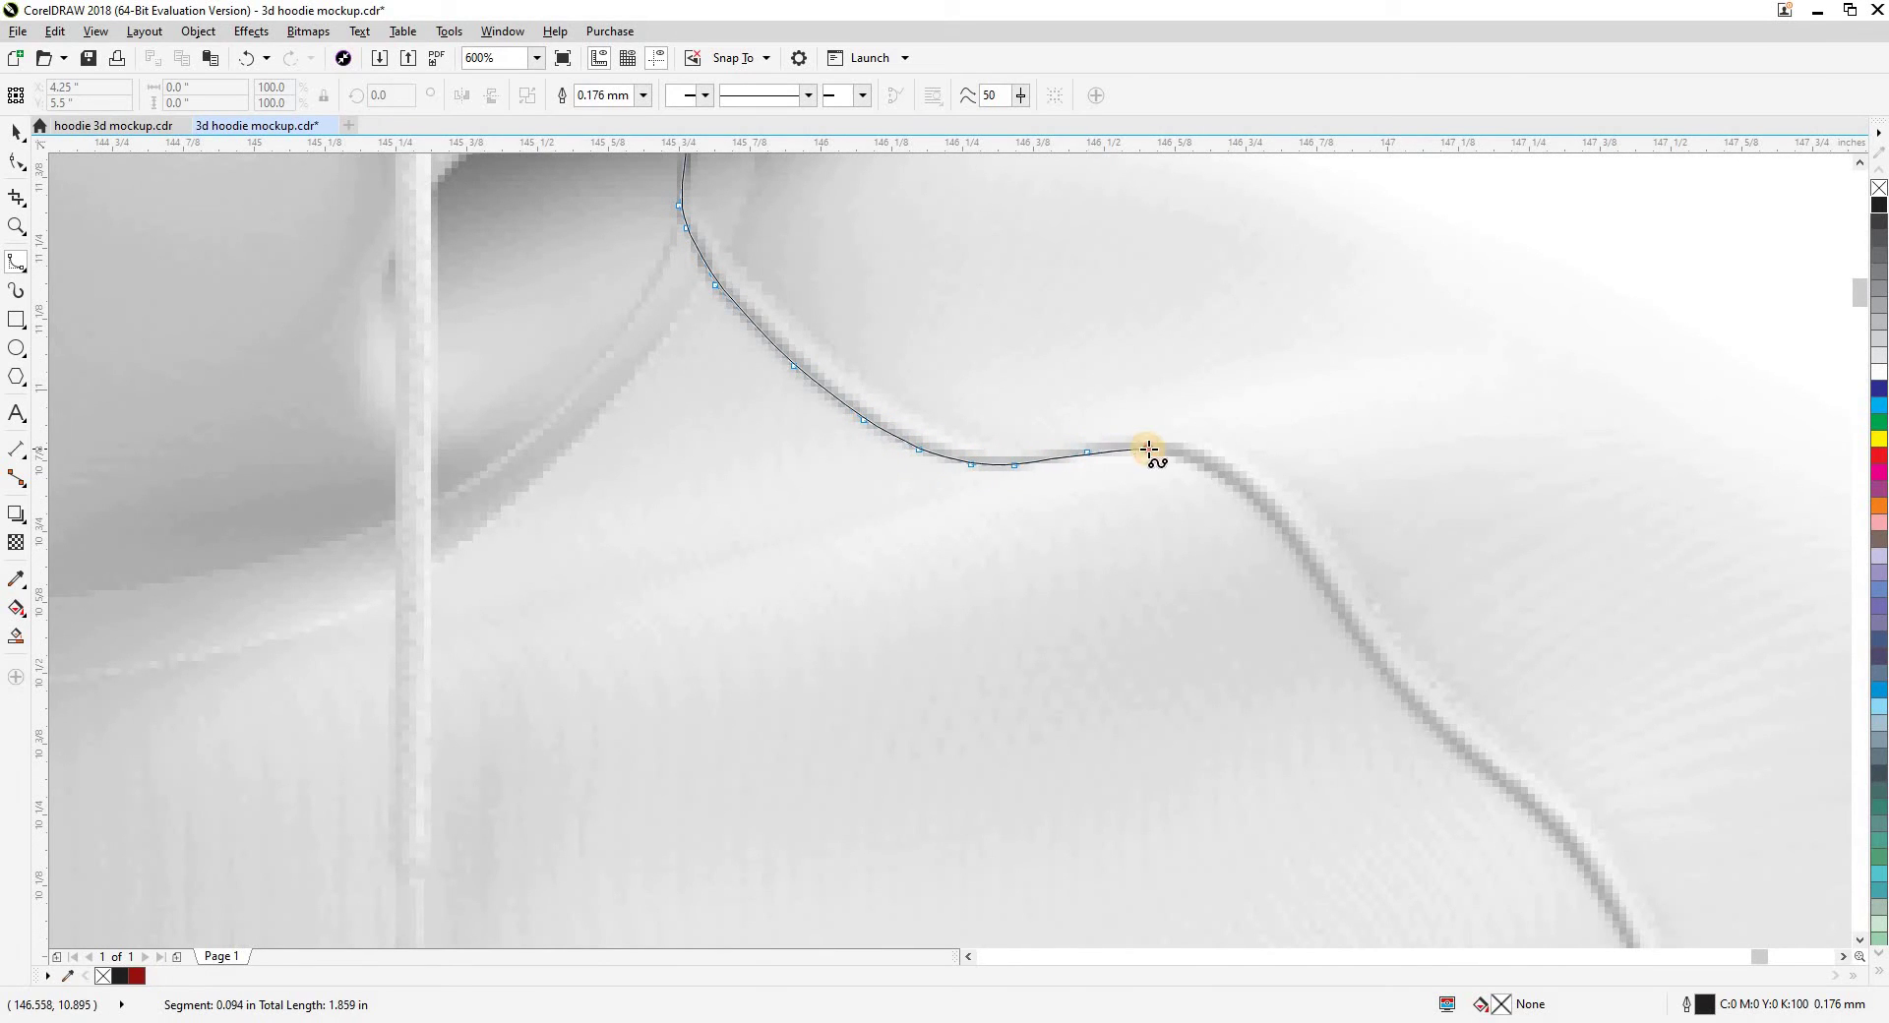
pyautogui.click(1258, 501)
pyautogui.click(1275, 521)
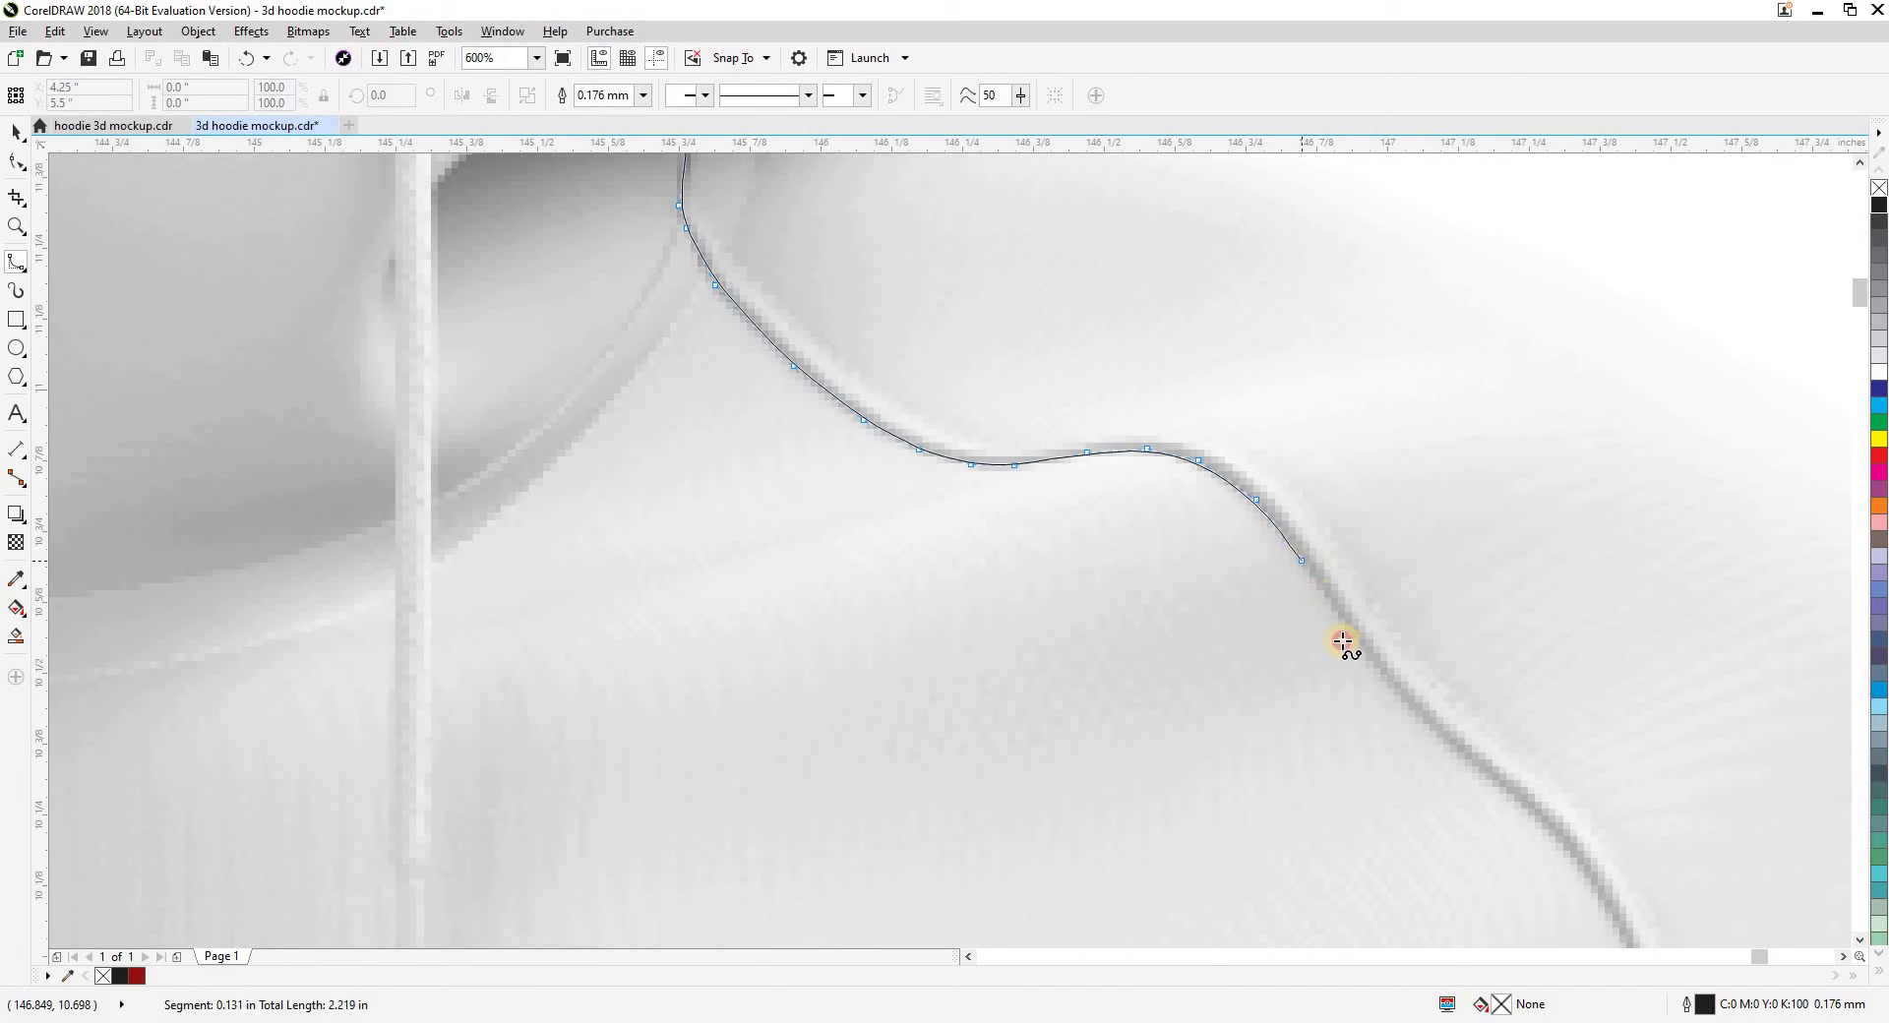
# Trace the B-Spline down the lower part of the right sleeve seam to where it meets the armpit fold
pyautogui.click(1555, 830)
pyautogui.moveTo(1543, 815); pyautogui.dragTo(1129, 358)
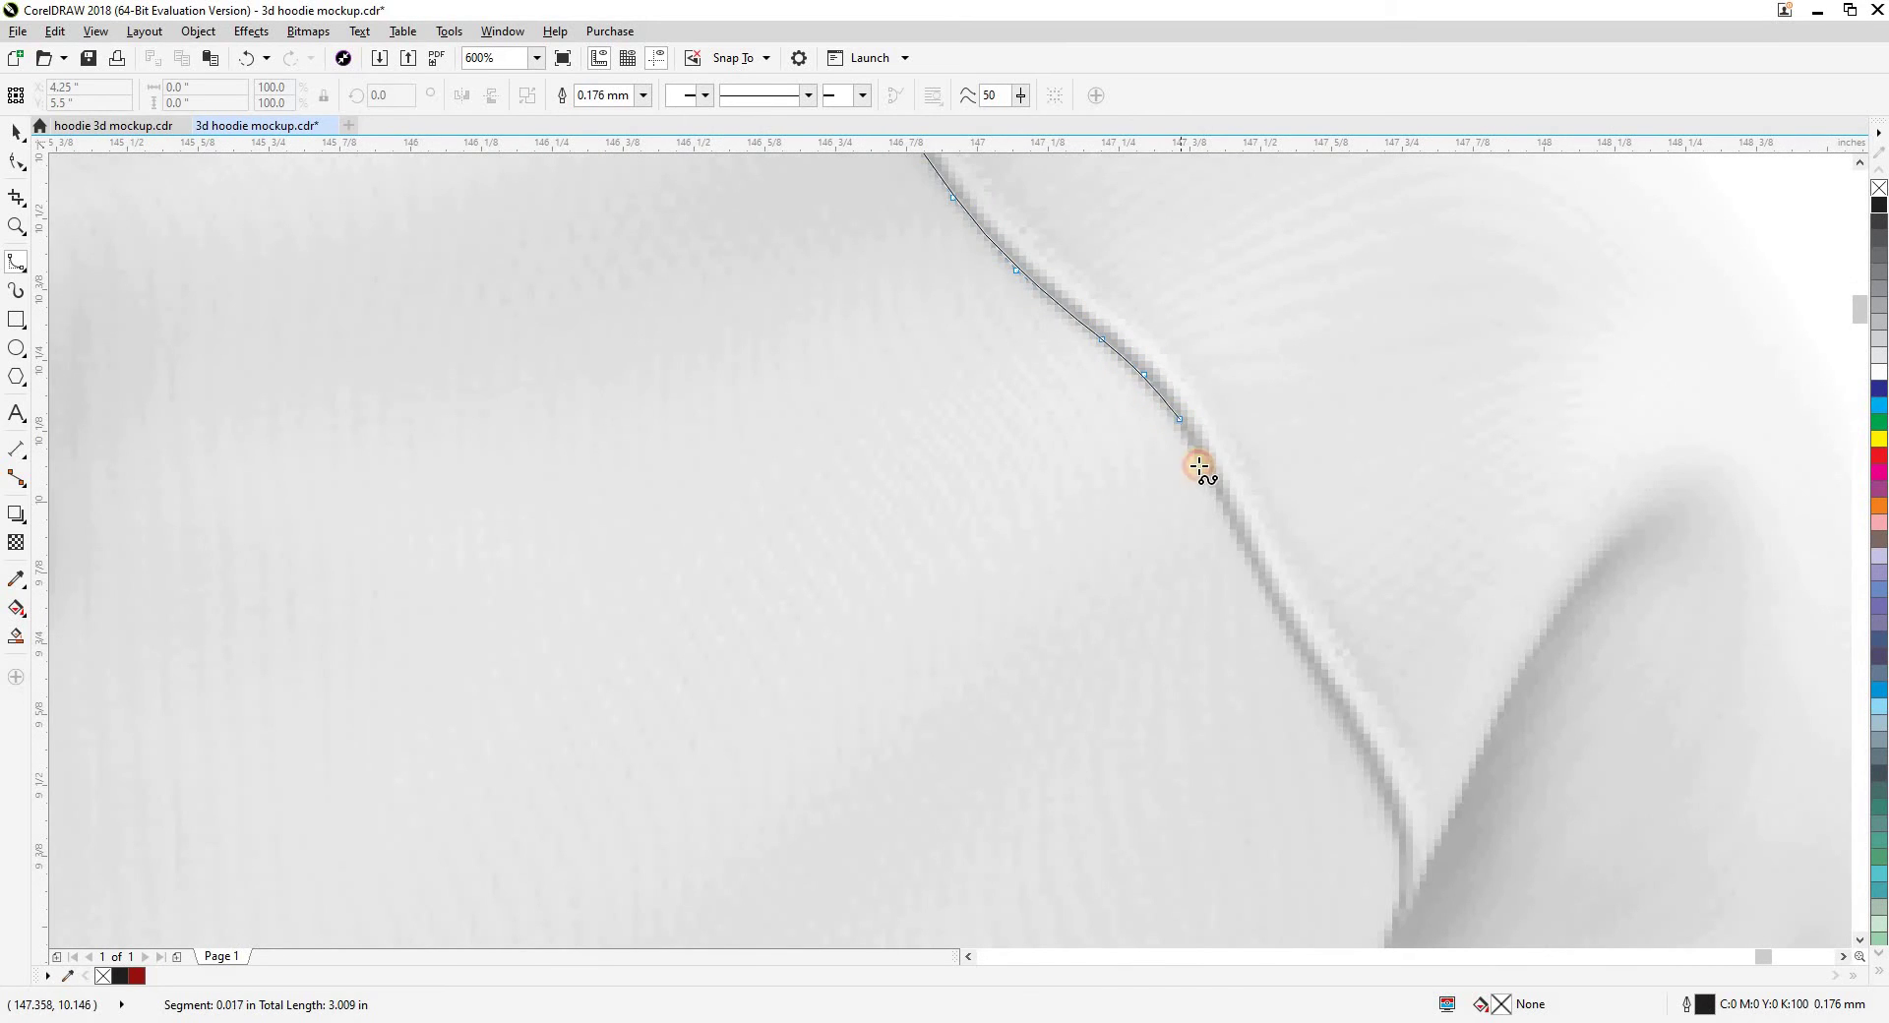
pyautogui.click(1344, 708)
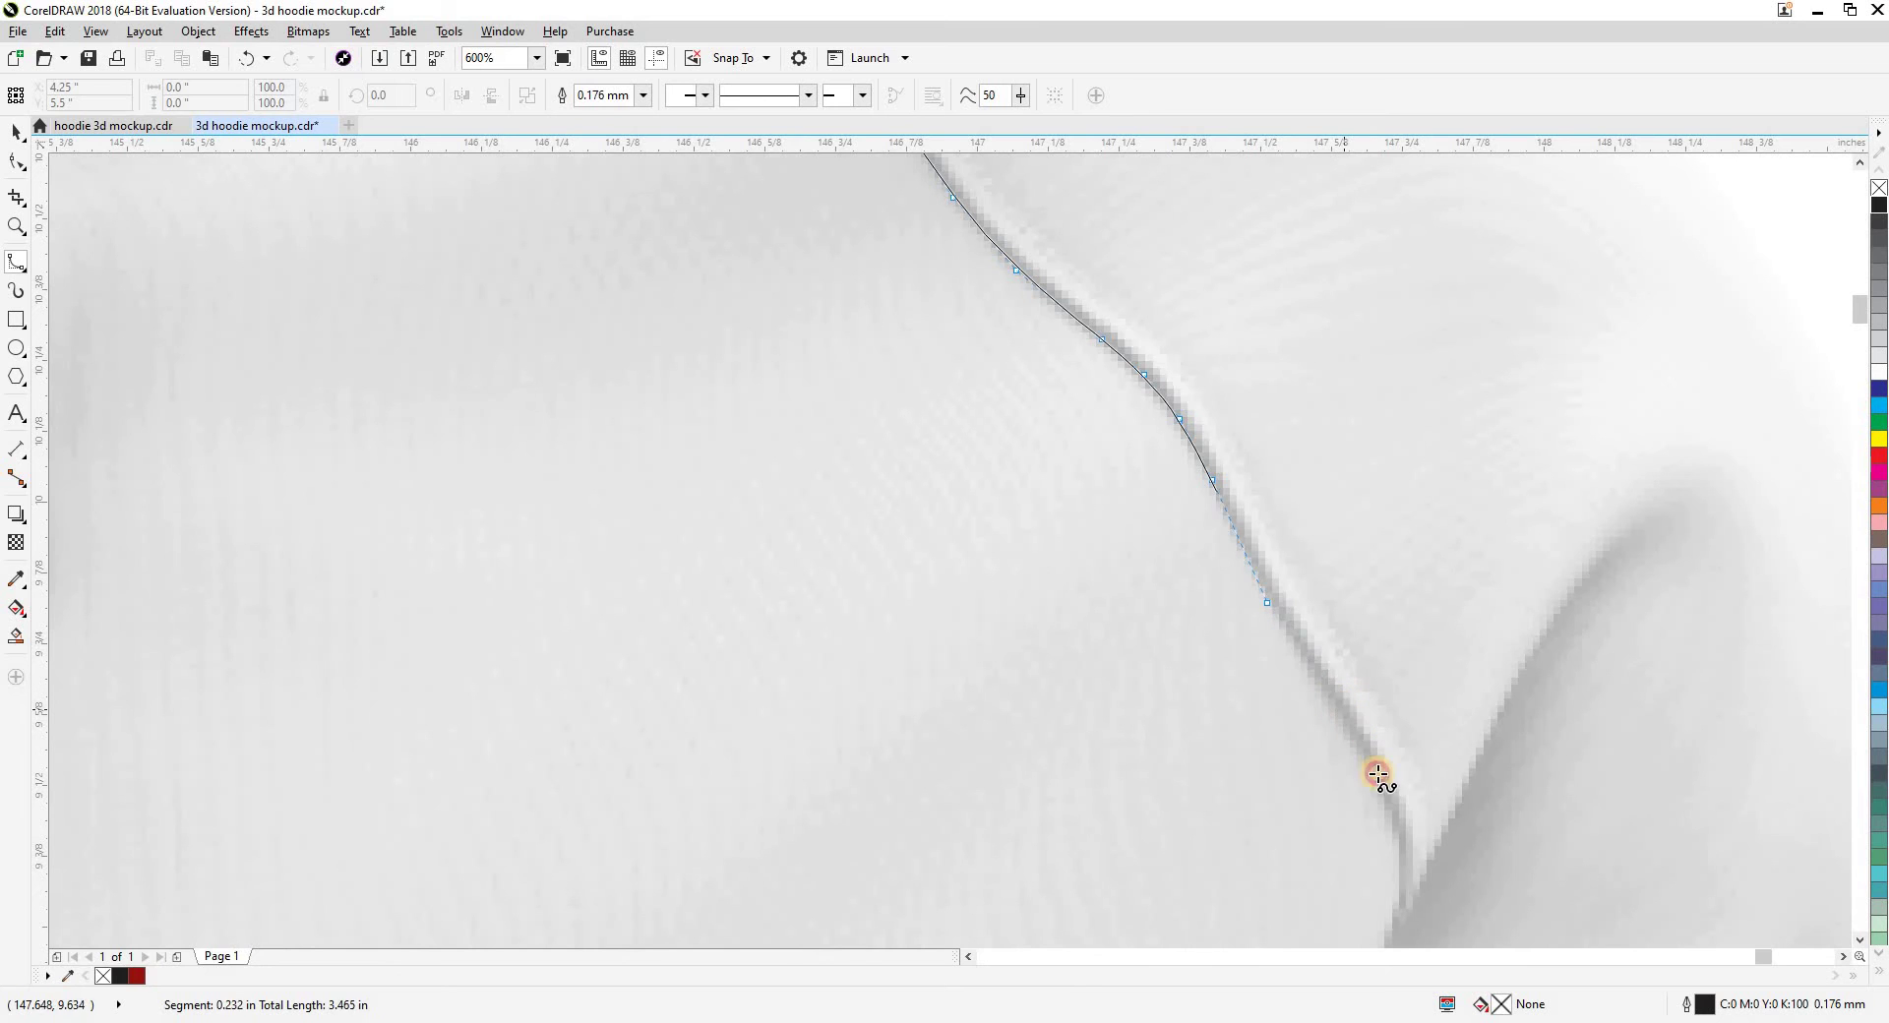
pyautogui.click(1380, 786)
pyautogui.click(1387, 798)
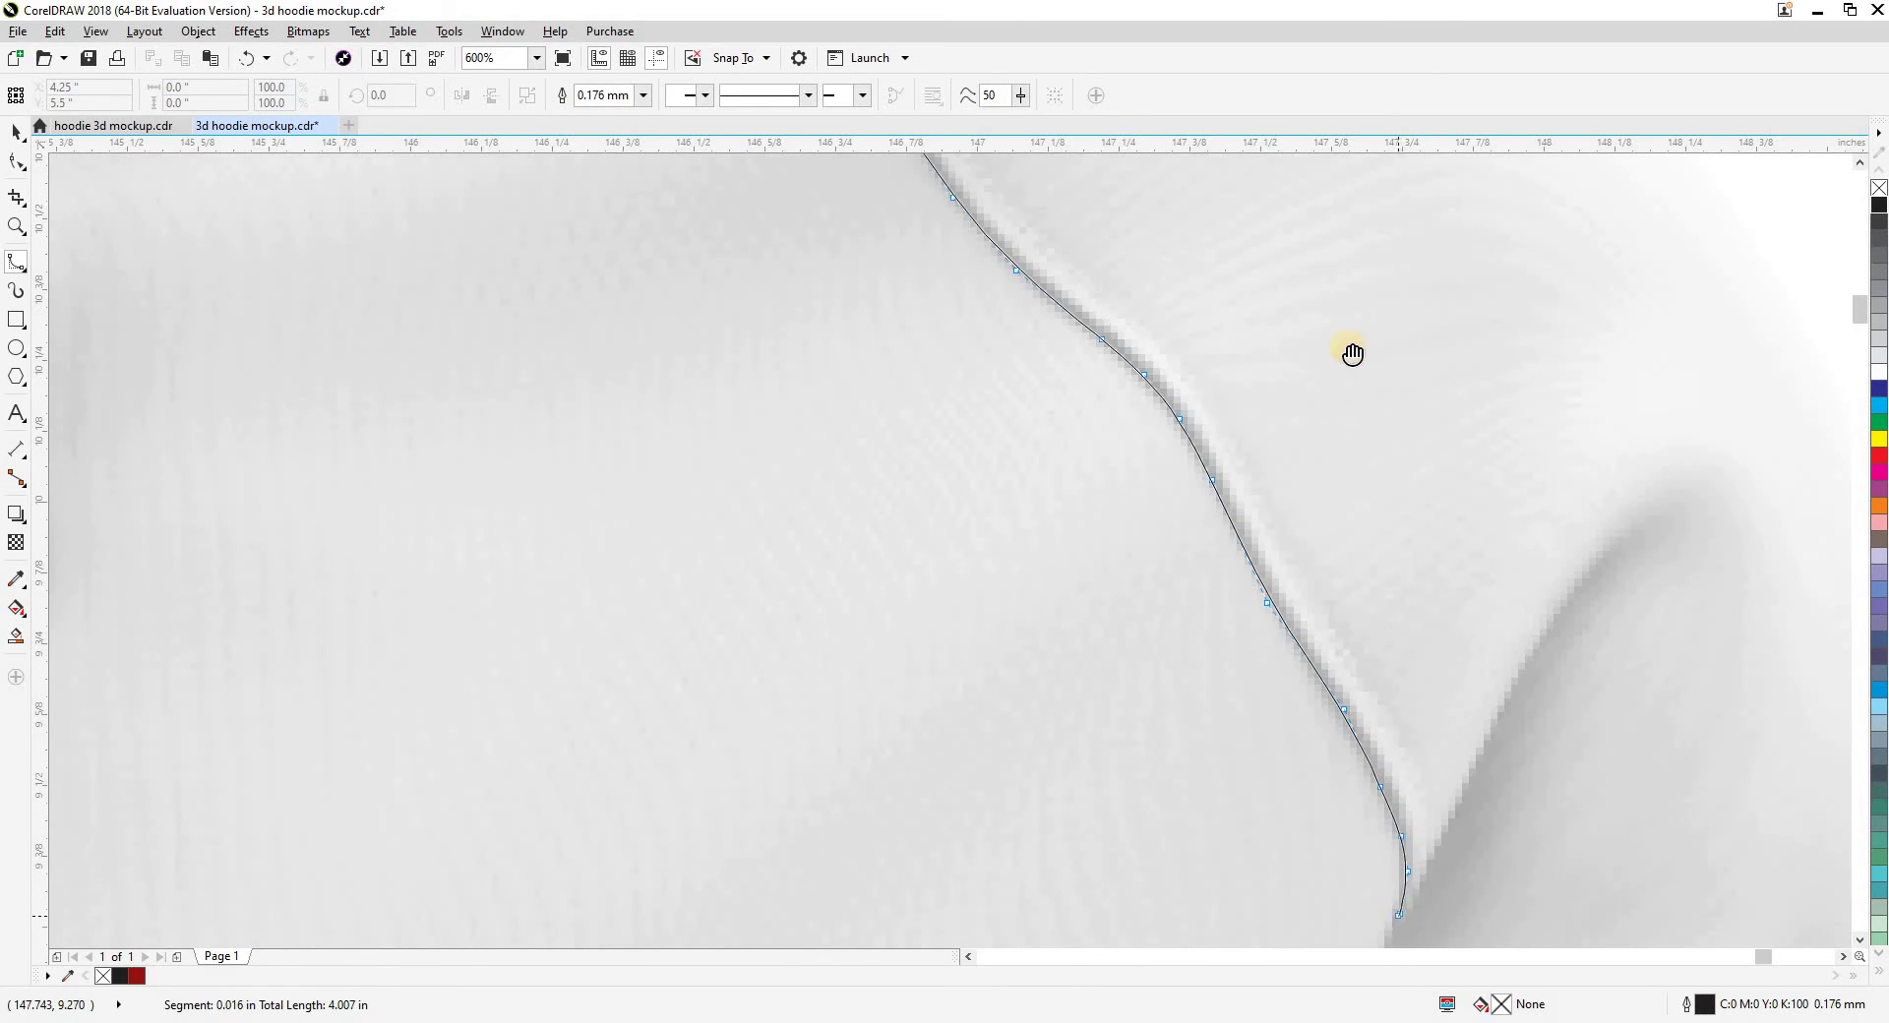
# Continue the B-Spline down the body-side edge of the dark fold below the right sleeve seam
pyautogui.scroll(-3, 1352, 355)
pyautogui.hscroll(1, 1348, 364)
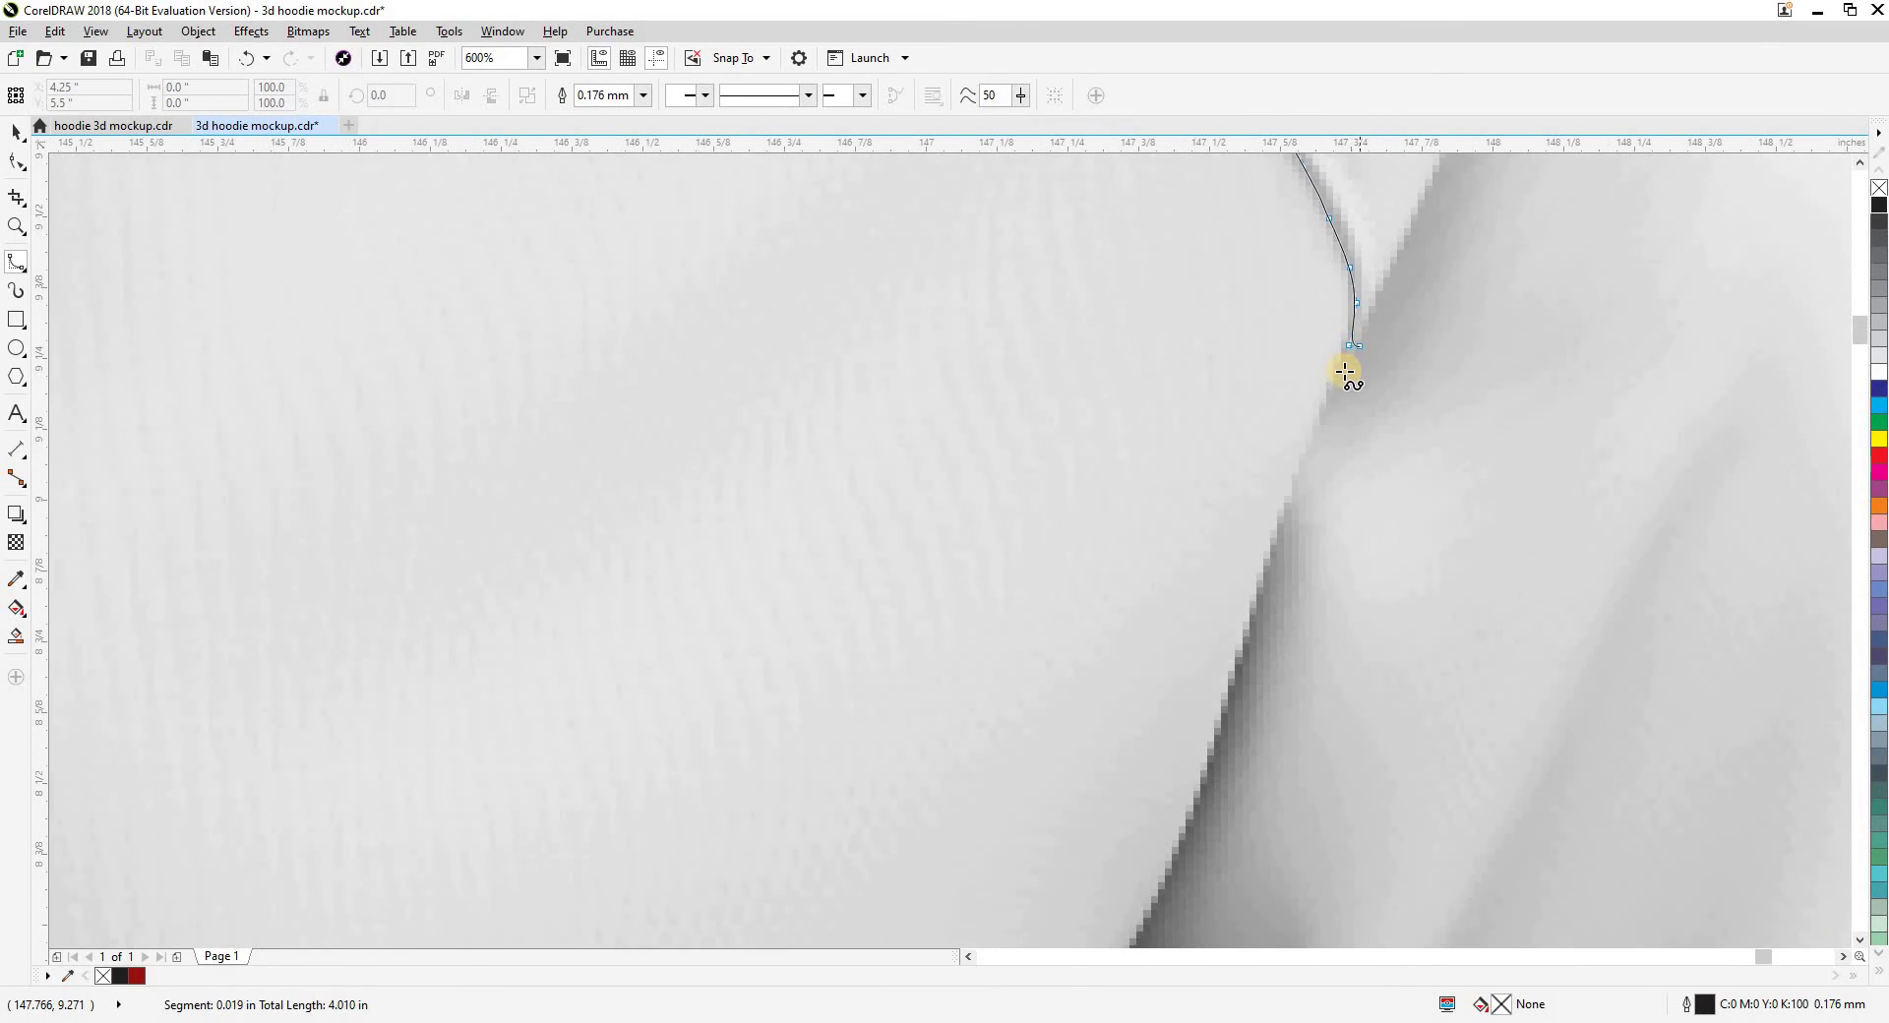
pyautogui.click(1264, 581)
pyautogui.click(1217, 748)
pyautogui.scroll(-3, 1274, 295)
pyautogui.hscroll(-1, 1273, 296)
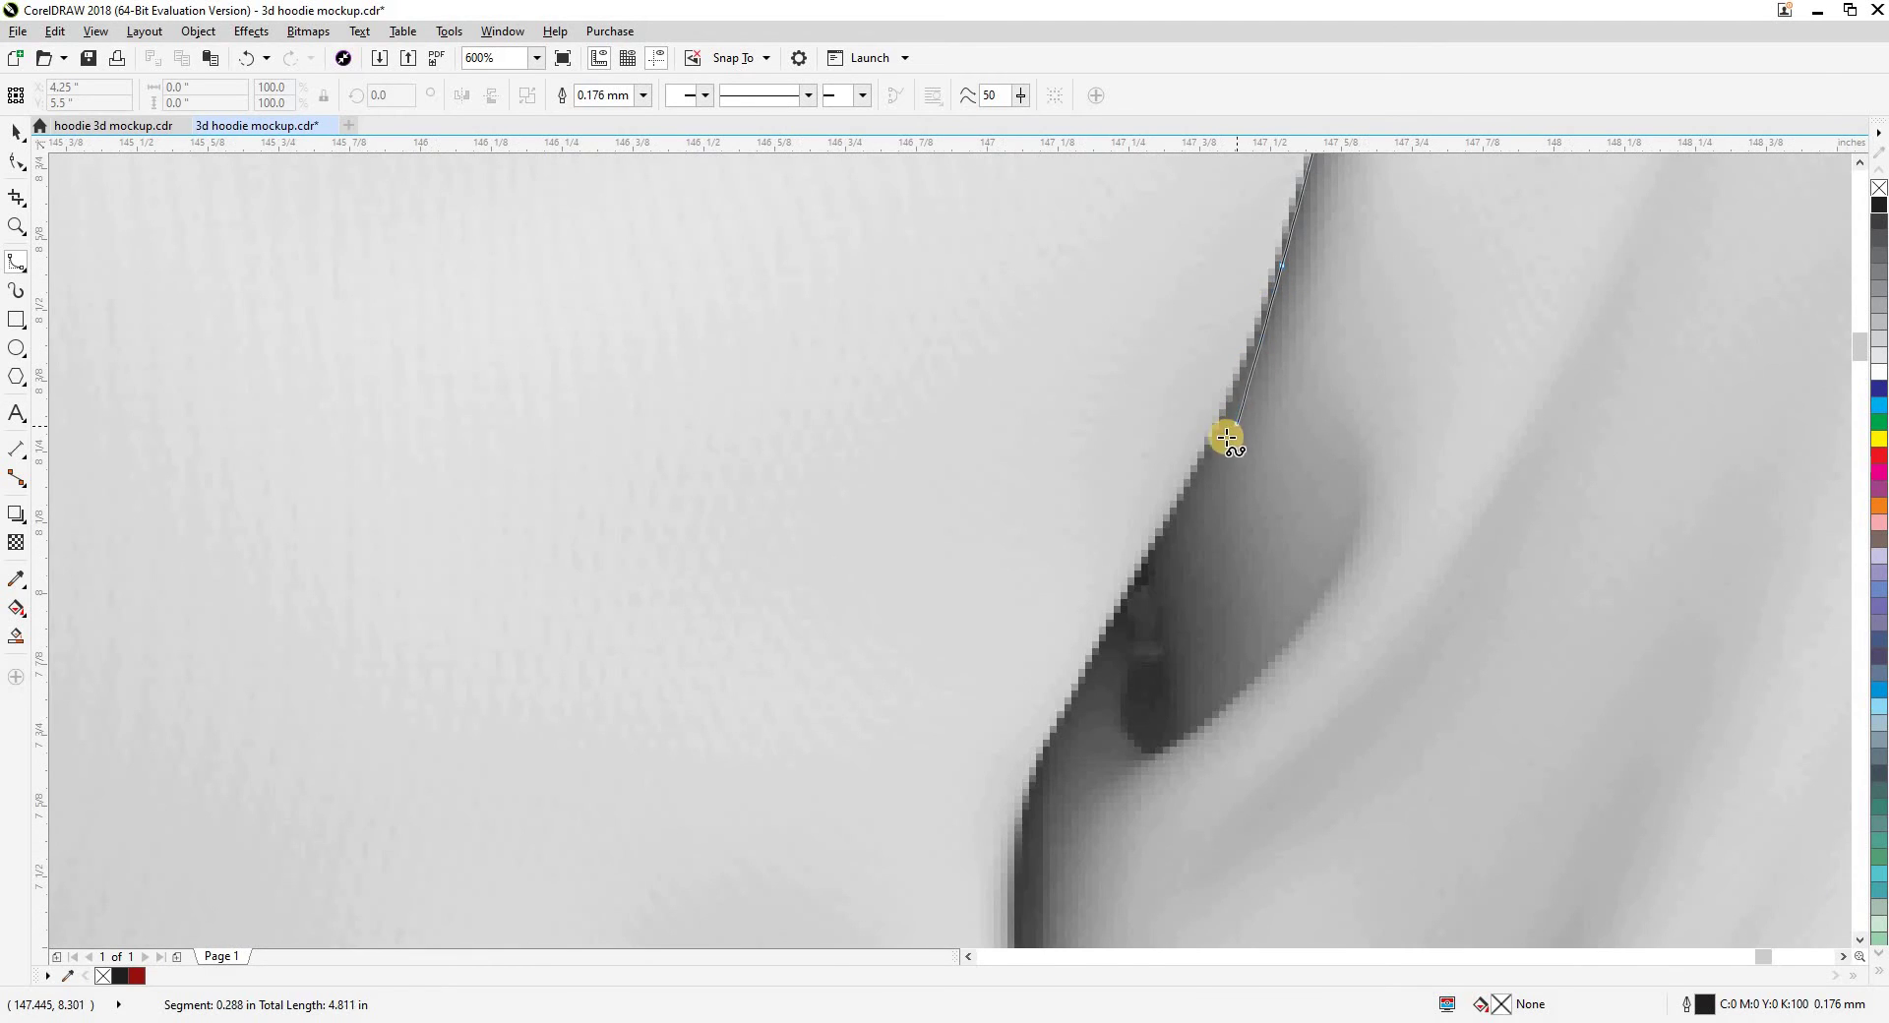
pyautogui.click(1209, 449)
pyautogui.click(1128, 596)
pyautogui.click(1059, 724)
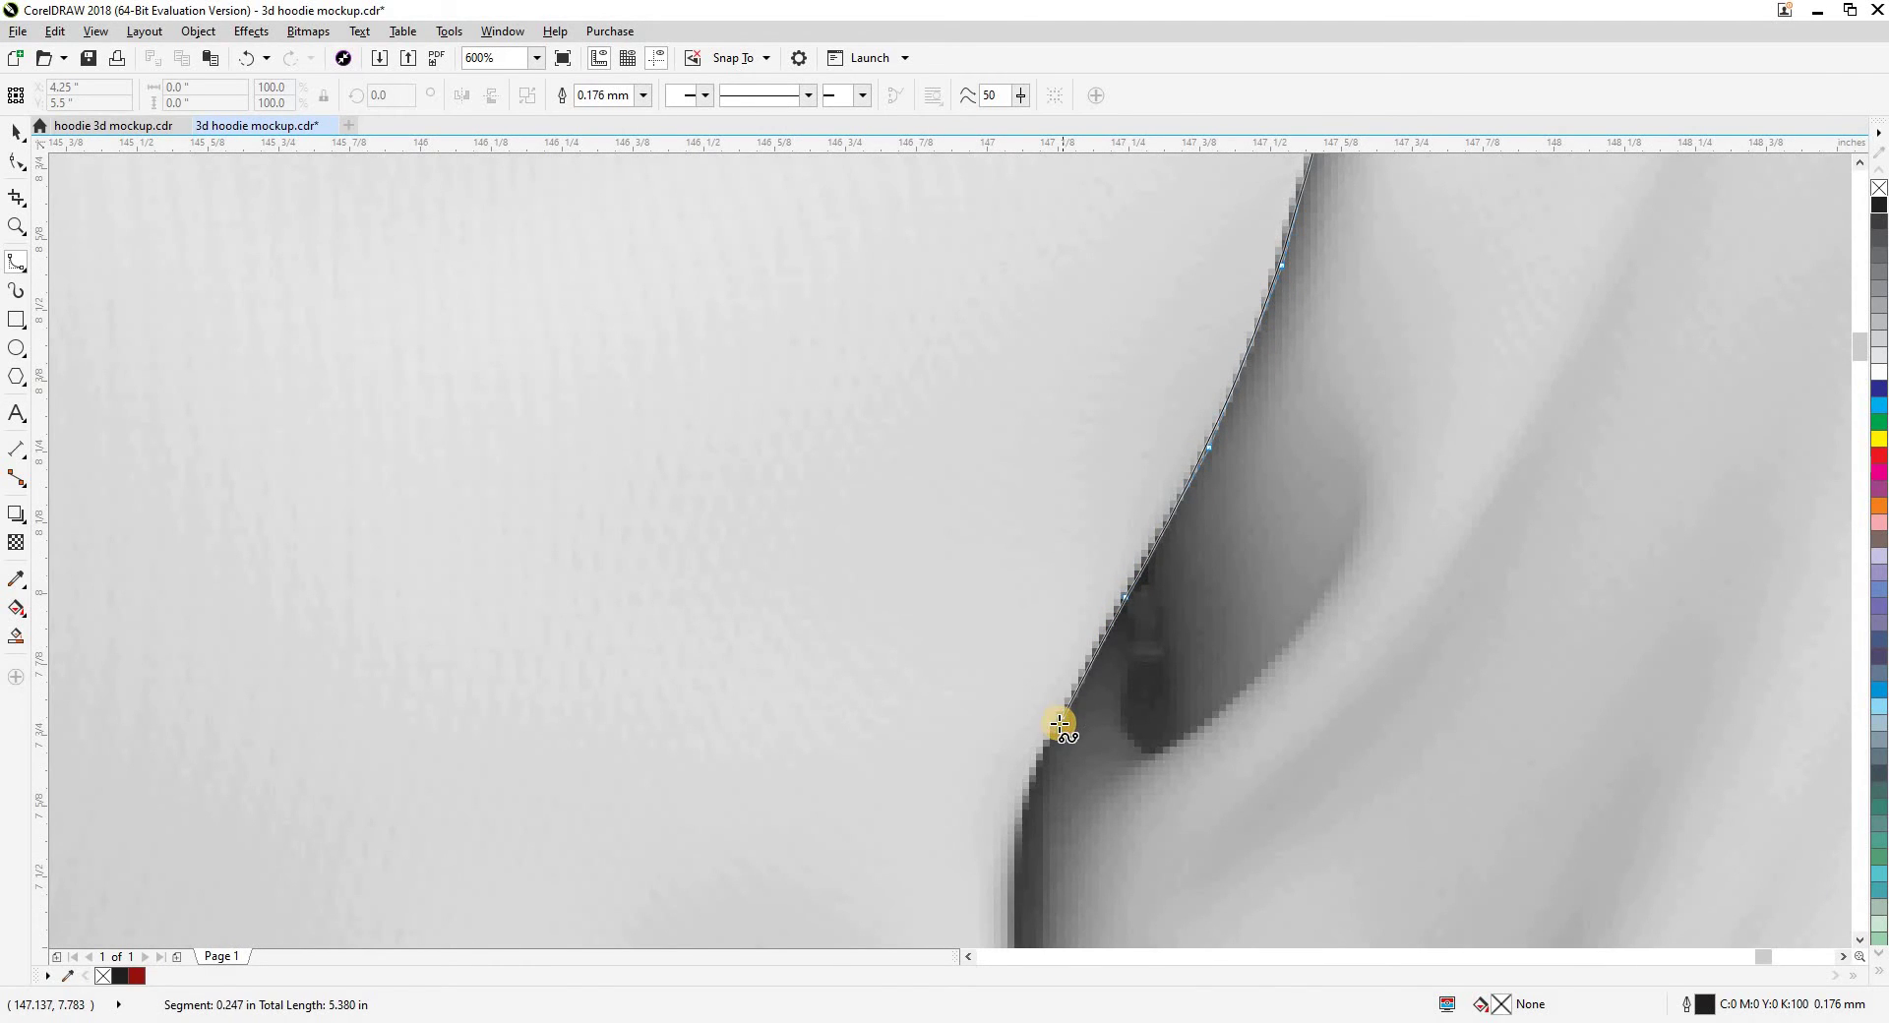
# Trace the B-Spline down the body-side fold edge and over the tip of the white gap under the right sleeve, replacing the misplaced point
pyautogui.click(1024, 817)
pyautogui.scroll(-1, 972, 341)
pyautogui.scroll(-2, 972, 340)
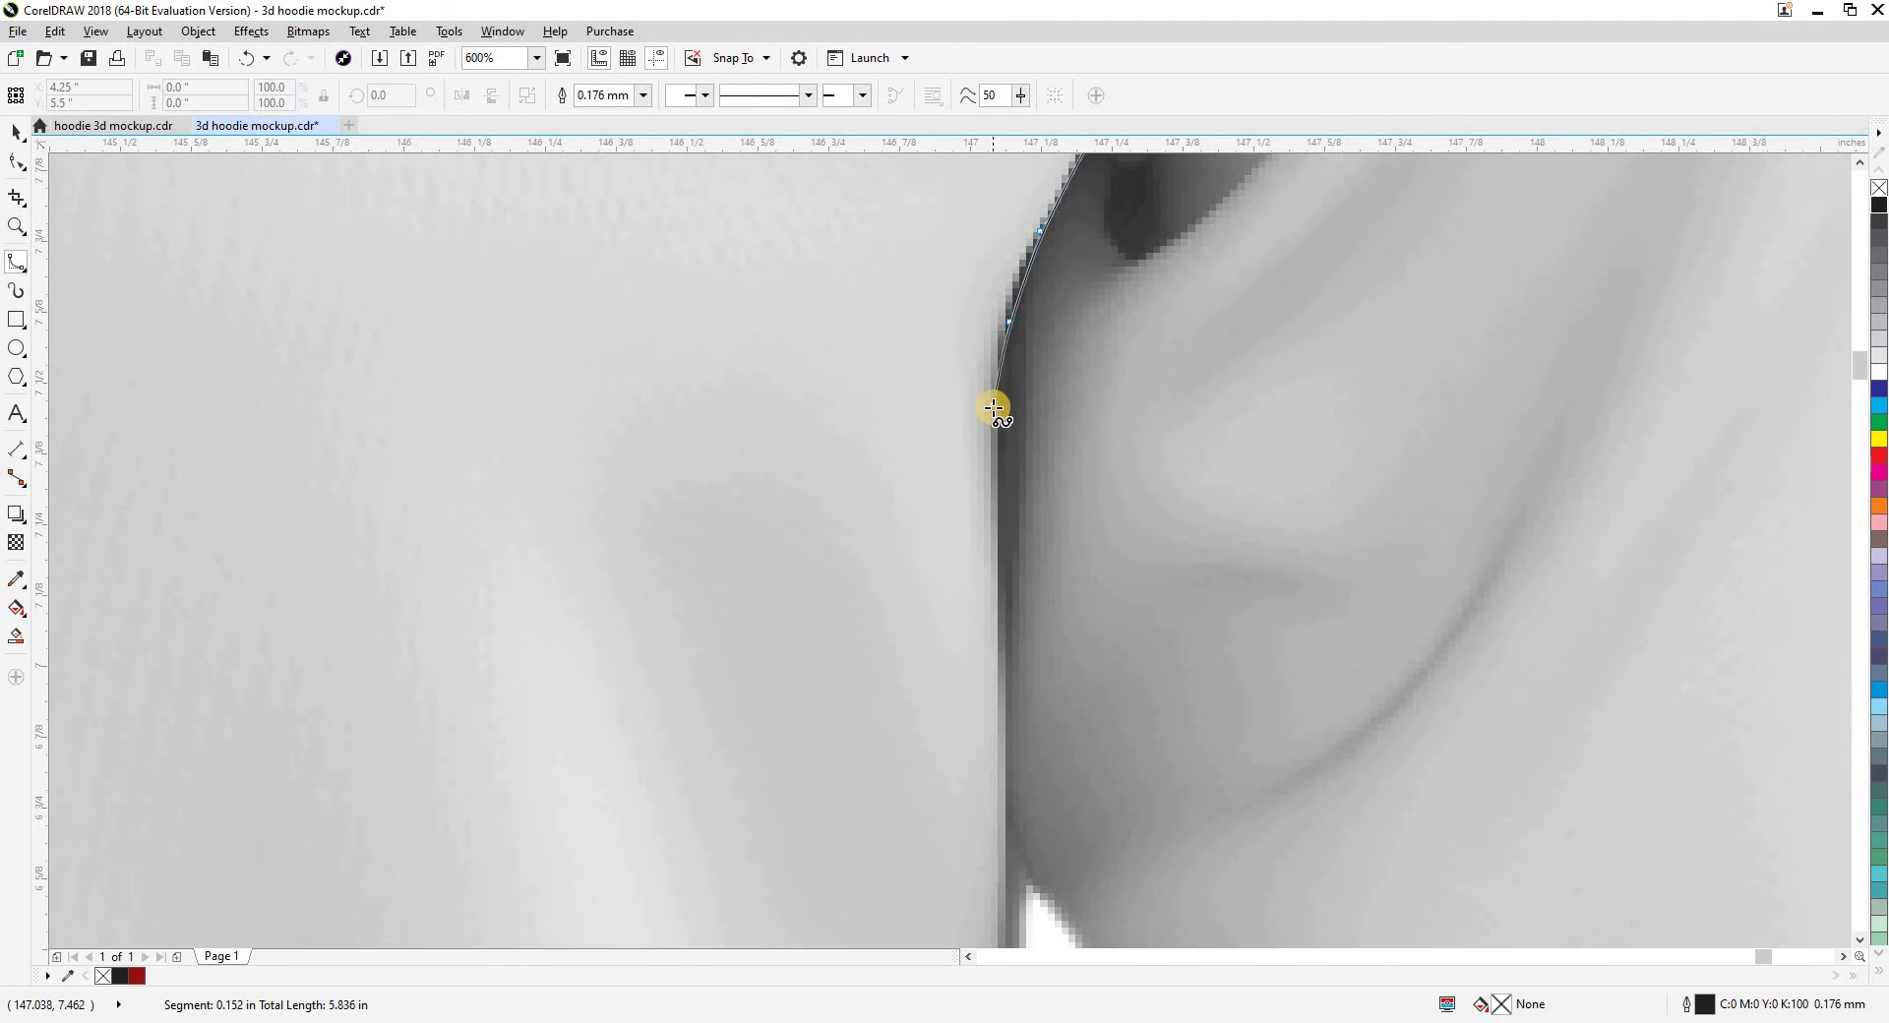
pyautogui.click(999, 699)
pyautogui.scroll(-2, 978, 498)
pyautogui.hscroll(1, 979, 497)
pyautogui.click(992, 499)
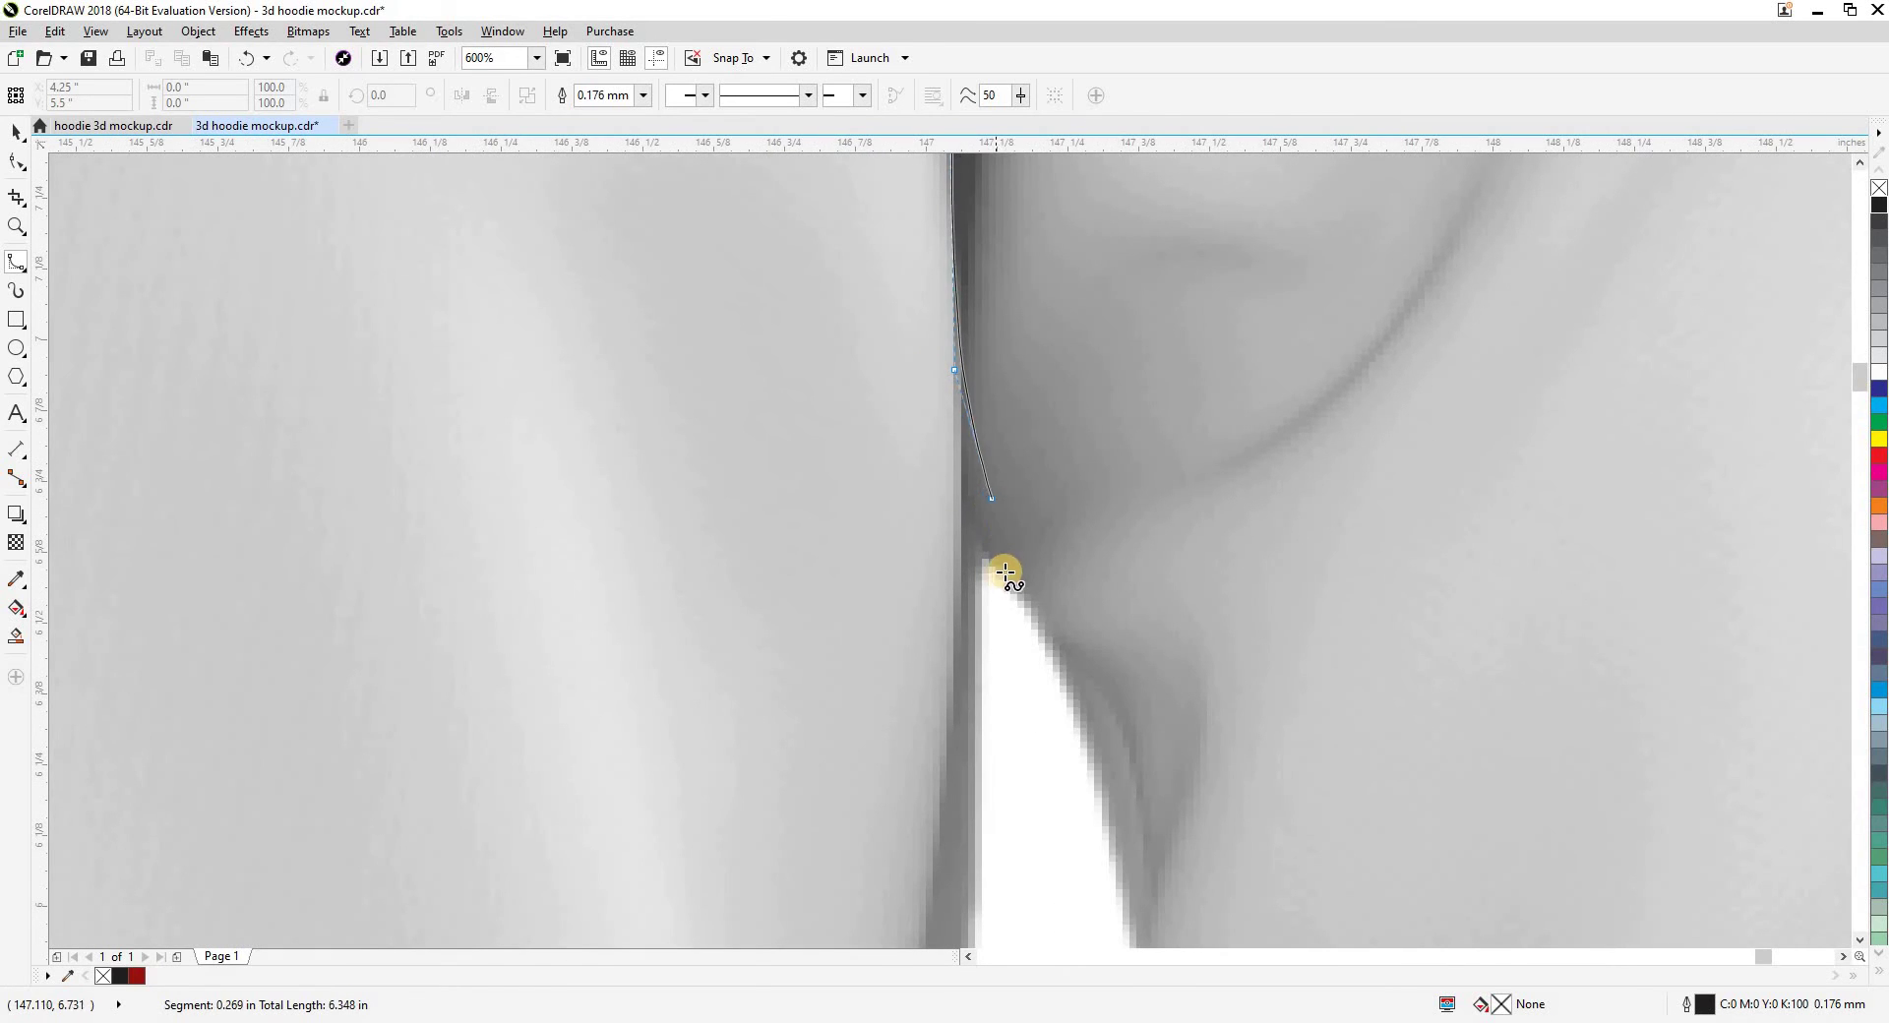
pyautogui.hotkey('ctrl', 'z')
pyautogui.click(964, 482)
pyautogui.click(1012, 661)
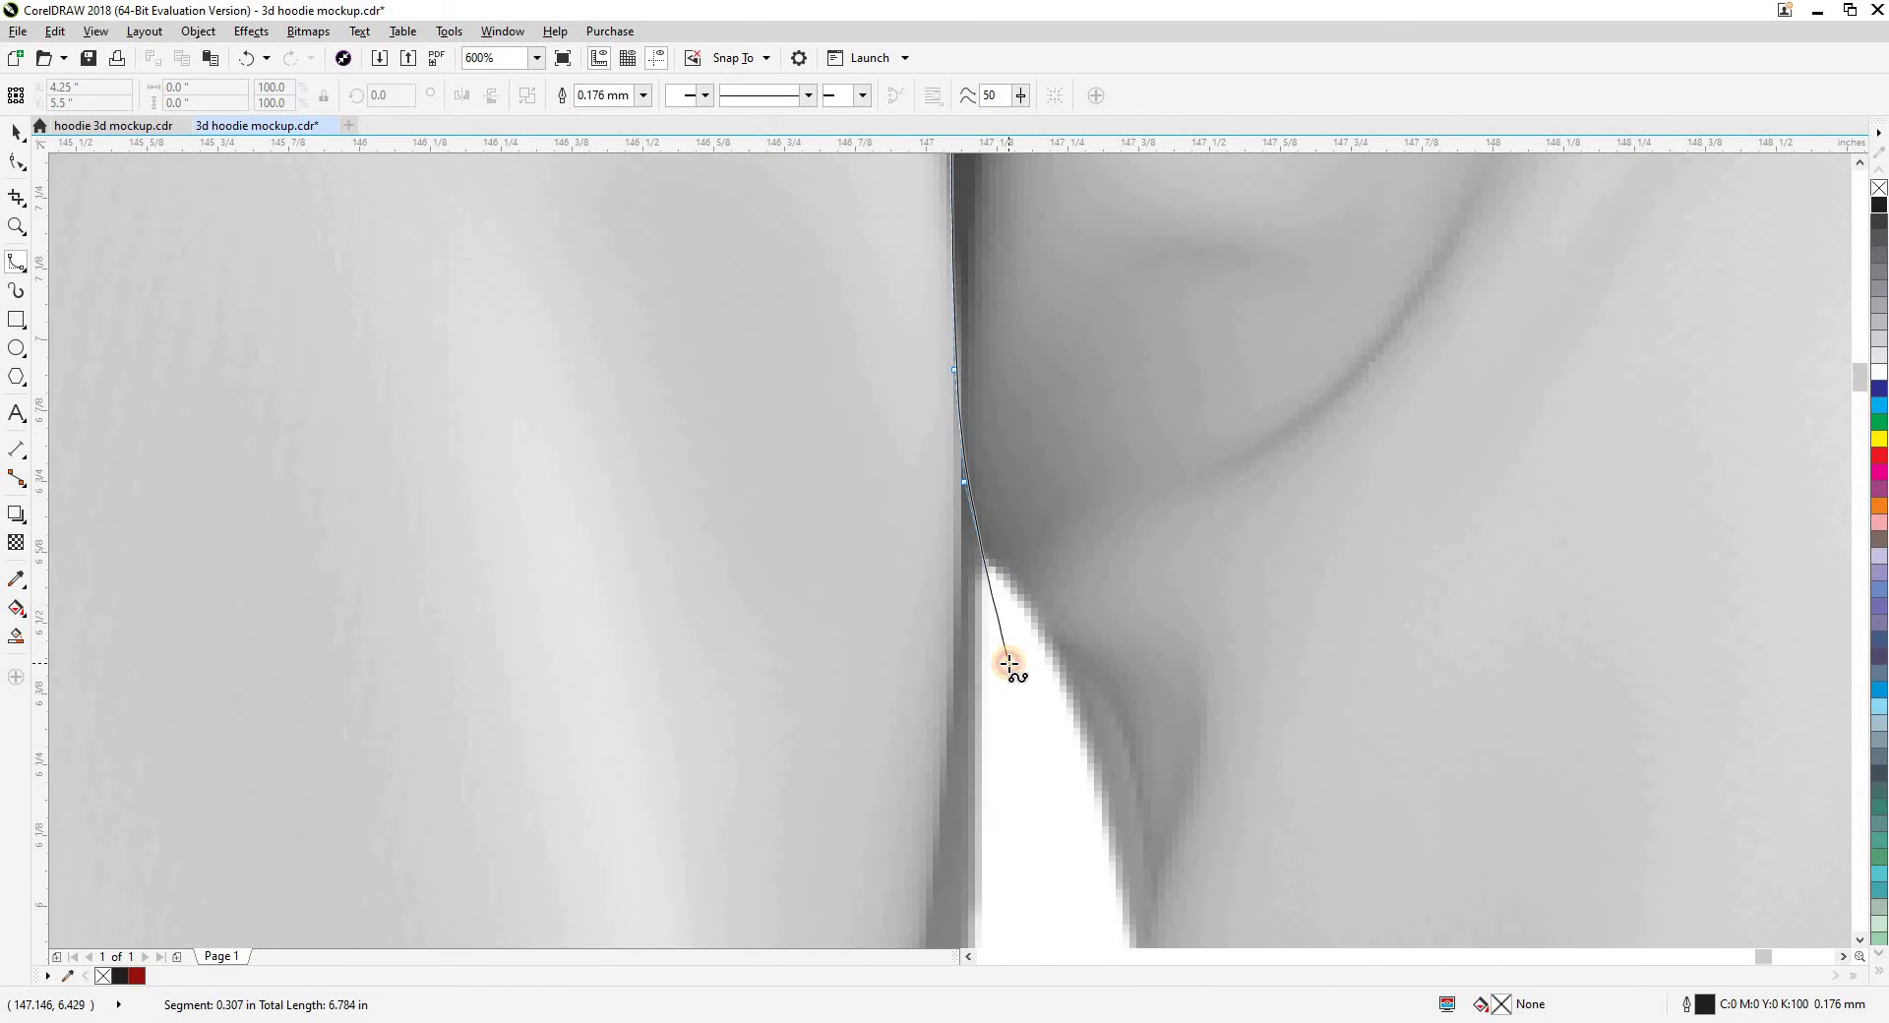
# Loop the B-Spline down past the hem, around the outside of the right sleeve, and close it at its starting point above the hood
pyautogui.scroll(-6, 1009, 664)
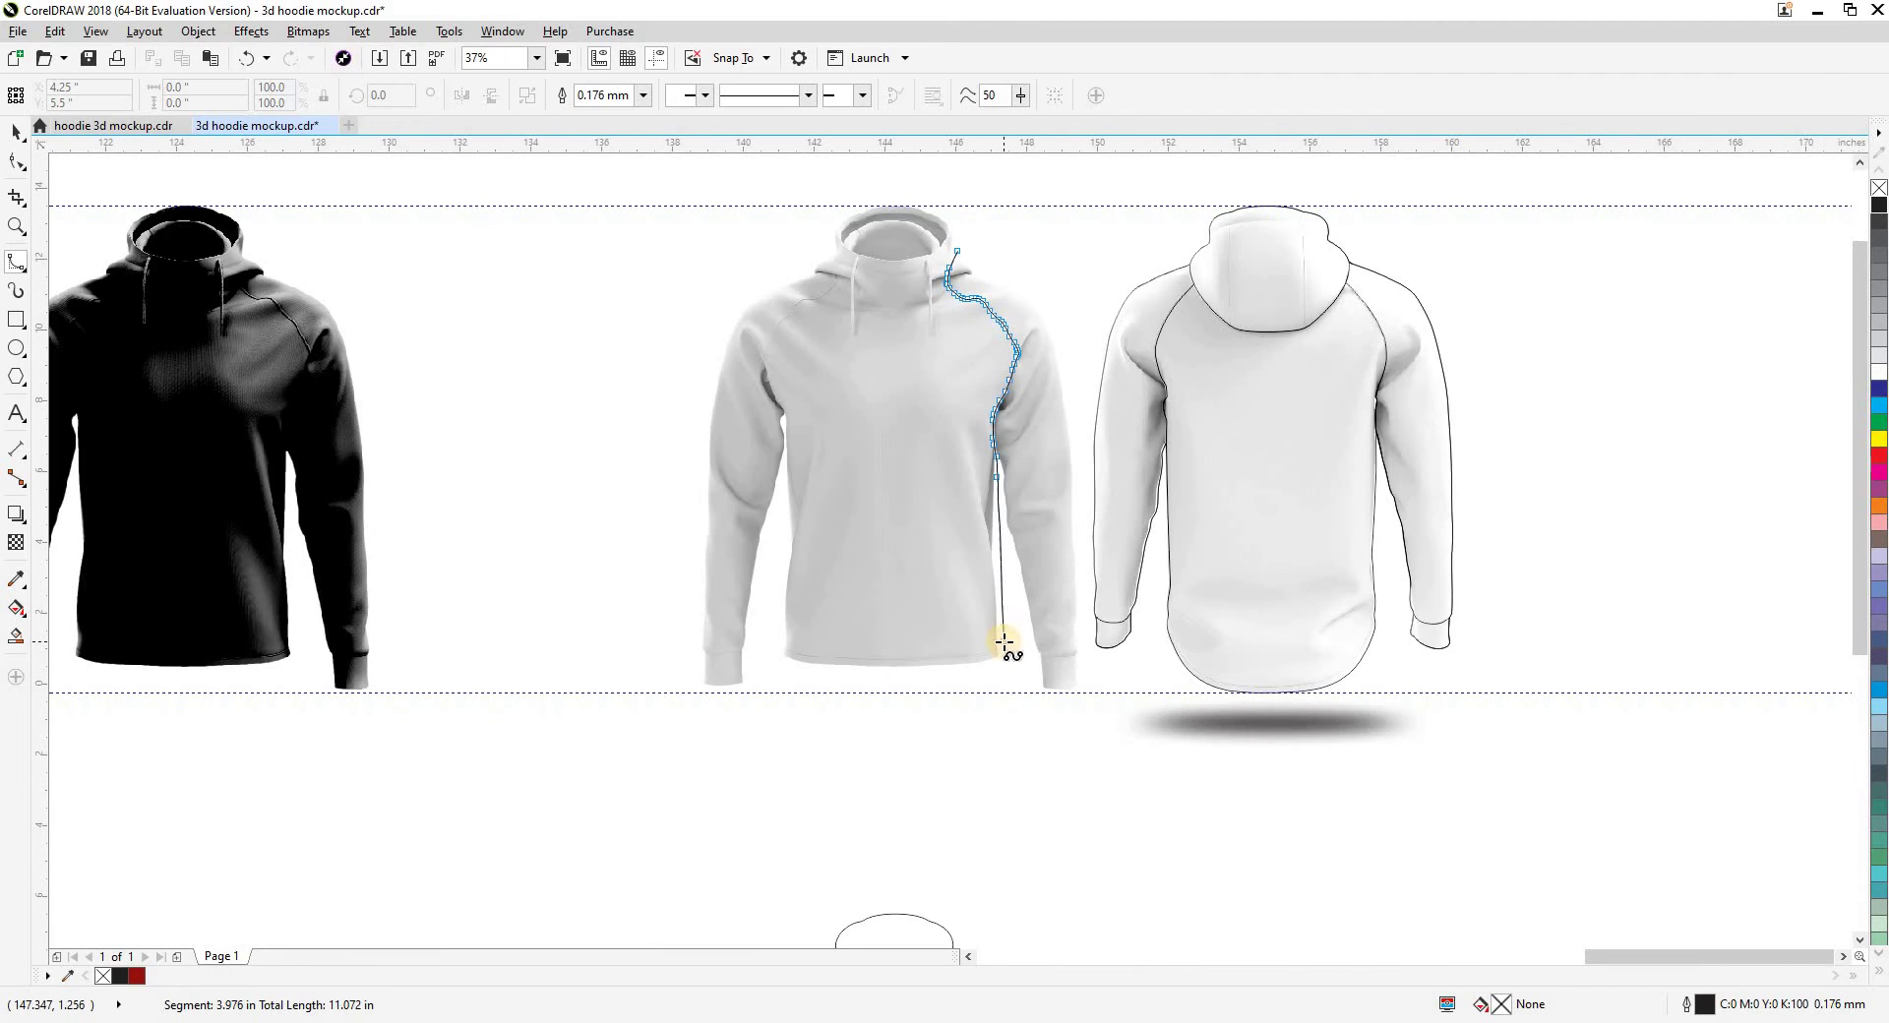
pyautogui.click(1003, 641)
pyautogui.click(1013, 766)
pyautogui.click(1061, 766)
pyautogui.click(1097, 734)
pyautogui.click(1086, 681)
pyautogui.click(1080, 371)
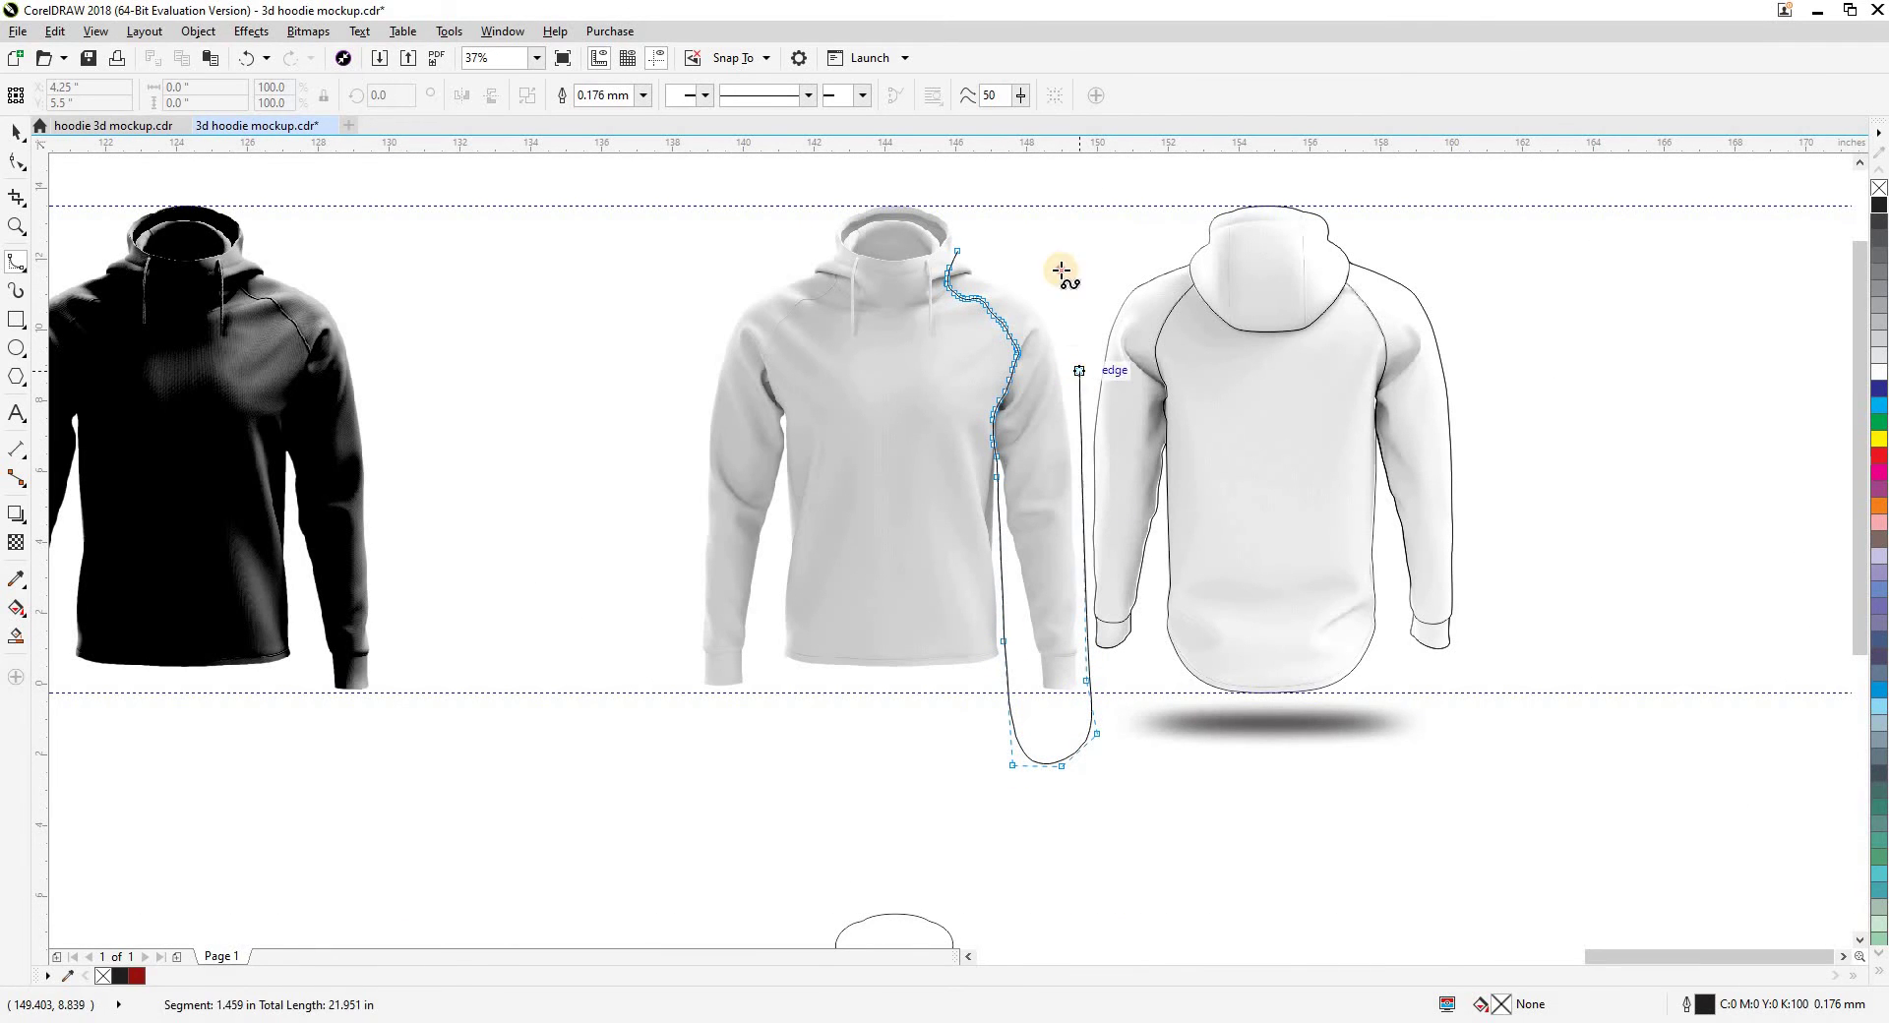
pyautogui.click(958, 252)
# Nudge the closed sleeve curve down 20 inches, intersect it with the hoodie outline, and delete the leftover B-Spline curve
pyautogui.scroll(-3, 962, 303)
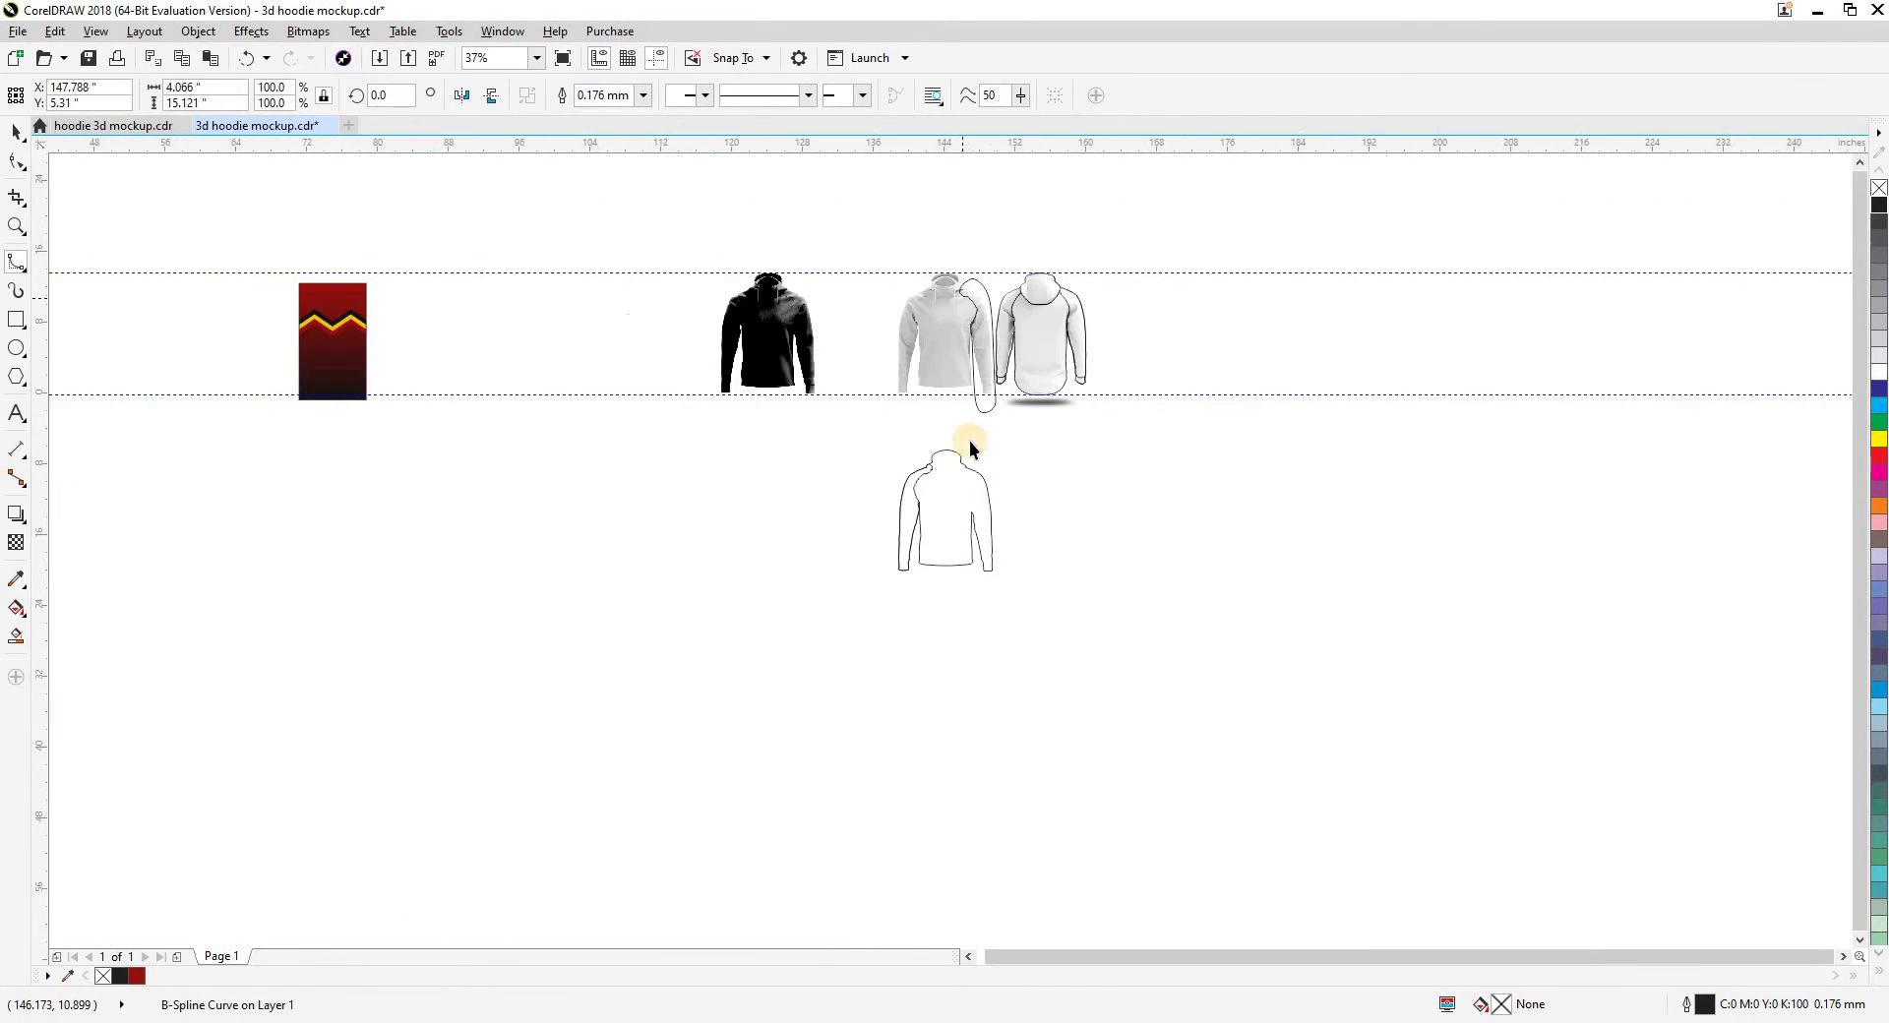
pyautogui.press('space')
pyautogui.press('Down')
pyautogui.scroll(2, 969, 510)
pyautogui.keyDown('shift'); pyautogui.click(937, 475); pyautogui.keyUp('shift')
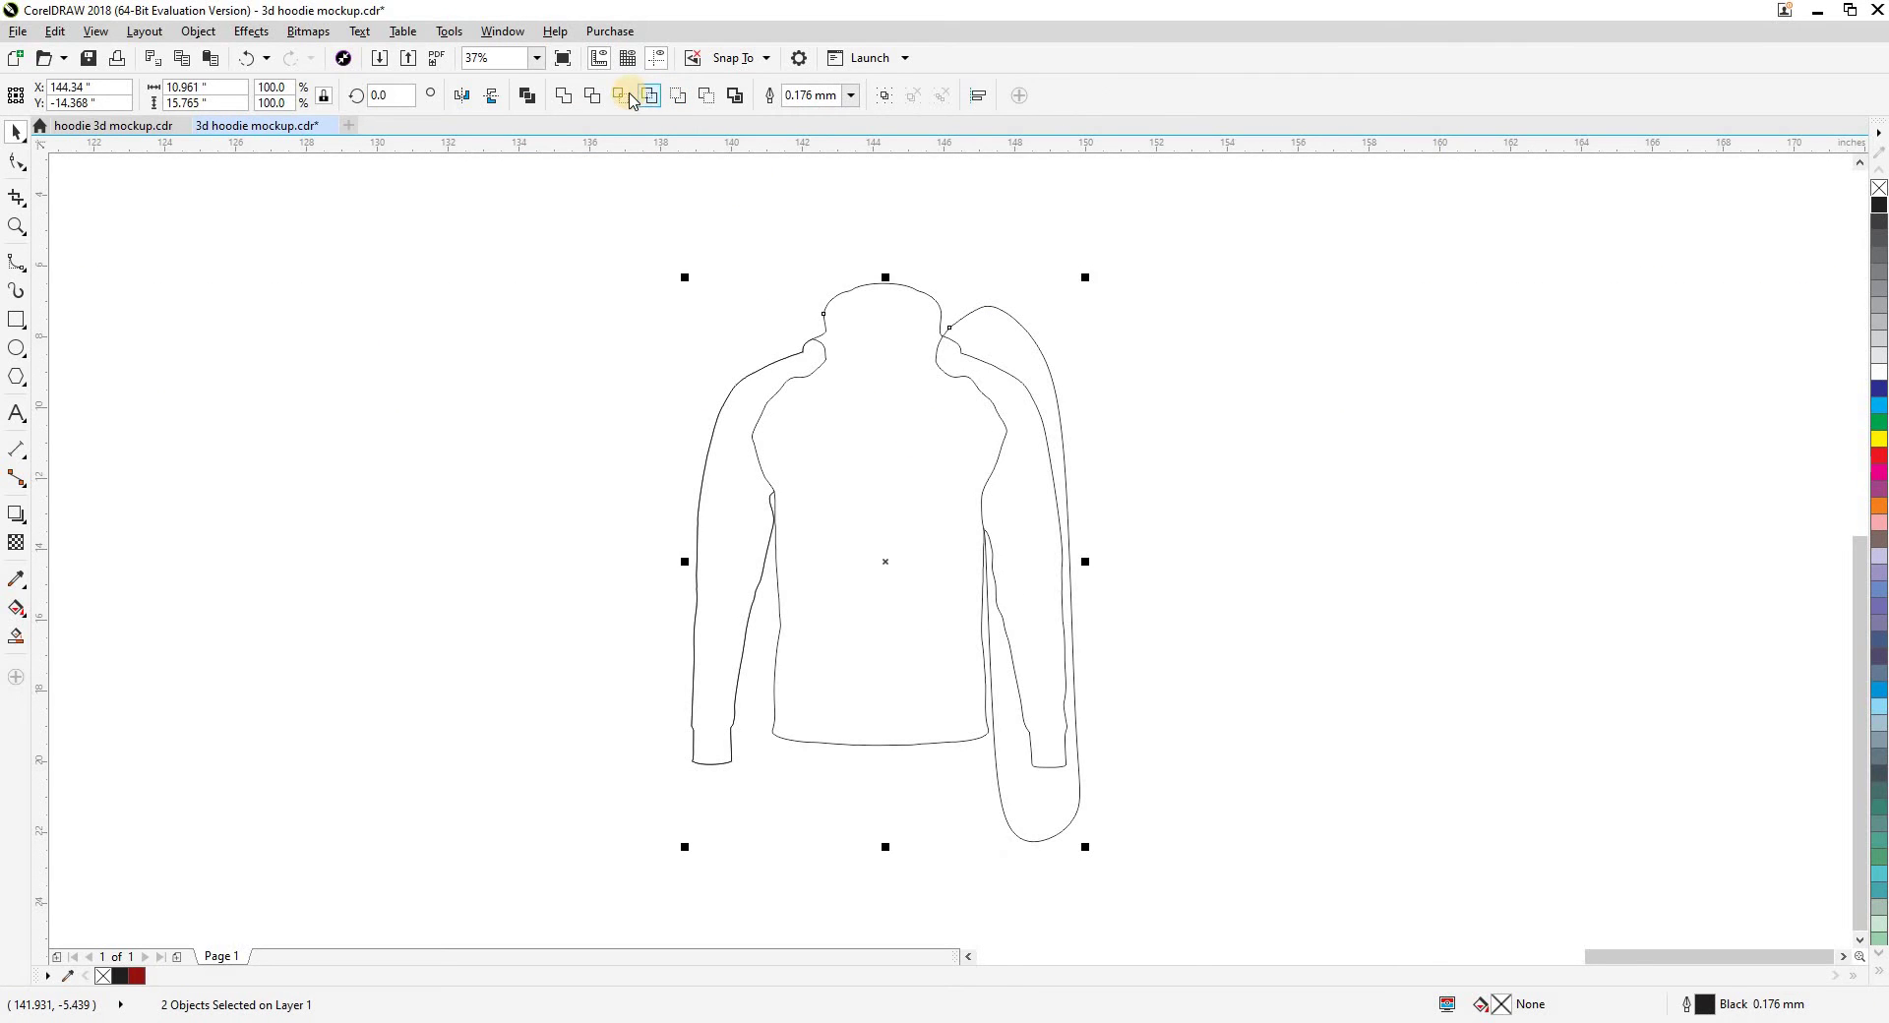
pyautogui.click(622, 95)
pyautogui.click(1025, 317)
pyautogui.press('Delete')
# Start a new B-Spline curve above the left shoulder of the grey front hoodie and bring it to the hood's lower left corner
pyautogui.scroll(-2, 1033, 600)
pyautogui.scroll(1, 1071, 590)
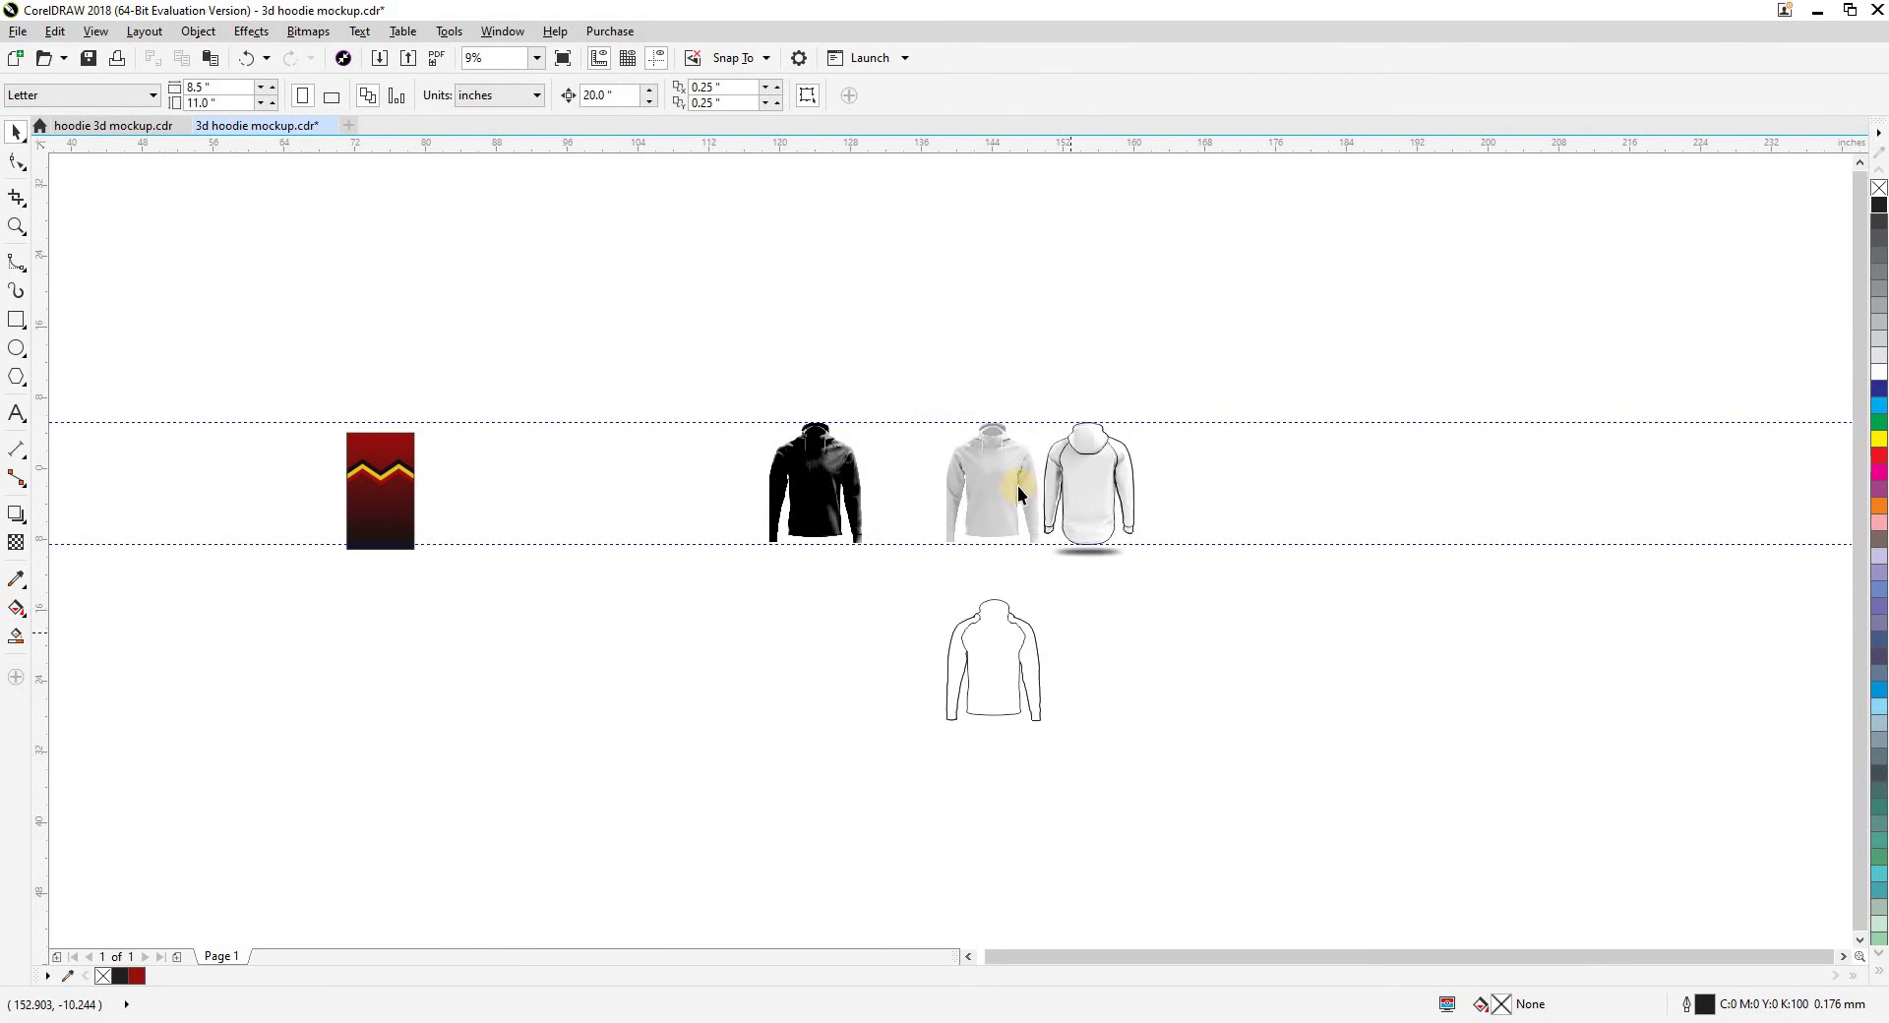
pyautogui.scroll(3, 1017, 486)
pyautogui.scroll(2, 894, 447)
pyautogui.scroll(2, 845, 464)
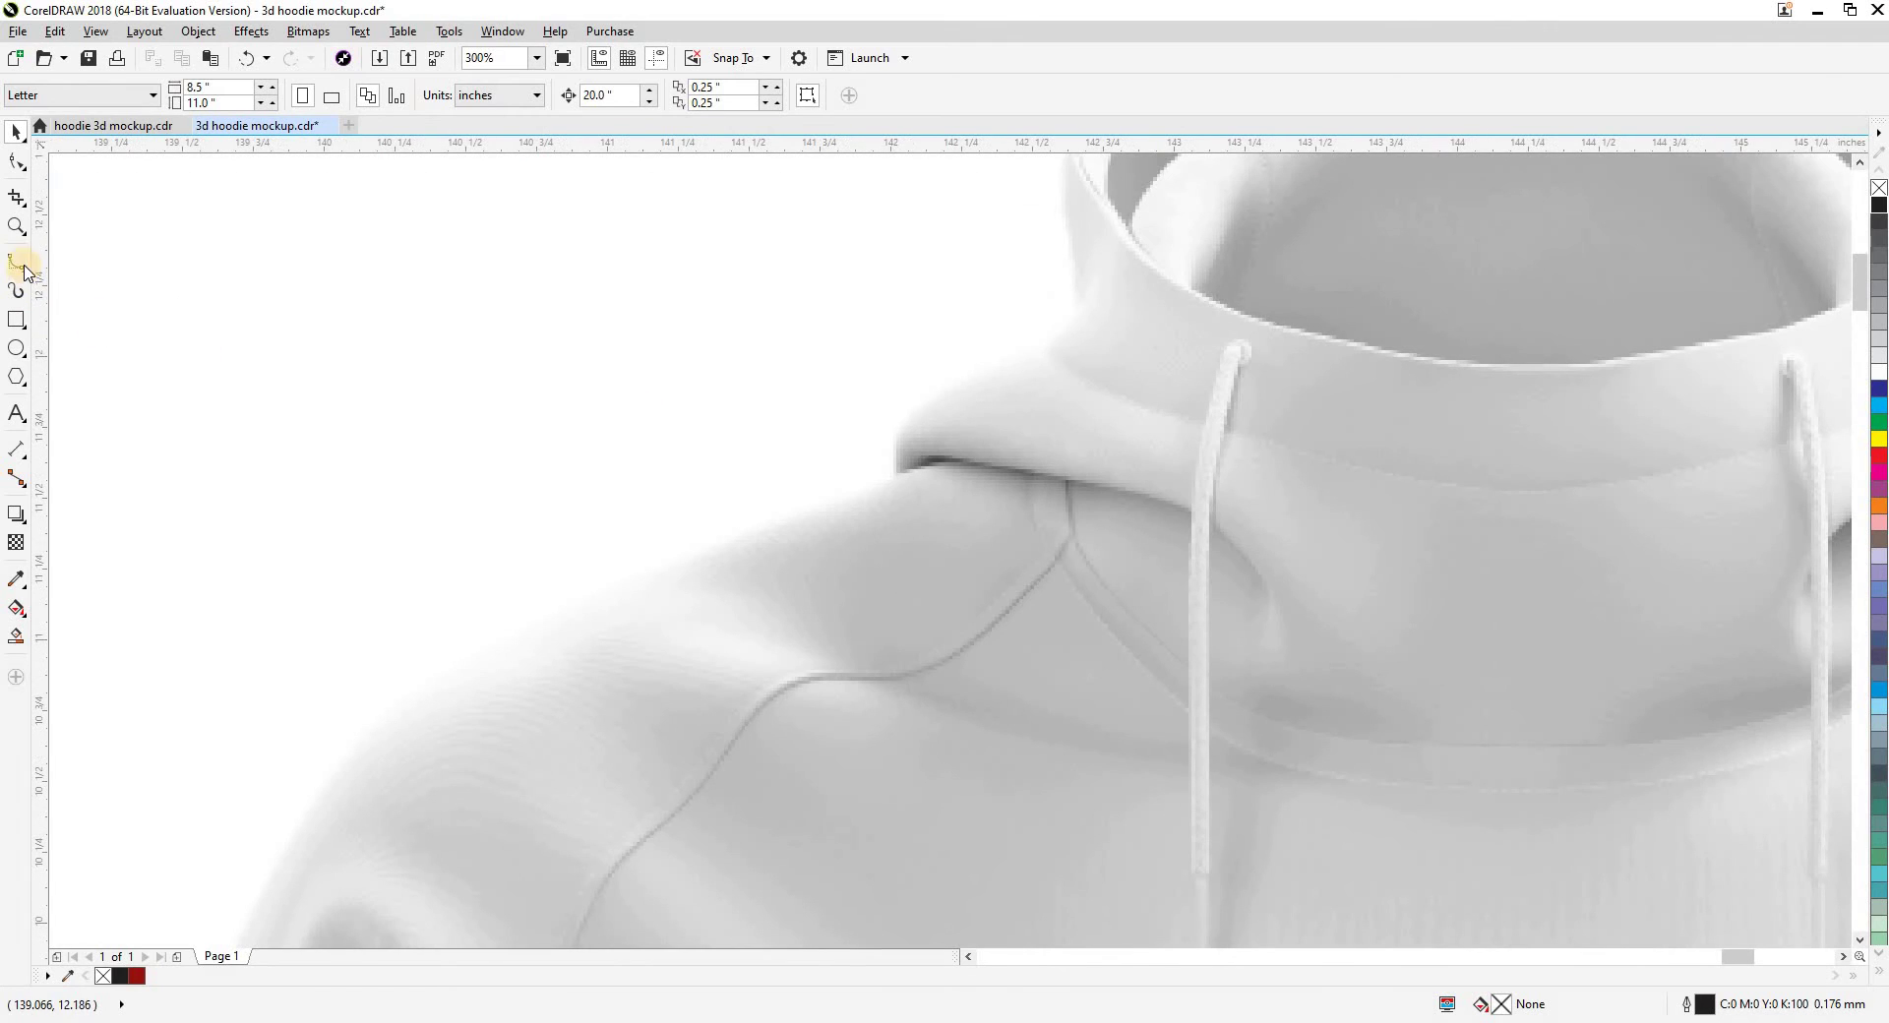
pyautogui.click(16, 261)
pyautogui.click(591, 317)
pyautogui.click(586, 456)
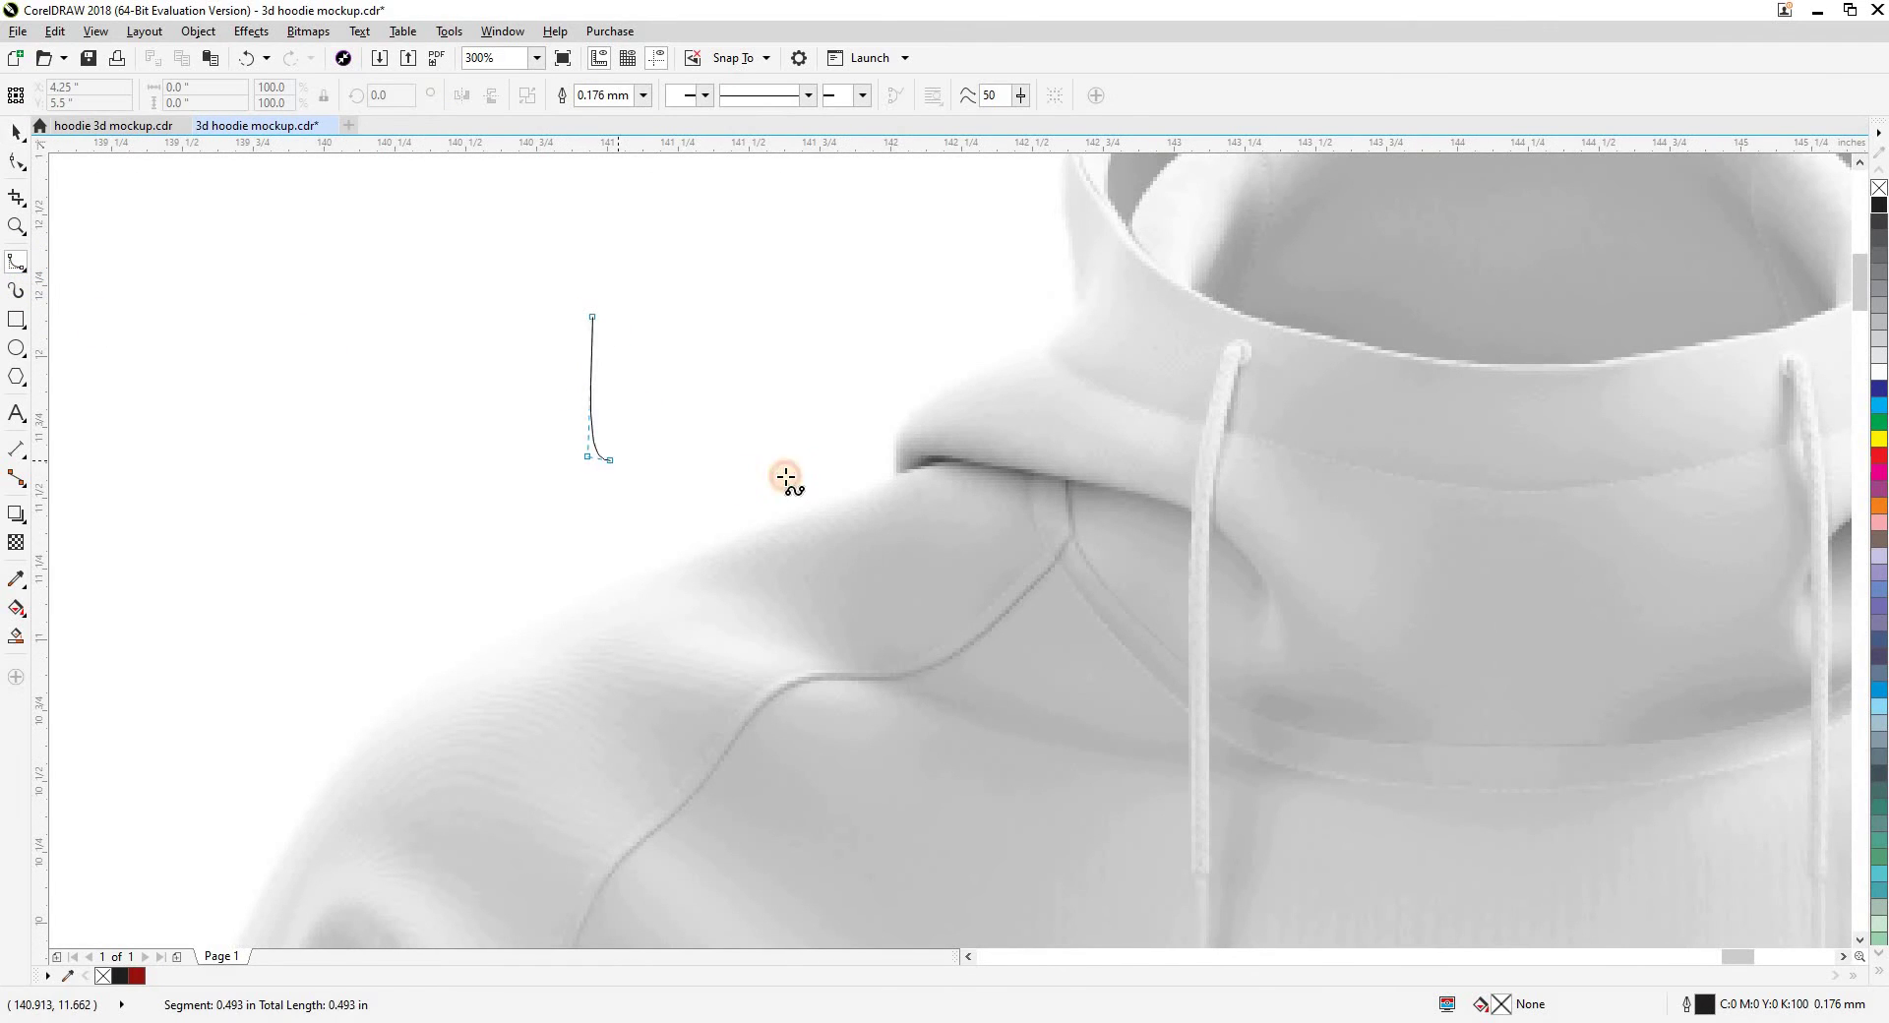
pyautogui.moveTo(785, 477); pyautogui.dragTo(622, 441)
pyautogui.scroll(4, 694, 448)
pyautogui.click(778, 395)
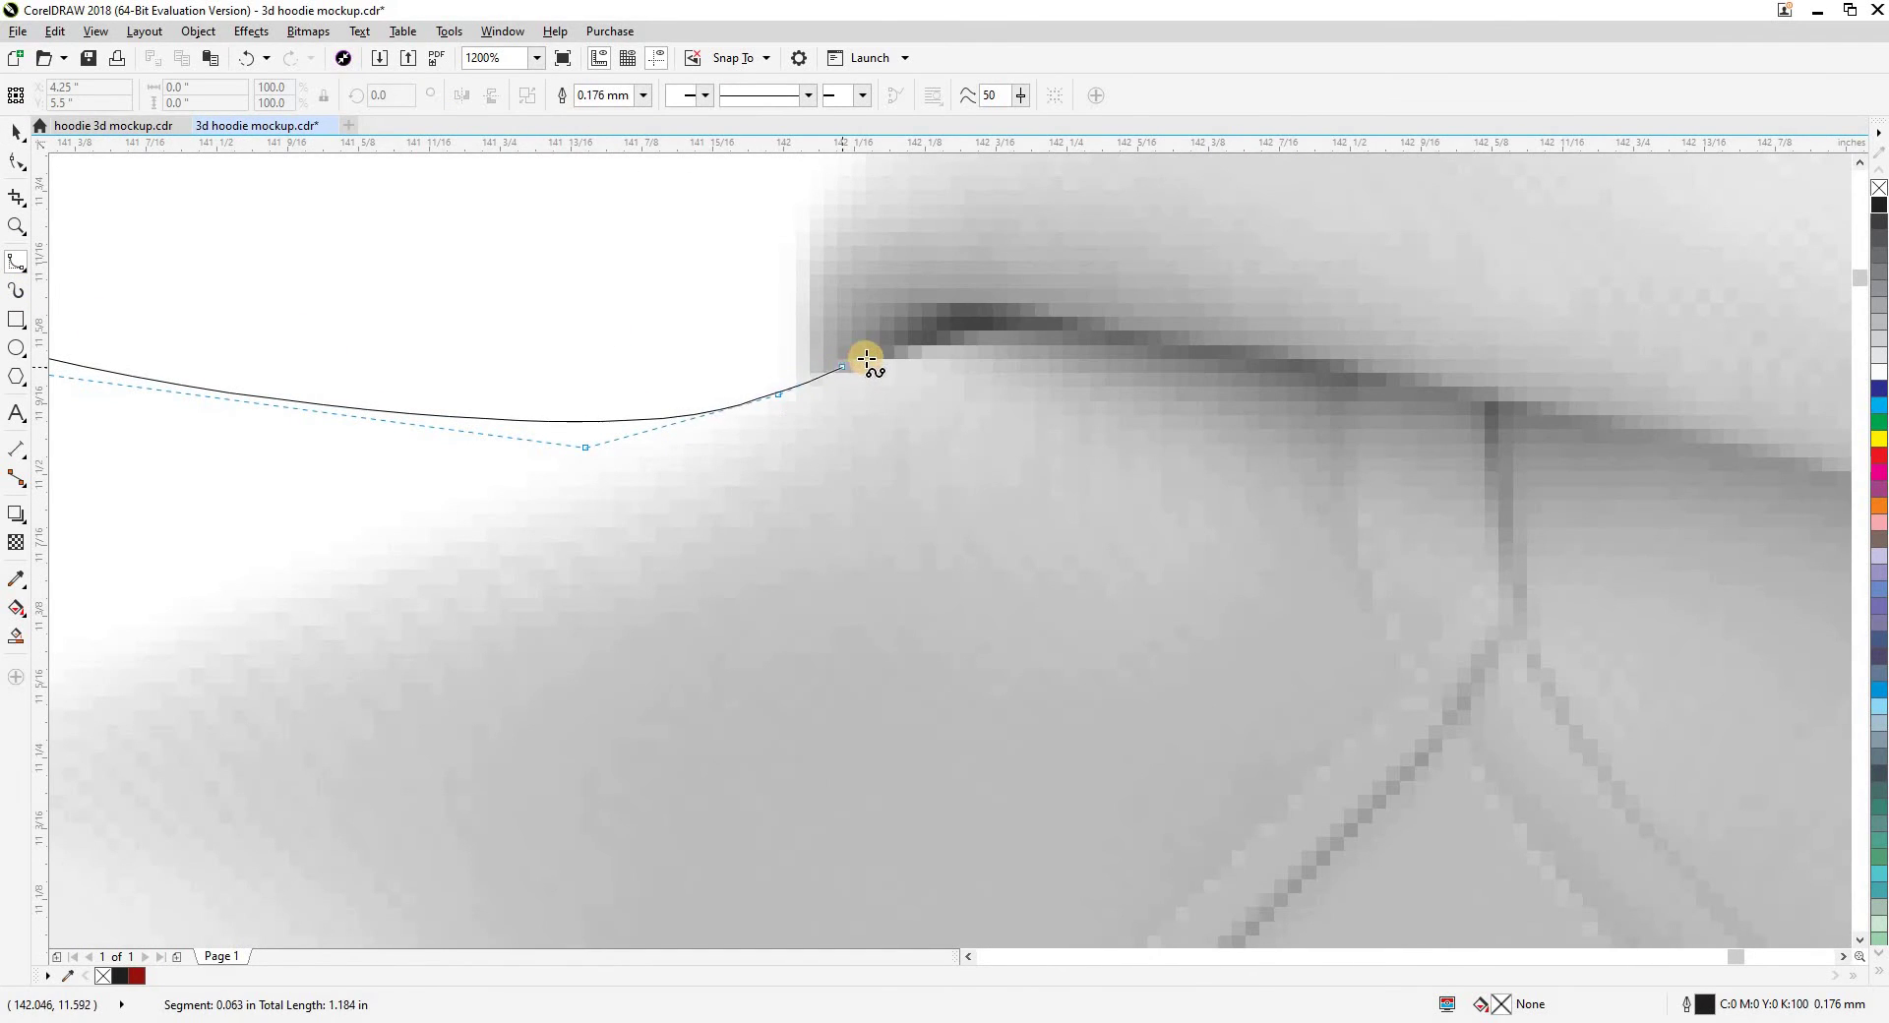
# Trace the B-Spline along the dark shadow edge beneath the hood's left side to just before the neck seam
pyautogui.click(865, 359)
pyautogui.click(925, 331)
pyautogui.click(995, 319)
pyautogui.click(1053, 321)
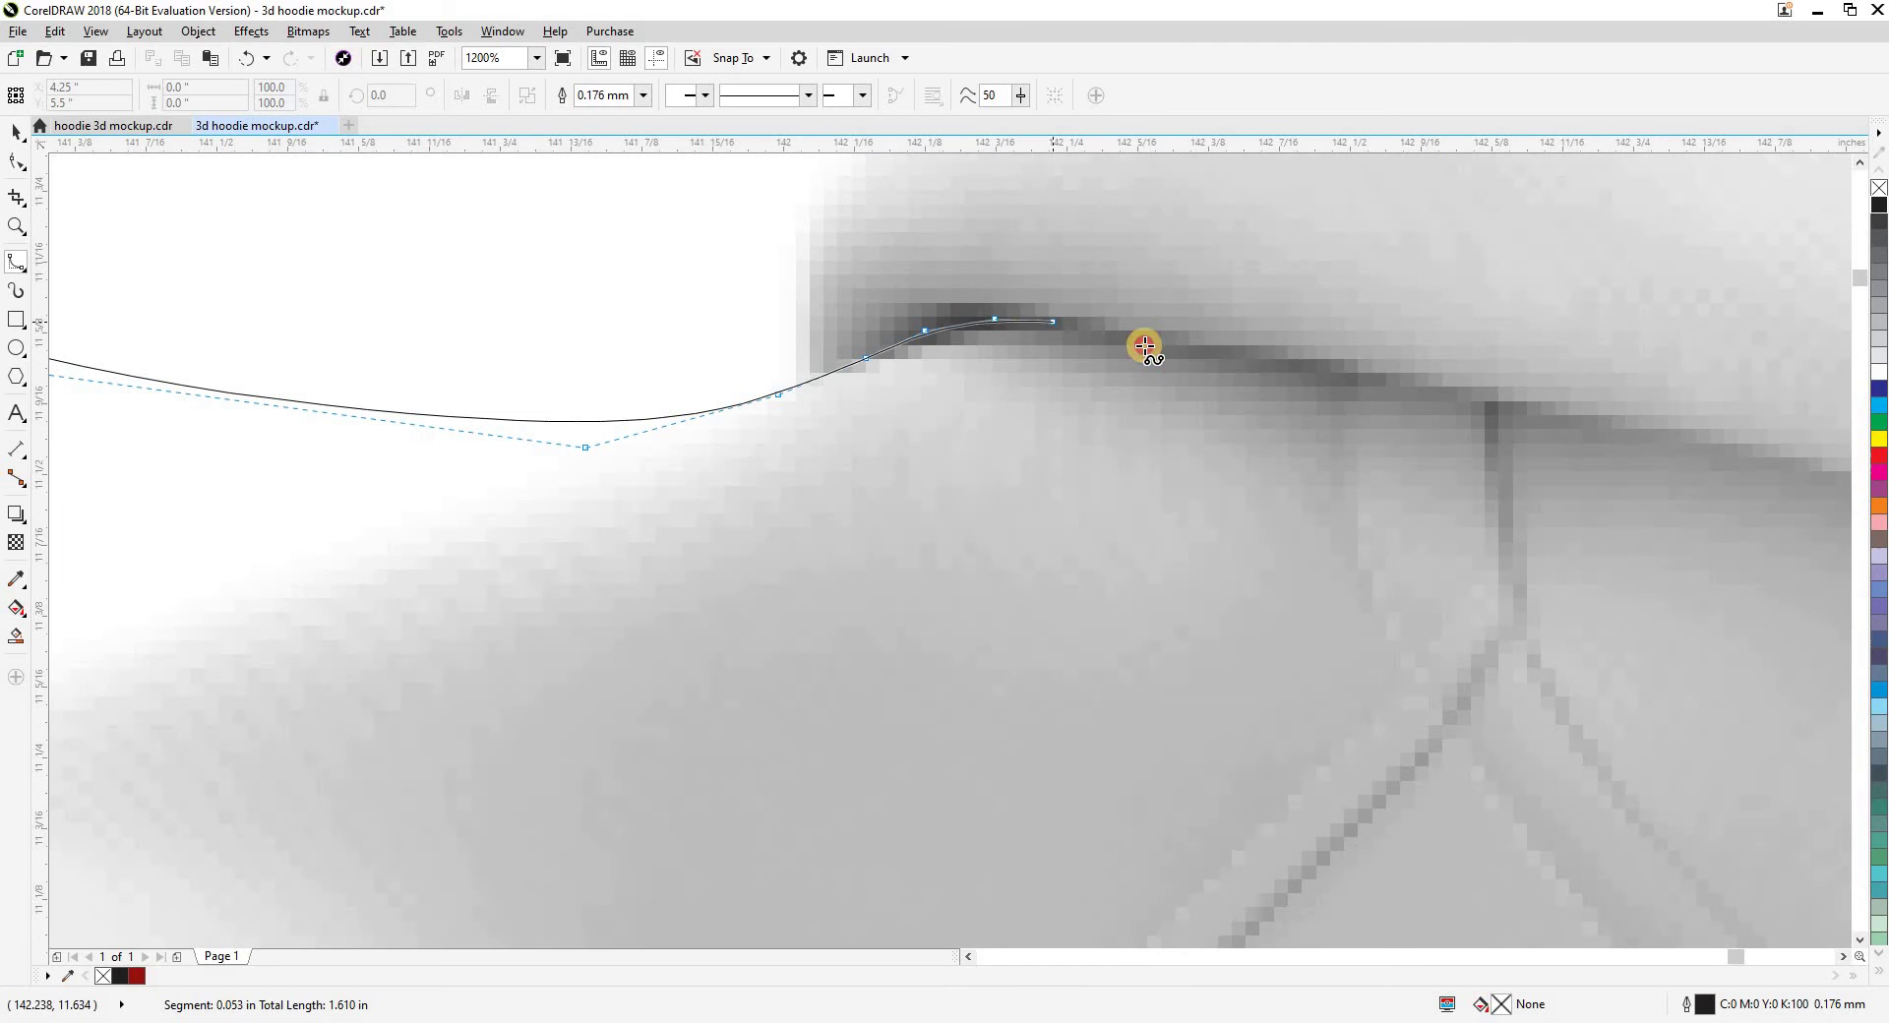
pyautogui.click(1338, 370)
pyautogui.moveTo(1339, 374); pyautogui.dragTo(826, 324)
pyautogui.scroll(-2, 807, 332)
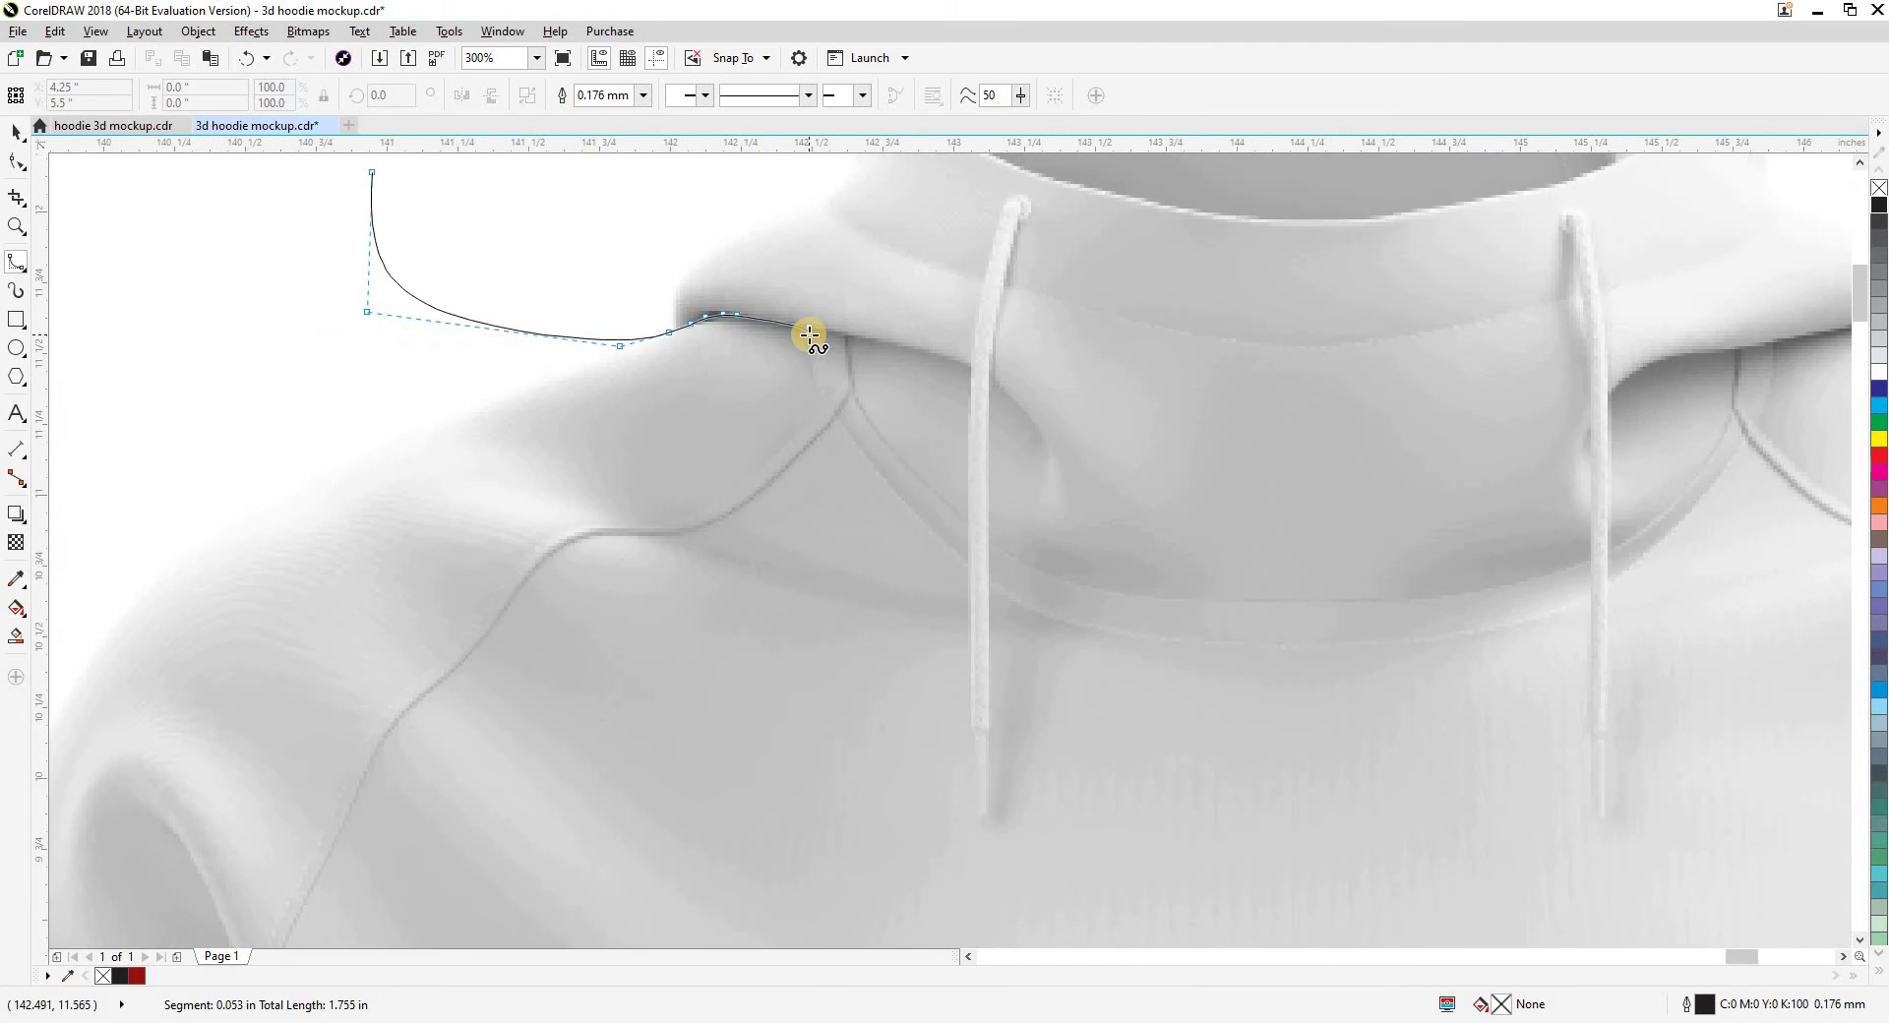
pyautogui.scroll(2, 813, 337)
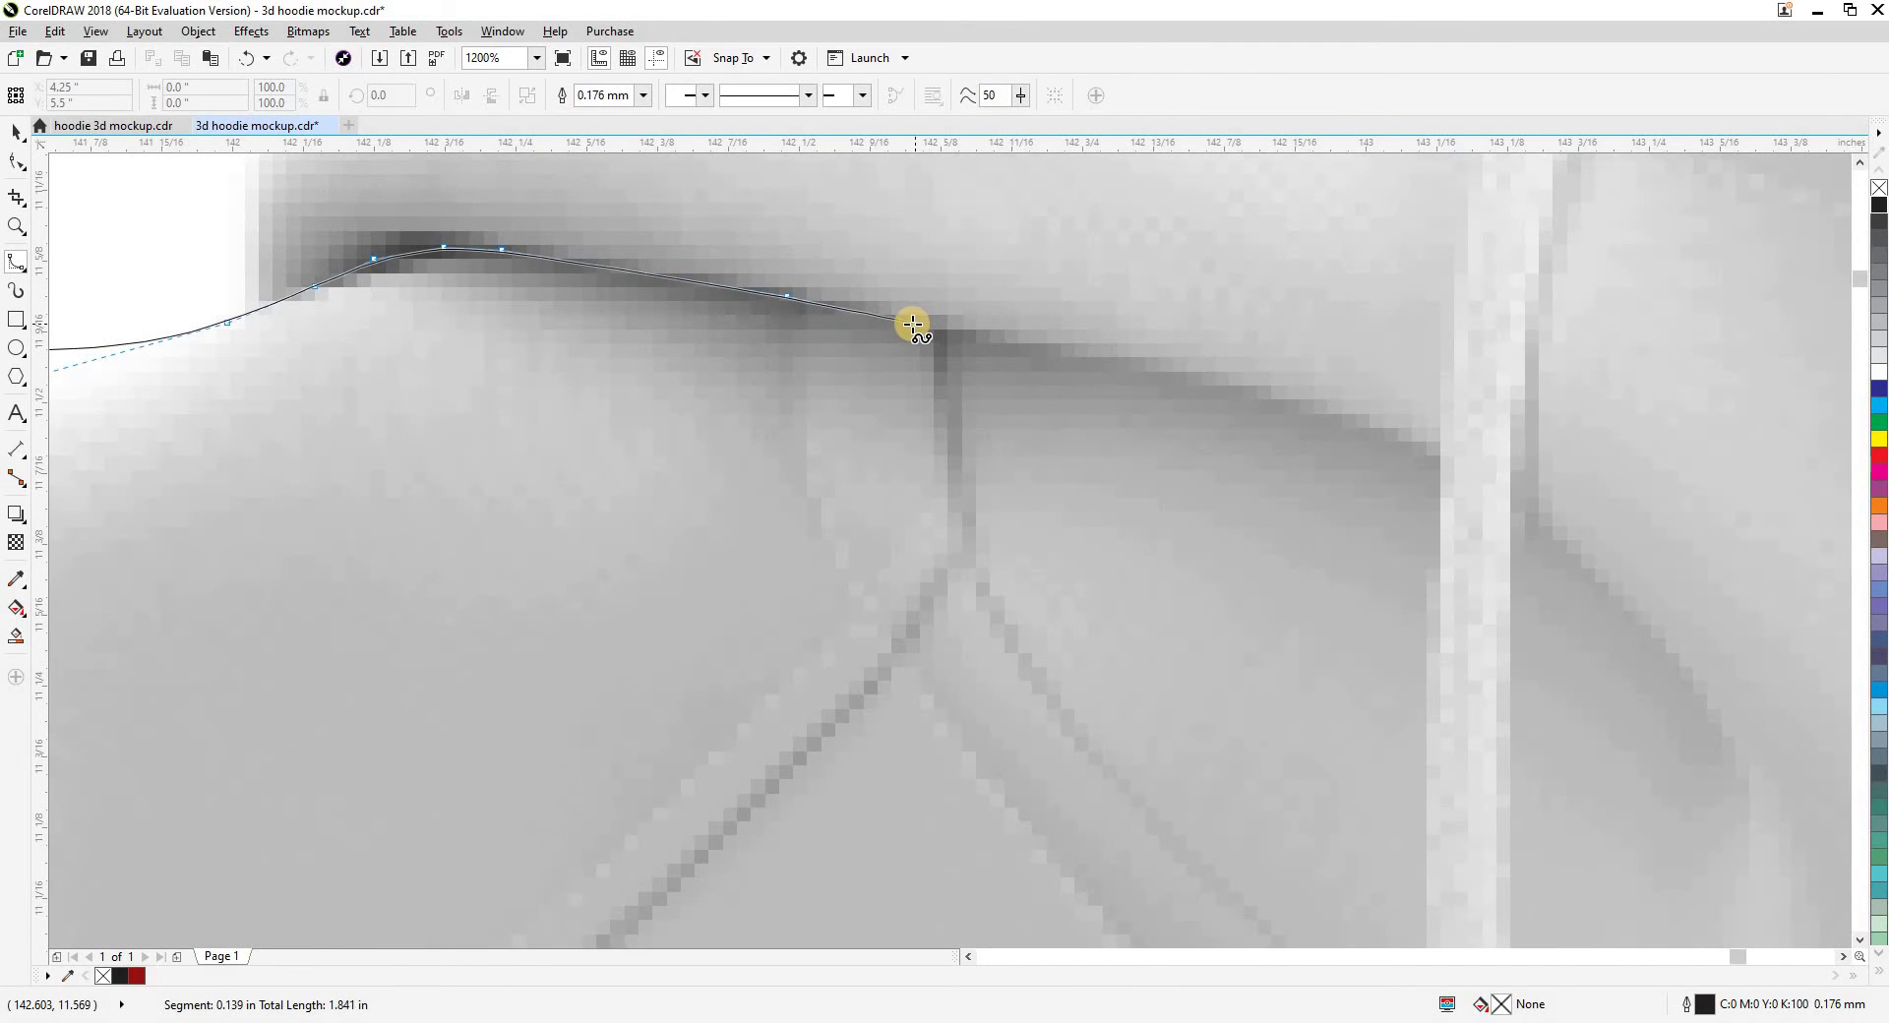
pyautogui.scroll(-1, 913, 324)
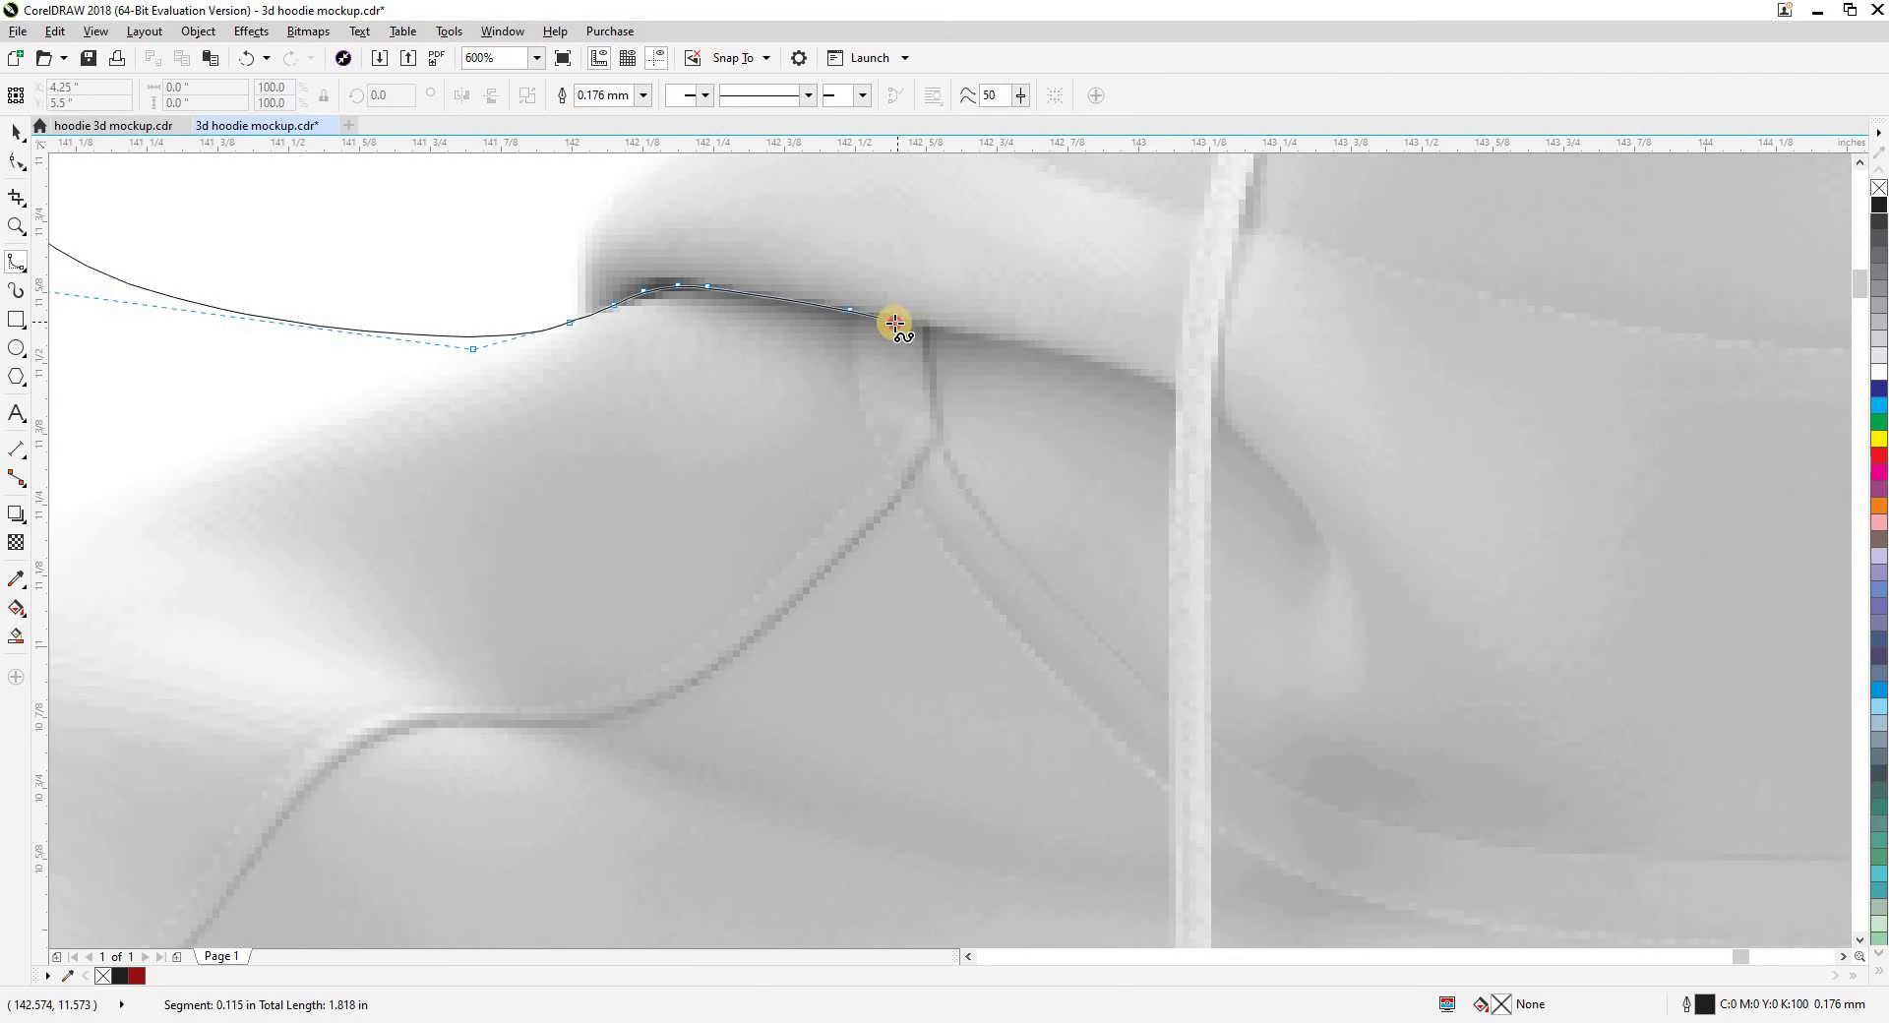
pyautogui.click(894, 324)
# Trace the B-Spline down the left neck seam, across the left drawstring, to the start of the flat front seam
pyautogui.click(893, 381)
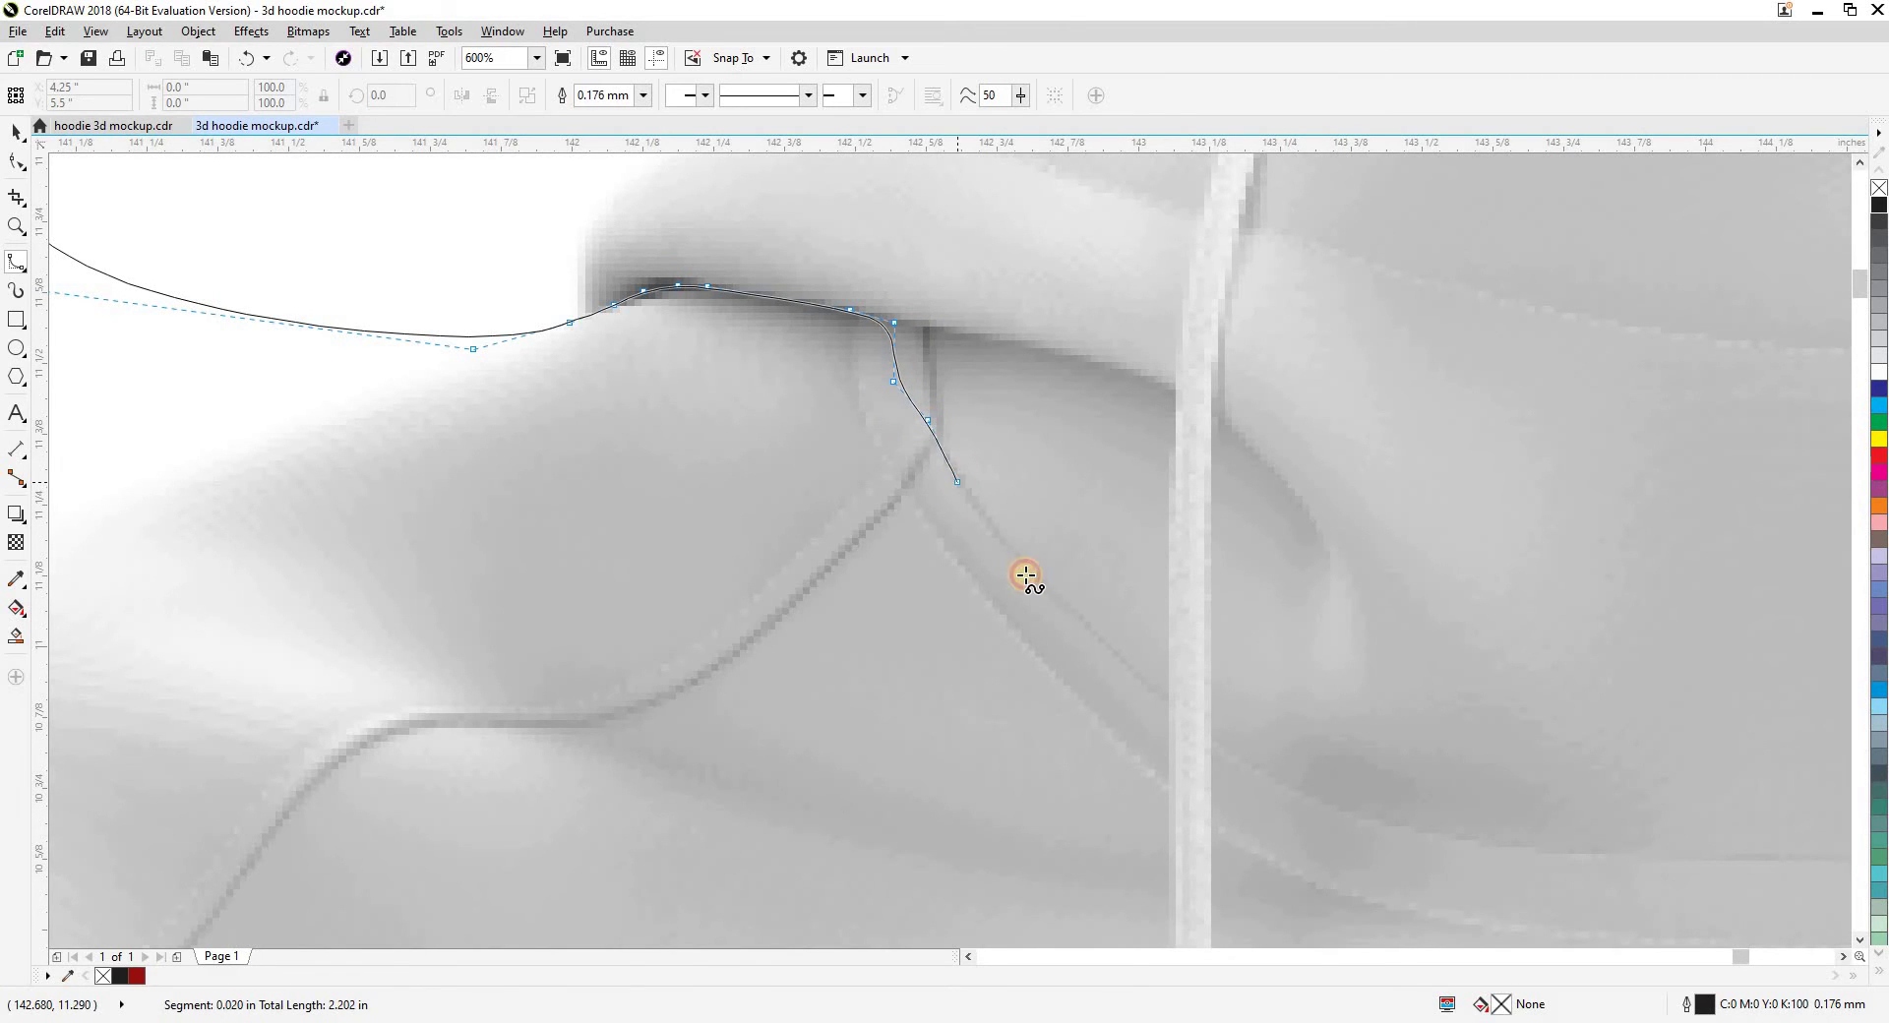
pyautogui.click(1167, 709)
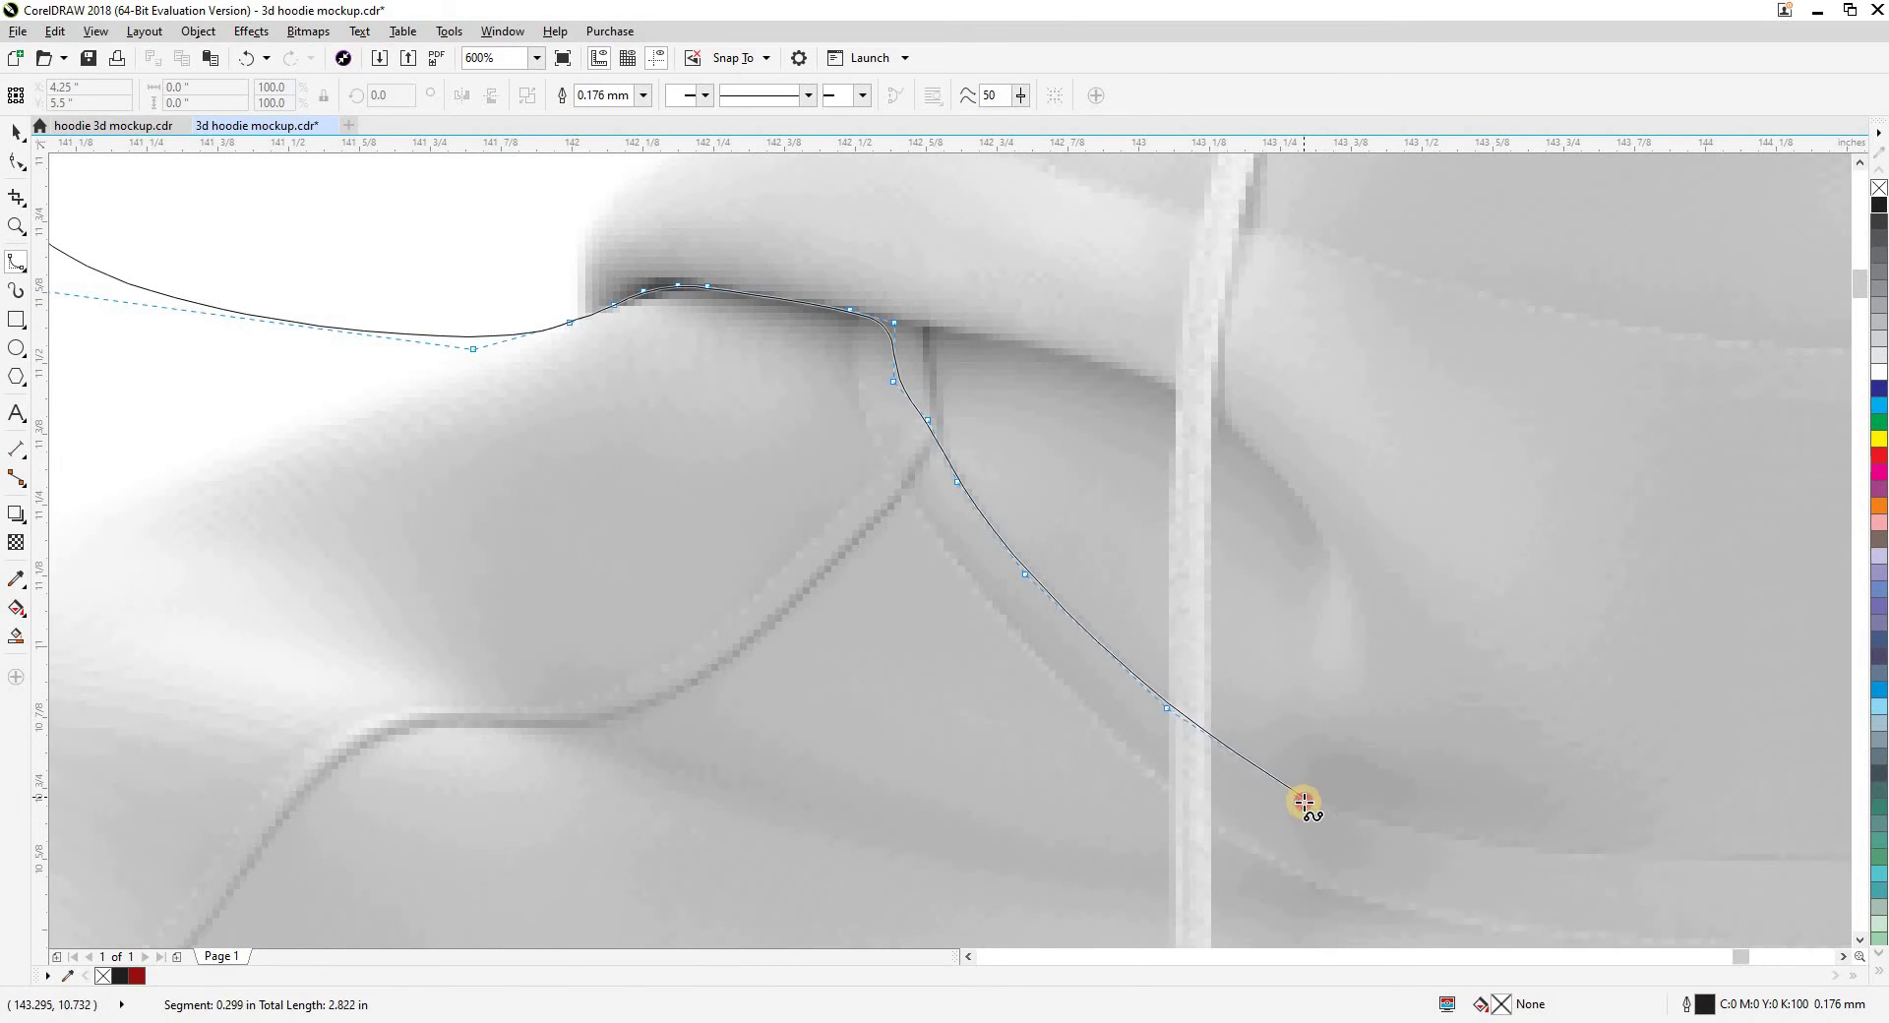
pyautogui.click(1304, 802)
pyautogui.scroll(1, 1304, 802)
pyautogui.click(1371, 823)
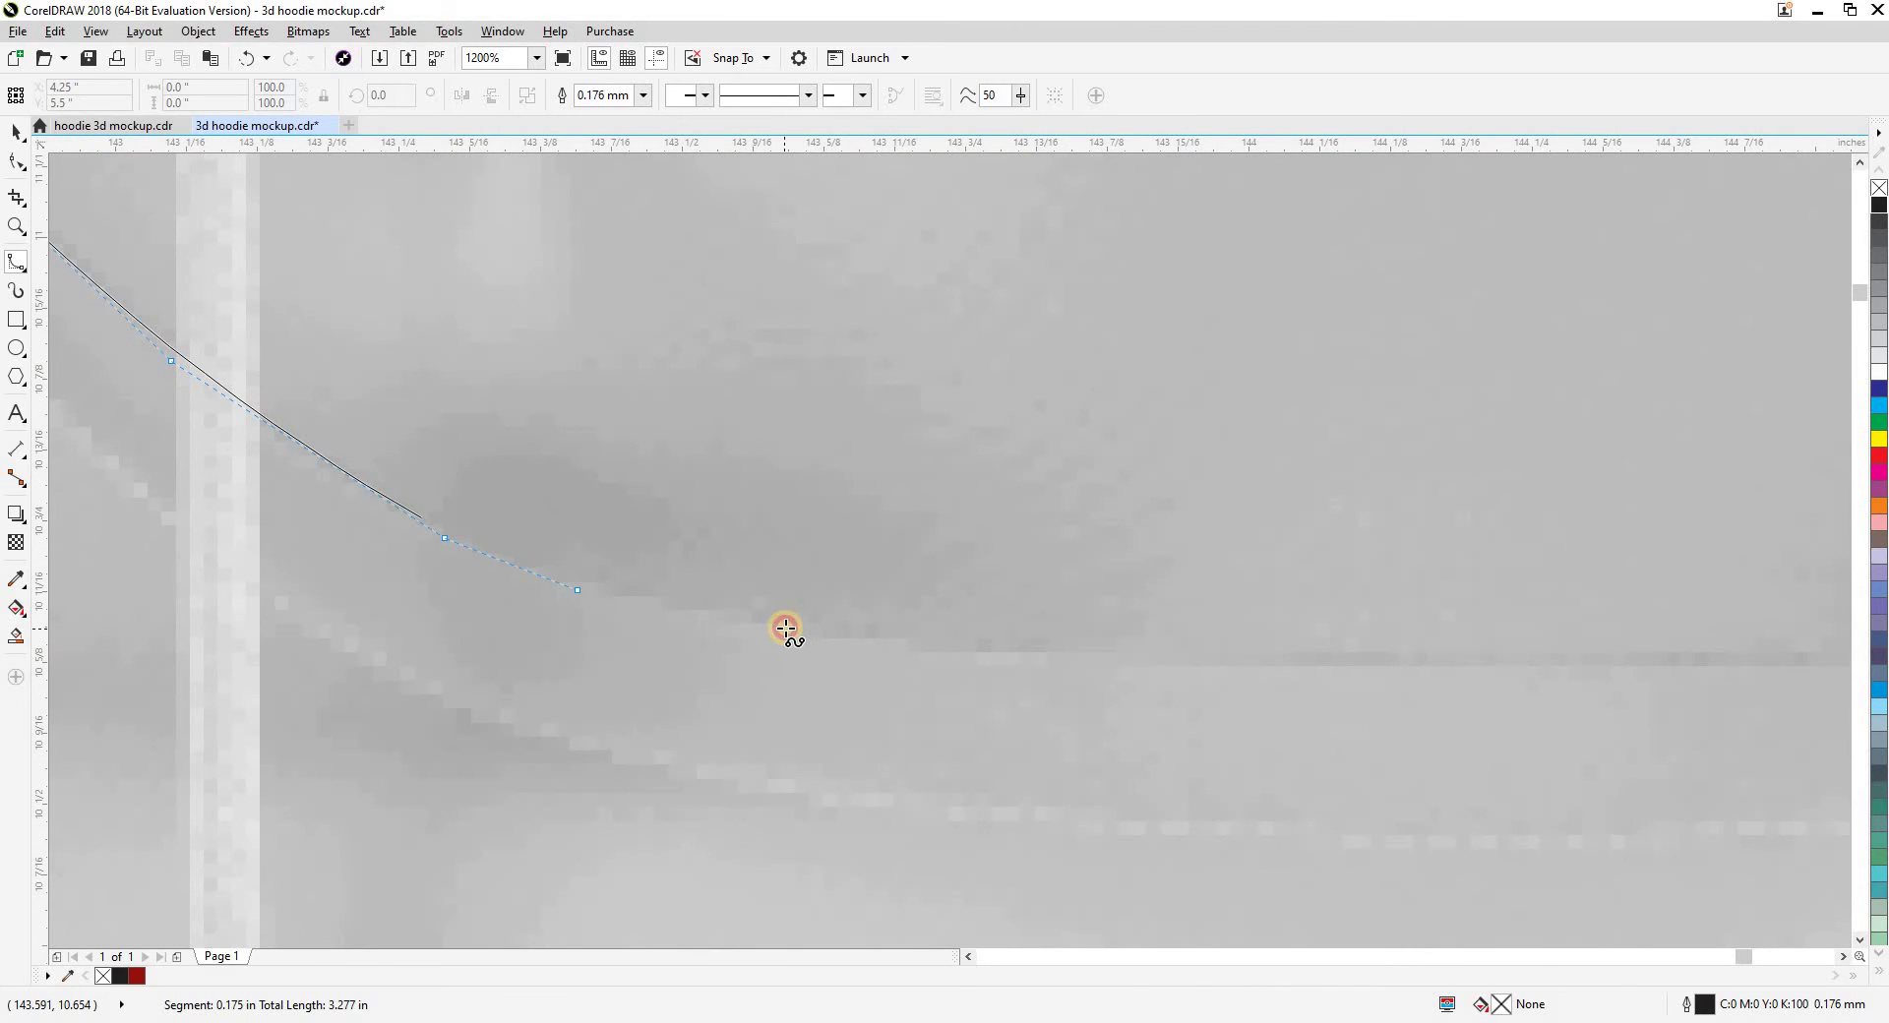
pyautogui.click(785, 627)
pyautogui.scroll(-2, 785, 627)
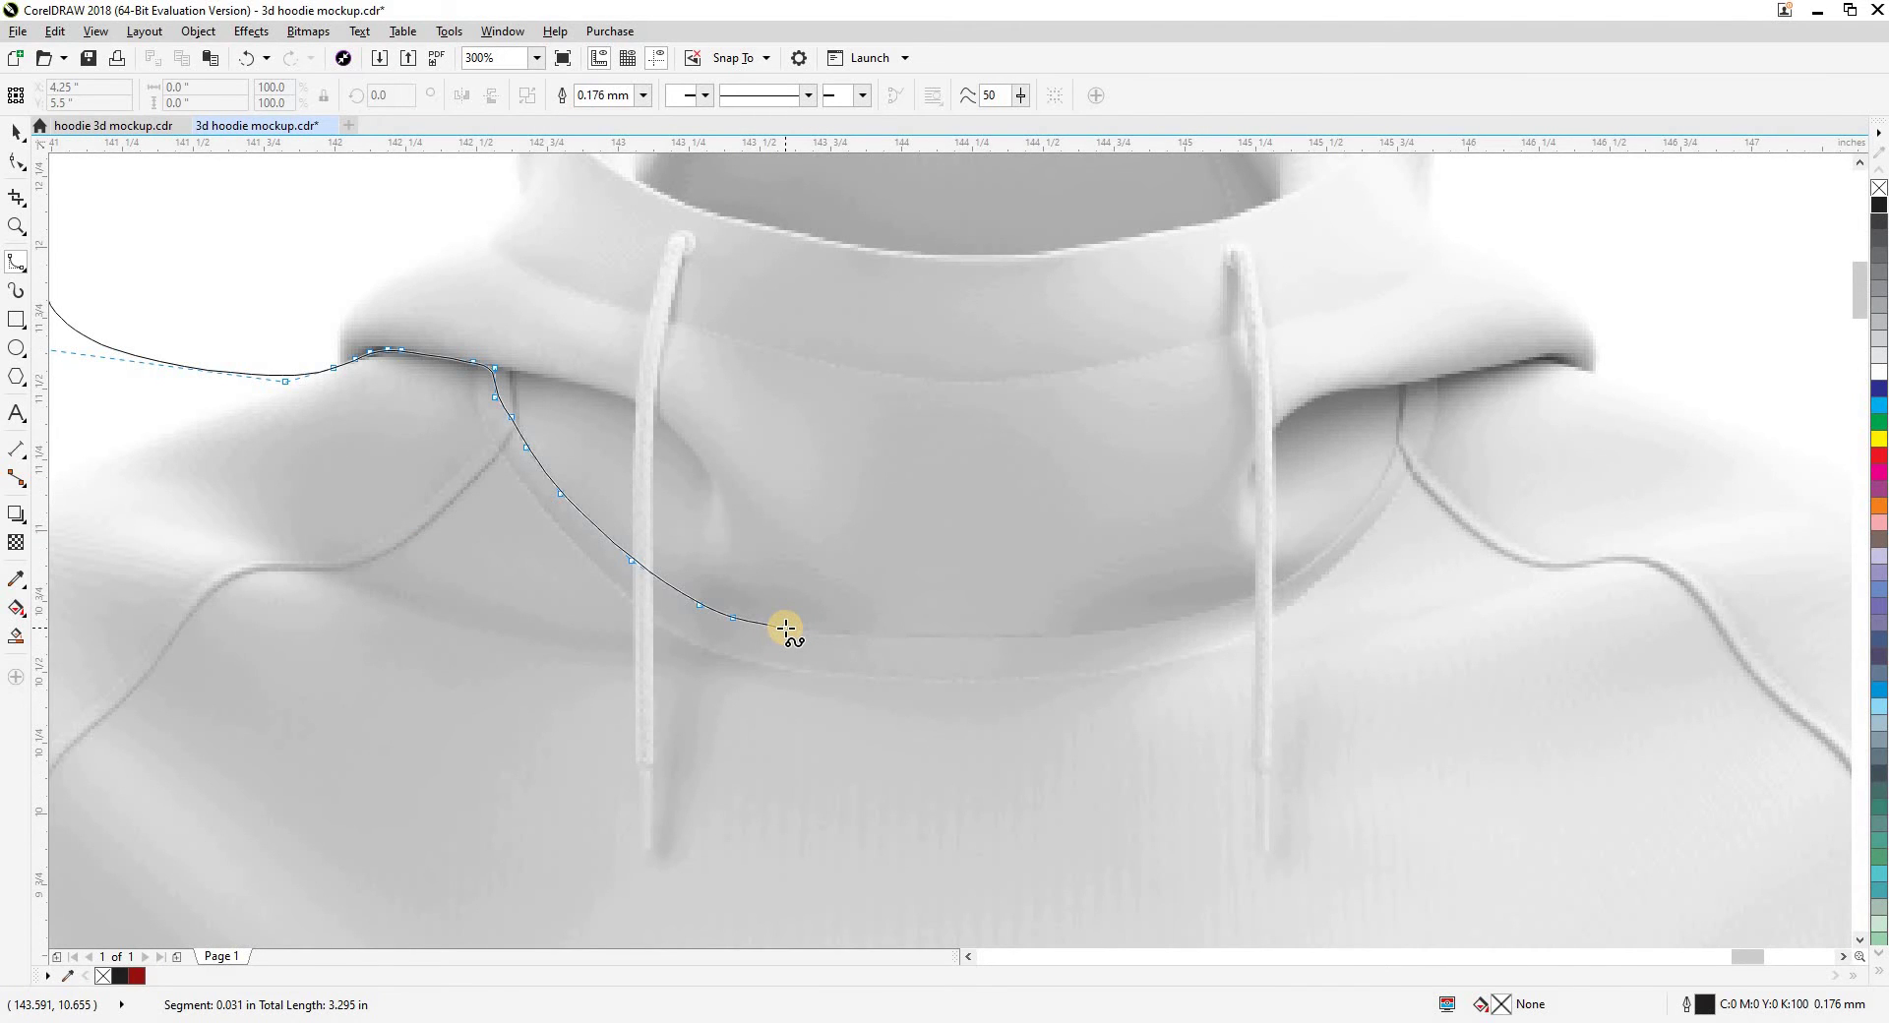
# Trace the B-Spline across the front neck seam, past the right drawstring, and up to the right sleeve seam junction
pyautogui.scroll(1, 792, 635)
pyautogui.click(755, 635)
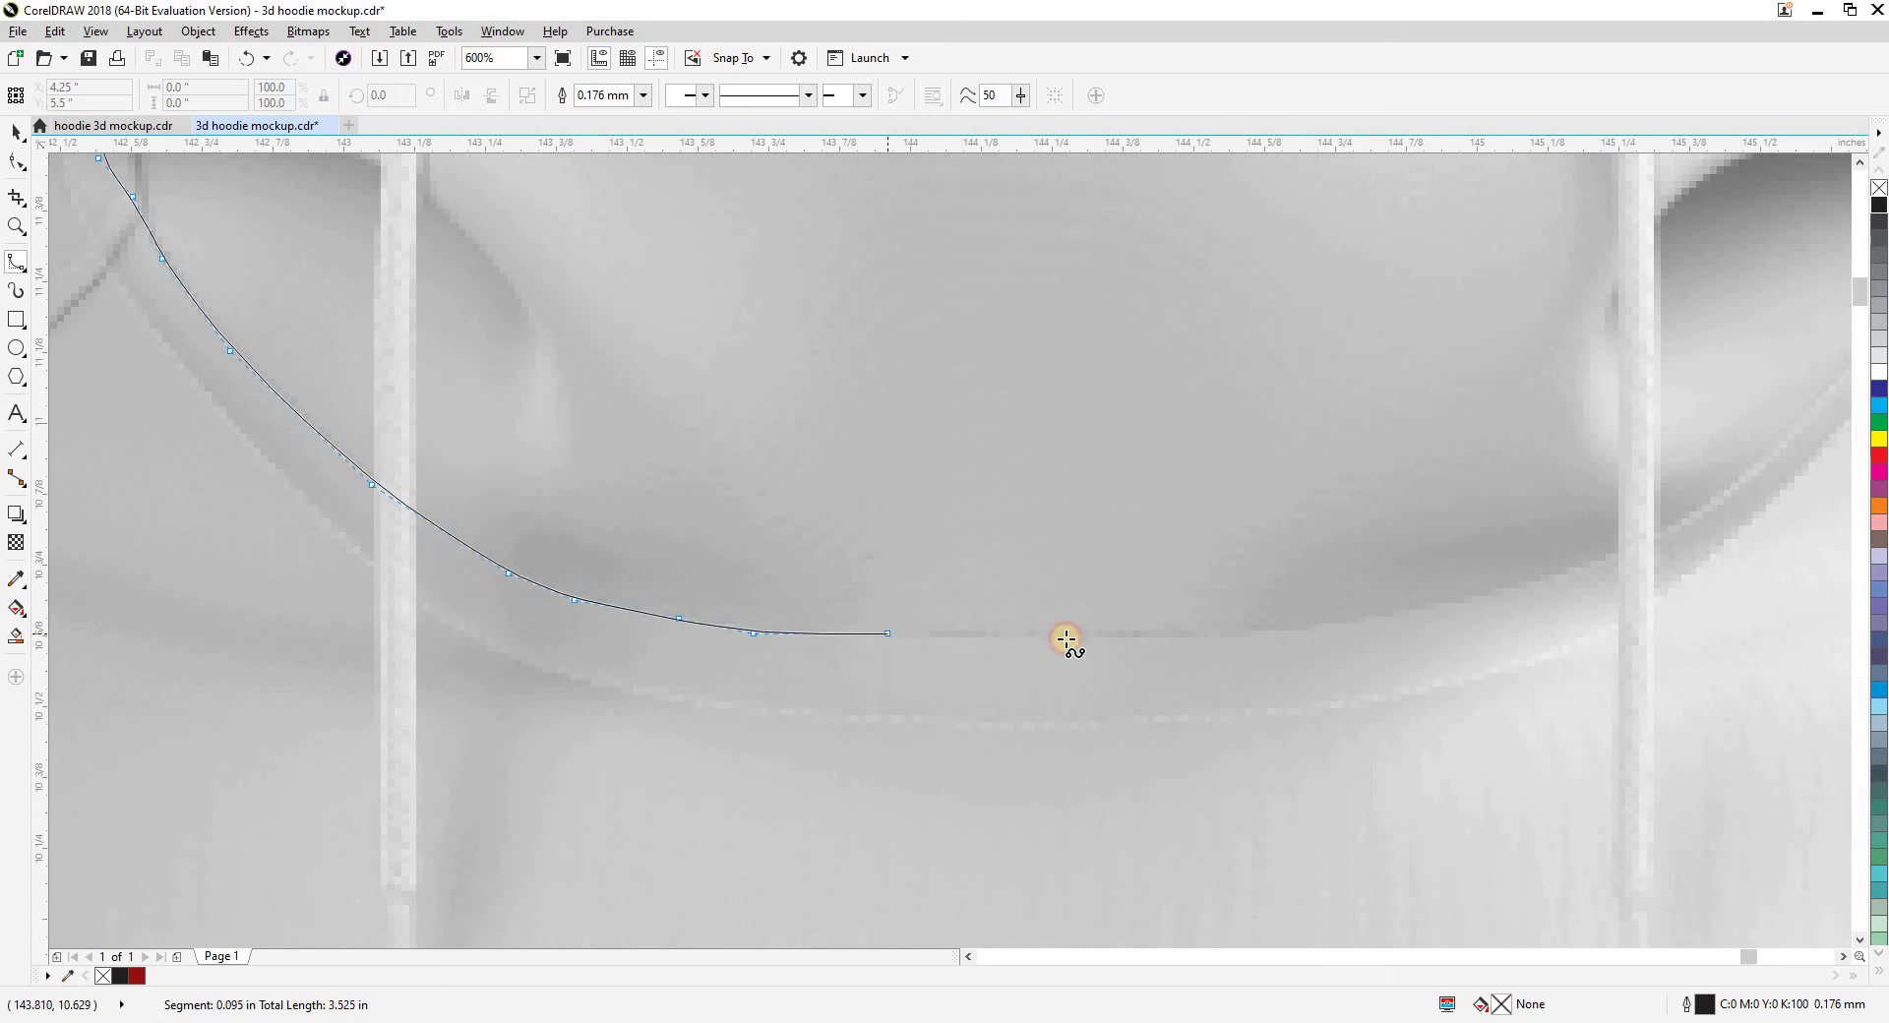
pyautogui.click(1066, 637)
pyautogui.click(1443, 608)
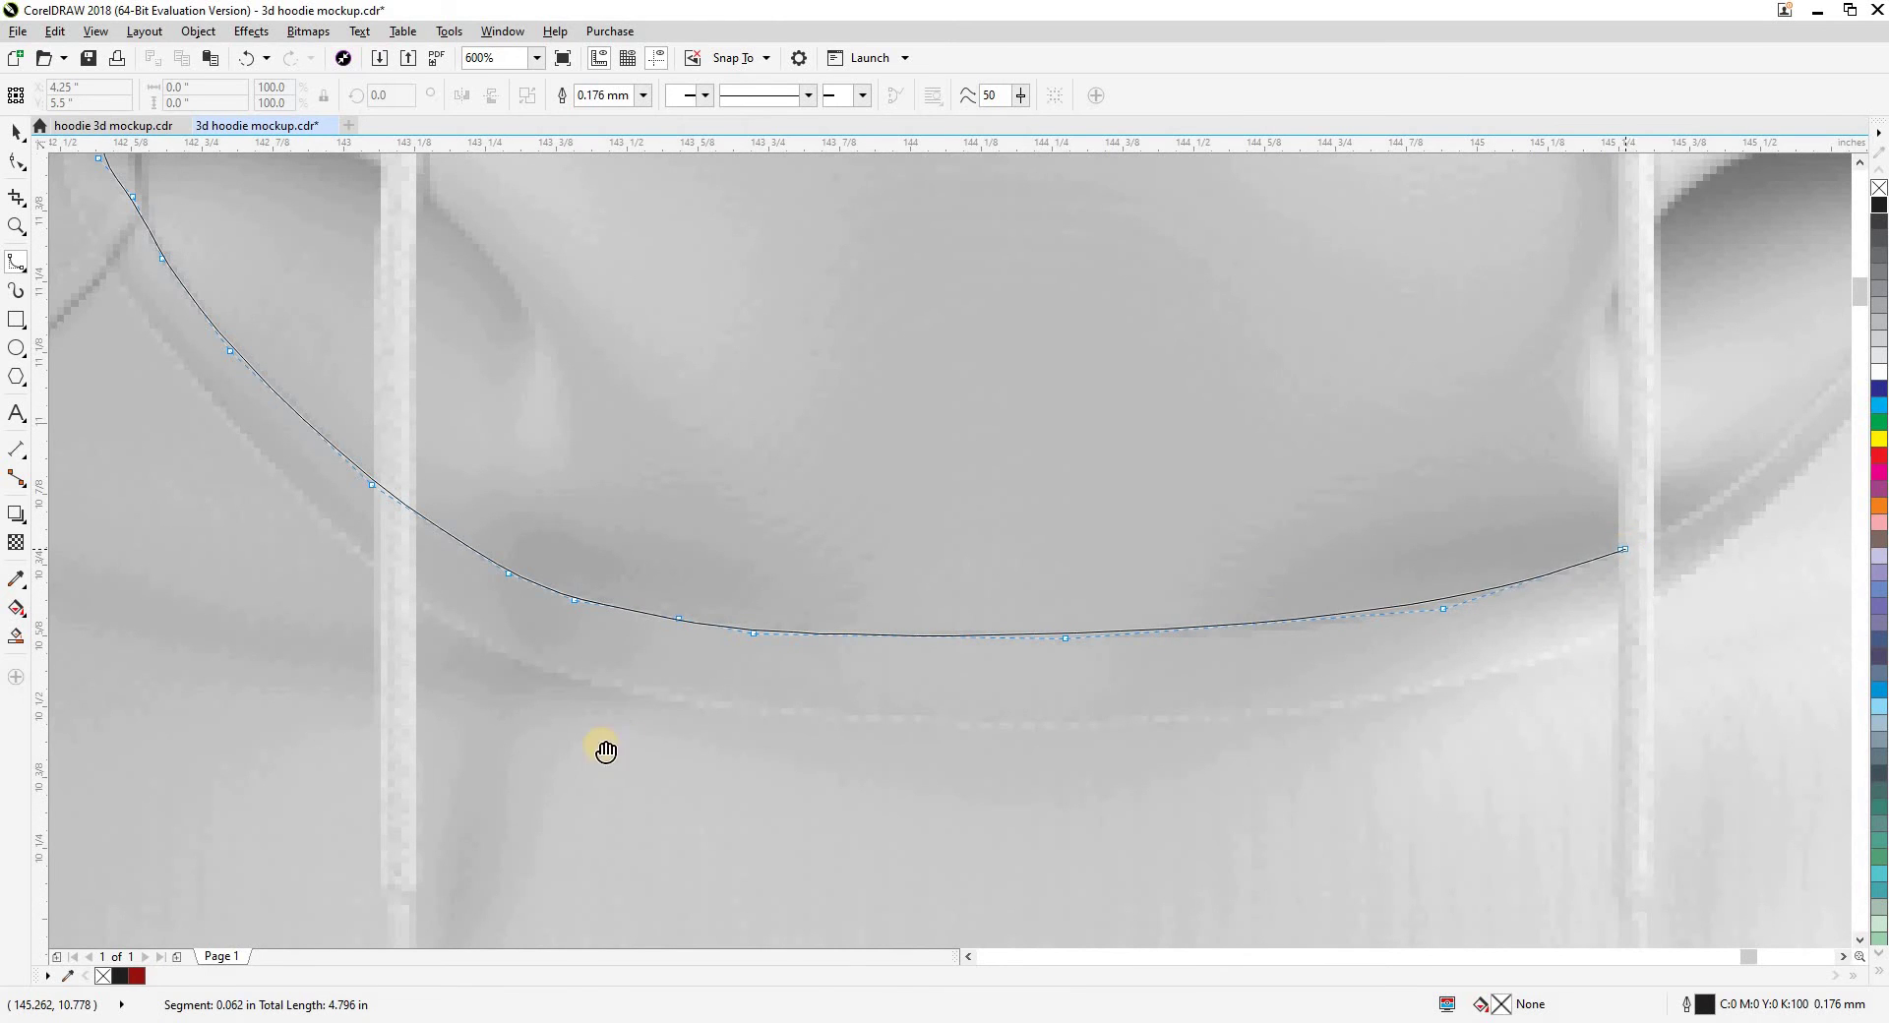
pyautogui.moveTo(606, 751); pyautogui.dragTo(638, 741)
pyautogui.click(807, 650)
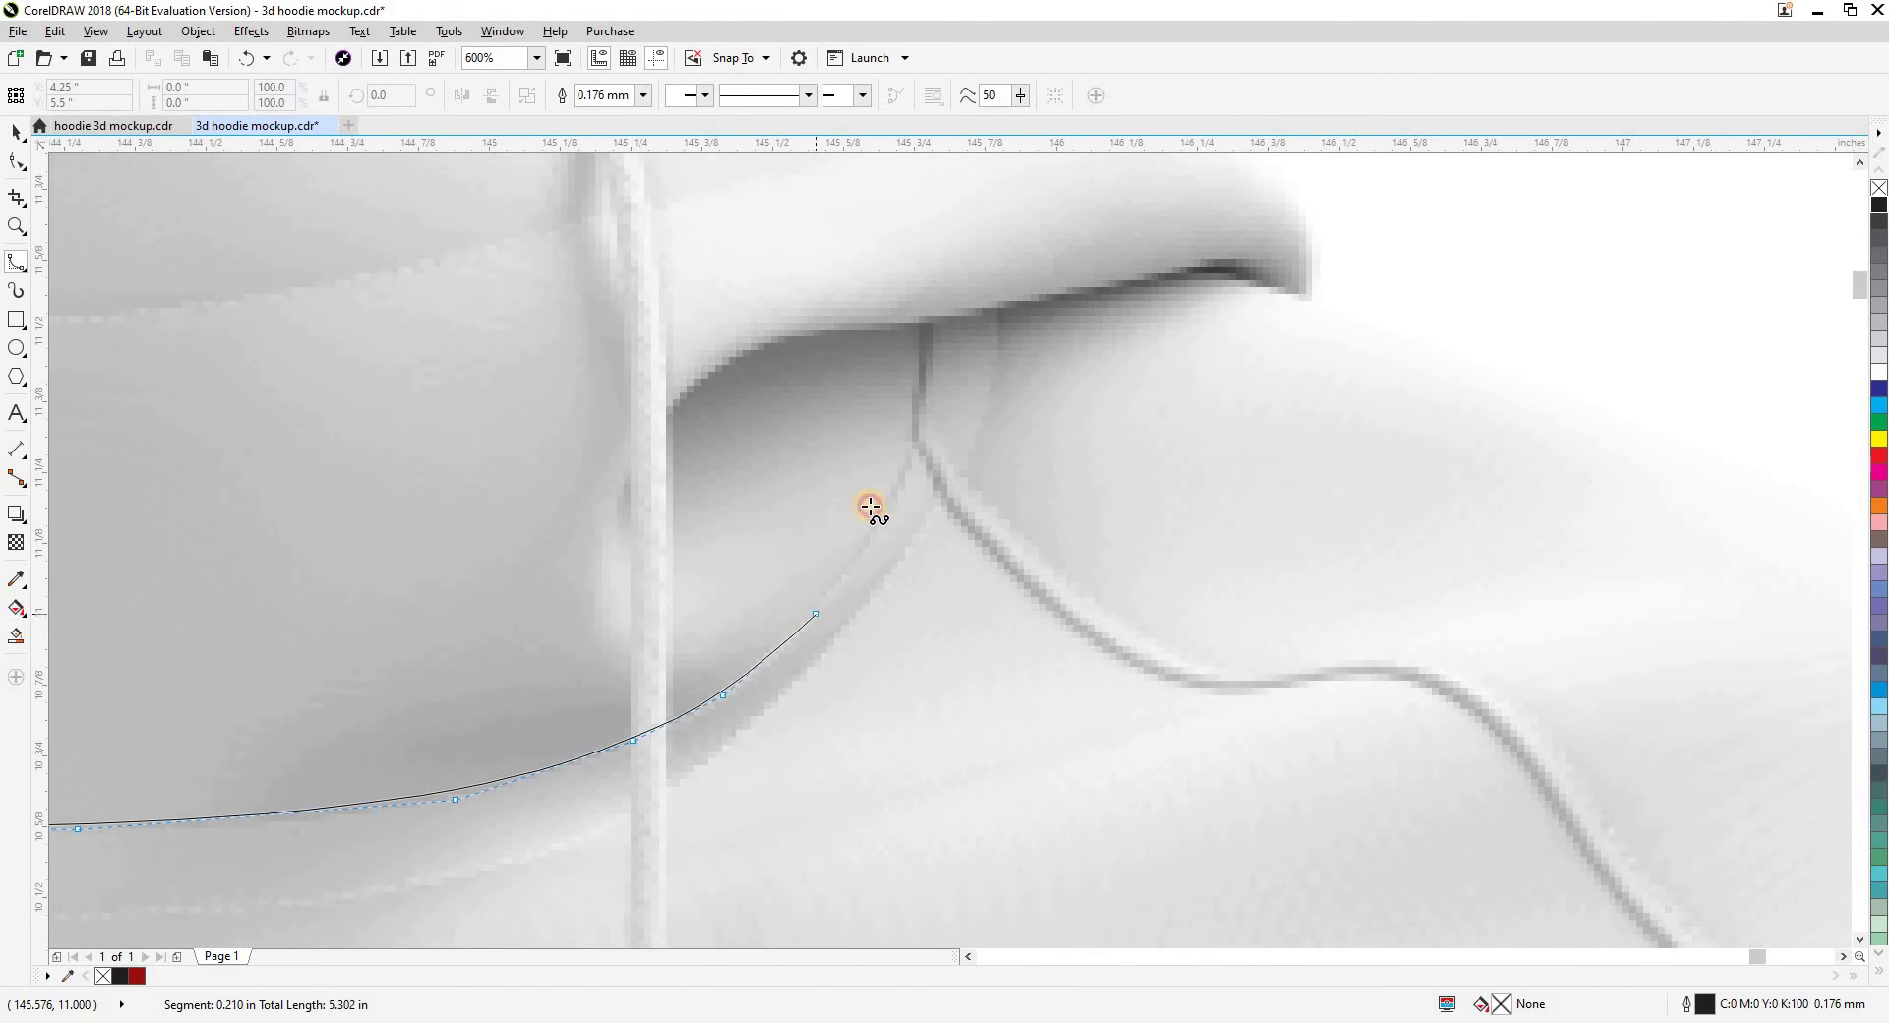
pyautogui.click(921, 431)
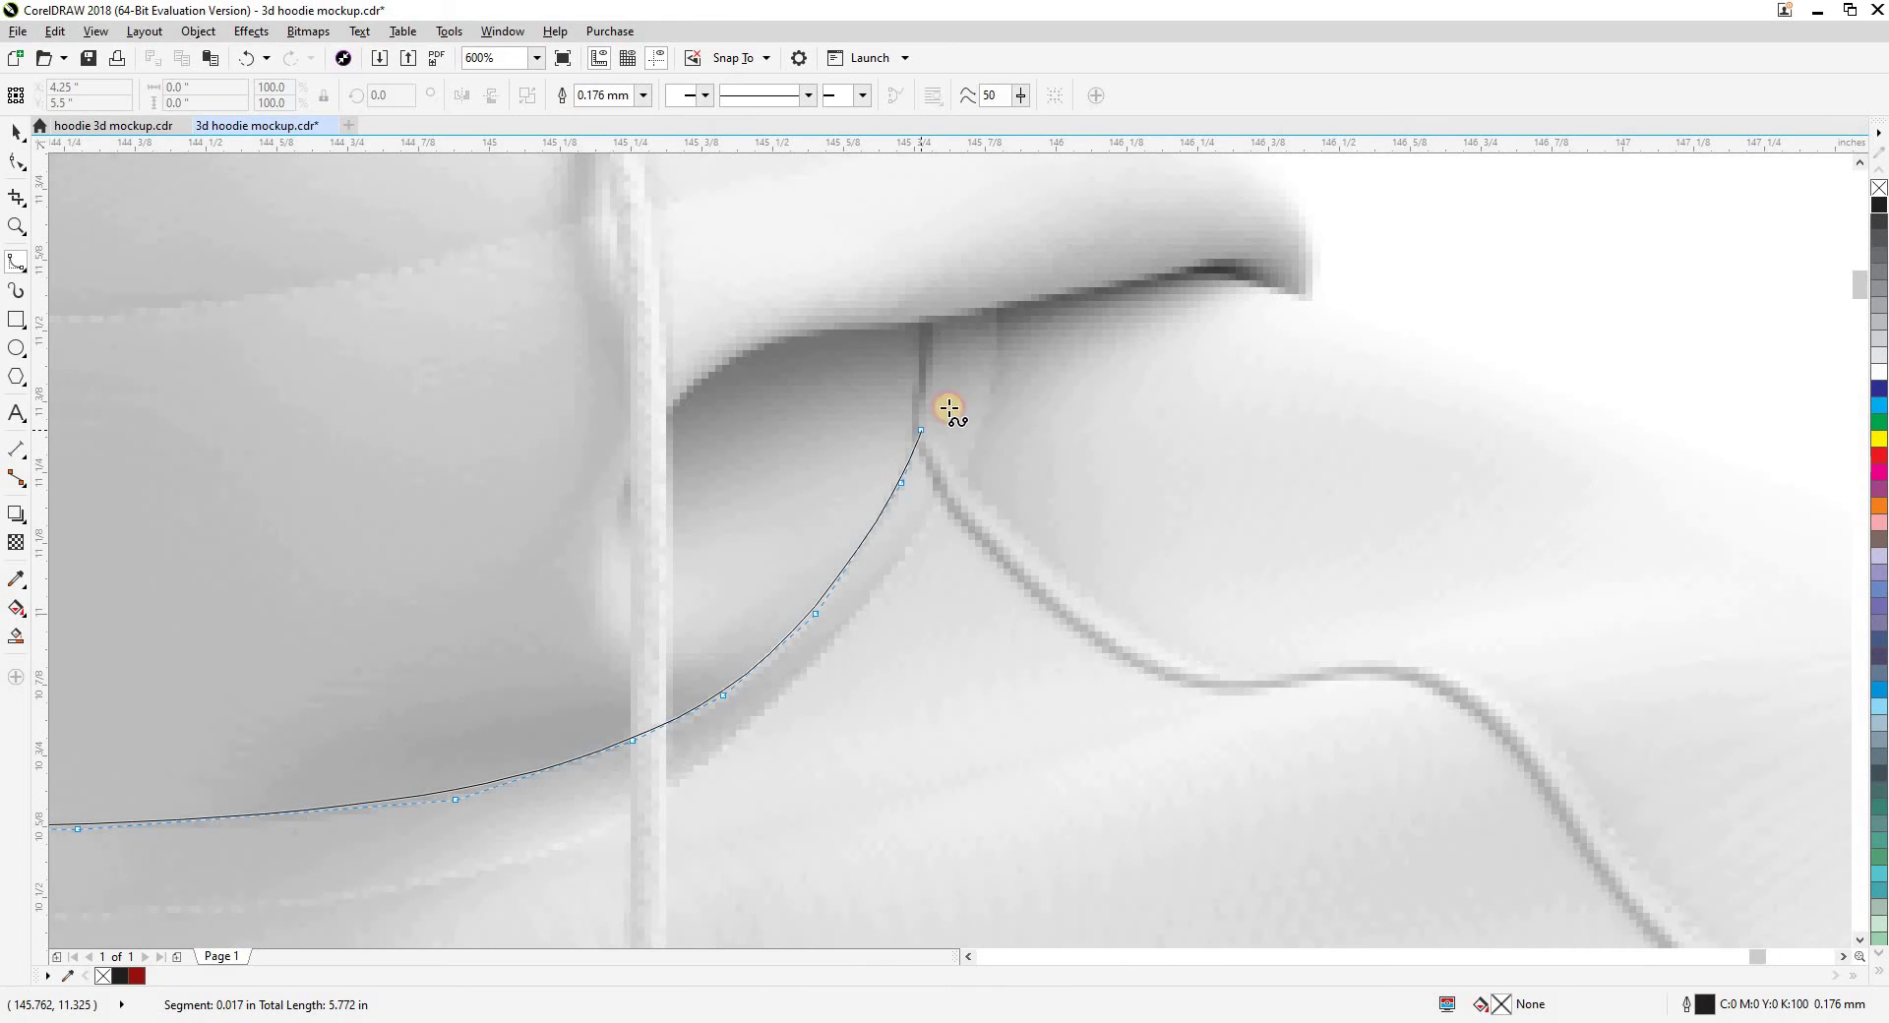
pyautogui.click(948, 404)
# Loop the B-Spline around the outside and top of the hood and close it at its starting point above the left shoulder
pyautogui.scroll(-2, 981, 719)
pyautogui.click(1122, 667)
pyautogui.click(1083, 248)
pyautogui.click(628, 251)
pyautogui.click(363, 430)
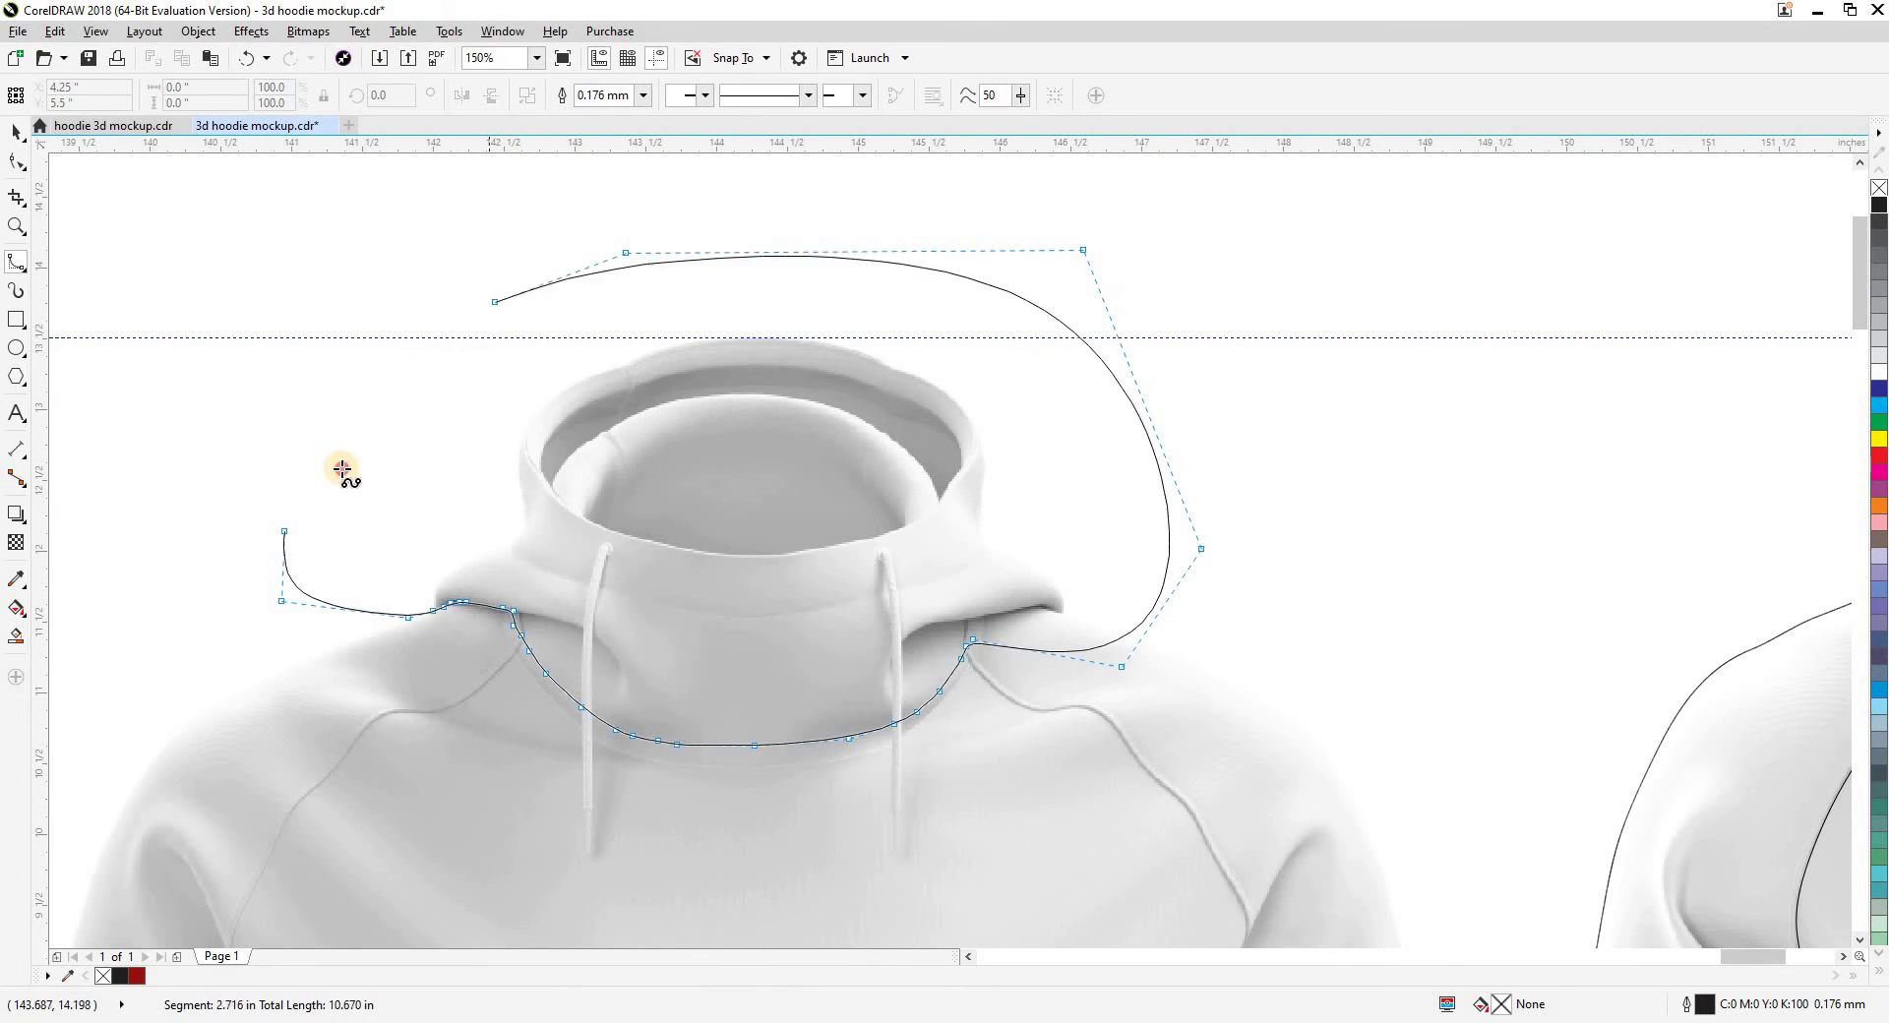
pyautogui.click(283, 530)
# Nudge the closed hood curve down 20 inches, intersect it with the hoodie outline, and delete the leftover B-Spline curve
pyautogui.scroll(-2, 972, 309)
pyautogui.press('space')
pyautogui.scroll(-2, 972, 309)
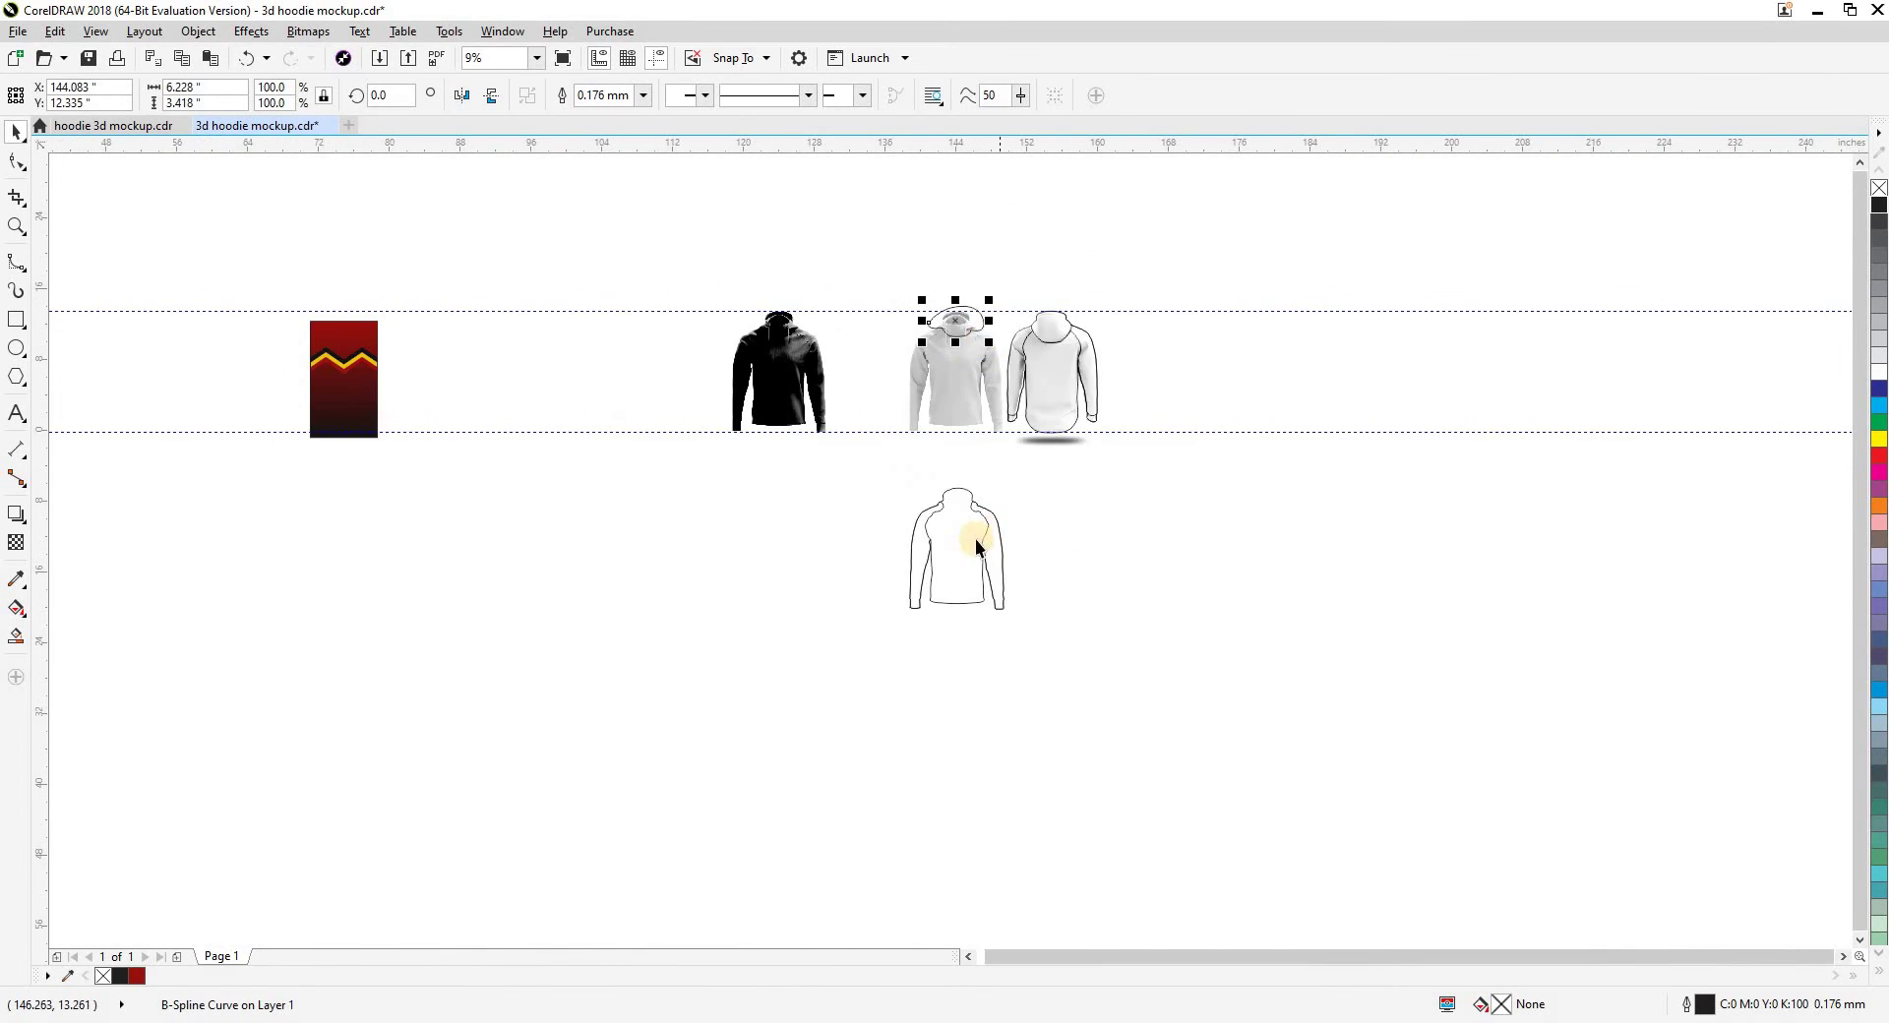
pyautogui.press('Down')
pyautogui.scroll(2, 964, 531)
pyautogui.keyDown('shift'); pyautogui.click(960, 531); pyautogui.keyUp('shift')
pyautogui.click(617, 96)
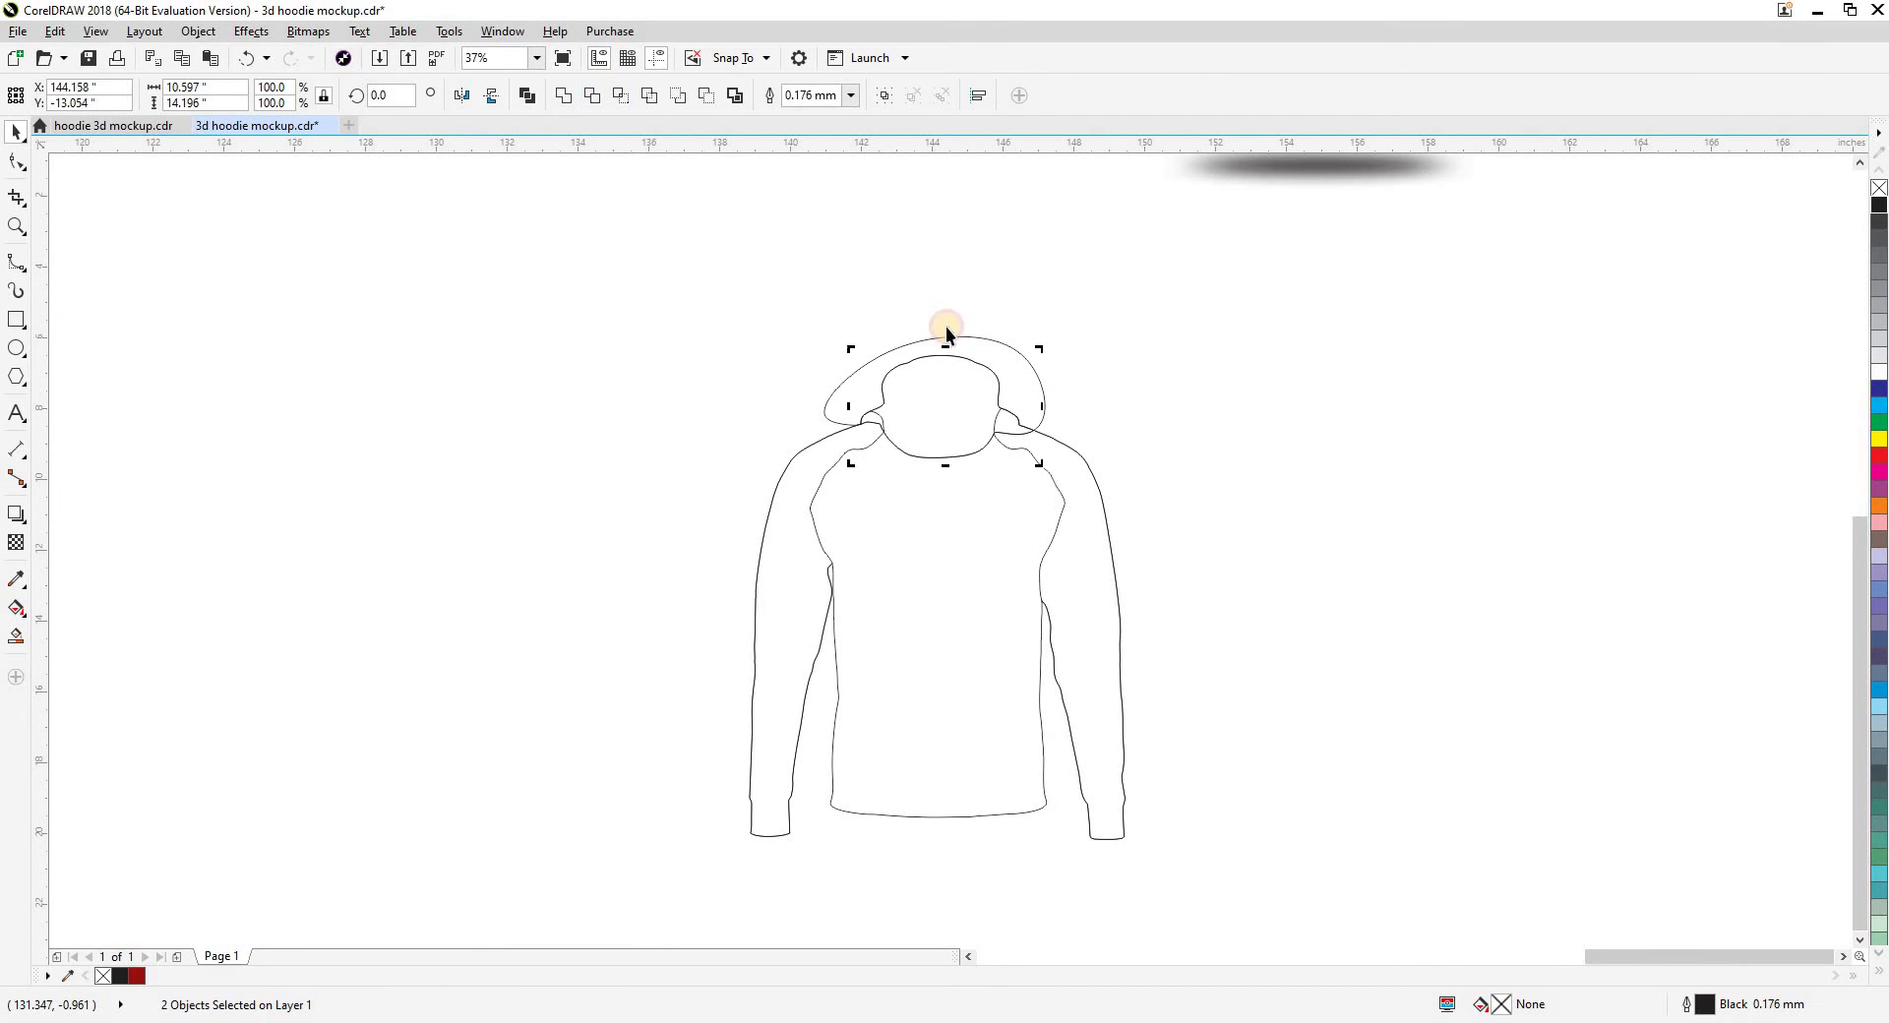
pyautogui.click(984, 333)
pyautogui.press('Delete')
# Select all the front outline parts and nudge them up 20 inches, back onto the grey front hoodie image
pyautogui.scroll(-1, 994, 551)
pyautogui.moveTo(1052, 675); pyautogui.dragTo(1159, 771)
pyautogui.press('Up')
pyautogui.moveTo(1093, 559); pyautogui.dragTo(1113, 850)
pyautogui.click(1113, 850)
pyautogui.click(1032, 452)
pyautogui.scroll(6, 1032, 453)
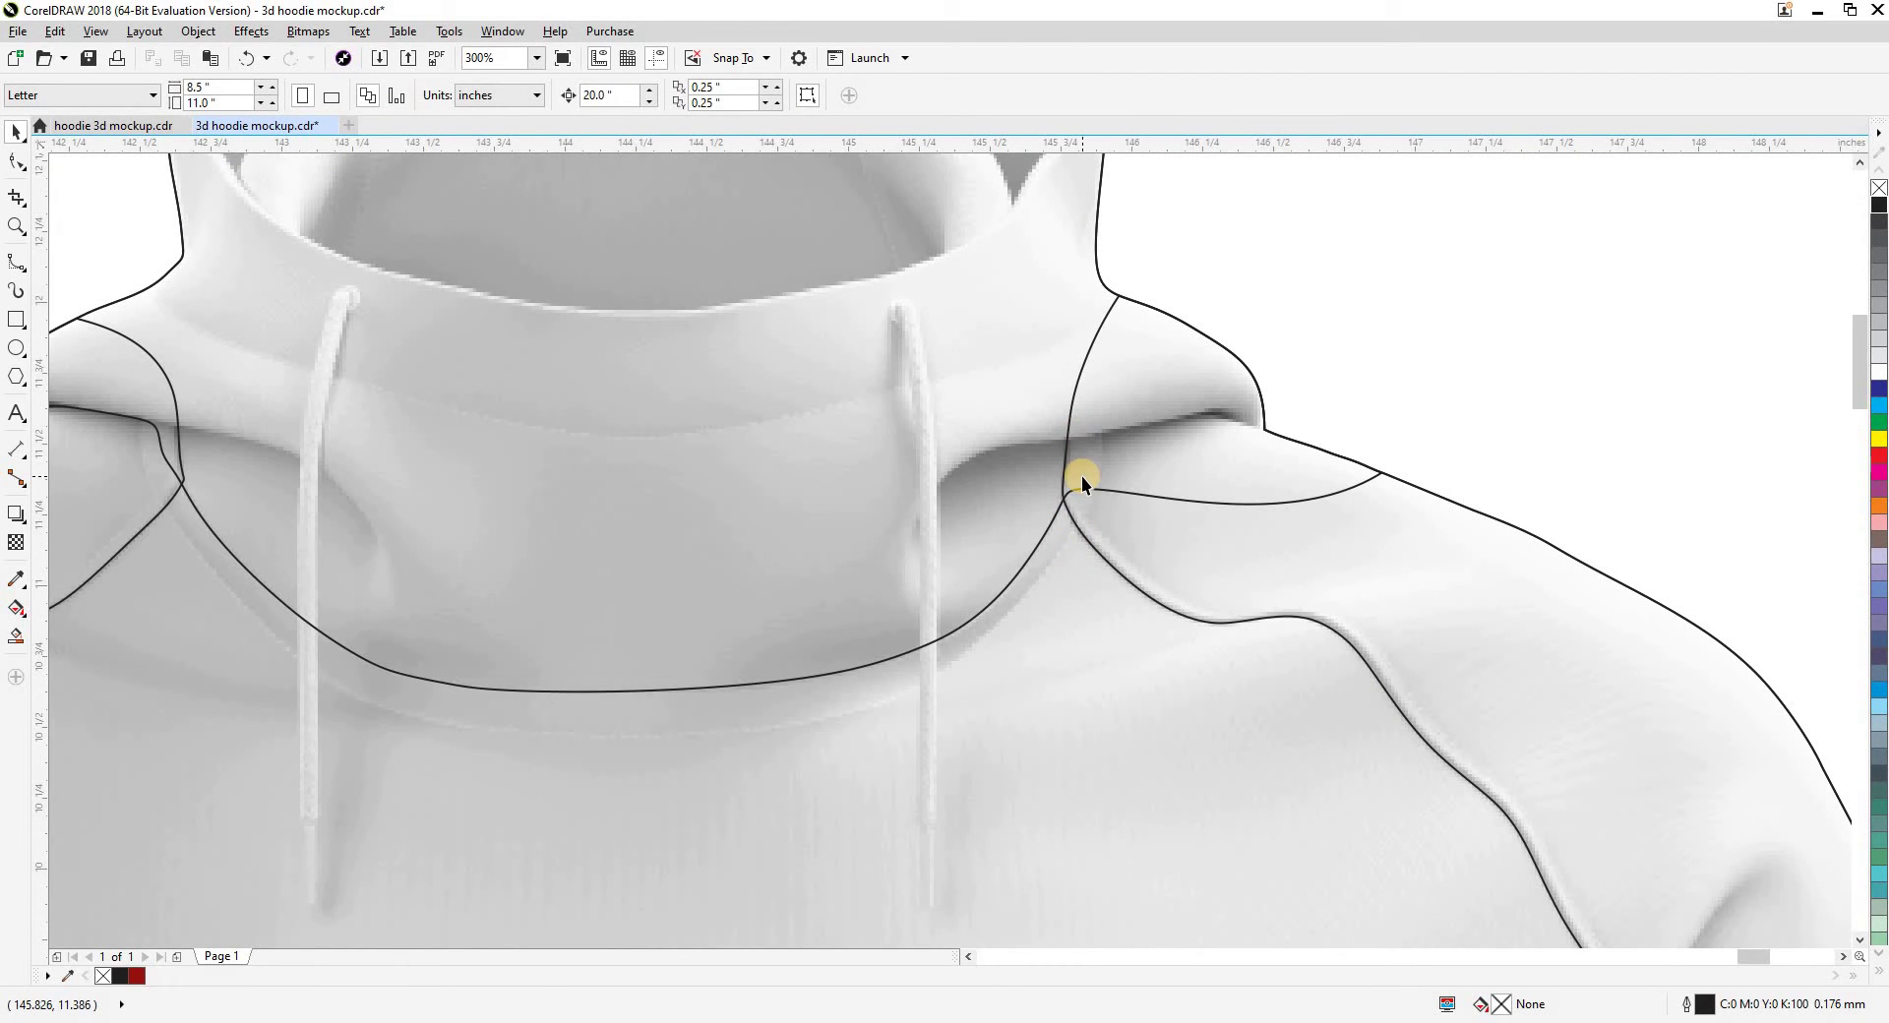
# Try moving a front part aside to check the overlap between hood and right sleeve, and undo the move
pyautogui.click(1035, 393)
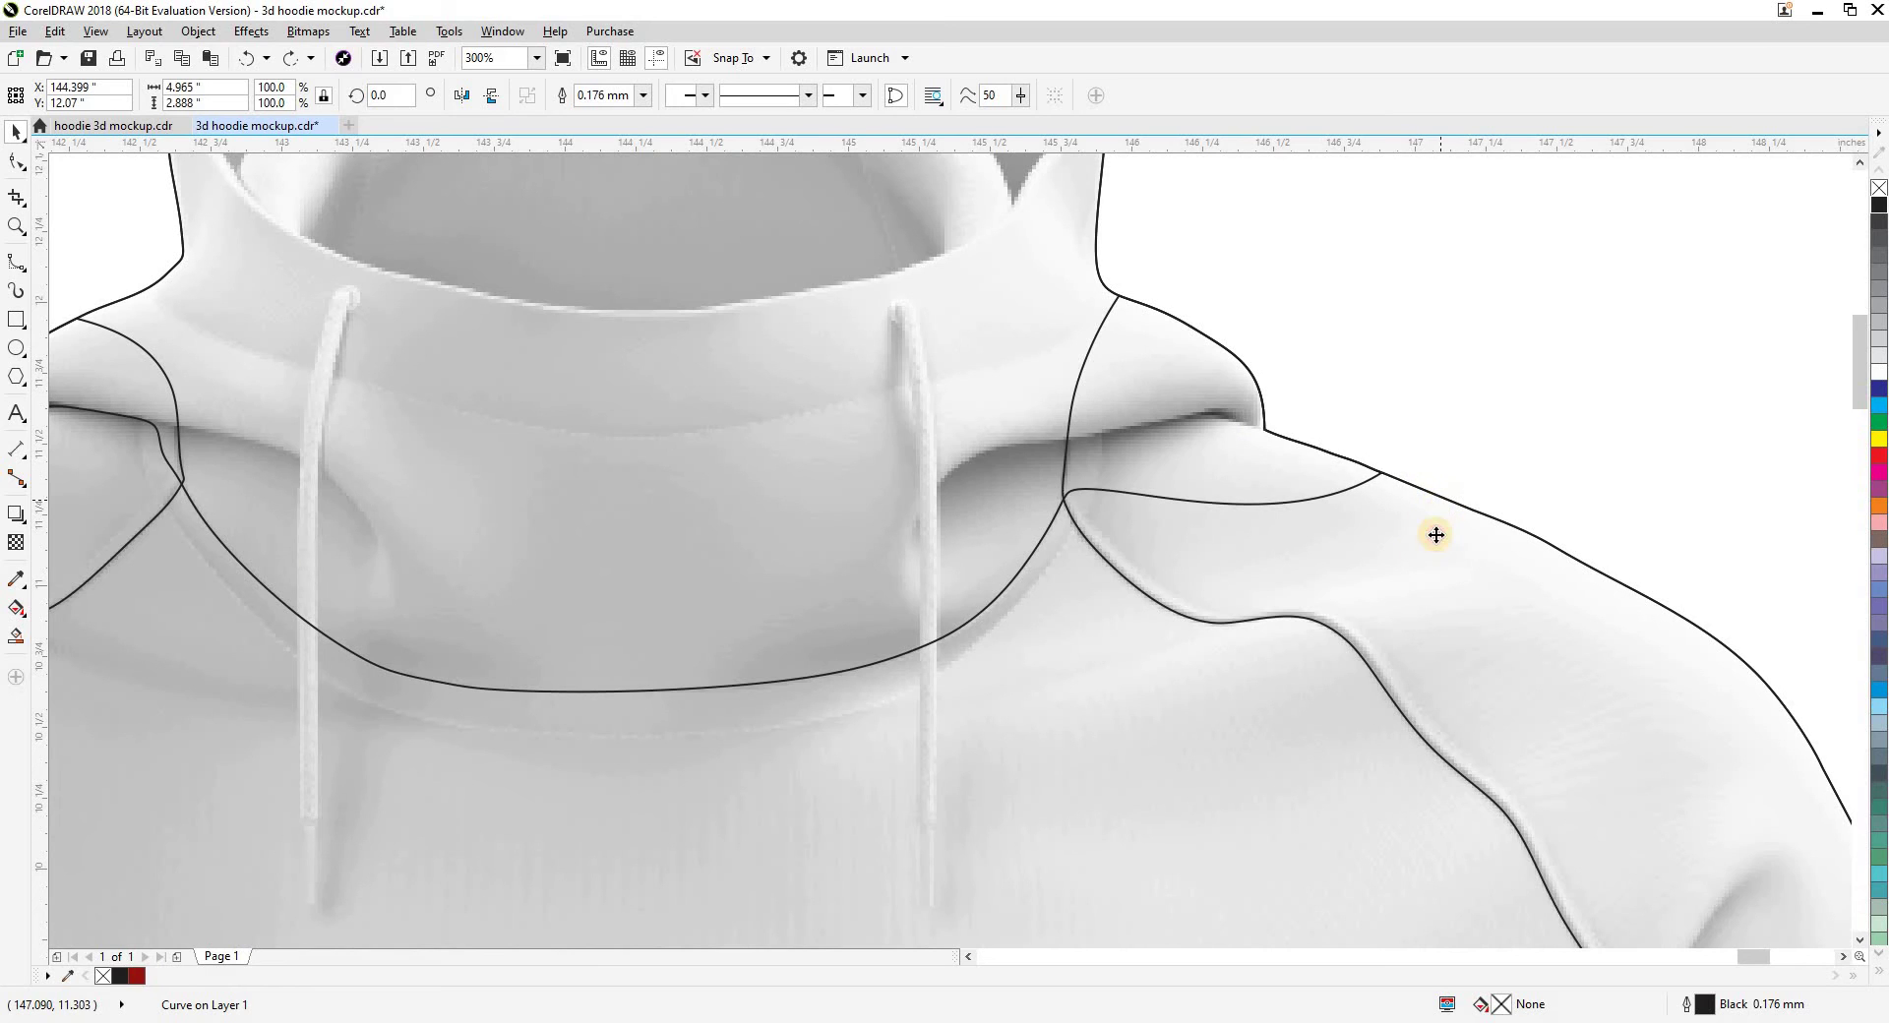
pyautogui.moveTo(1434, 536); pyautogui.dragTo(1565, 518)
pyautogui.hotkey('ctrl', 'z')
# Try trimming the right sleeve part with the hood part, and undo the trim
pyautogui.click(1019, 450)
pyautogui.keyDown('shift'); pyautogui.click(1136, 512); pyautogui.keyUp('shift')
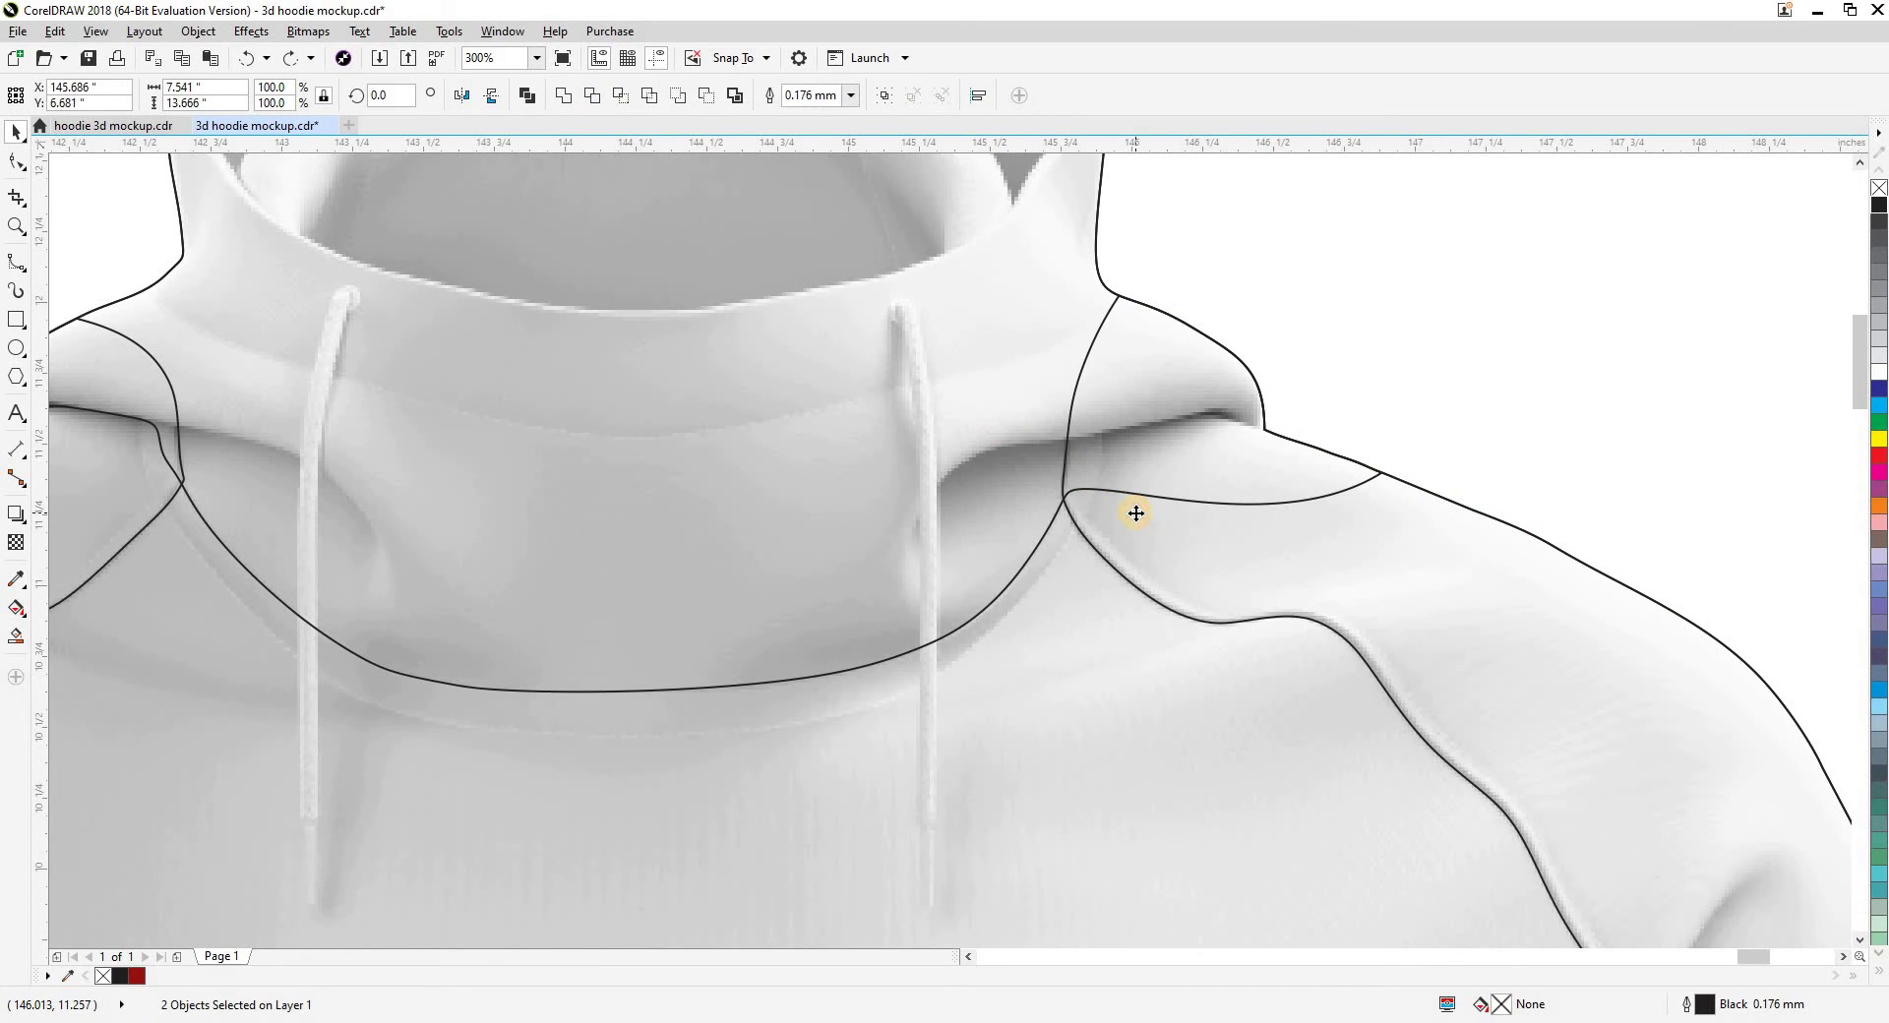
pyautogui.press('t')
pyautogui.click(1279, 258)
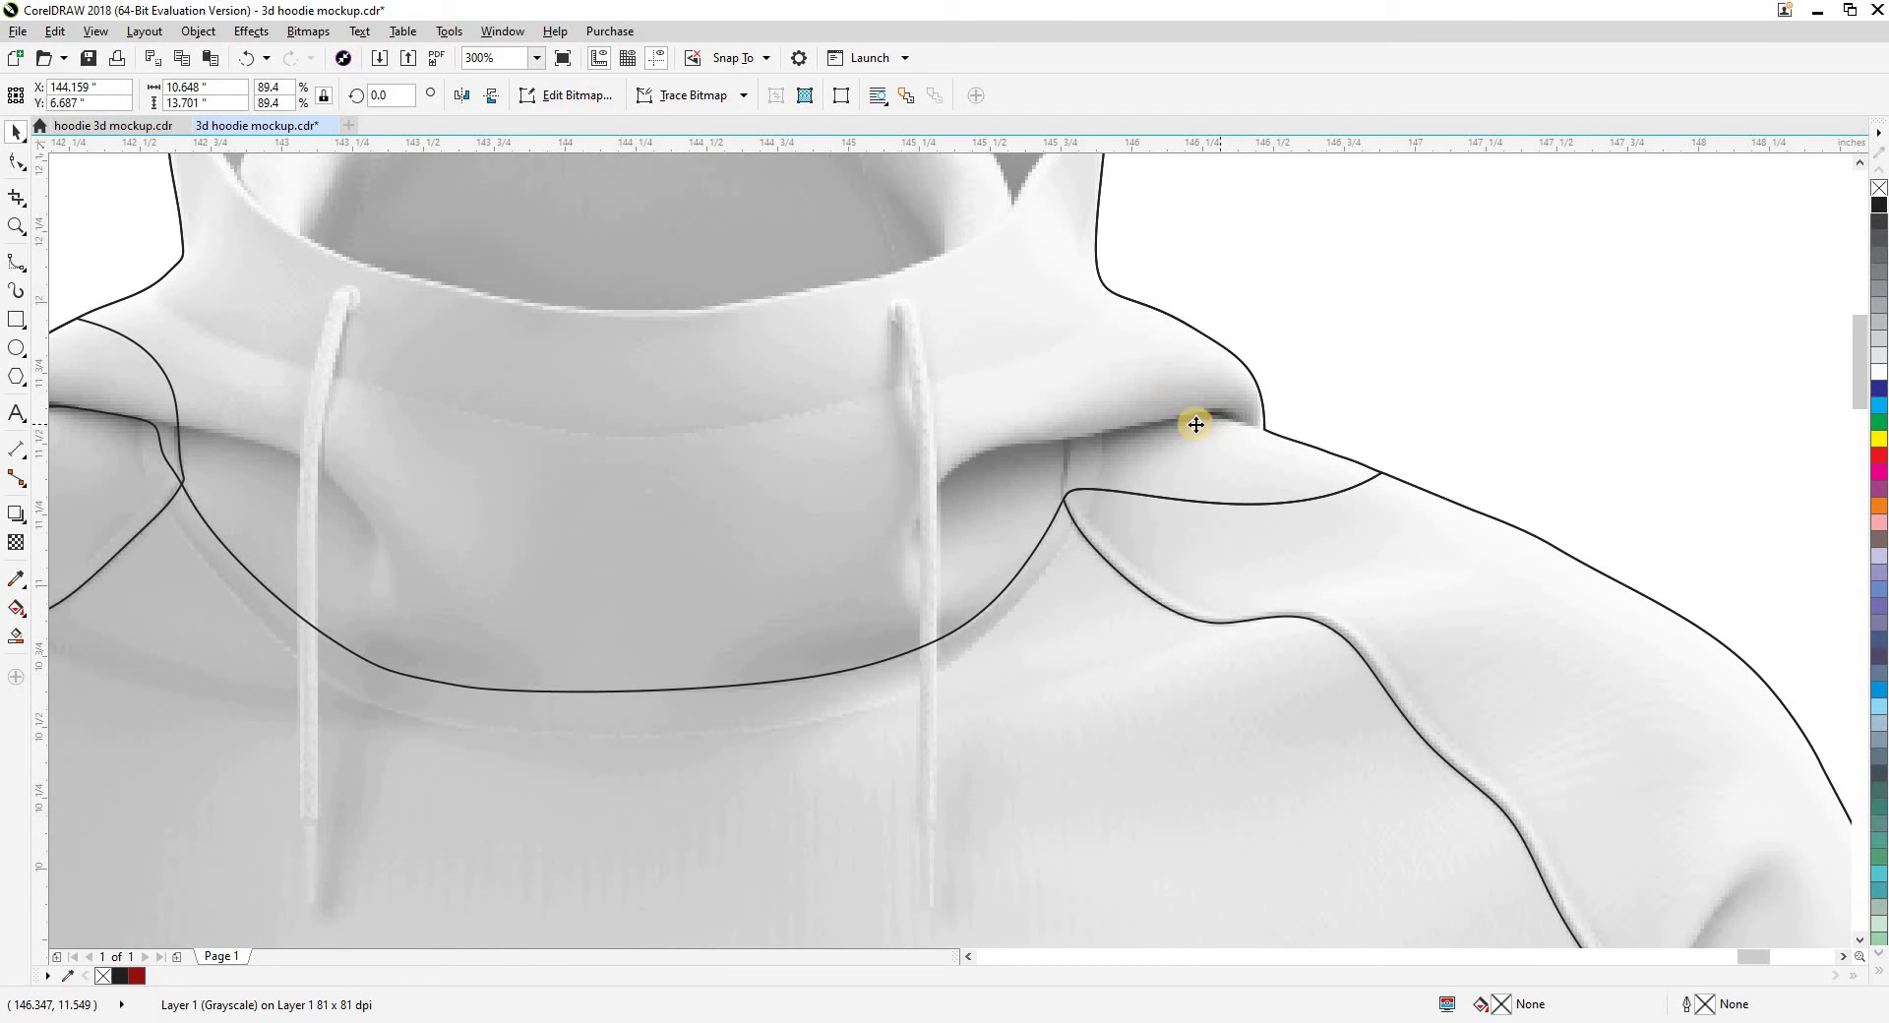
pyautogui.hotkey('ctrl', 'z')
# Trim the hood part with the right sleeve part after undoing a test move of the hood
pyautogui.click(1130, 499)
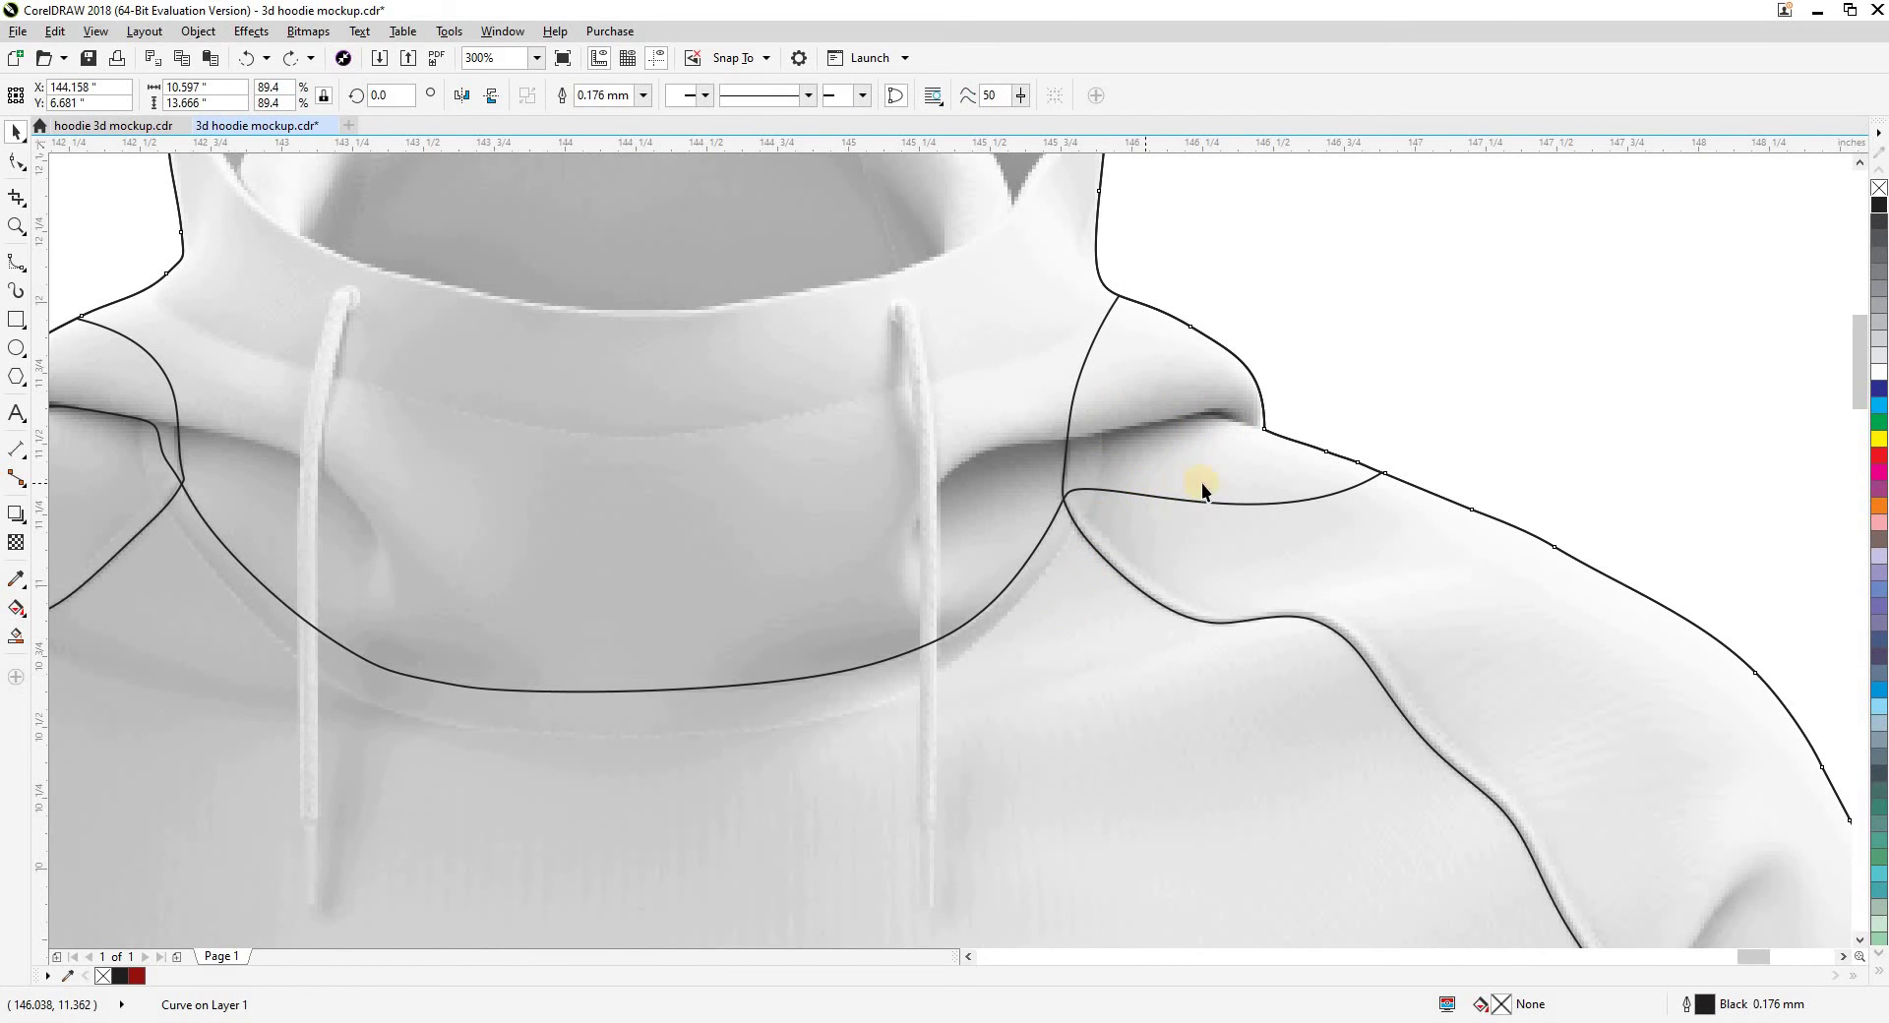
pyautogui.moveTo(1016, 541); pyautogui.dragTo(899, 511)
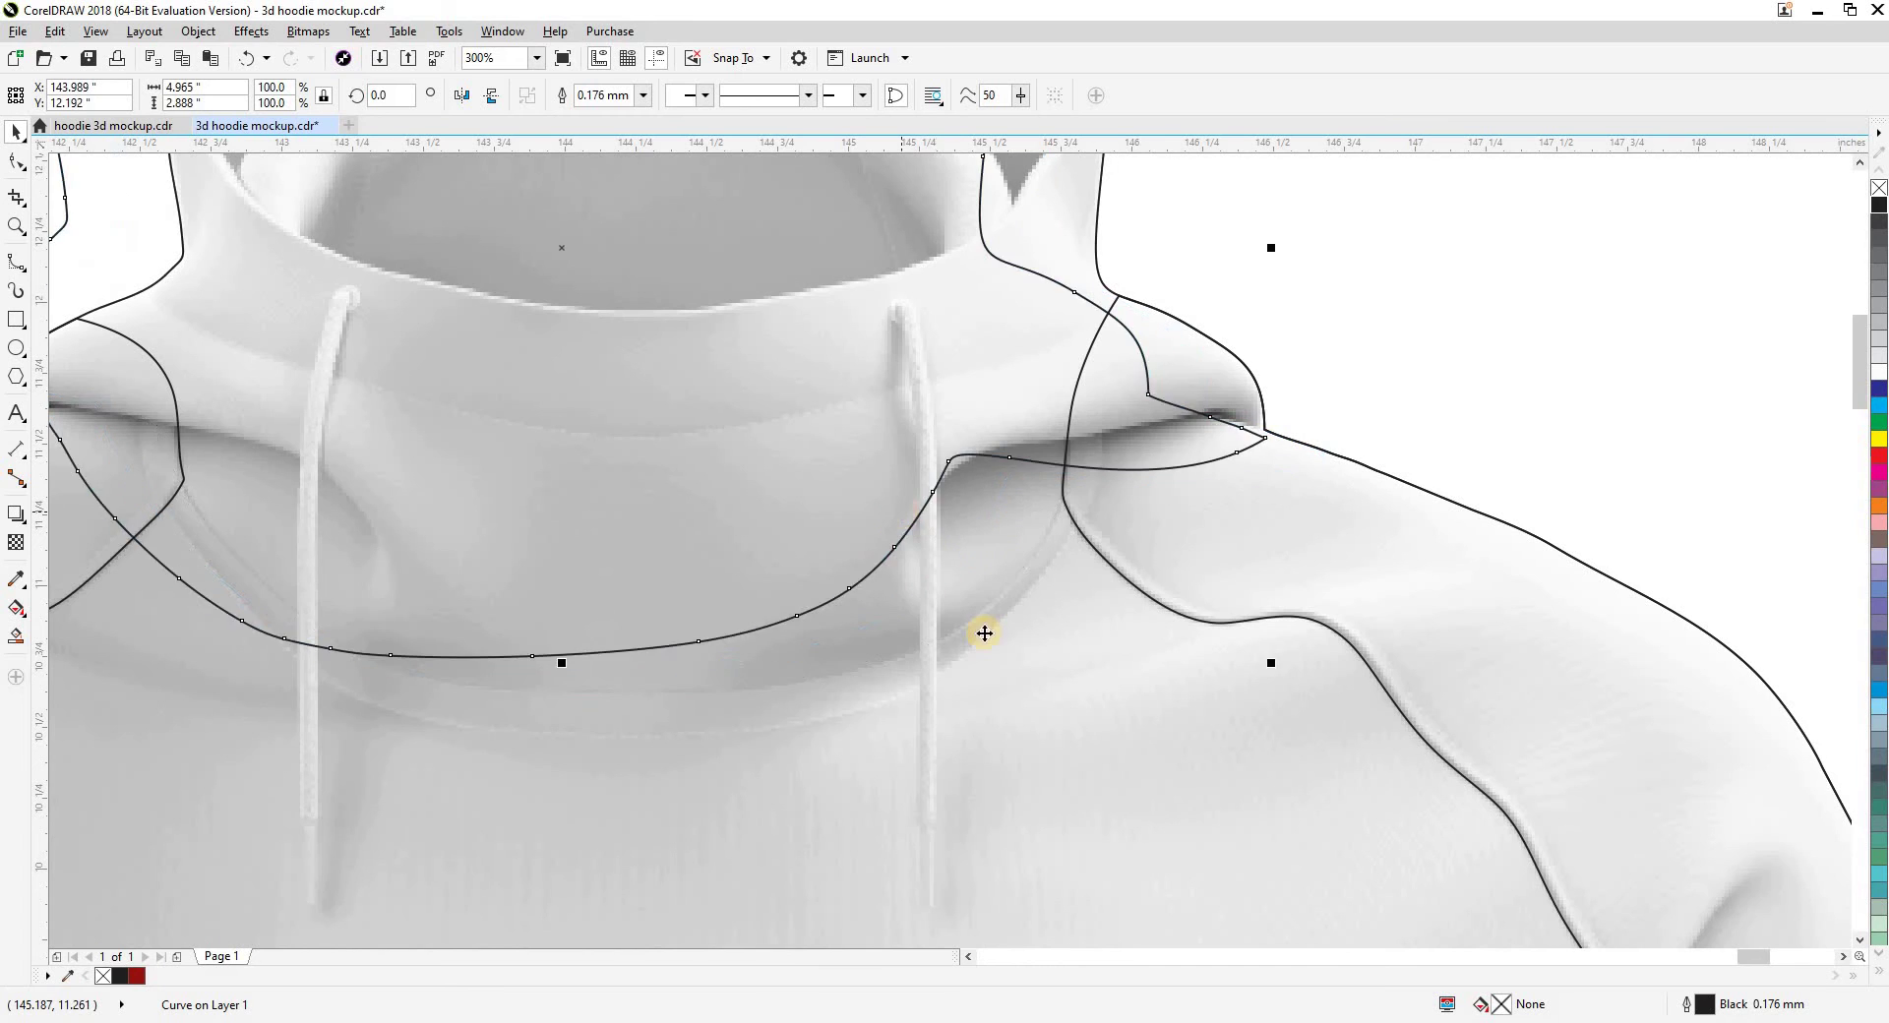
pyautogui.hotkey('ctrl', 'z')
pyautogui.keyDown('shift'); pyautogui.click(888, 392); pyautogui.keyUp('shift')
pyautogui.press('t')
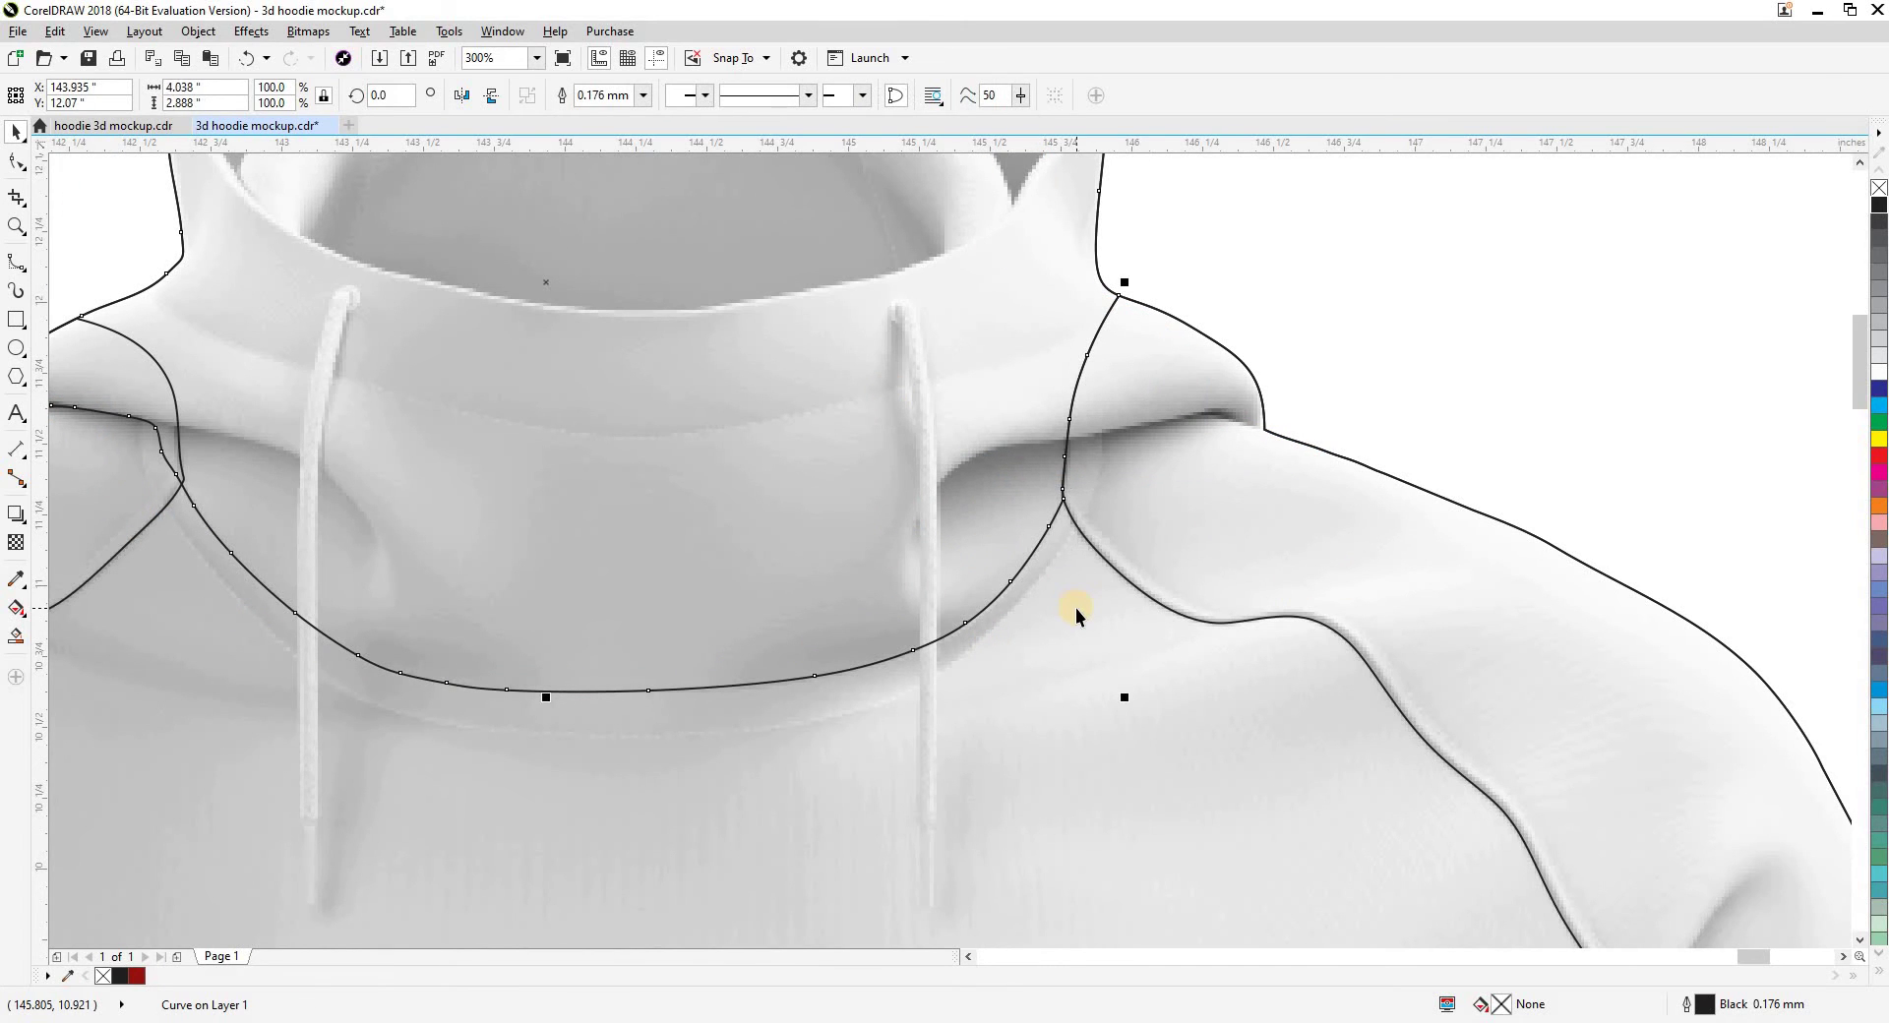
# Move the right sleeve part aside to check its shape, and undo the move
pyautogui.click(1076, 608)
pyautogui.moveTo(1106, 483); pyautogui.dragTo(1340, 440)
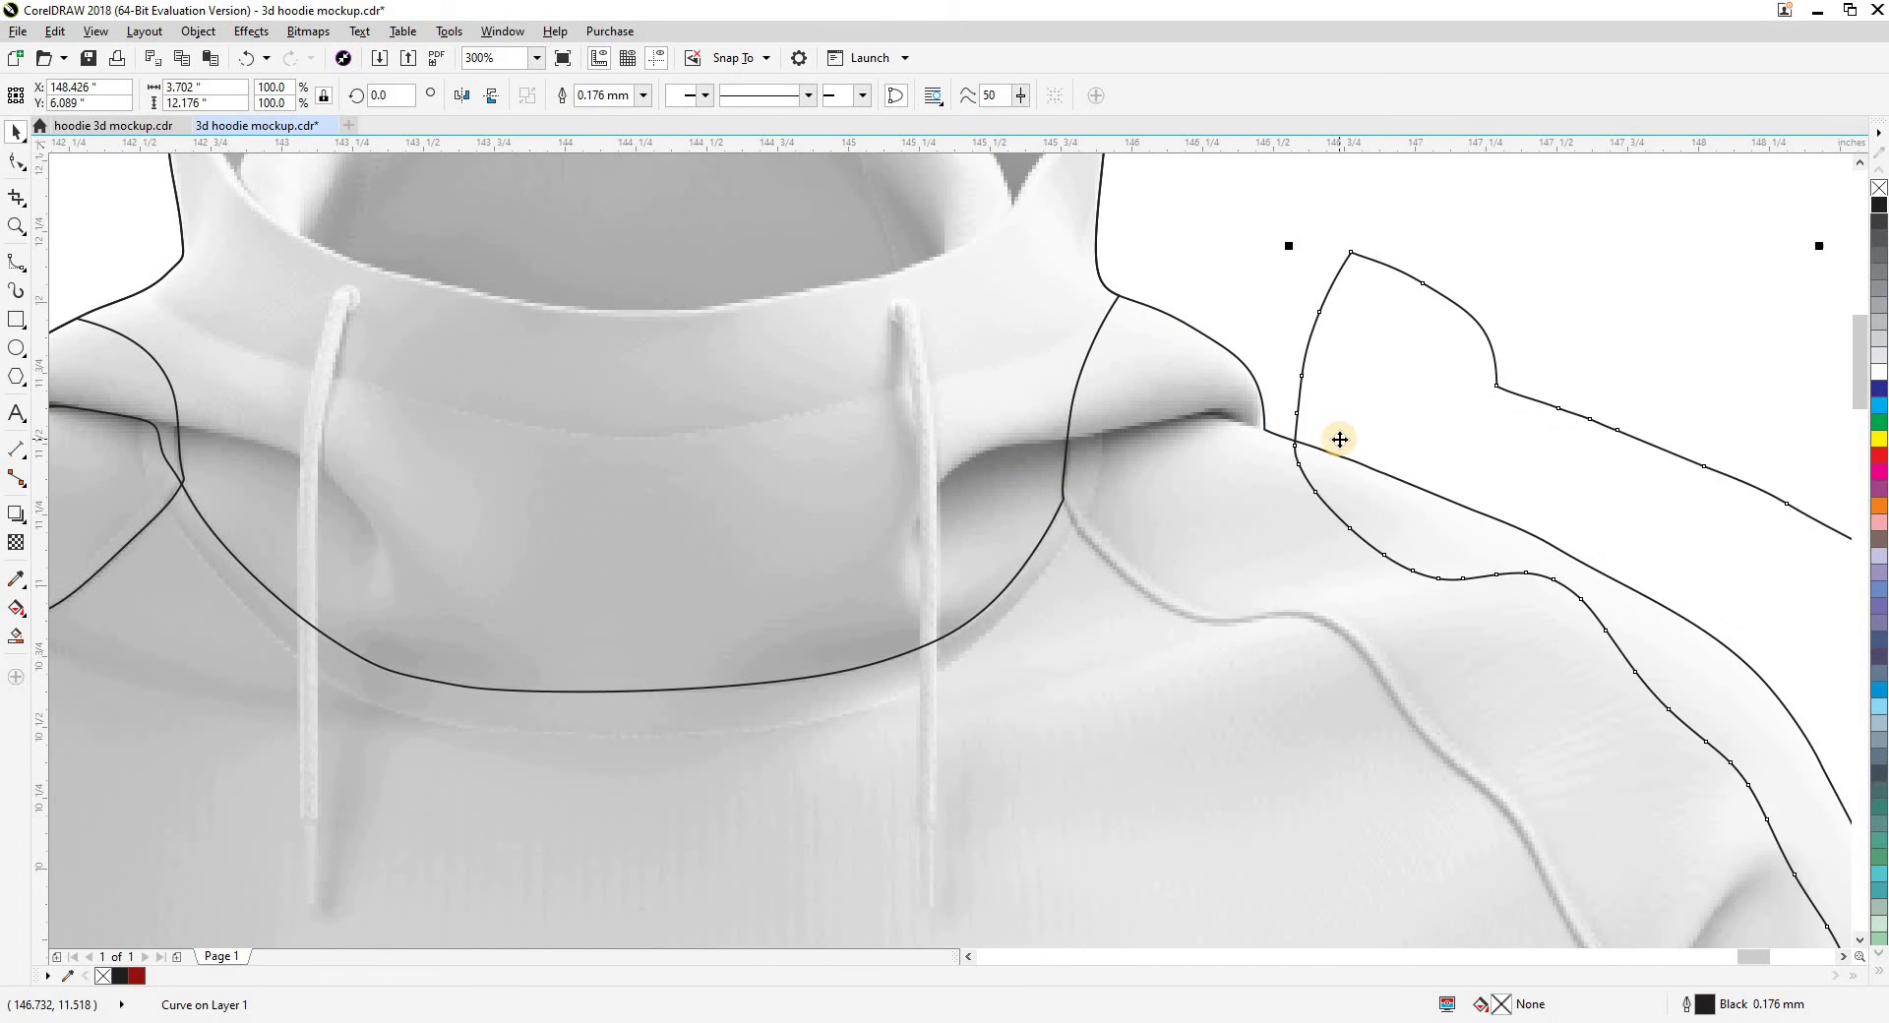
pyautogui.hotkey('ctrl', 'z')
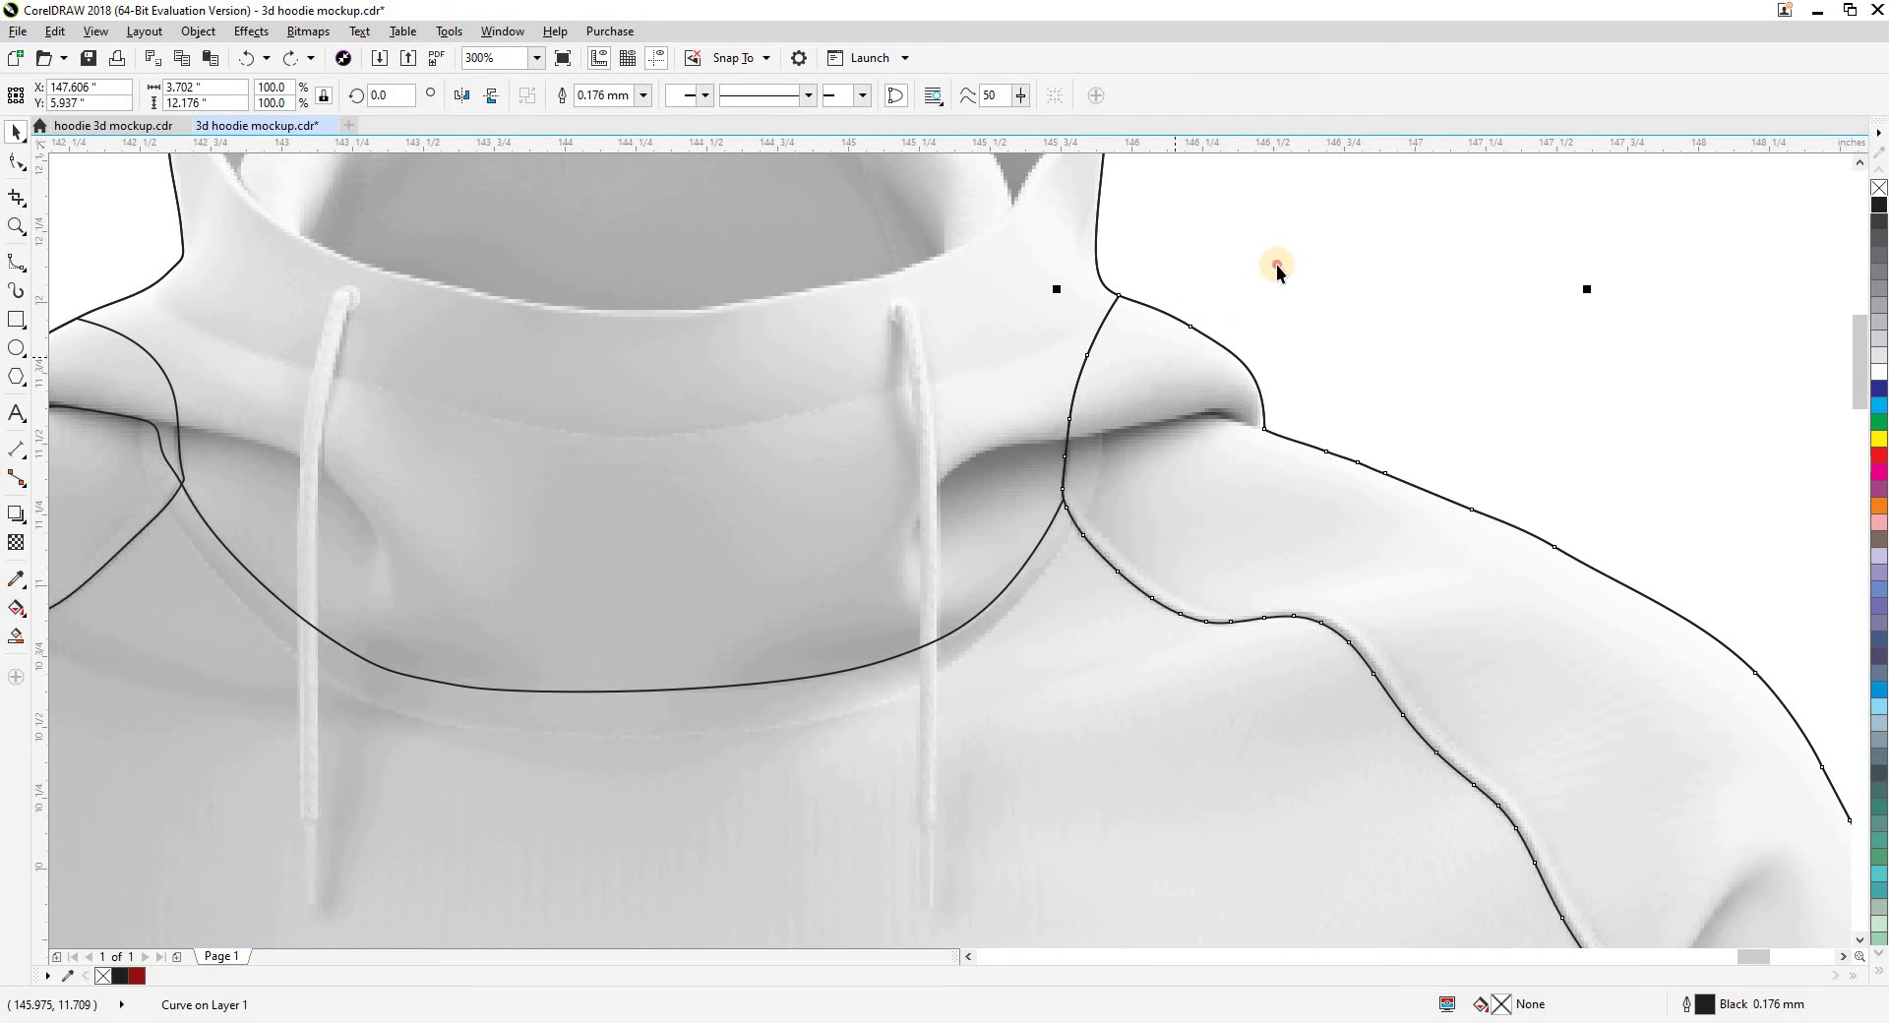
# Try moving the hood part aside to check its edge against the right sleeve, and undo the move
pyautogui.click(1094, 476)
pyautogui.moveTo(1034, 483); pyautogui.dragTo(981, 429)
pyautogui.hotkey('ctrl', 'z')
pyautogui.click(1142, 441)
pyautogui.click(1141, 441)
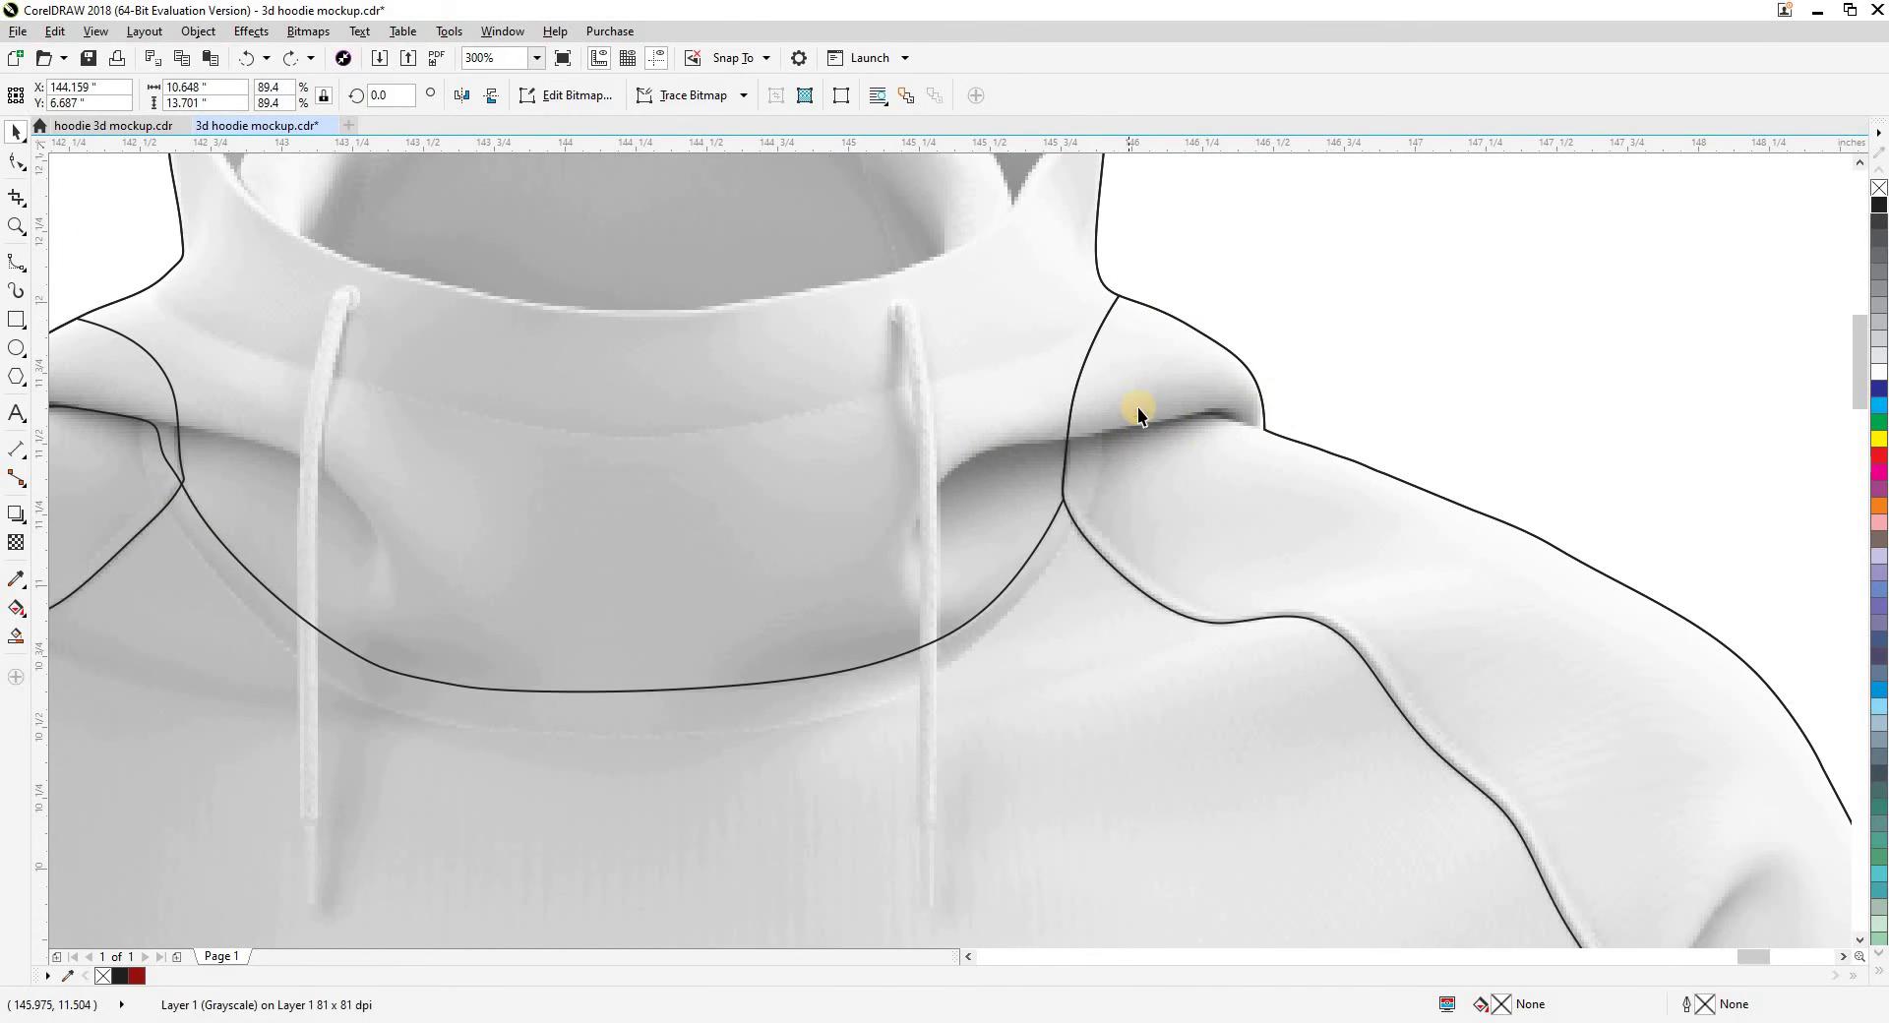
pyautogui.scroll(2, 1211, 423)
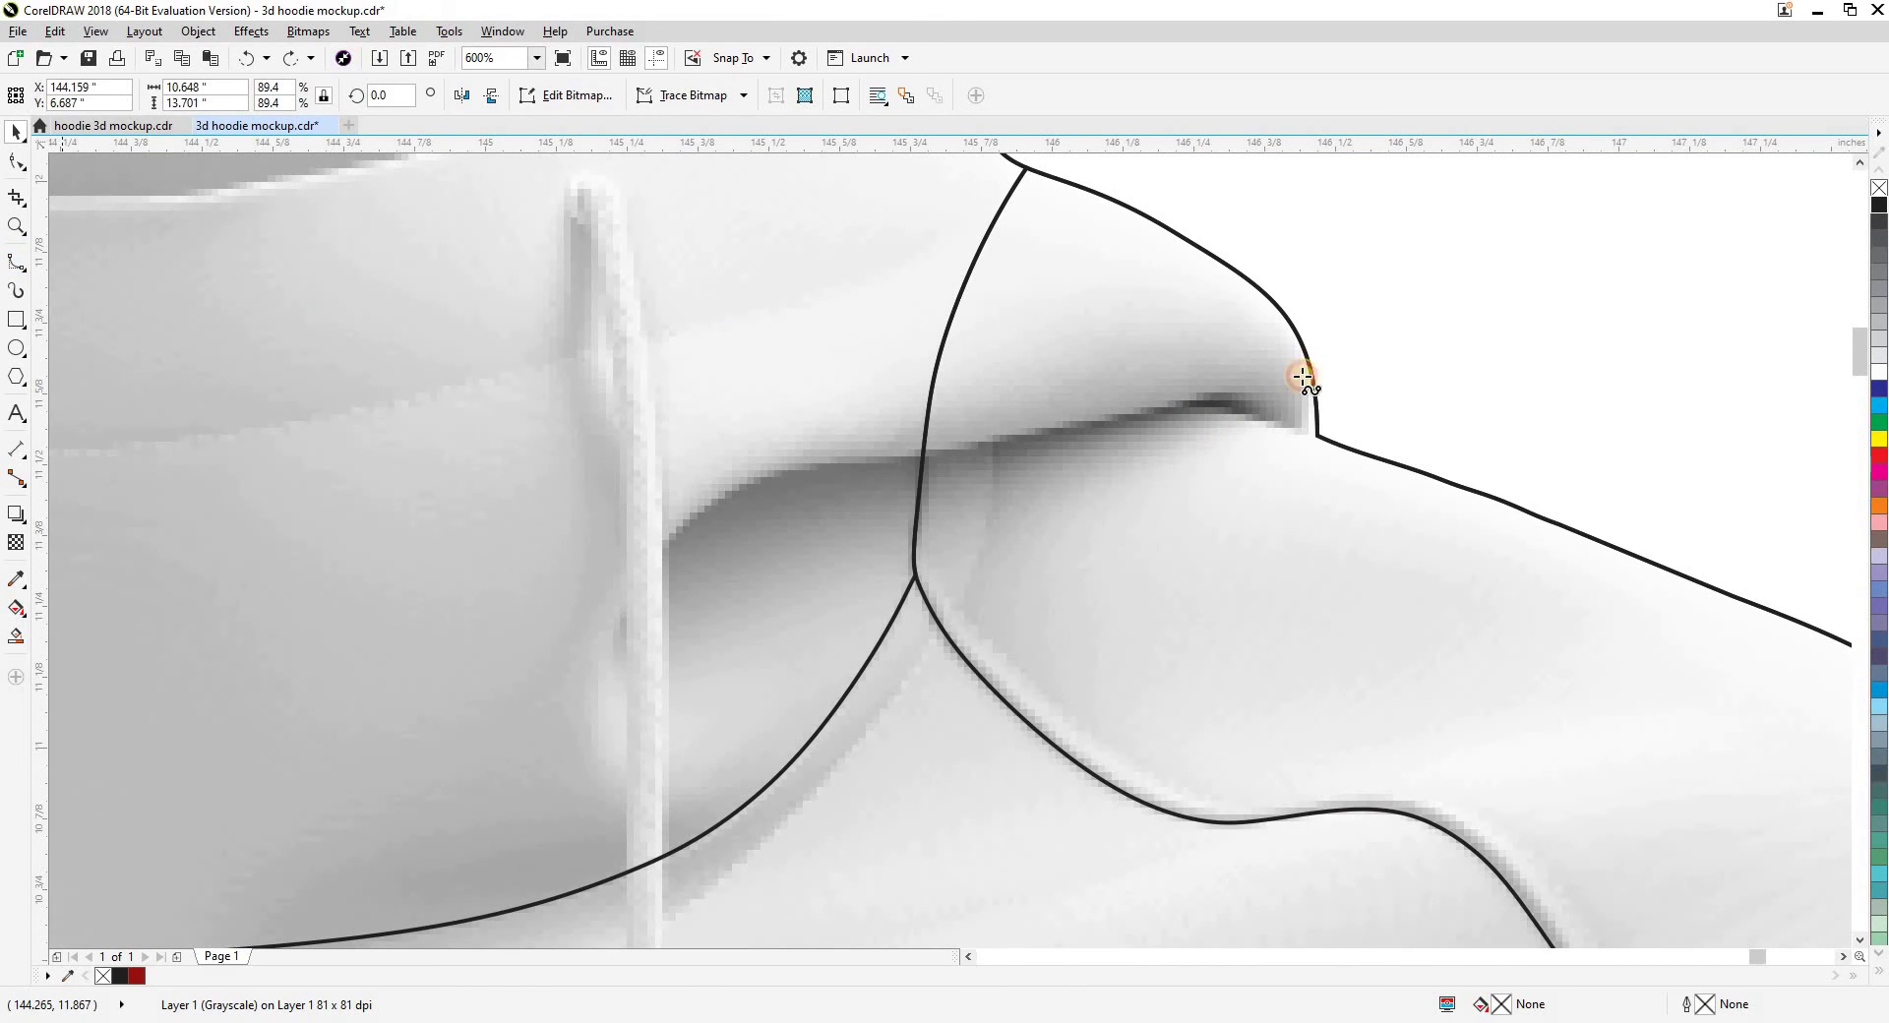
pyautogui.click(1519, 300)
pyautogui.click(1484, 369)
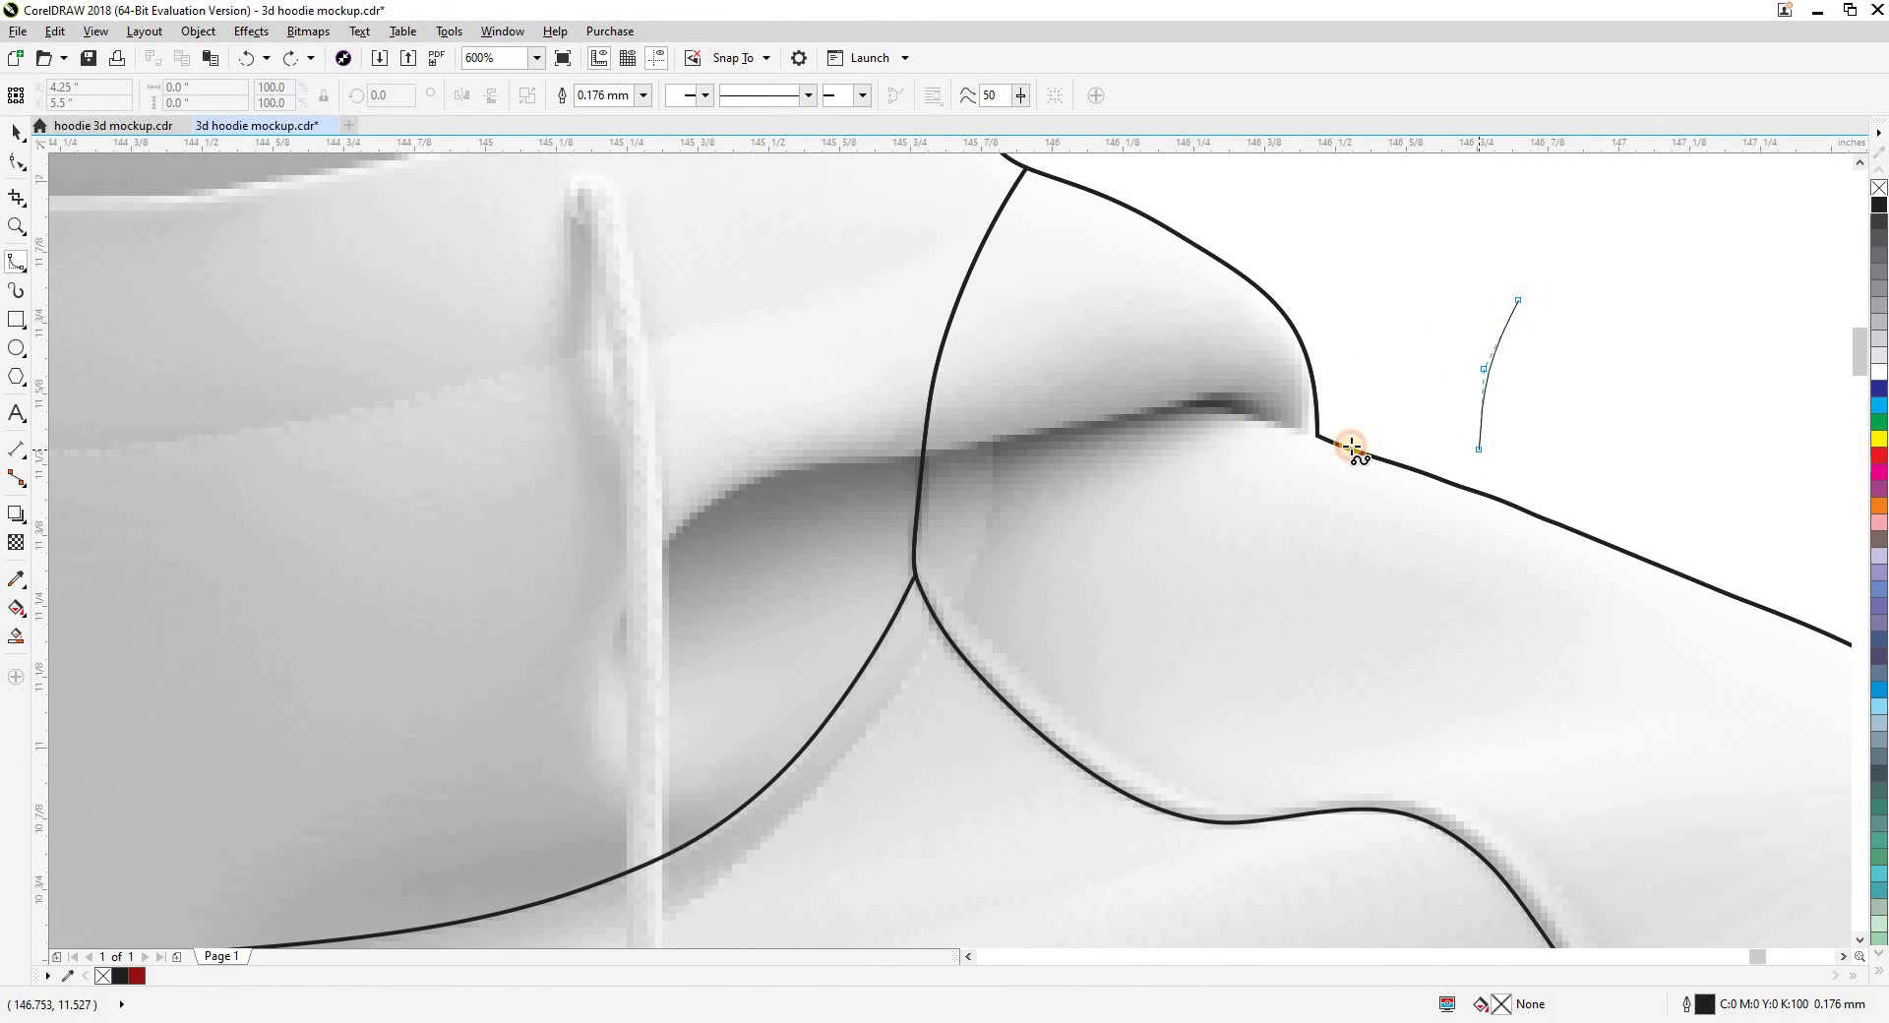
pyautogui.click(1346, 447)
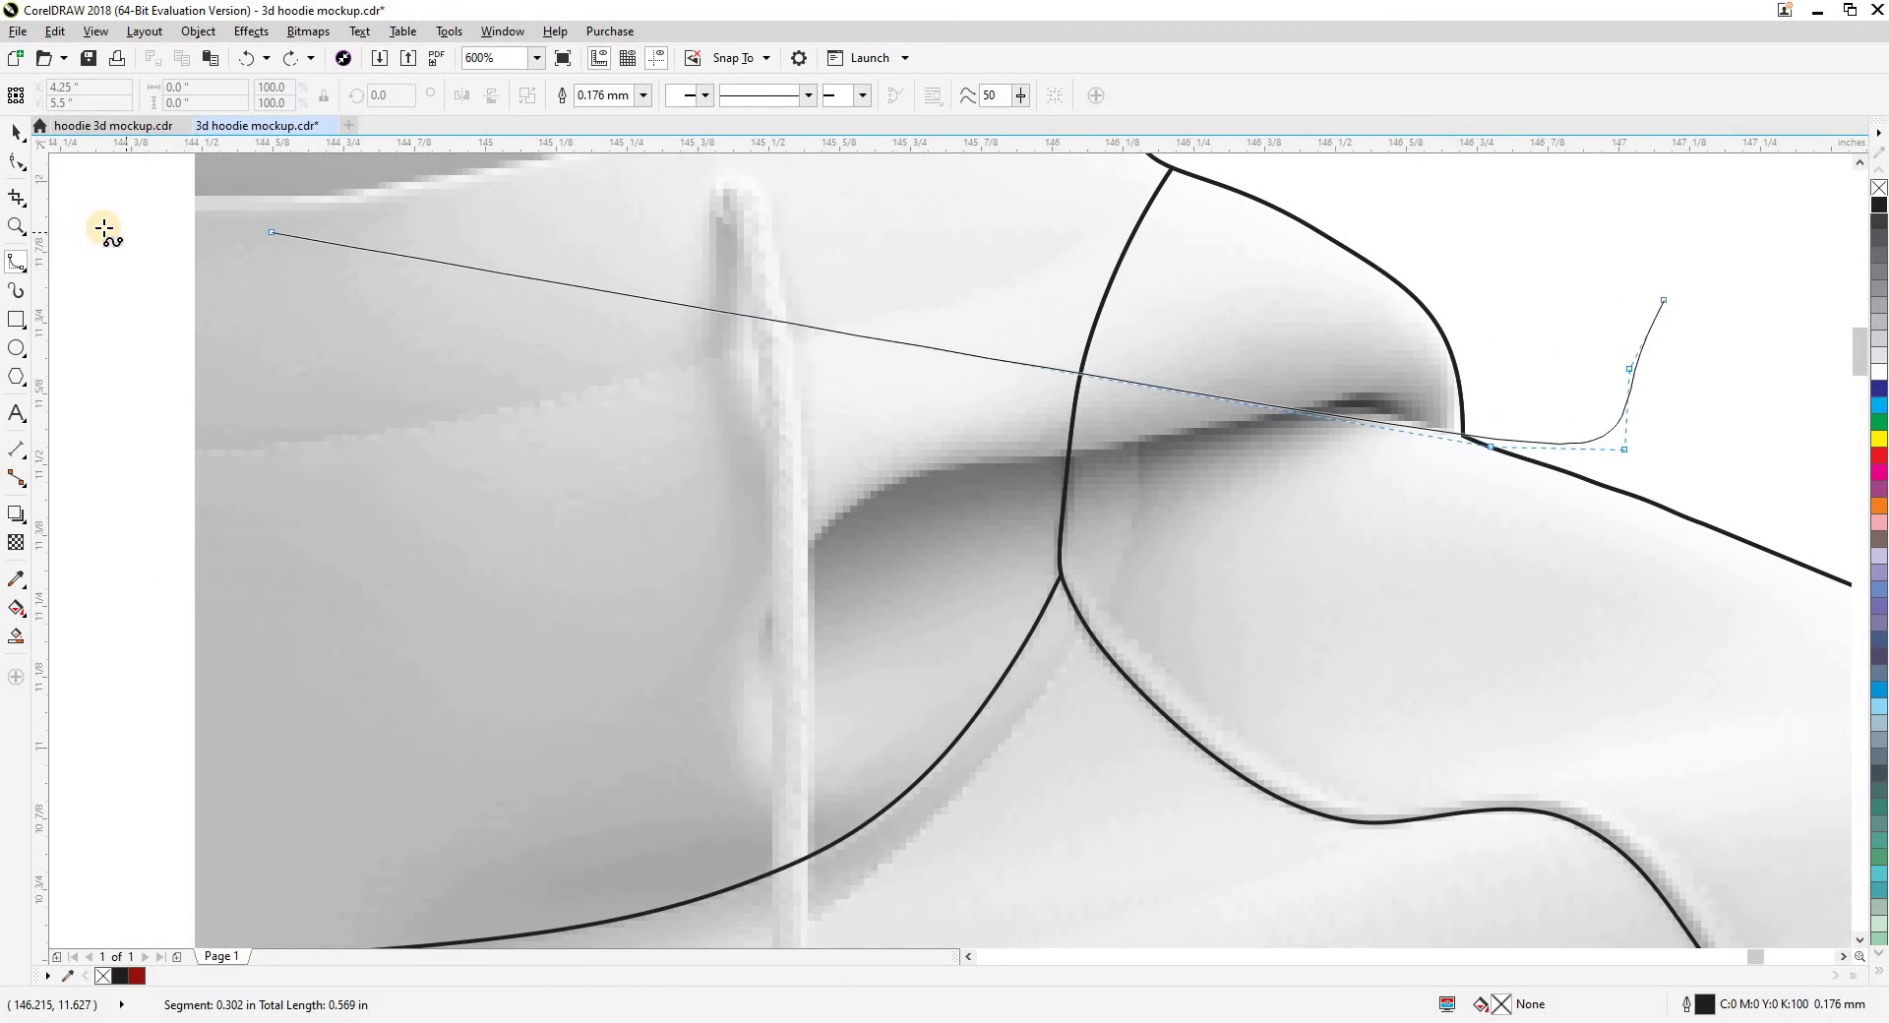
pyautogui.press('Escape')
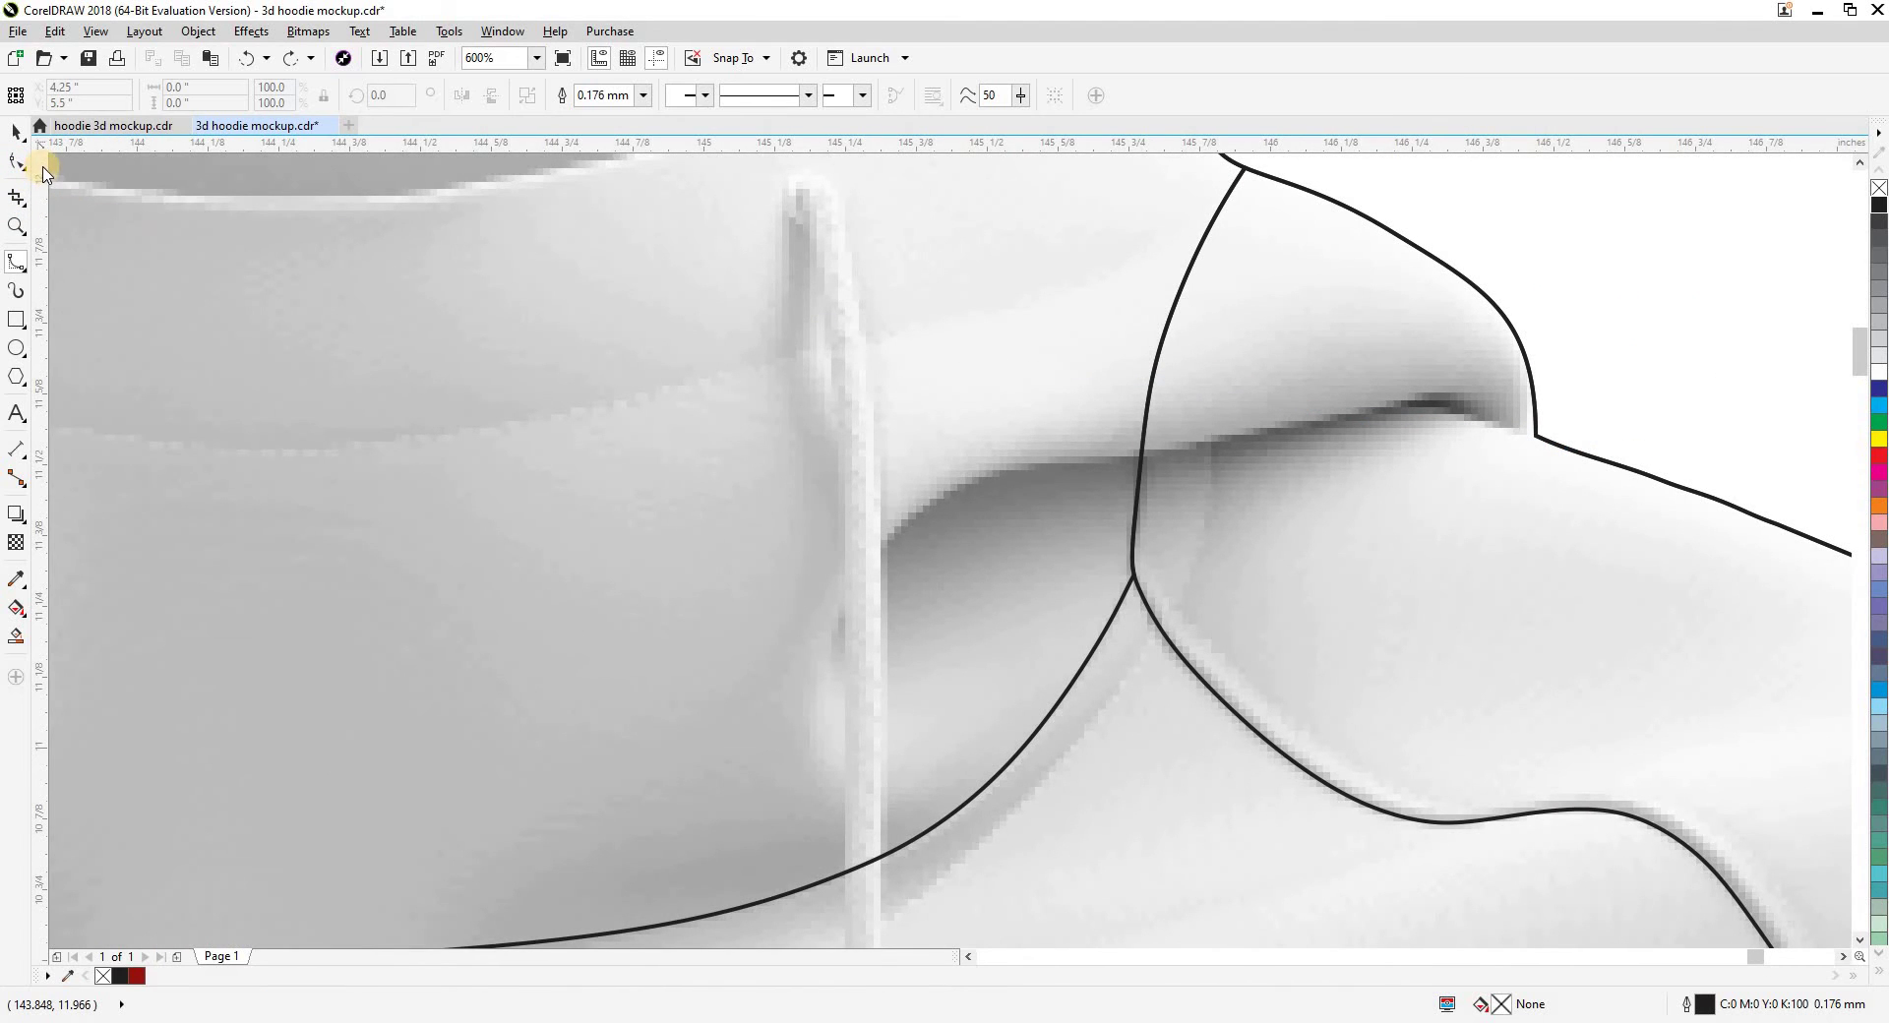
# Undo the last trim of the hood part by the right sleeve part
pyautogui.scroll(-2, 971, 391)
pyautogui.press('space')
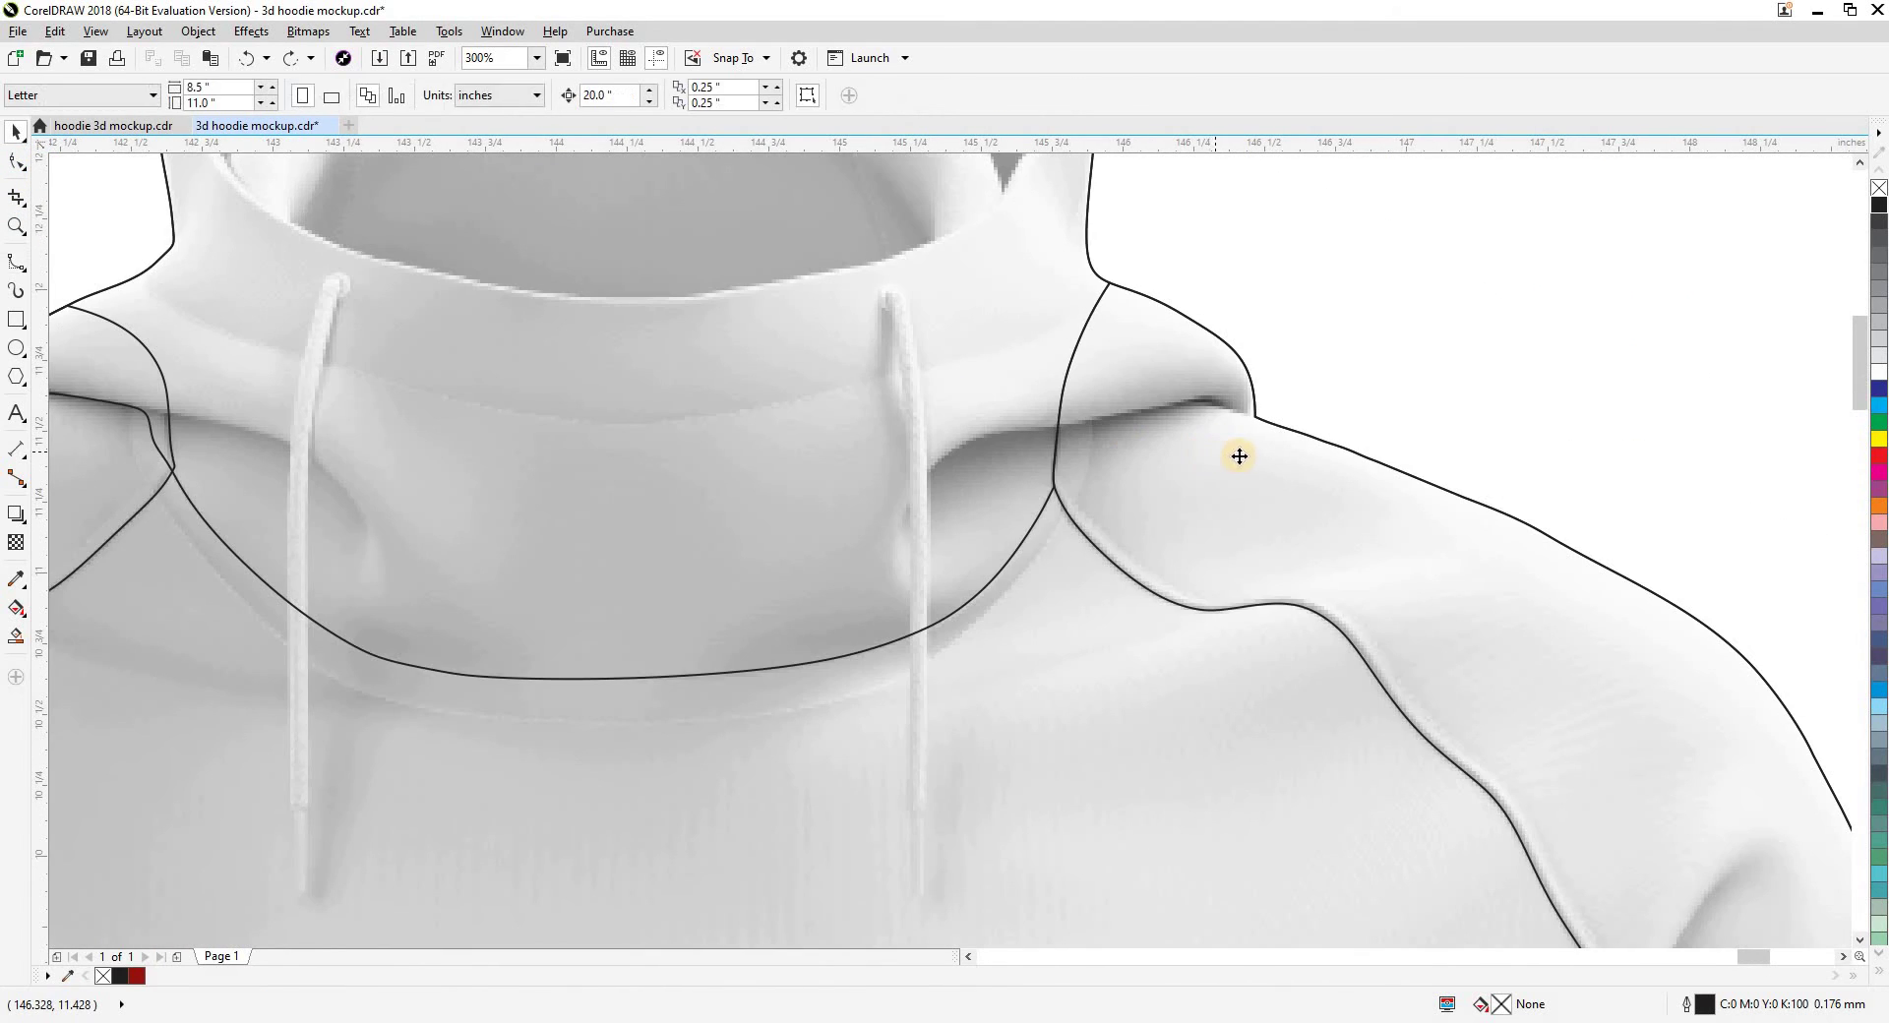
pyautogui.hotkey('ctrl', 'z')
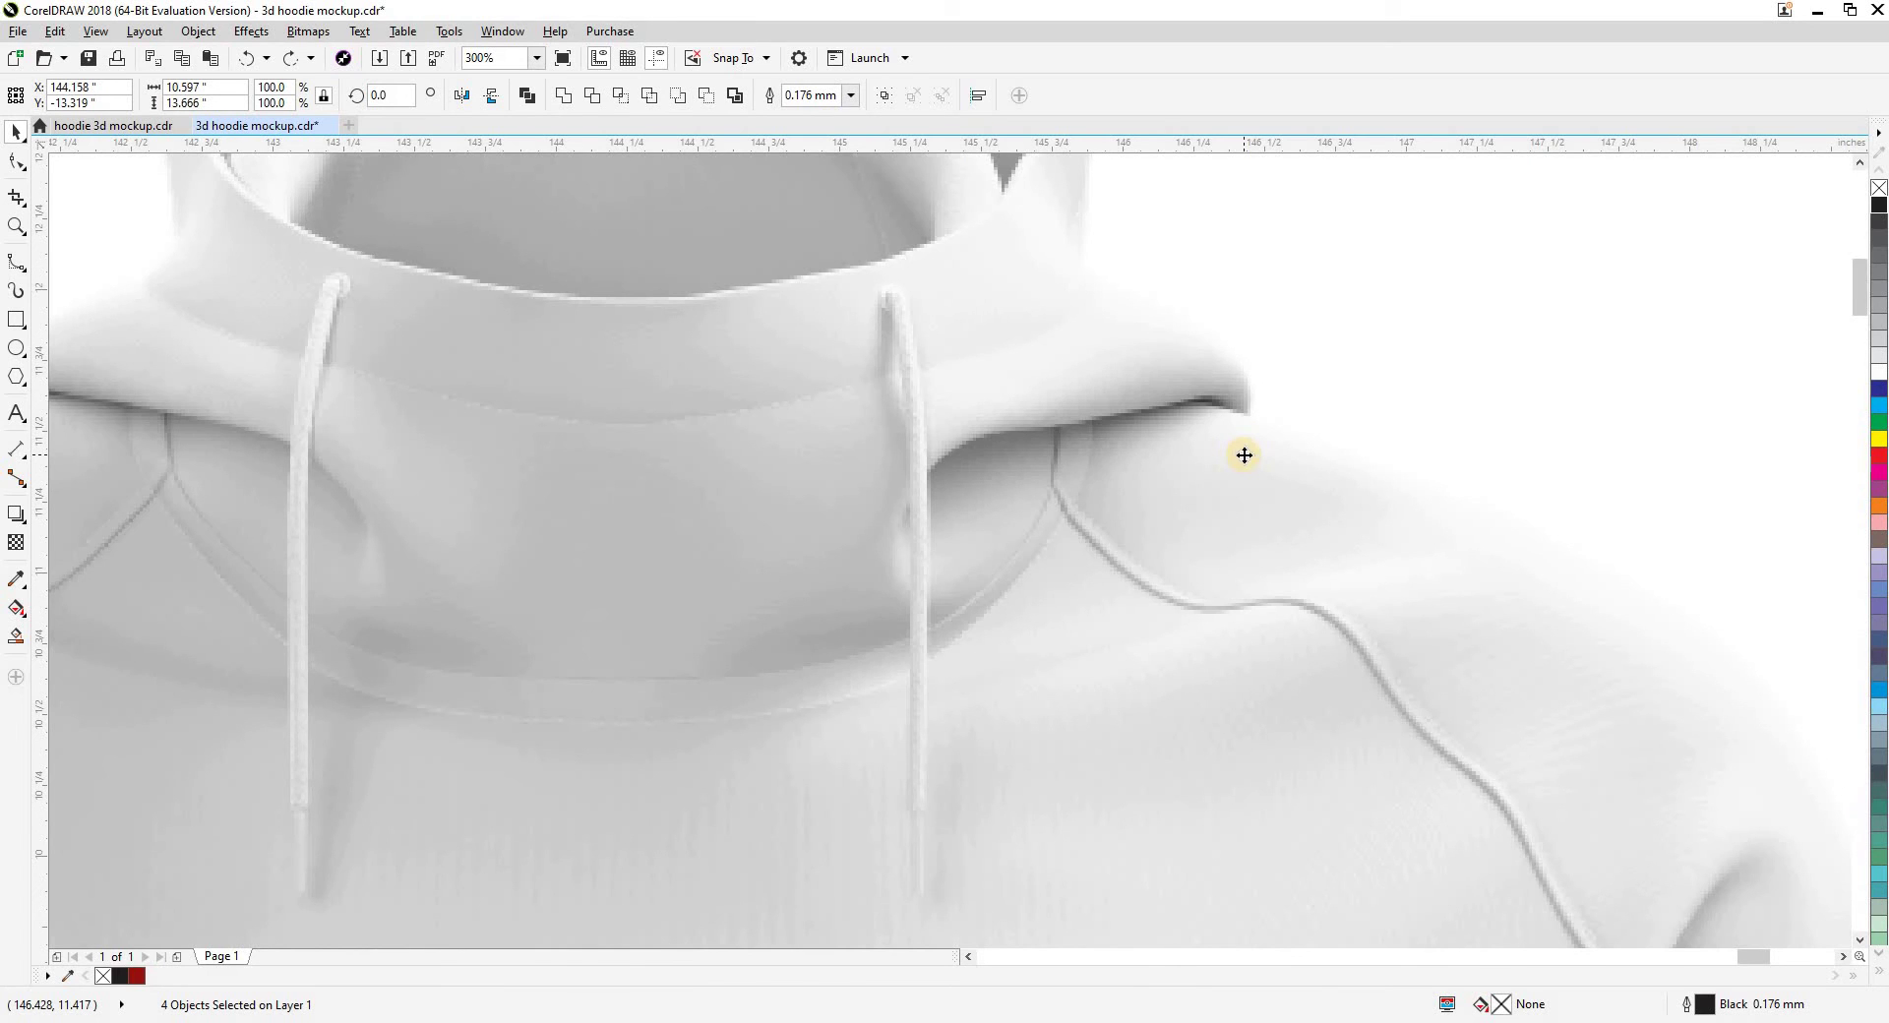
pyautogui.click(1318, 404)
pyautogui.scroll(2, 1299, 413)
pyautogui.scroll(2, 1267, 421)
pyautogui.click(16, 162)
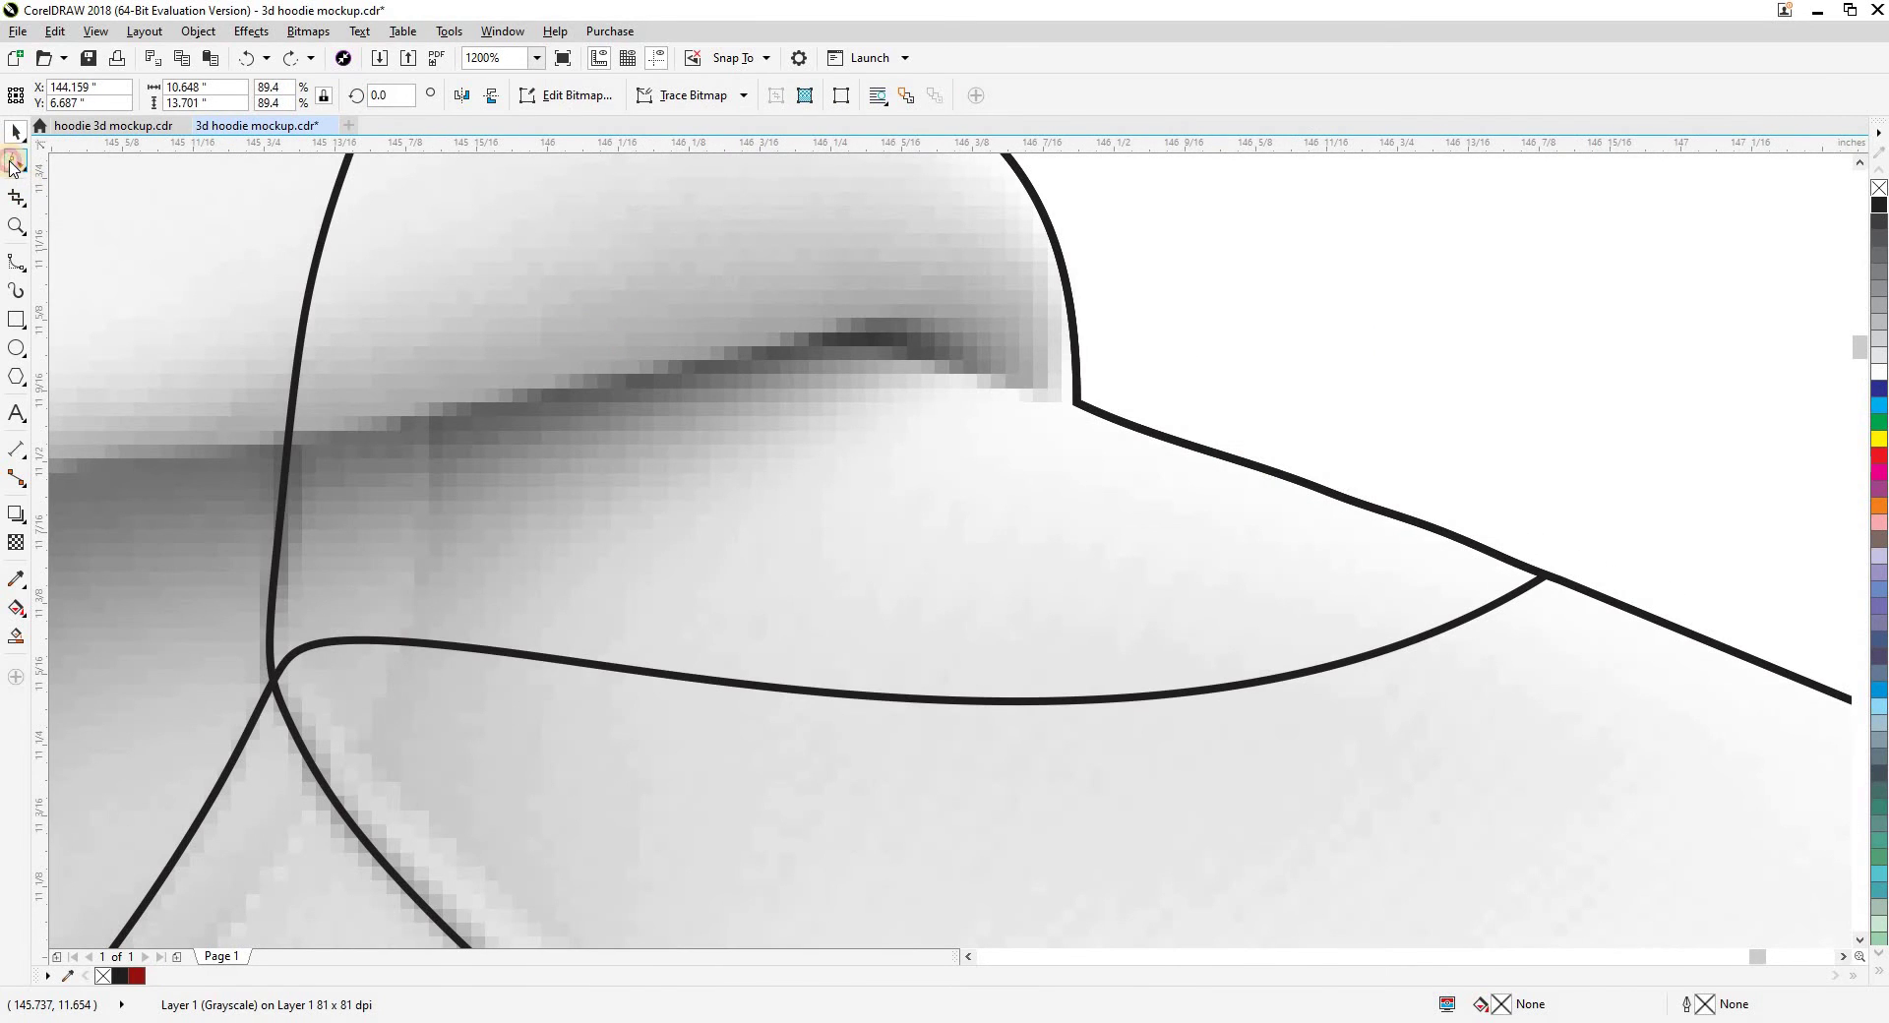
pyautogui.click(308, 333)
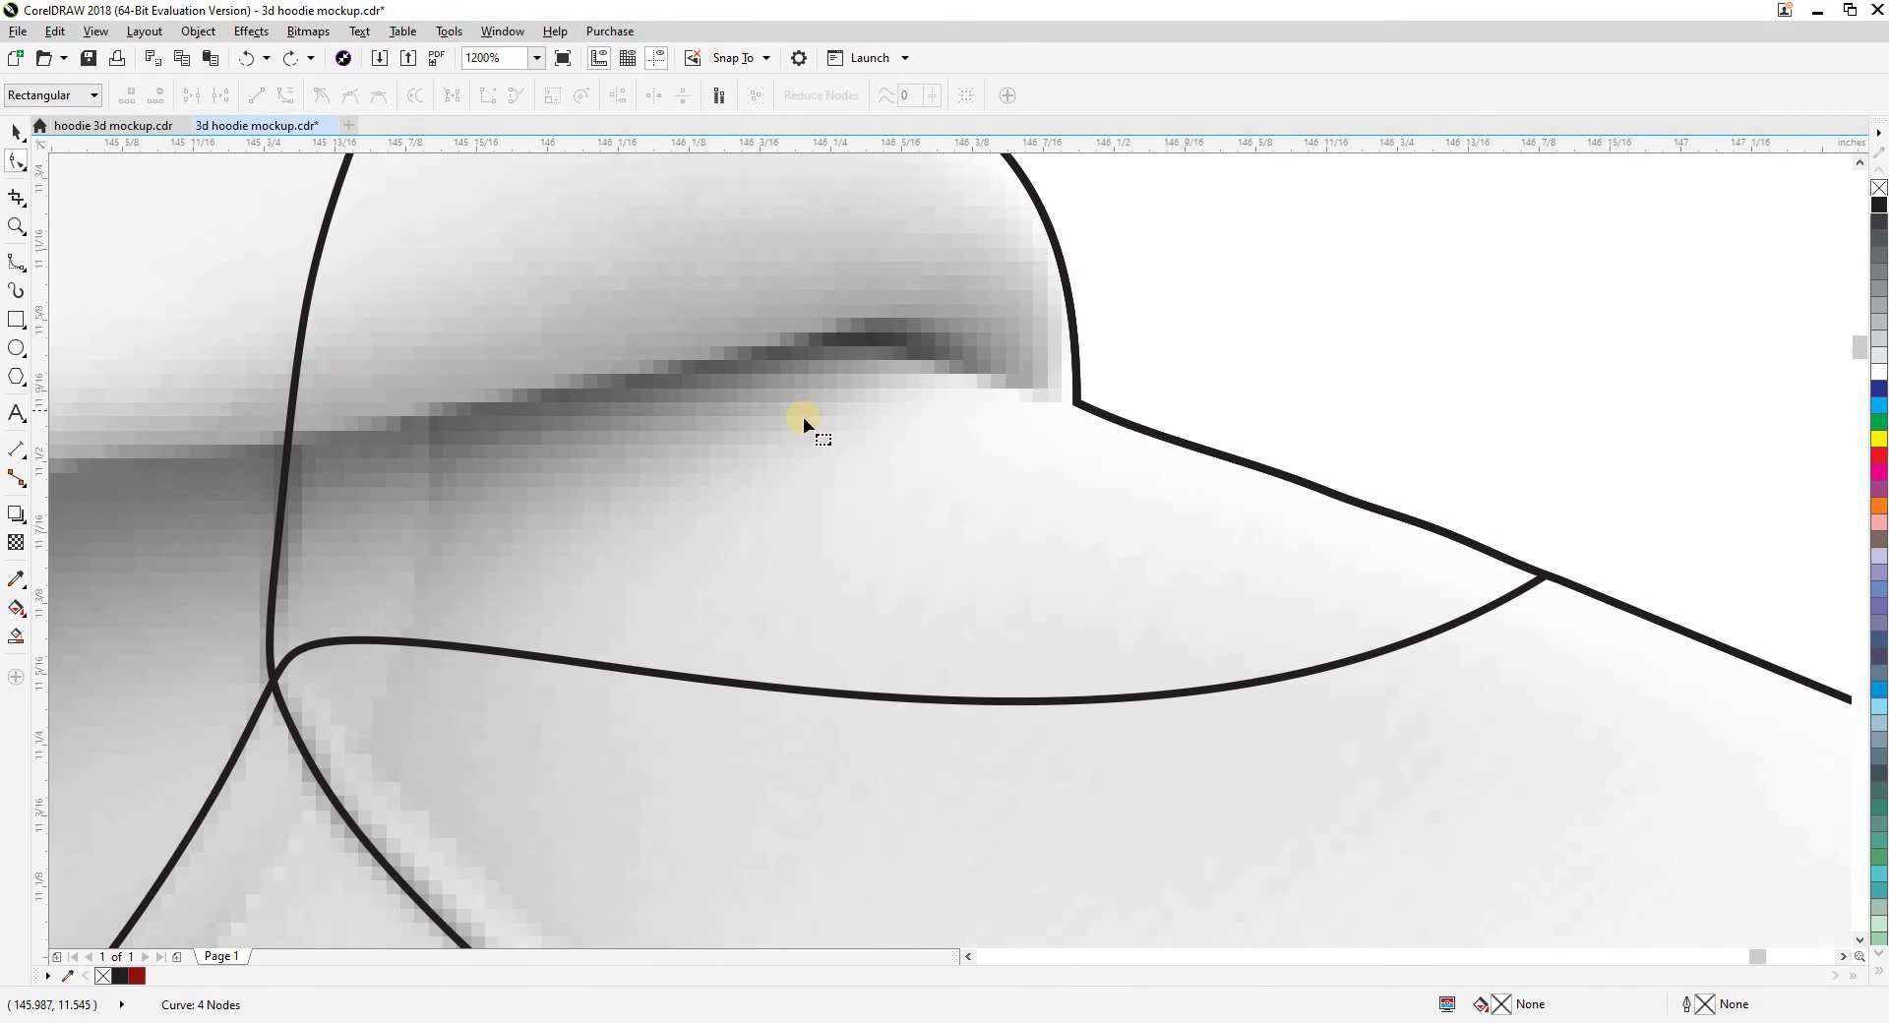
# Start a B-Spline curve on the hood and trace it along the lower edge of its fold to the right shoulder outline
pyautogui.scroll(-2, 803, 418)
pyautogui.press('F5')
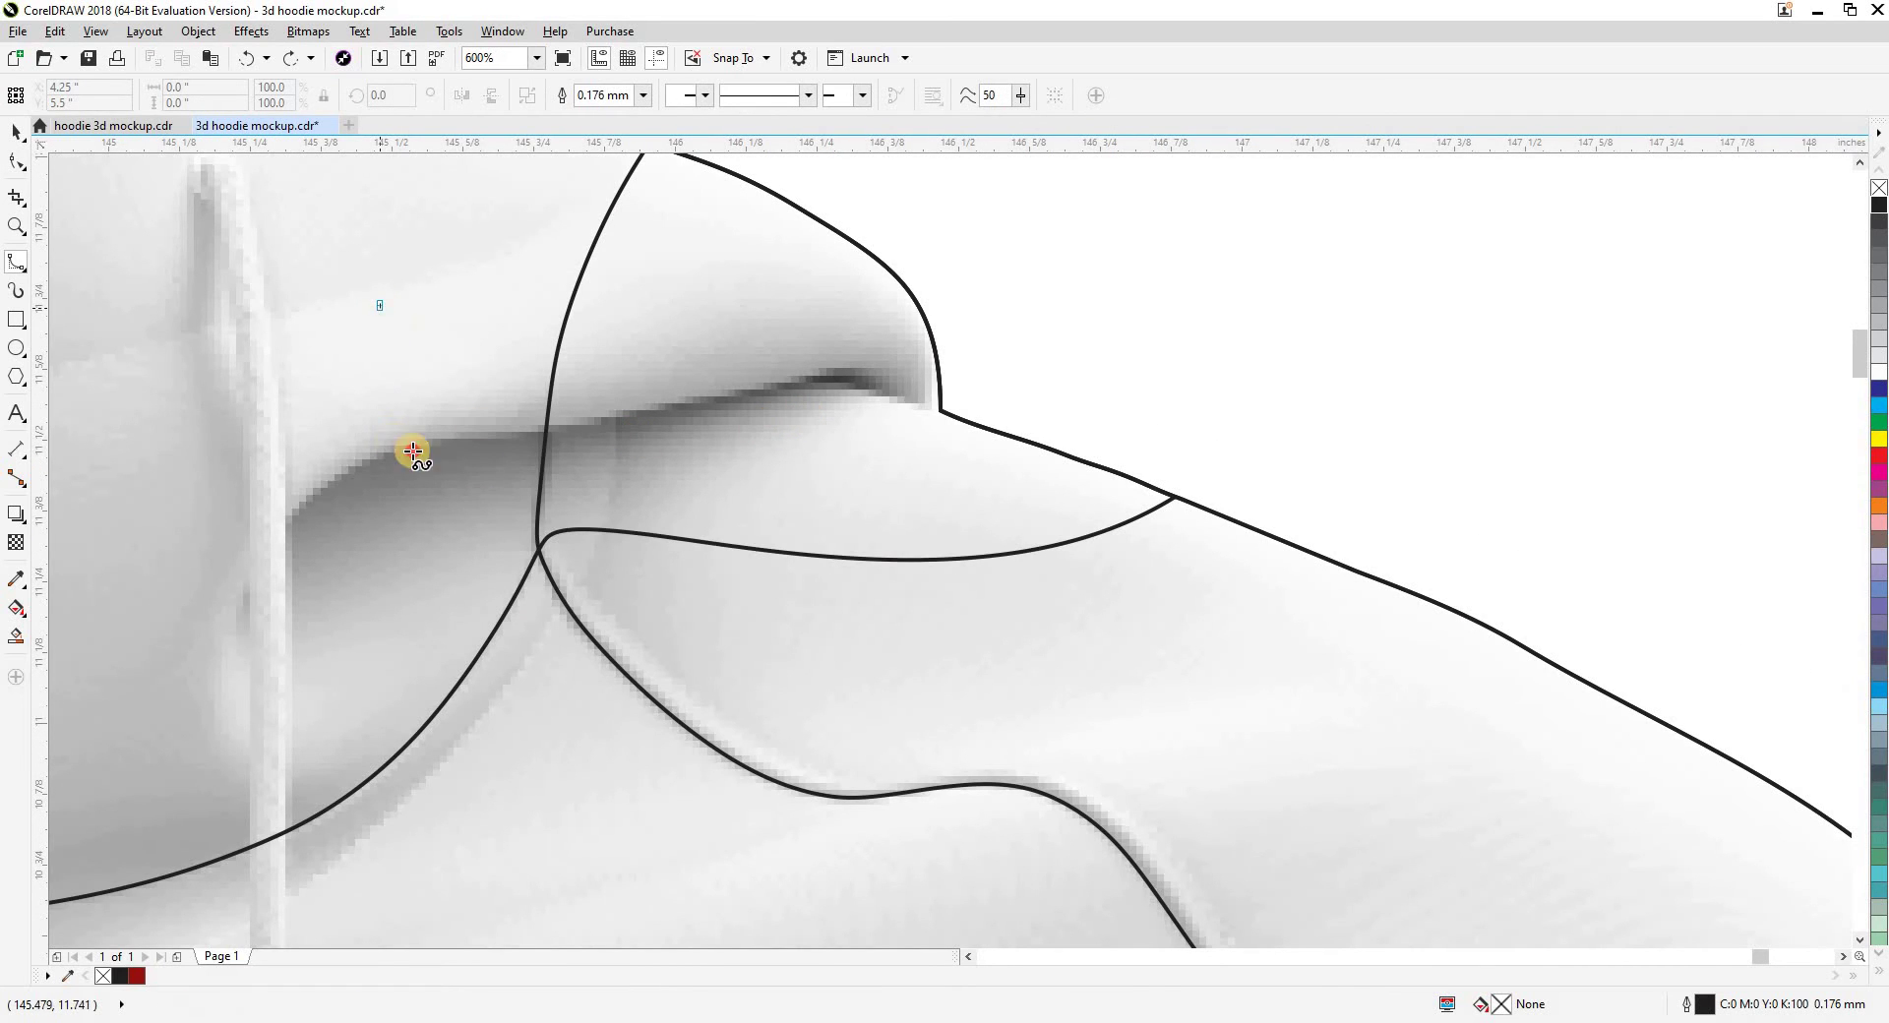
pyautogui.click(386, 430)
pyautogui.click(483, 468)
pyautogui.click(728, 394)
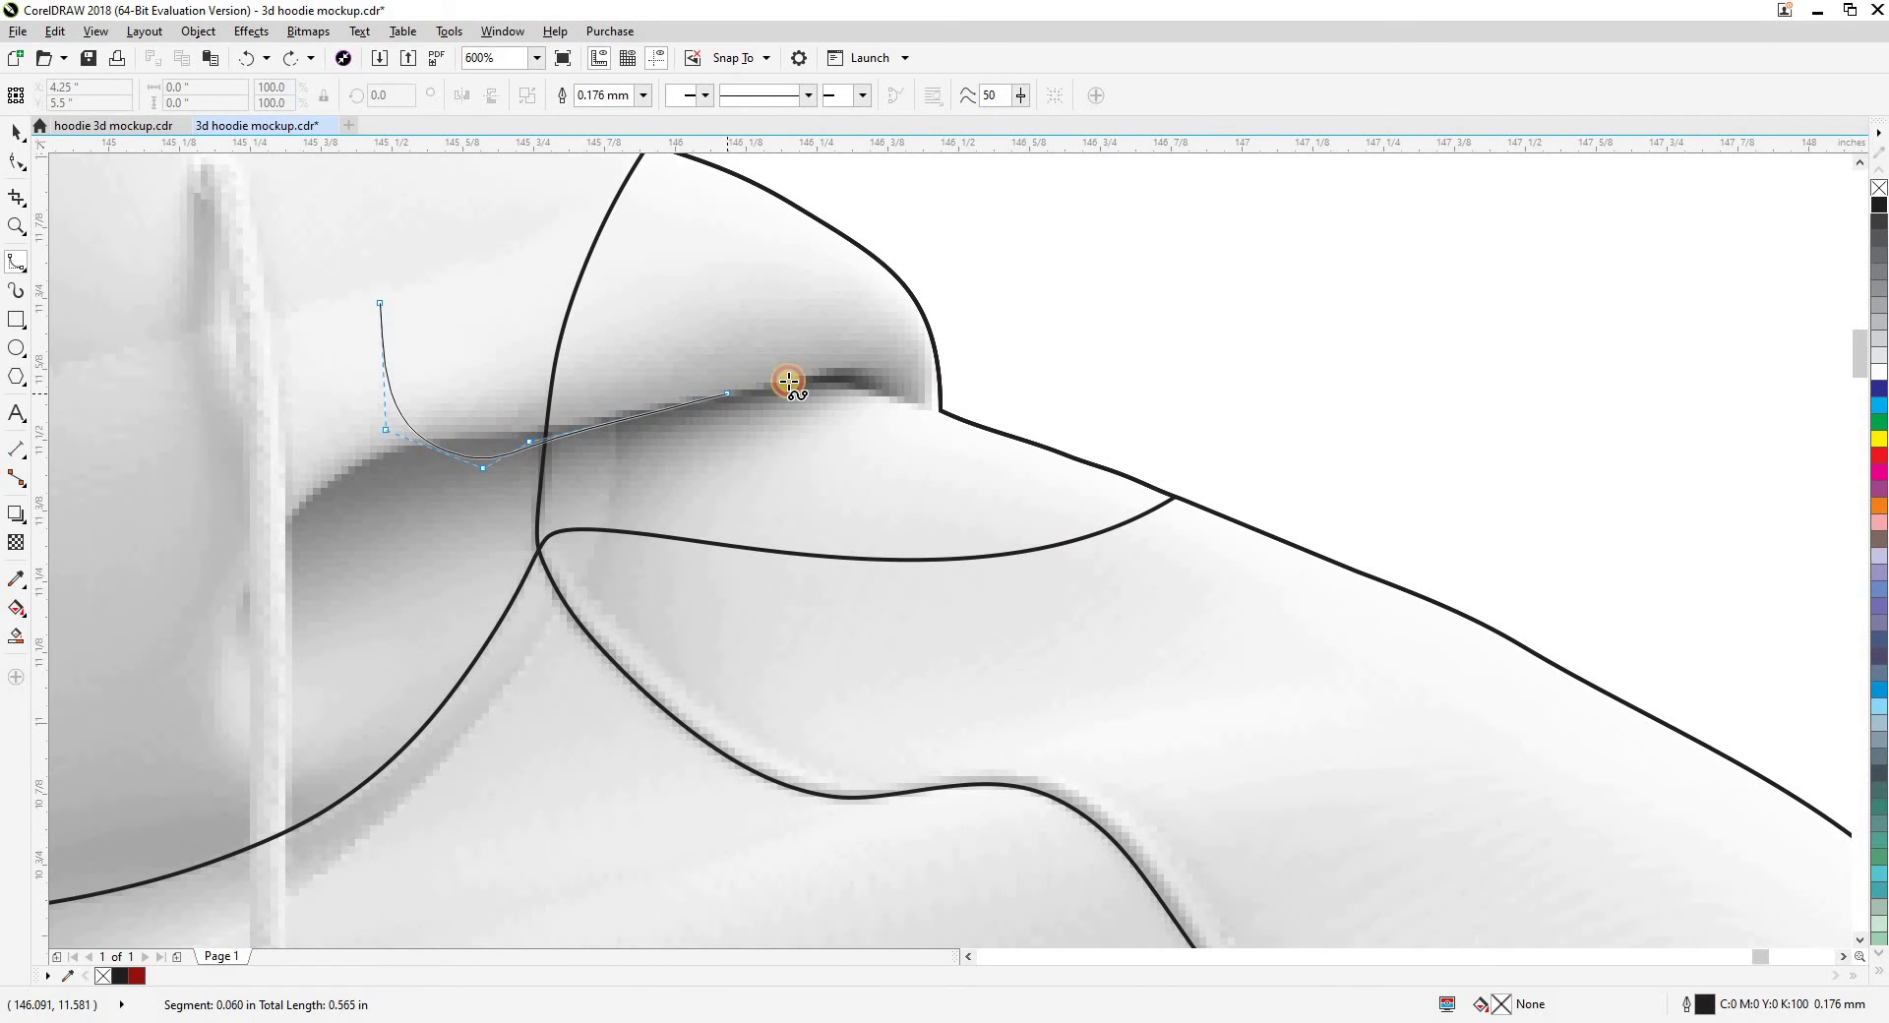
pyautogui.click(839, 378)
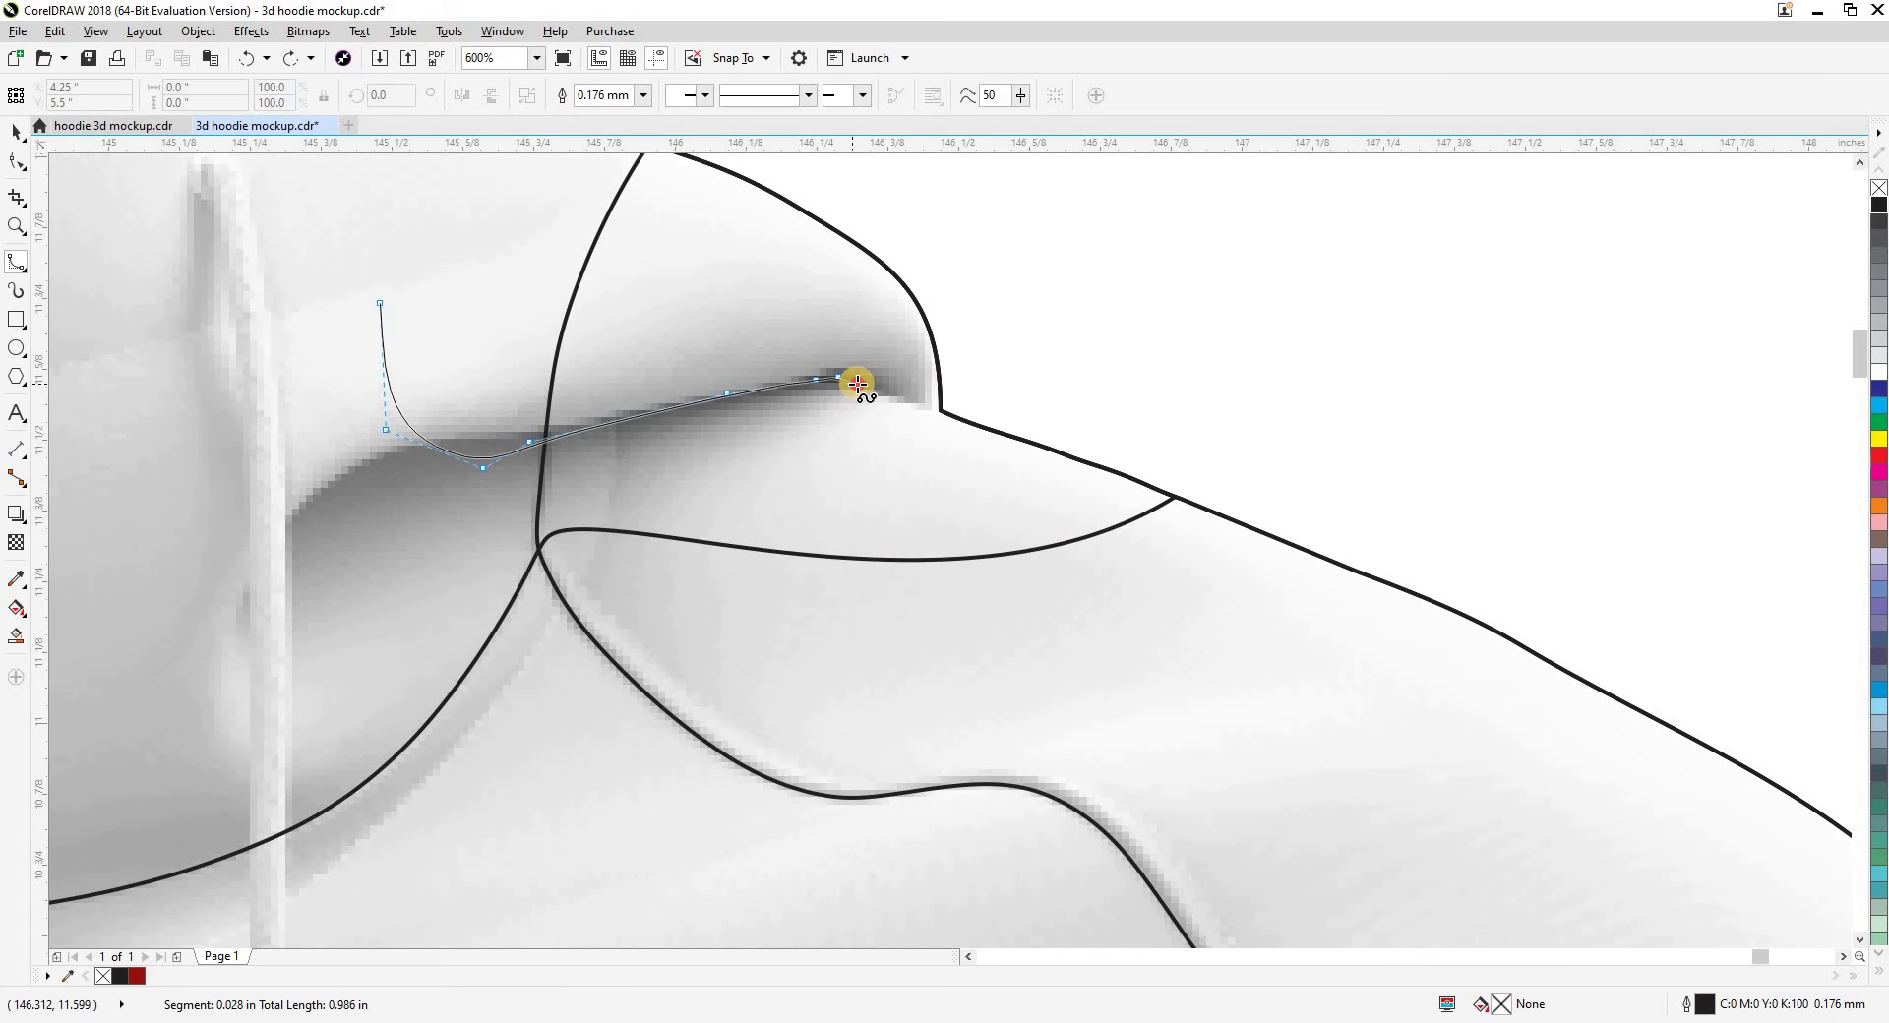
pyautogui.click(971, 423)
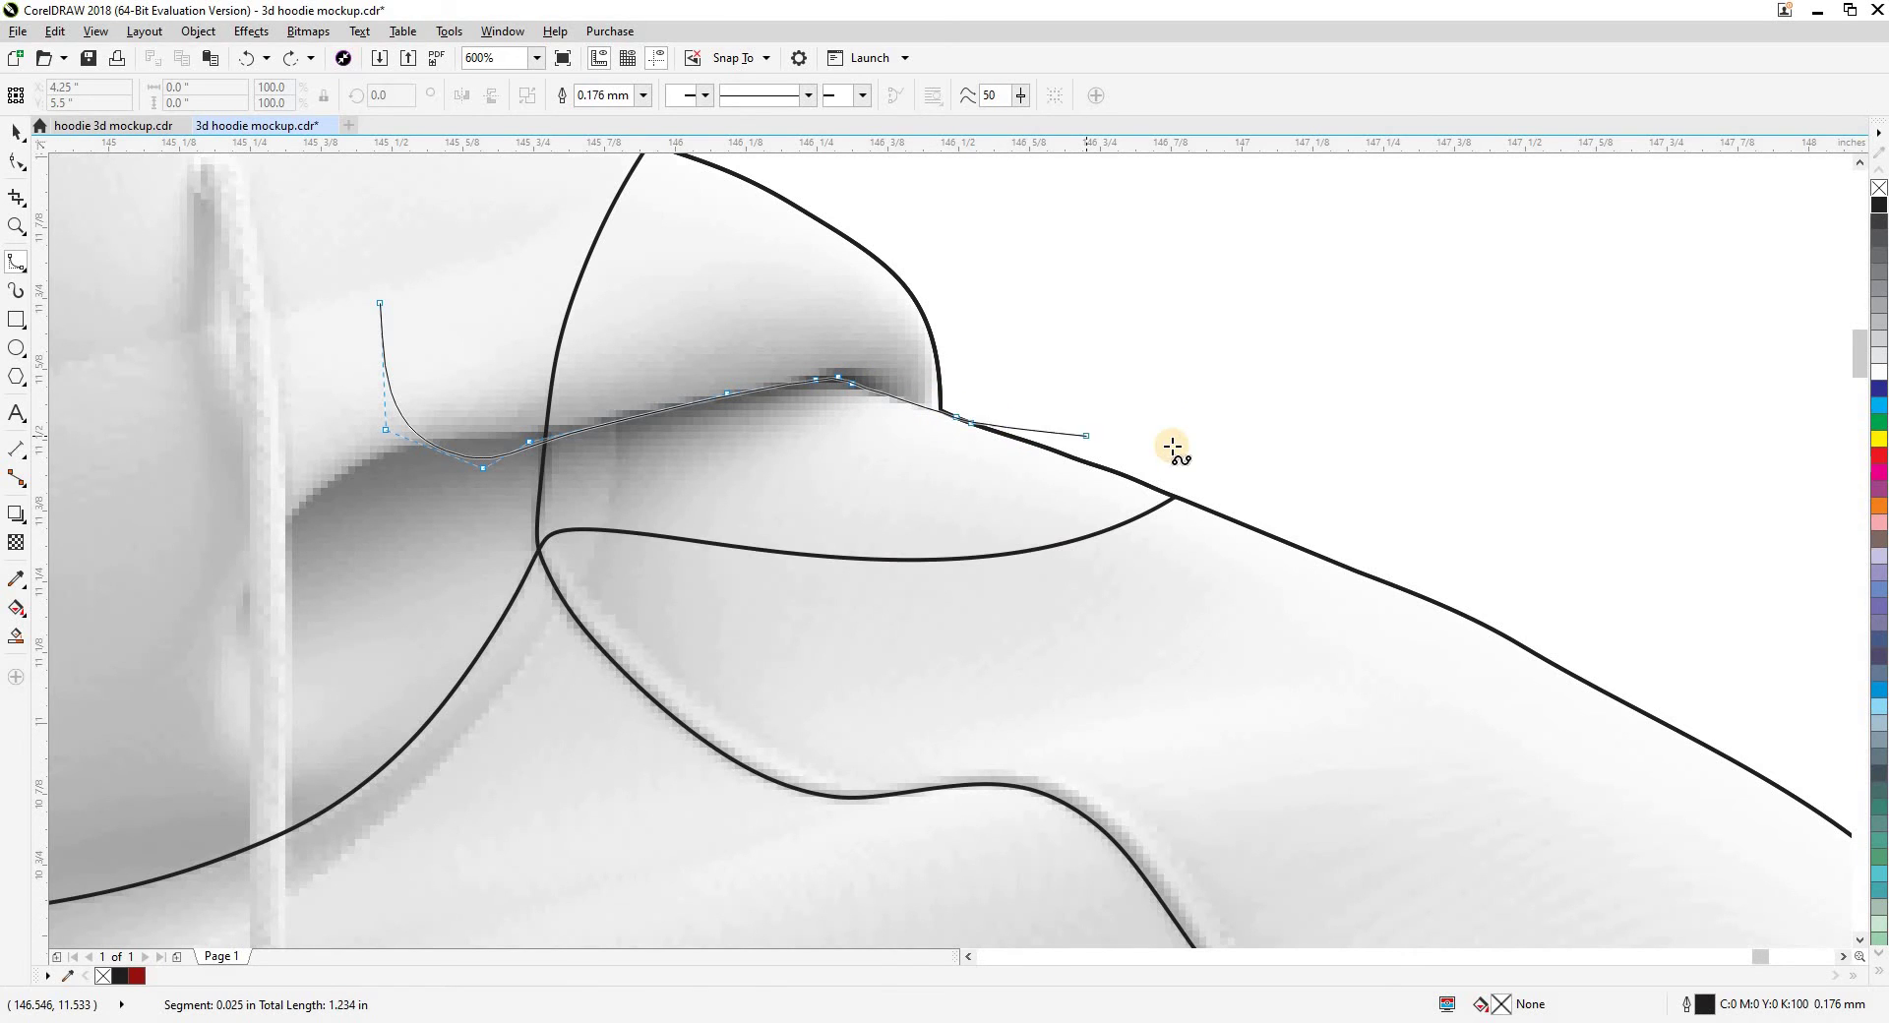
# Loop the B-Spline curve around outside the hood's right fold and close it at its starting point
pyautogui.click(1229, 414)
pyautogui.click(1231, 358)
pyautogui.moveTo(1231, 358); pyautogui.dragTo(1353, 692)
pyautogui.click(1300, 490)
pyautogui.click(707, 358)
pyautogui.click(433, 531)
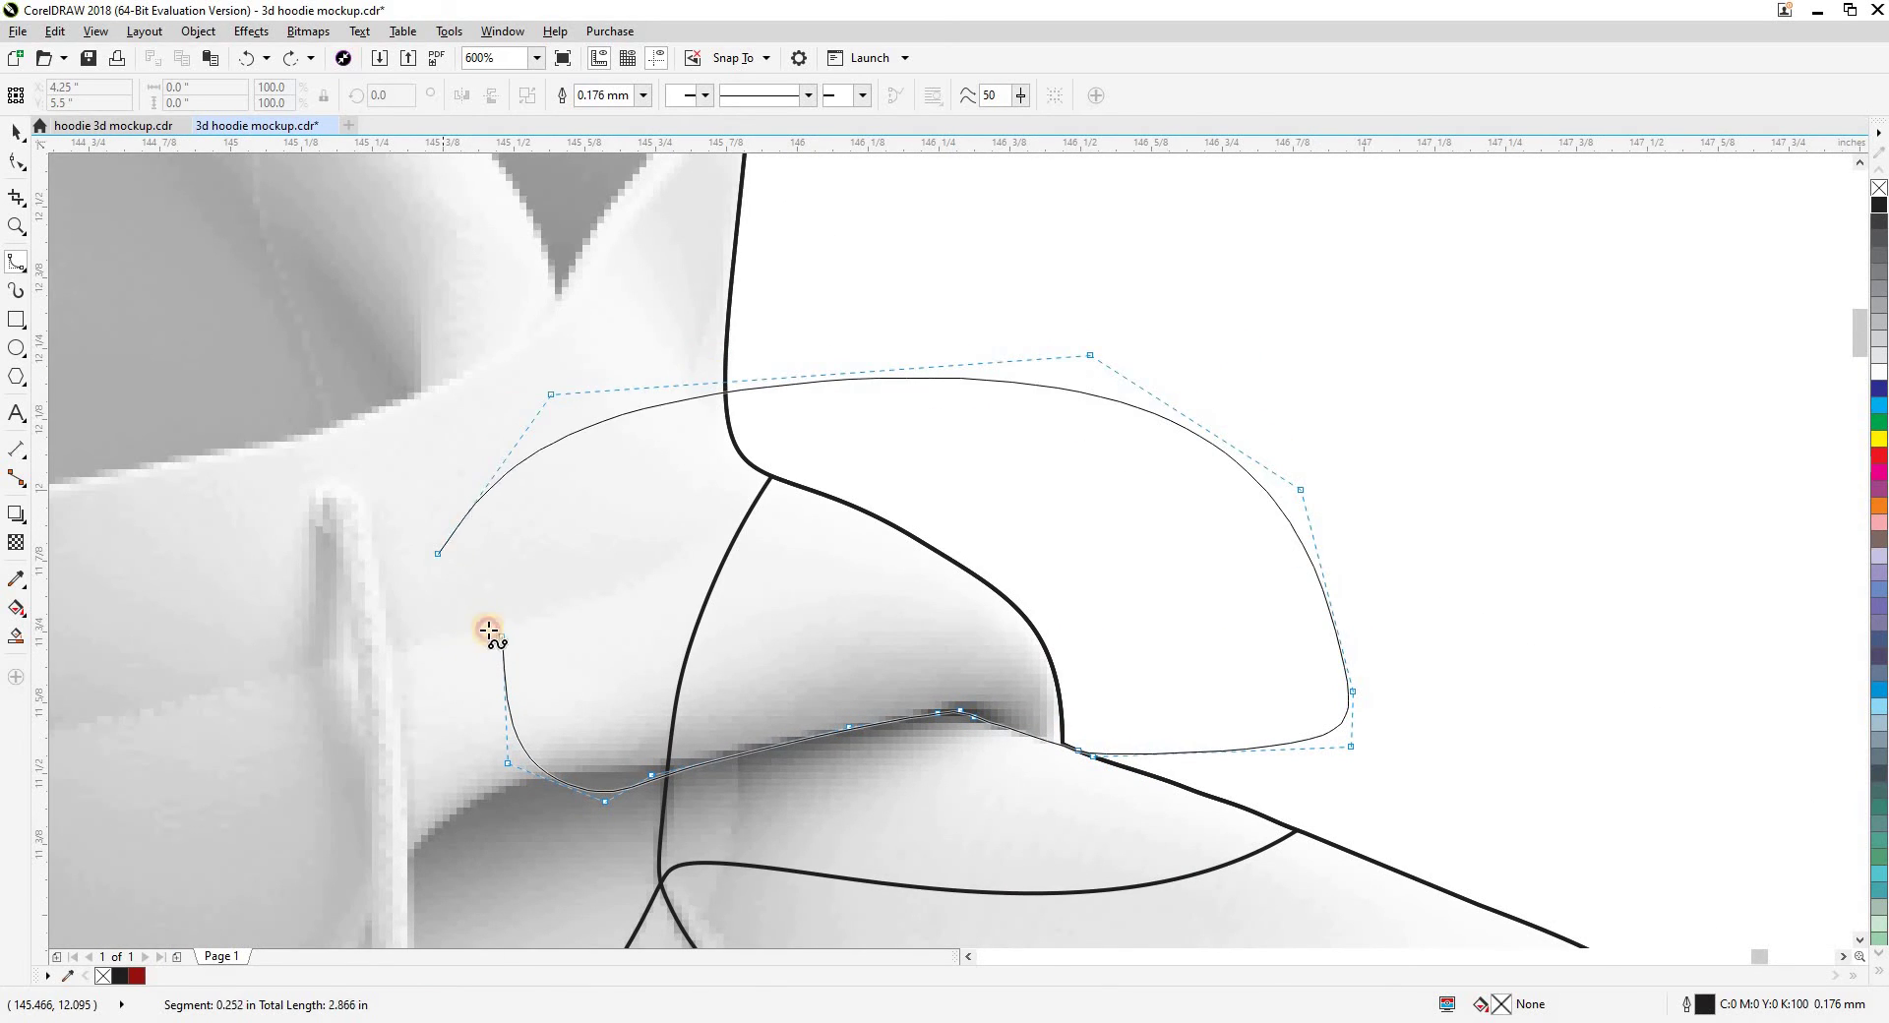
pyautogui.click(497, 634)
pyautogui.scroll(-2, 949, 434)
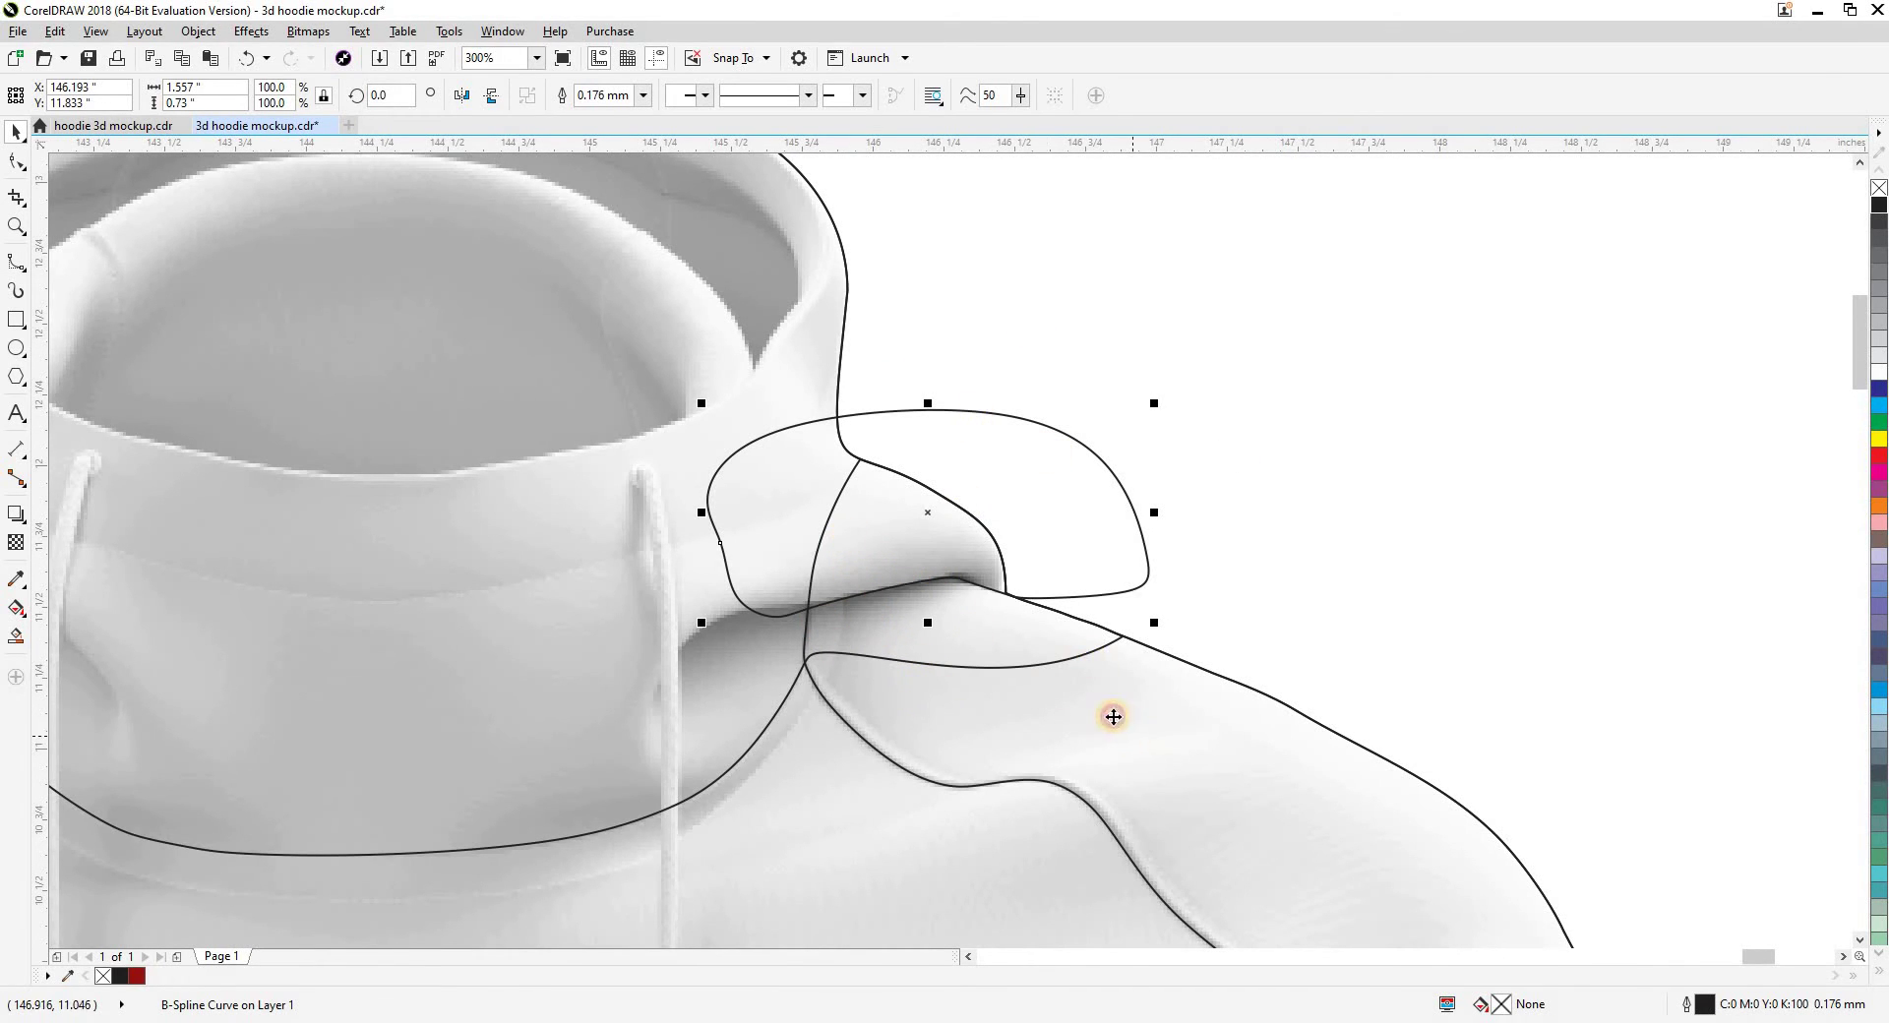
# Trim the right sleeve part with the closed B-Spline curve after undoing a test move
pyautogui.moveTo(1113, 718); pyautogui.dragTo(1187, 786)
pyautogui.hotkey('ctrl', 'z')
pyautogui.click(1079, 546)
pyautogui.keyDown('shift'); pyautogui.click(1139, 696); pyautogui.keyUp('shift')
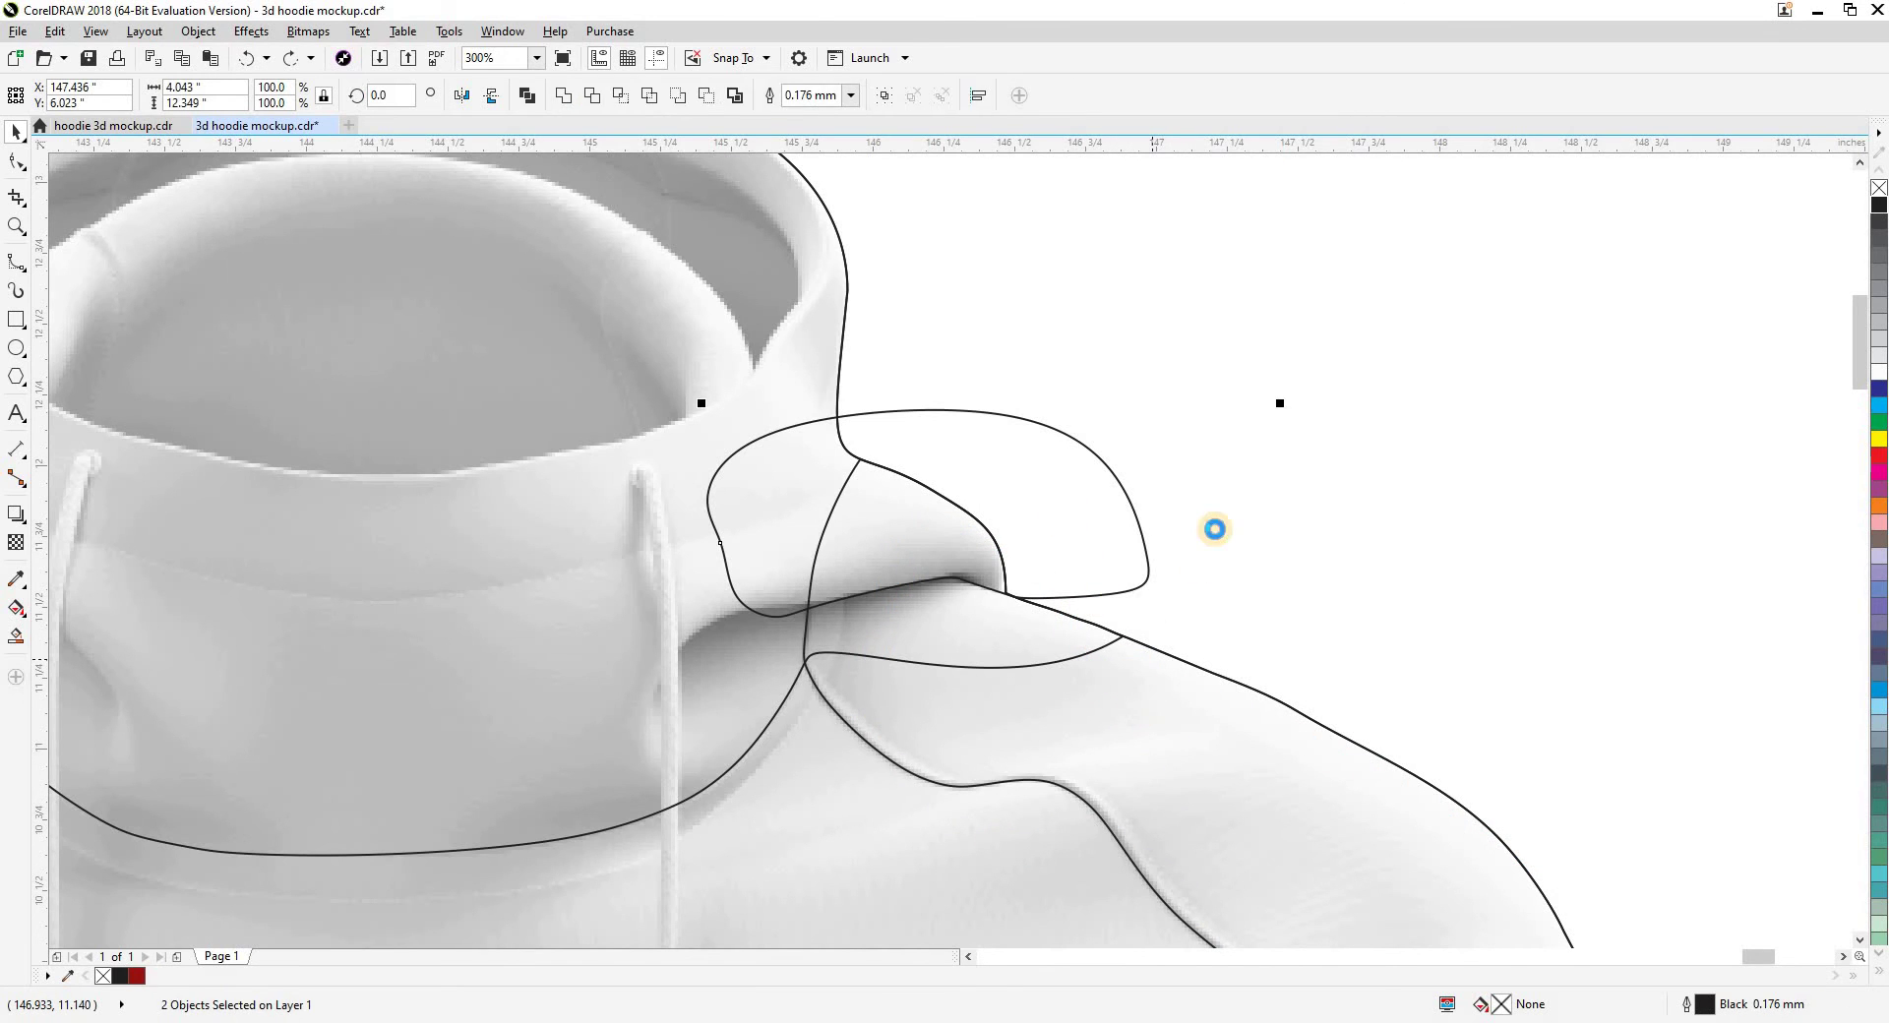
pyautogui.click(1215, 529)
# Move the front parts around the right fold aside one by one to check their shapes, undoing each move
pyautogui.moveTo(1136, 534); pyautogui.dragTo(1104, 404)
pyautogui.hotkey('ctrl', 'z')
pyautogui.click(960, 648)
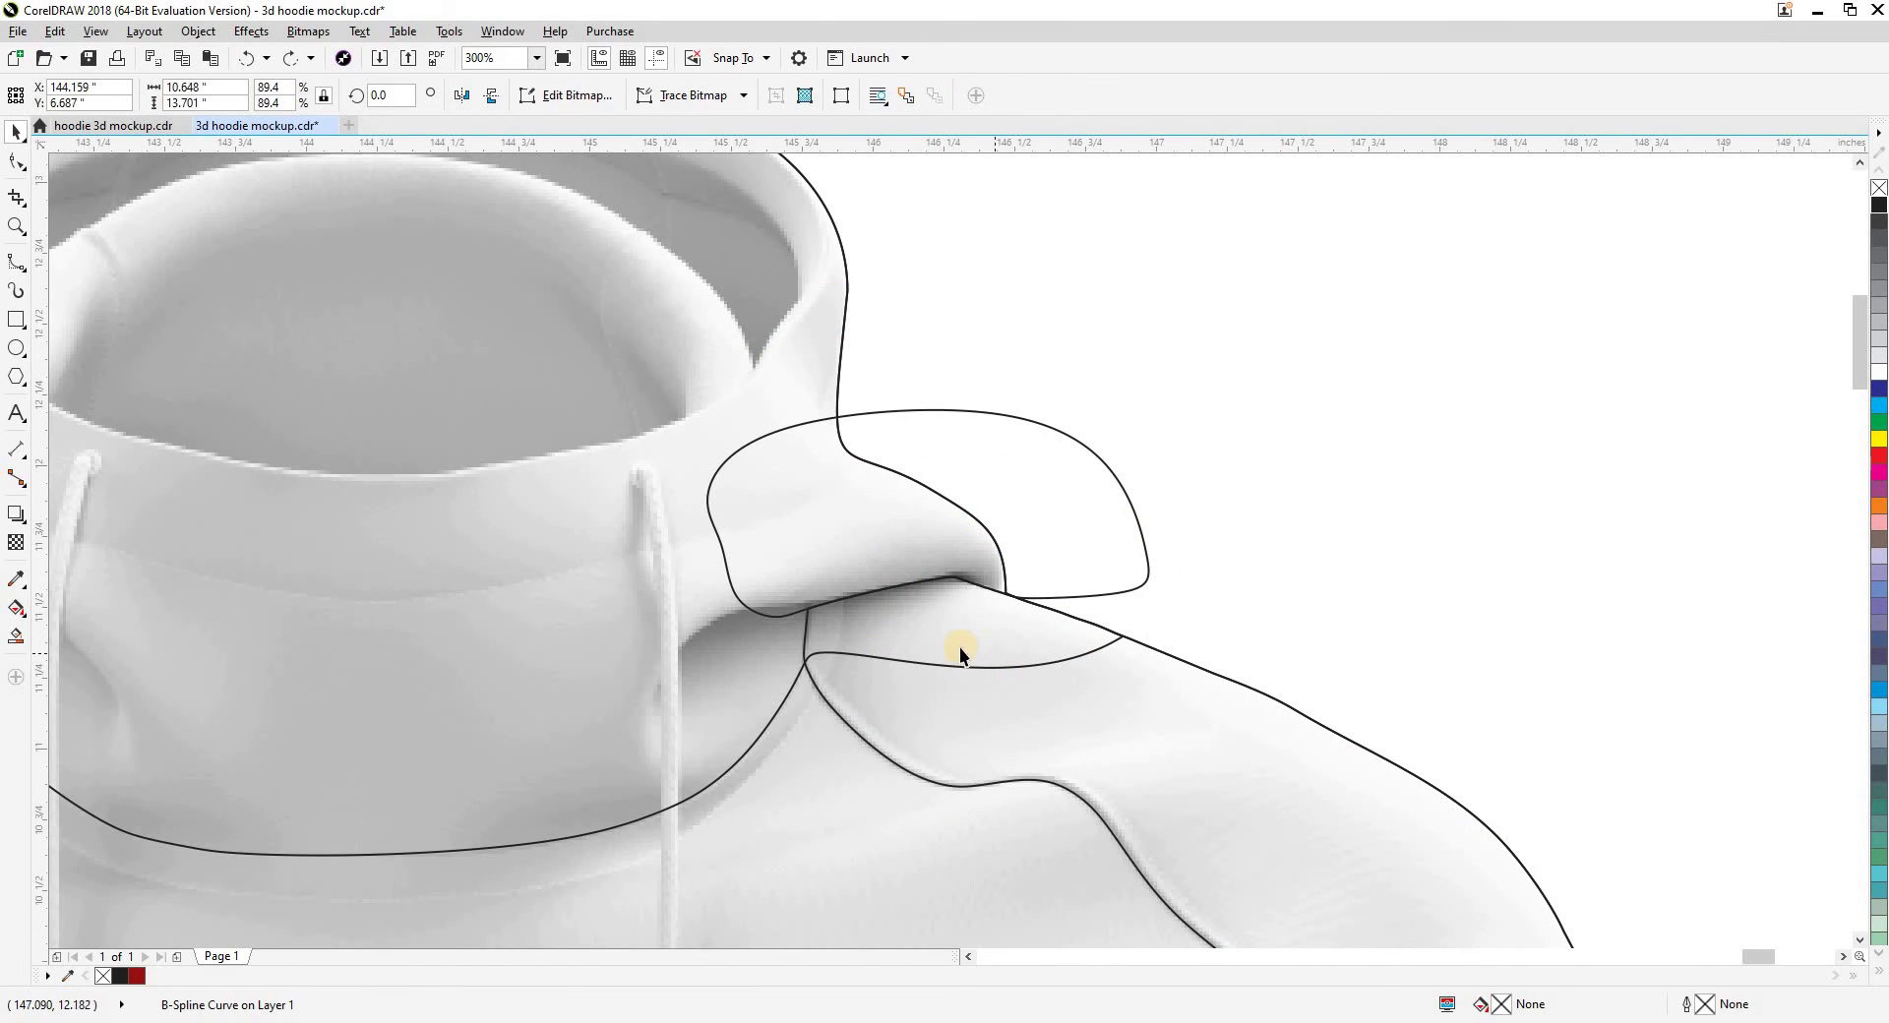
pyautogui.moveTo(916, 651); pyautogui.dragTo(936, 582)
pyautogui.hotkey('ctrl', 'z')
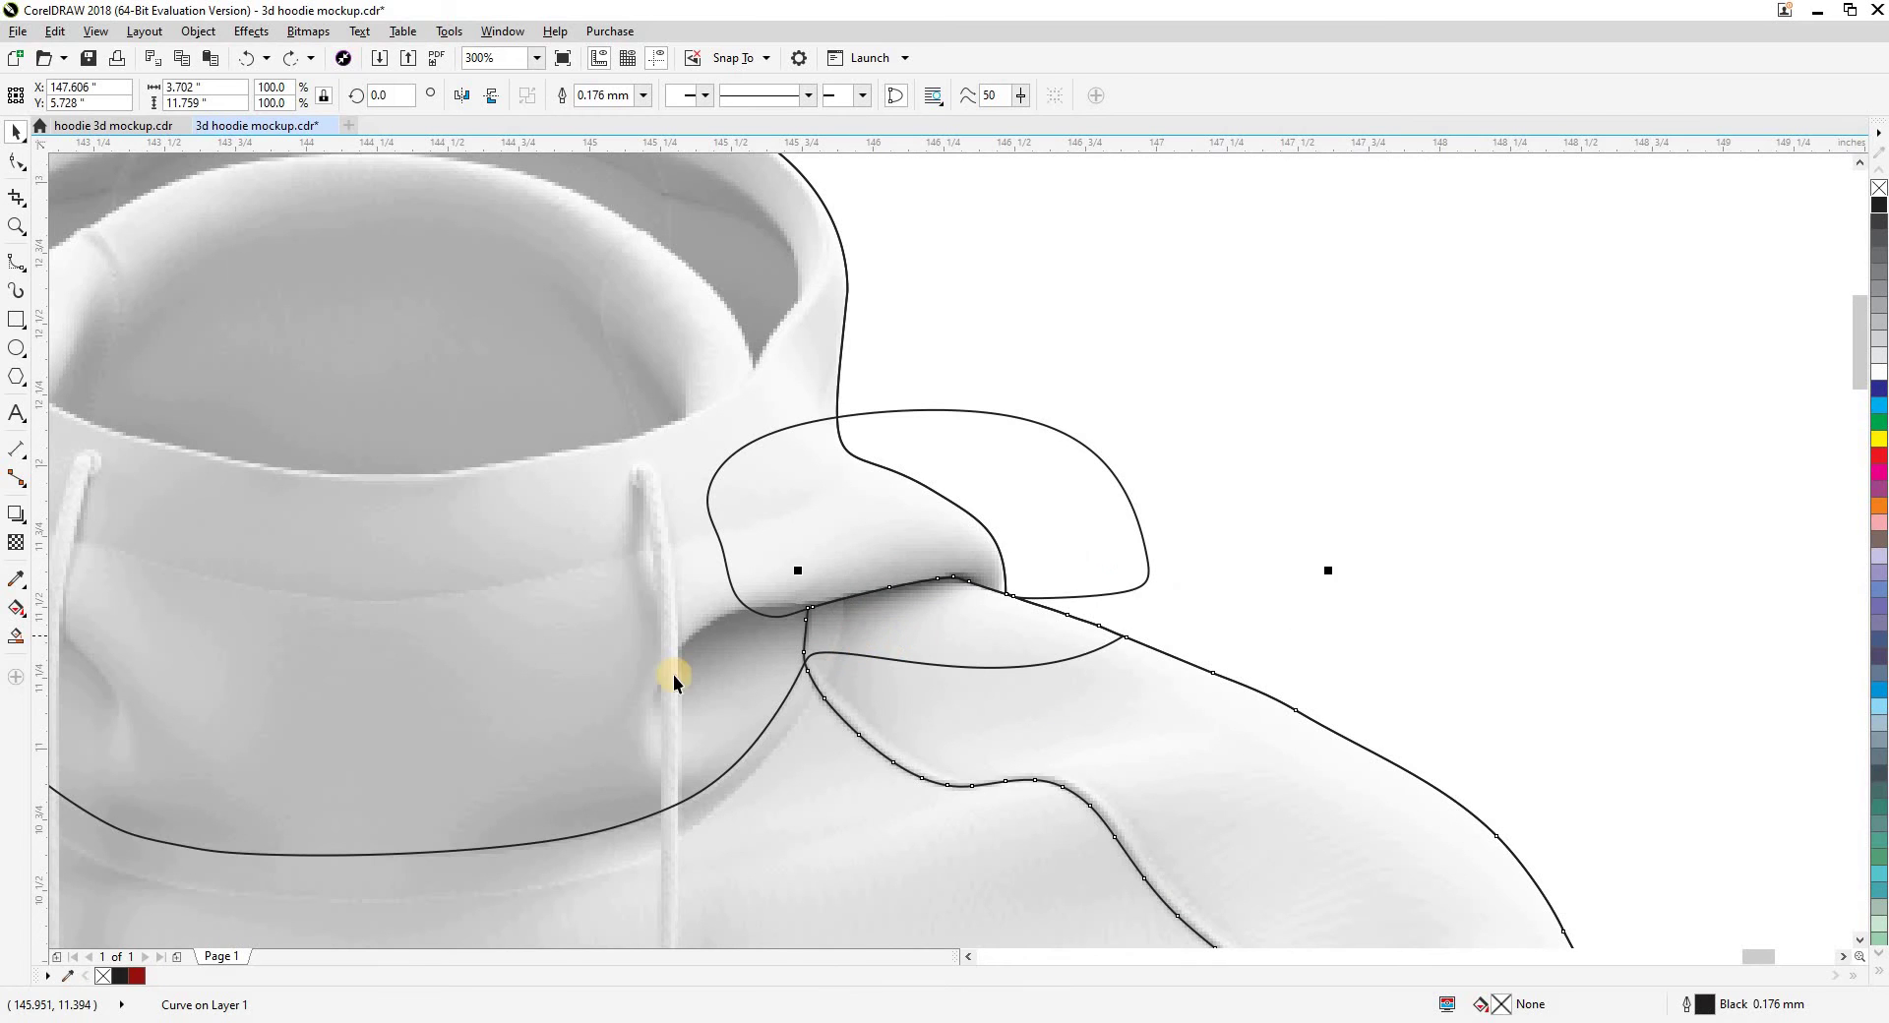
pyautogui.moveTo(702, 693); pyautogui.dragTo(607, 599)
pyautogui.hotkey('ctrl', 'z')
# Intersect the closed B-Spline curve with the hood part, and delete the B-Spline curve
pyautogui.click(1013, 574)
pyautogui.scroll(-1, 871, 416)
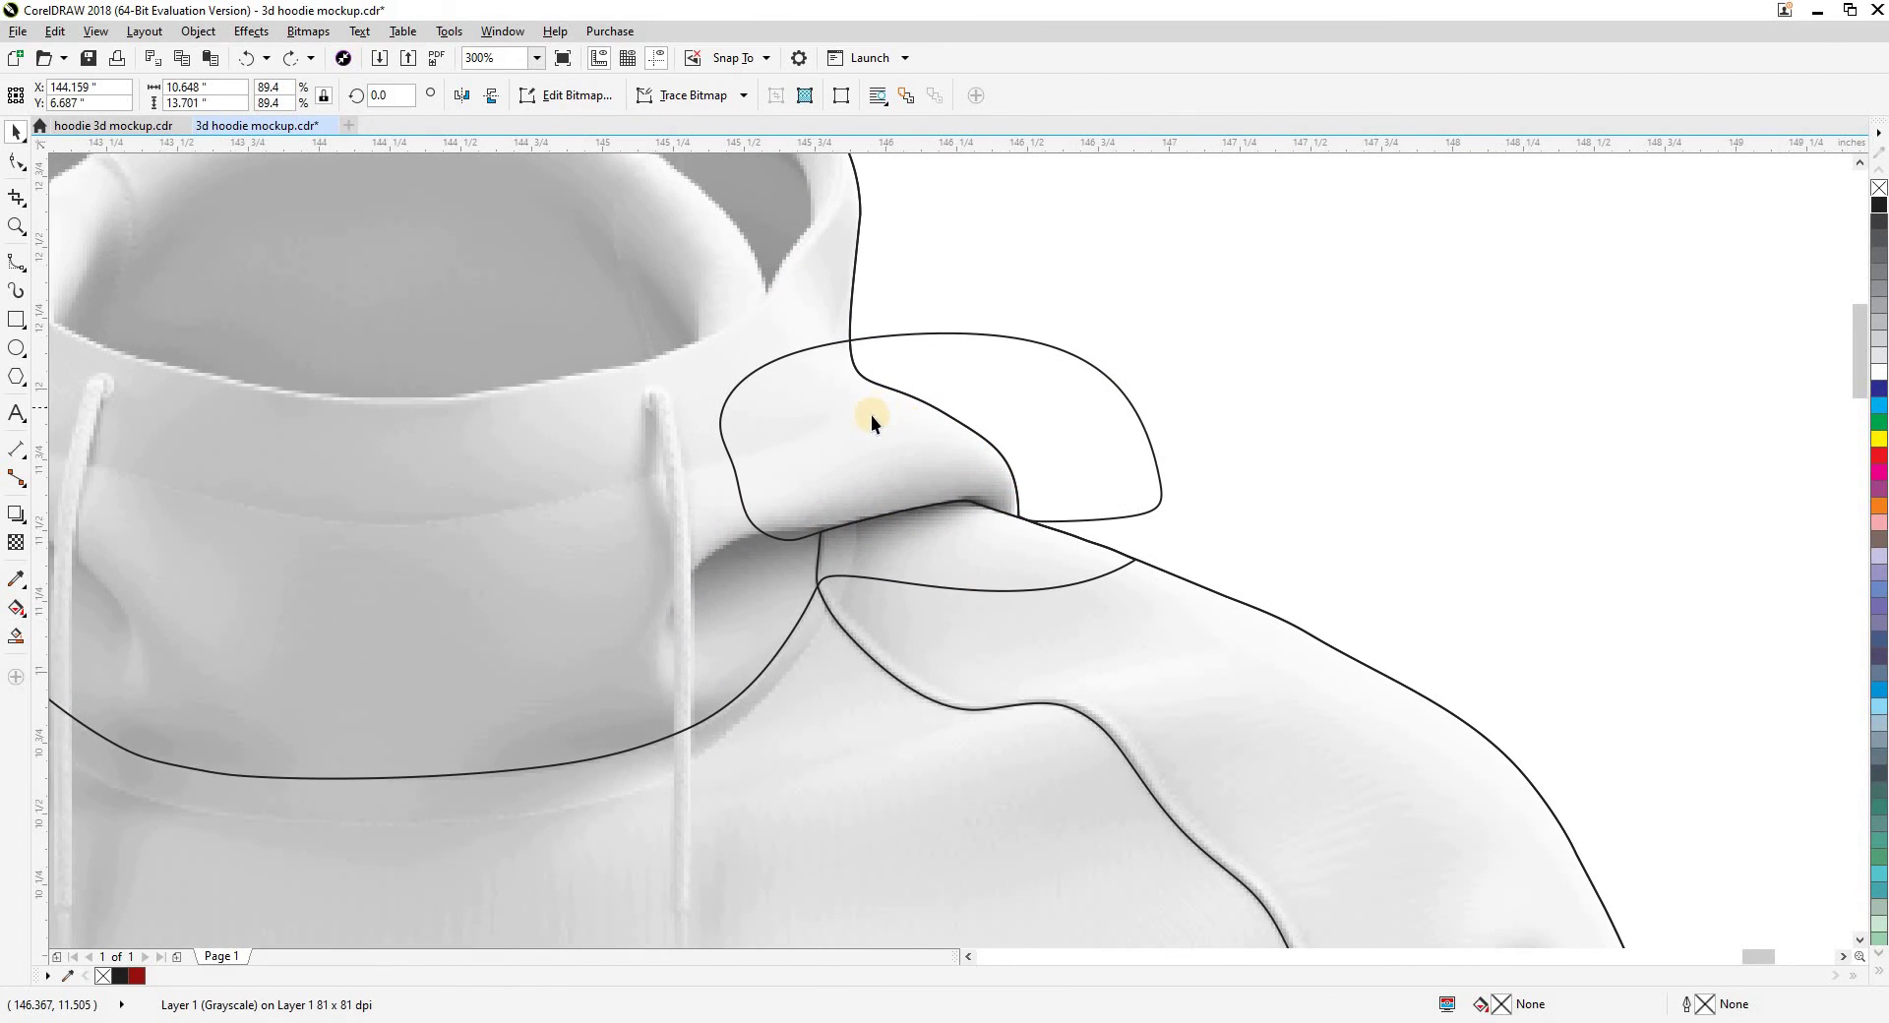
pyautogui.scroll(-1, 976, 394)
pyautogui.click(854, 429)
pyautogui.keyDown('shift'); pyautogui.click(605, 185); pyautogui.keyUp('shift')
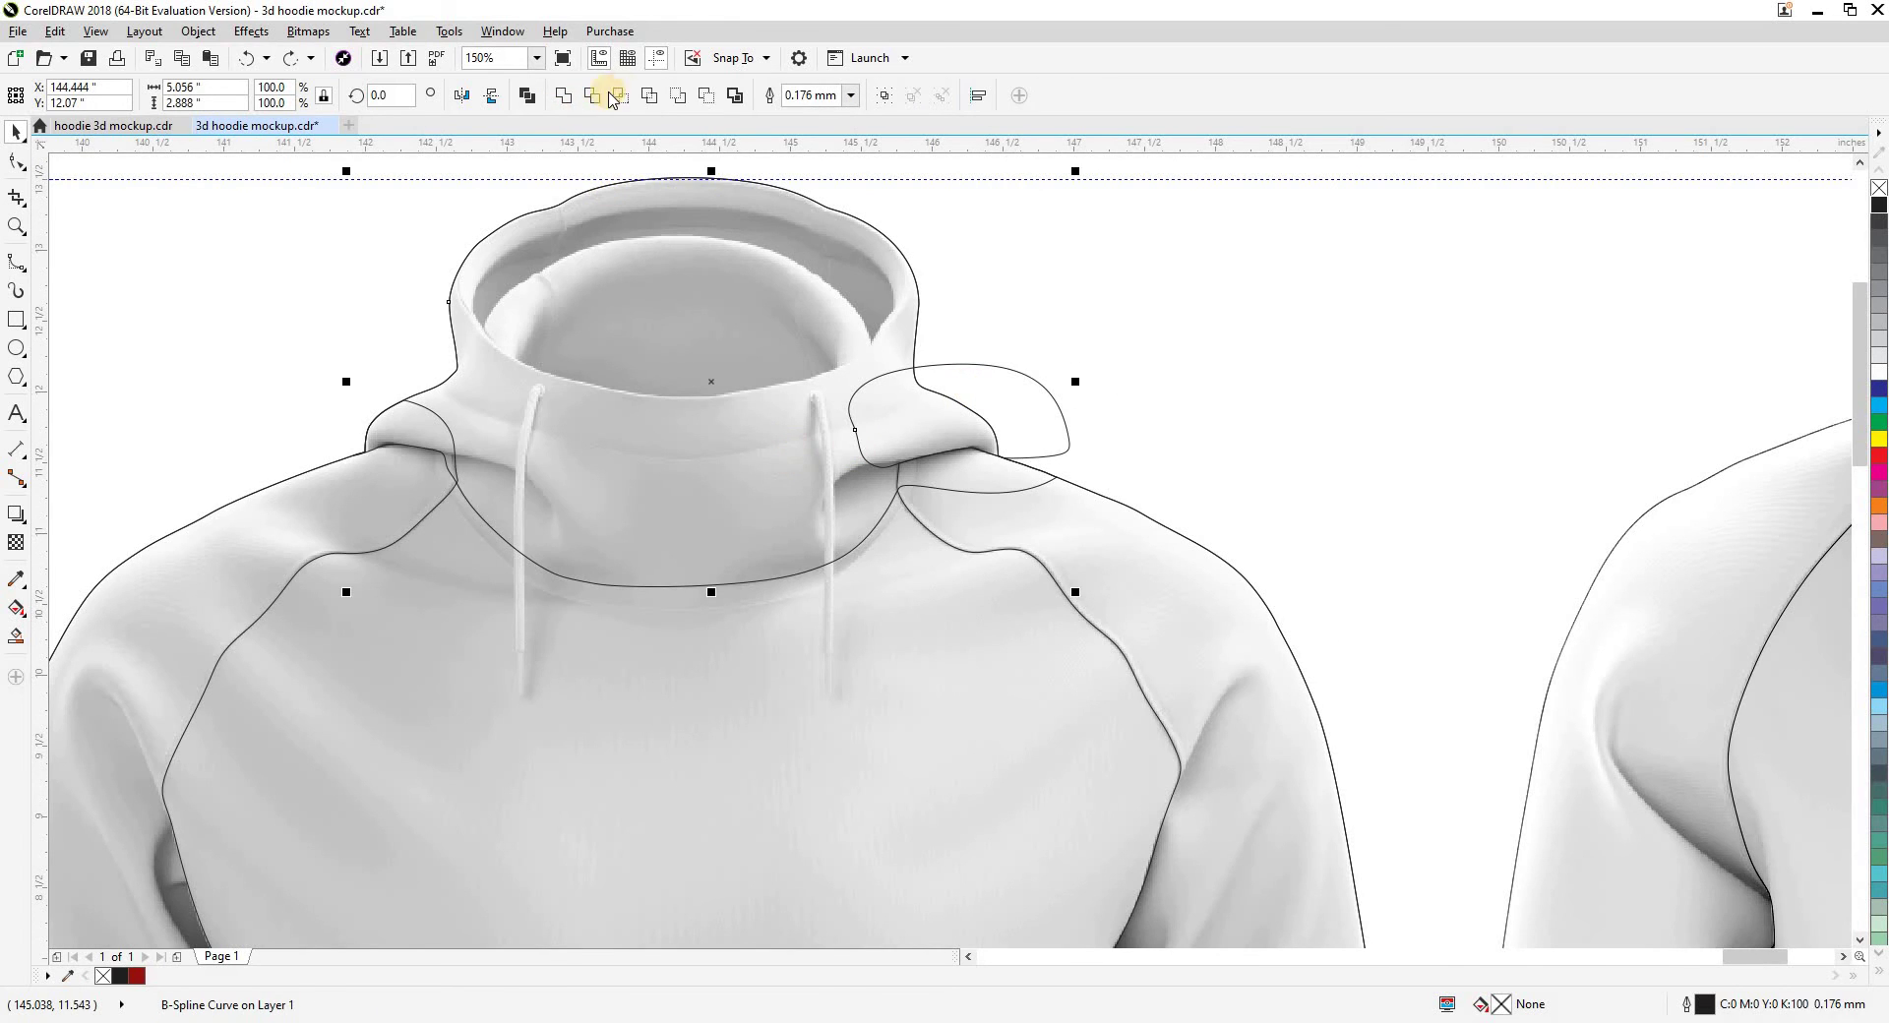
pyautogui.click(618, 95)
pyautogui.click(970, 366)
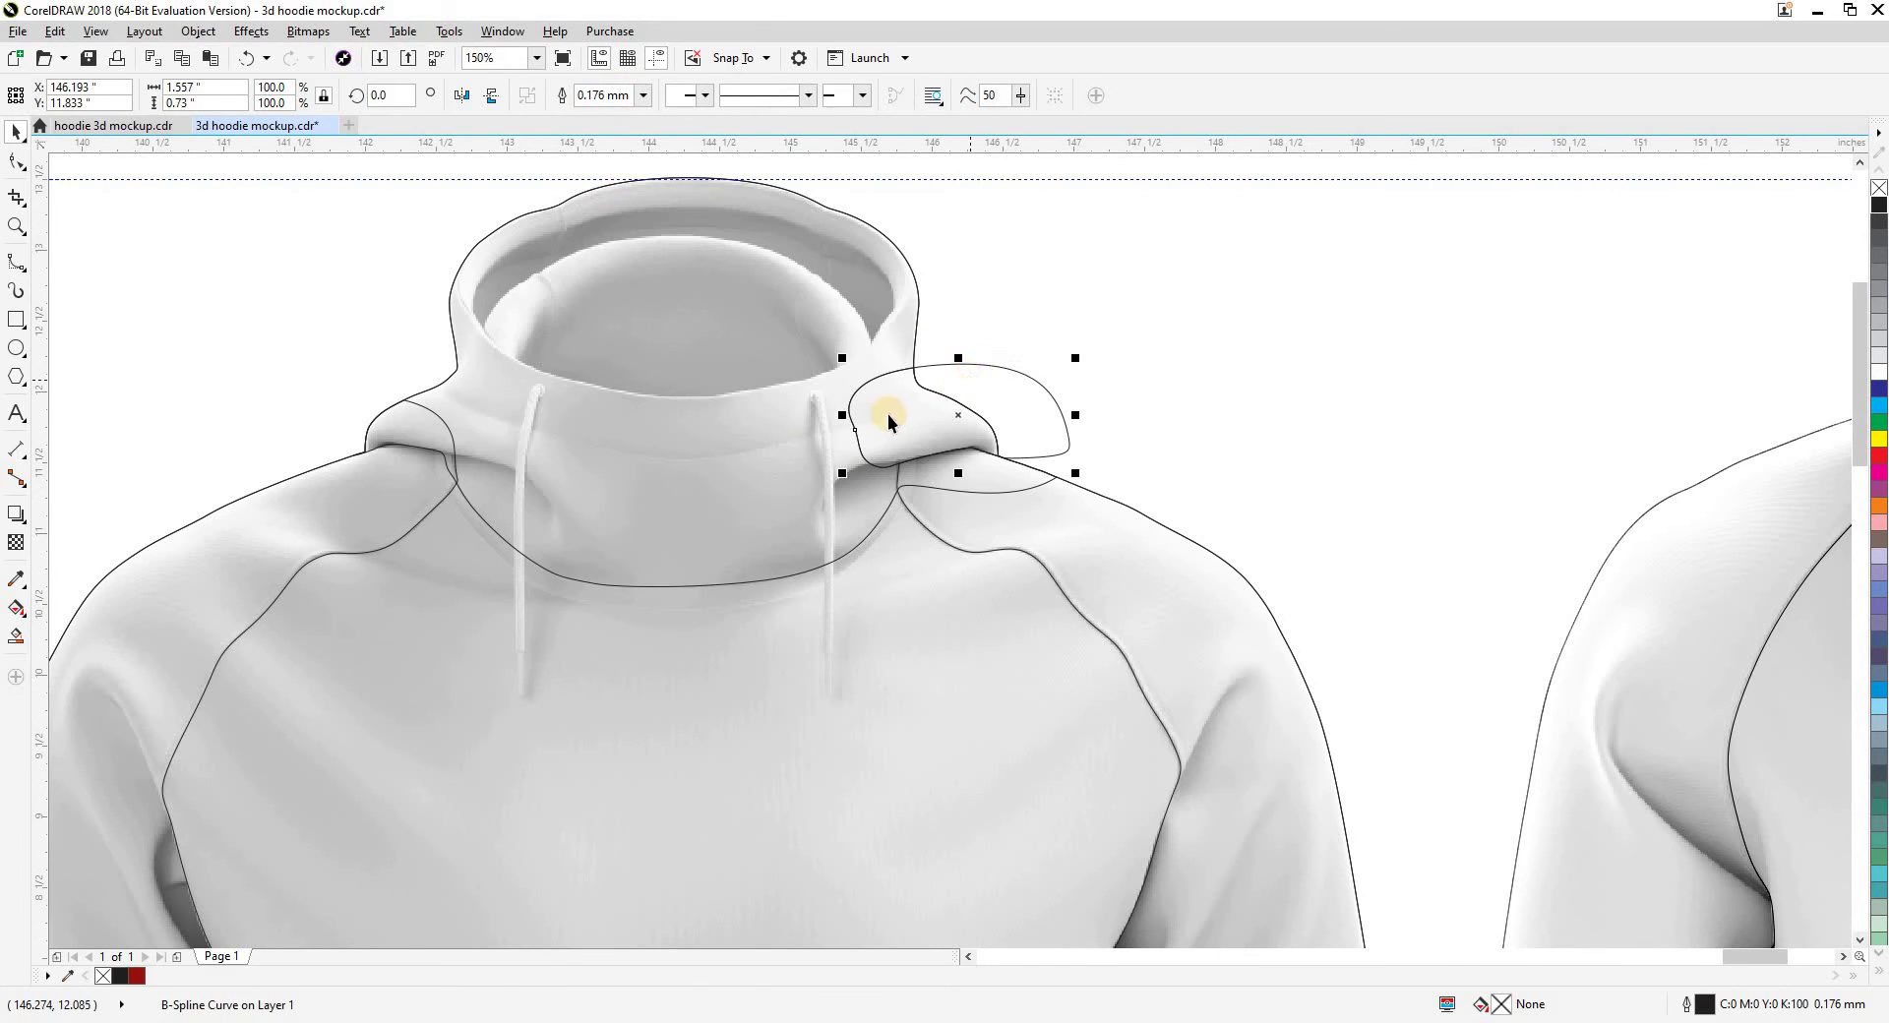
pyautogui.press('Delete')
# Weld the right fold piece to the hood part, and undo a test move of the merged shape
pyautogui.click(931, 395)
pyautogui.click(805, 418)
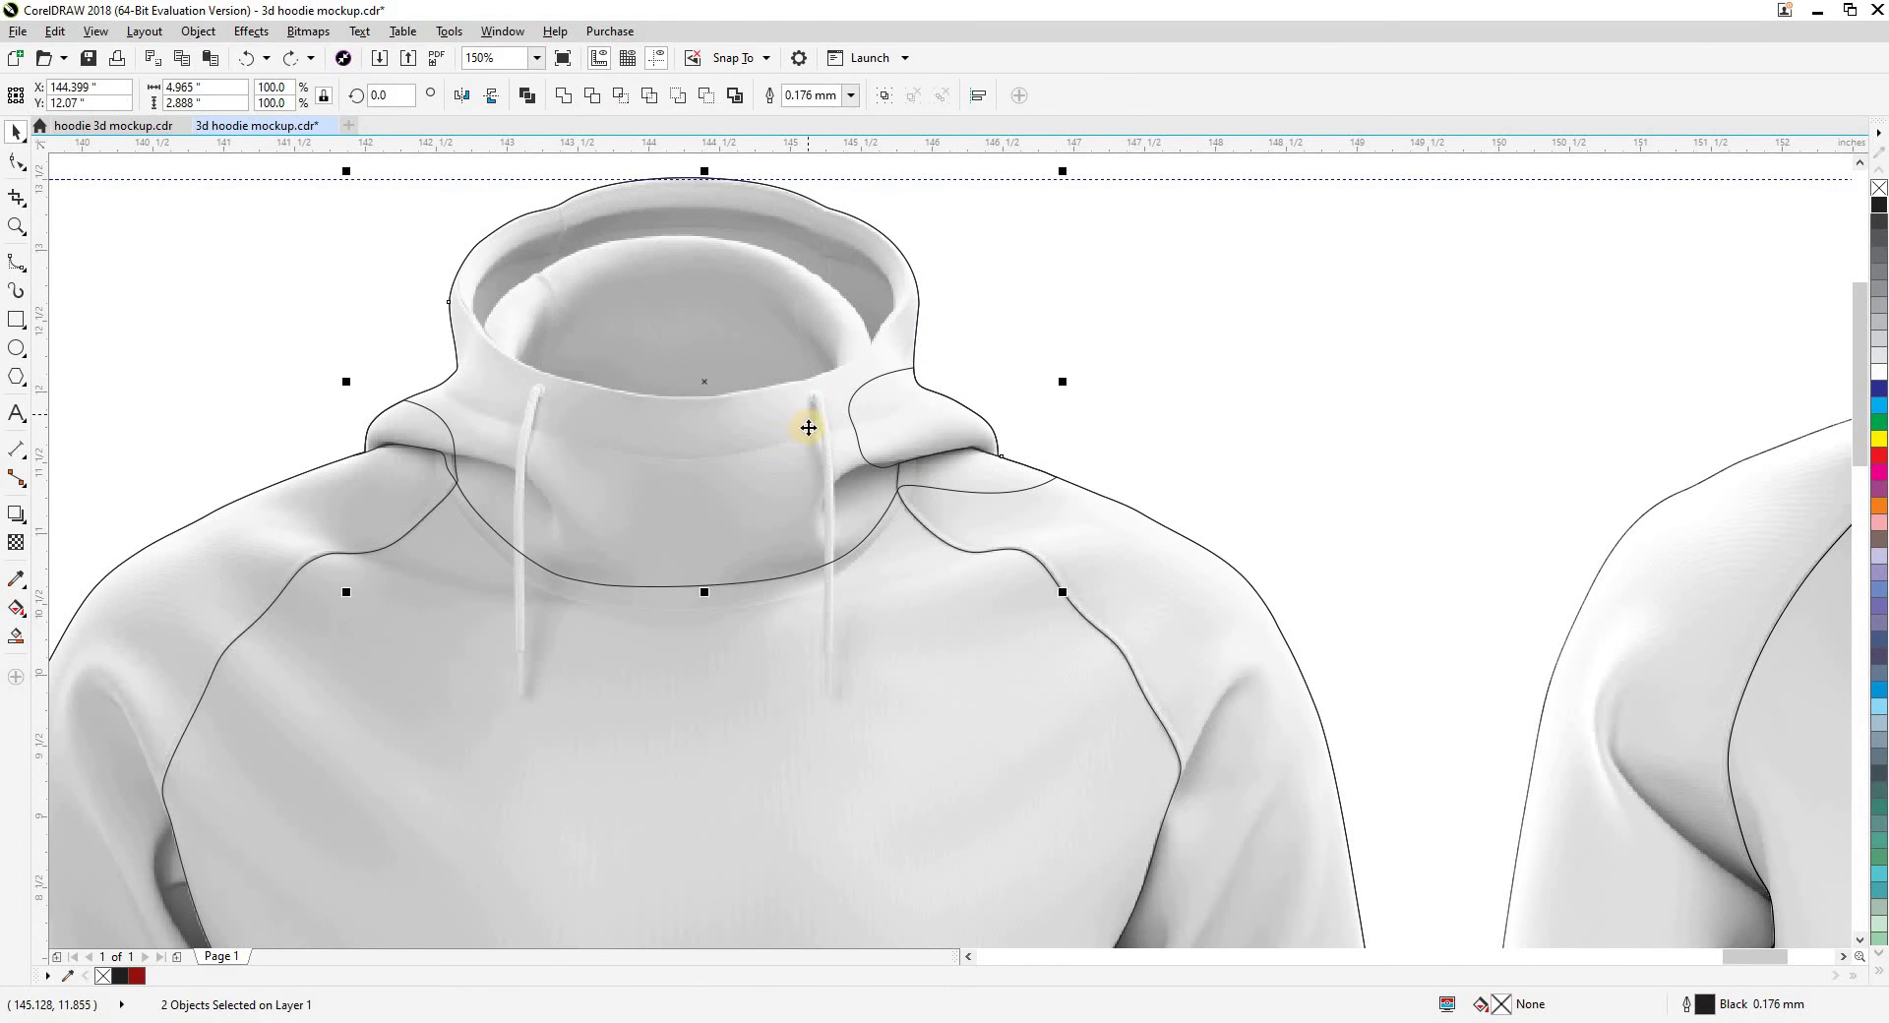
pyautogui.moveTo(766, 433); pyautogui.dragTo(755, 341)
pyautogui.hotkey('ctrl', 'z')
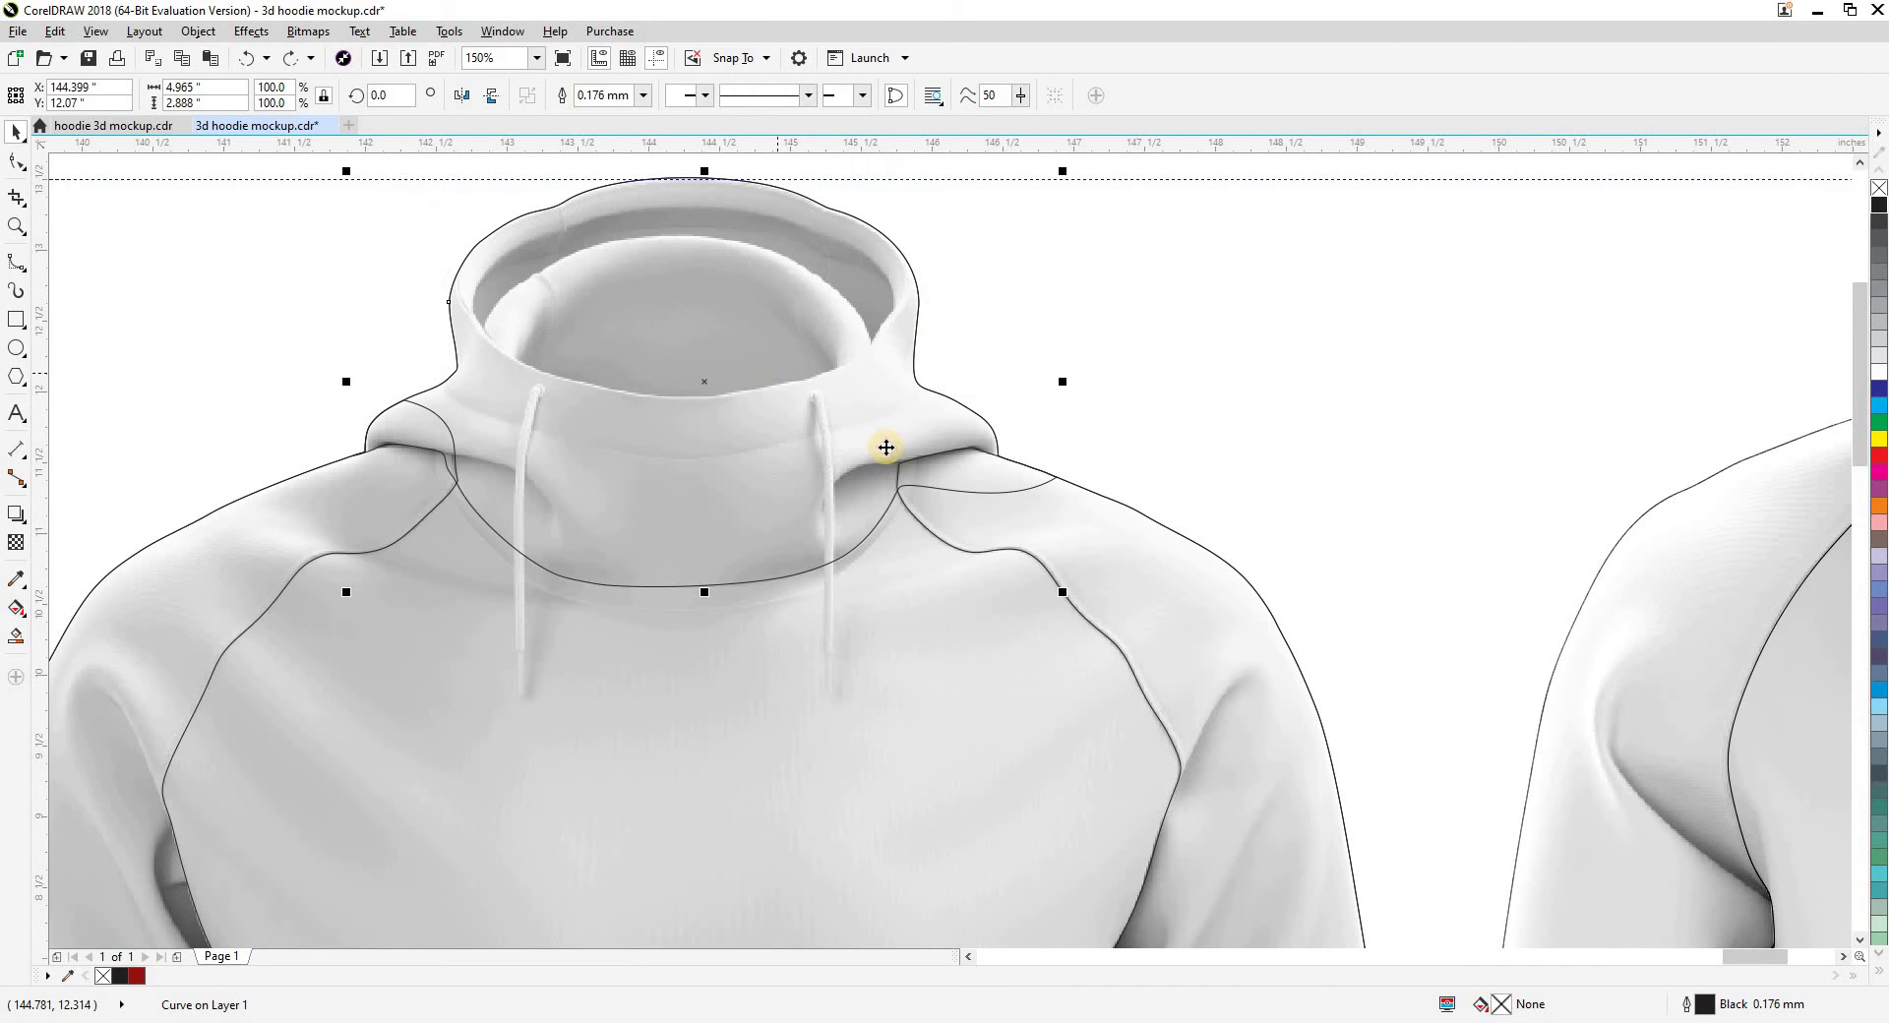
# Trim the hood part with the right sleeve part to remove their overlap at the shoulder
pyautogui.scroll(3, 923, 473)
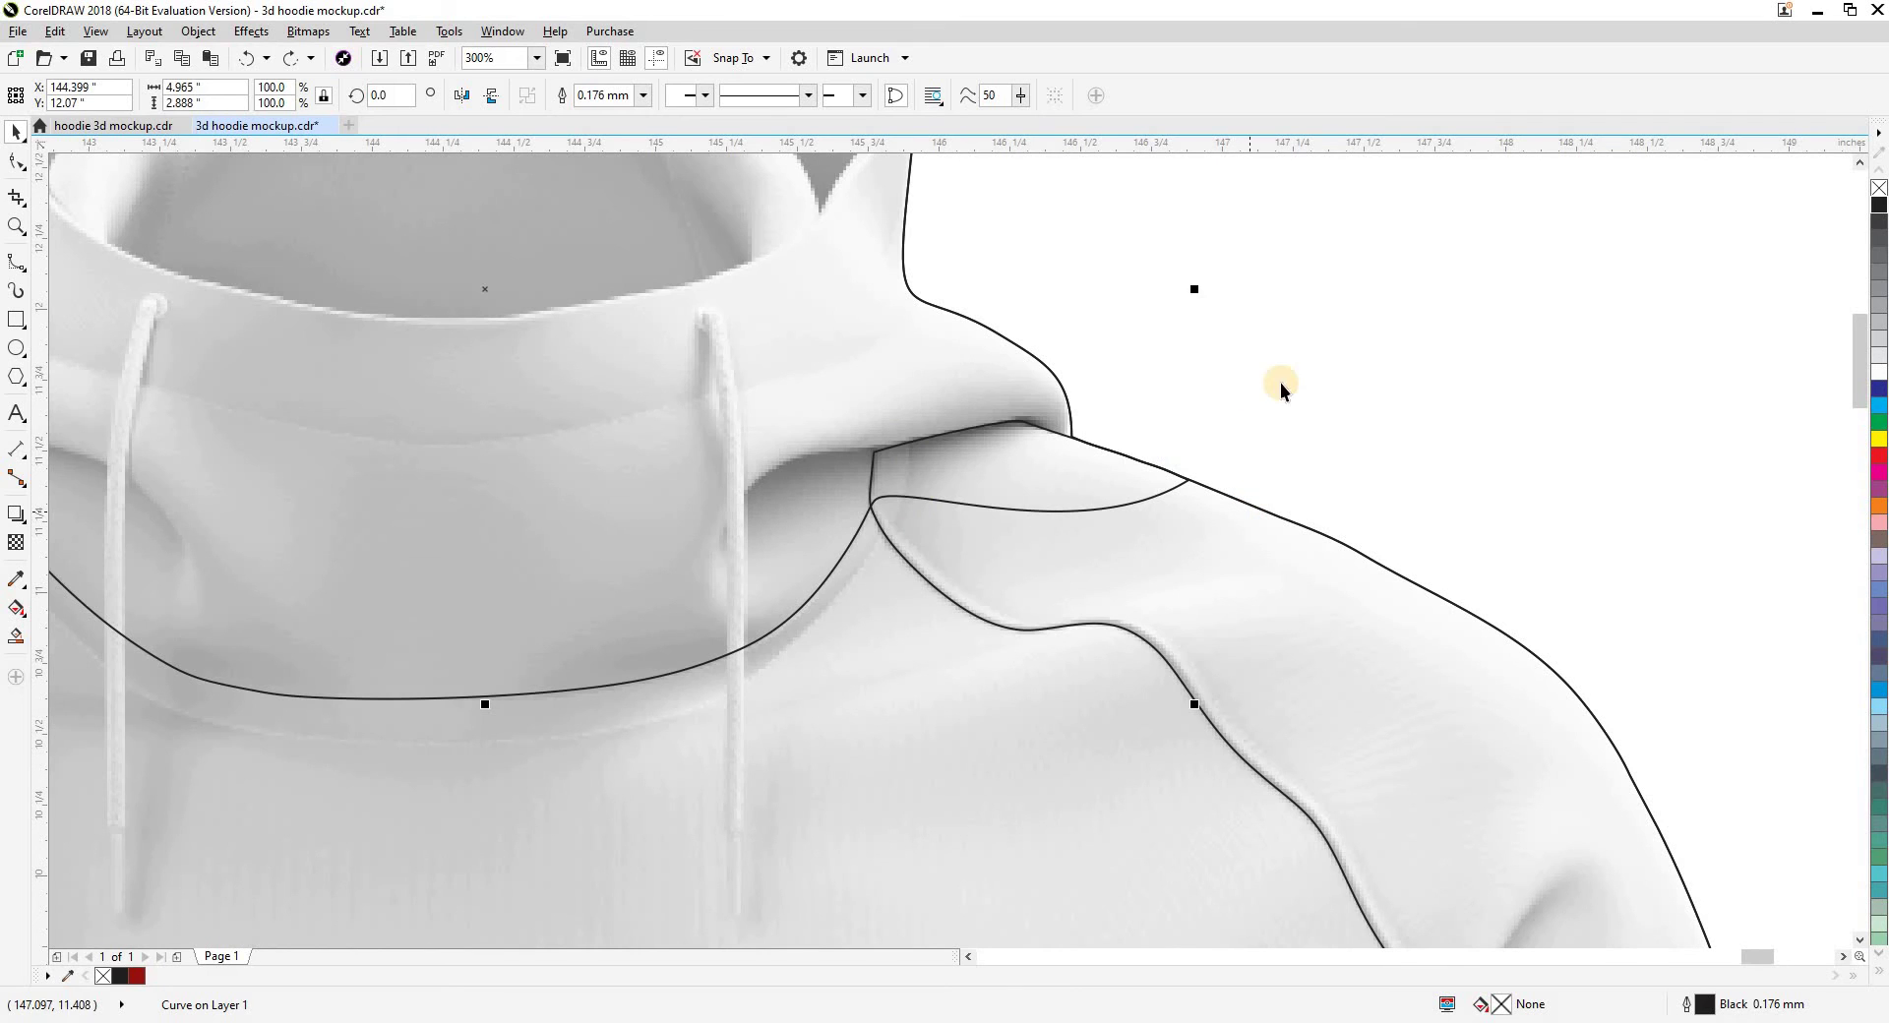
pyautogui.click(1060, 467)
pyautogui.click(873, 451)
pyautogui.keyDown('shift'); pyautogui.click(1060, 384); pyautogui.keyUp('shift')
pyautogui.press('t')
pyautogui.click(1087, 553)
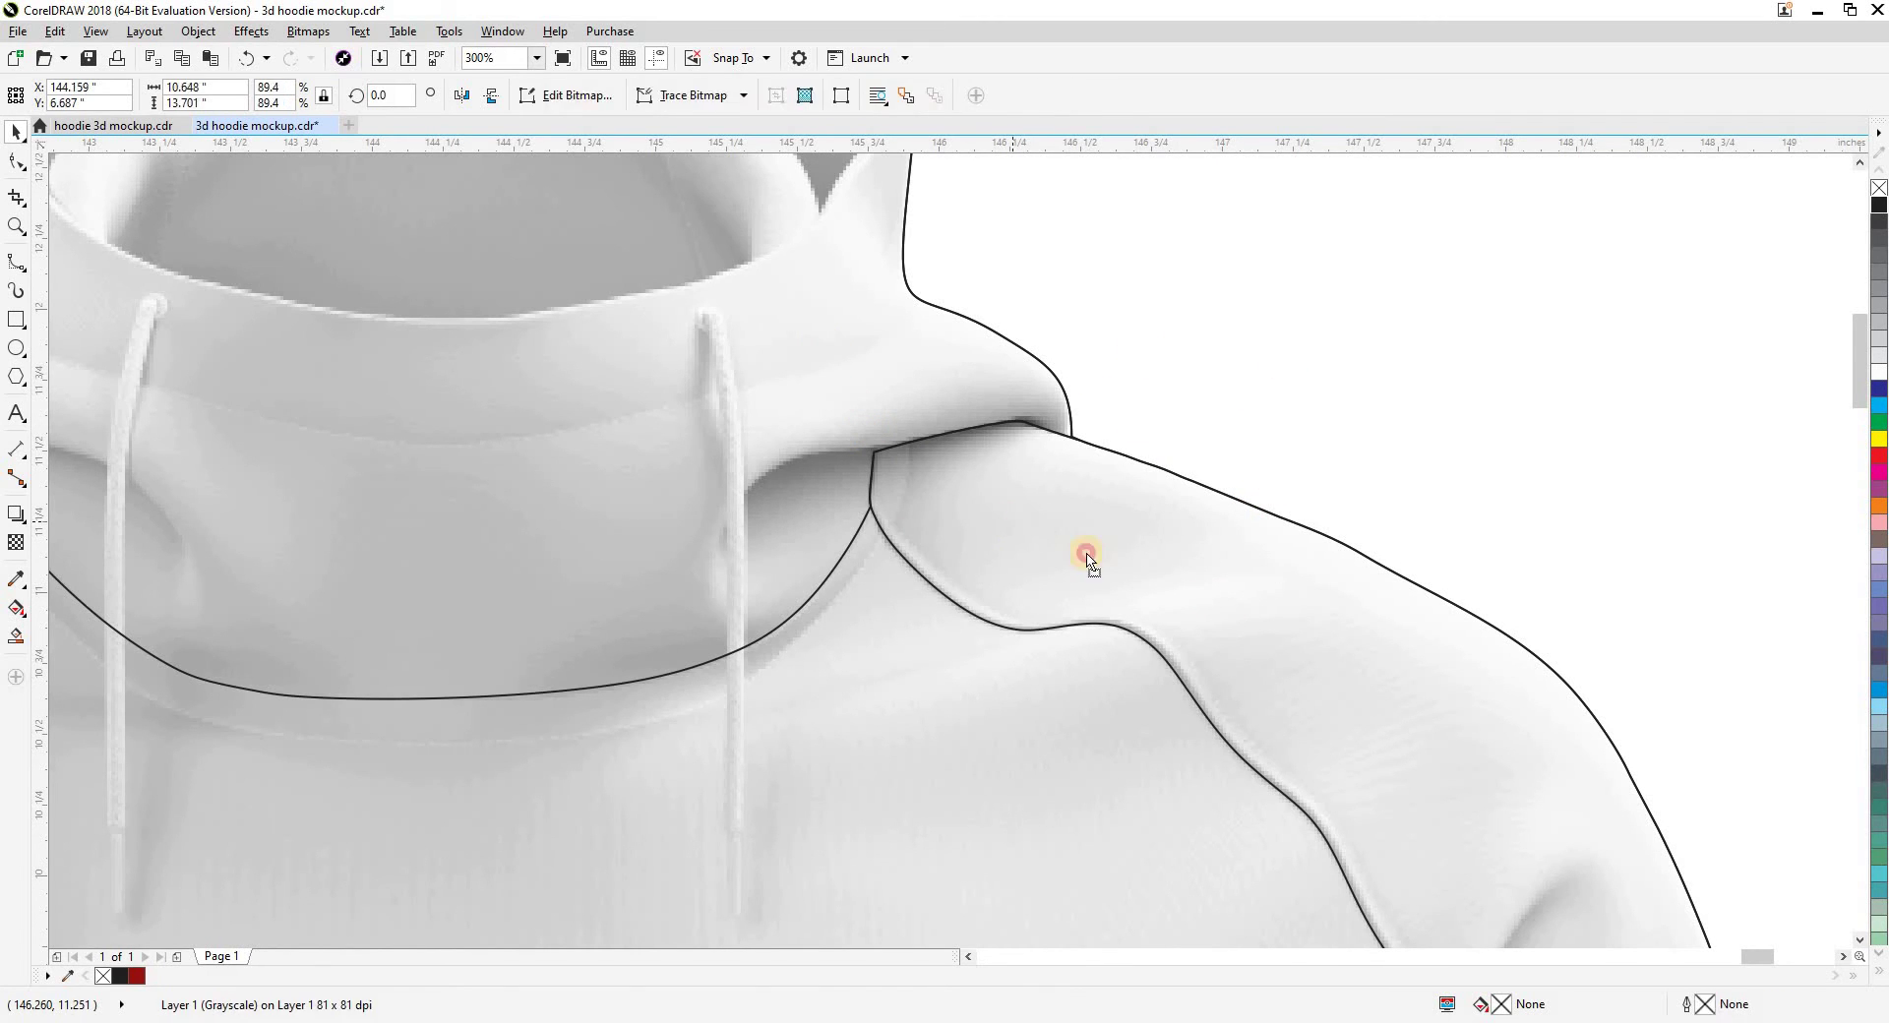
# Move the right sleeve part and the hood part aside to check the trimmed shapes, undoing both moves
pyautogui.moveTo(1087, 557); pyautogui.dragTo(1419, 452)
pyautogui.scroll(-1, 1420, 453)
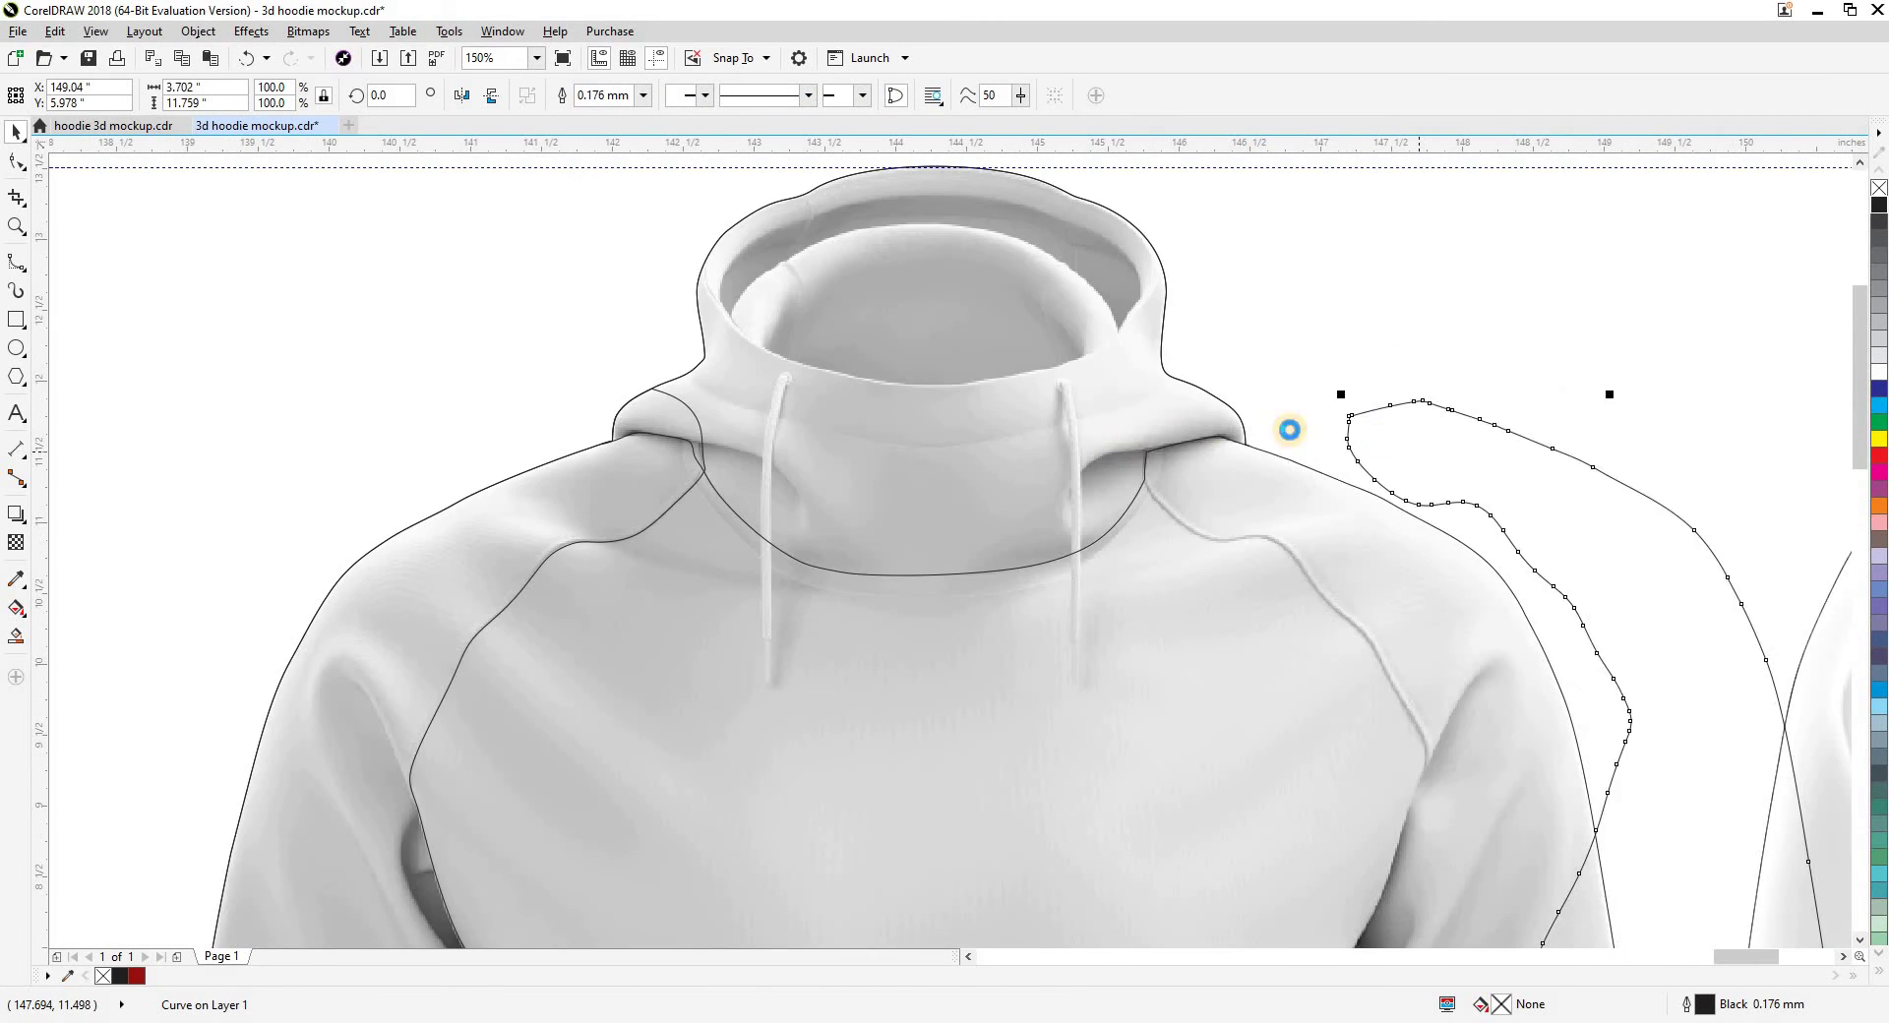
pyautogui.hotkey('ctrl', 'z')
pyautogui.moveTo(1121, 427); pyautogui.dragTo(1123, 336)
pyautogui.hotkey('ctrl', 'z')
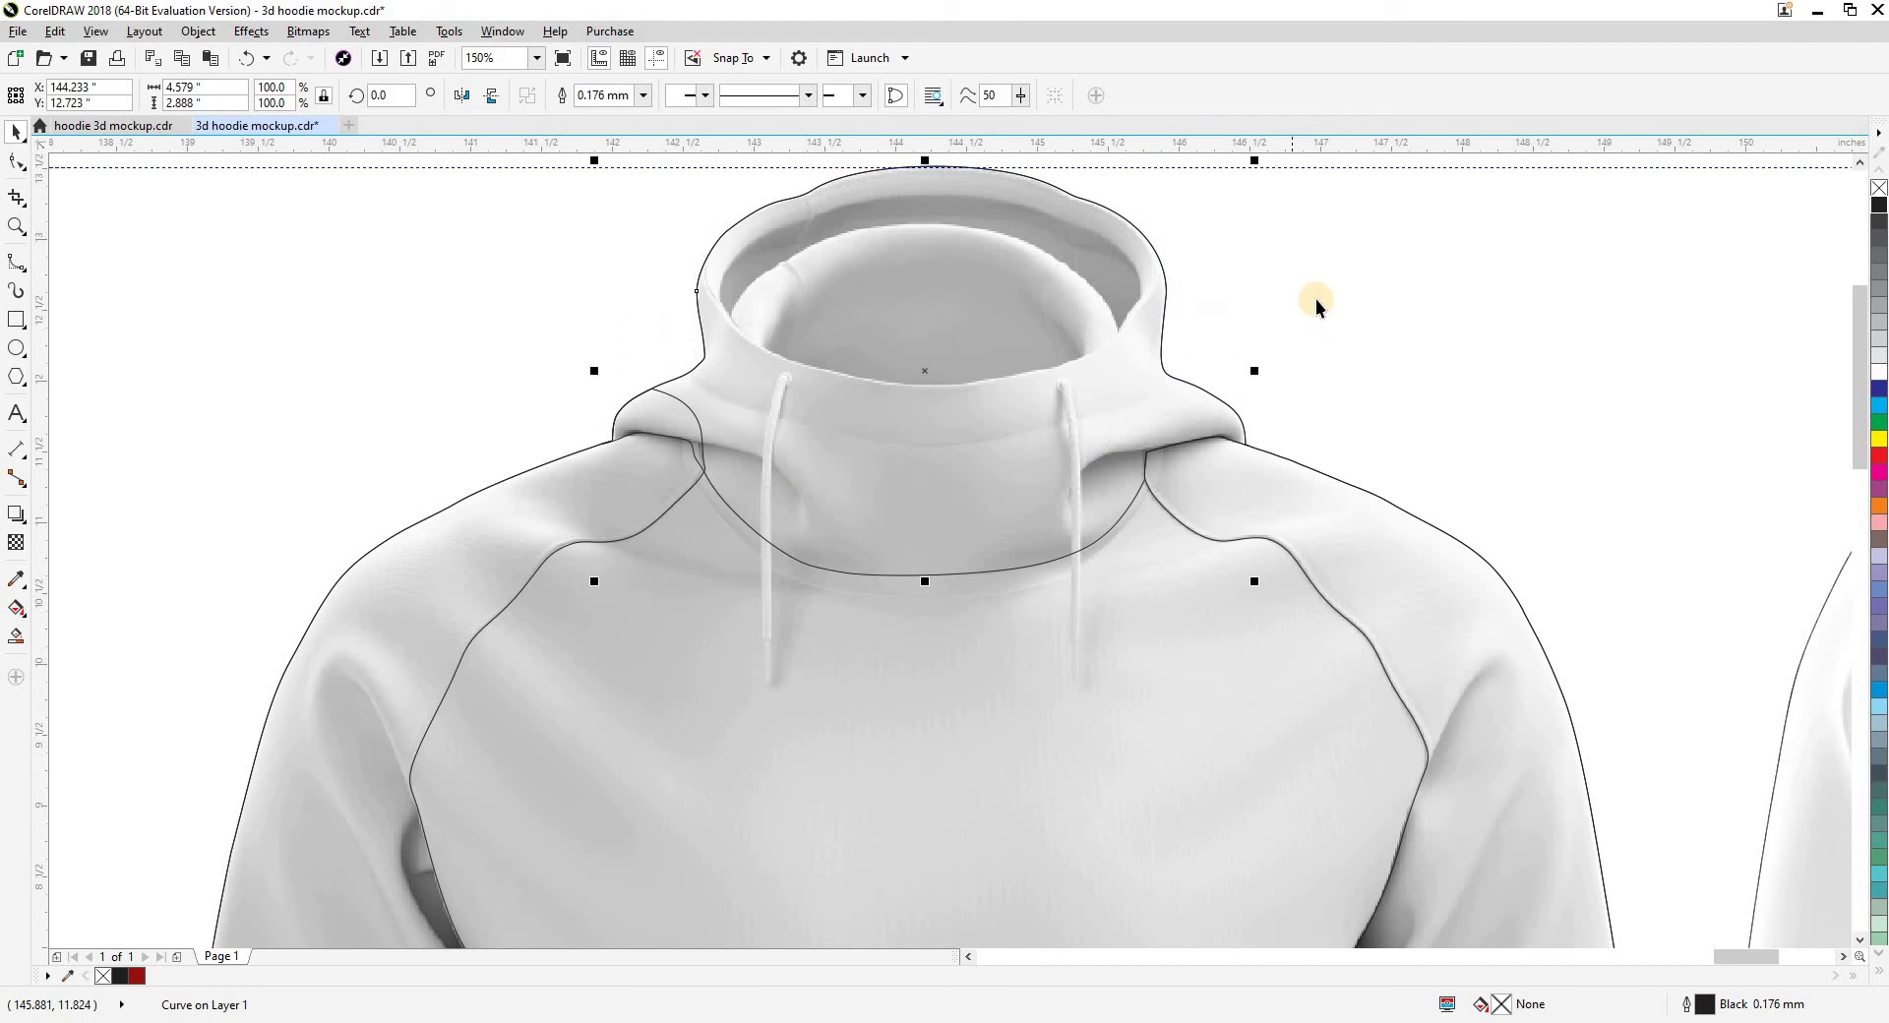
pyautogui.click(1348, 278)
# Remove the extra curve crossing the hood's fold above the left shoulder to leave a single hood outline
pyautogui.scroll(5, 590, 442)
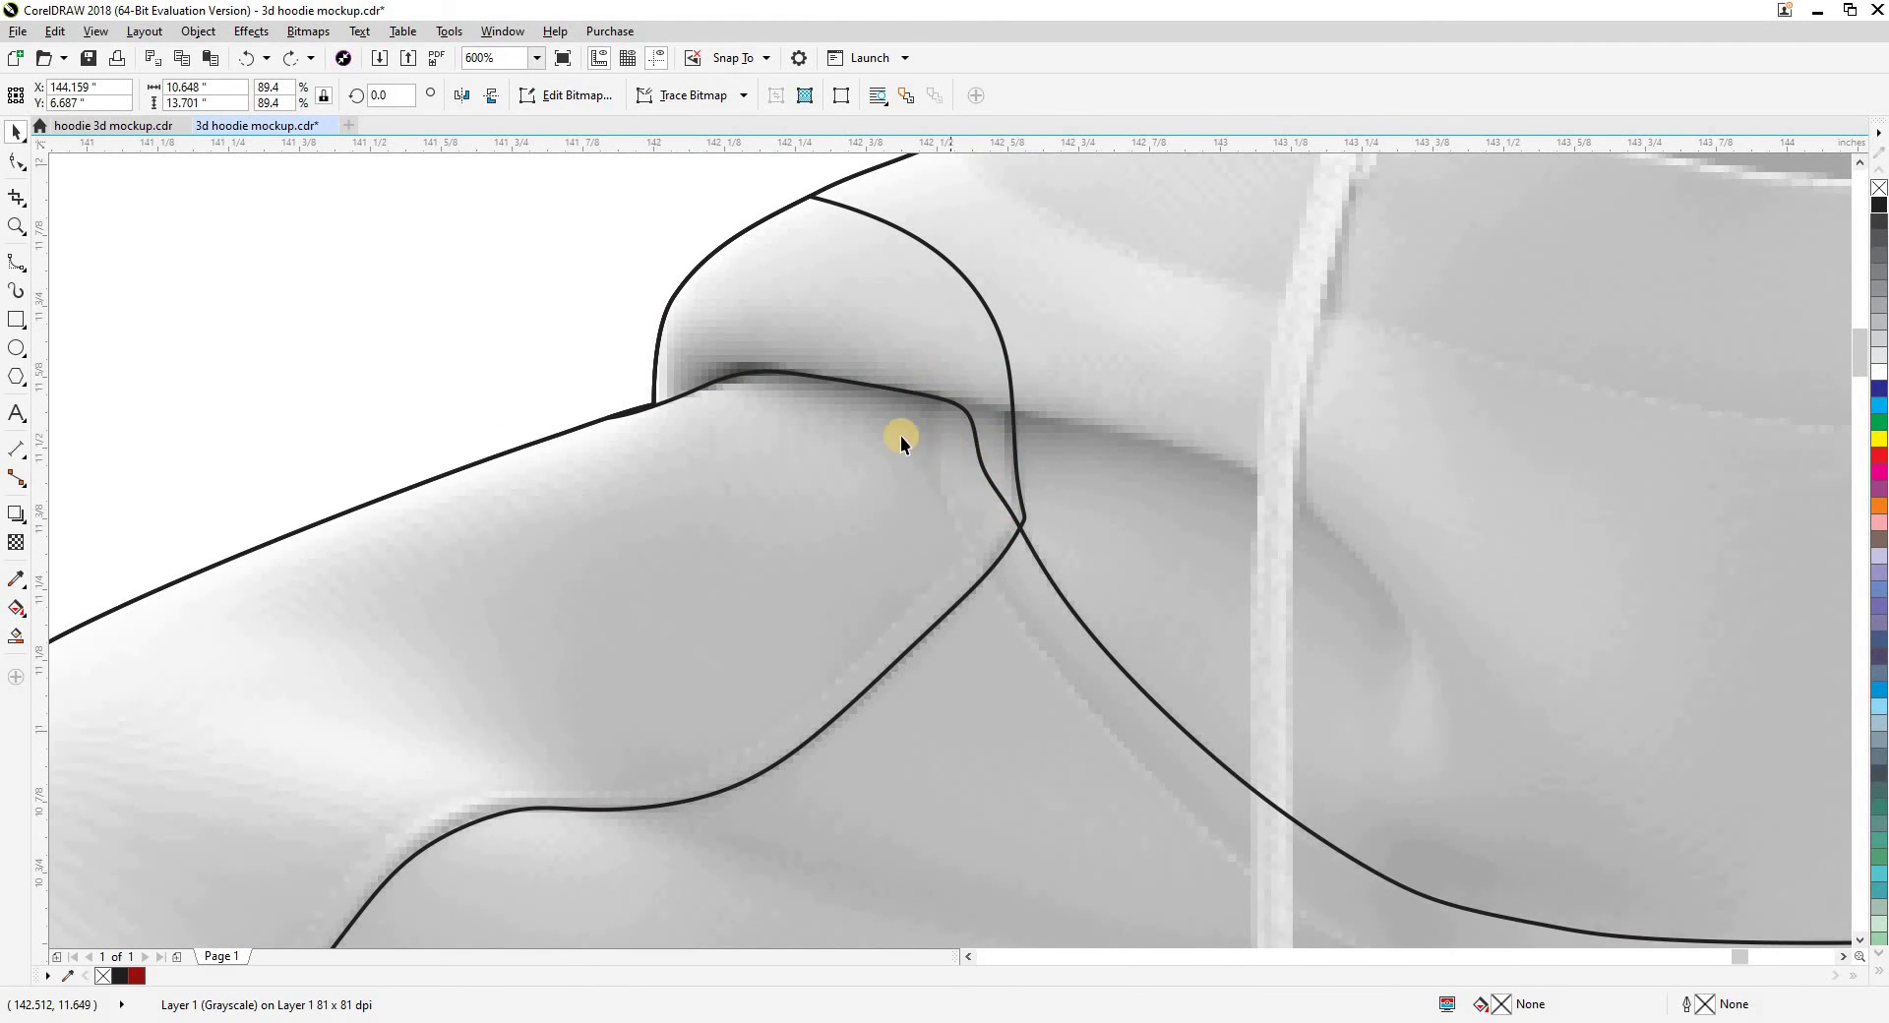
pyautogui.scroll(-3, 901, 435)
pyautogui.scroll(-1, 772, 421)
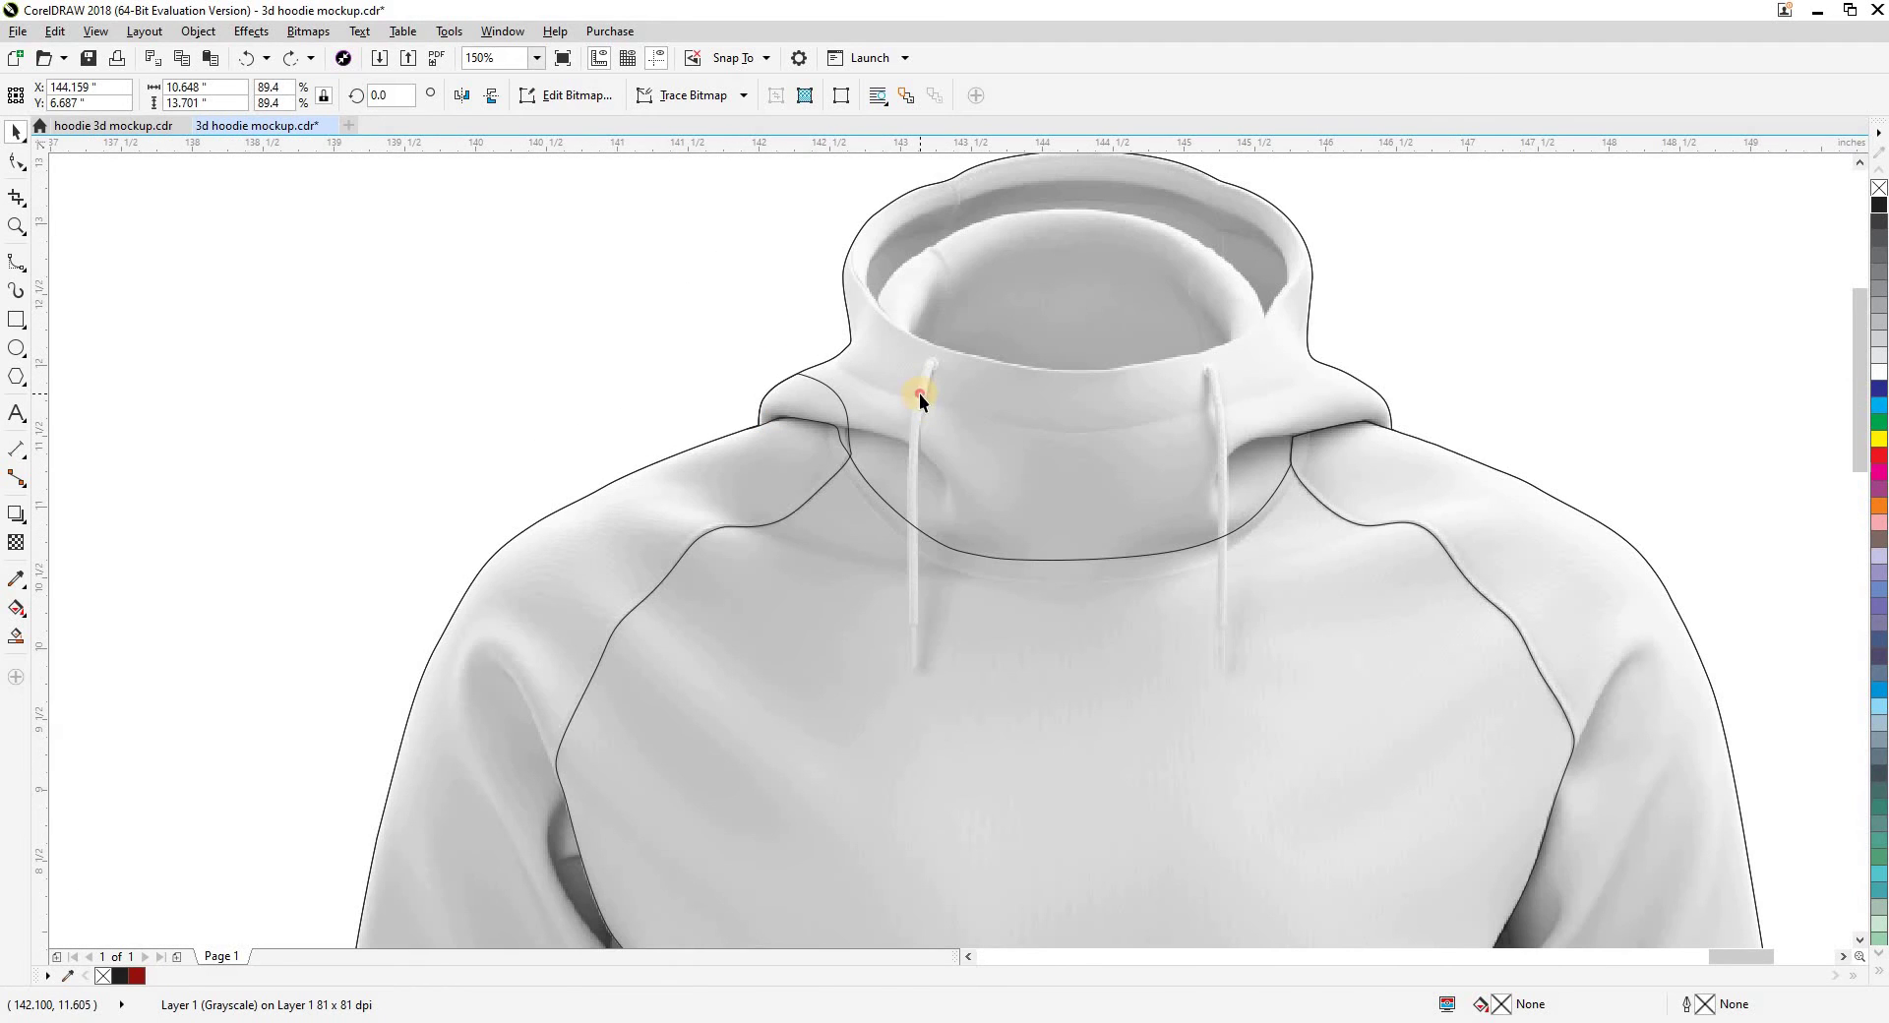
pyautogui.hotkey('ctrl', 'shift', 'z')
pyautogui.hotkey('ctrl', 'shift', 'z')
pyautogui.hotkey('ctrl', 'shift', 'z')
pyautogui.hotkey('ctrl', 'shift', 'z')
pyautogui.scroll(6, 778, 409)
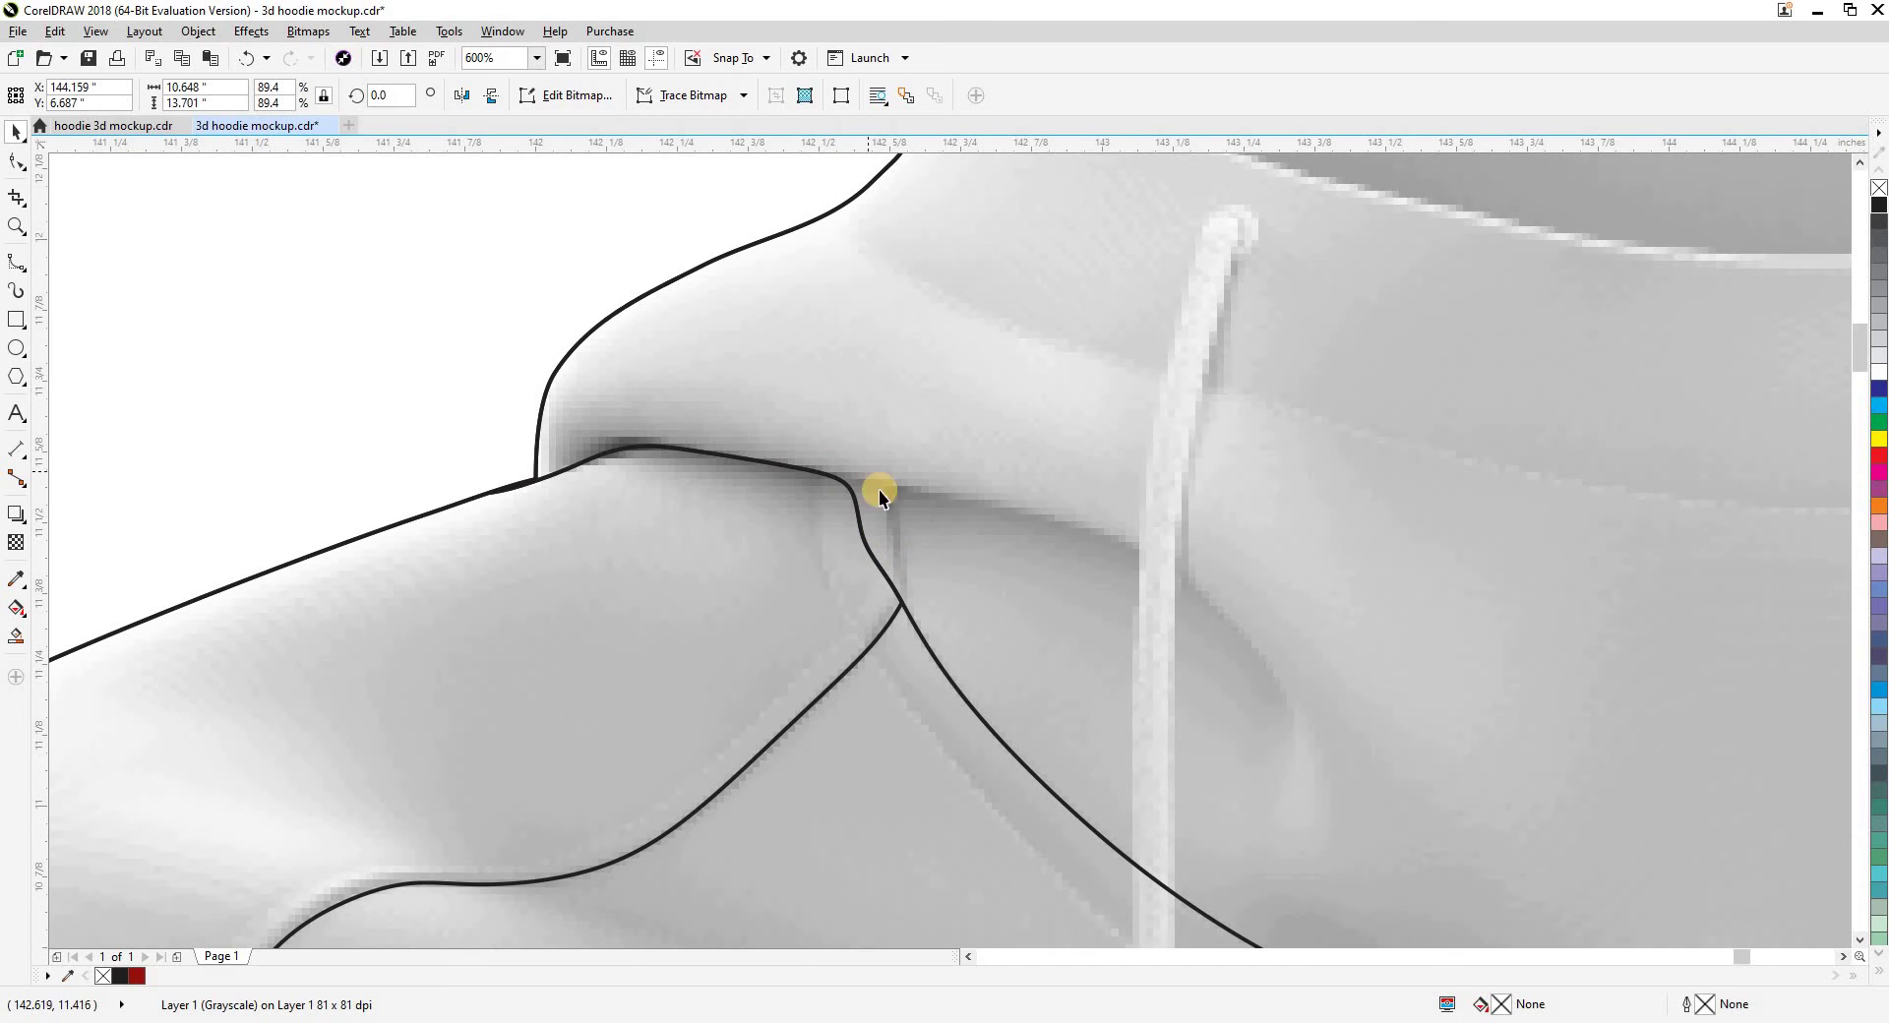
# Try moving the hood part and the left sleeve part to check their shared edge, and undo the changes
pyautogui.moveTo(701, 384); pyautogui.dragTo(701, 316)
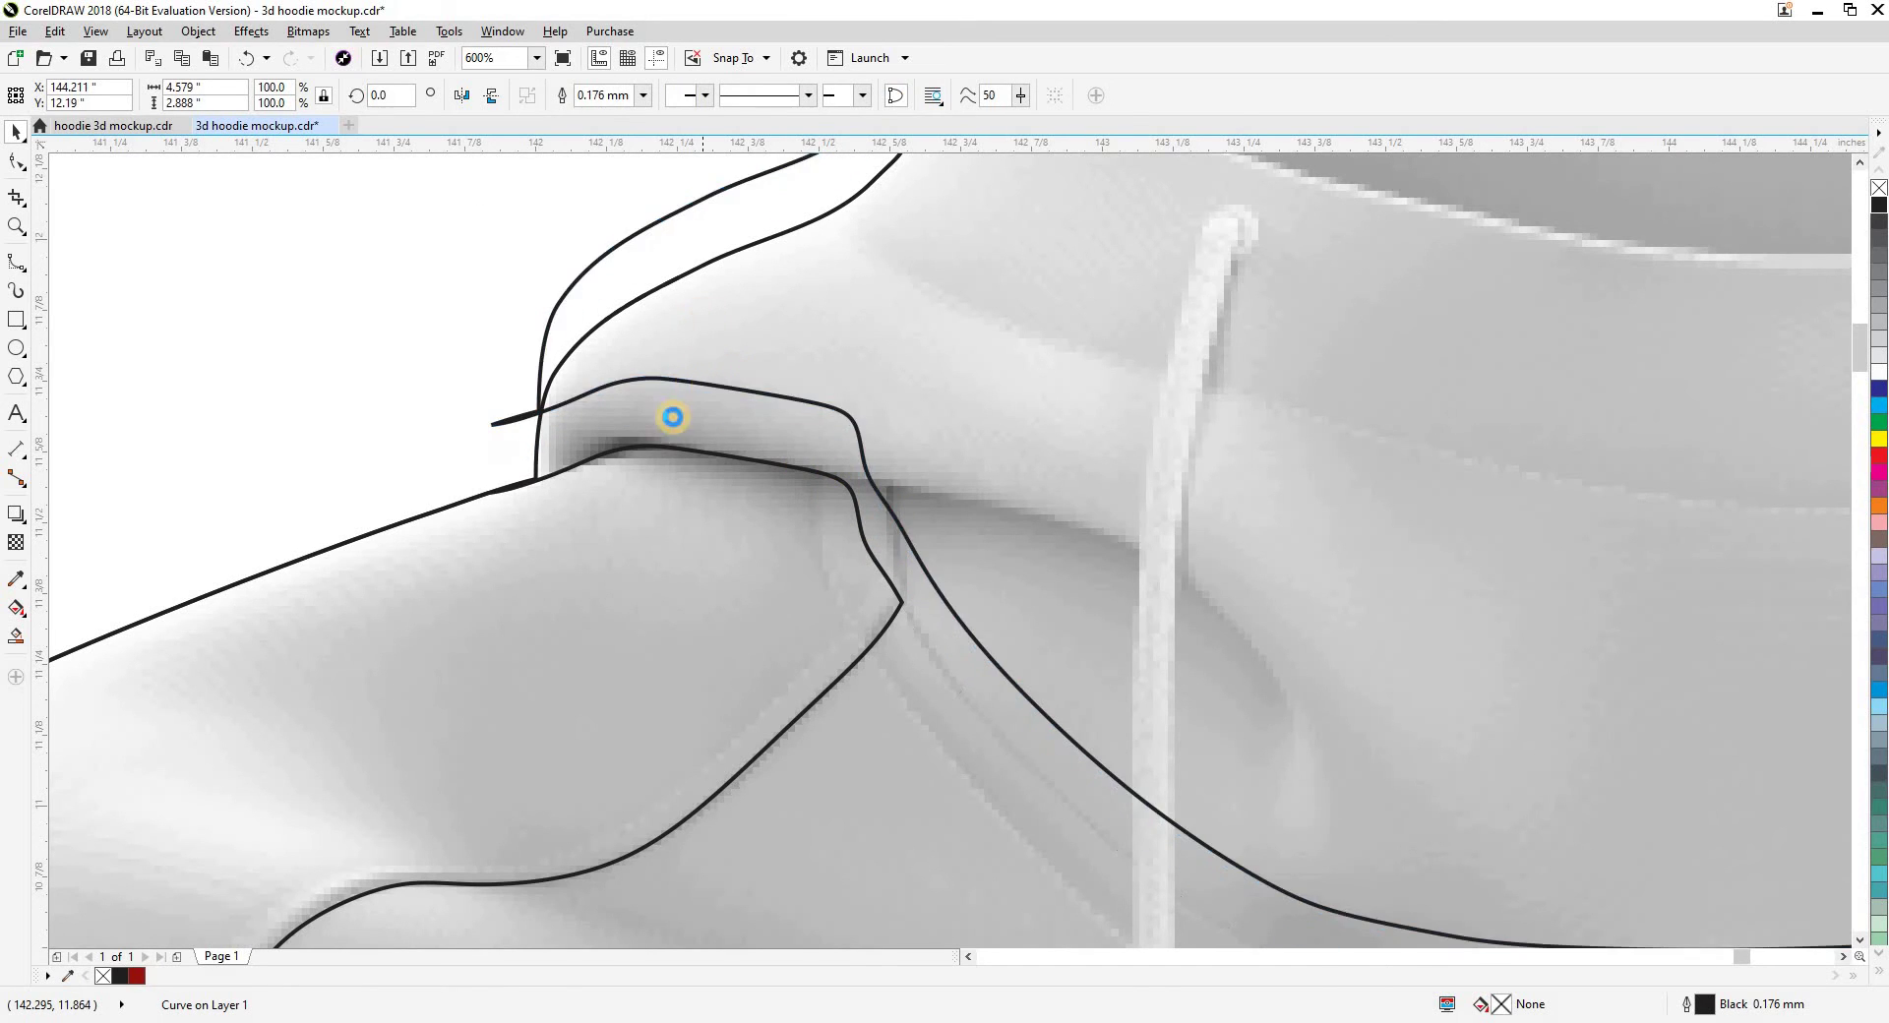
pyautogui.hotkey('ctrl', 'z')
pyautogui.hotkey('ctrl', 'shift', 'z')
pyautogui.hotkey('ctrl', 'shift', 'z')
pyautogui.hotkey('ctrl', 'shift', 'z')
pyautogui.hotkey('ctrl', 'shift', 'z')
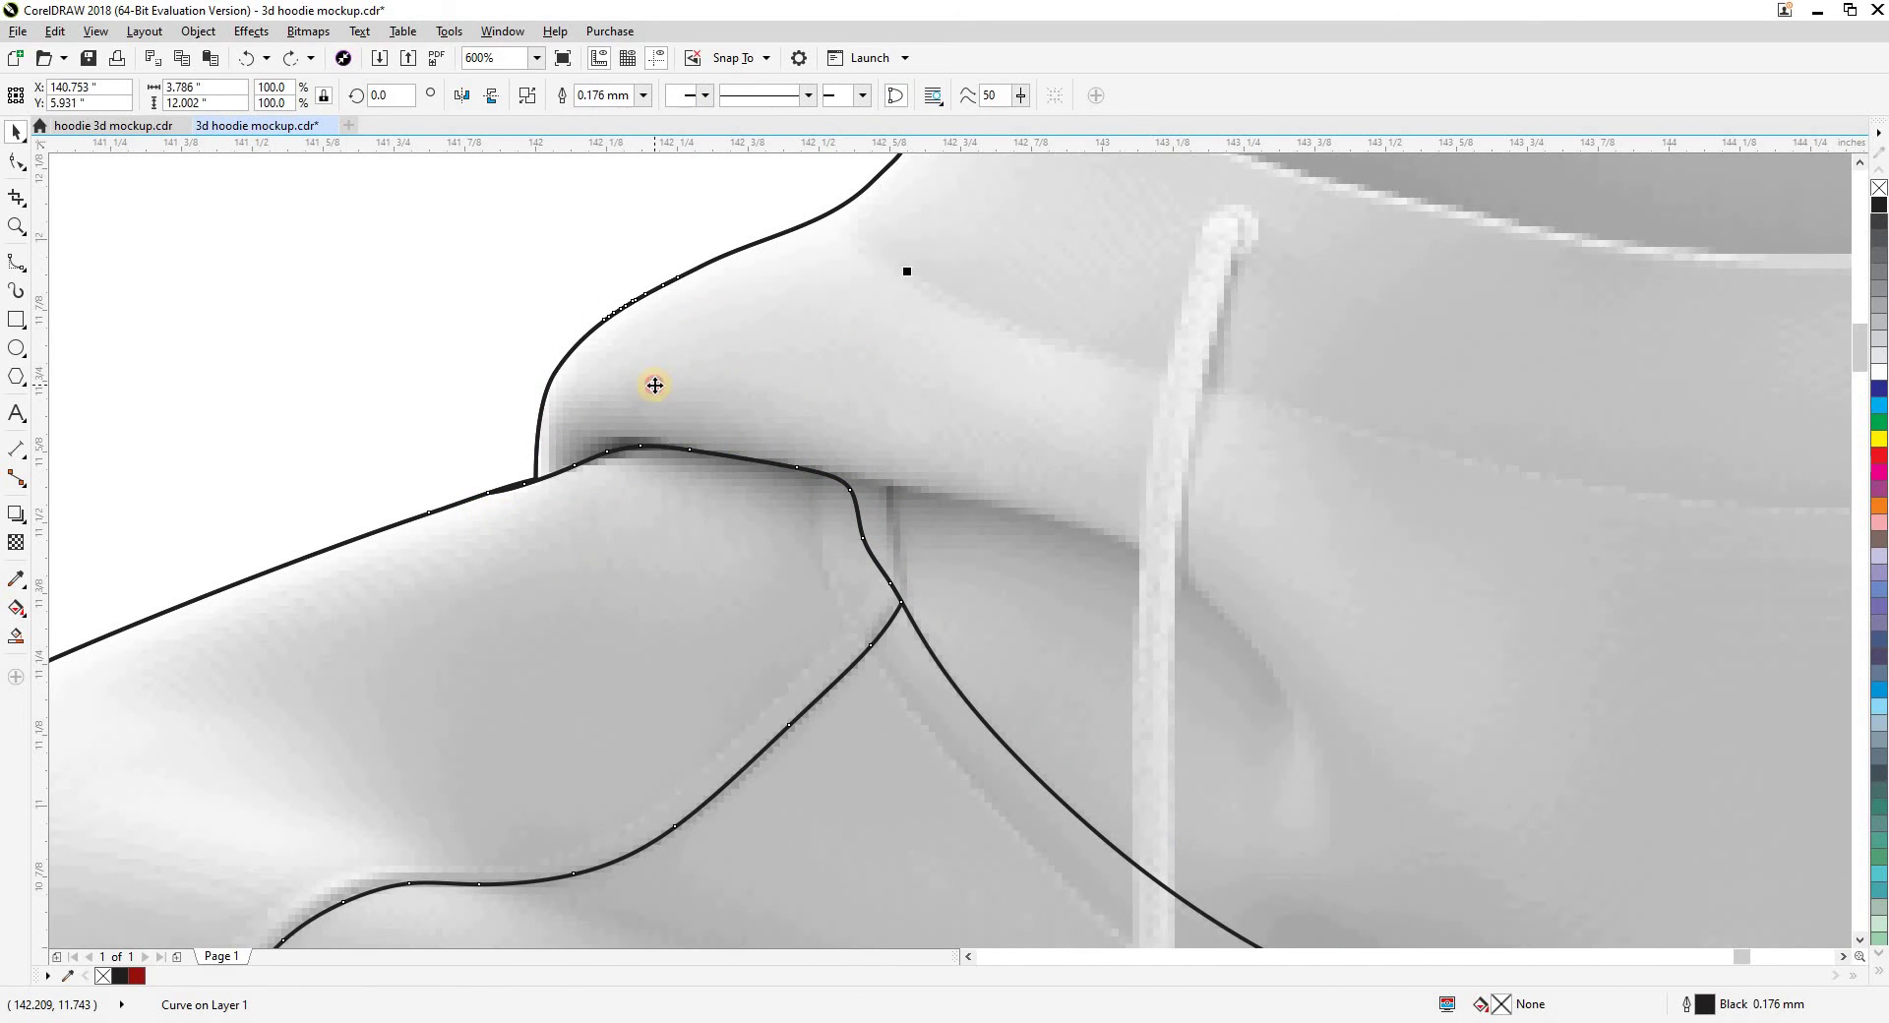
pyautogui.hotkey('ctrl', 'z')
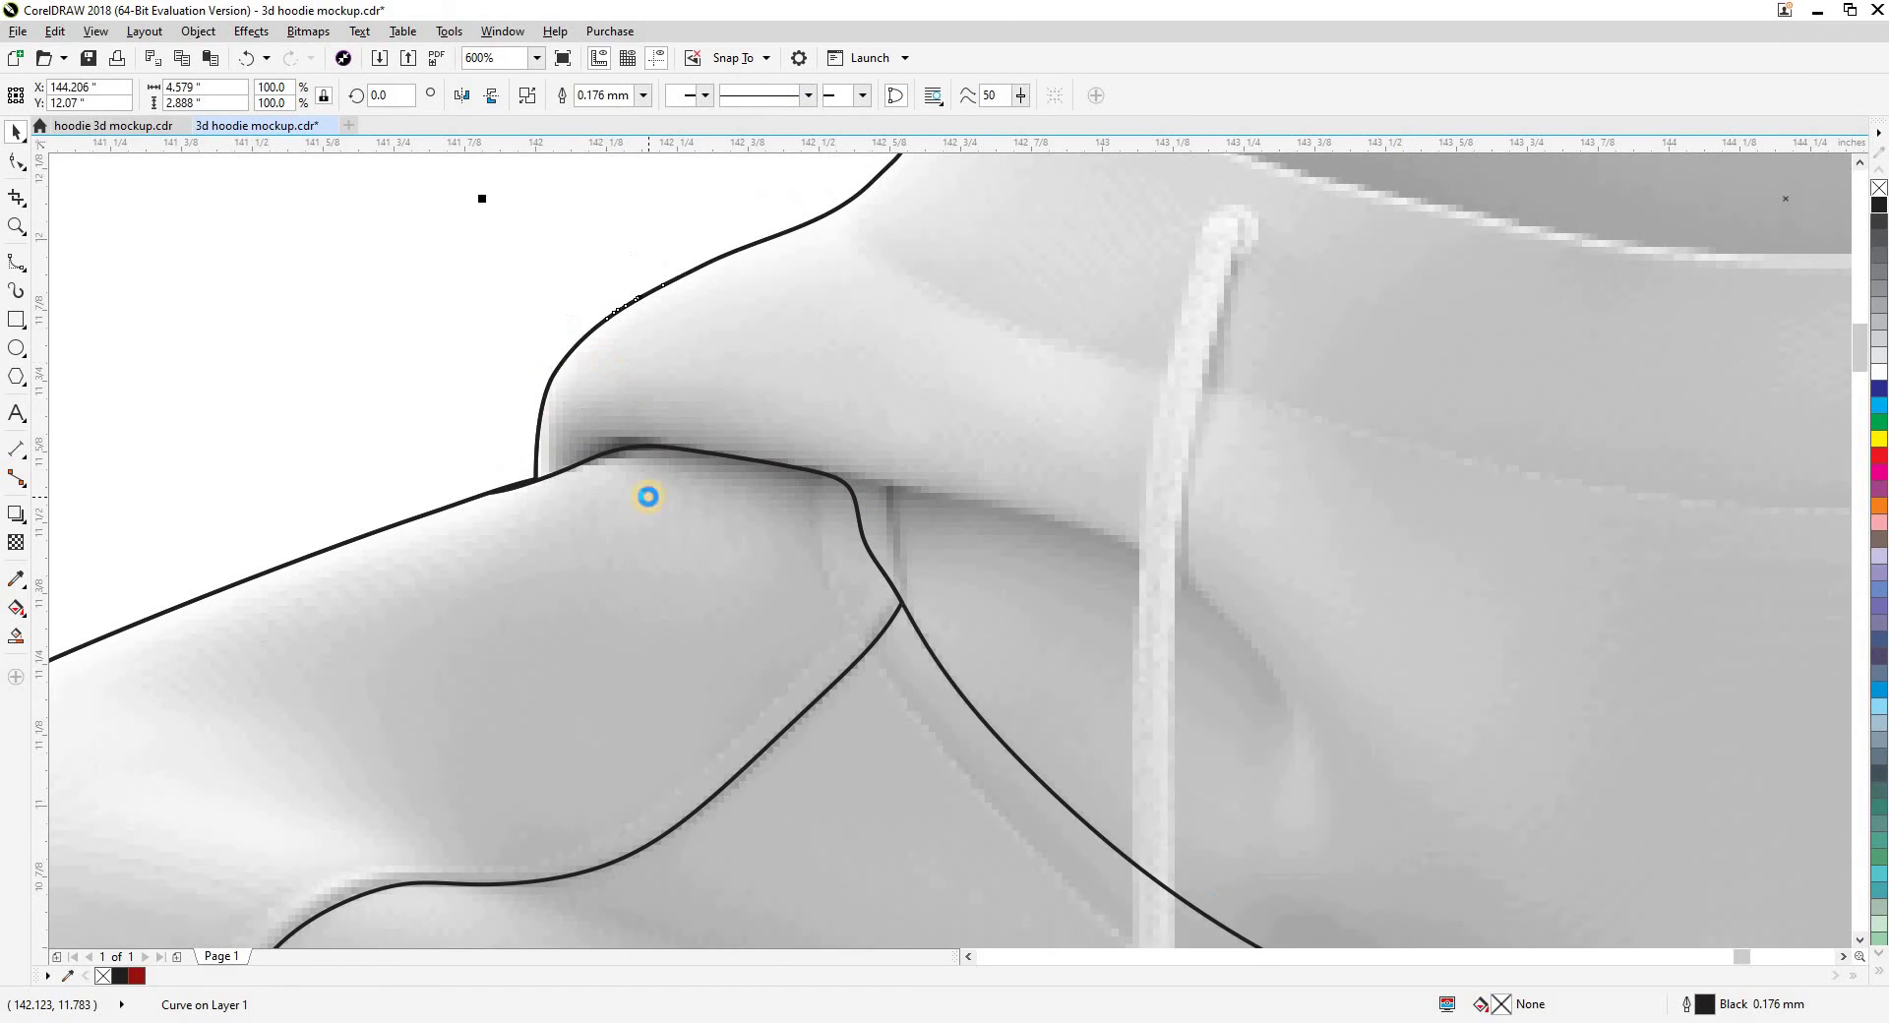
# Select the left sleeve part and examine closely where its edge meets the hood at the shoulder outline
pyautogui.scroll(-3, 629, 507)
pyautogui.click(605, 524)
pyautogui.click(609, 500)
pyautogui.scroll(1, 615, 498)
pyautogui.scroll(5, 626, 502)
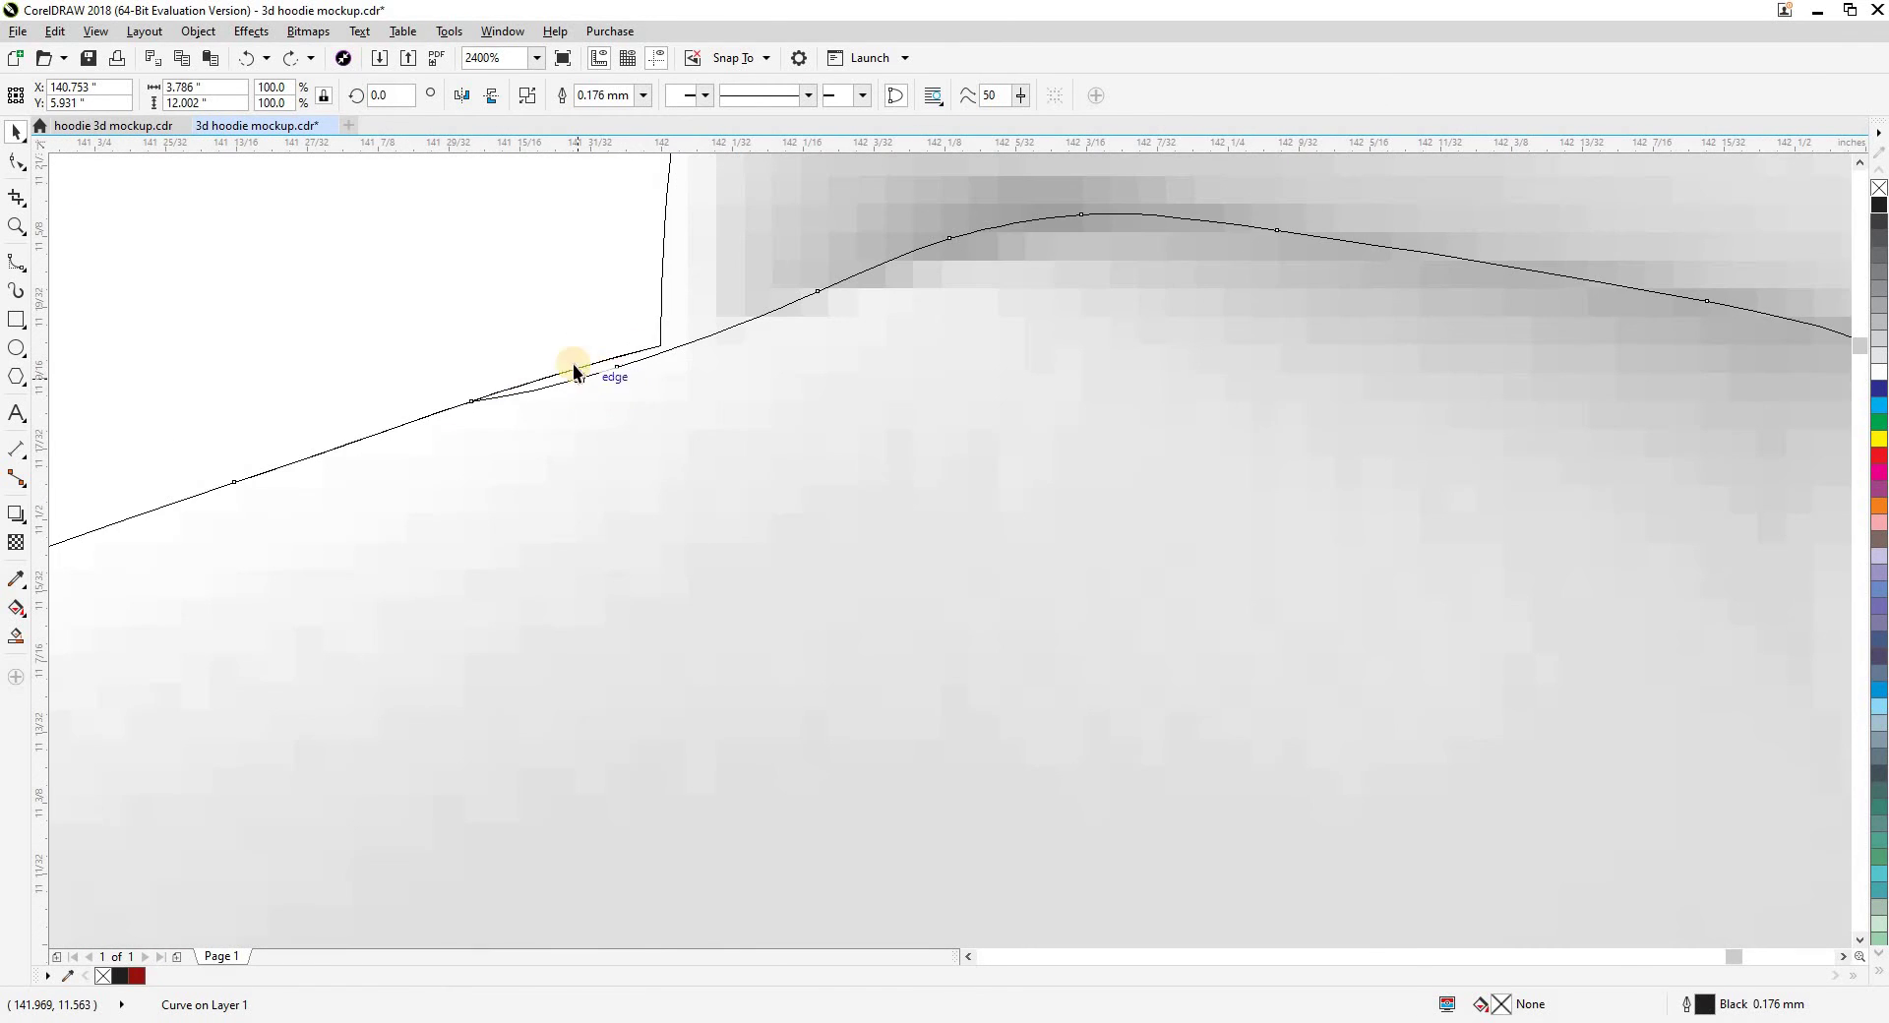
pyautogui.scroll(-3, 657, 464)
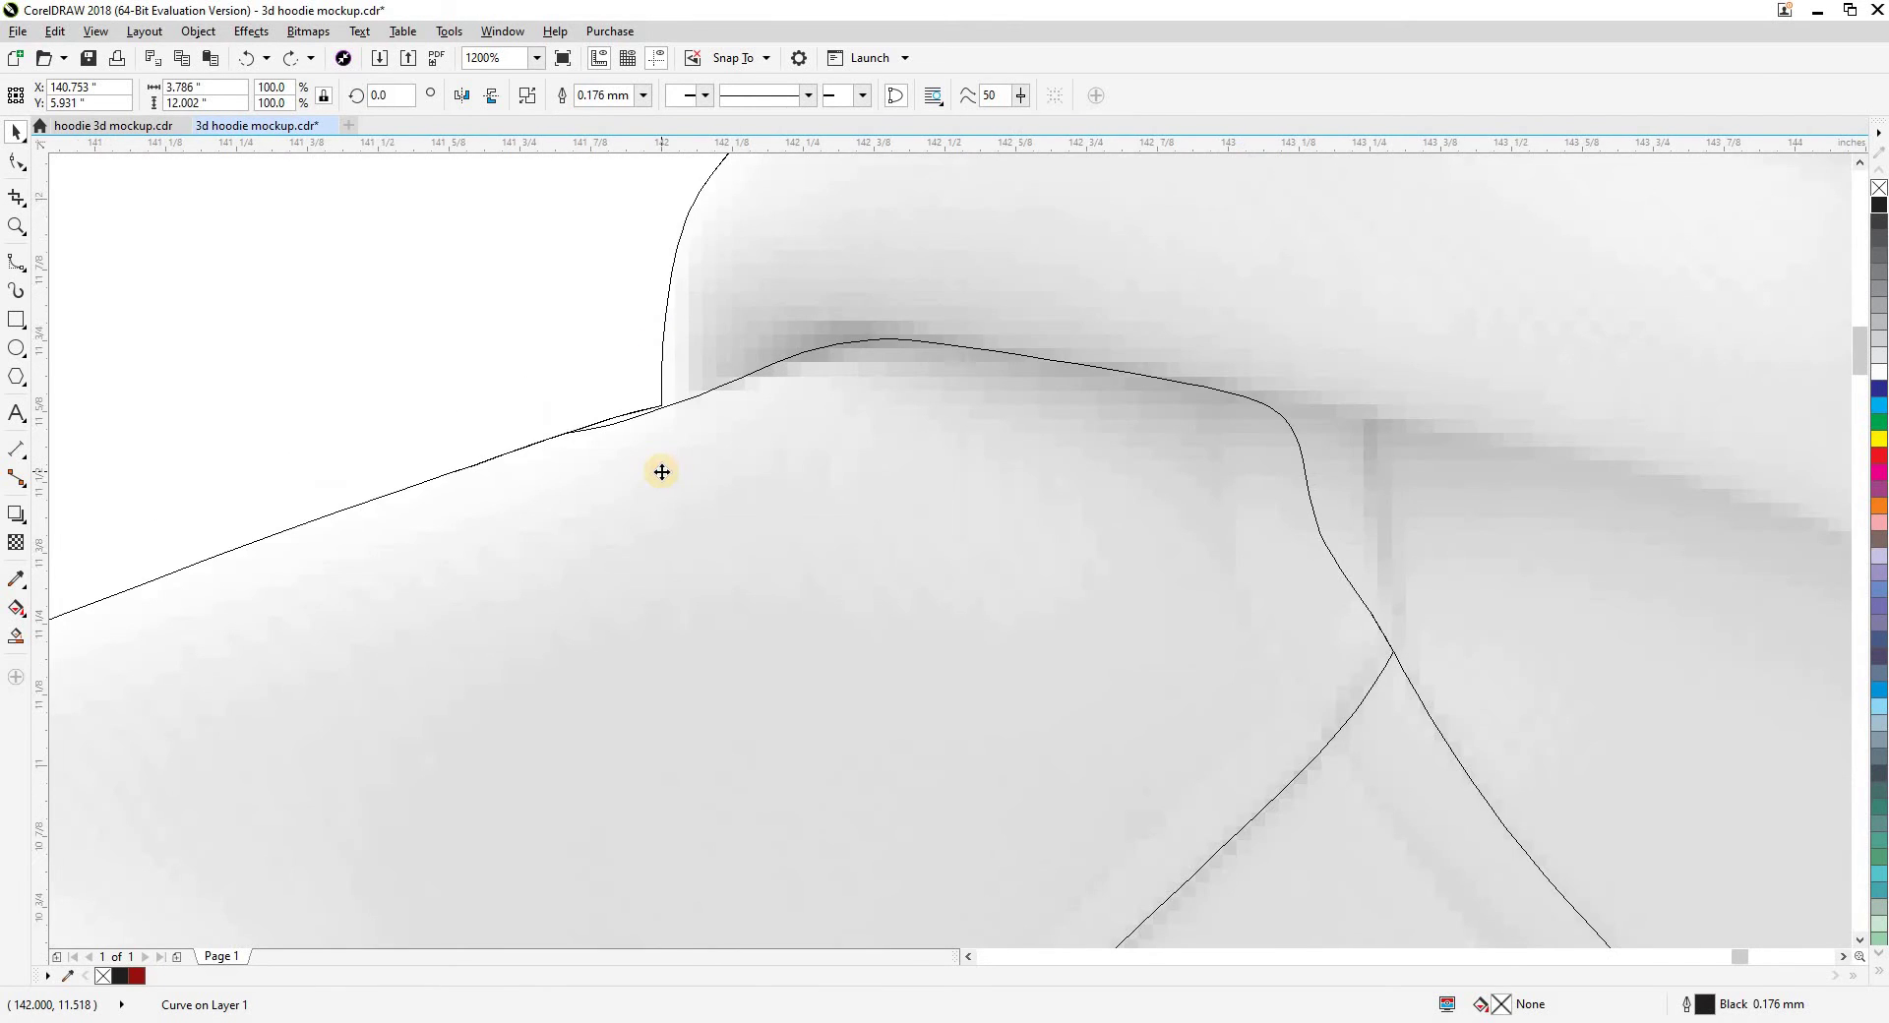
# Reshape the left sleeve part's upper edge by moving its node just outside the hood at the shoulder outline
pyautogui.scroll(-1, 657, 468)
pyautogui.scroll(1, 660, 469)
pyautogui.scroll(2, 662, 472)
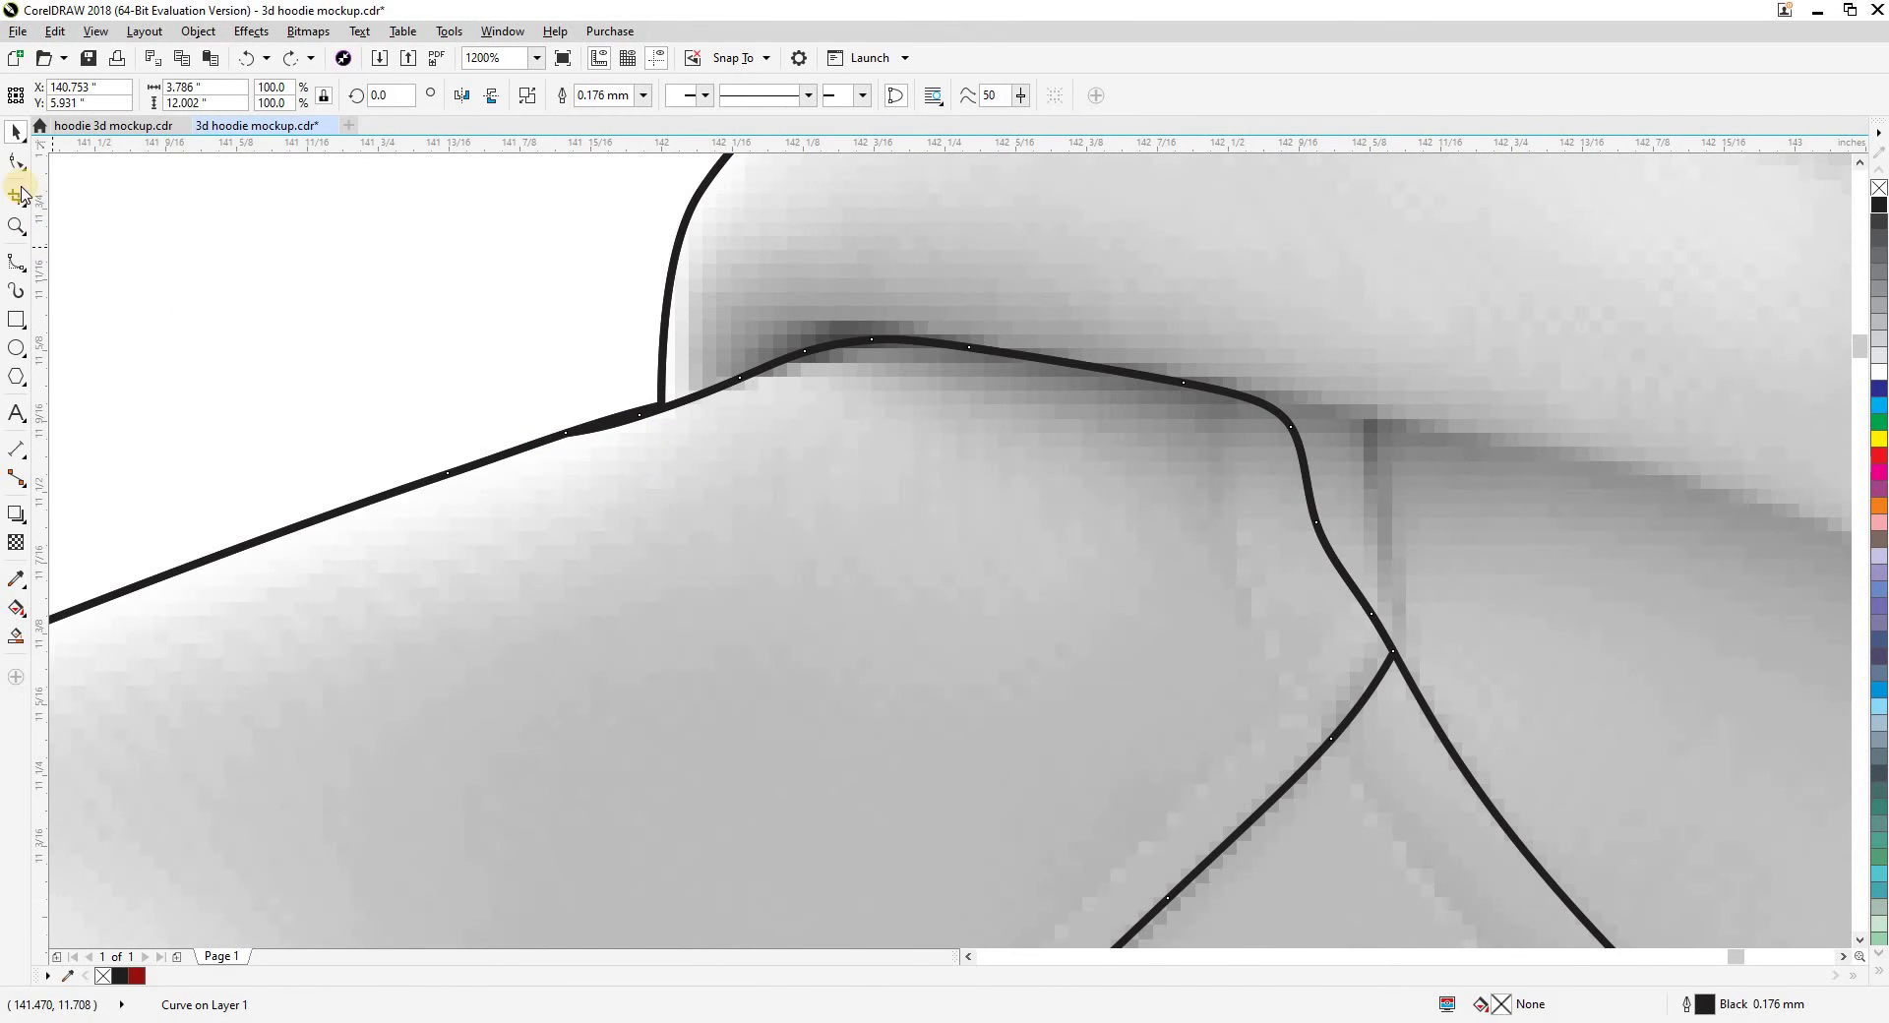
pyautogui.click(18, 169)
pyautogui.scroll(1, 624, 434)
pyautogui.moveTo(653, 395); pyautogui.dragTo(565, 413)
pyautogui.click(510, 429)
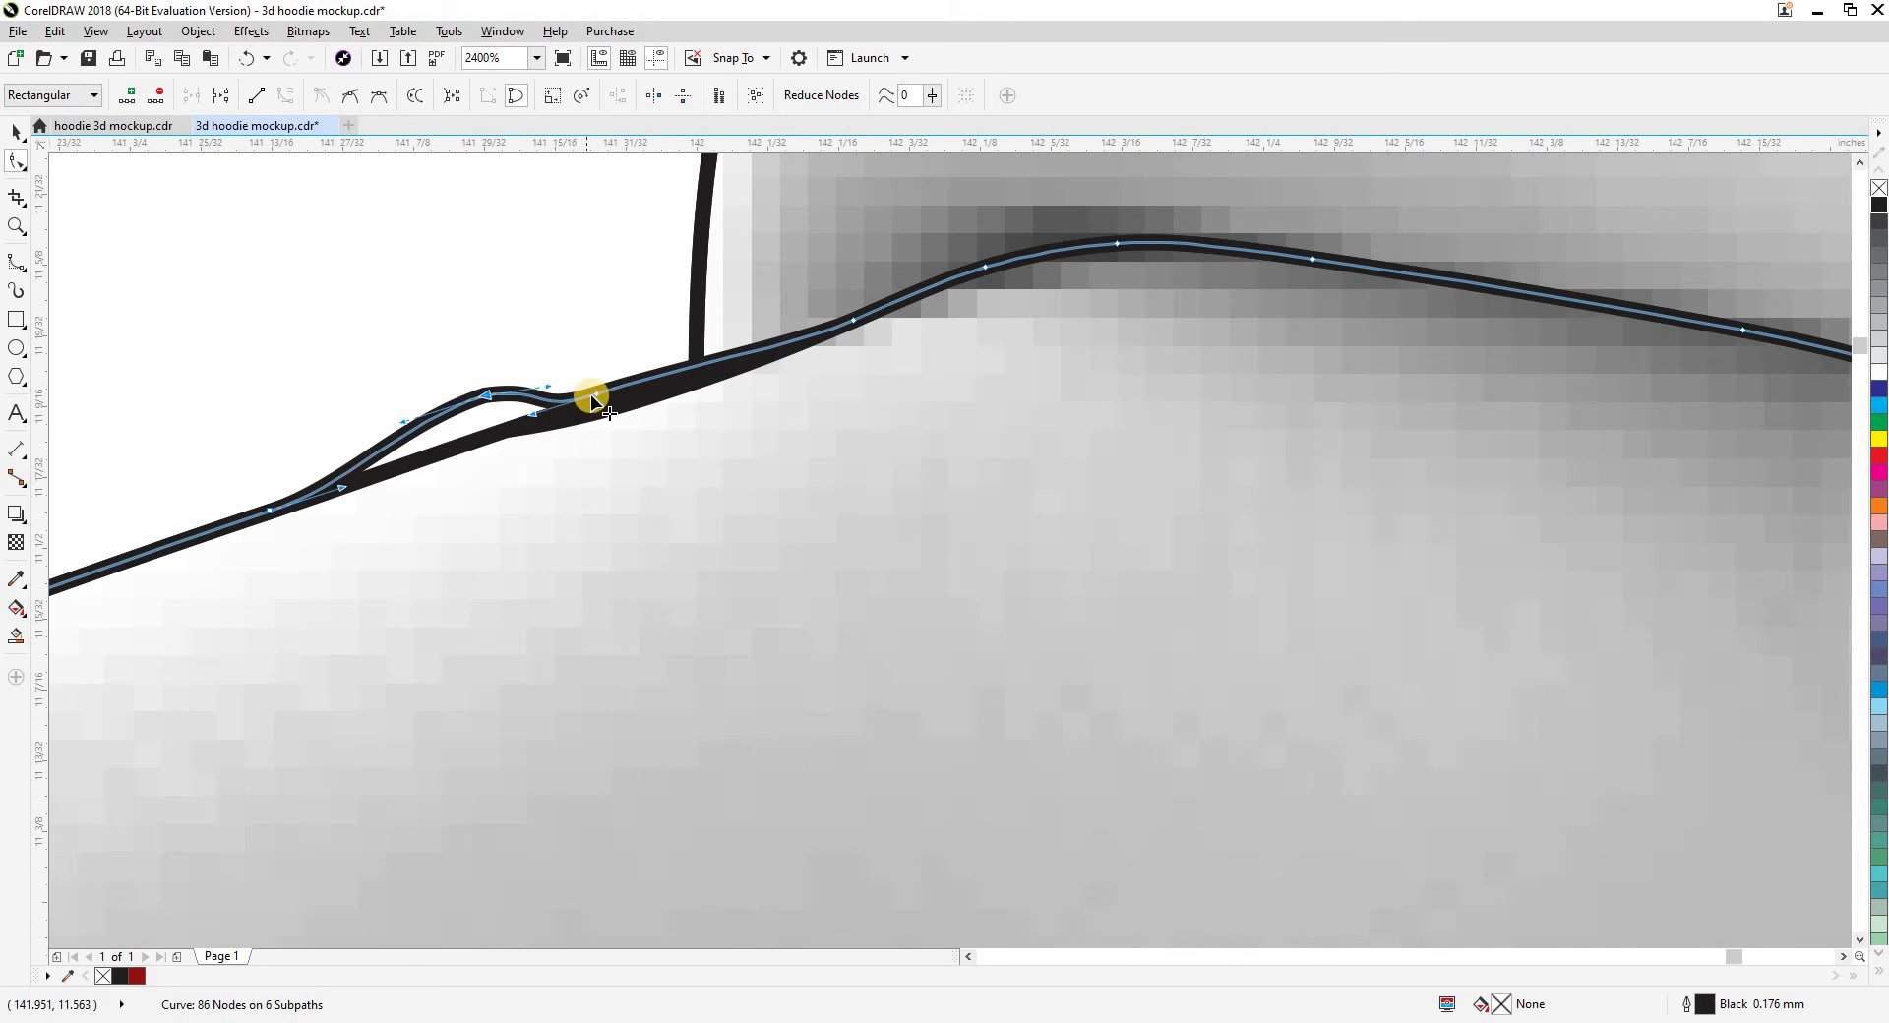
# Select the left sleeve and hood parts together at the shoulder, and undo the last change
pyautogui.press('space')
pyautogui.scroll(1, 735, 384)
pyautogui.scroll(-3, 693, 480)
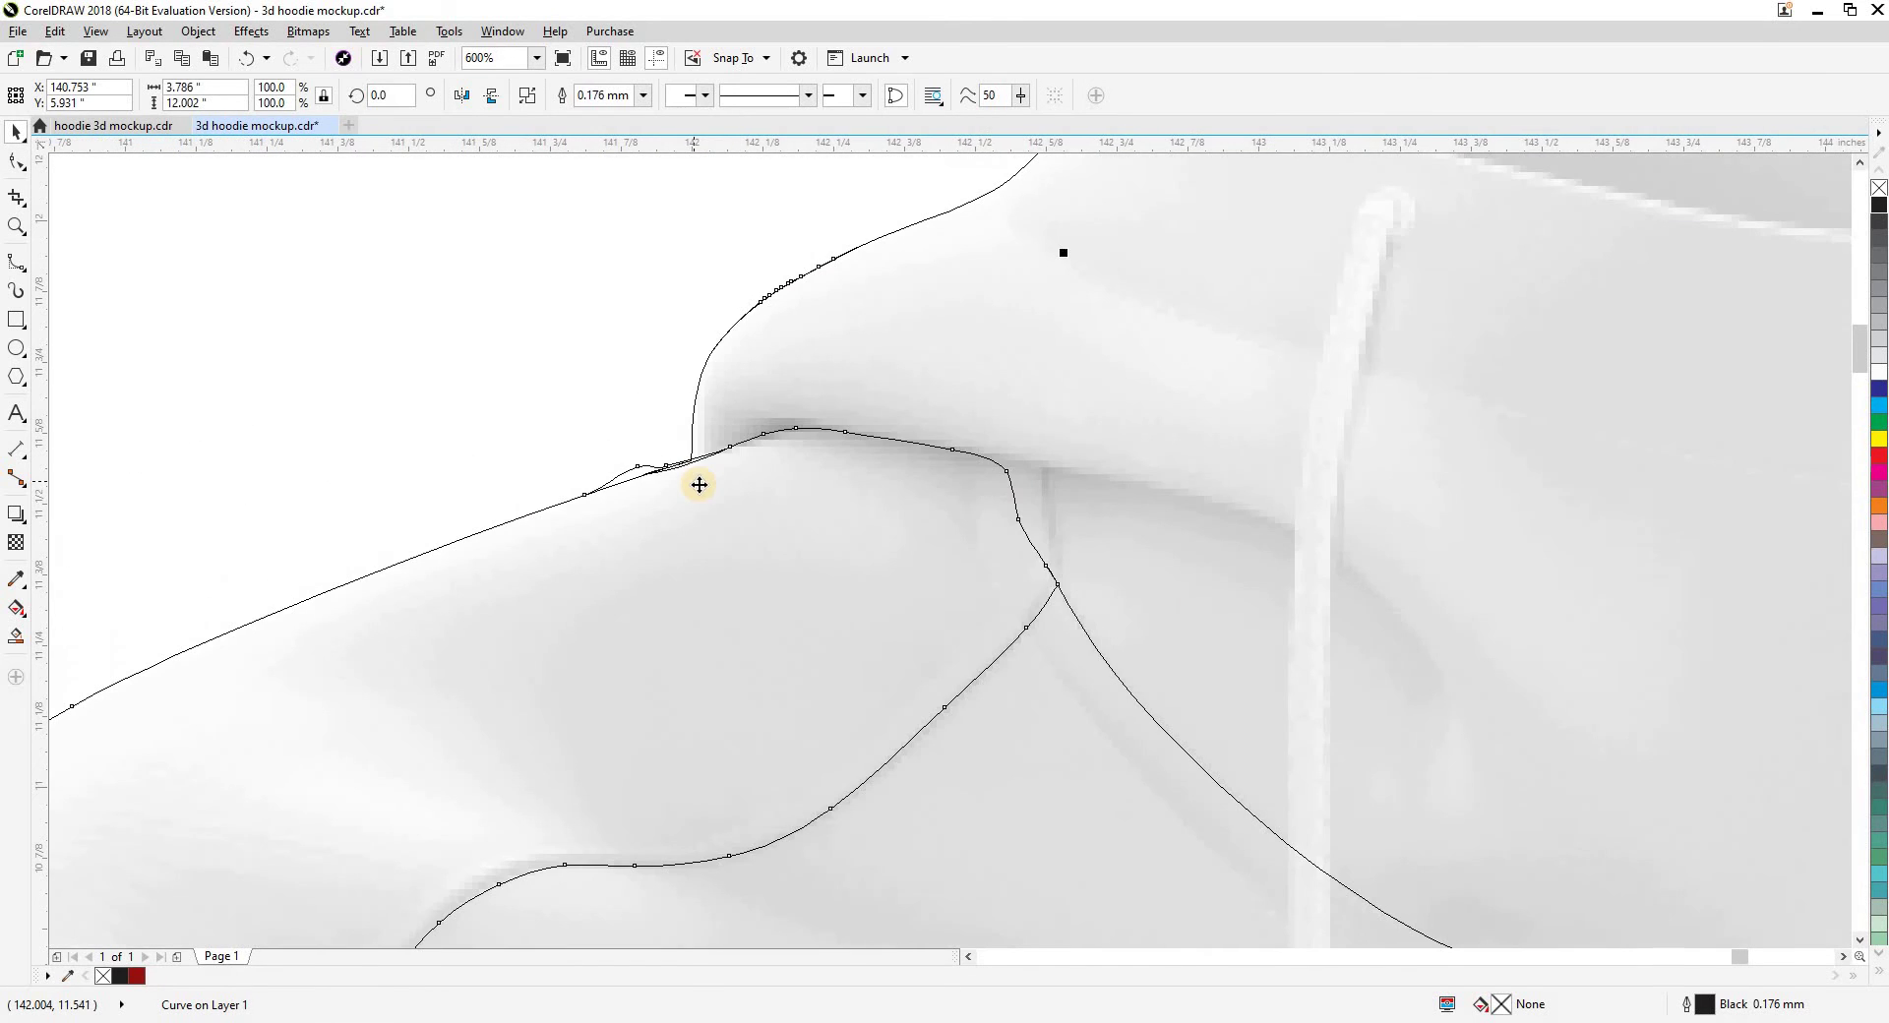
pyautogui.scroll(-1, 722, 403)
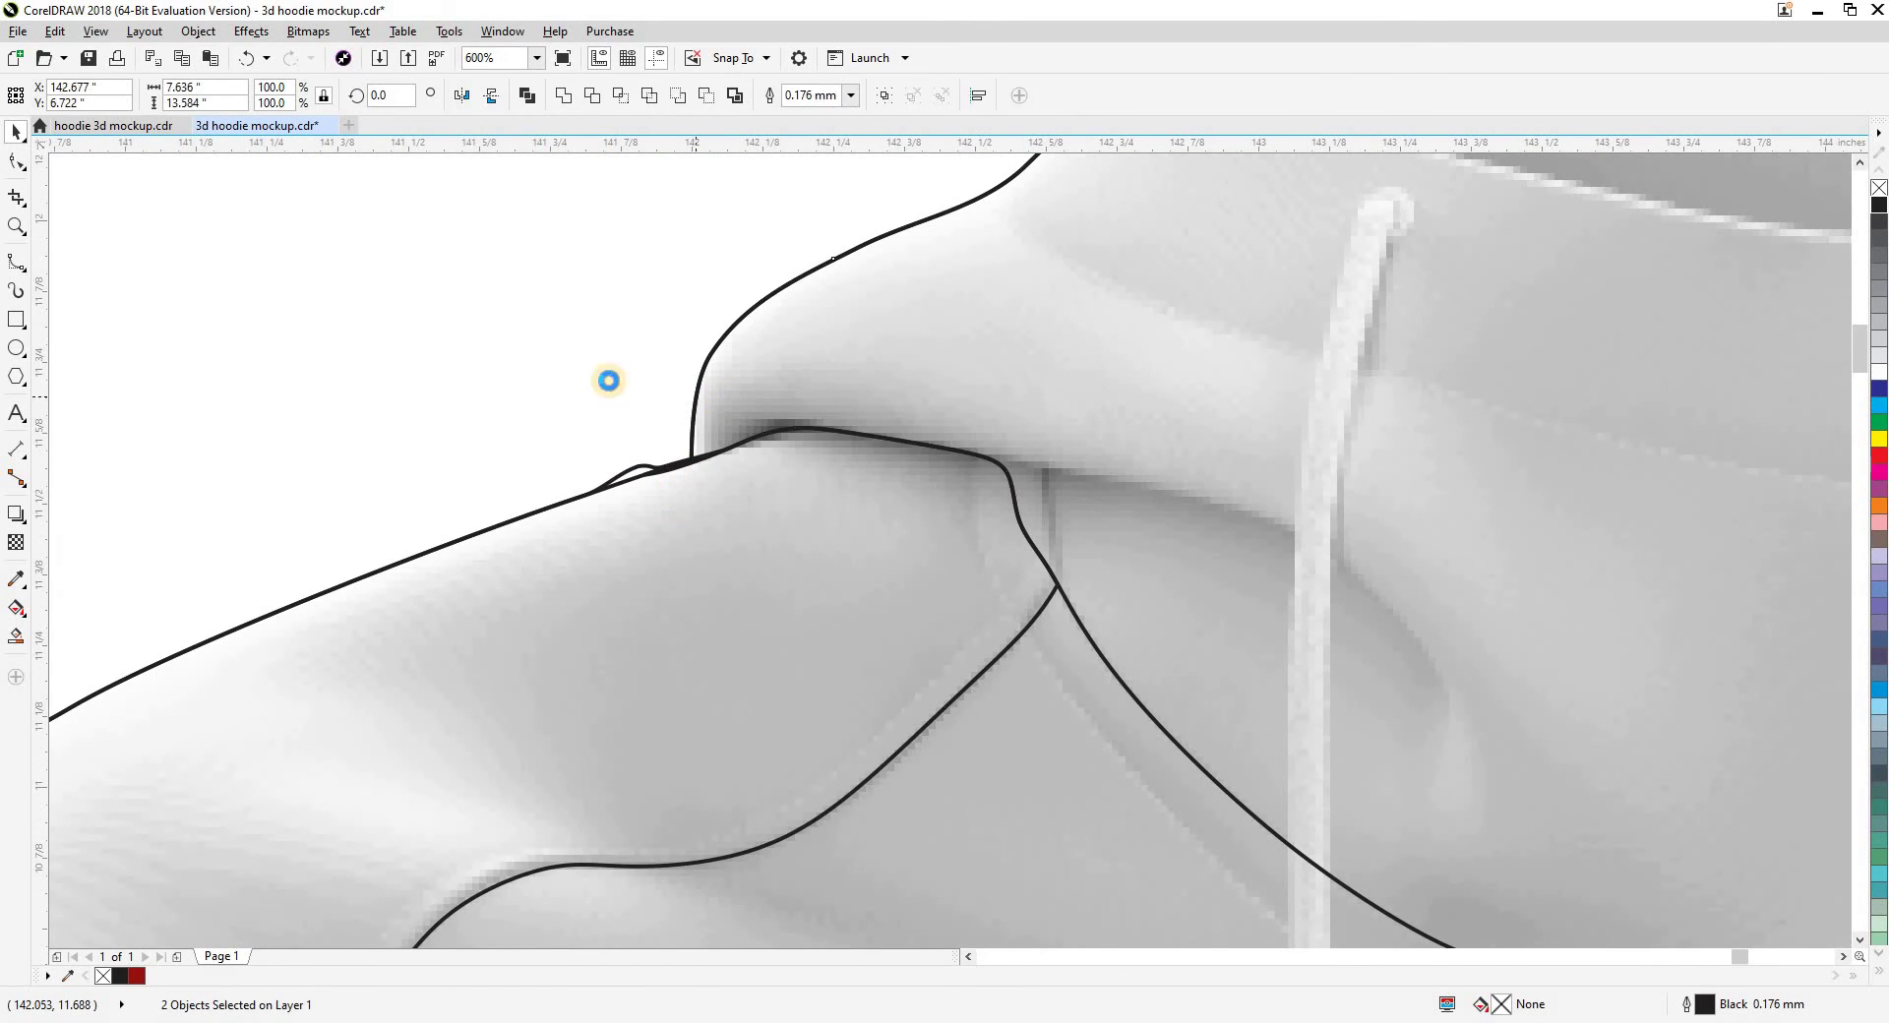
pyautogui.click(685, 378)
pyautogui.scroll(-1, 652, 382)
pyautogui.hotkey('ctrl', 'z')
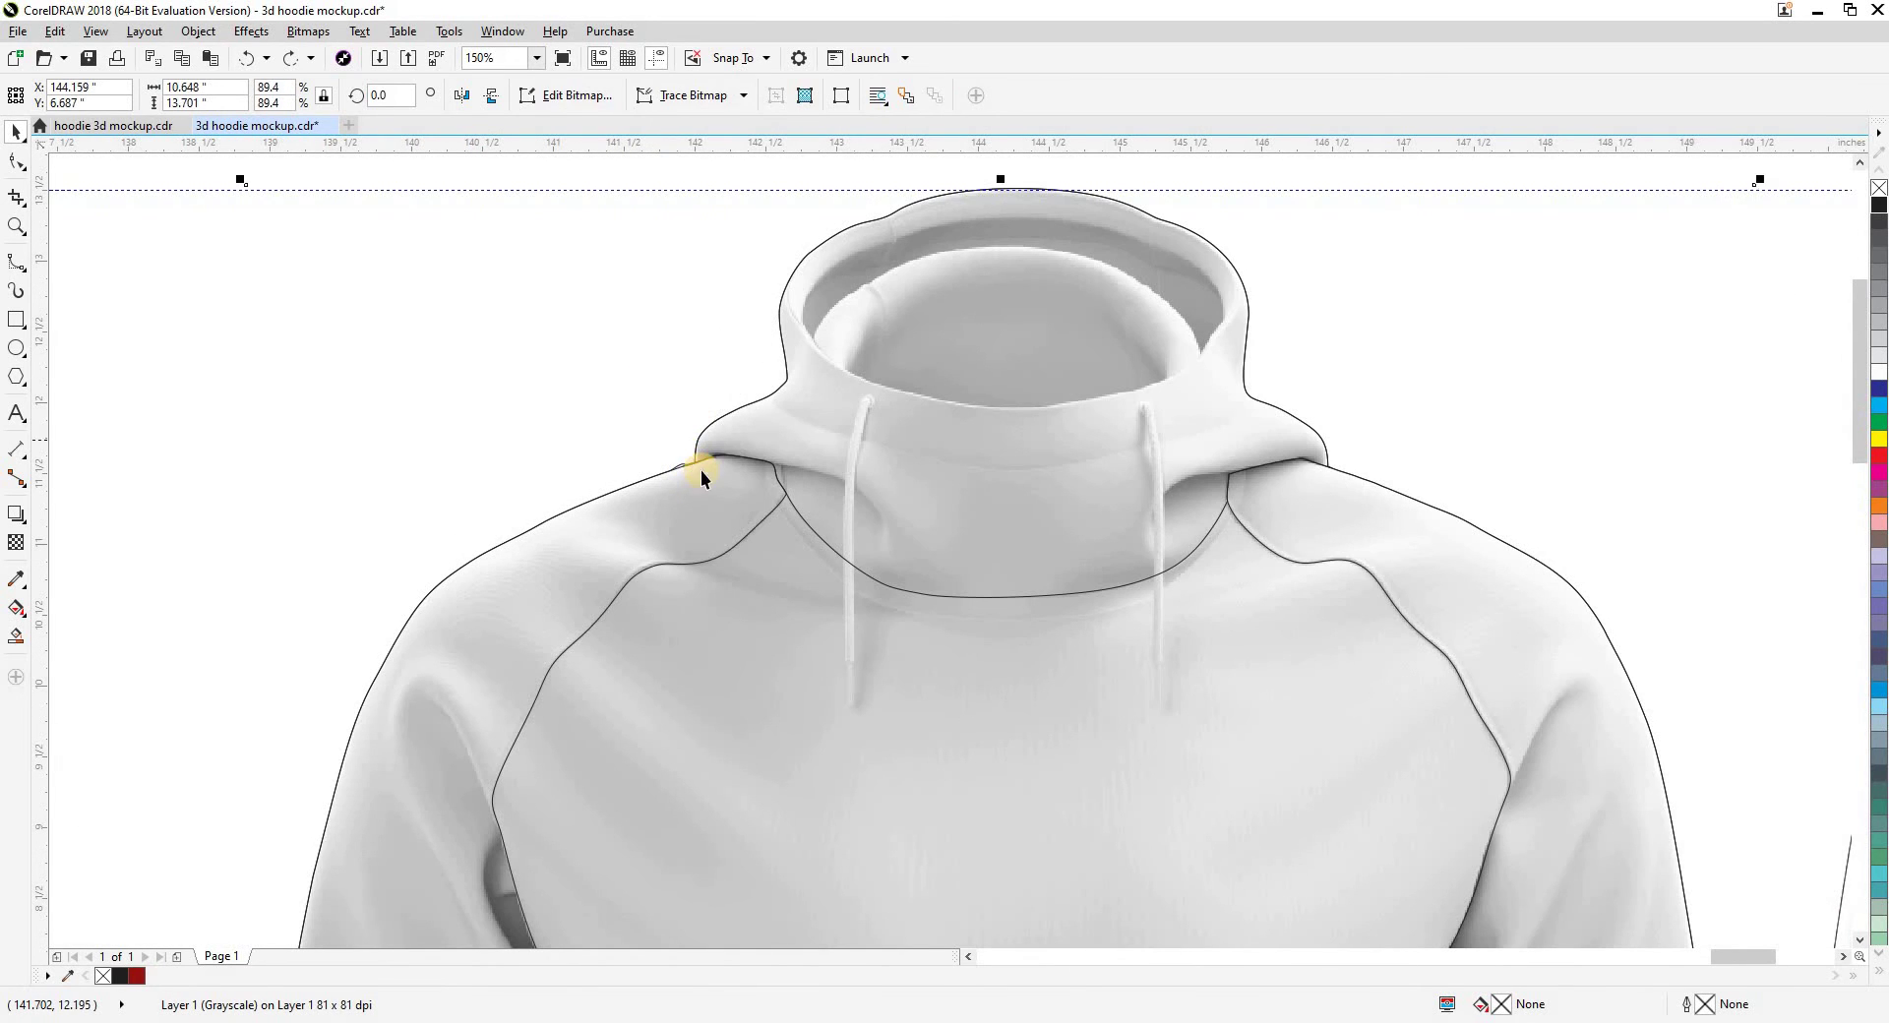
# Try moving the left sleeve part away from the hood to check its outline, and undo the move
pyautogui.scroll(1, 703, 474)
pyautogui.click(755, 501)
pyautogui.keyDown('shift'); pyautogui.click(919, 447); pyautogui.keyUp('shift')
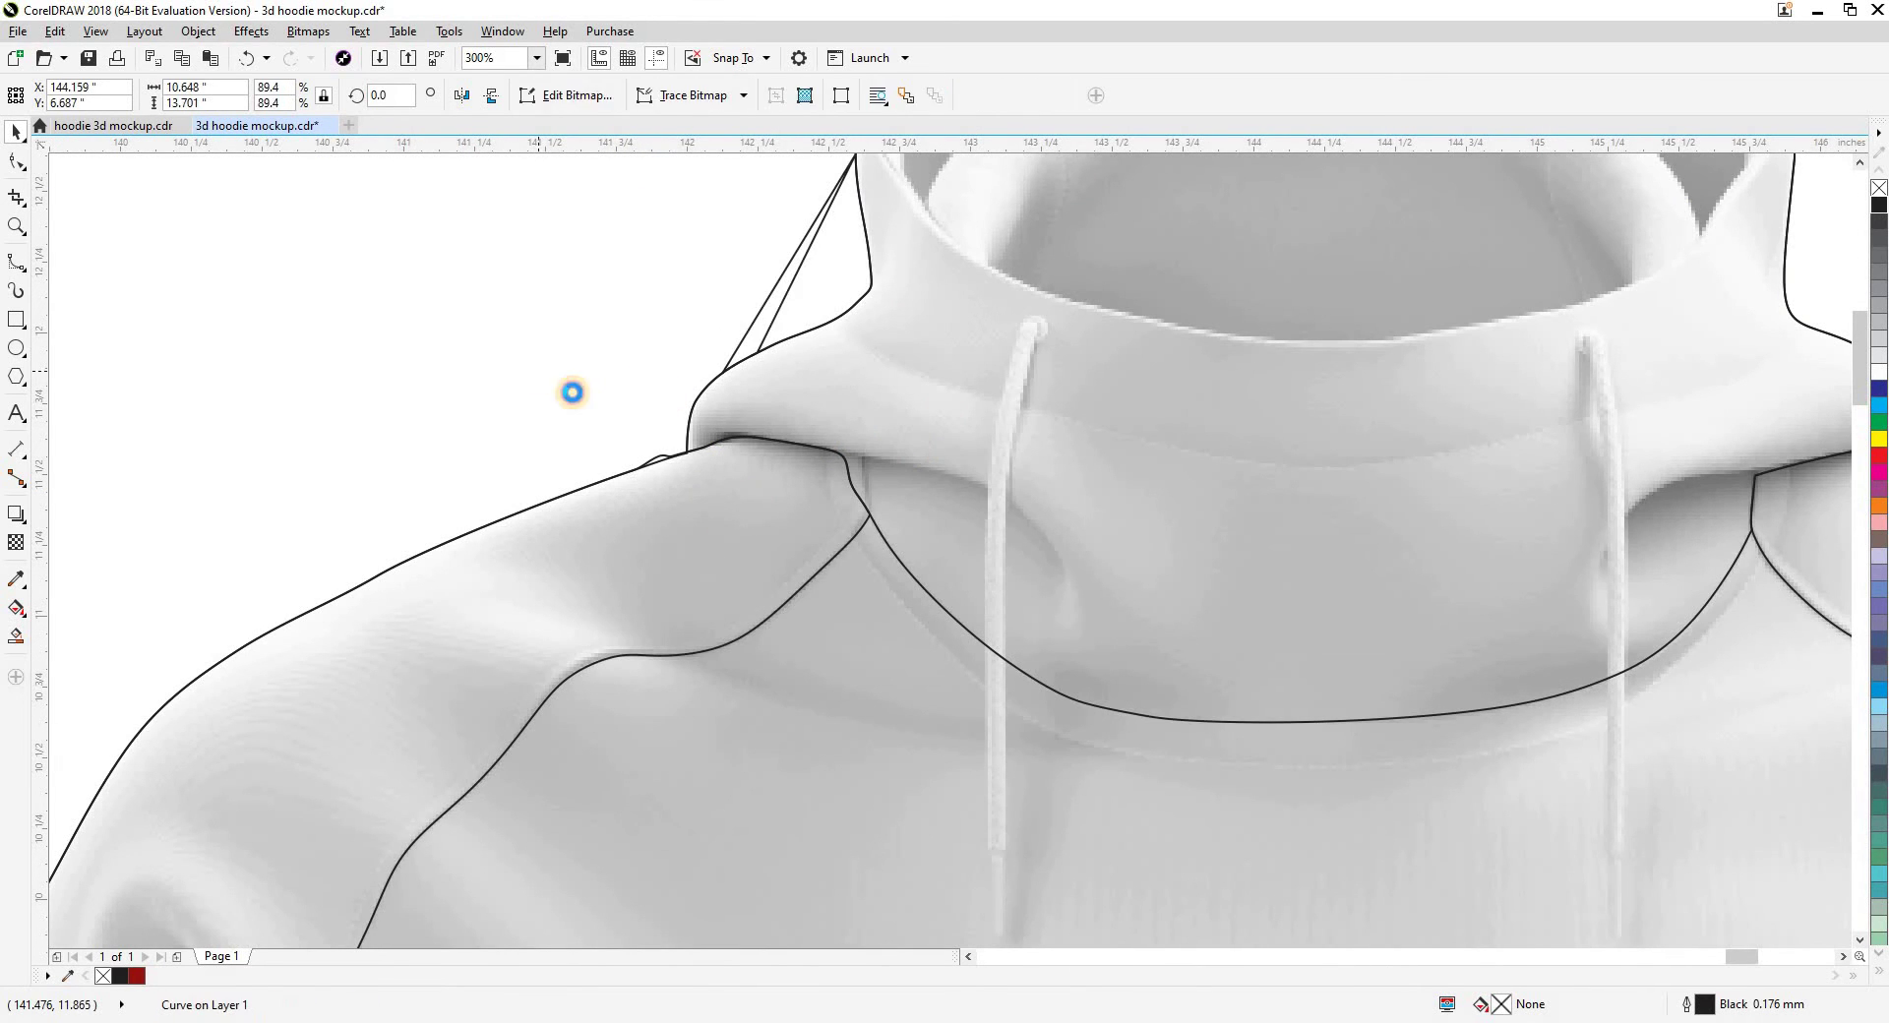
pyautogui.moveTo(689, 523); pyautogui.dragTo(338, 405)
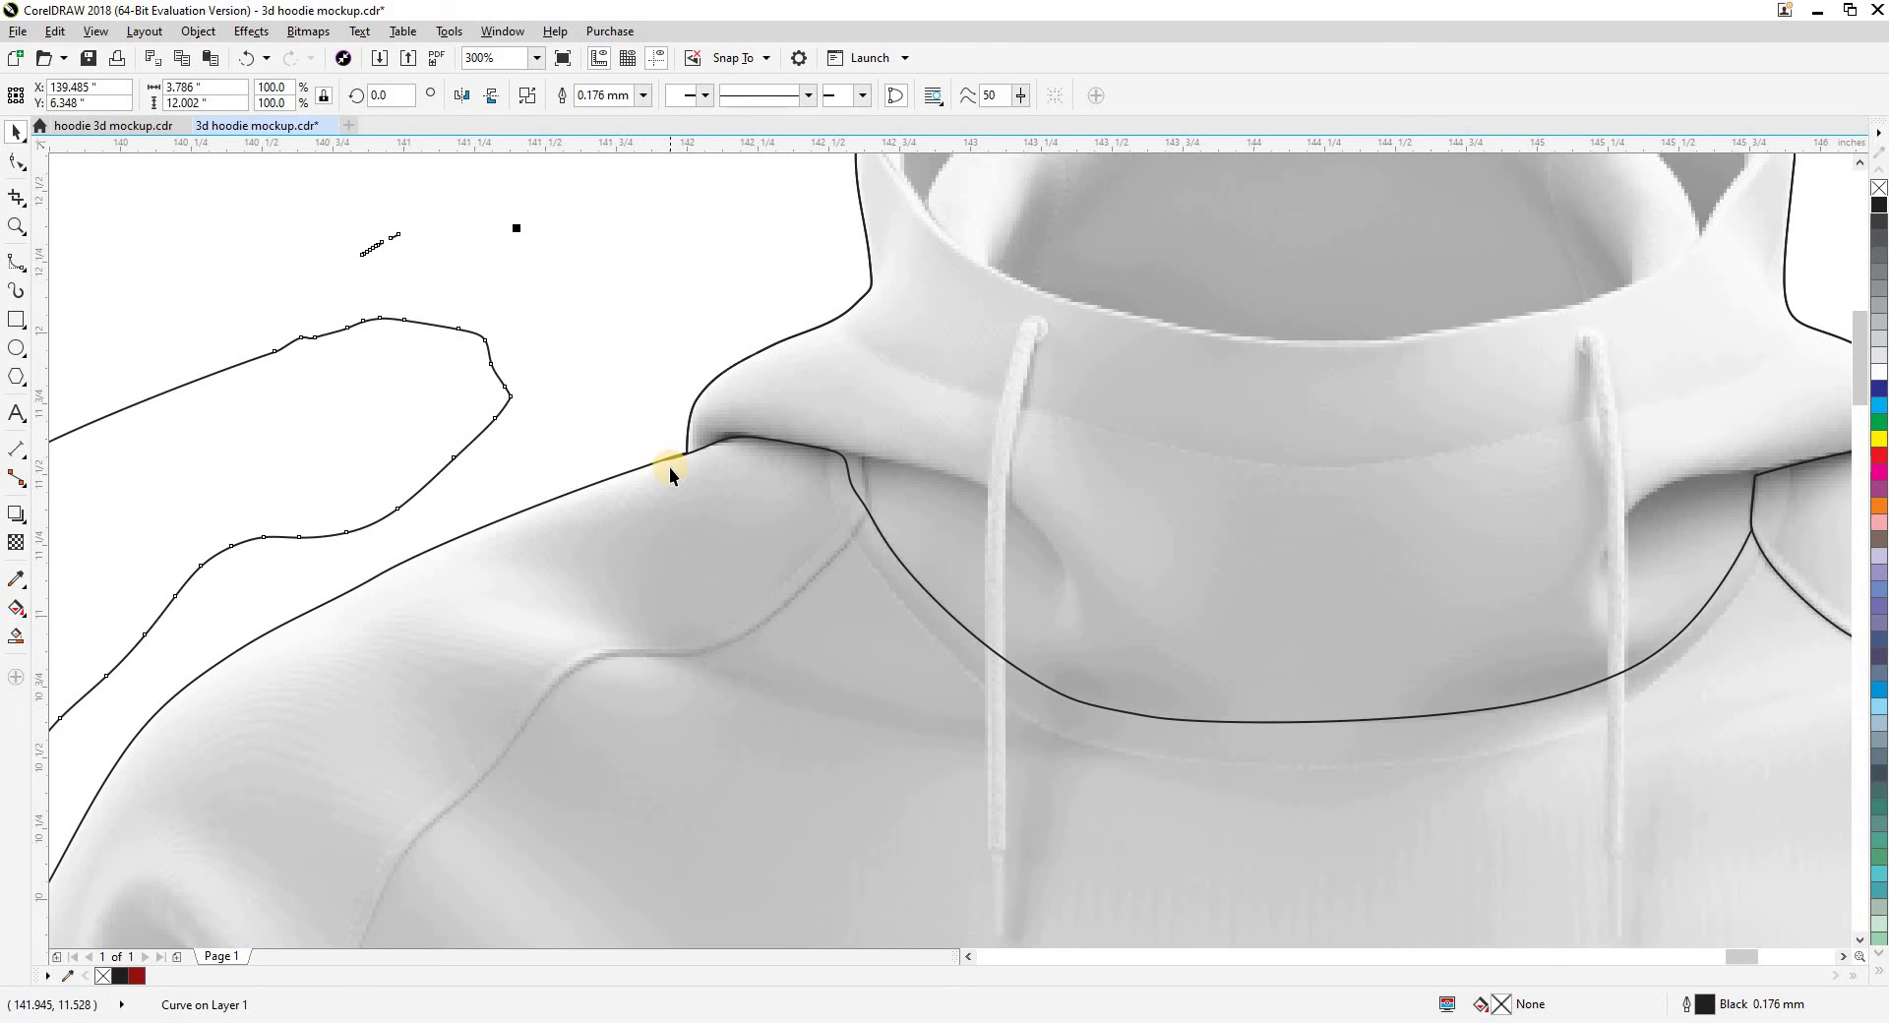
pyautogui.hotkey('ctrl', 'z')
# Delete the left sleeve part's stray nodes lying on the hood outline above the shoulder
pyautogui.click(17, 164)
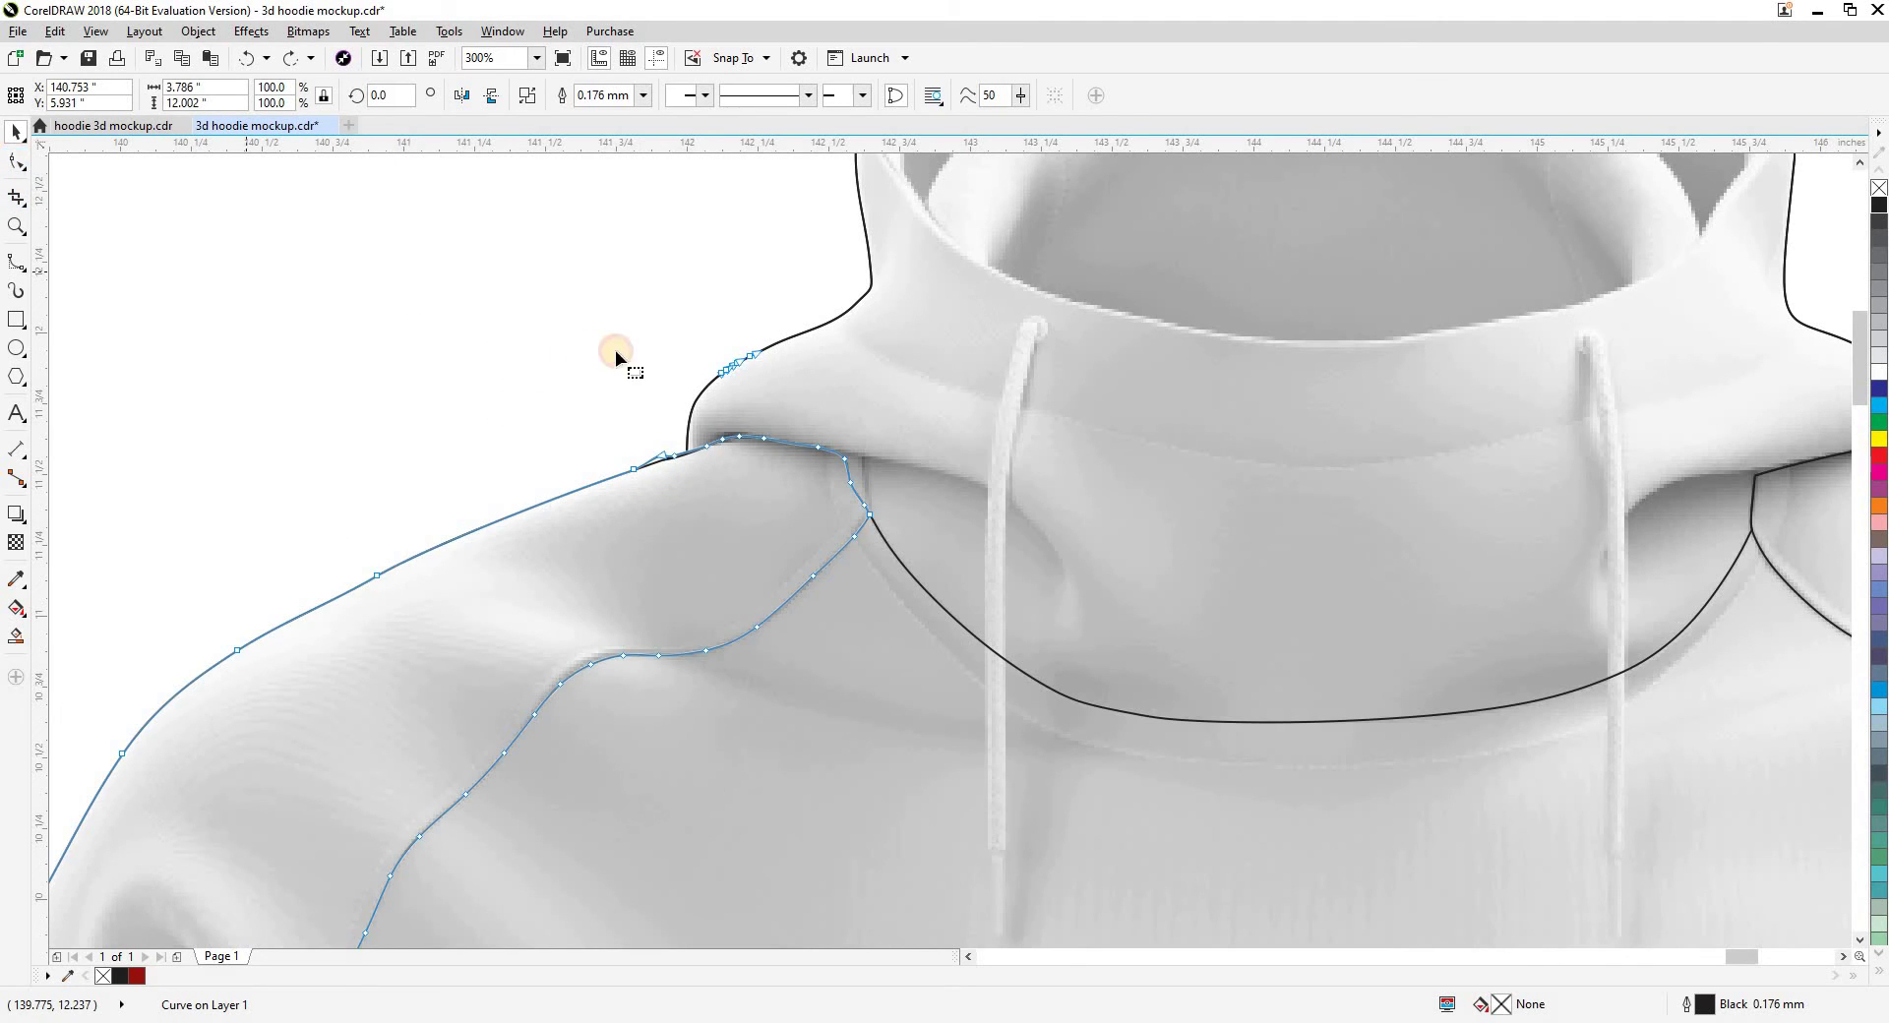
pyautogui.click(746, 369)
pyautogui.moveTo(784, 393); pyautogui.dragTo(784, 402)
pyautogui.press('Delete')
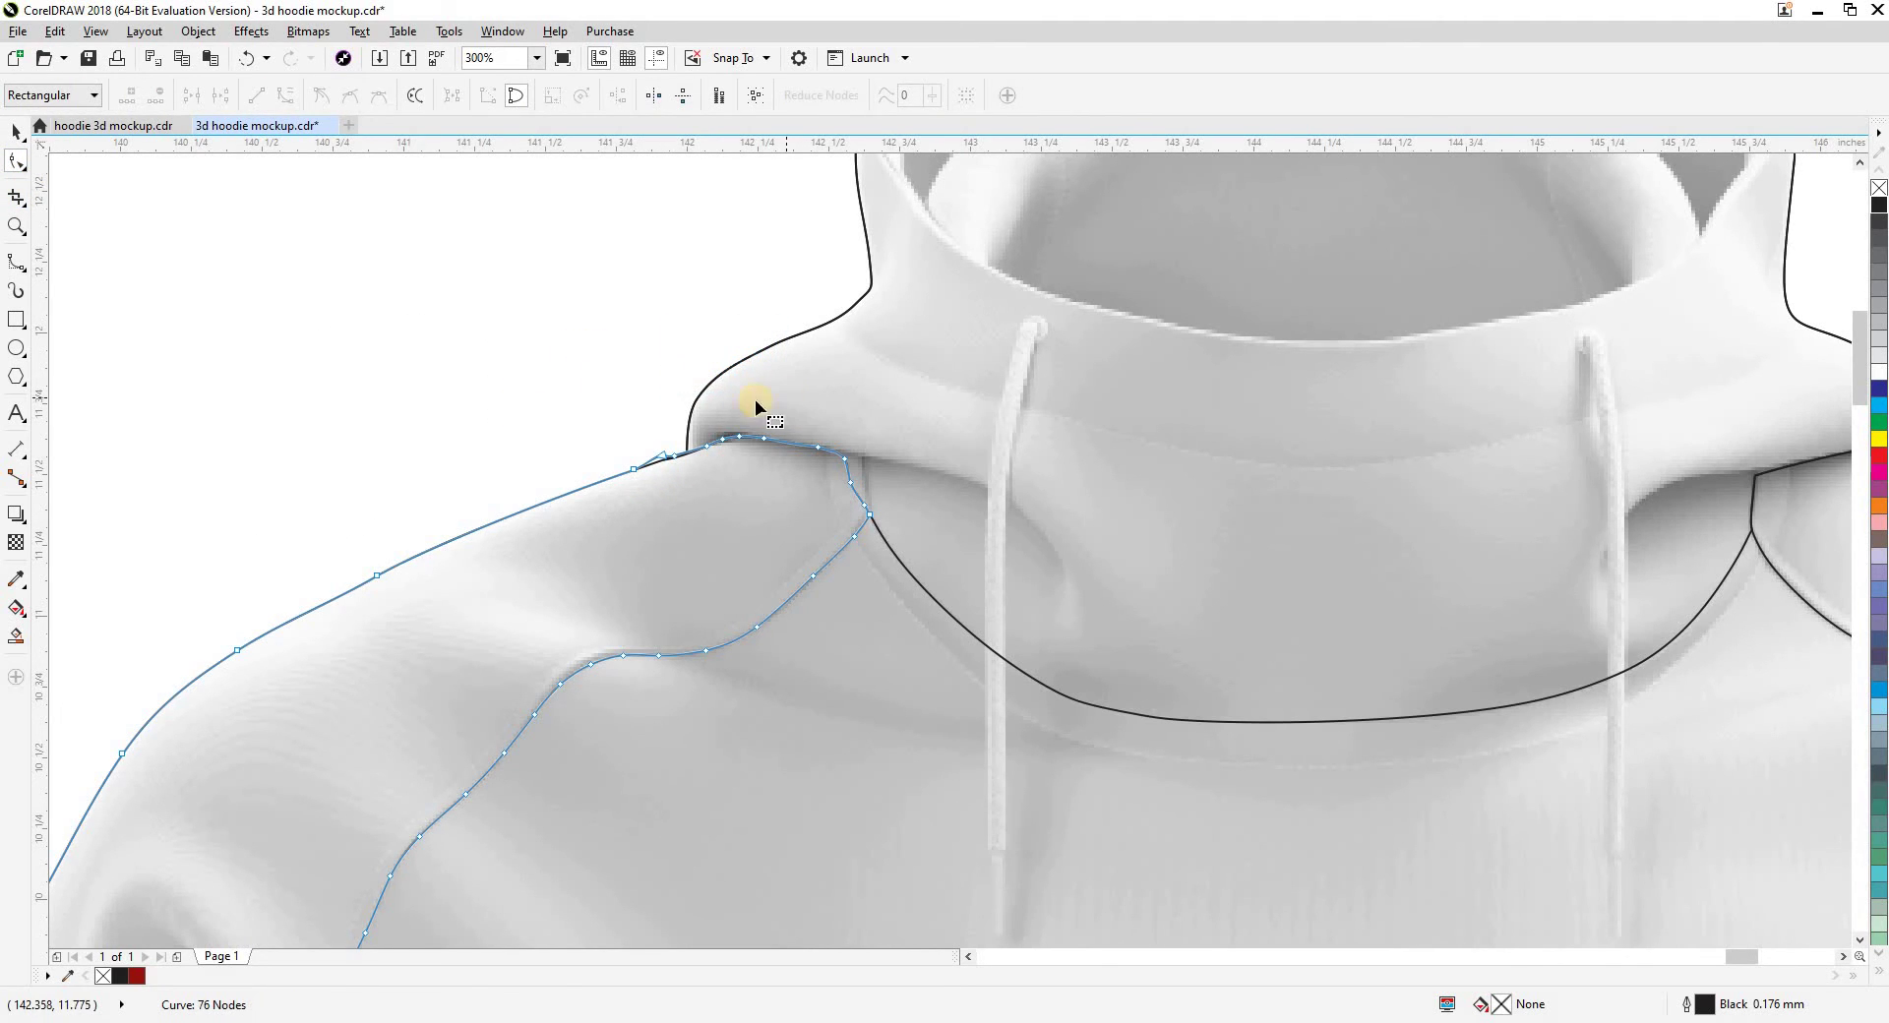
# Select the hoodie's outer outline near the left shoulder and undo the last change
pyautogui.click(22, 140)
pyautogui.click(618, 460)
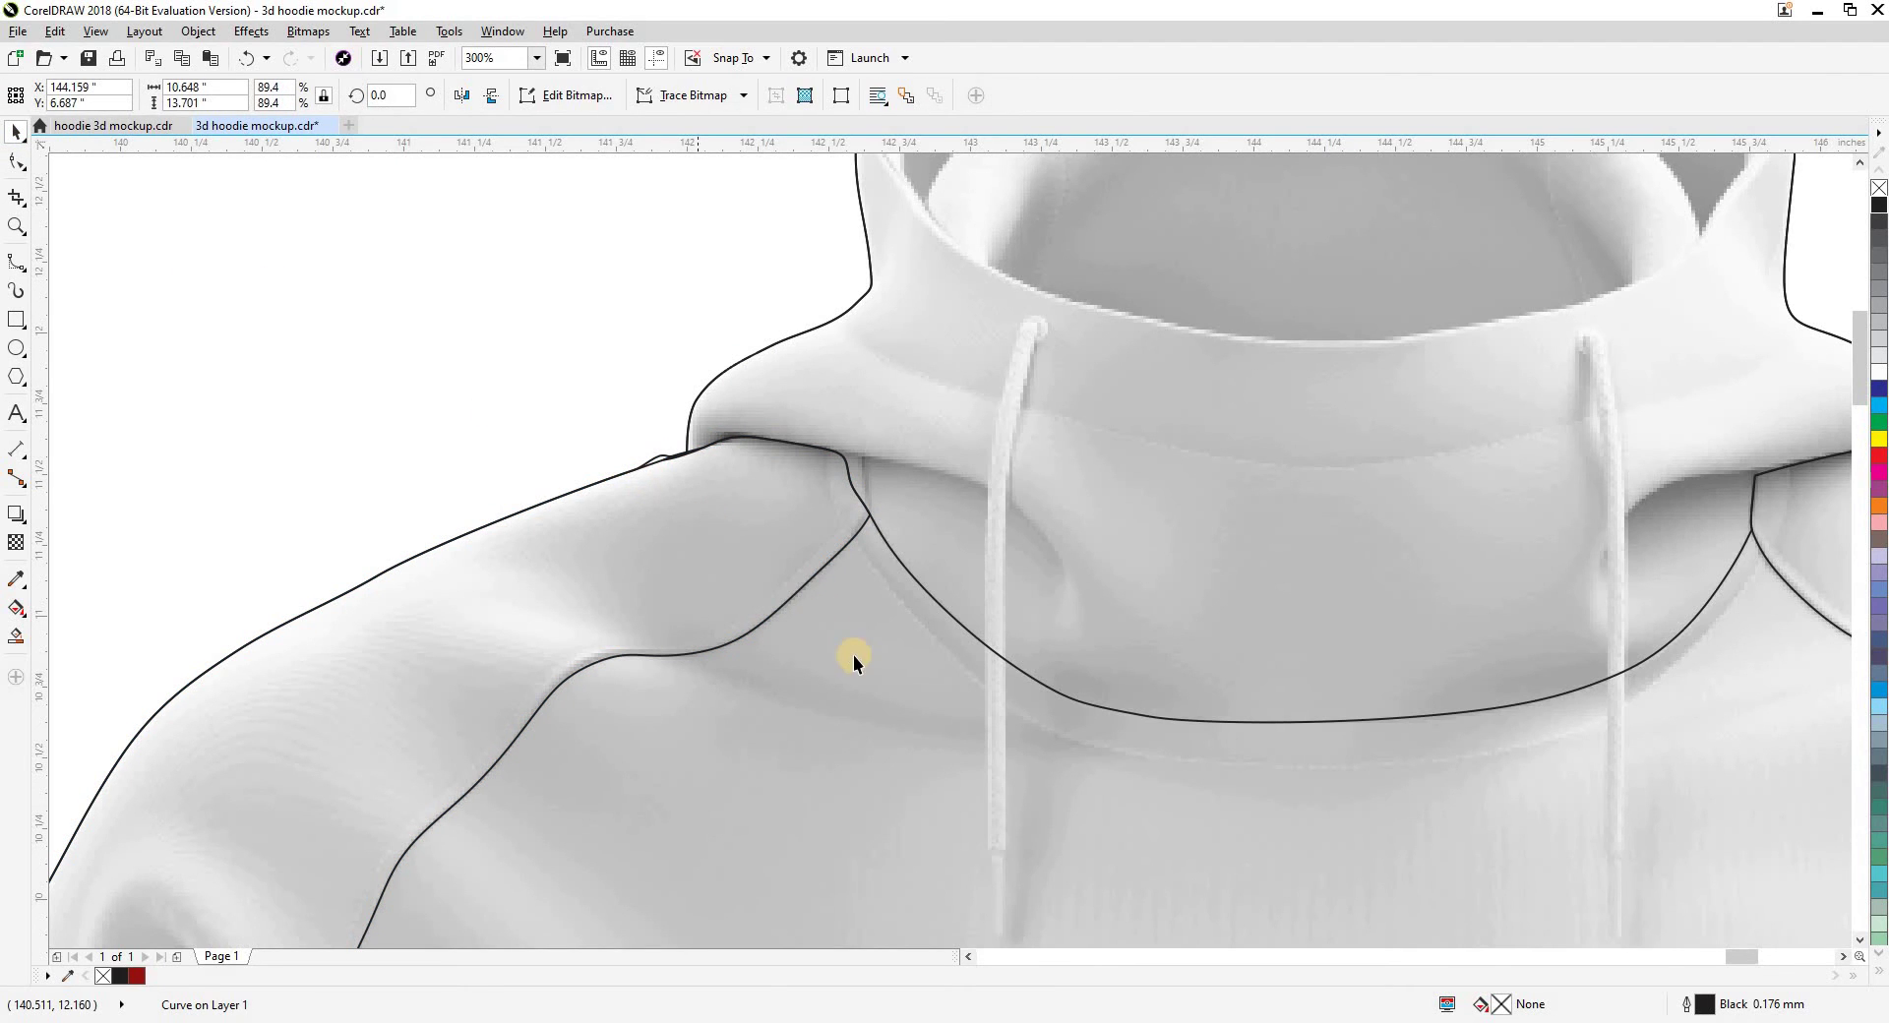
pyautogui.click(817, 792)
pyautogui.hotkey('ctrl', 'z')
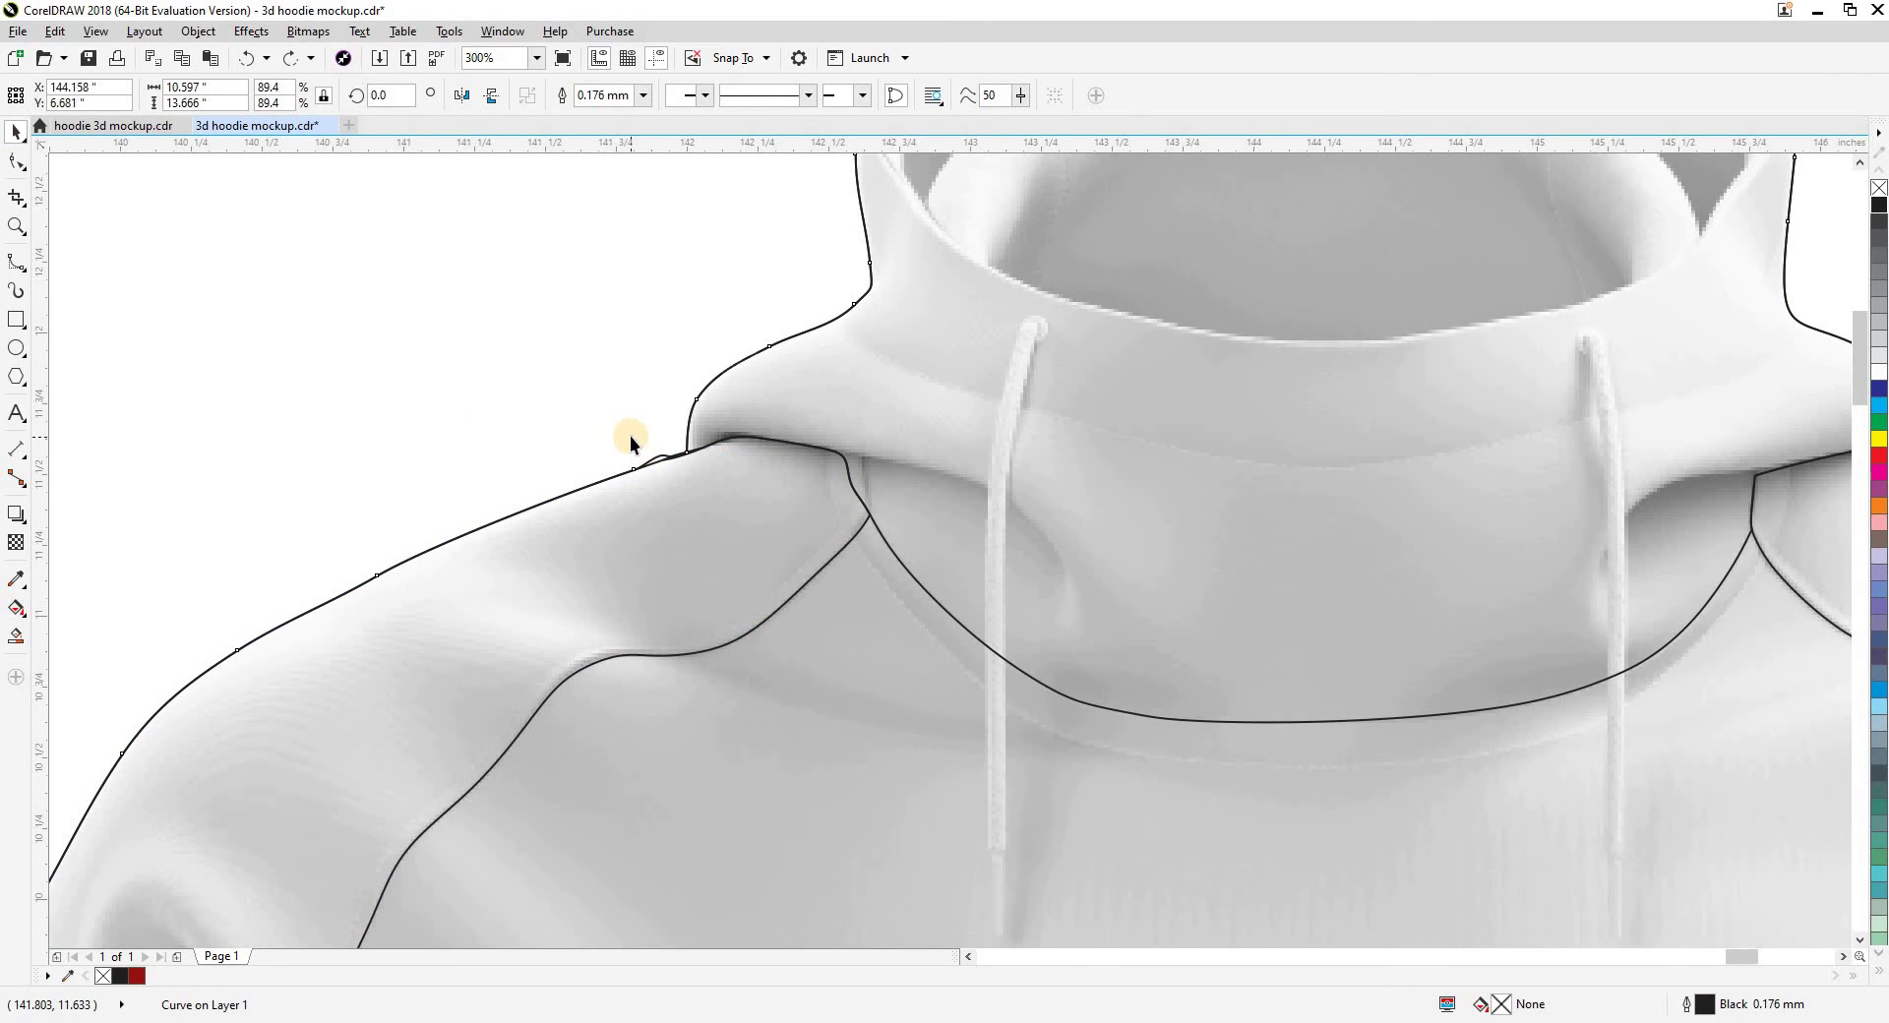
pyautogui.scroll(-3, 630, 435)
pyautogui.scroll(4, 646, 435)
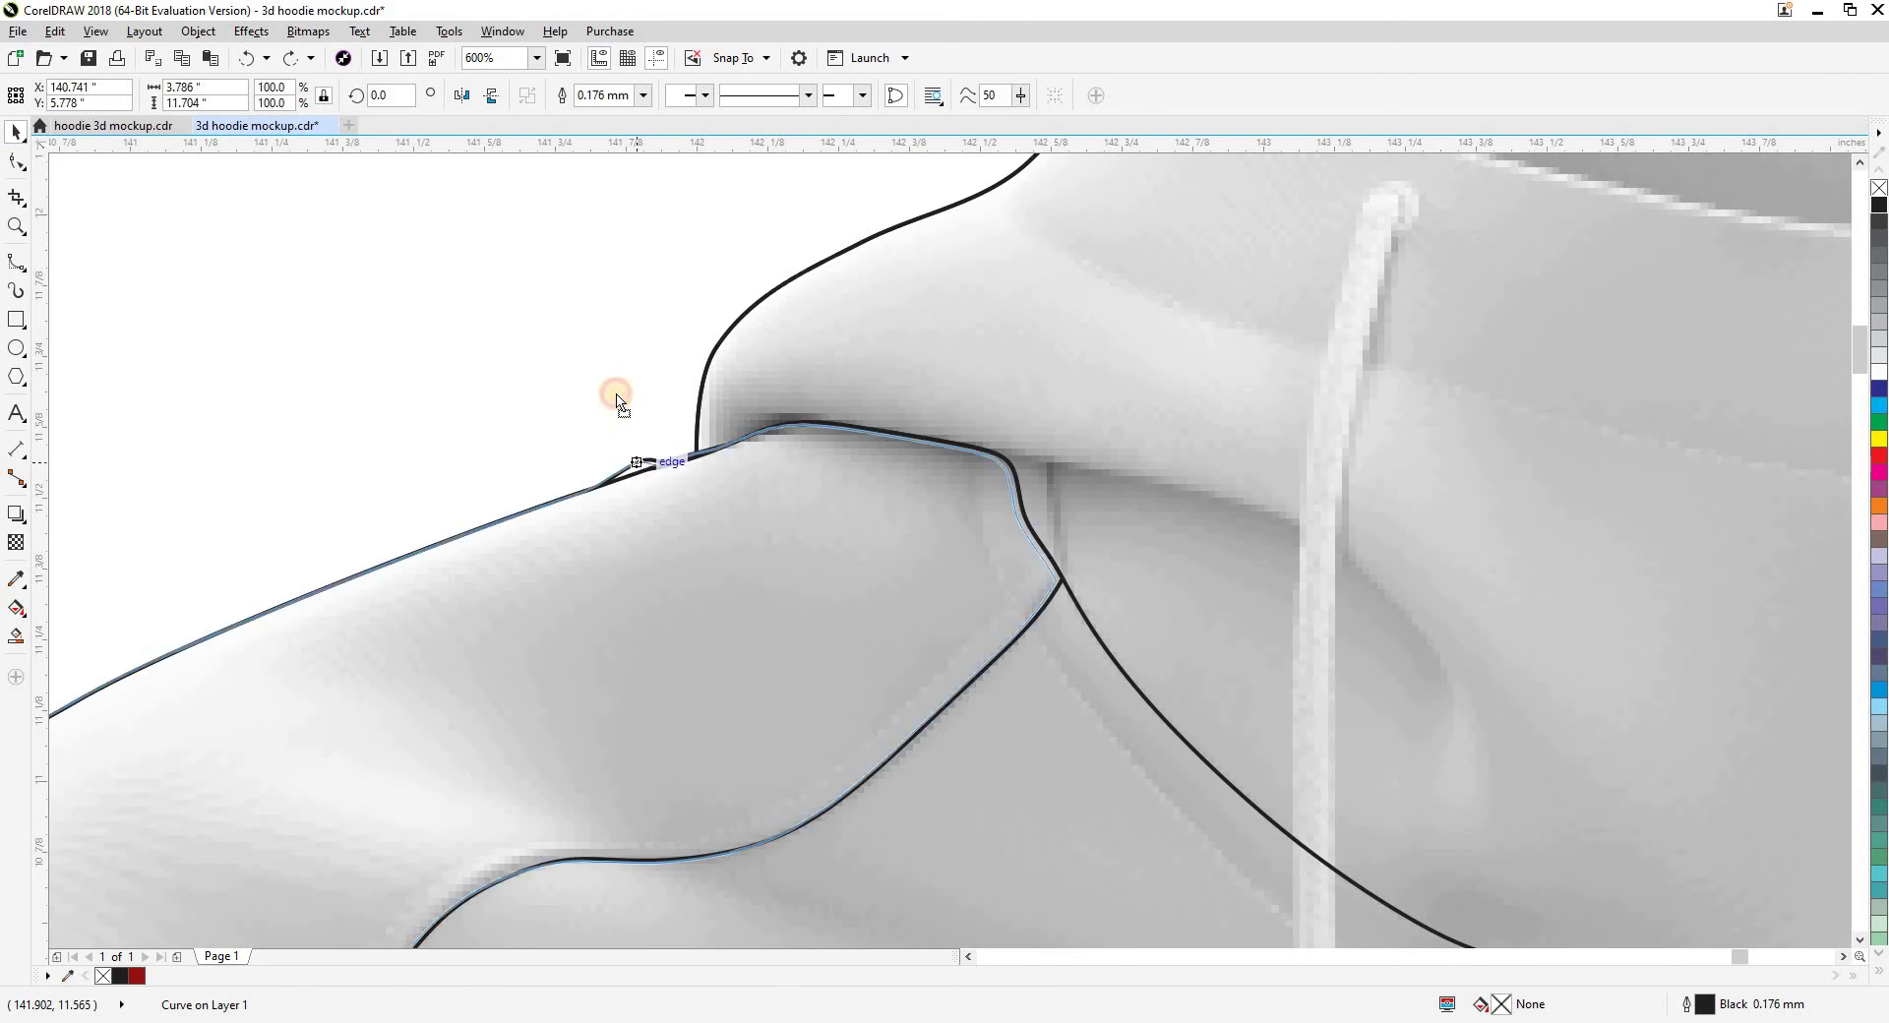
# Select the left sleeve and hood parts and move them 20 inches straight down, clear of the hoodie images
pyautogui.scroll(-2, 717, 422)
pyautogui.keyDown('shift'); pyautogui.click(755, 372); pyautogui.keyUp('shift')
pyautogui.scroll(-2, 750, 370)
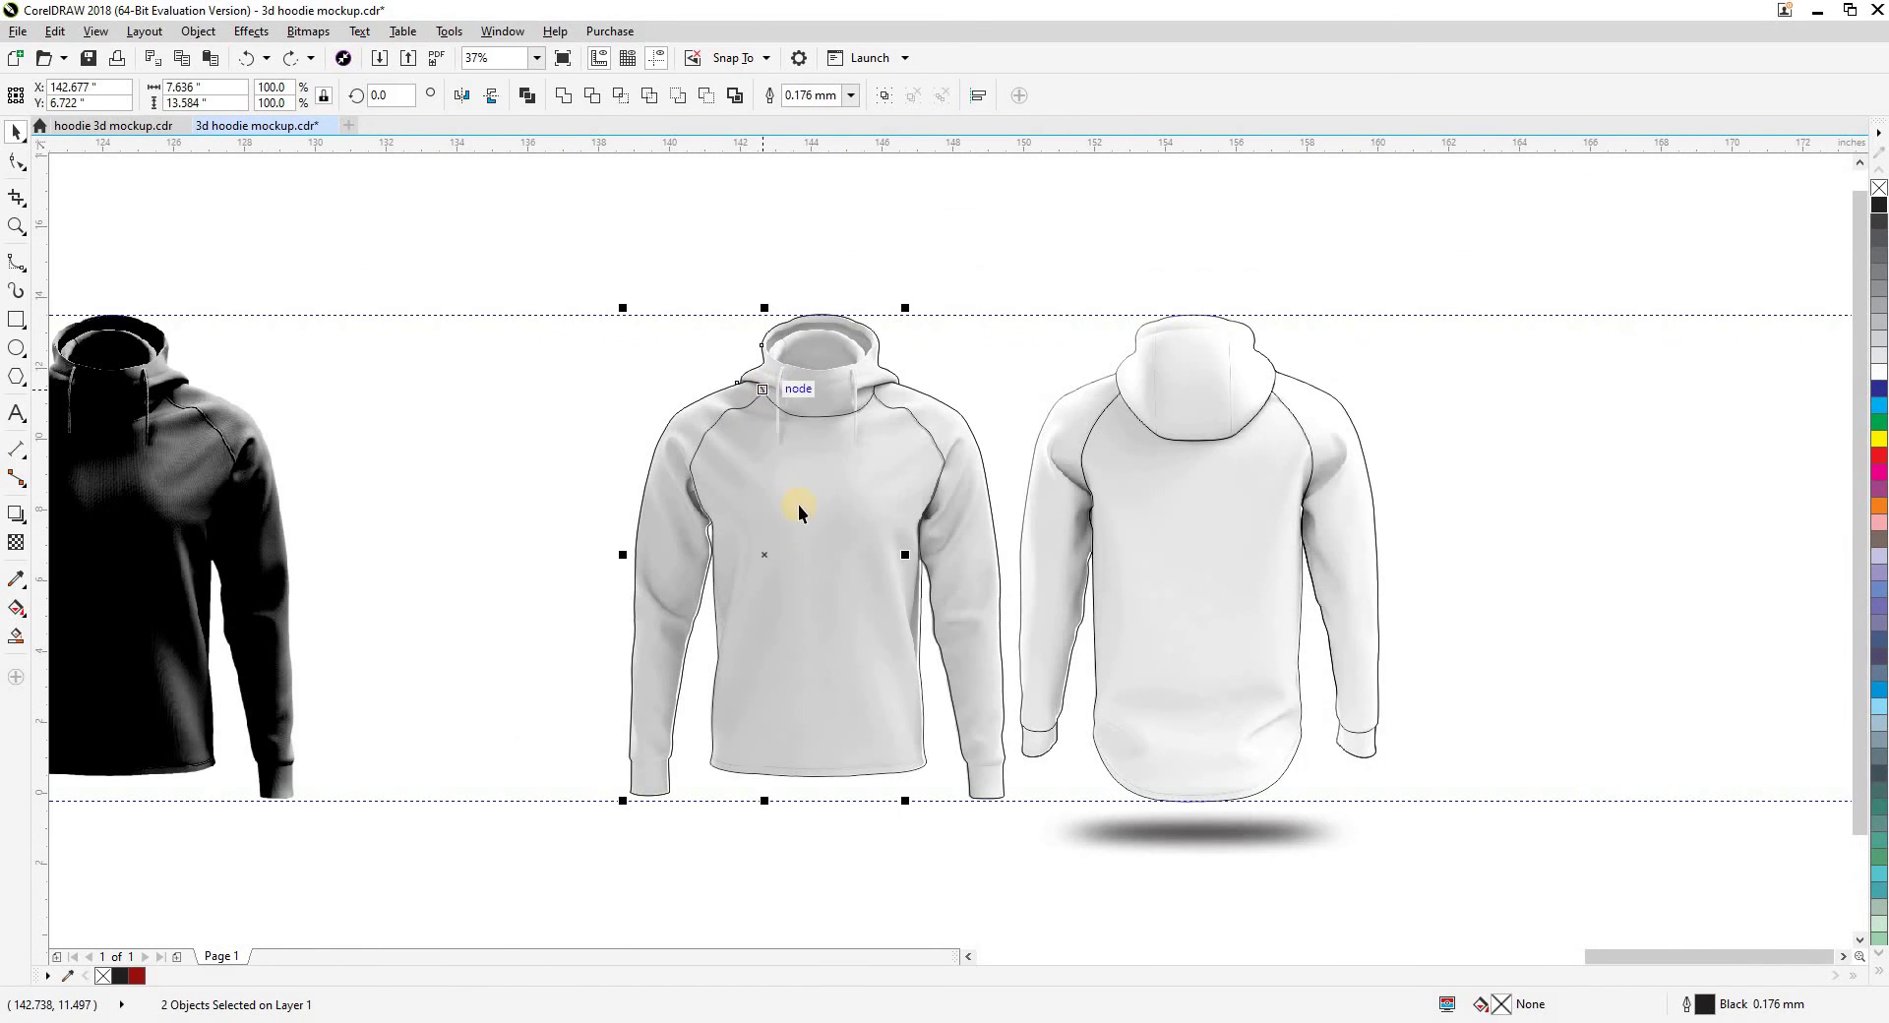
pyautogui.press('Down')
pyautogui.scroll(-4, 807, 396)
pyautogui.scroll(-1, 807, 396)
pyautogui.press('F2')
pyautogui.moveTo(753, 620); pyautogui.dragTo(801, 657)
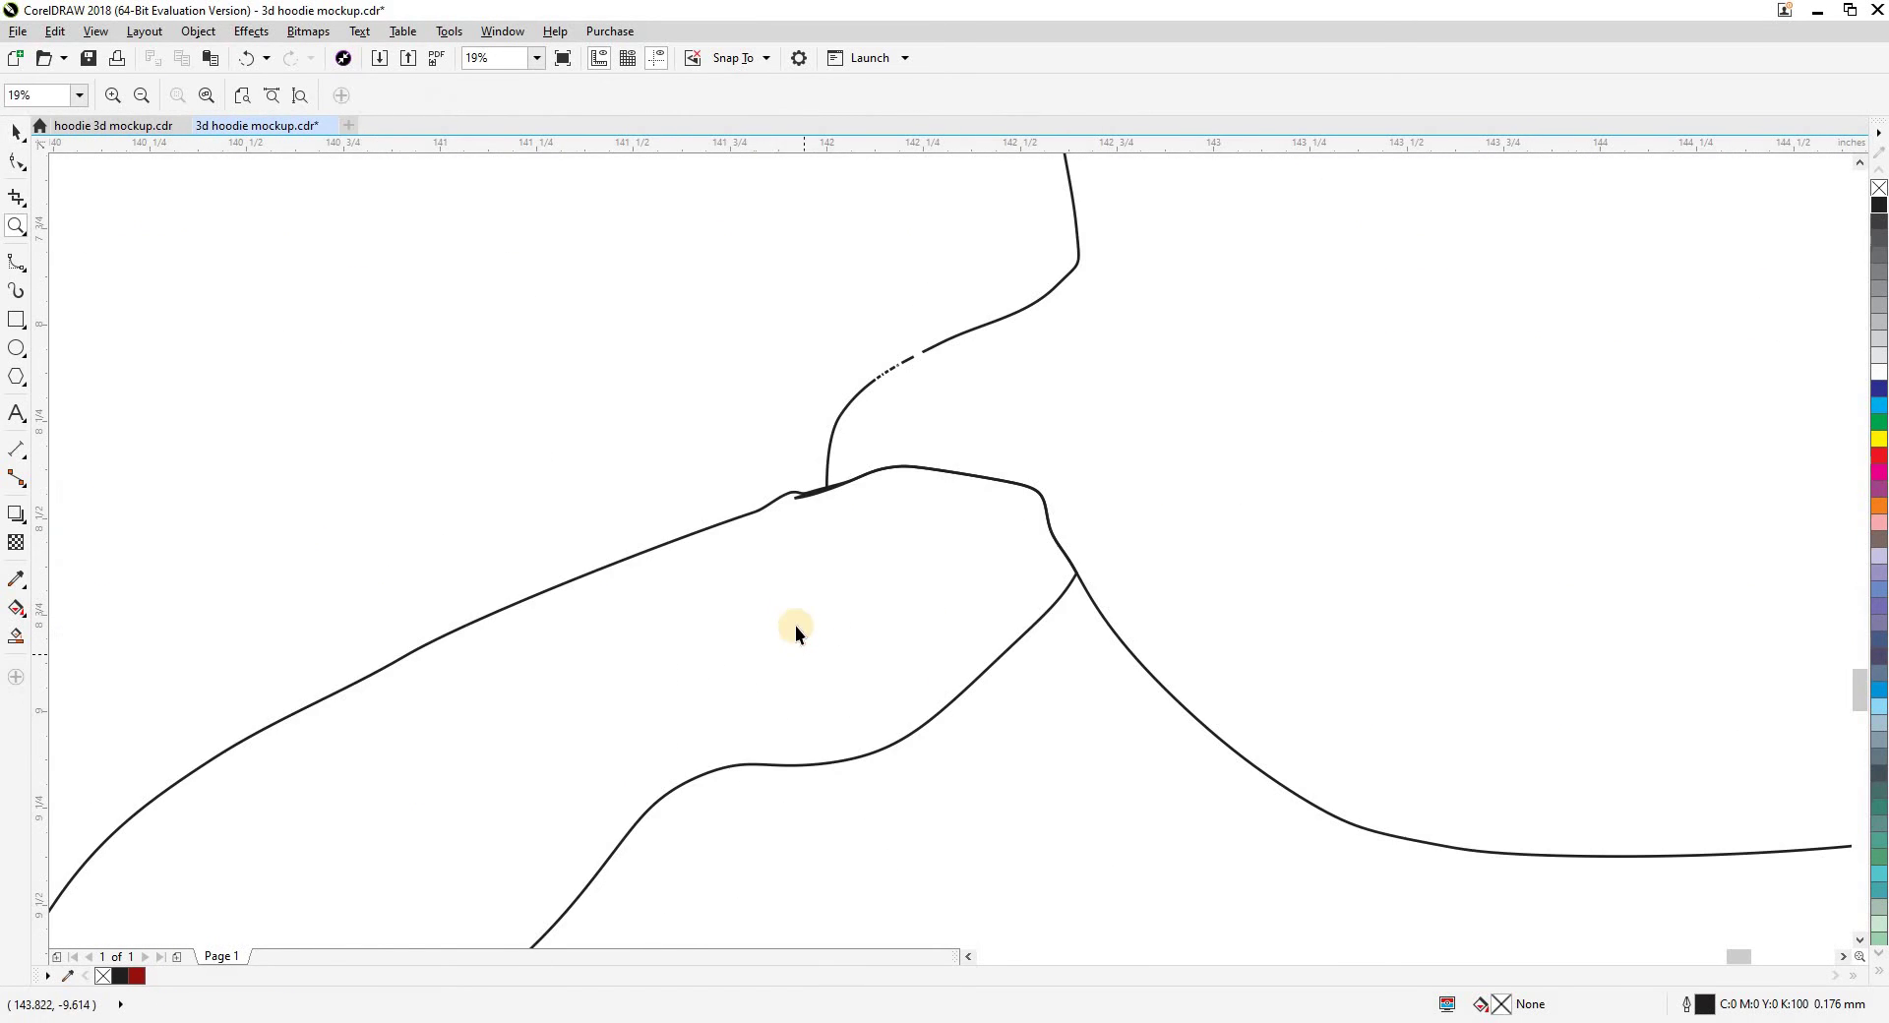
# Select the separated hood part and inspect its outline where it meets the left sleeve part
pyautogui.press('space')
pyautogui.click(815, 661)
pyautogui.hotkey('ctrl', 'z')
pyautogui.click(874, 387)
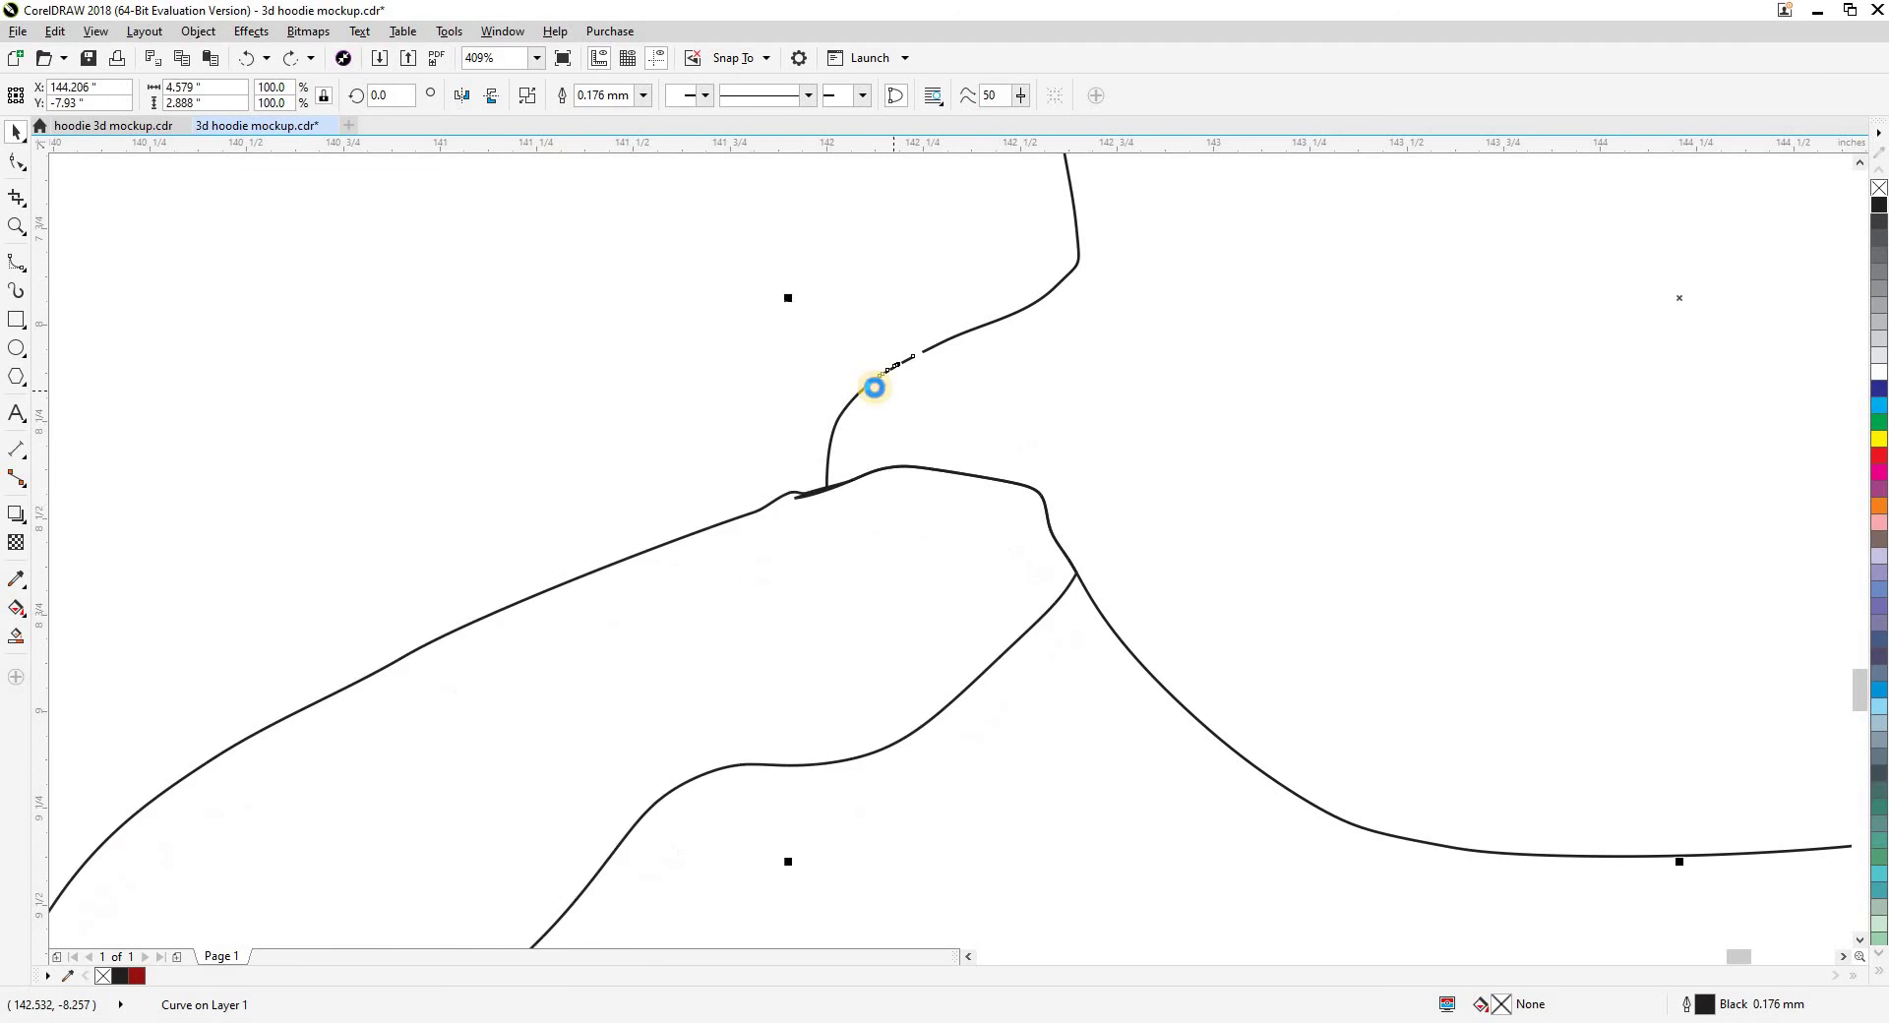
pyautogui.scroll(2, 873, 387)
pyautogui.scroll(-3, 884, 435)
pyautogui.scroll(-1, 885, 435)
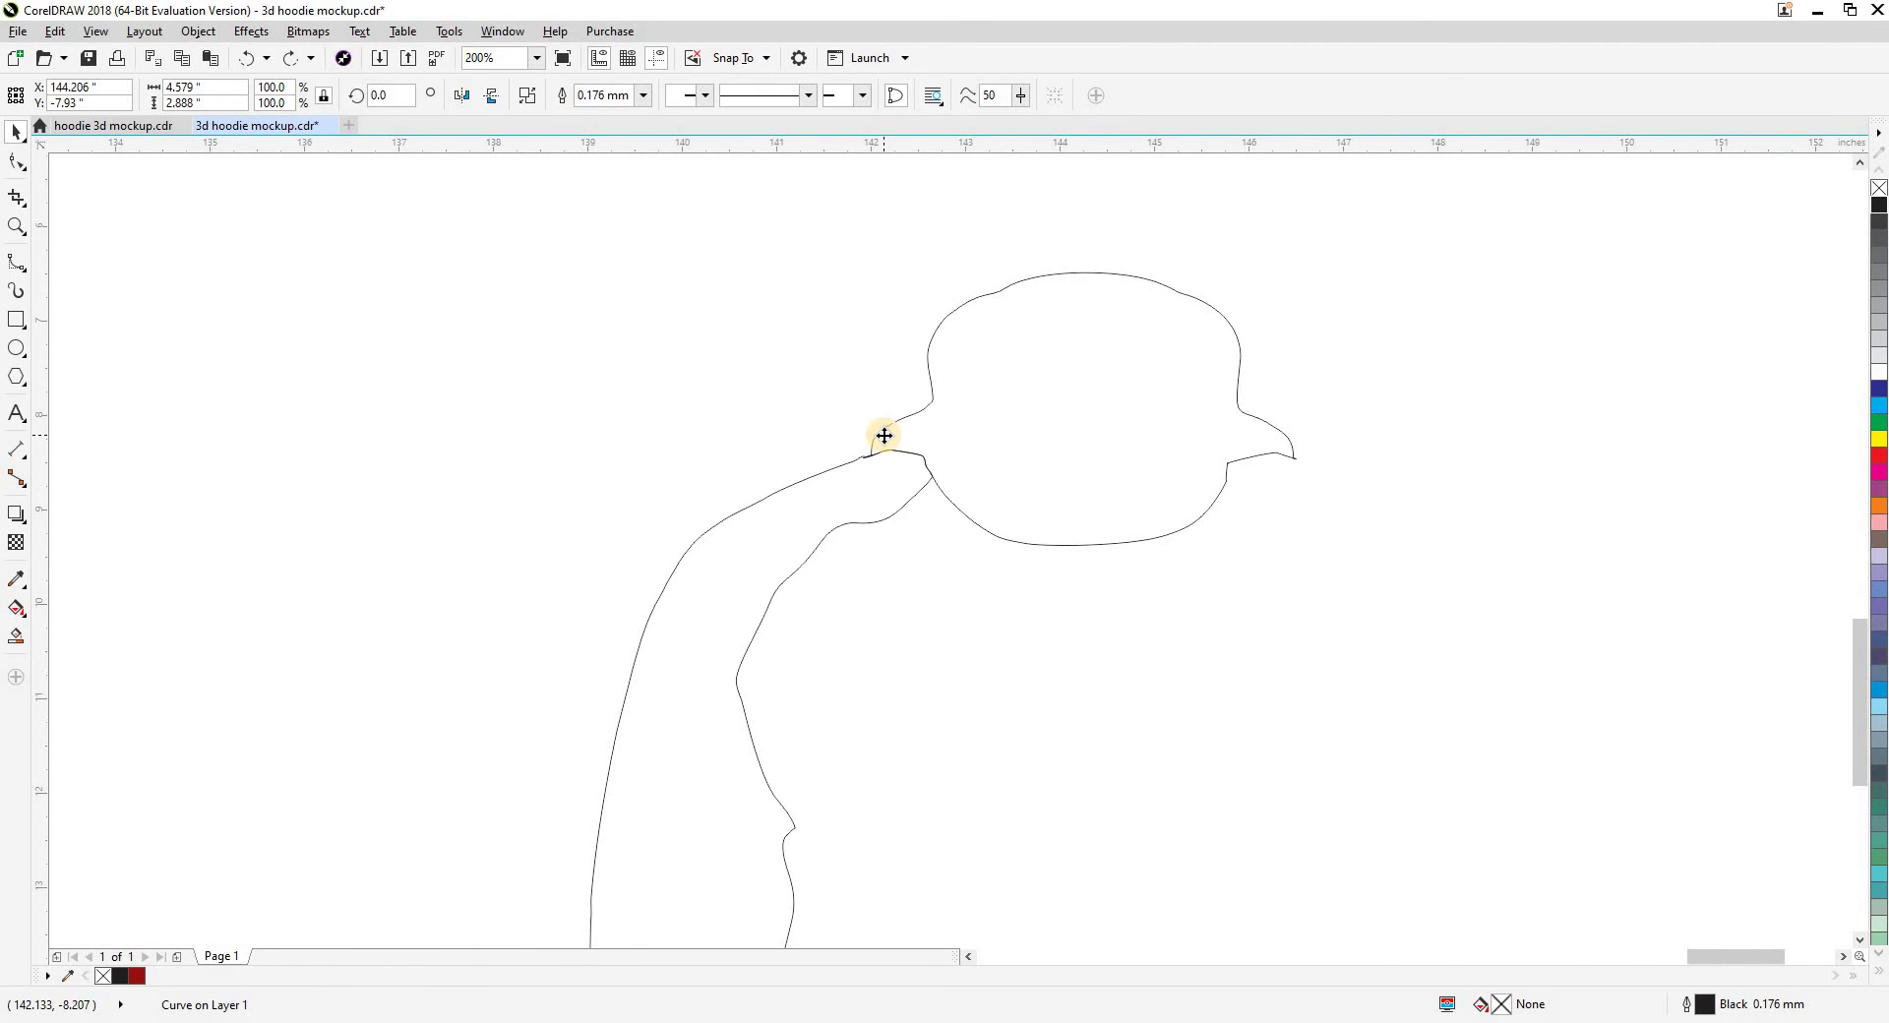
# Examine the shoulder join between the separated hood and left sleeve parts, and select the hood part
pyautogui.scroll(-1, 884, 436)
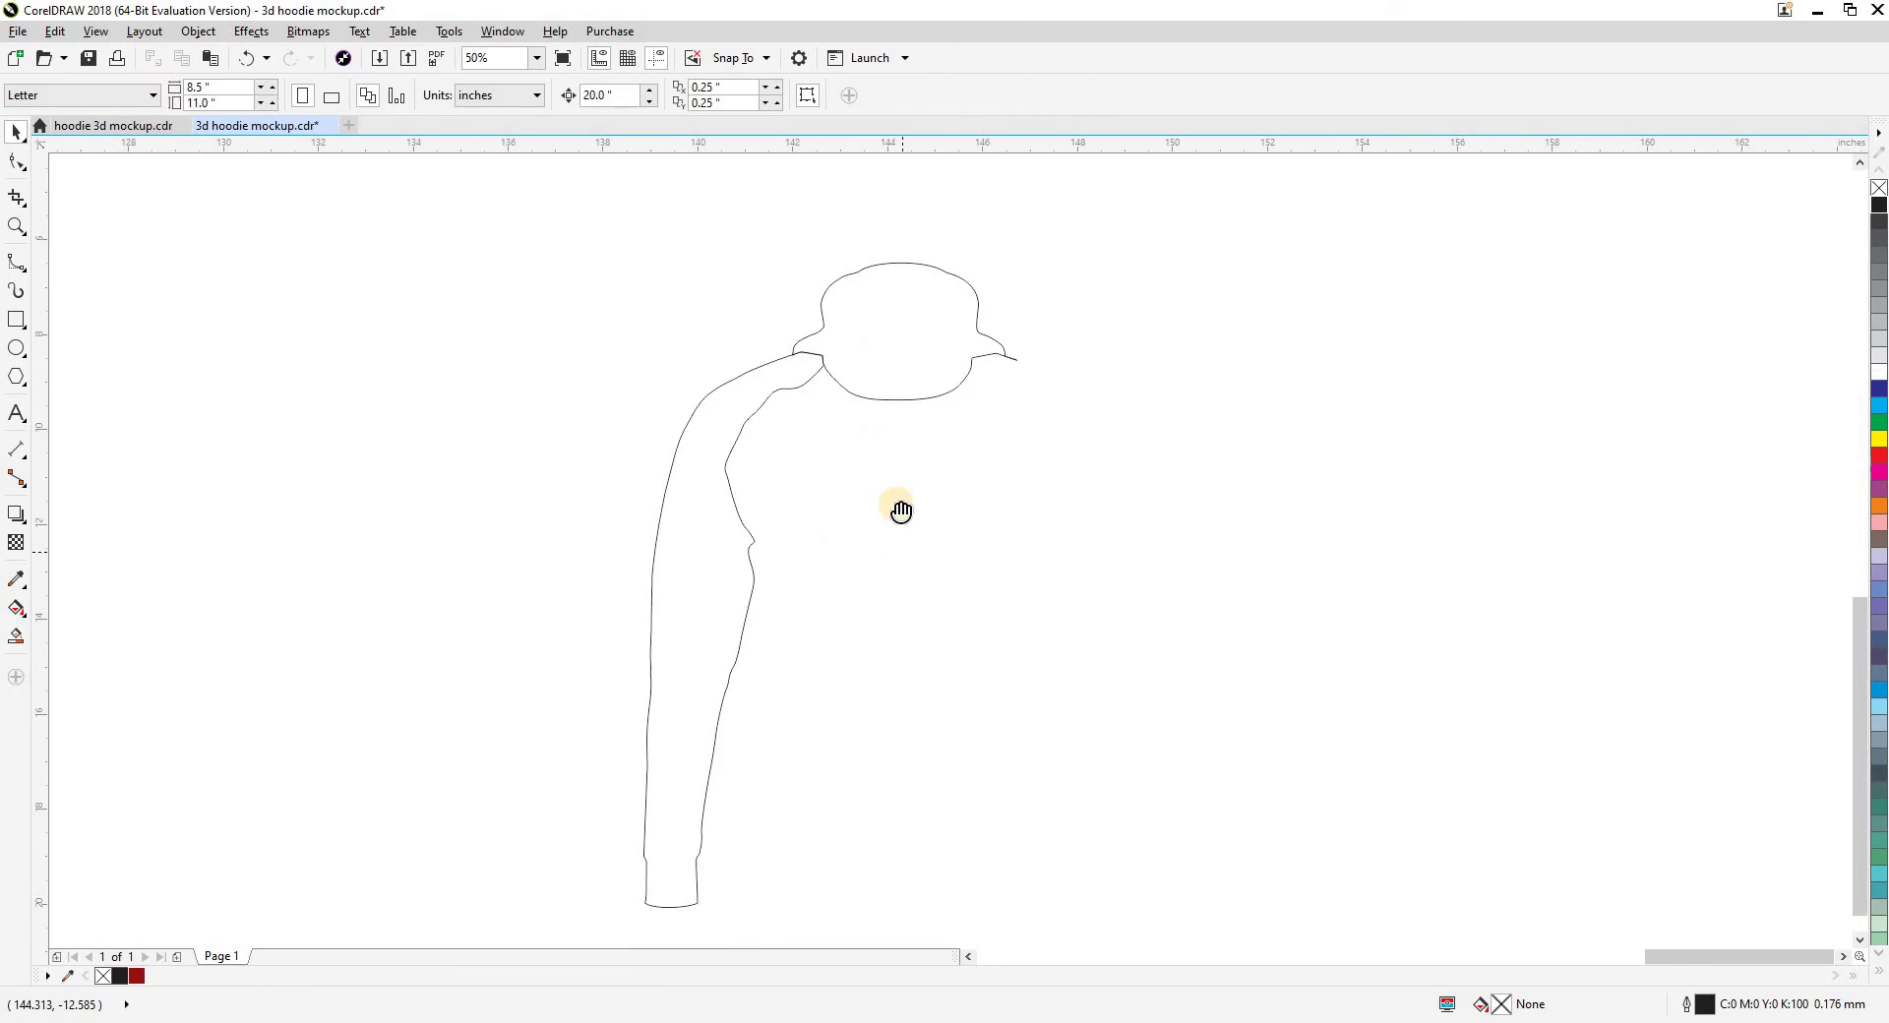
pyautogui.scroll(3, 806, 476)
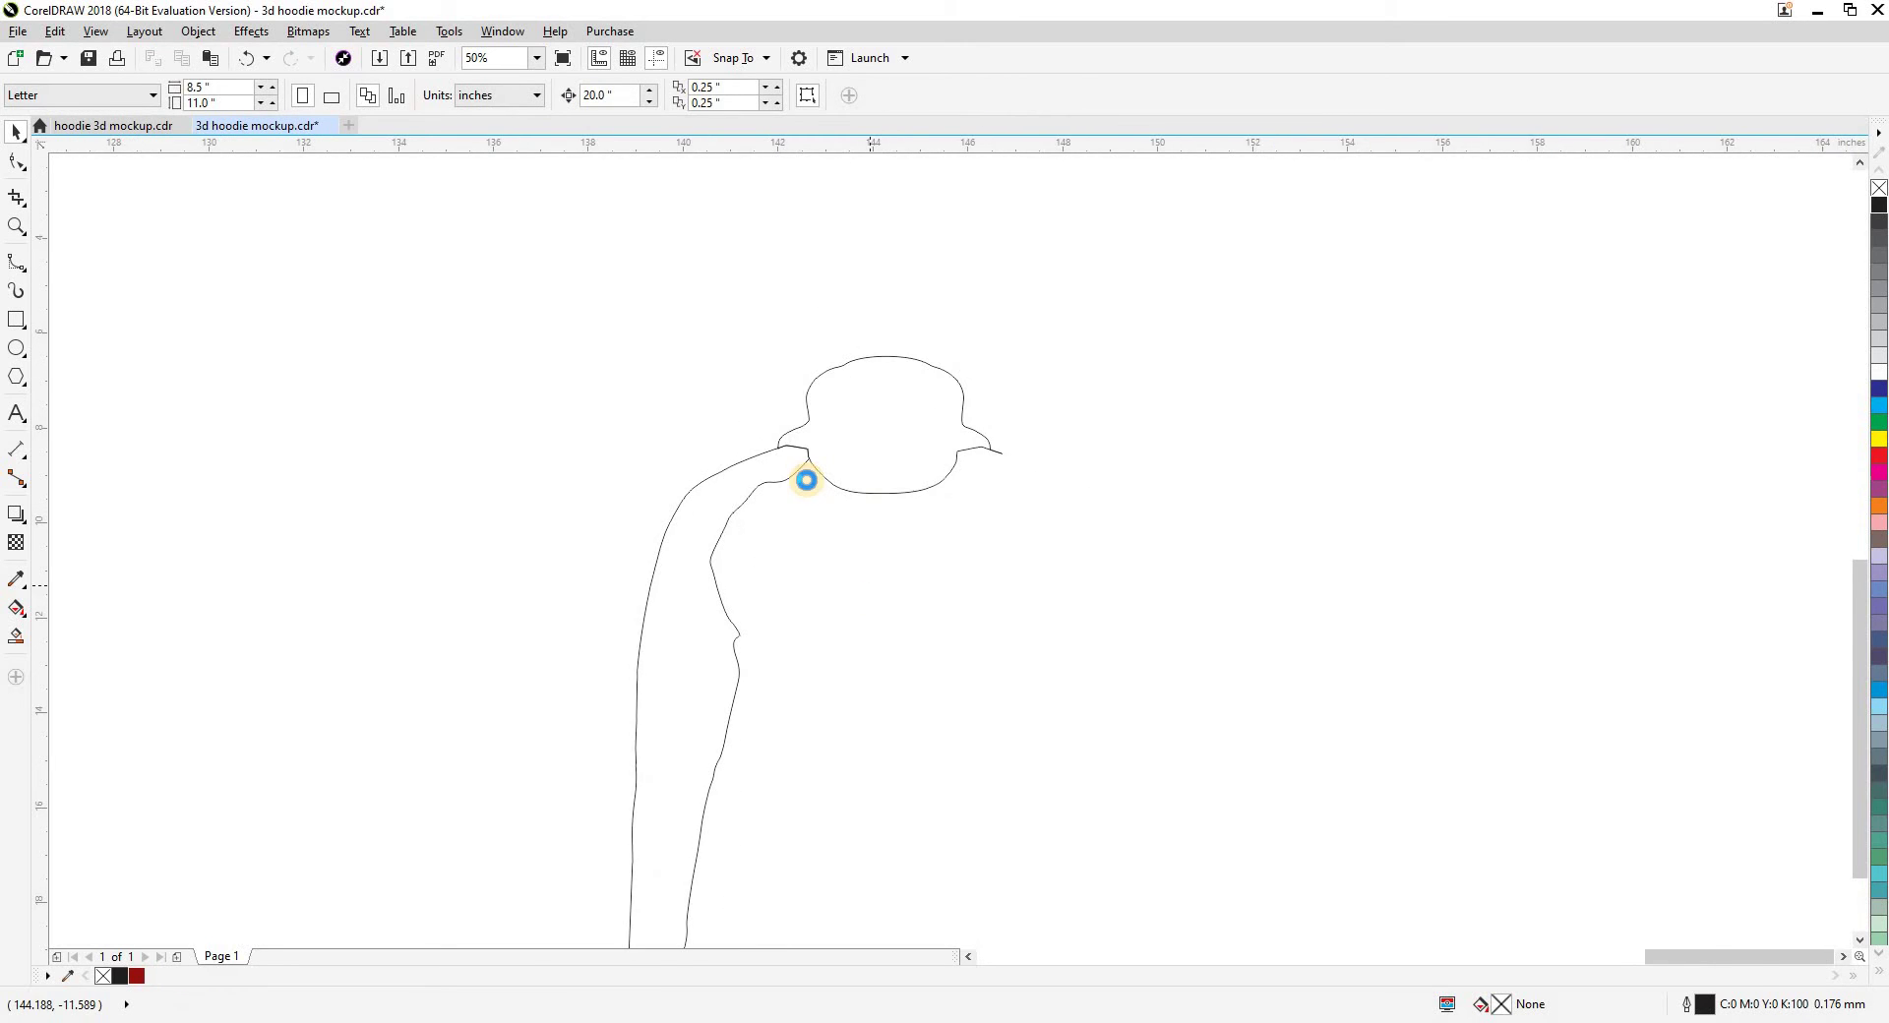
pyautogui.scroll(-1, 742, 406)
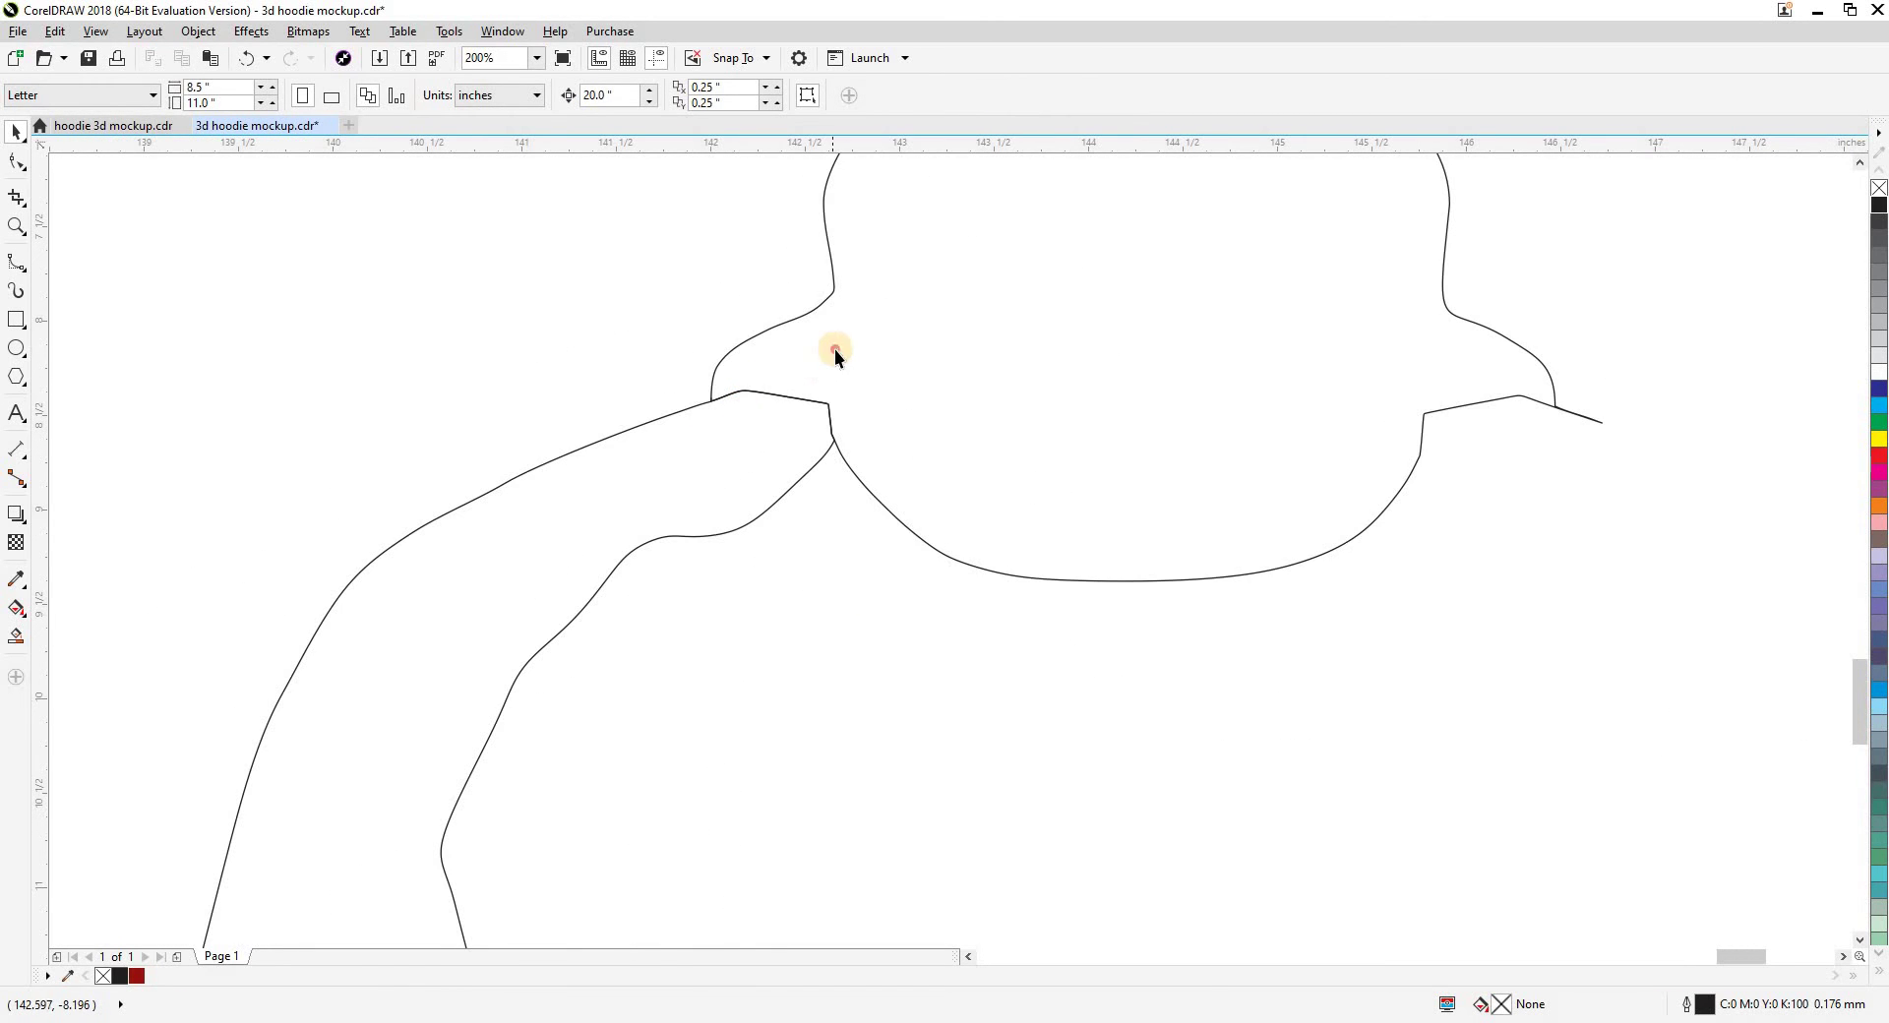
pyautogui.click(834, 351)
pyautogui.scroll(-3, 729, 498)
pyautogui.scroll(-1, 813, 577)
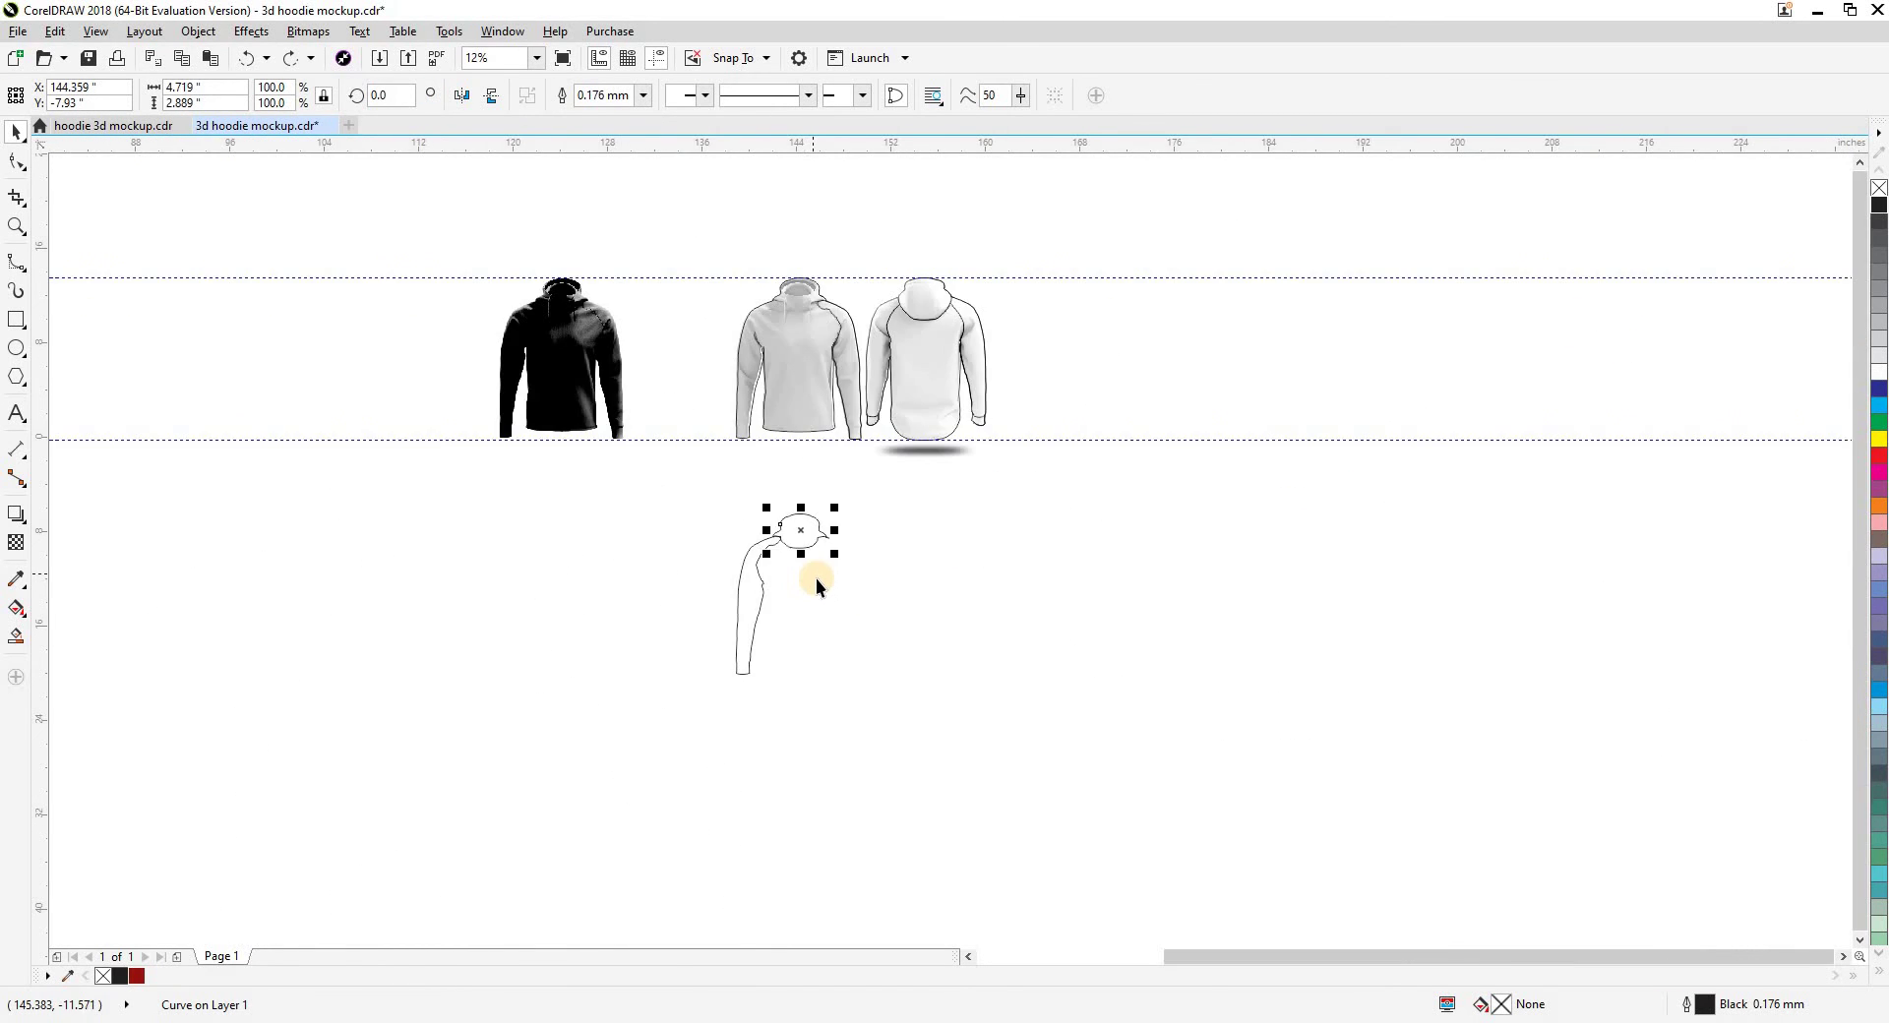
# Move the hood part and the left sleeve part 20 inches up, back onto the front hoodie
pyautogui.press('Up')
pyautogui.click(752, 583)
pyautogui.hotkey('shift', 'Up')
pyautogui.click(814, 541)
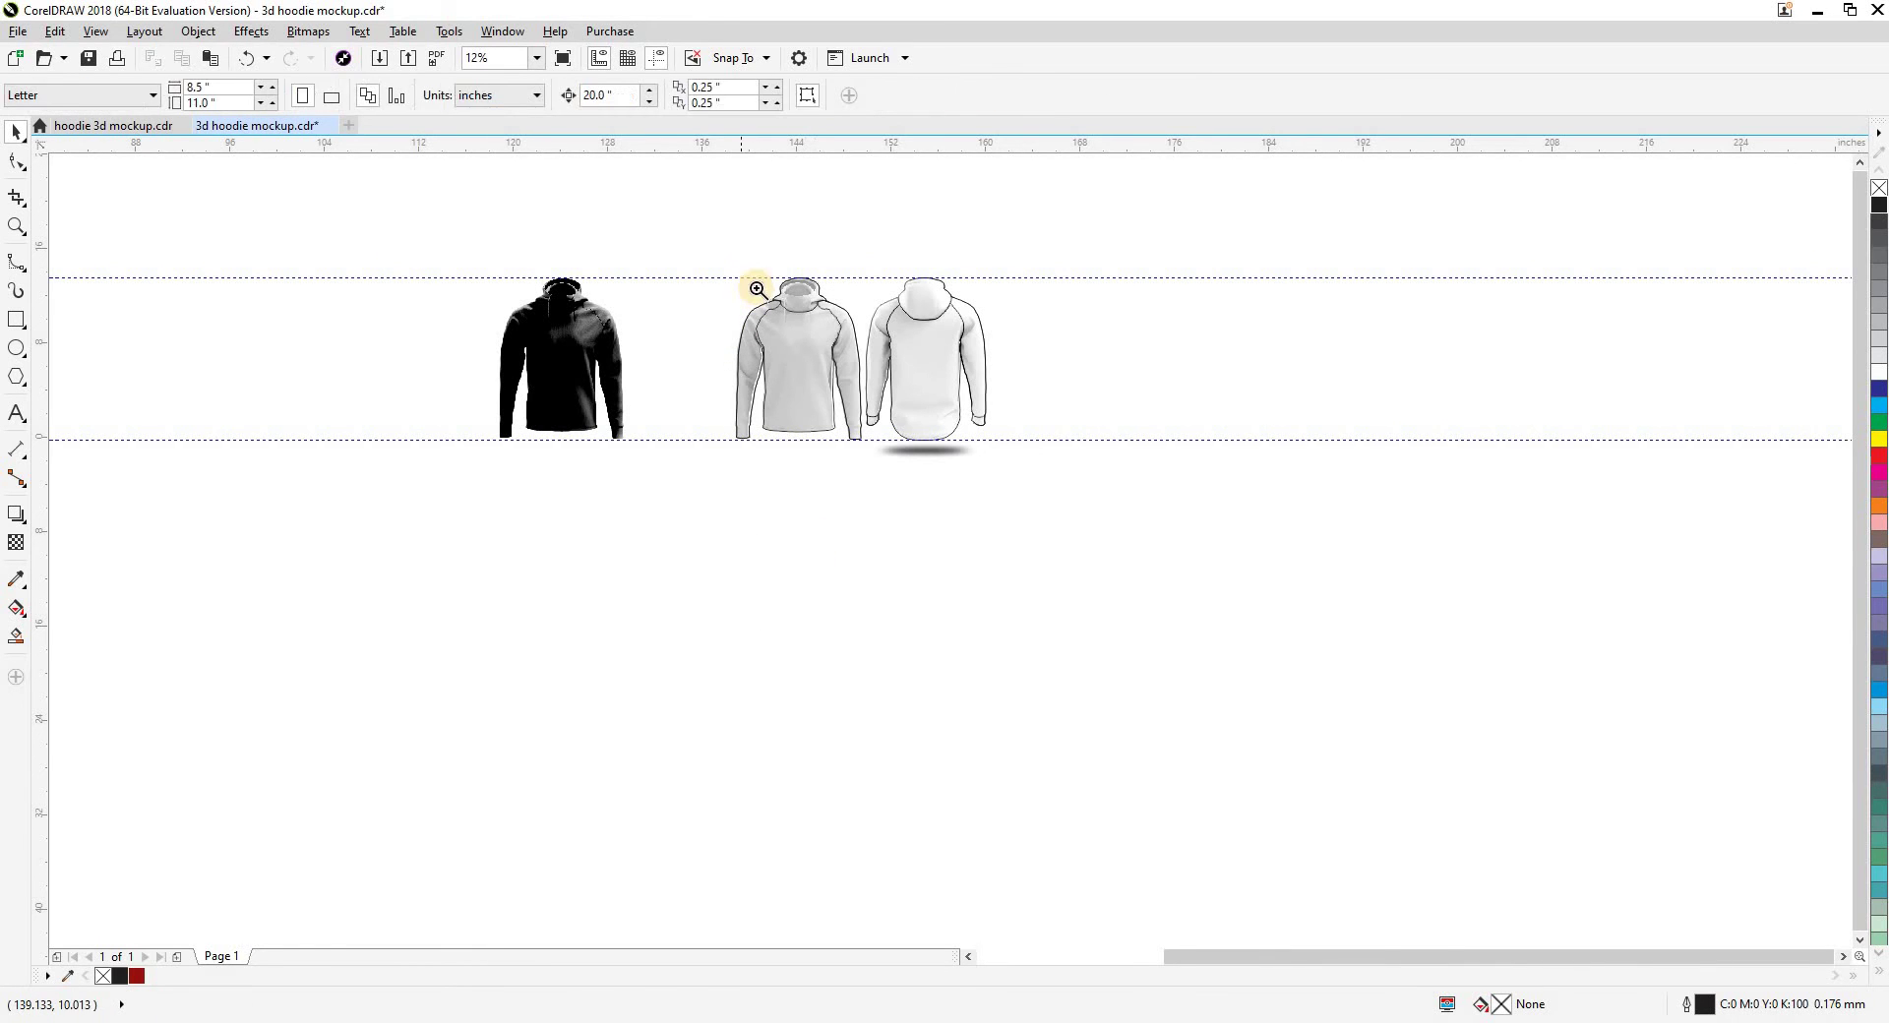
# Try moving the hood and sleeve parts aside in turn to check their shared edges, and undo each move
pyautogui.scroll(4, 1048, 333)
pyautogui.scroll(3, 1048, 333)
pyautogui.scroll(-2, 995, 405)
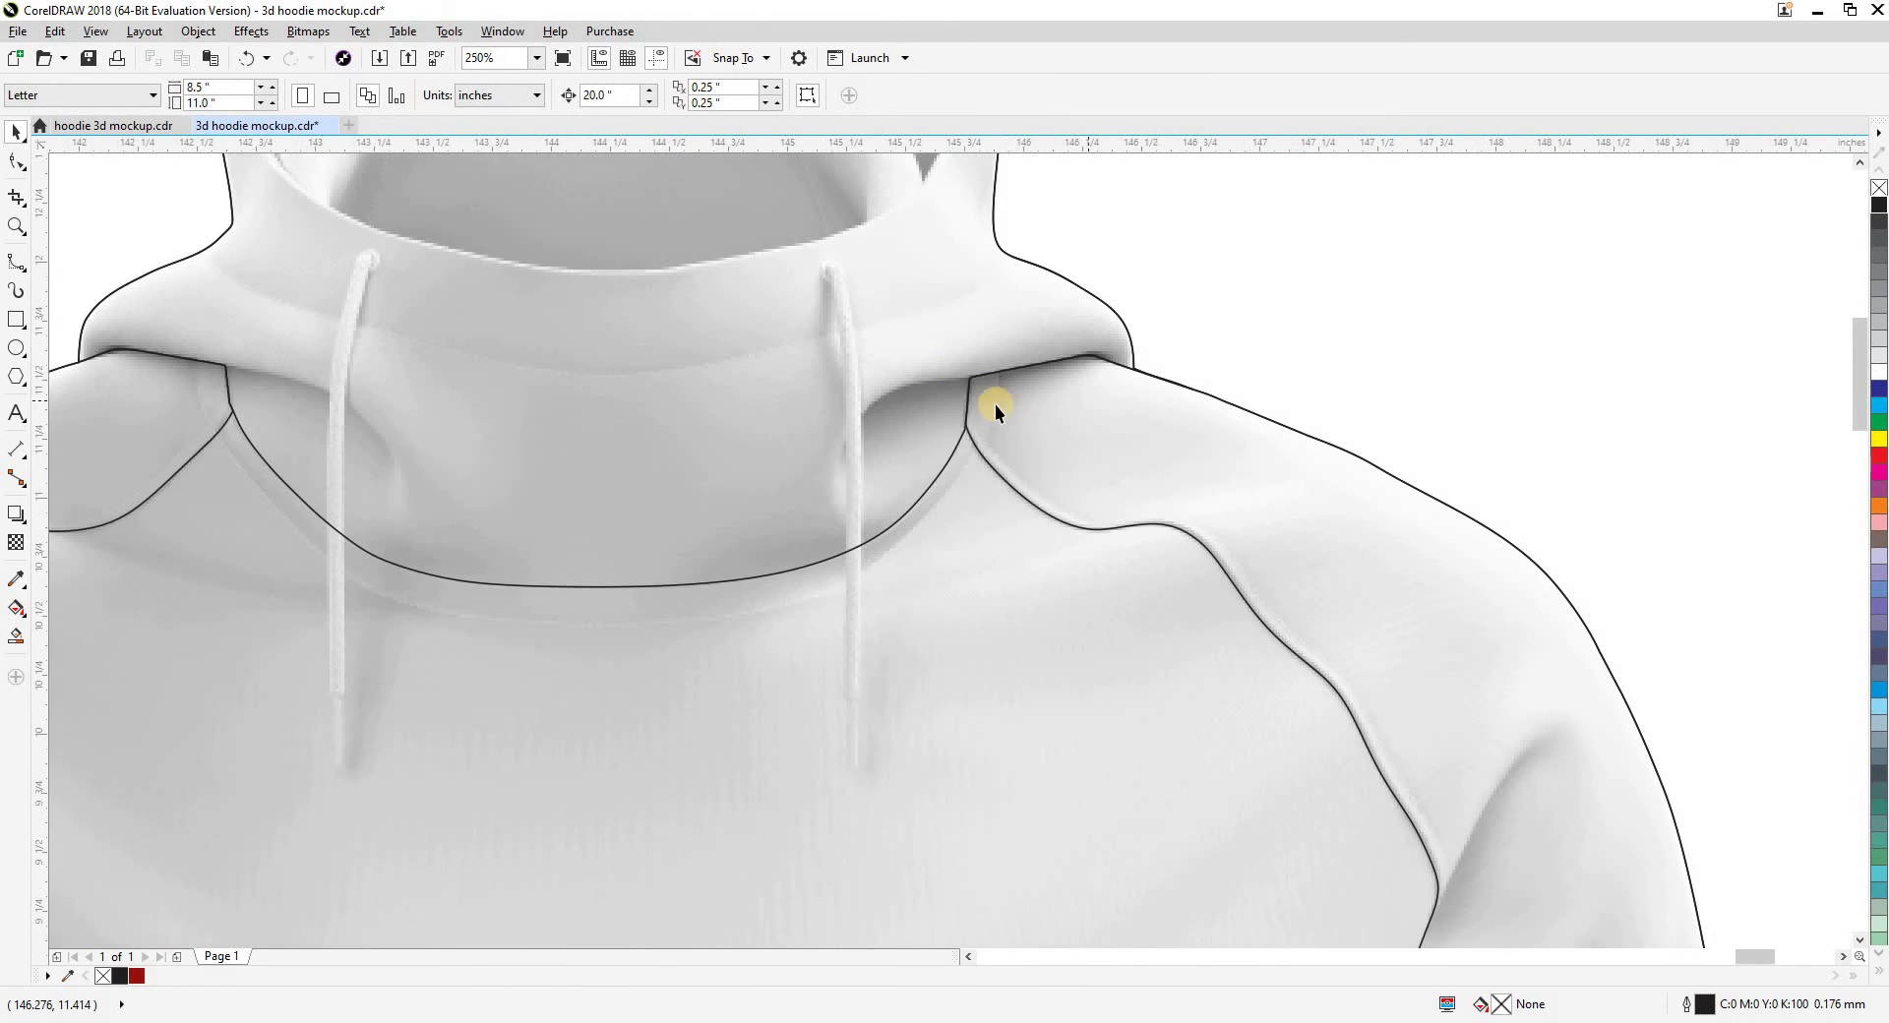
pyautogui.click(968, 300)
pyautogui.scroll(-4, 1090, 409)
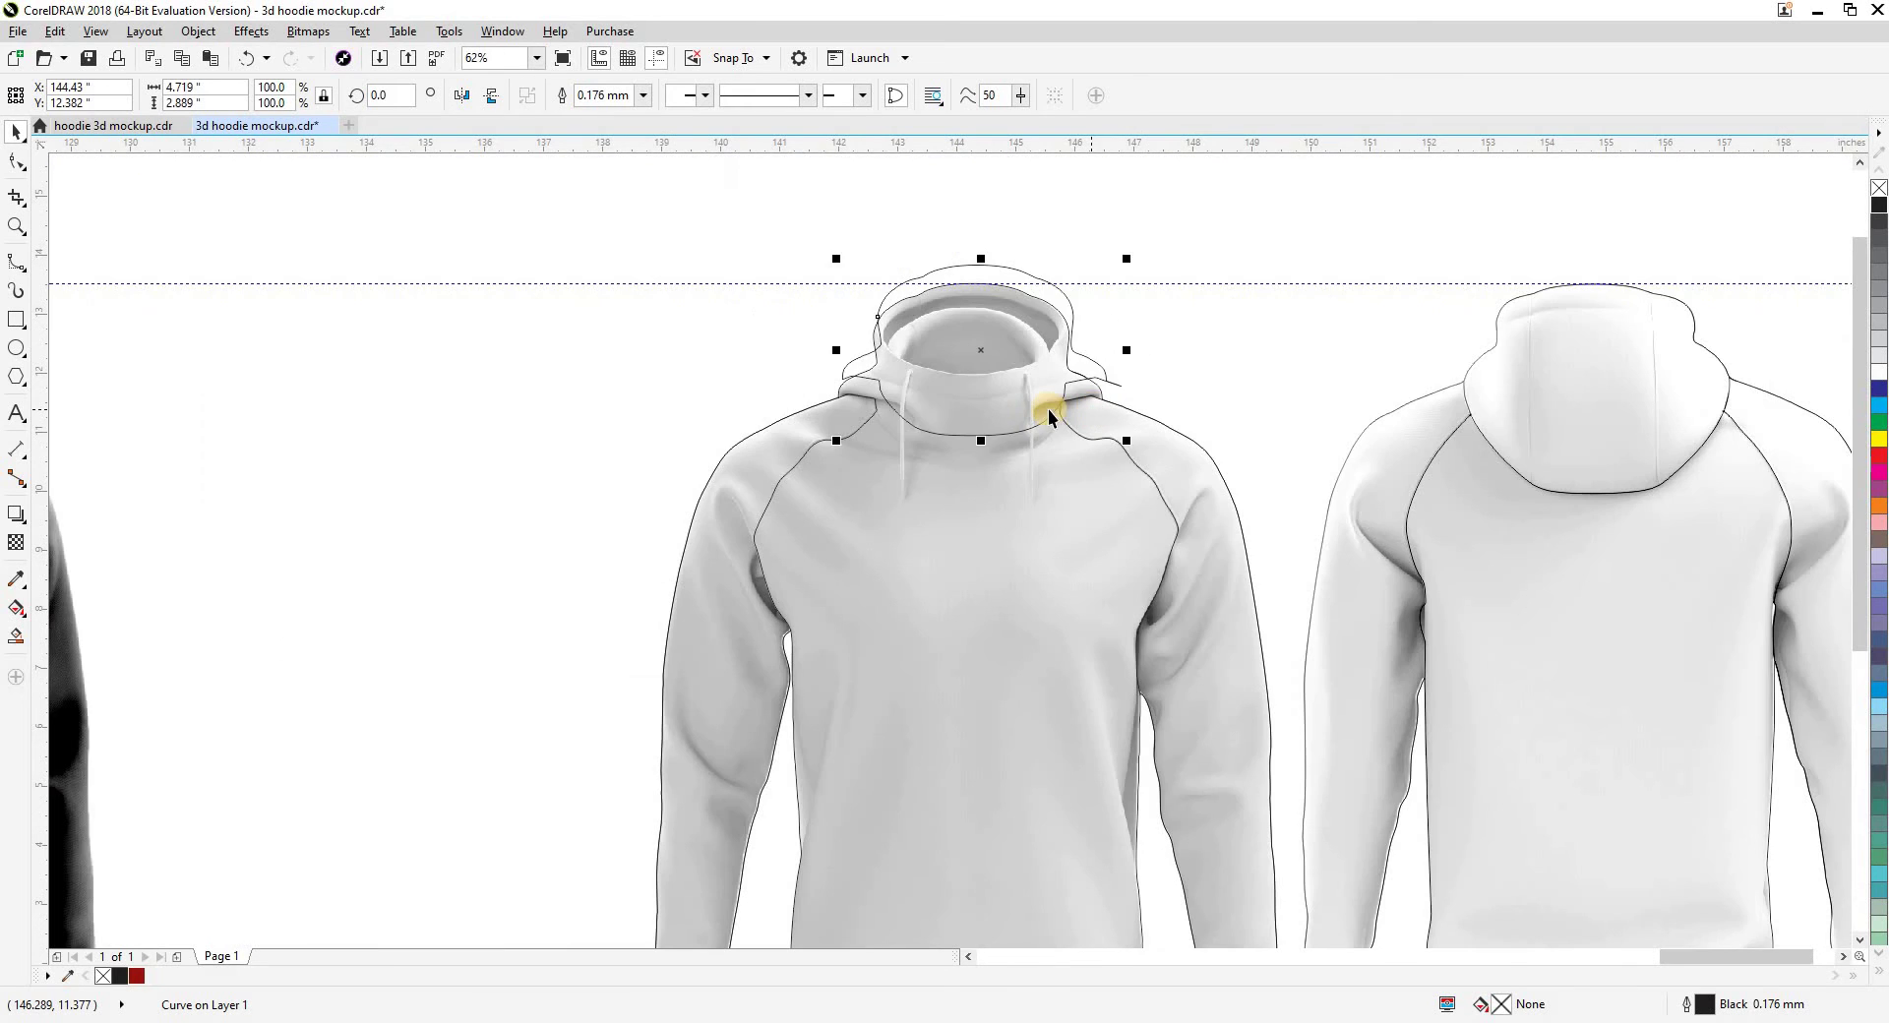
pyautogui.moveTo(802, 443); pyautogui.dragTo(704, 426)
pyautogui.hotkey('ctrl', 'z')
pyautogui.moveTo(1108, 439); pyautogui.dragTo(1200, 412)
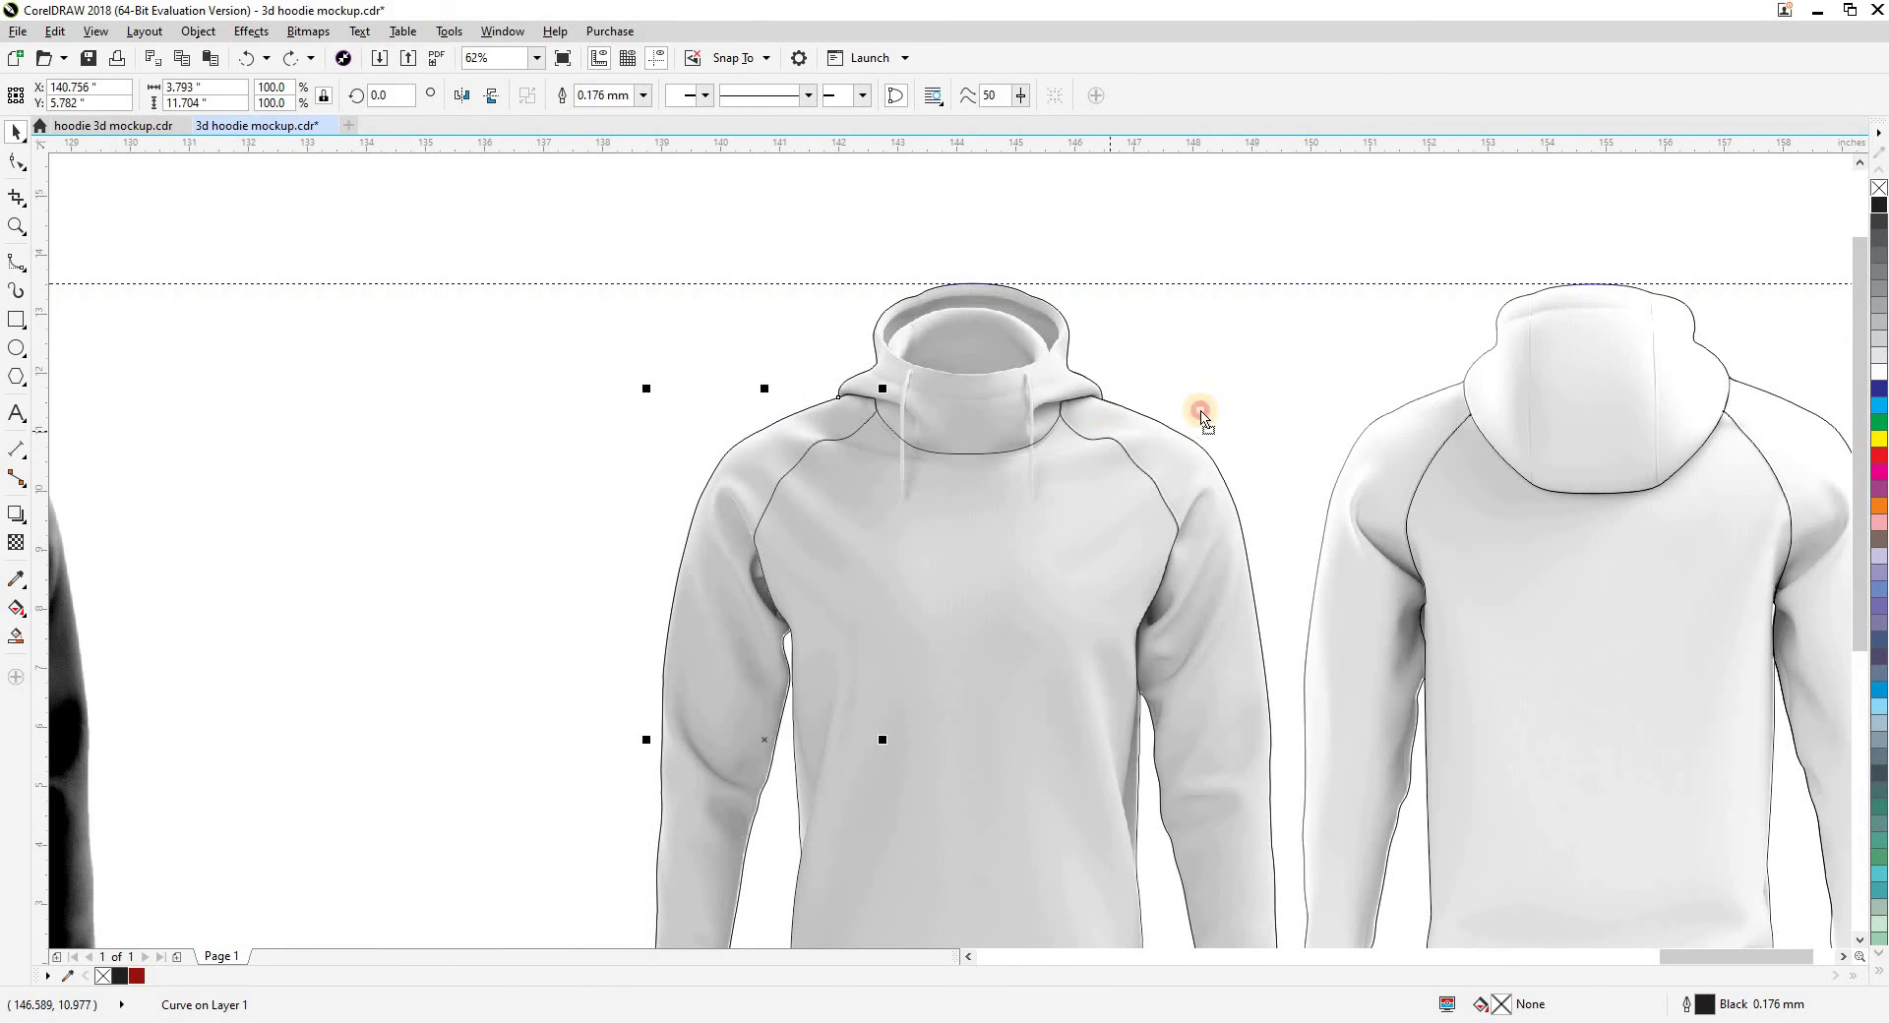
pyautogui.hotkey('ctrl', 'z')
pyautogui.click(1132, 265)
pyautogui.scroll(-2, 1055, 553)
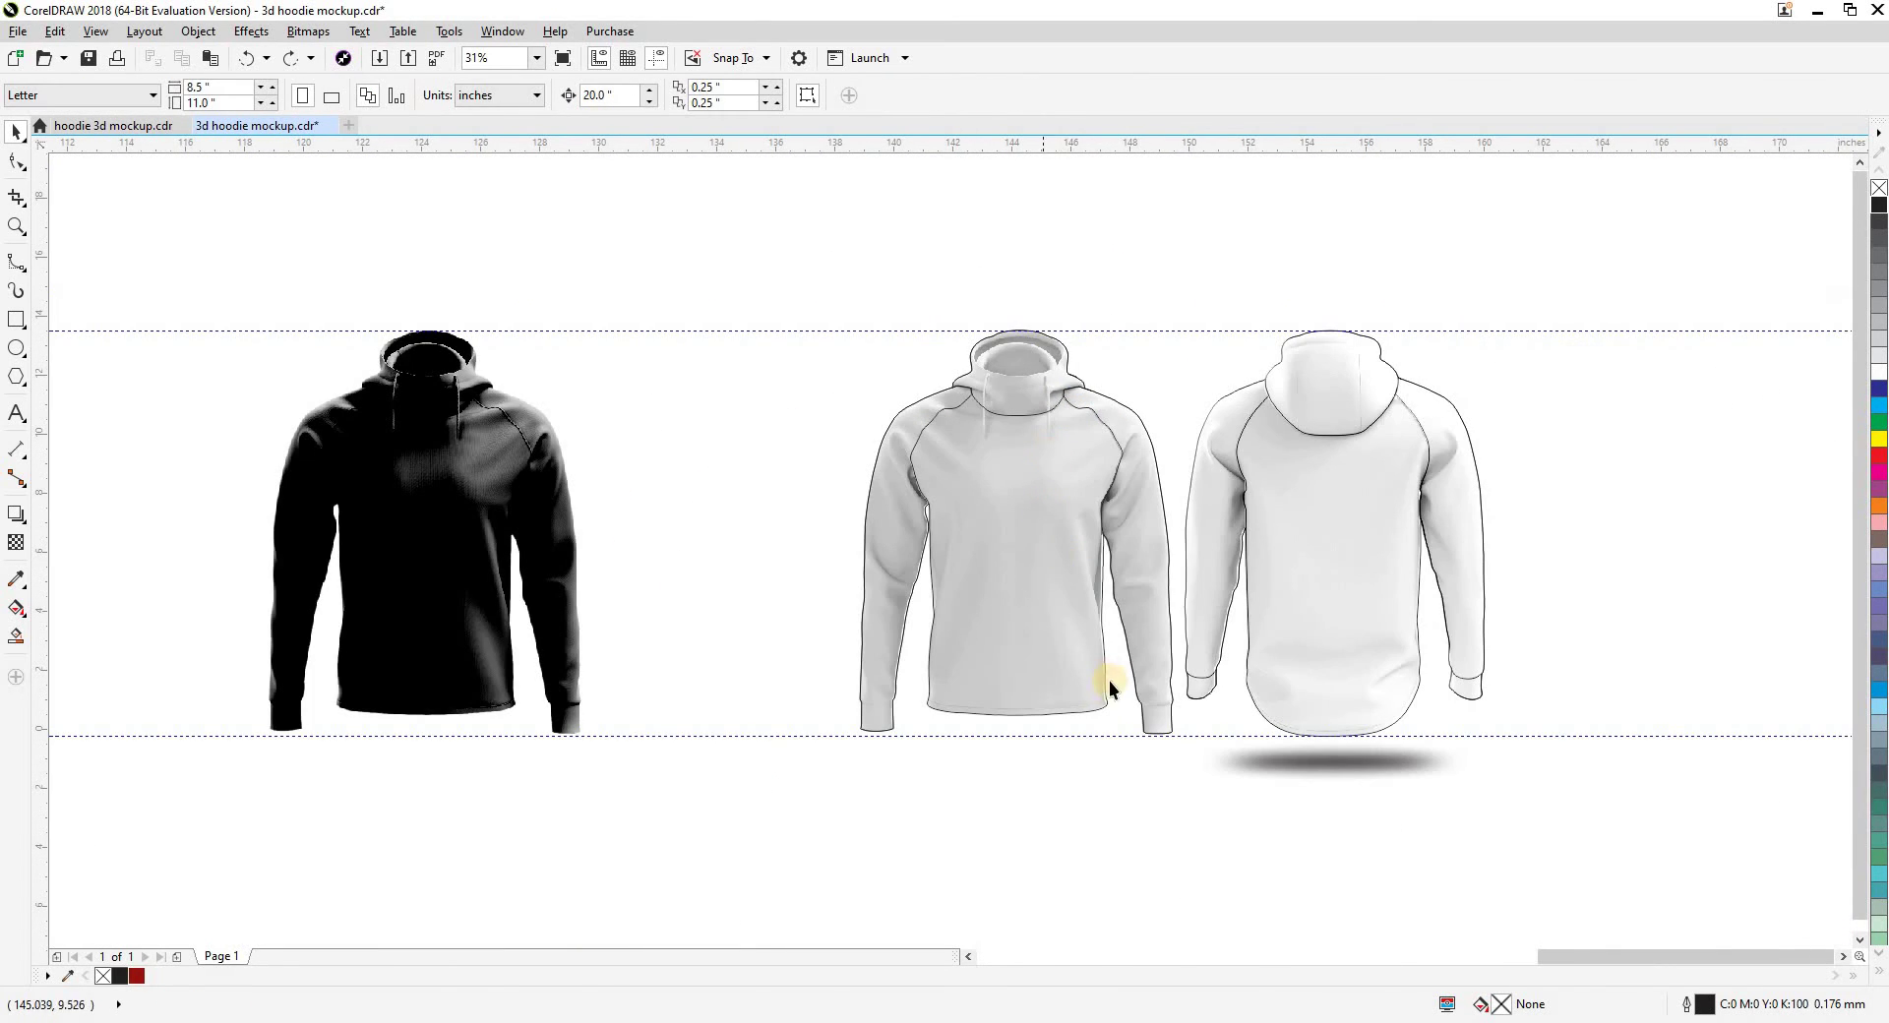
# Trace the front hoodie's right cuff seam with a B-Spline curve that extends past both sides of the sleeve
pyautogui.scroll(4, 1099, 716)
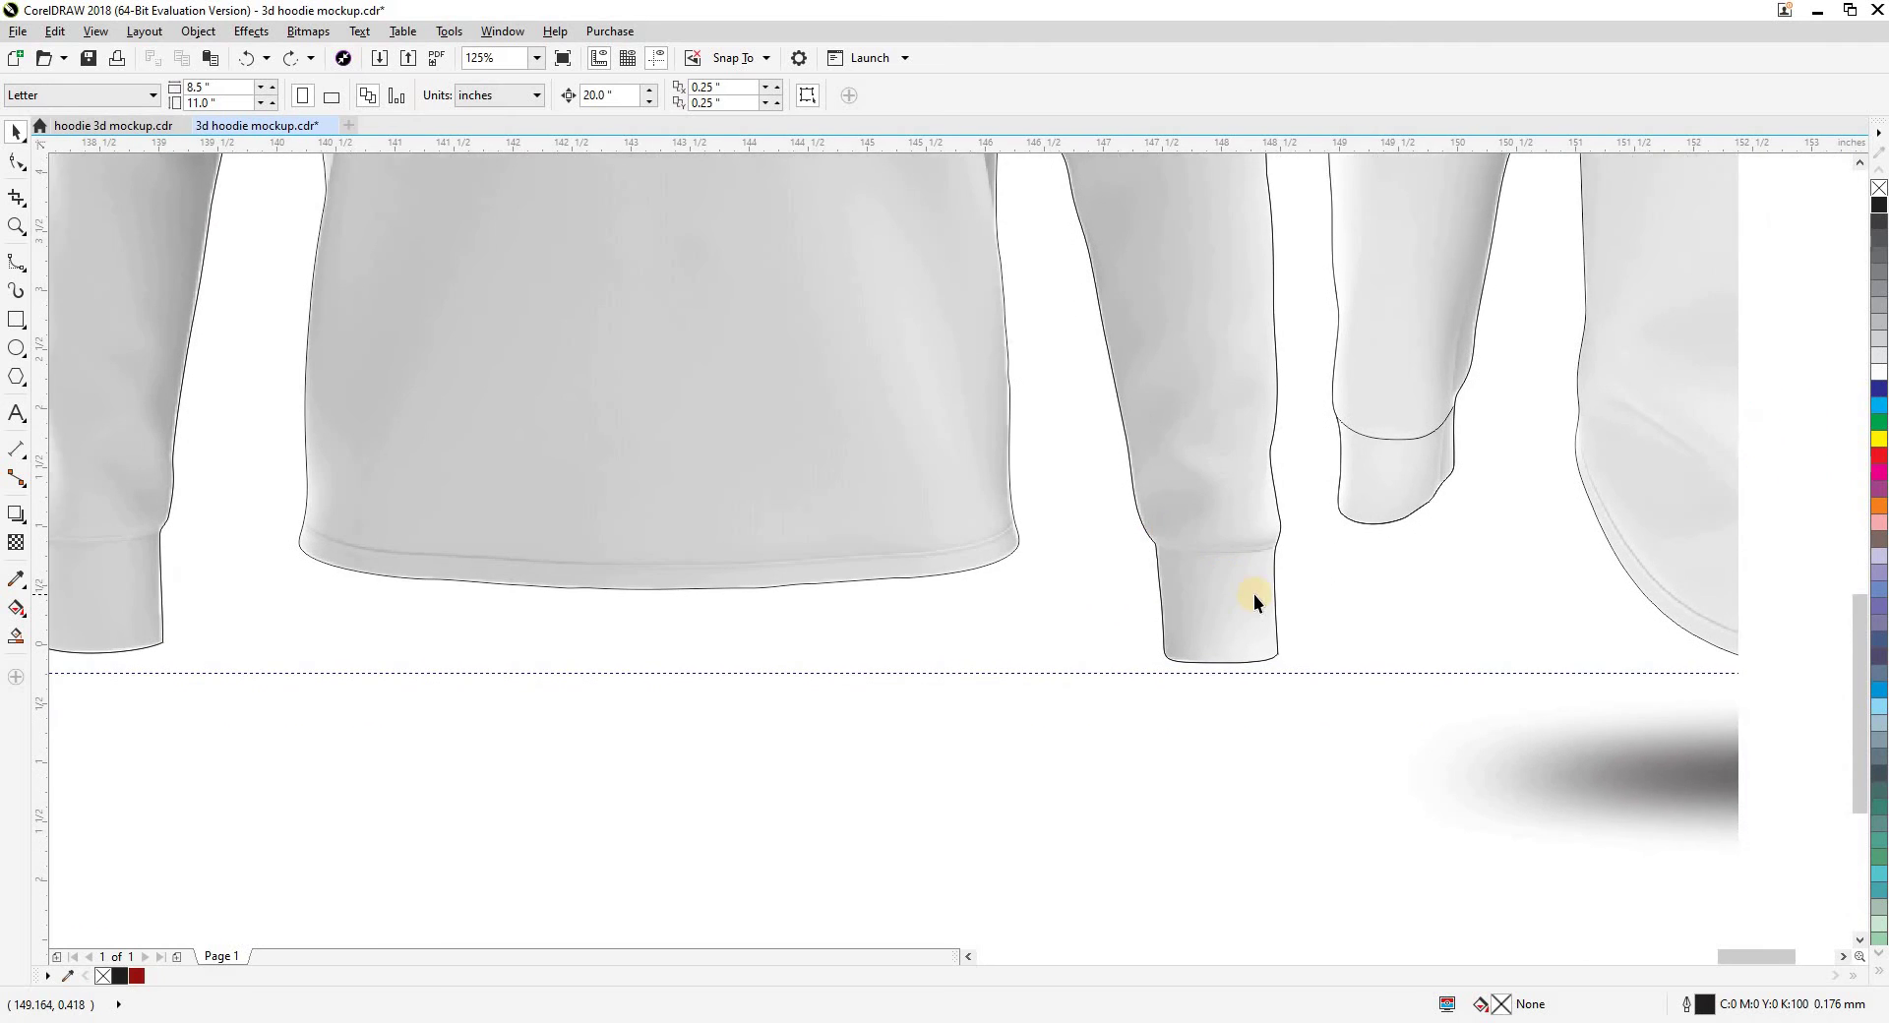
pyautogui.scroll(4, 1254, 595)
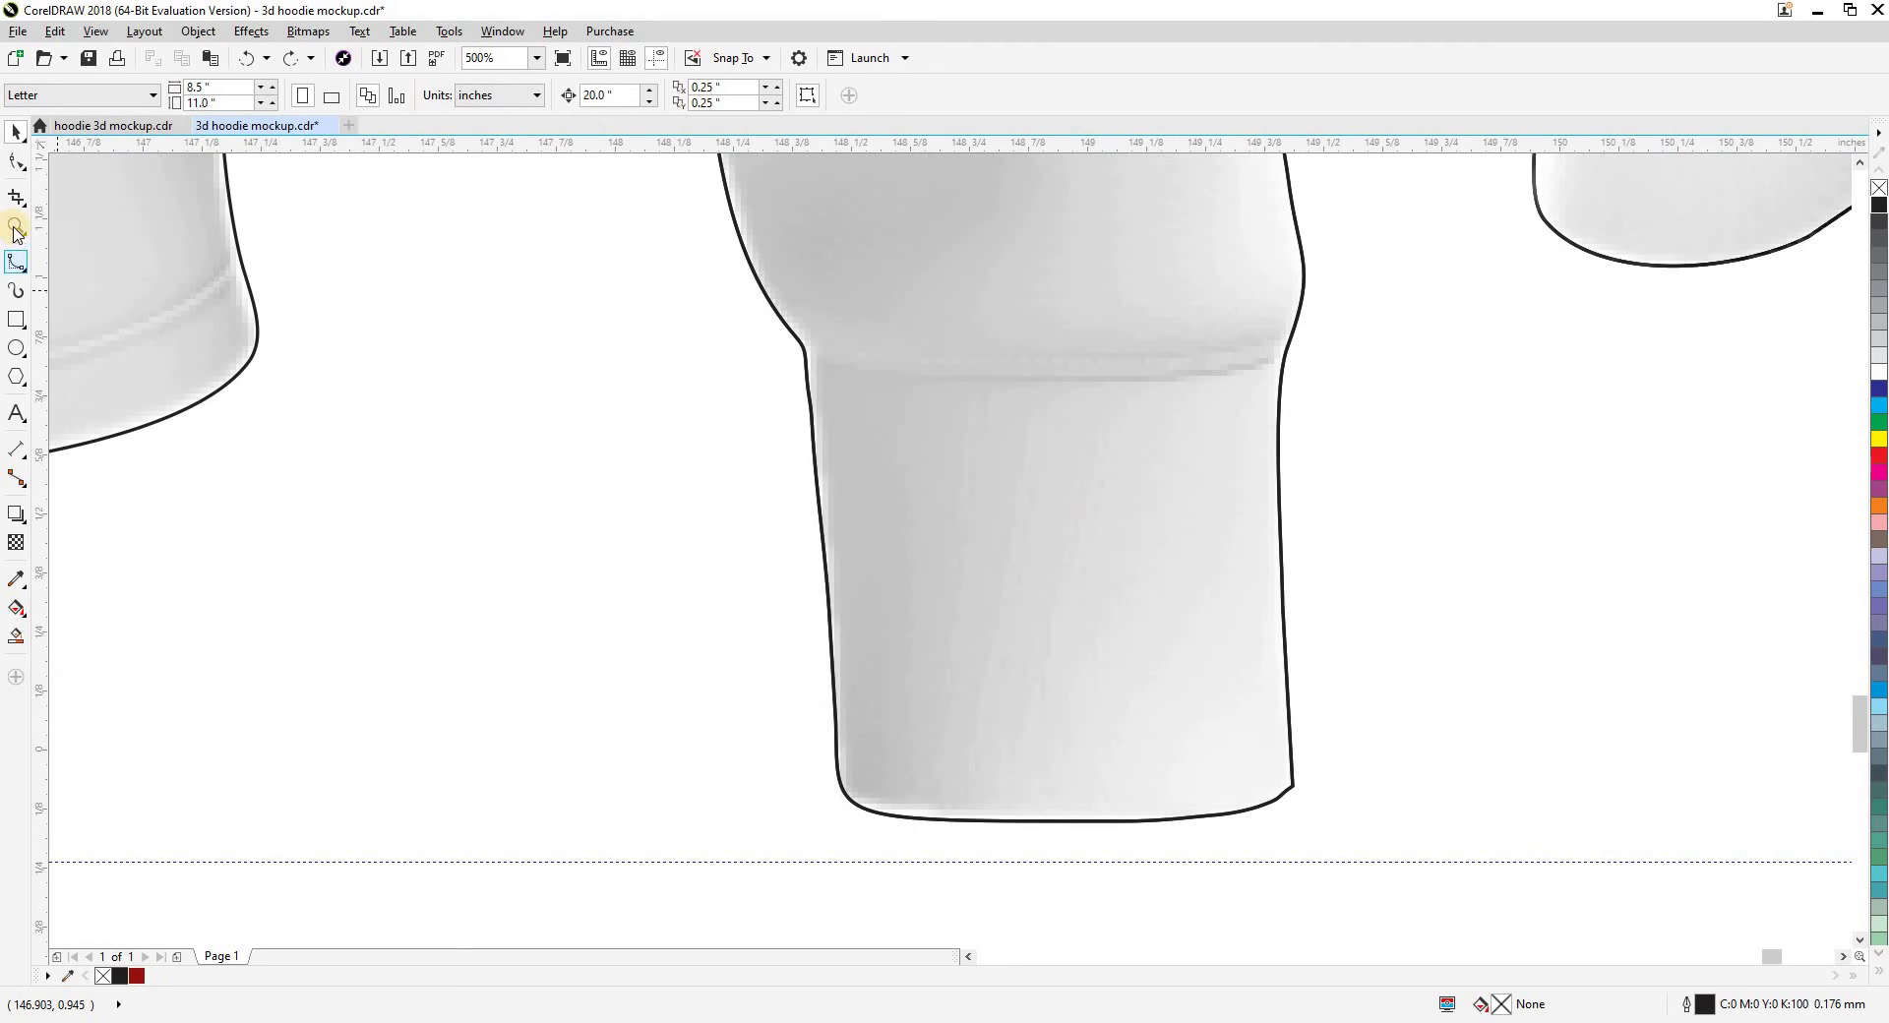
pyautogui.click(447, 597)
pyautogui.click(490, 504)
pyautogui.click(675, 326)
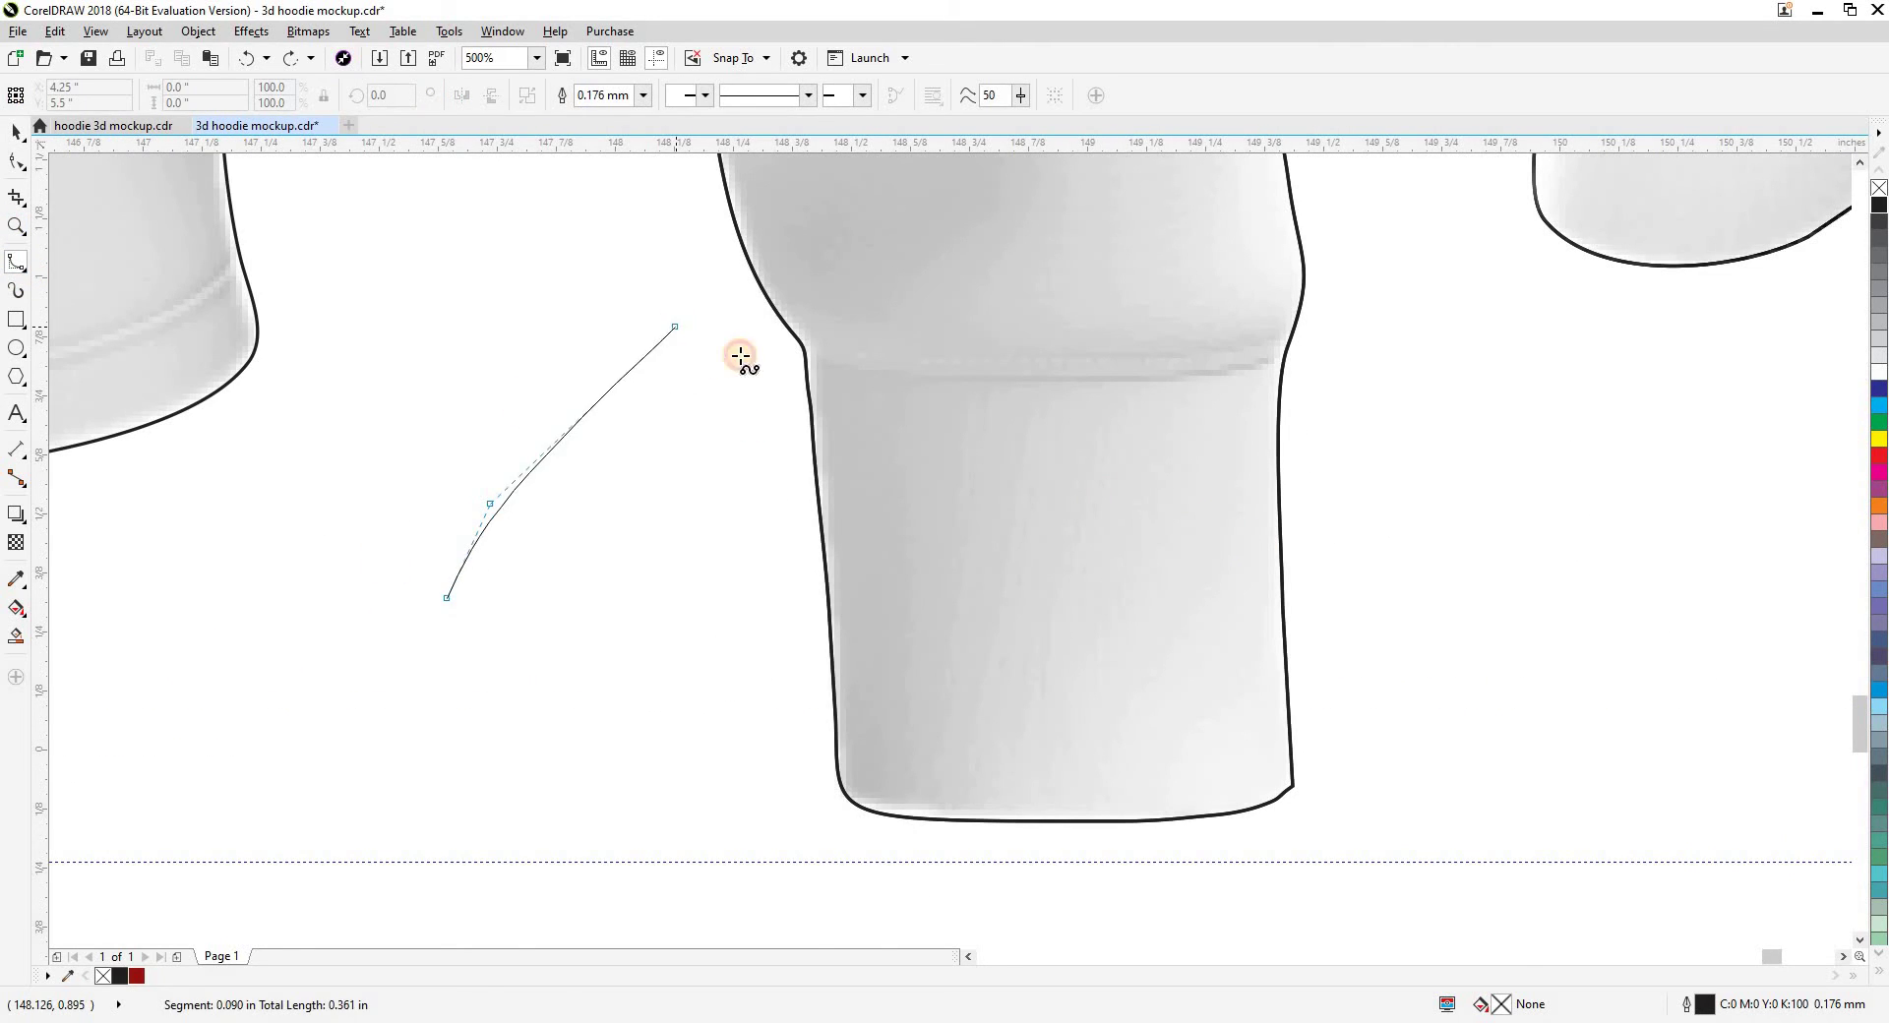
pyautogui.click(791, 349)
pyautogui.click(821, 364)
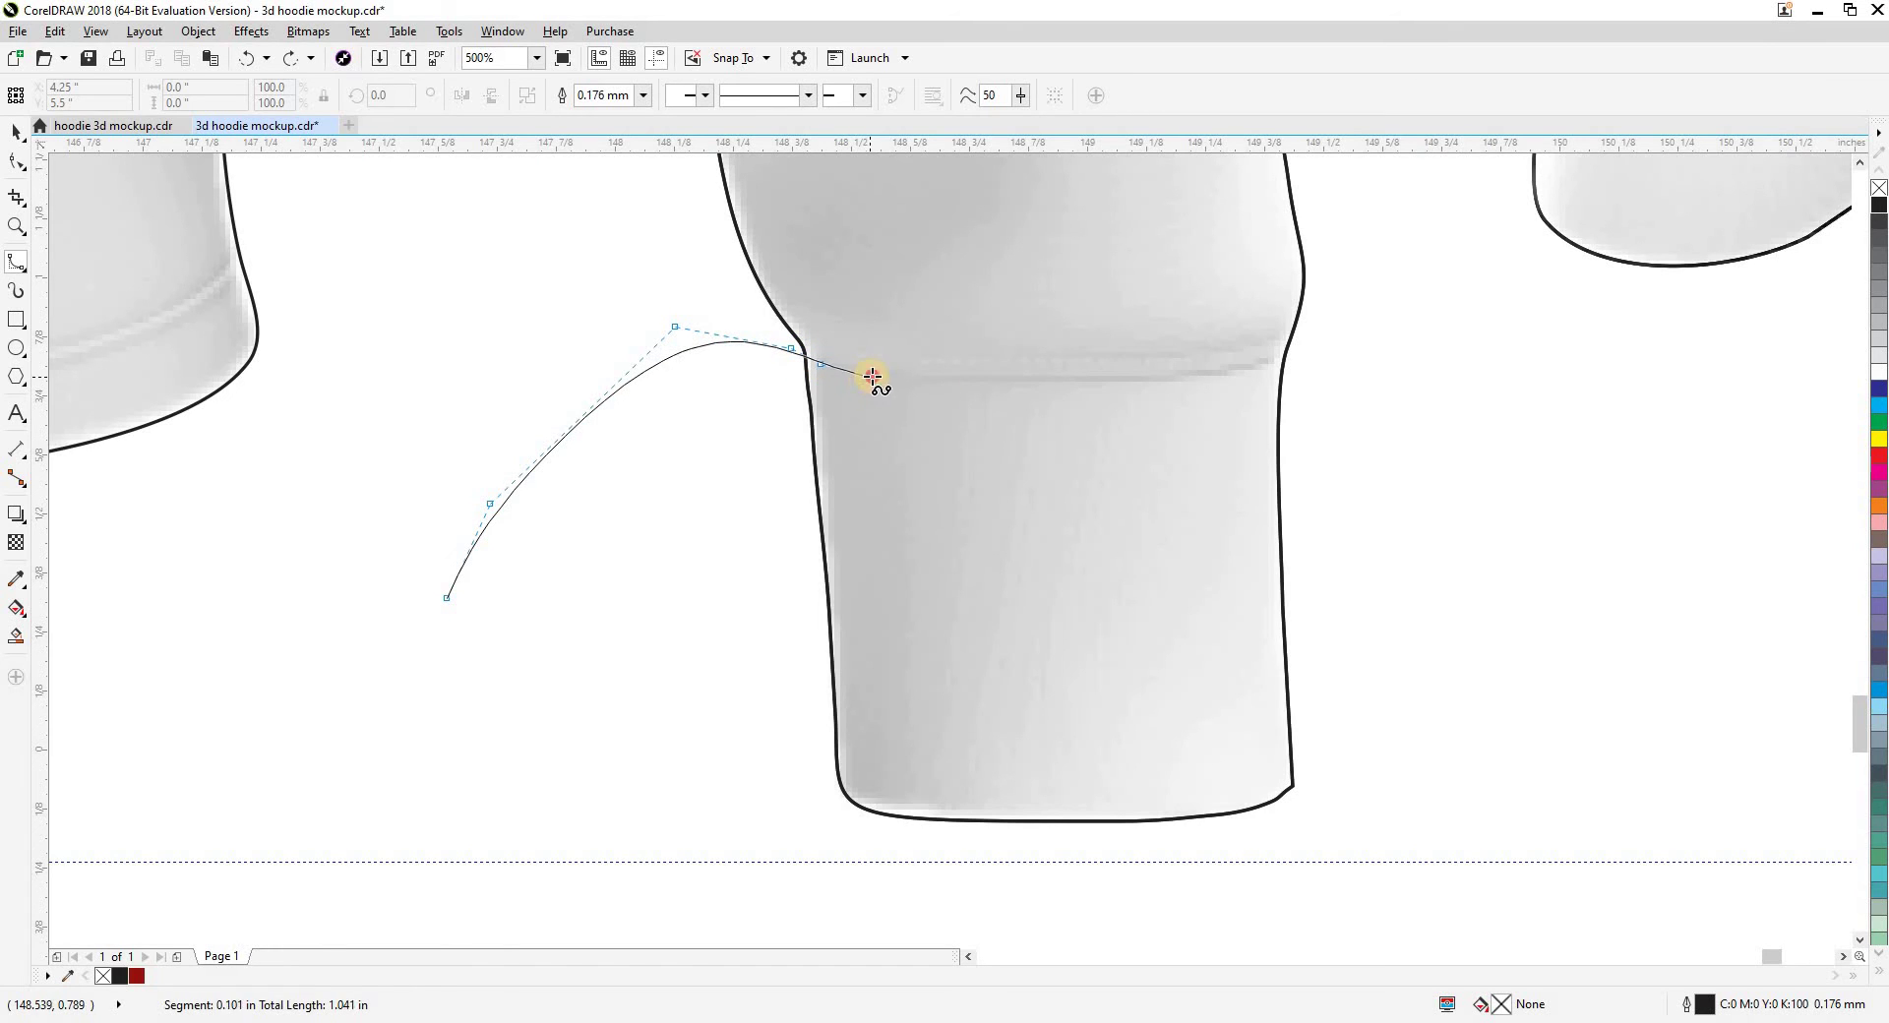
pyautogui.click(872, 376)
pyautogui.click(1020, 383)
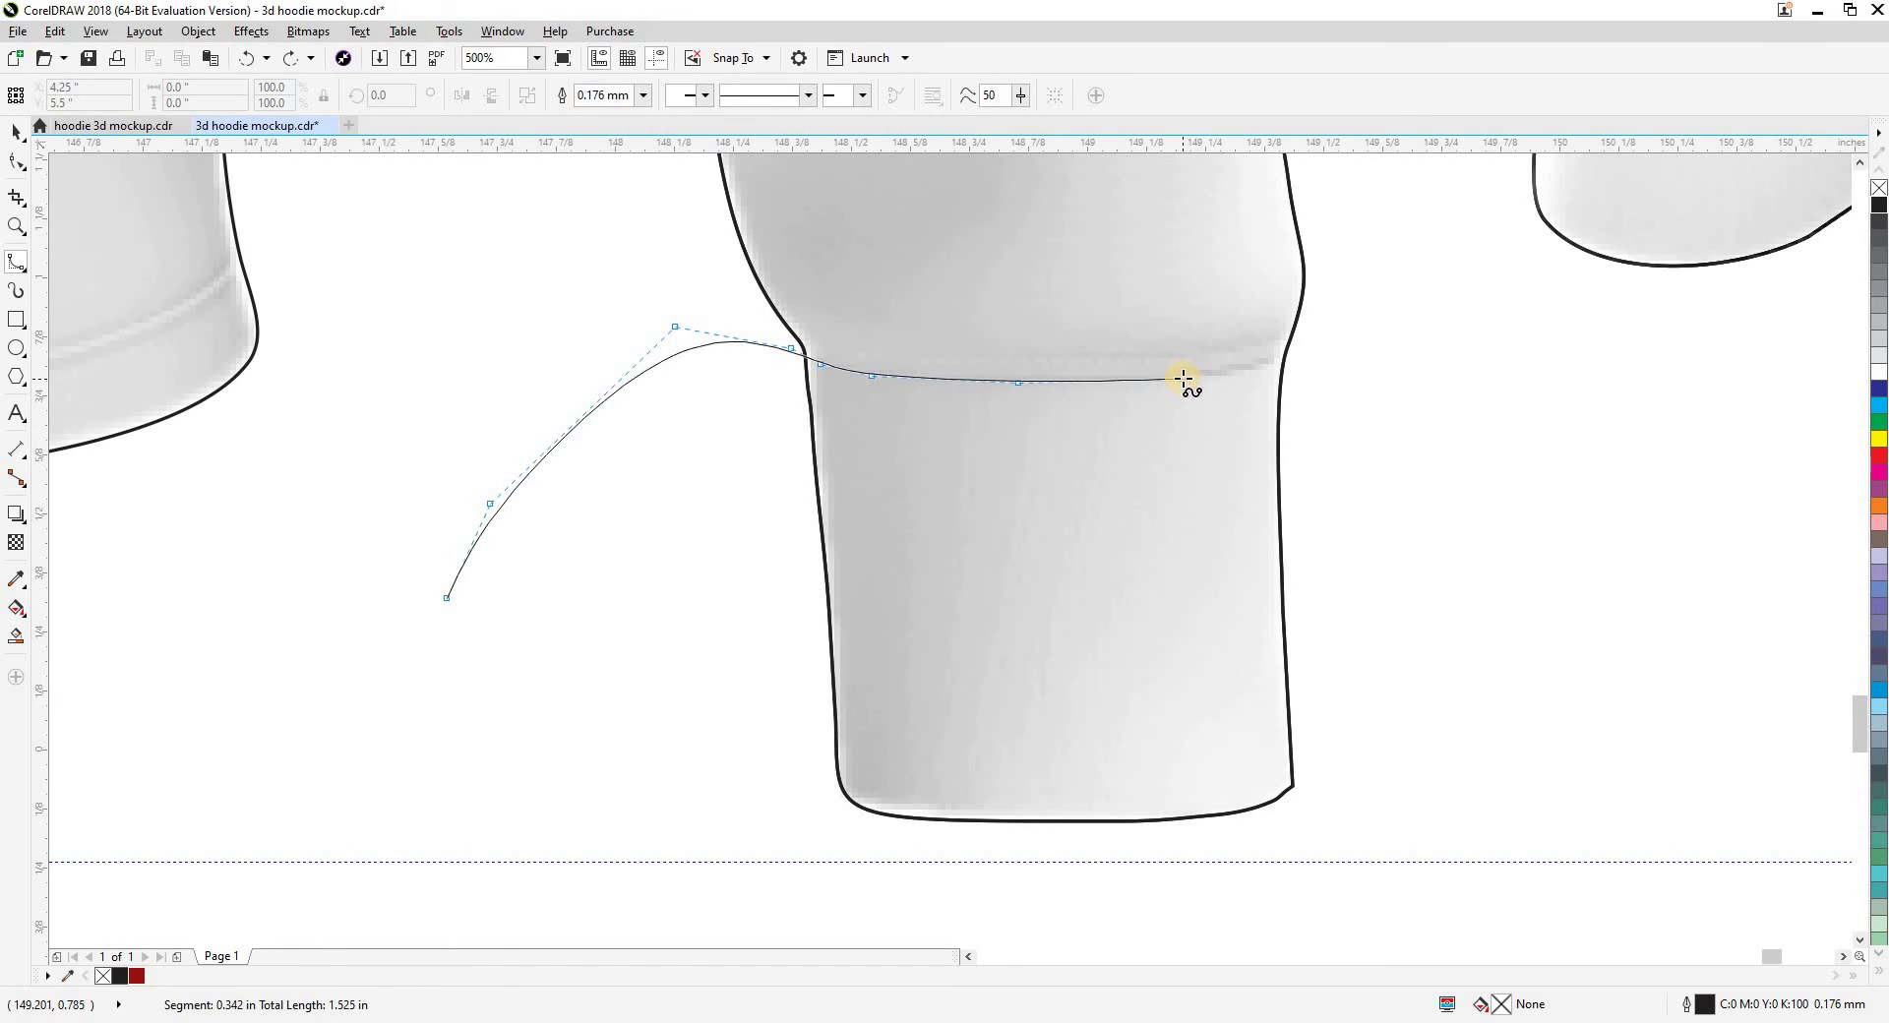
pyautogui.click(1246, 371)
pyautogui.click(1336, 339)
pyautogui.click(1465, 378)
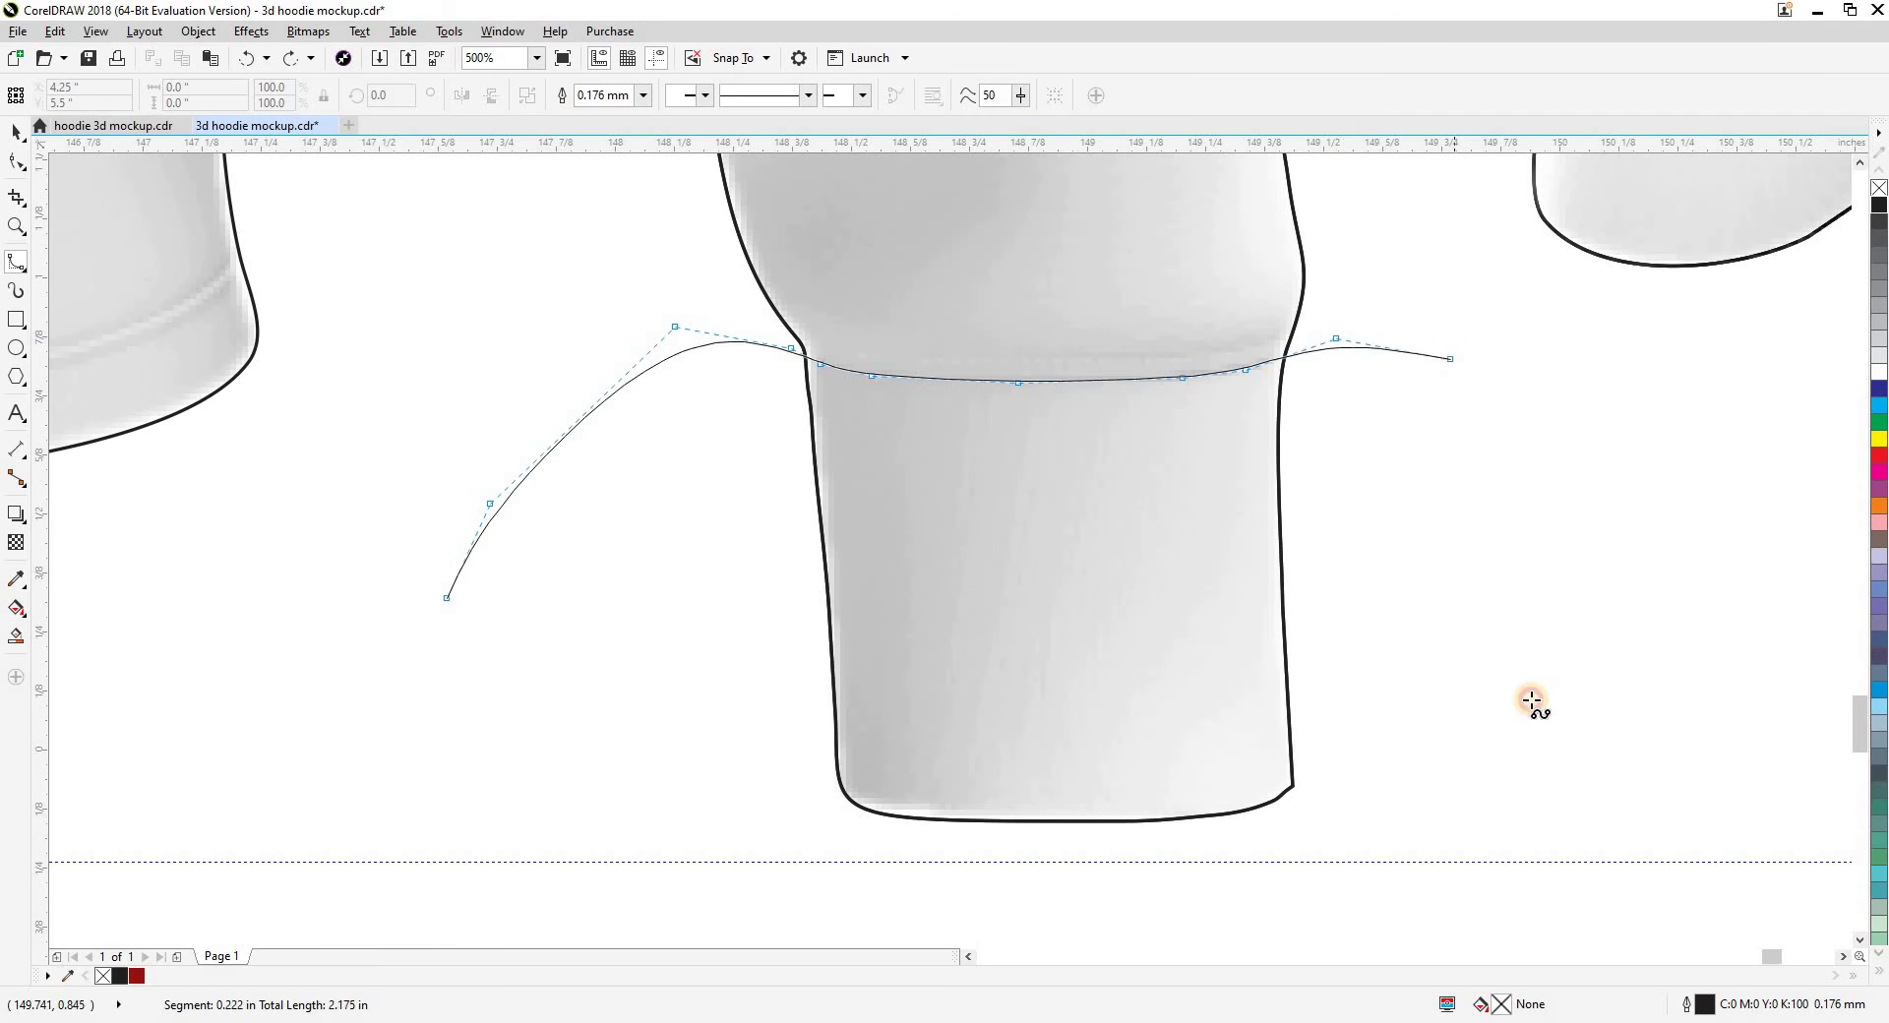
# Continue the B-Spline around the bottom of the right cuff and close it at its starting point
pyautogui.click(1527, 750)
pyautogui.click(1319, 861)
pyautogui.click(767, 848)
pyautogui.click(551, 683)
pyautogui.click(486, 633)
pyautogui.click(478, 613)
pyautogui.click(449, 597)
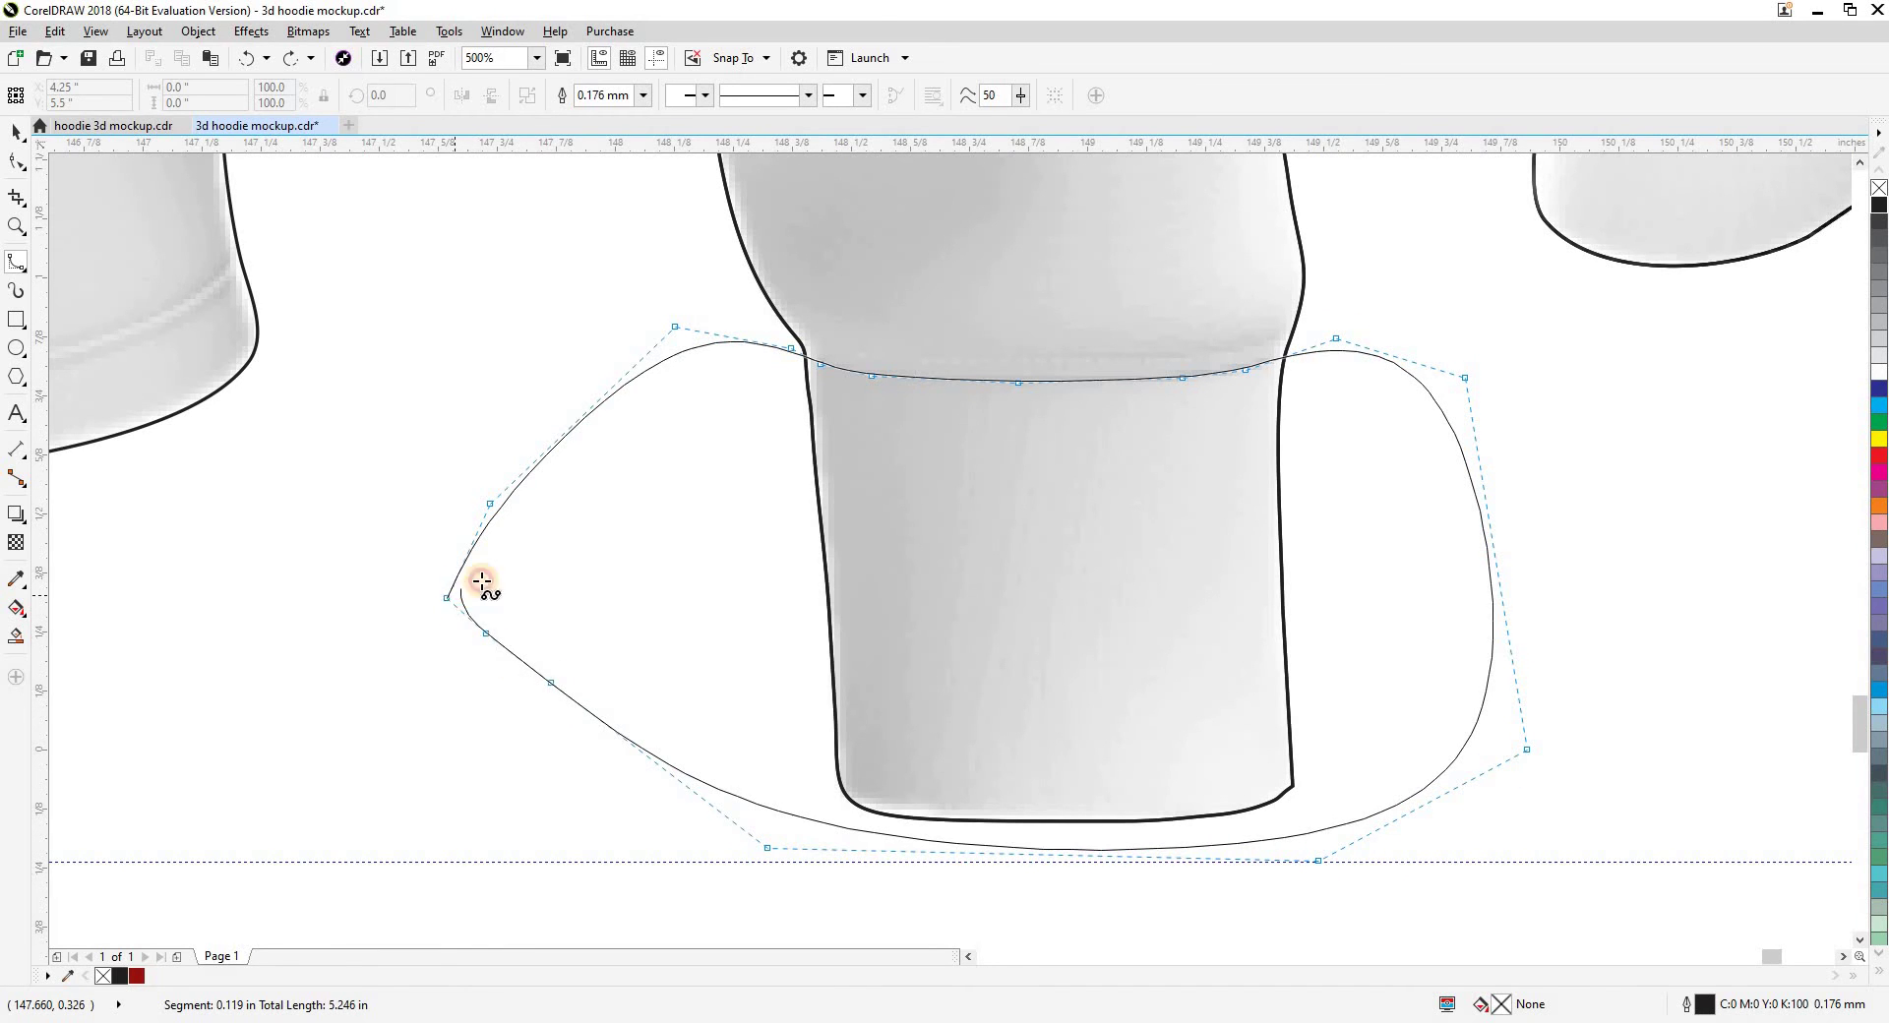
# Intersect the closed curve with the right sleeve part to create a separate cuff part, and delete the curve
pyautogui.press('space')
pyautogui.keyDown('shift'); pyautogui.click(818, 240); pyautogui.keyUp('shift')
pyautogui.click(741, 449)
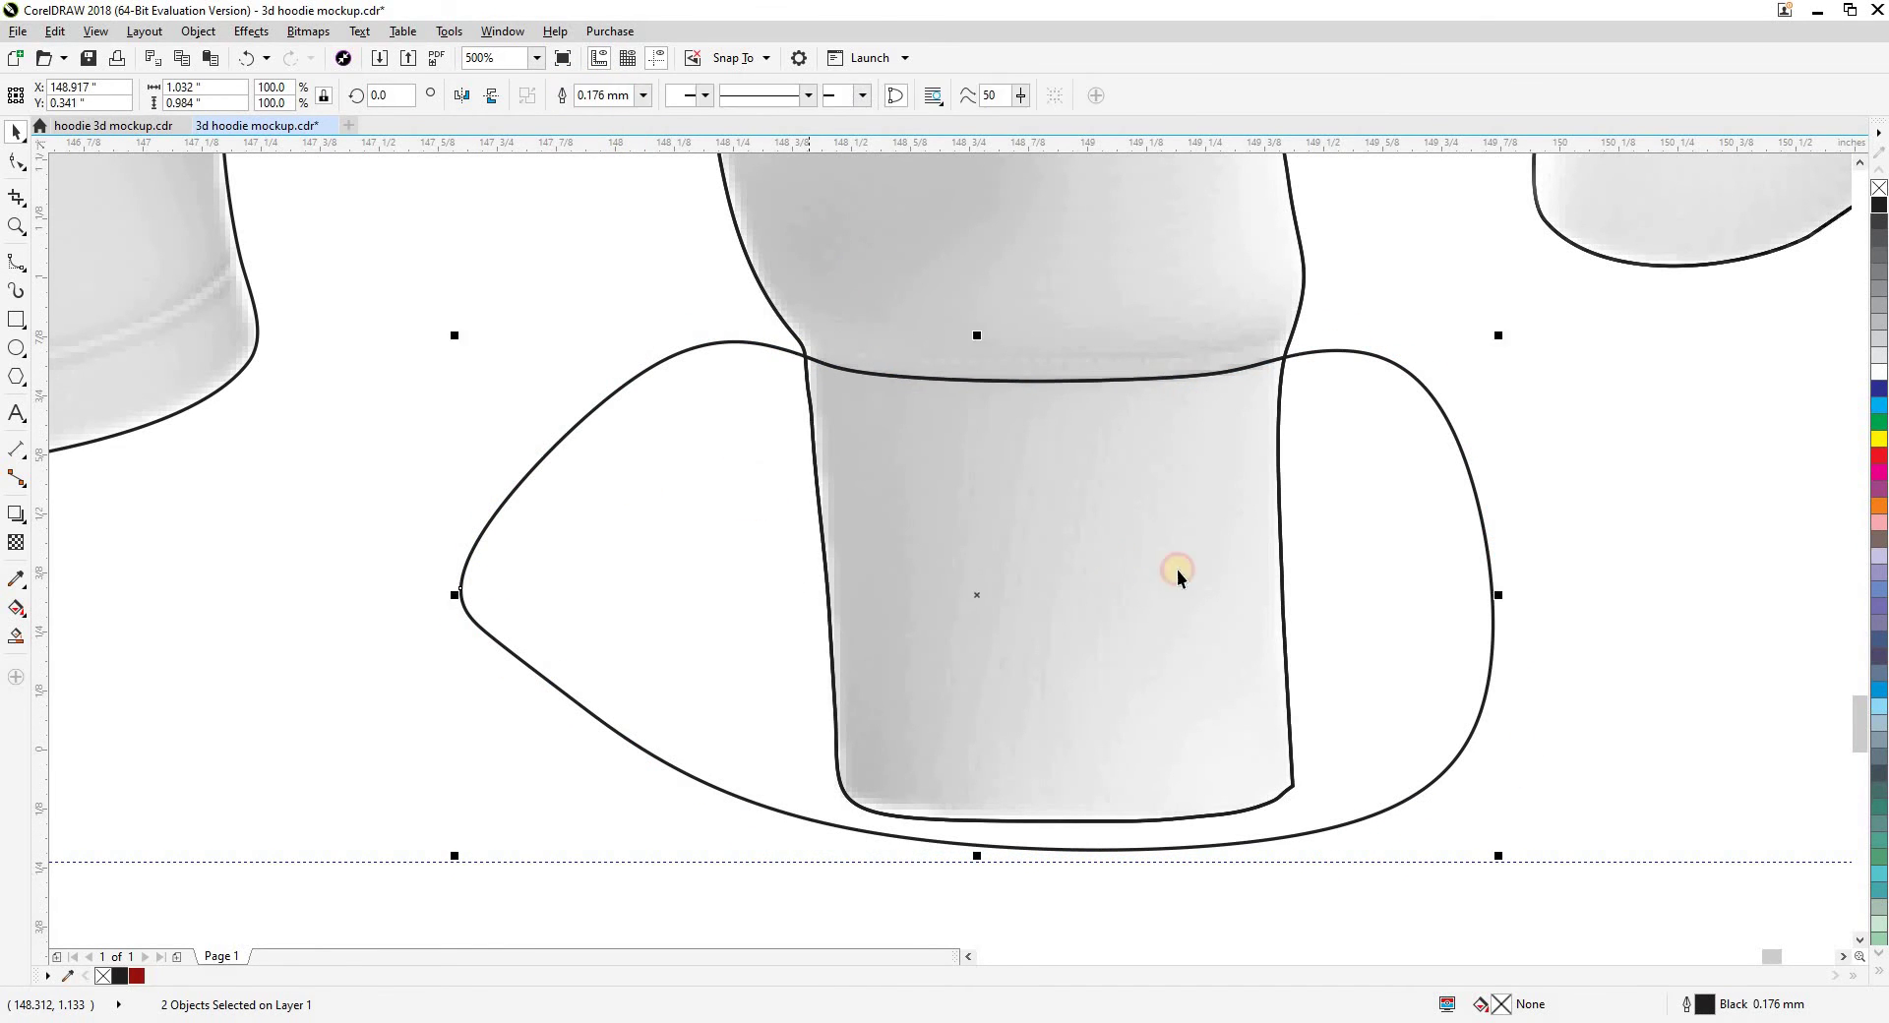
pyautogui.press('Delete')
# Start a B-Spline curve outside the front hoodie's left cuff and carry it below and up the cuff's outer side
pyautogui.scroll(-2, 1178, 571)
pyautogui.moveTo(292, 556); pyautogui.dragTo(903, 574)
pyautogui.scroll(2, 488, 600)
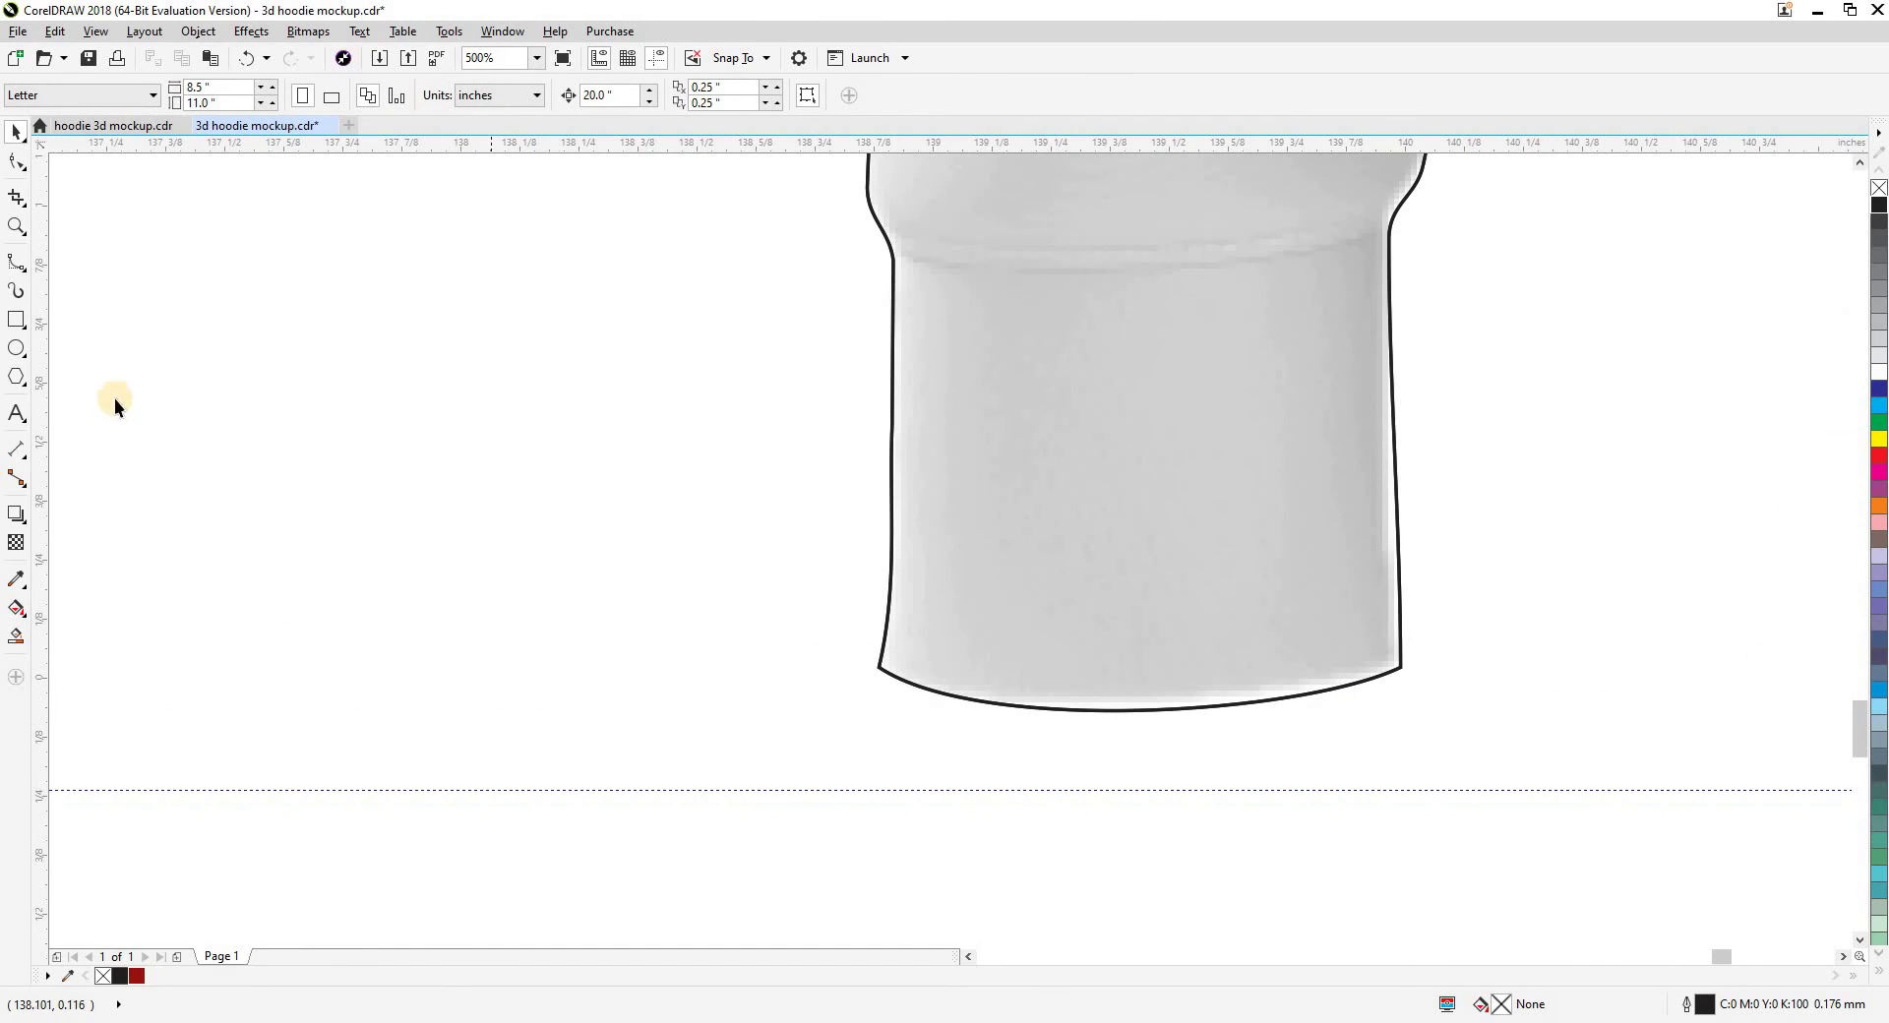
pyautogui.click(12, 266)
pyautogui.click(1566, 579)
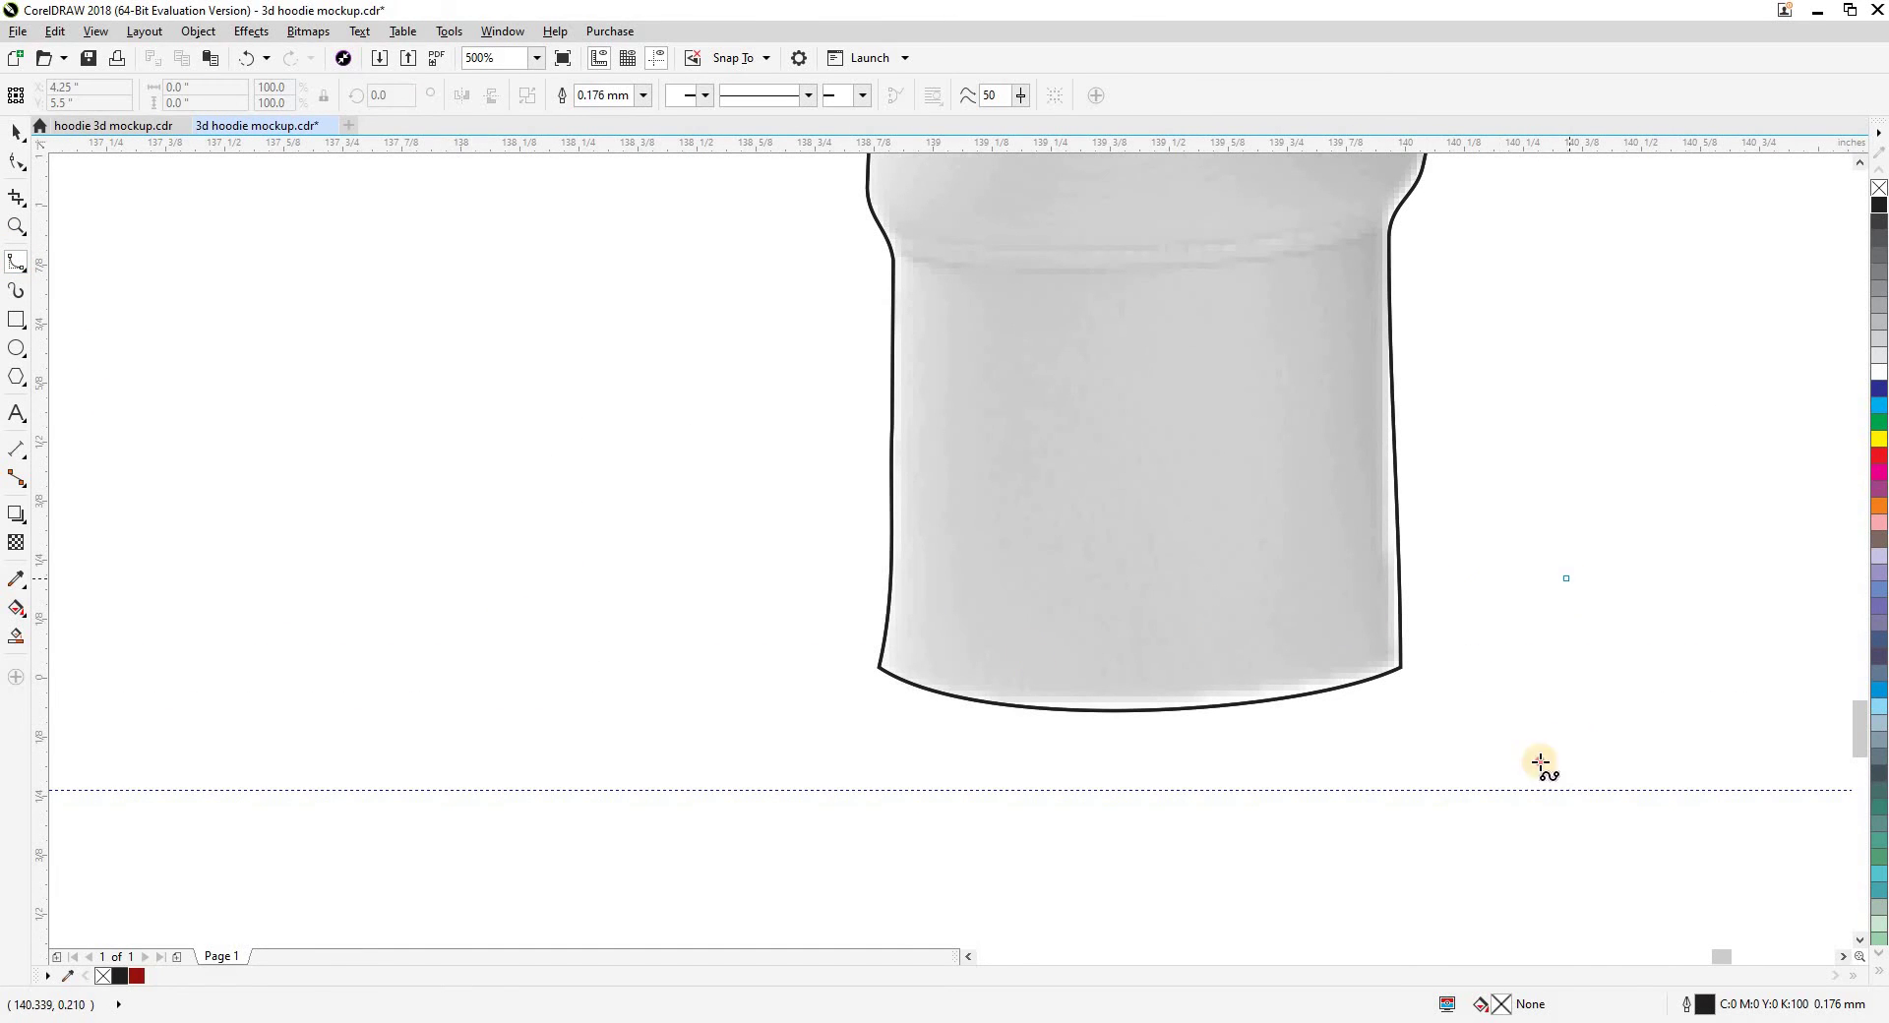
pyautogui.click(1555, 731)
pyautogui.click(1127, 861)
pyautogui.click(1028, 866)
pyautogui.click(698, 771)
pyautogui.click(687, 555)
pyautogui.moveTo(743, 433); pyautogui.dragTo(621, 618)
# Trace the left cuff seam with the B-Spline across the sleeve and close the curve at its starting point
pyautogui.scroll(1, 854, 475)
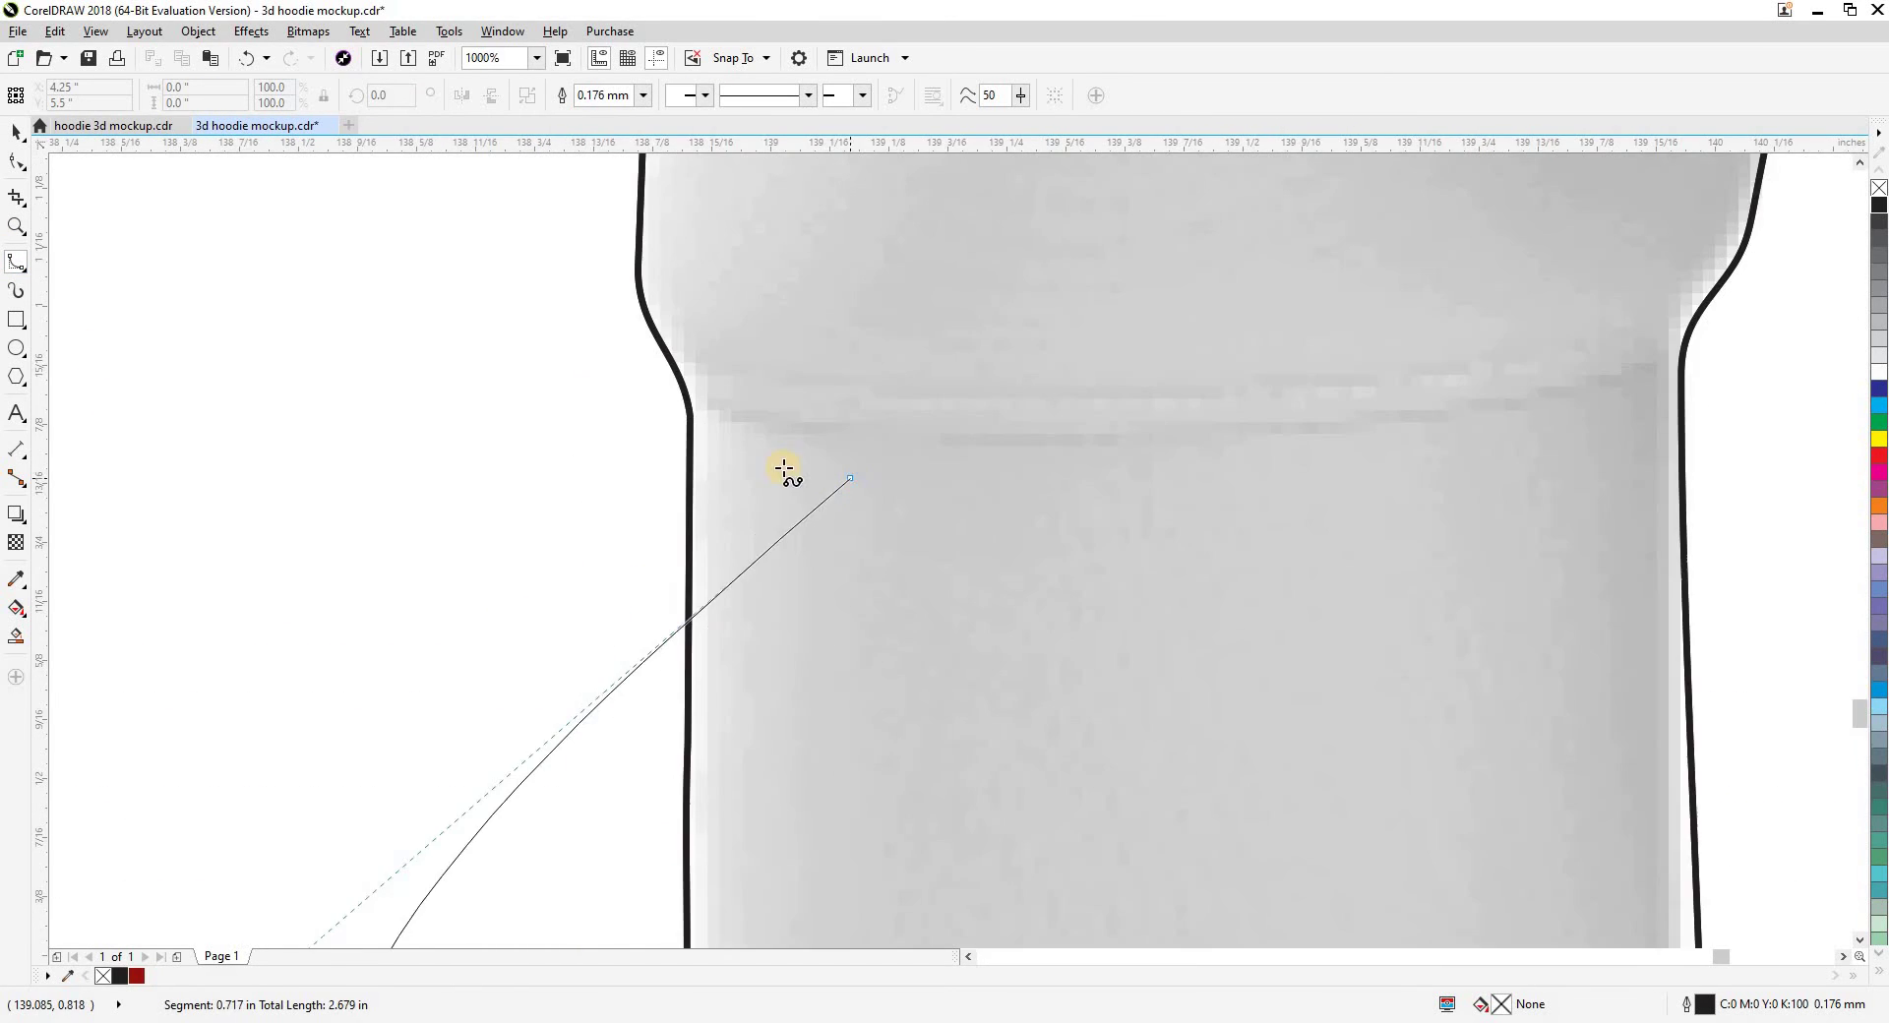
pyautogui.click(579, 368)
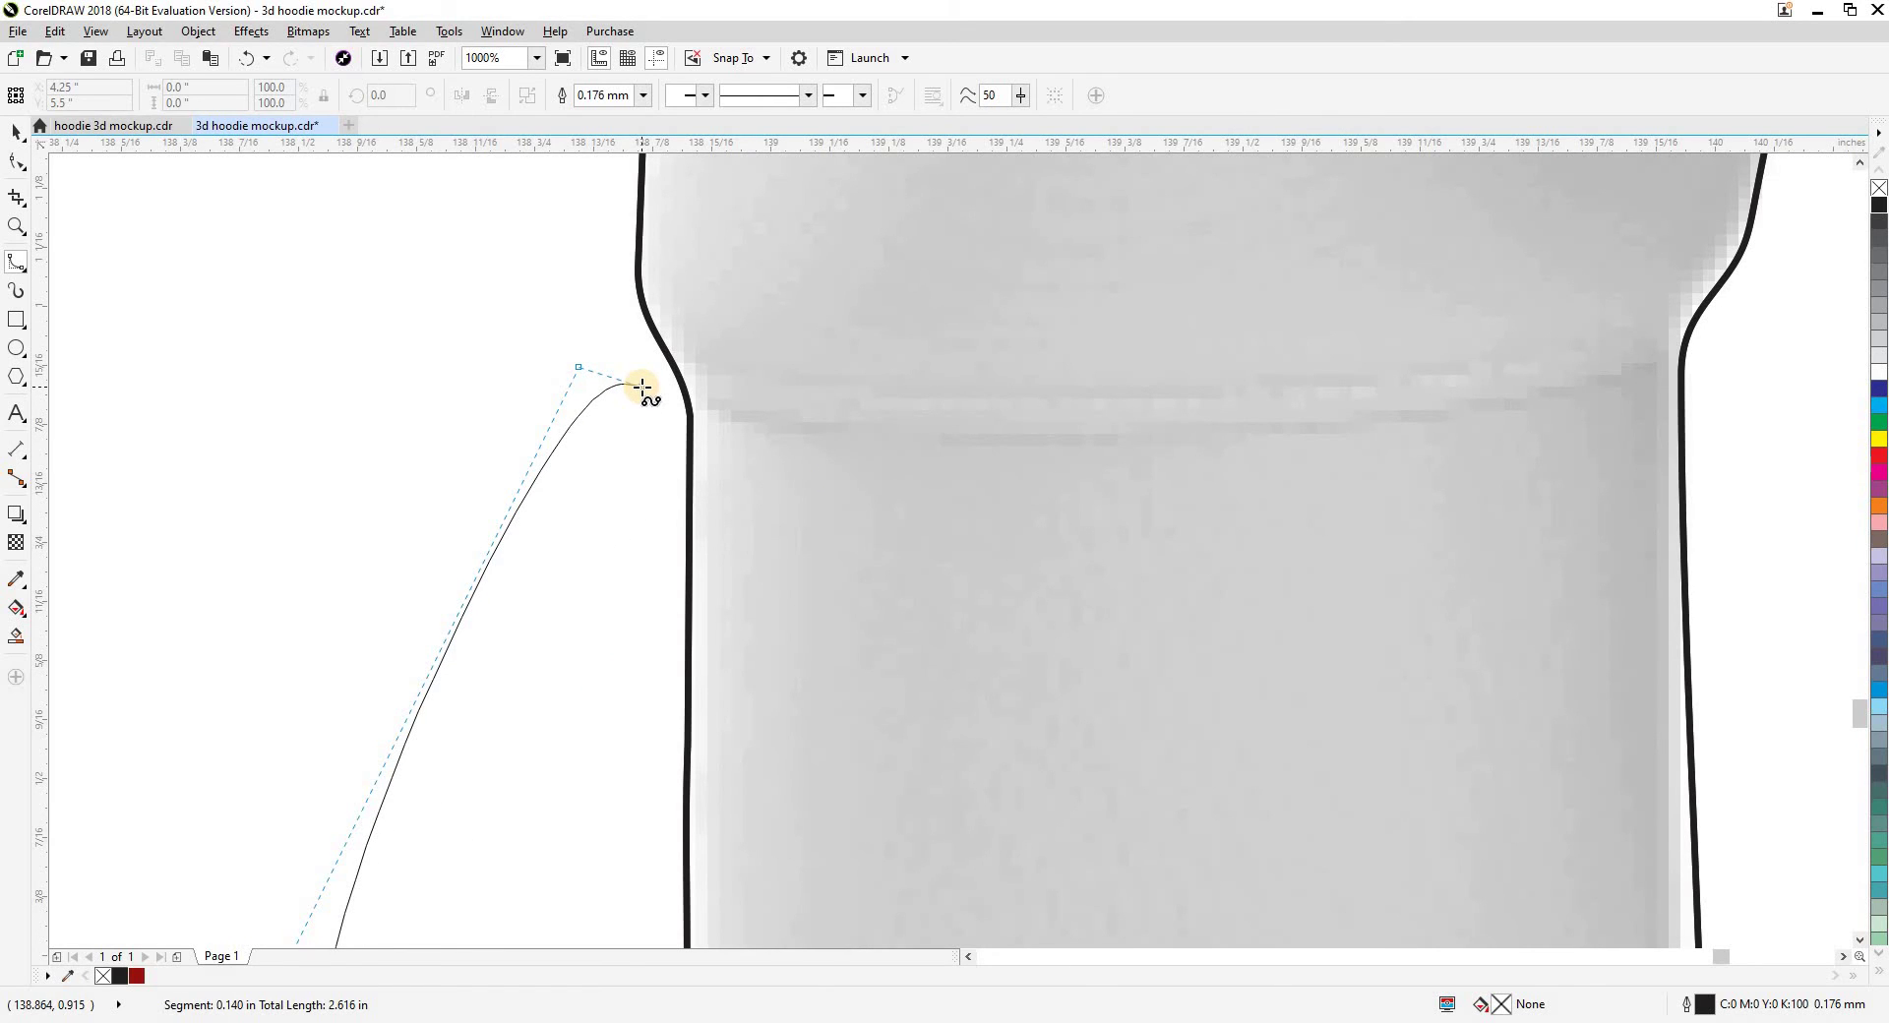
pyautogui.click(641, 385)
pyautogui.click(668, 395)
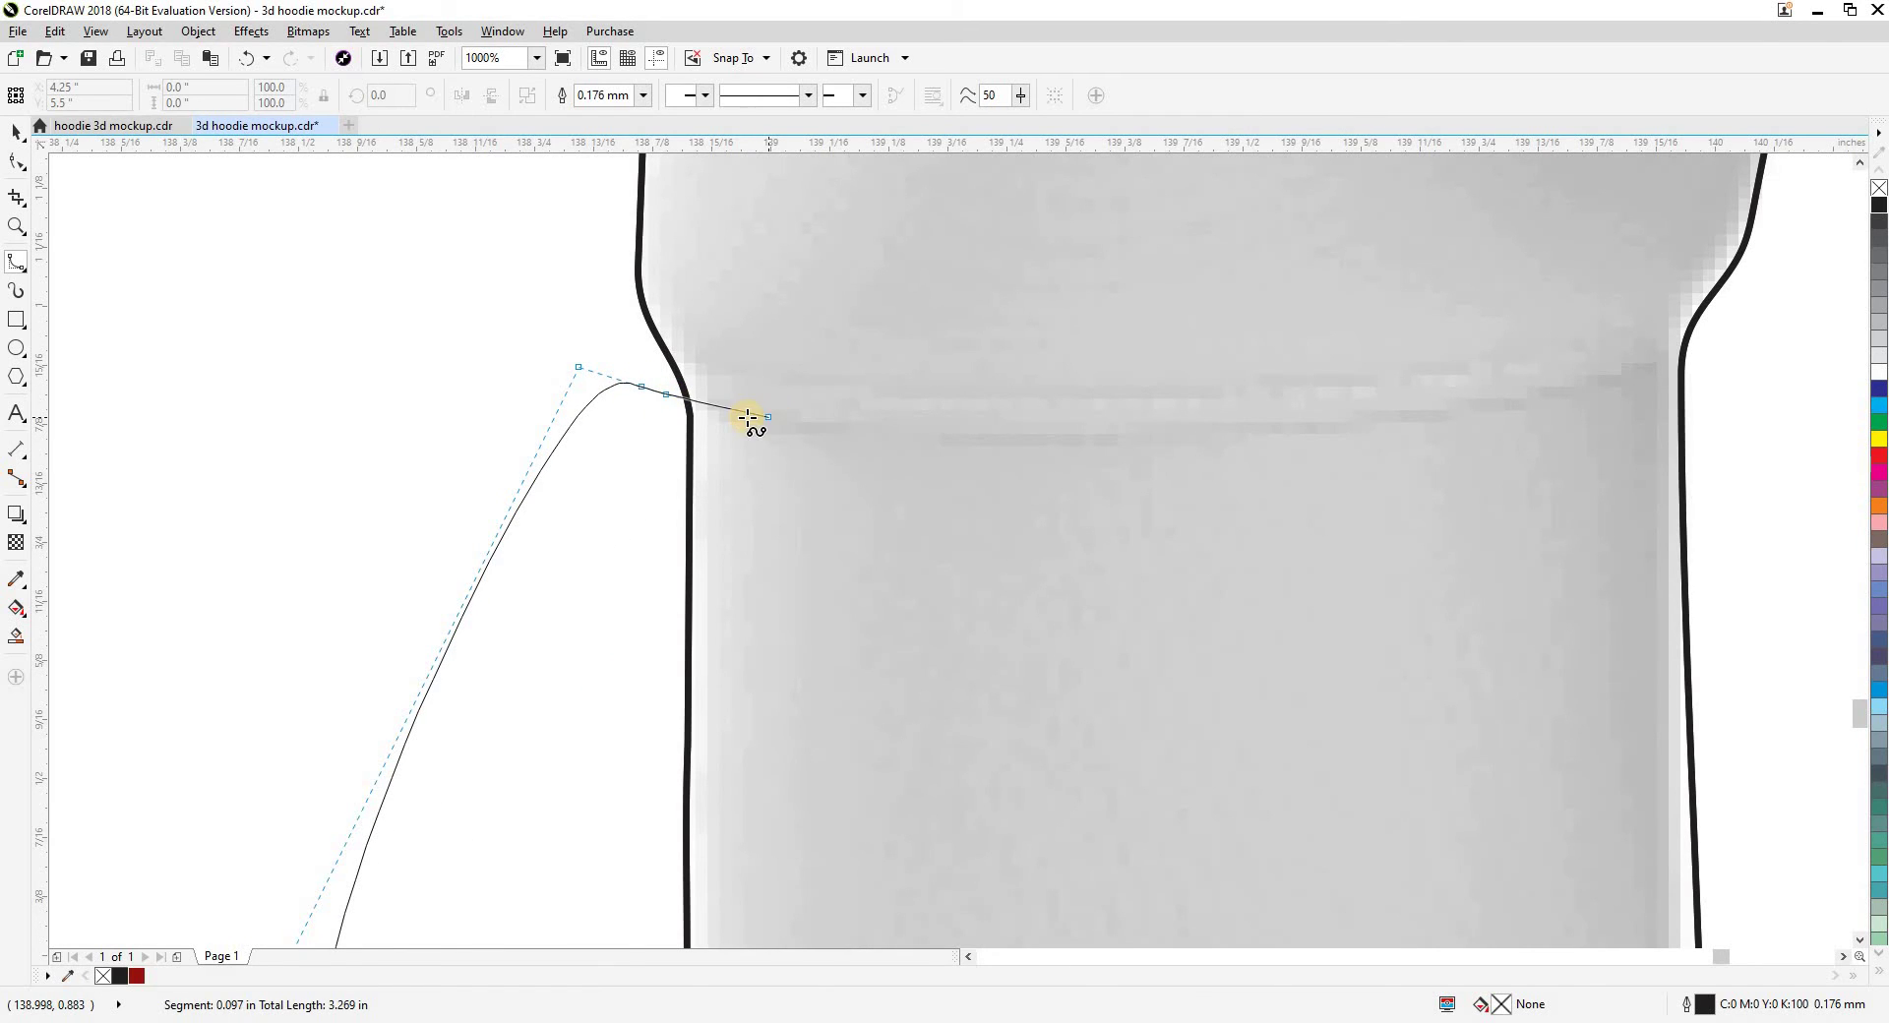
pyautogui.click(940, 443)
pyautogui.click(1413, 422)
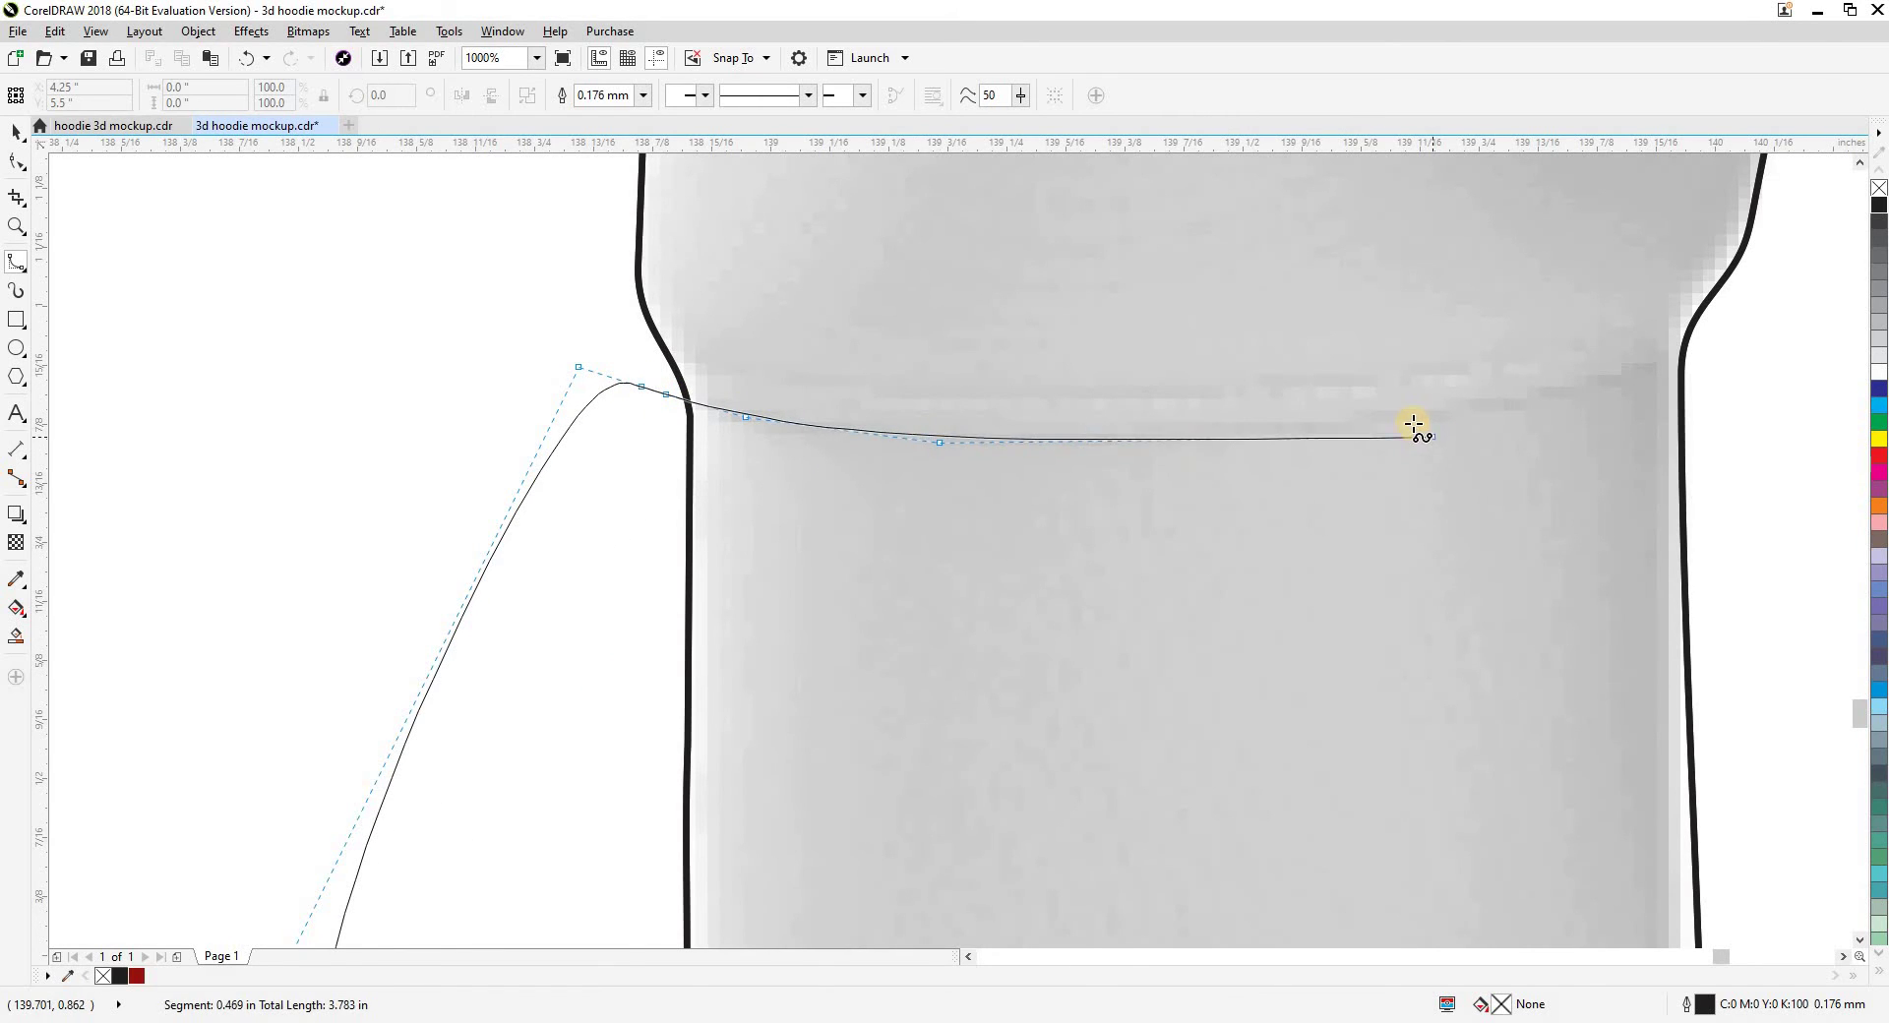
pyautogui.click(1611, 388)
pyautogui.click(1754, 325)
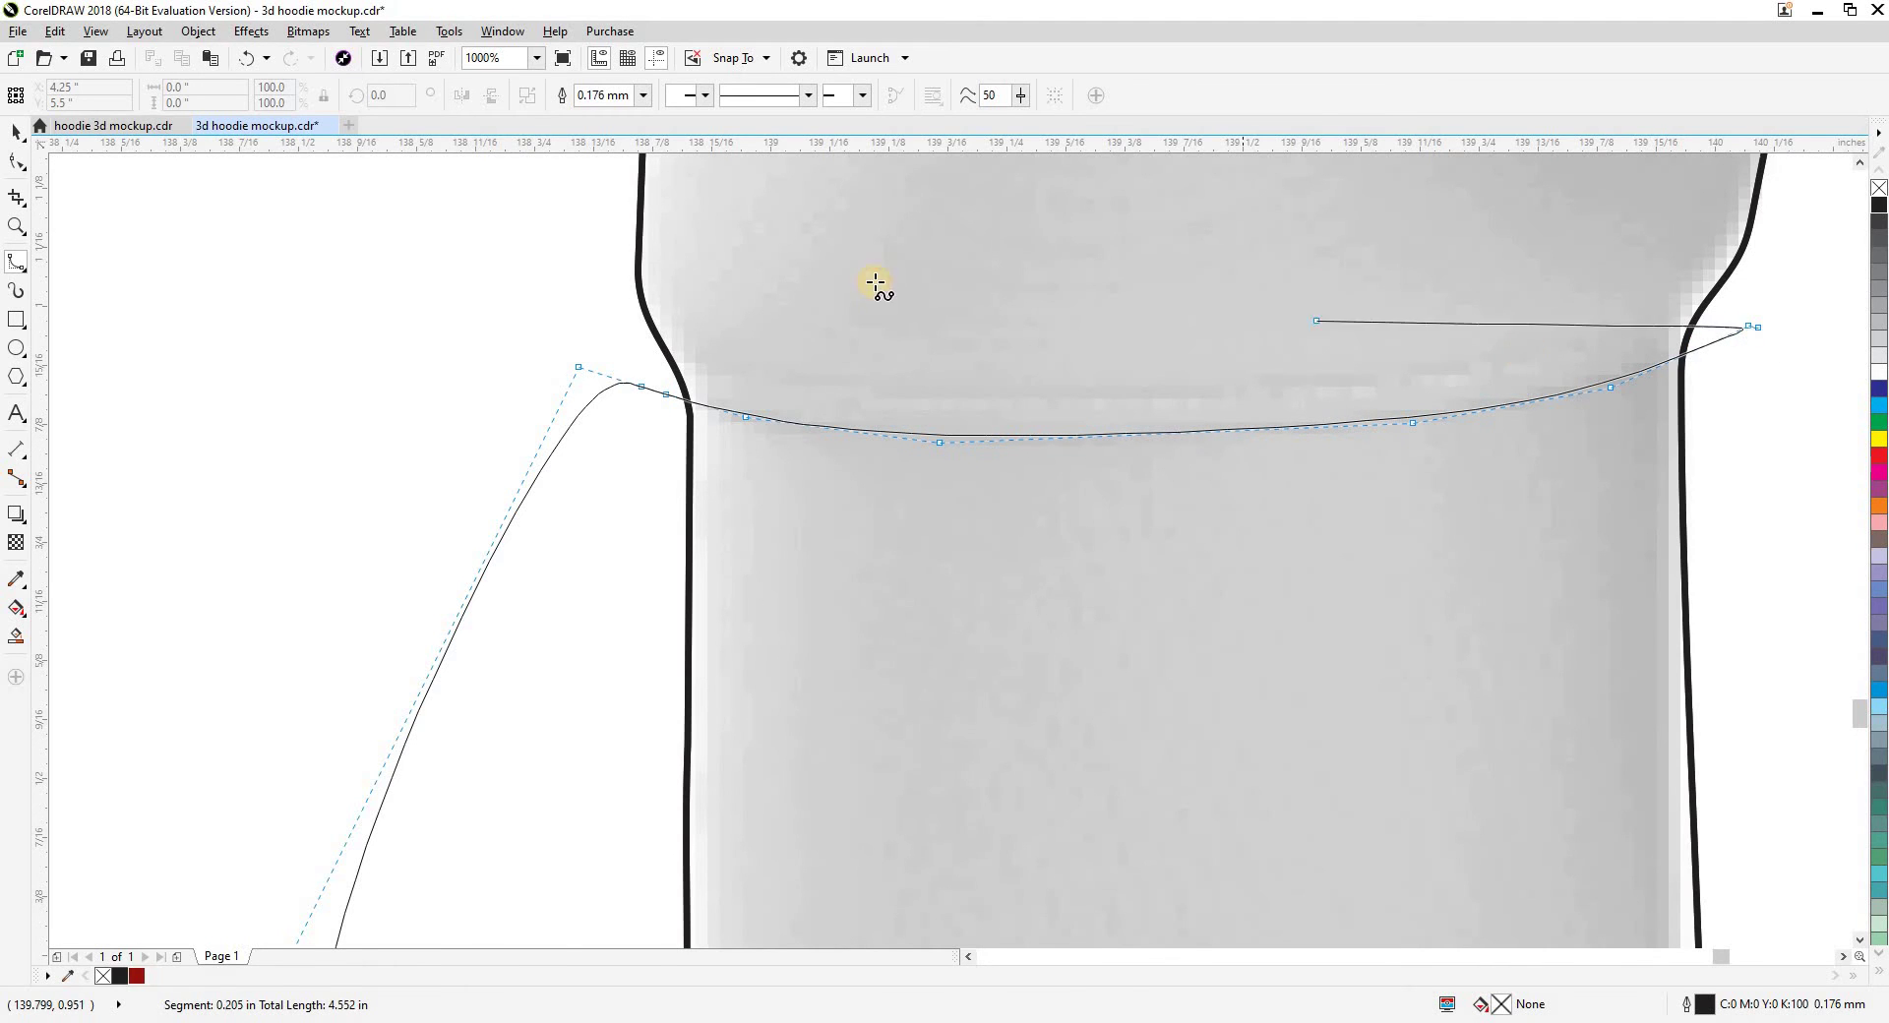
pyautogui.scroll(-2, 877, 282)
pyautogui.click(1248, 391)
pyautogui.click(1173, 487)
# Intersect the closed curve with the left sleeve part to create a separate cuff part, and delete the curve
pyautogui.press('space')
pyautogui.keyDown('shift'); pyautogui.click(996, 252); pyautogui.keyUp('shift')
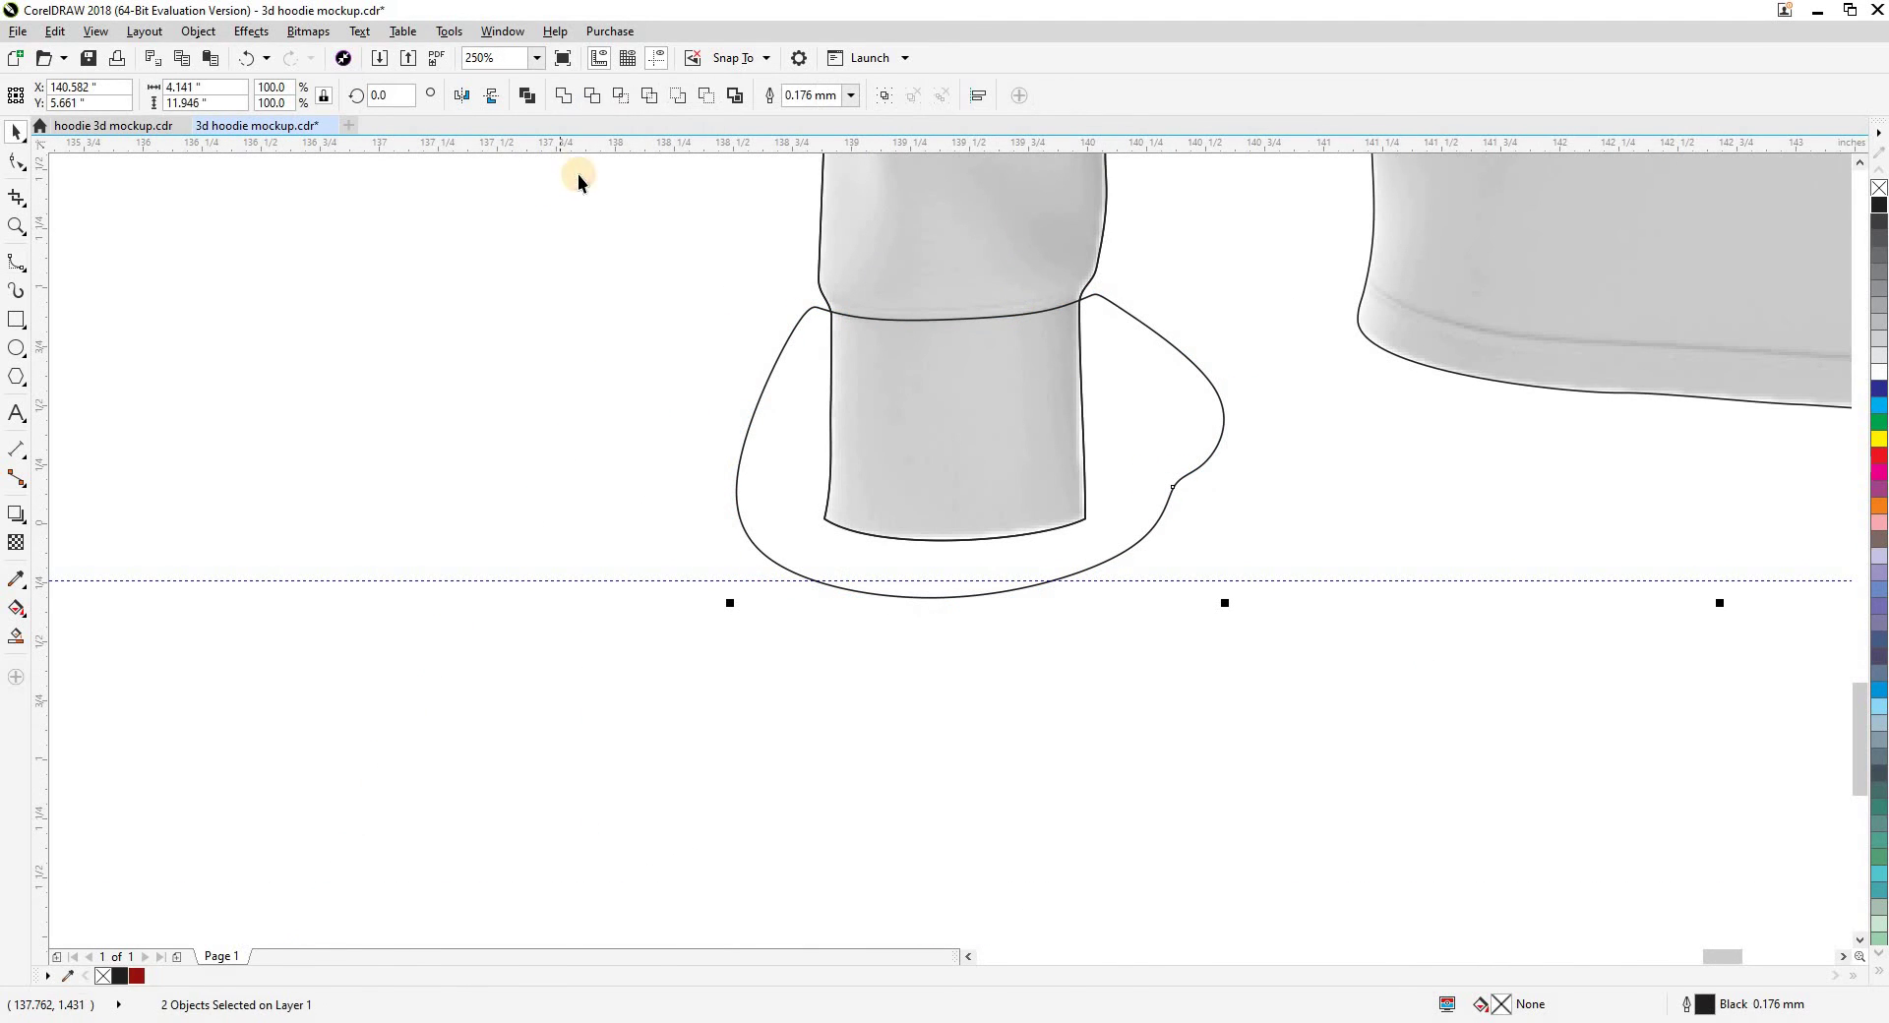
pyautogui.click(624, 105)
pyautogui.click(683, 679)
# Move the front hoodie's full outline curve 20 inches straight down, off the grey image
pyautogui.scroll(-5, 685, 679)
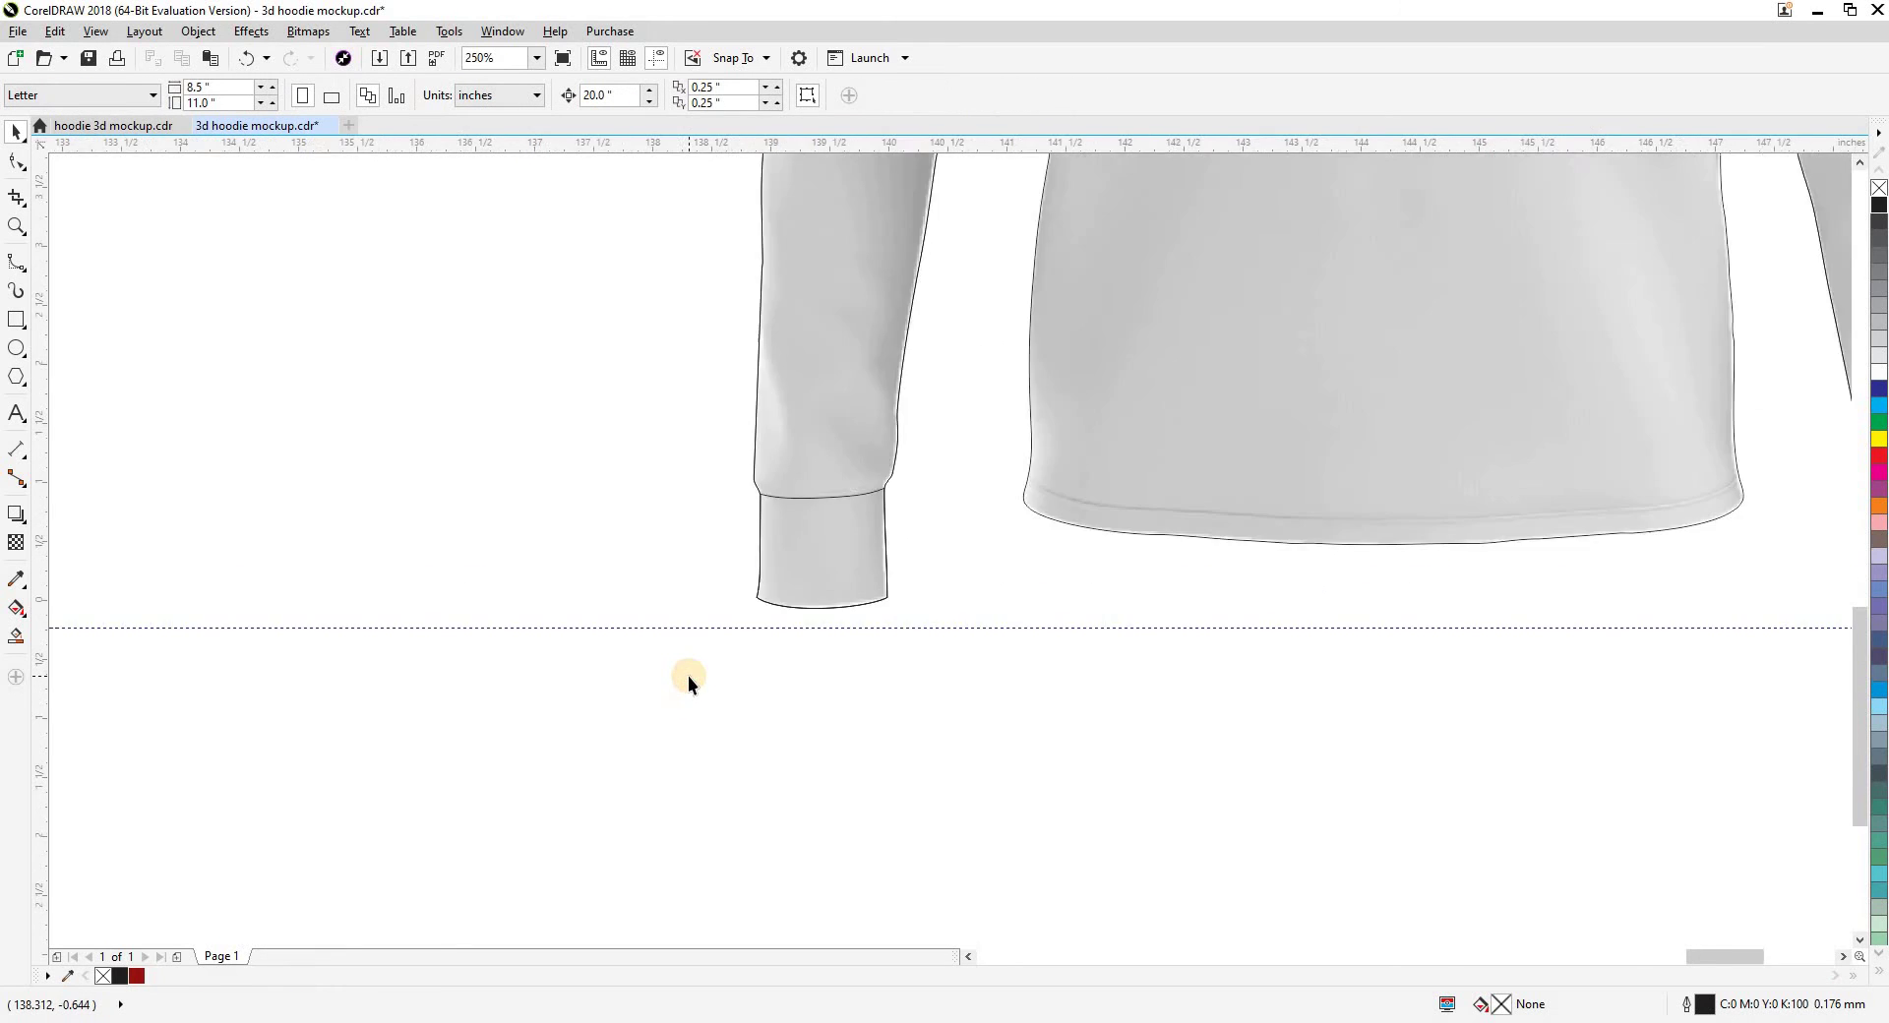
pyautogui.moveTo(801, 659); pyautogui.dragTo(778, 688)
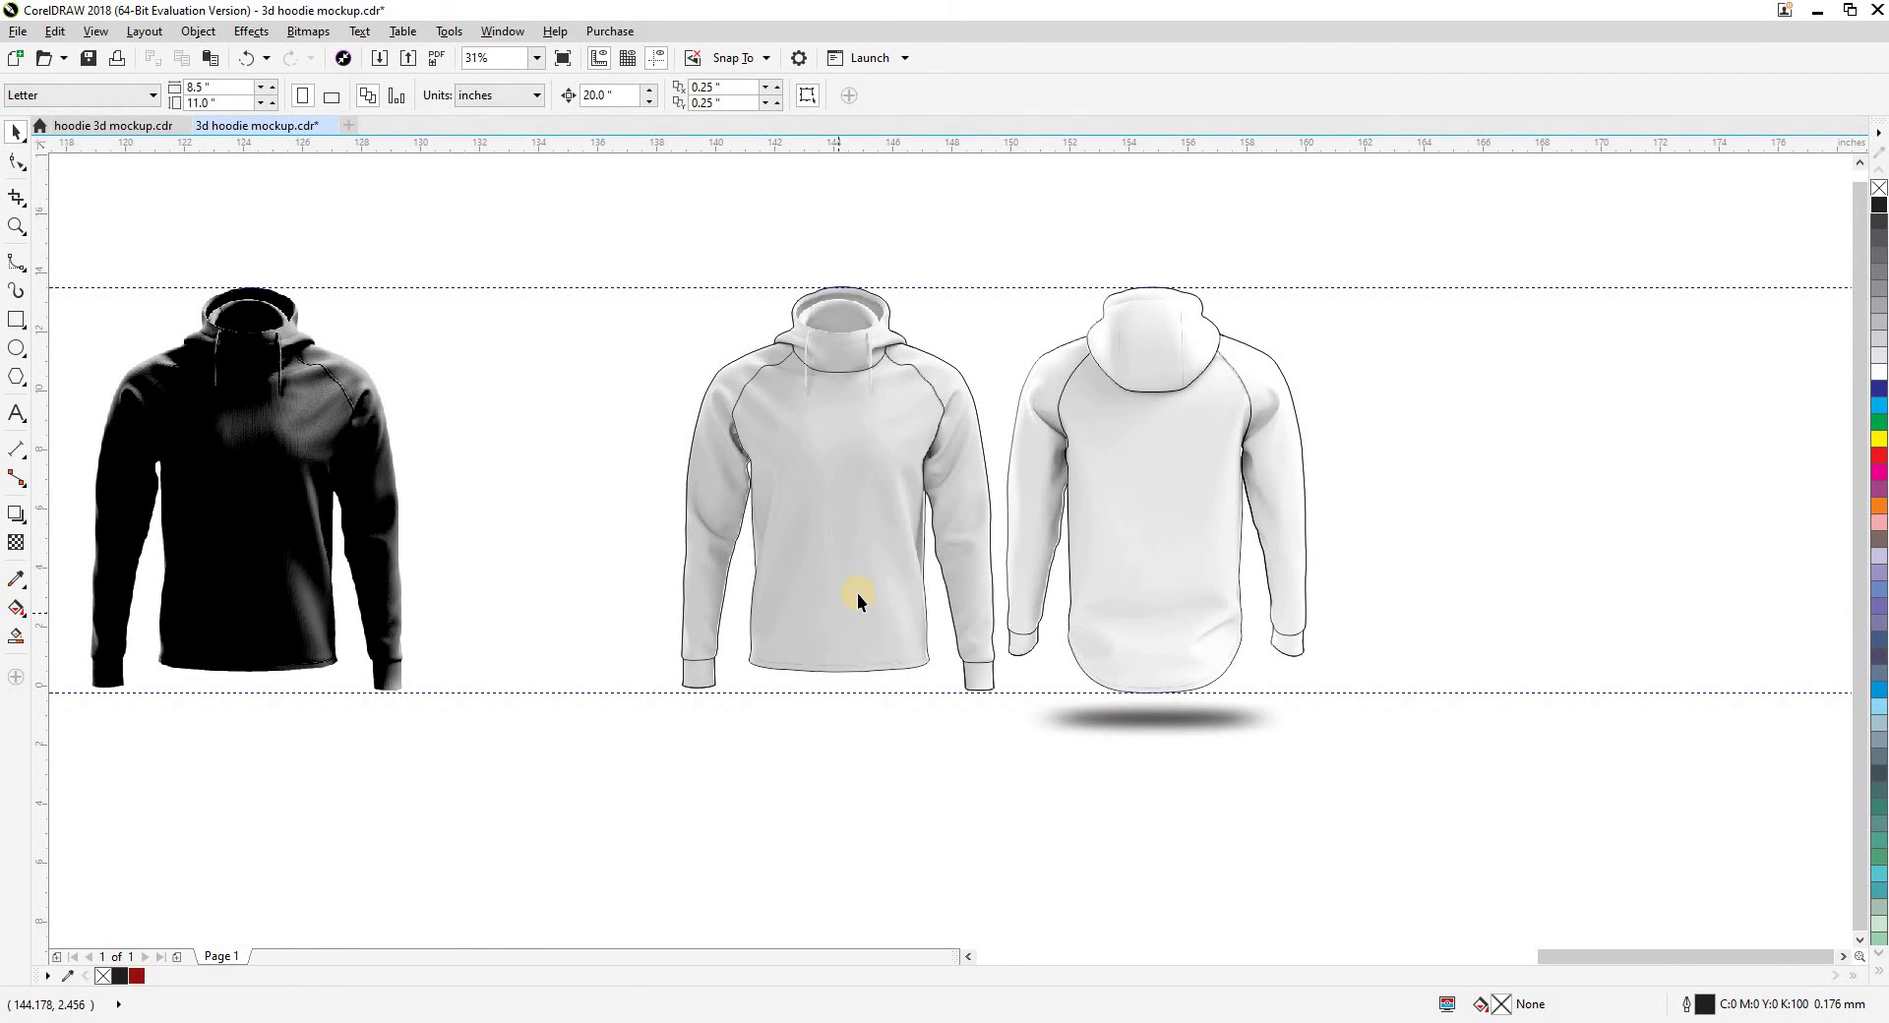
pyautogui.scroll(2, 858, 593)
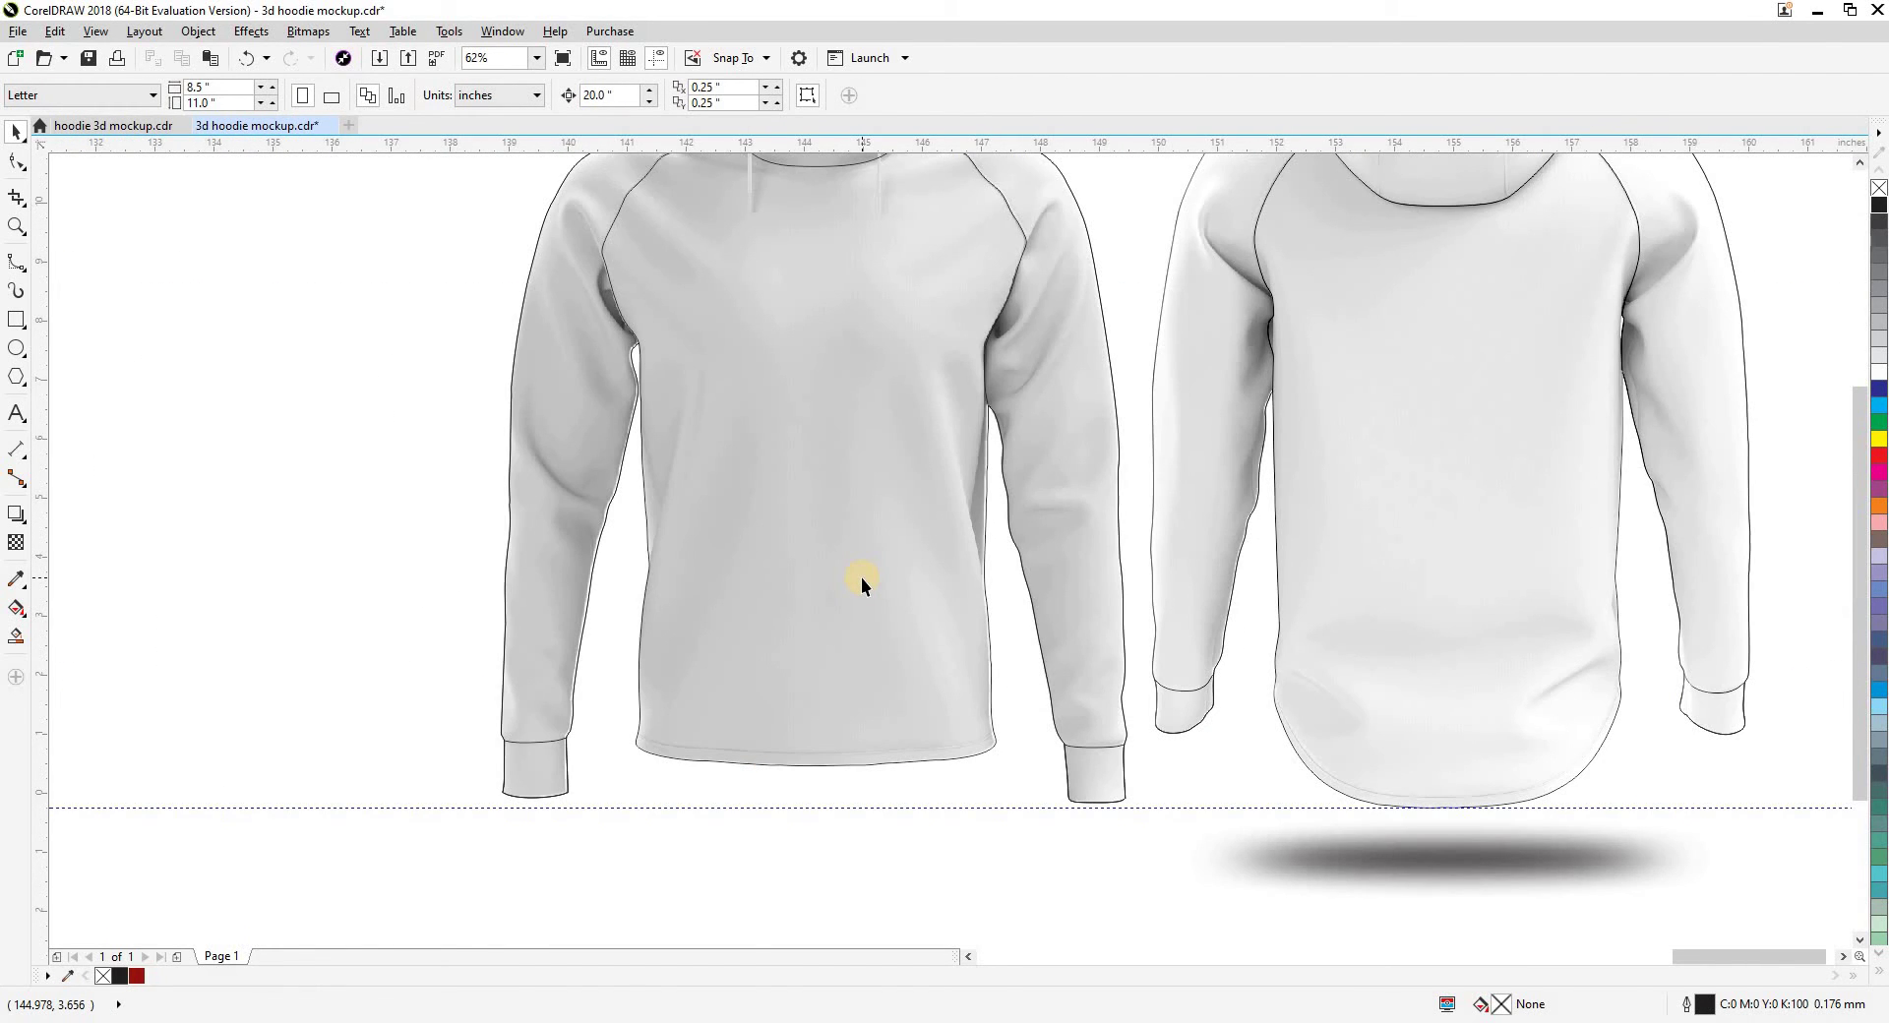
pyautogui.scroll(-2, 860, 577)
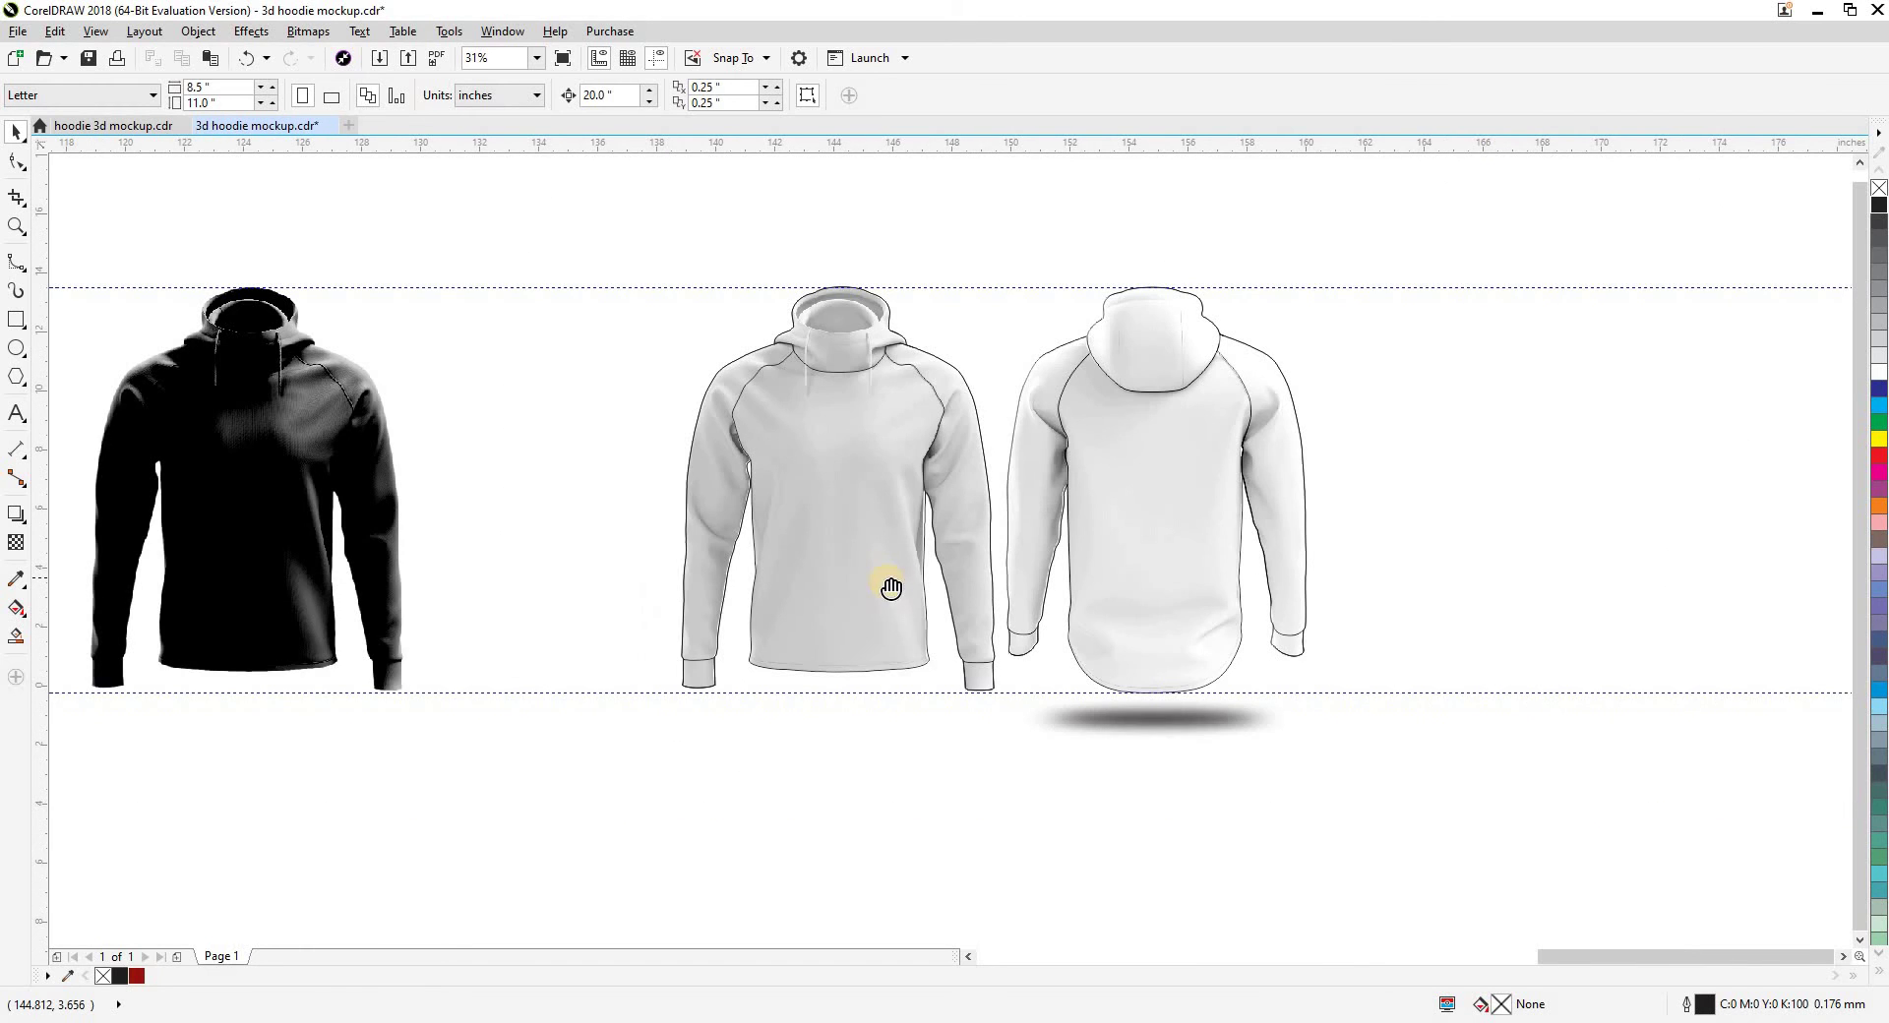
pyautogui.click(426, 477)
pyautogui.scroll(-2, 484, 471)
pyautogui.click(559, 651)
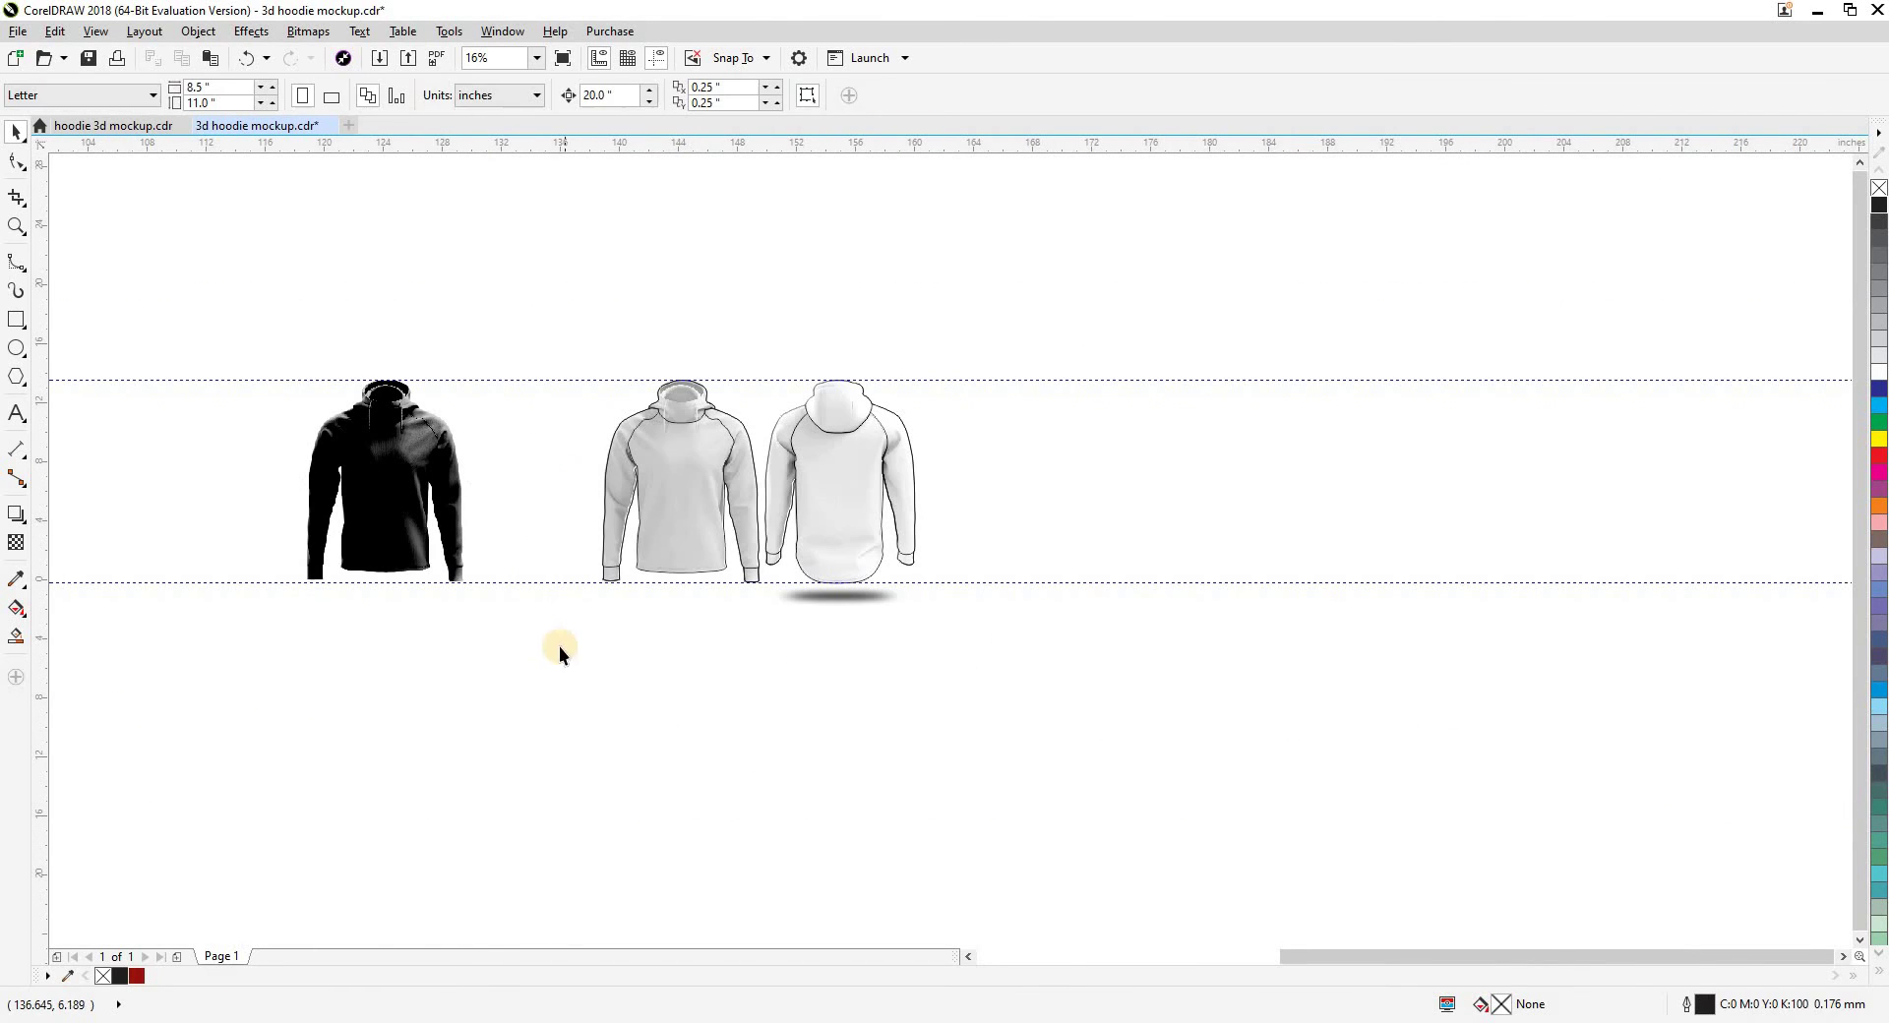
pyautogui.hotkey('ctrl', 'v')
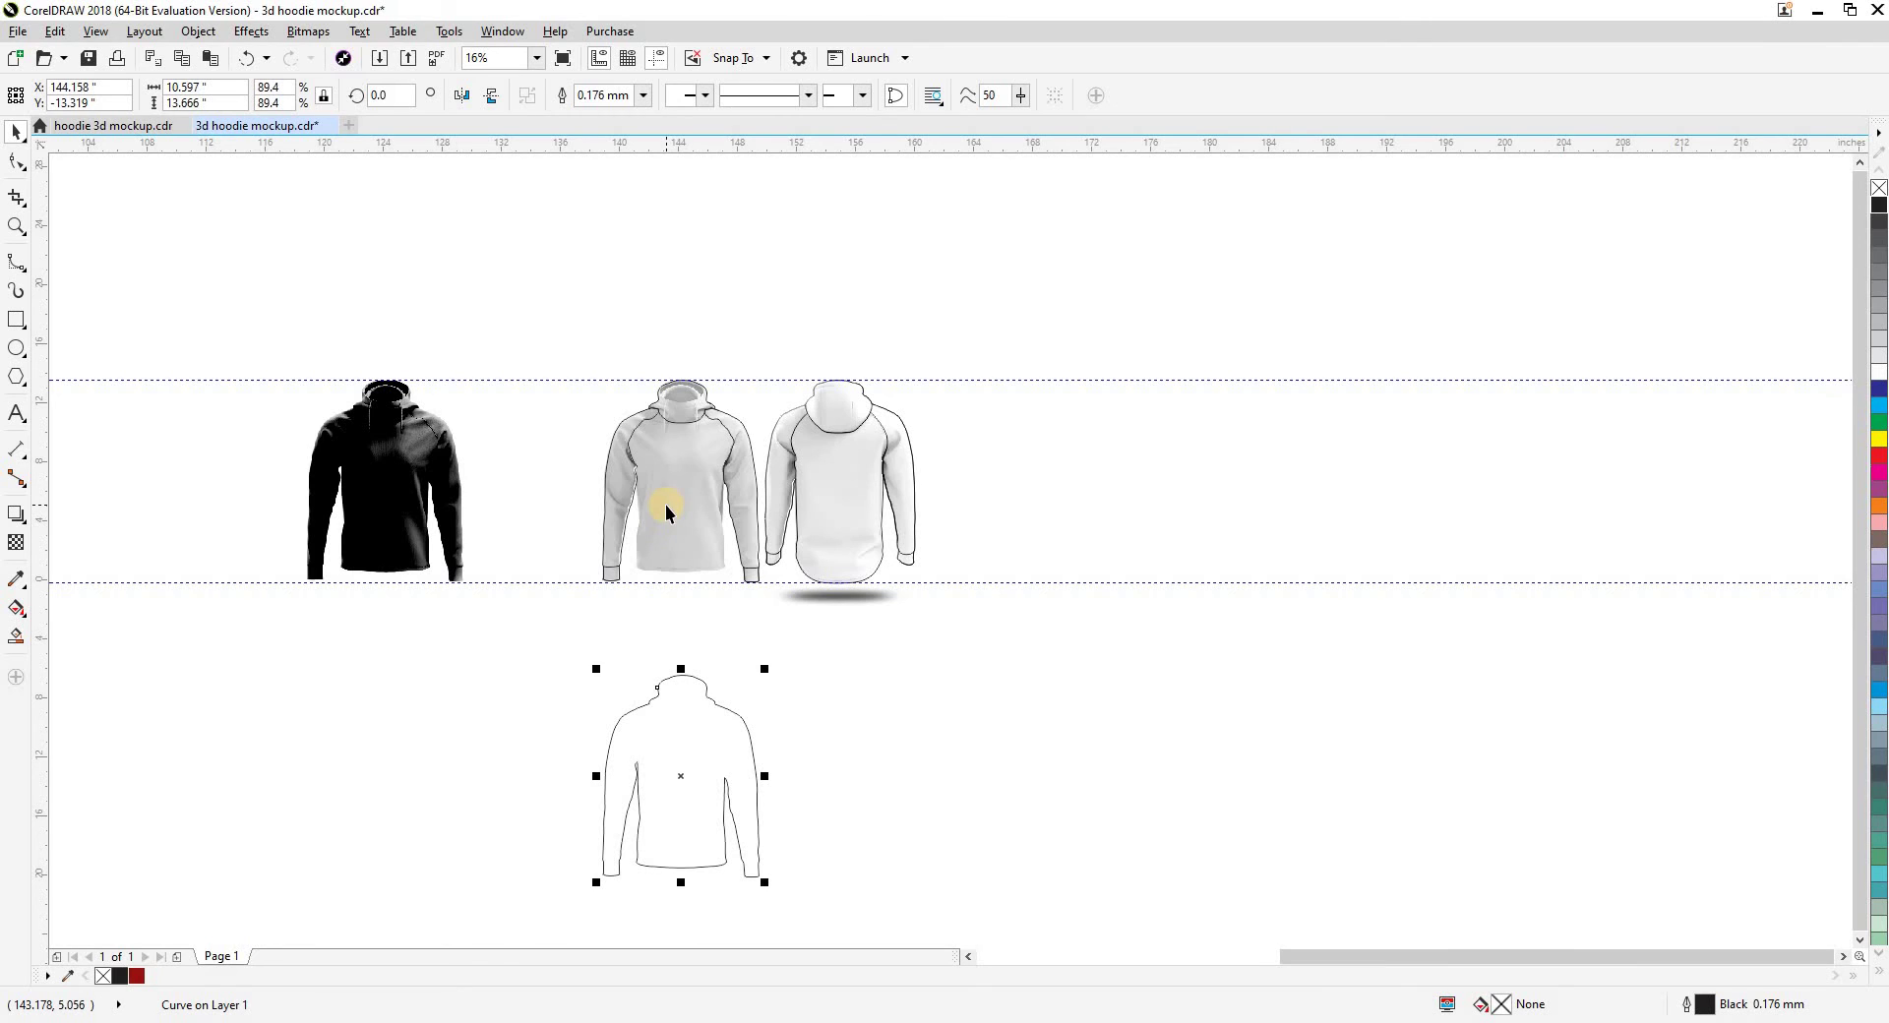
# Move the front hood, sleeve, body and cuff parts 20 inches down onto the full outline
pyautogui.moveTo(587, 333); pyautogui.dragTo(749, 448)
pyautogui.press('Down')
pyautogui.click(731, 453)
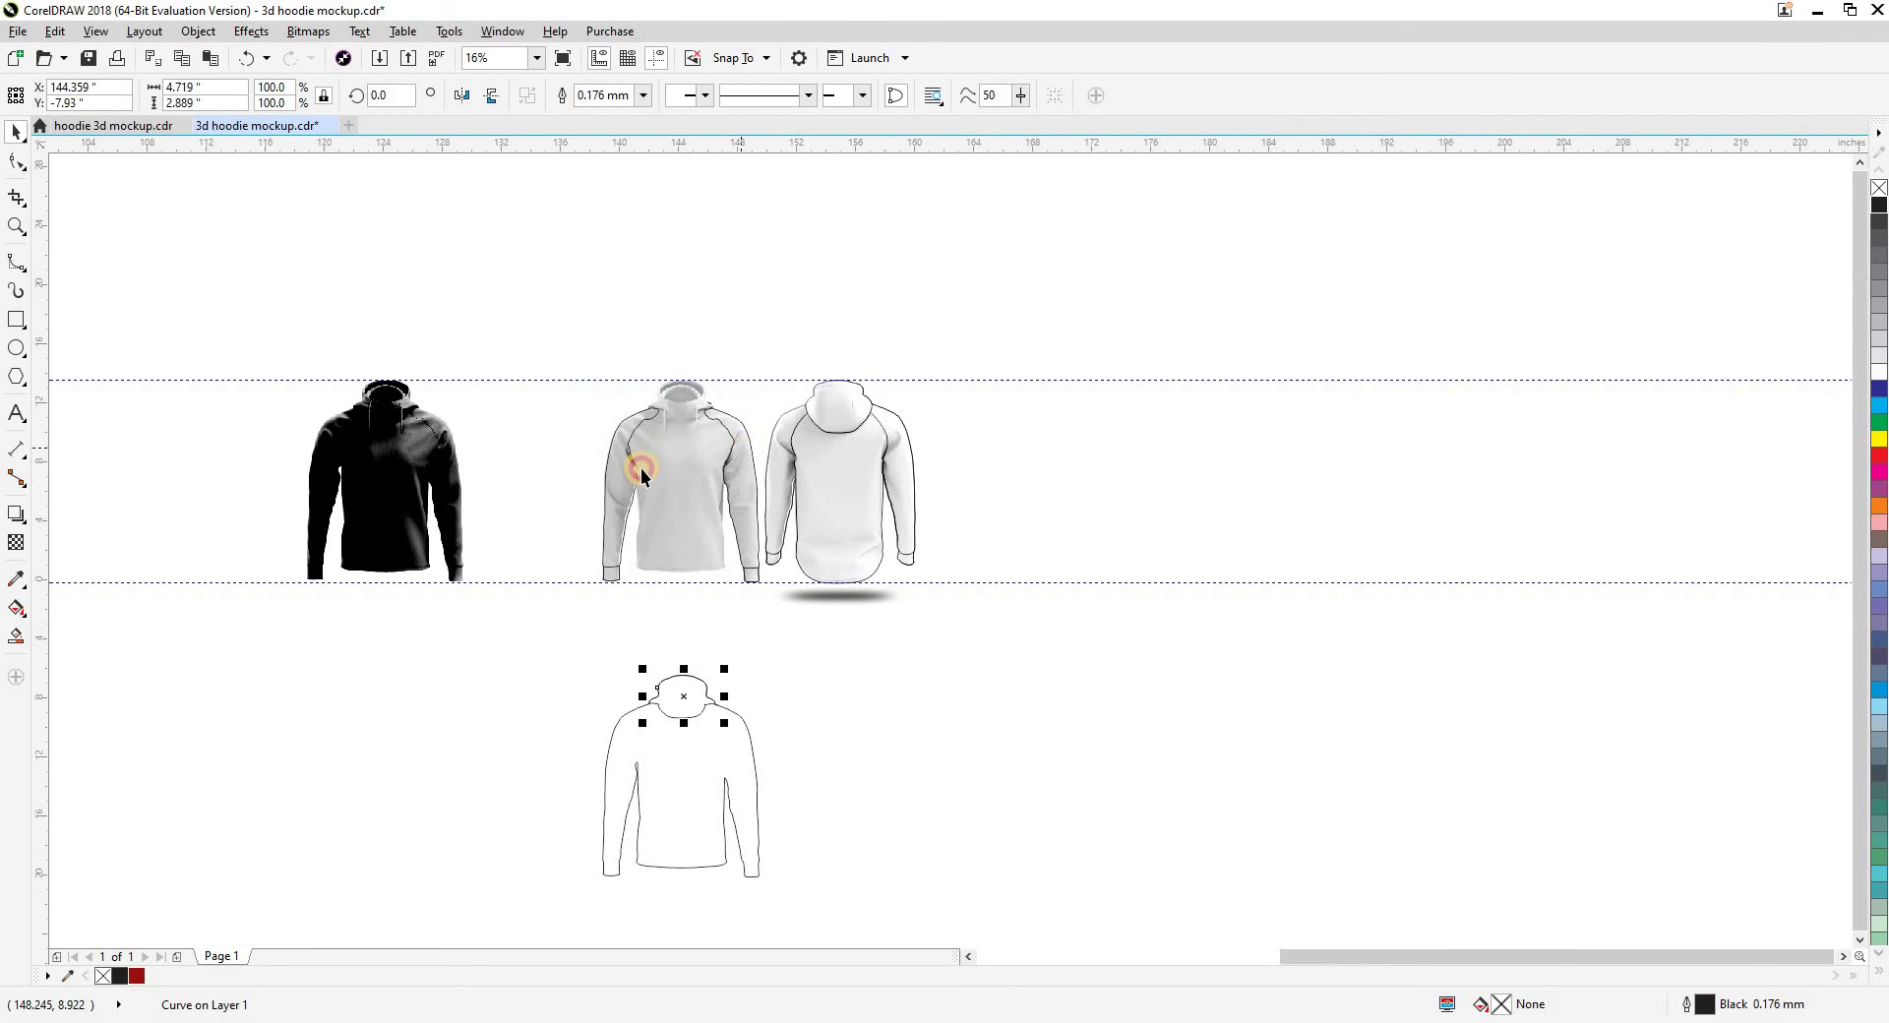
pyautogui.press('Down')
pyautogui.click(632, 502)
pyautogui.press('Down')
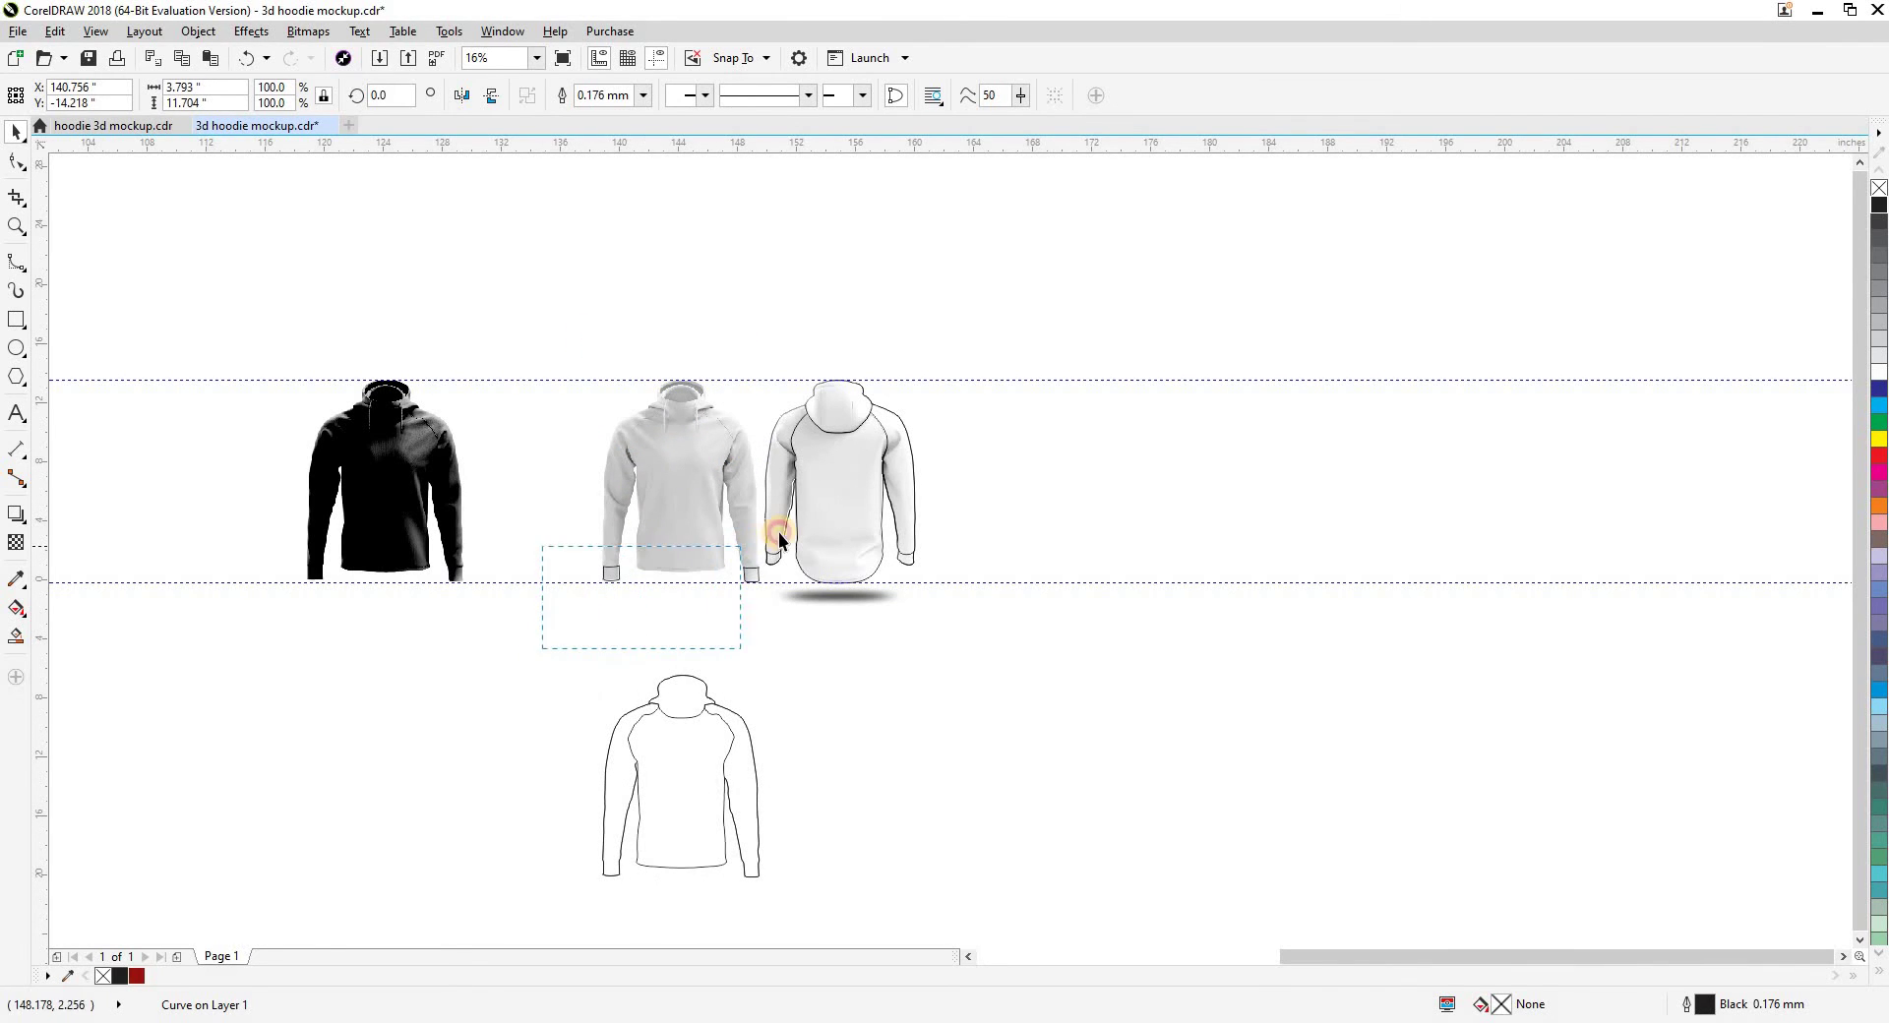
pyautogui.moveTo(778, 535); pyautogui.dragTo(778, 534)
pyautogui.press('Down')
pyautogui.click(787, 707)
# Set the transparency merge mode of the grey front hoodie image to Subtract
pyautogui.moveTo(654, 536); pyautogui.dragTo(848, 501)
pyautogui.click(849, 500)
pyautogui.scroll(1, 850, 502)
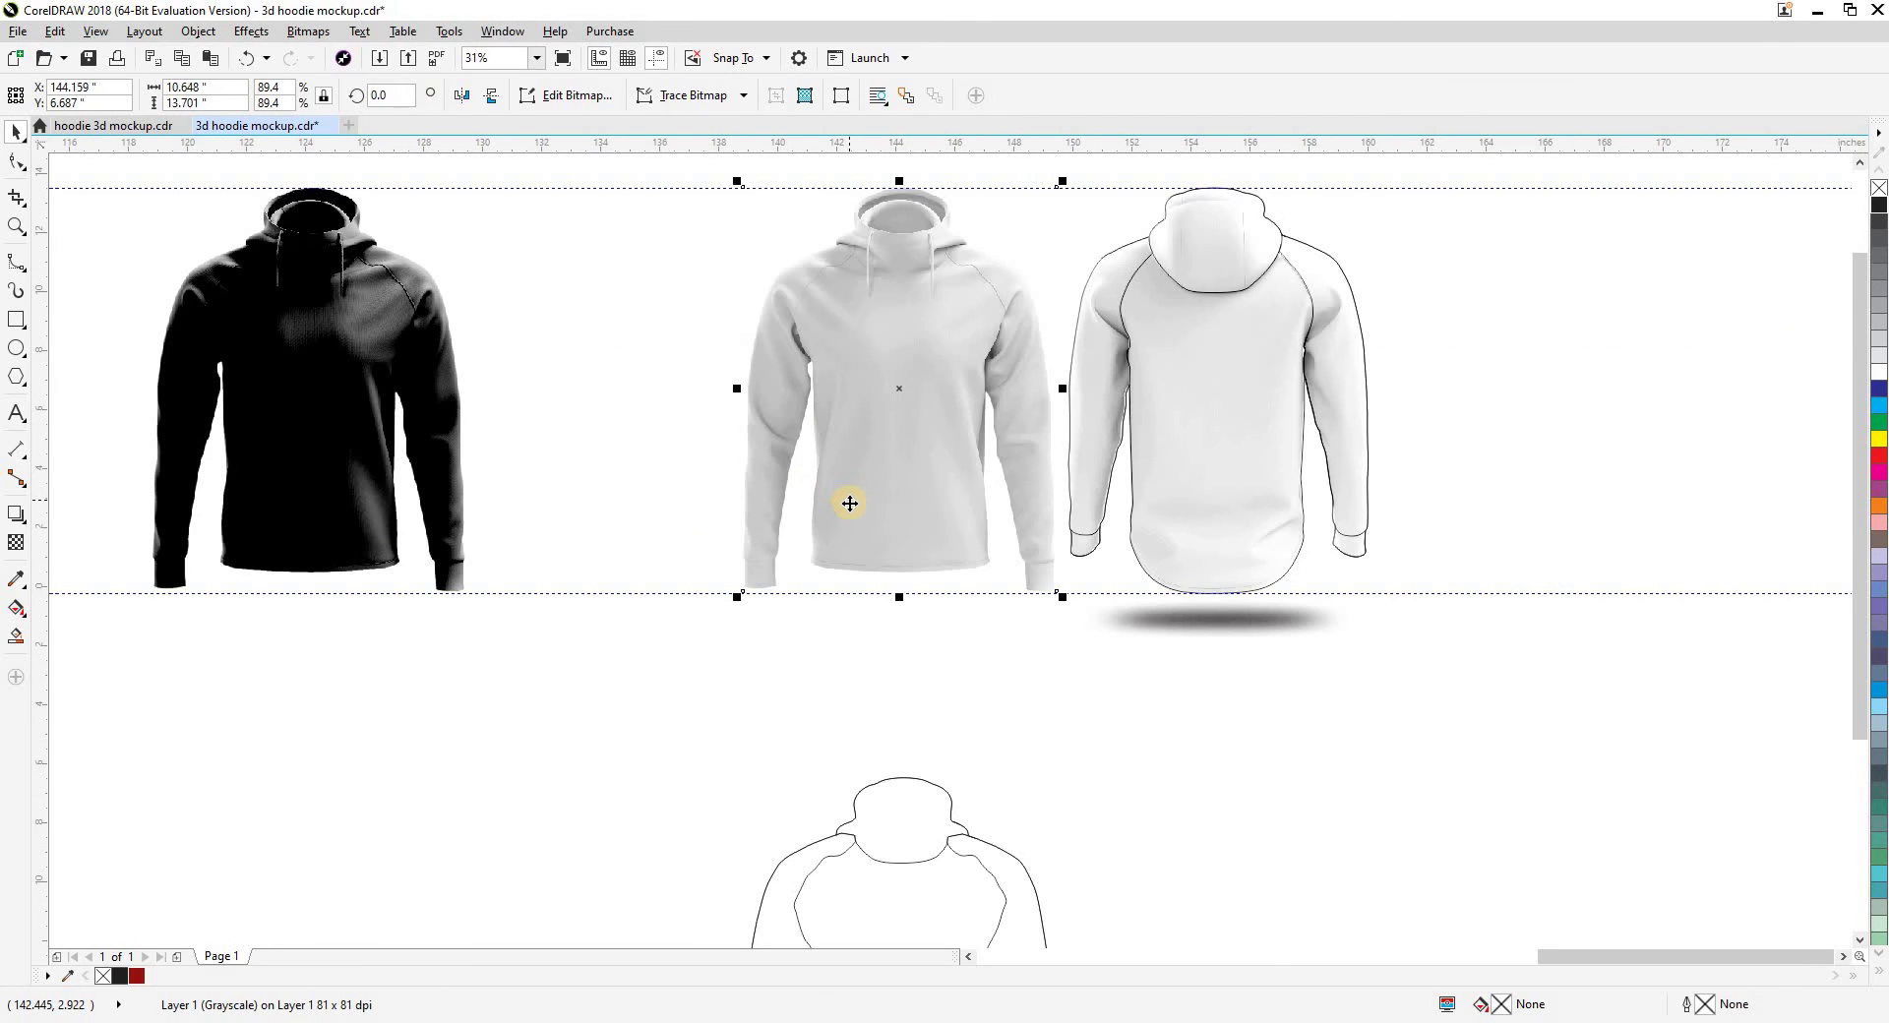
pyautogui.press('t')
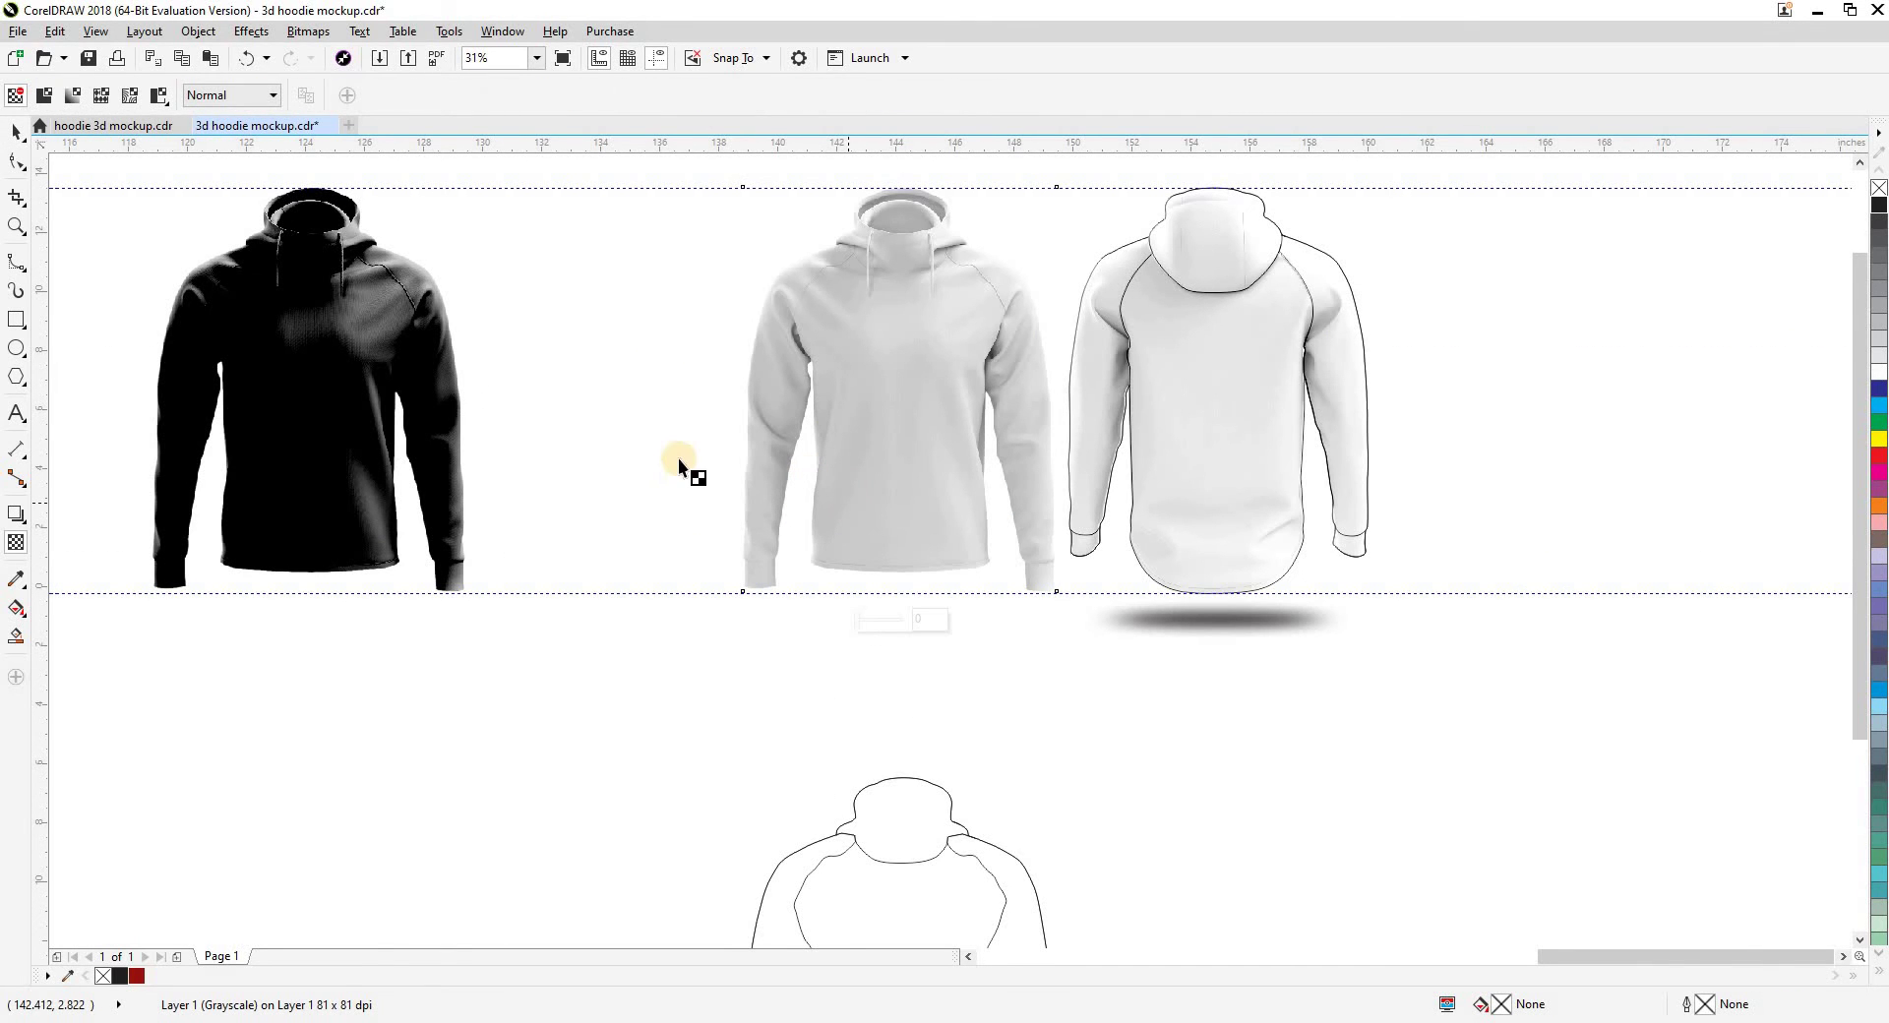
pyautogui.click(219, 98)
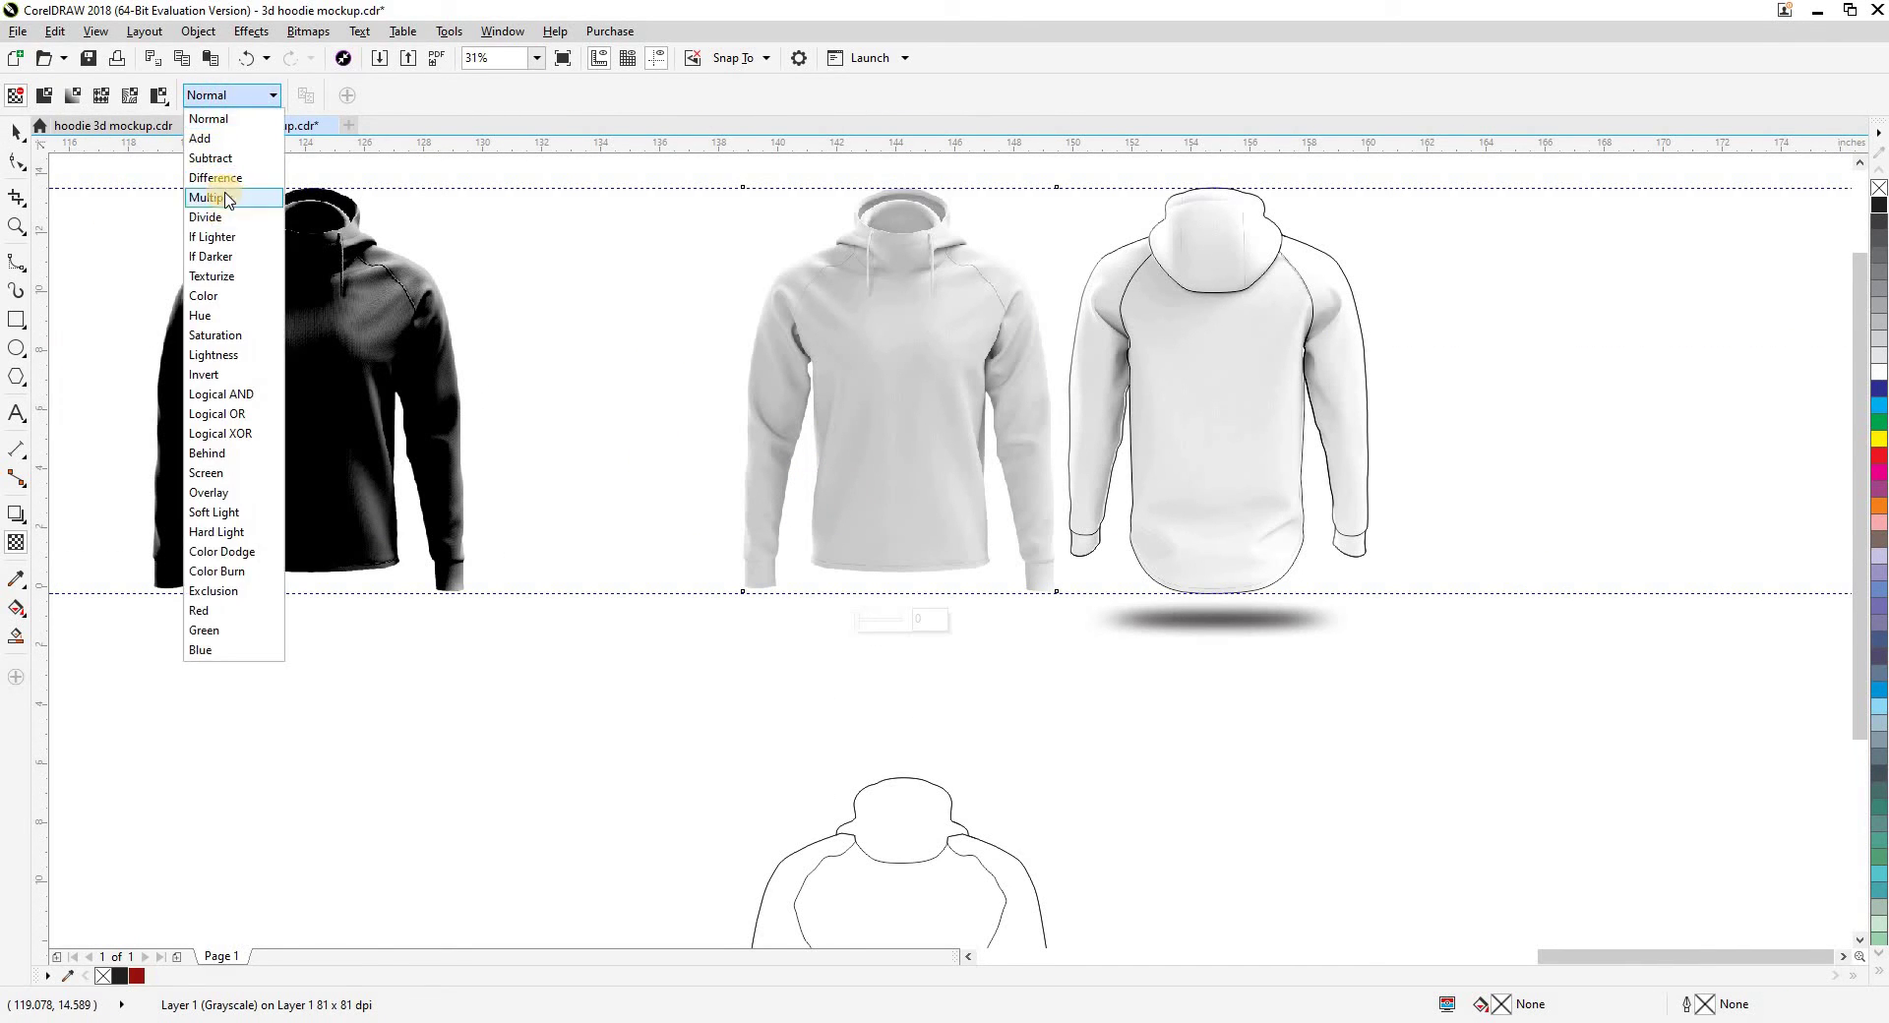
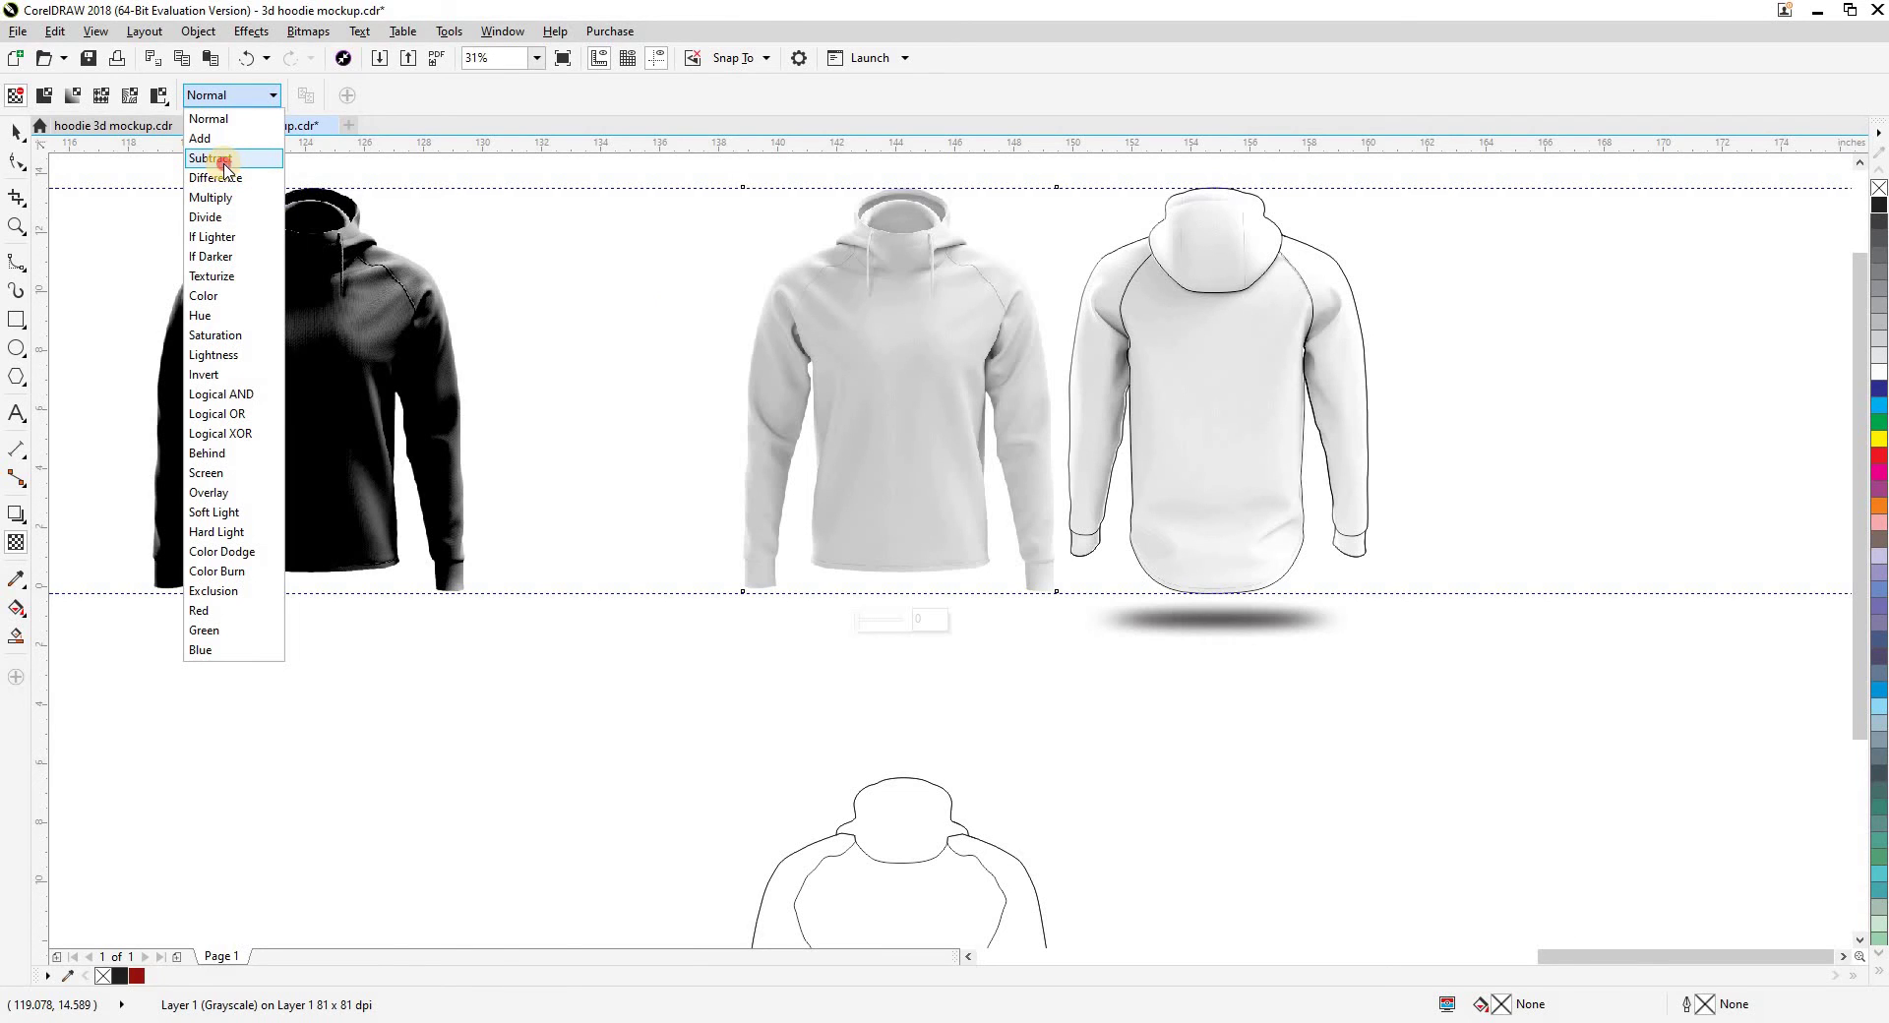
pyautogui.click(211, 158)
# Set the transparency merge mode of the black front hoodie copy to Screen
pyautogui.click(22, 133)
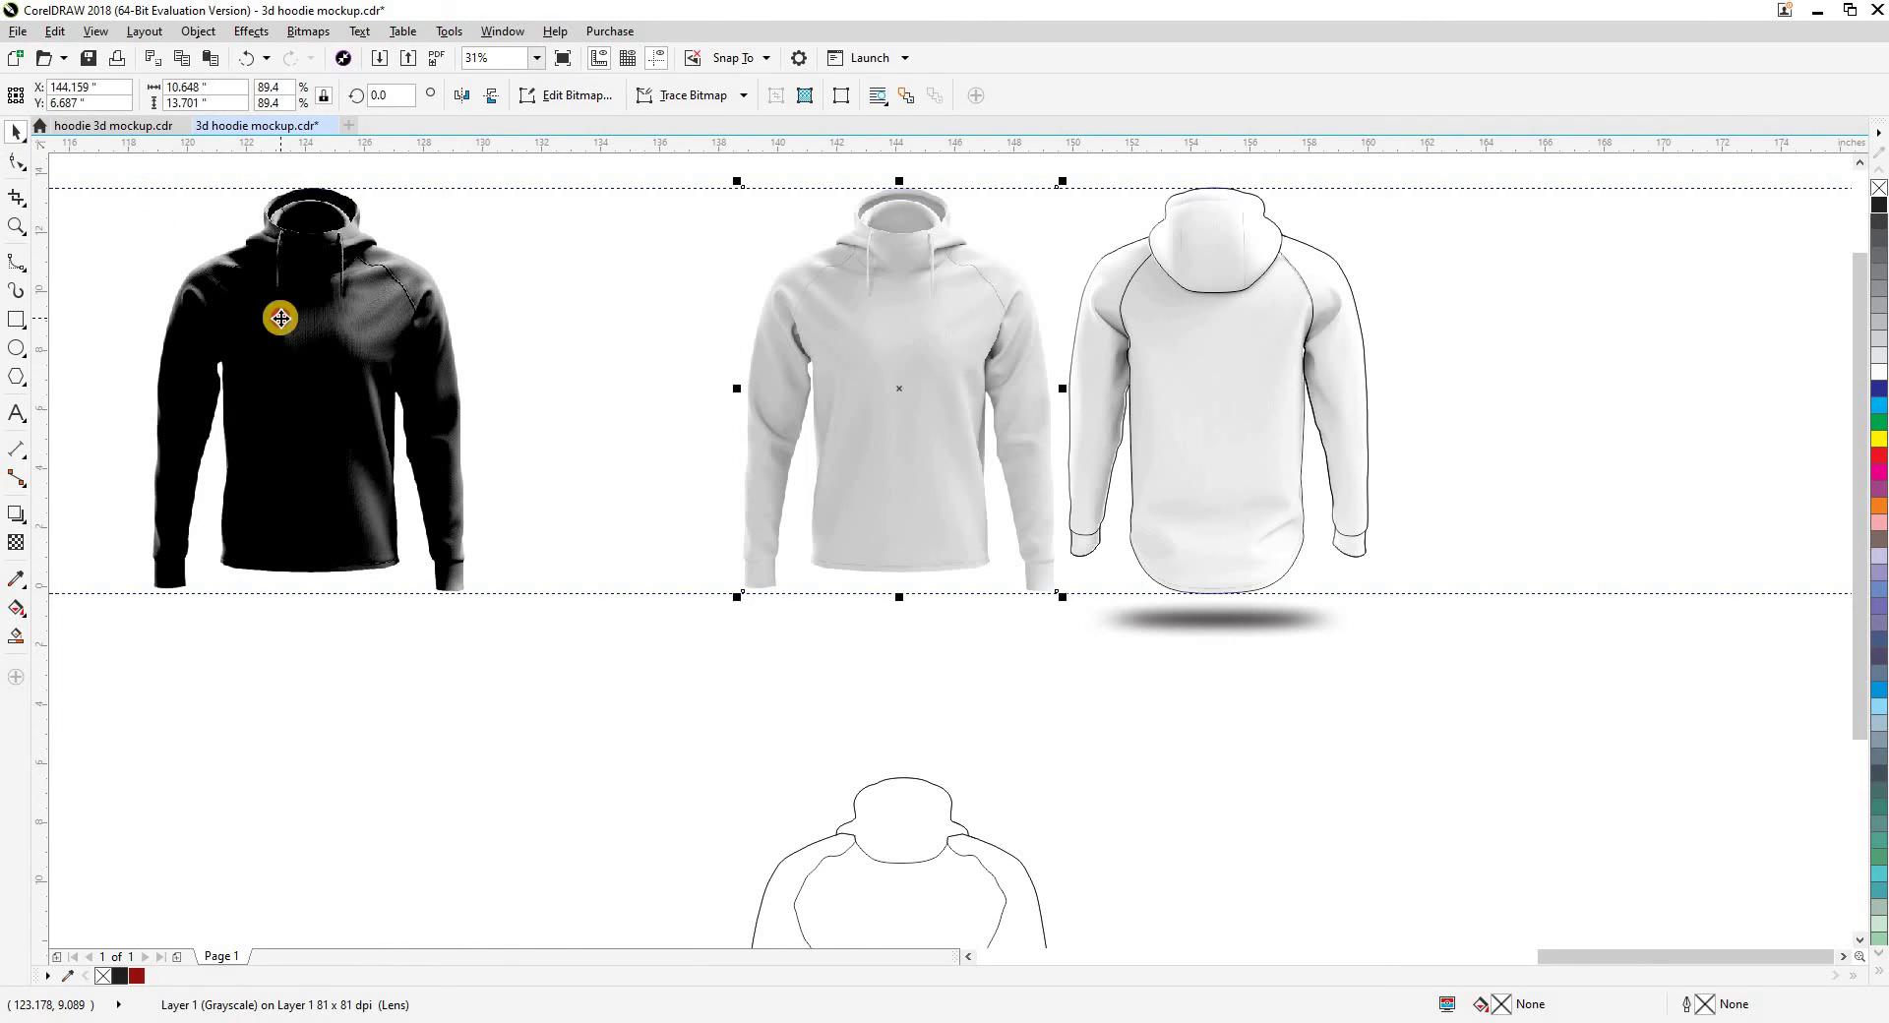
pyautogui.click(232, 324)
pyautogui.click(21, 540)
pyautogui.click(203, 380)
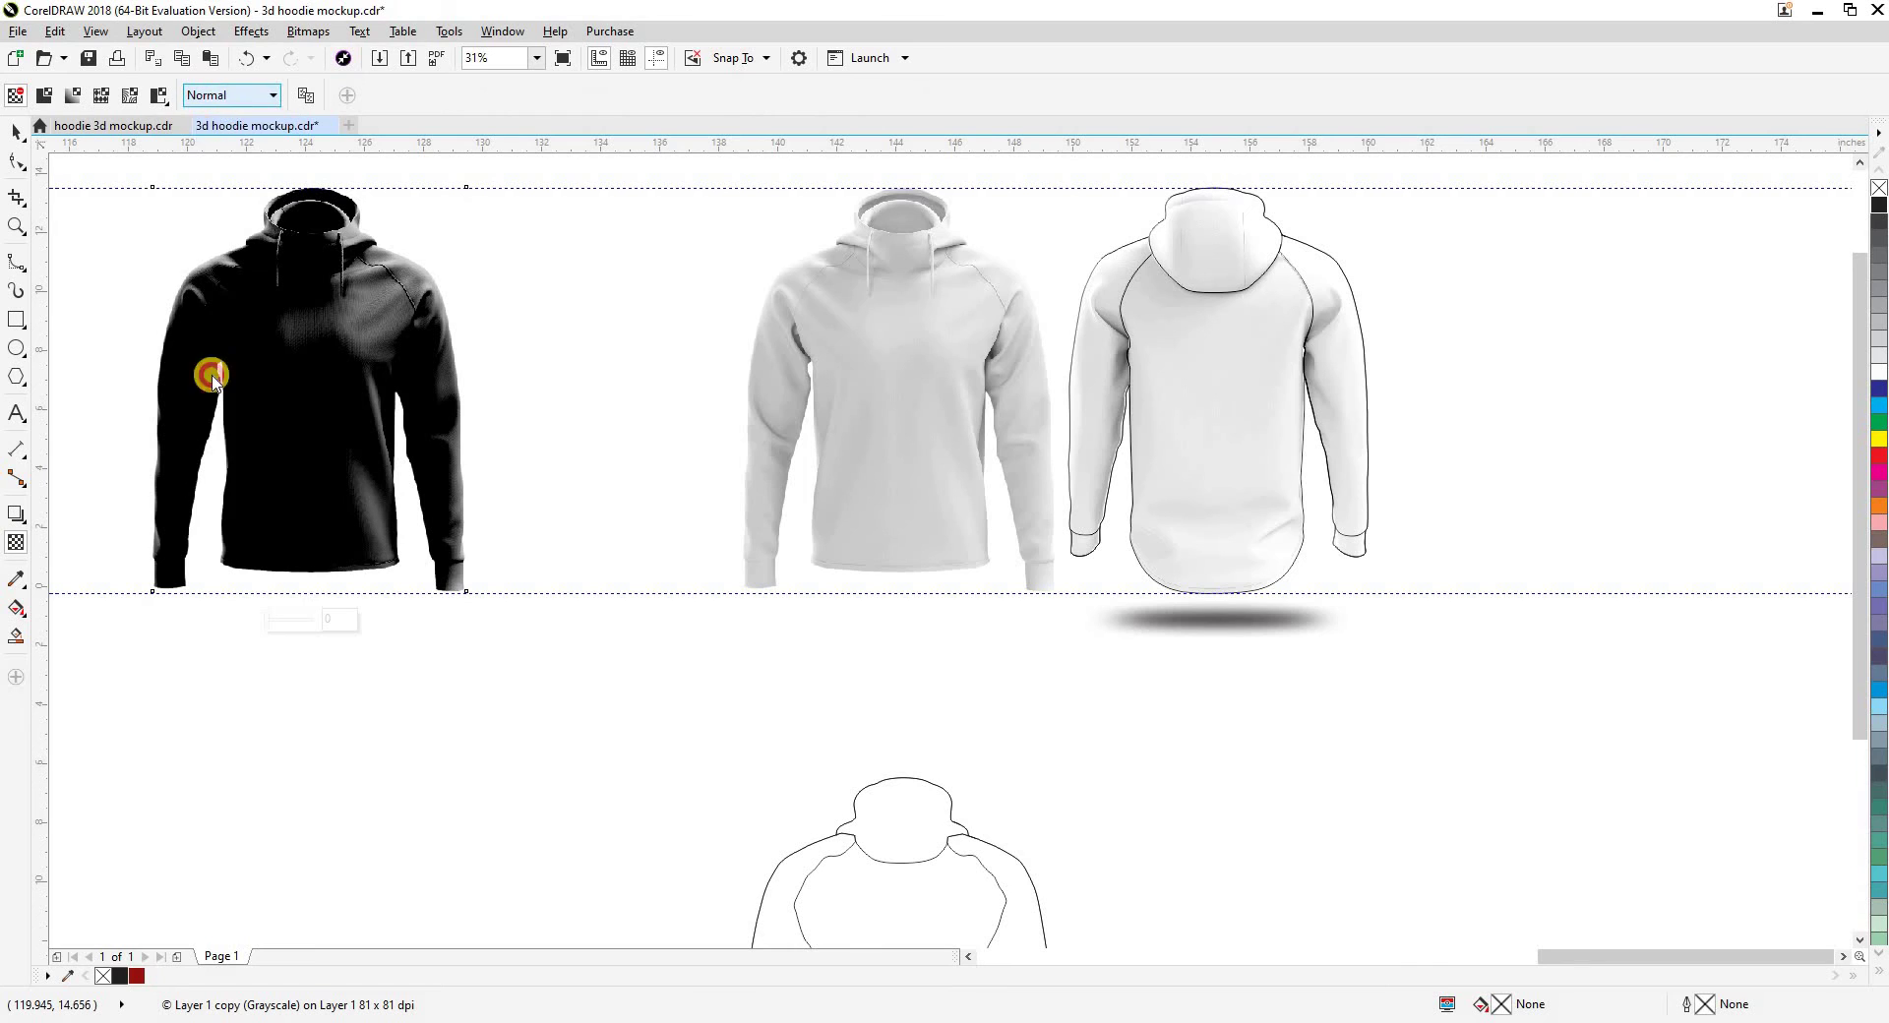
pyautogui.click(237, 94)
pyautogui.click(206, 475)
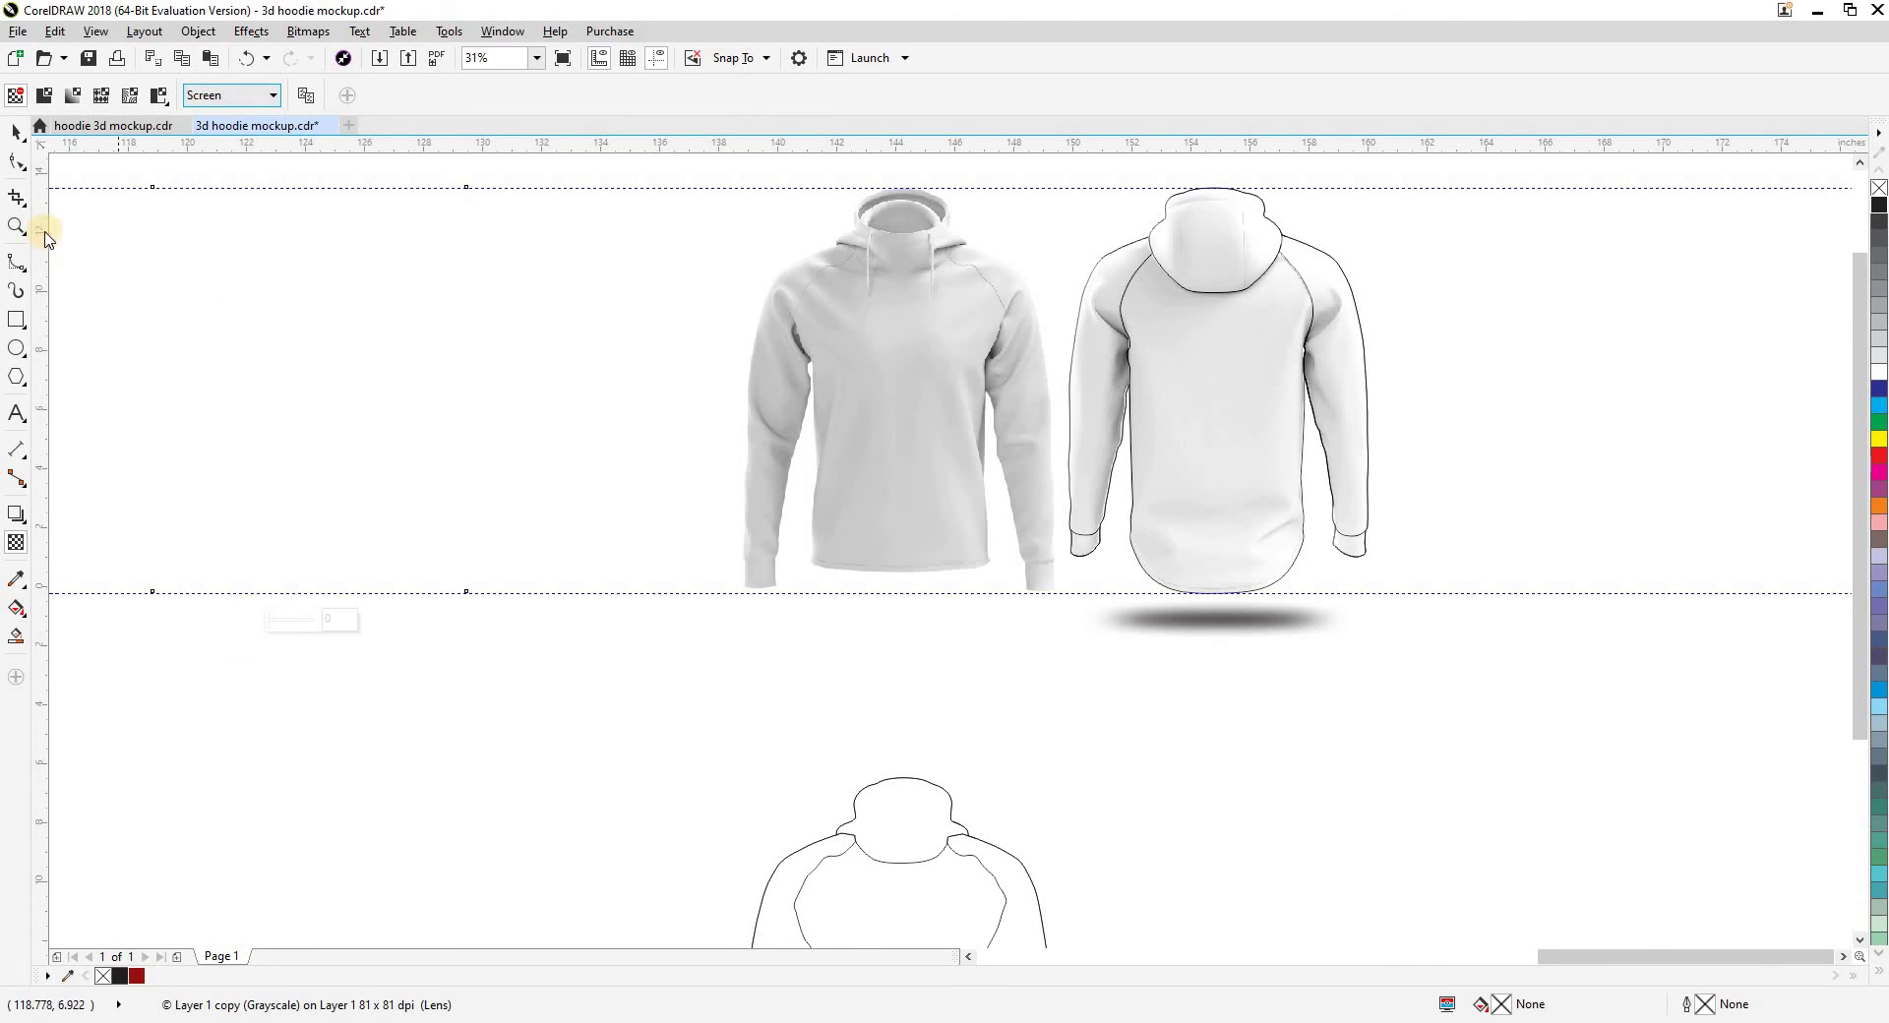
# Move the Screen-mode hoodie copy 20 inches to the right so it sits exactly over the grey front image
pyautogui.click(16, 131)
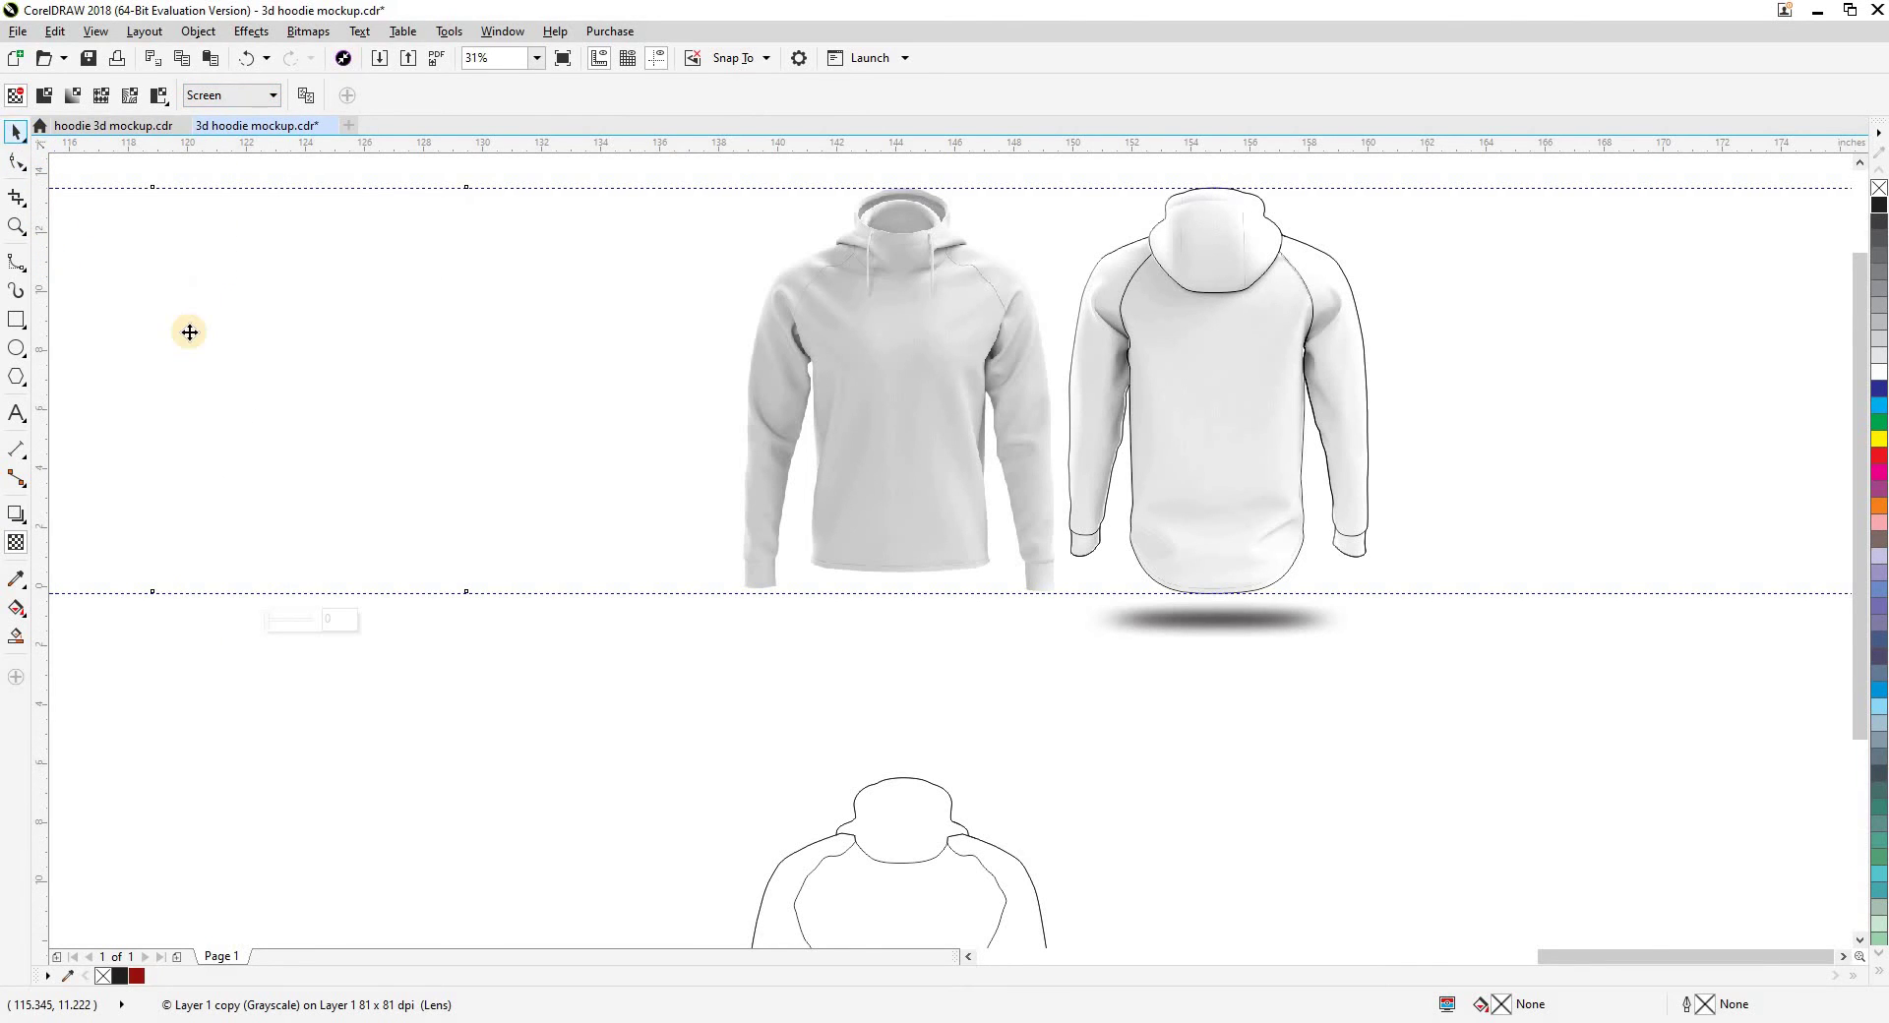
pyautogui.moveTo(850, 417); pyautogui.dragTo(417, 421)
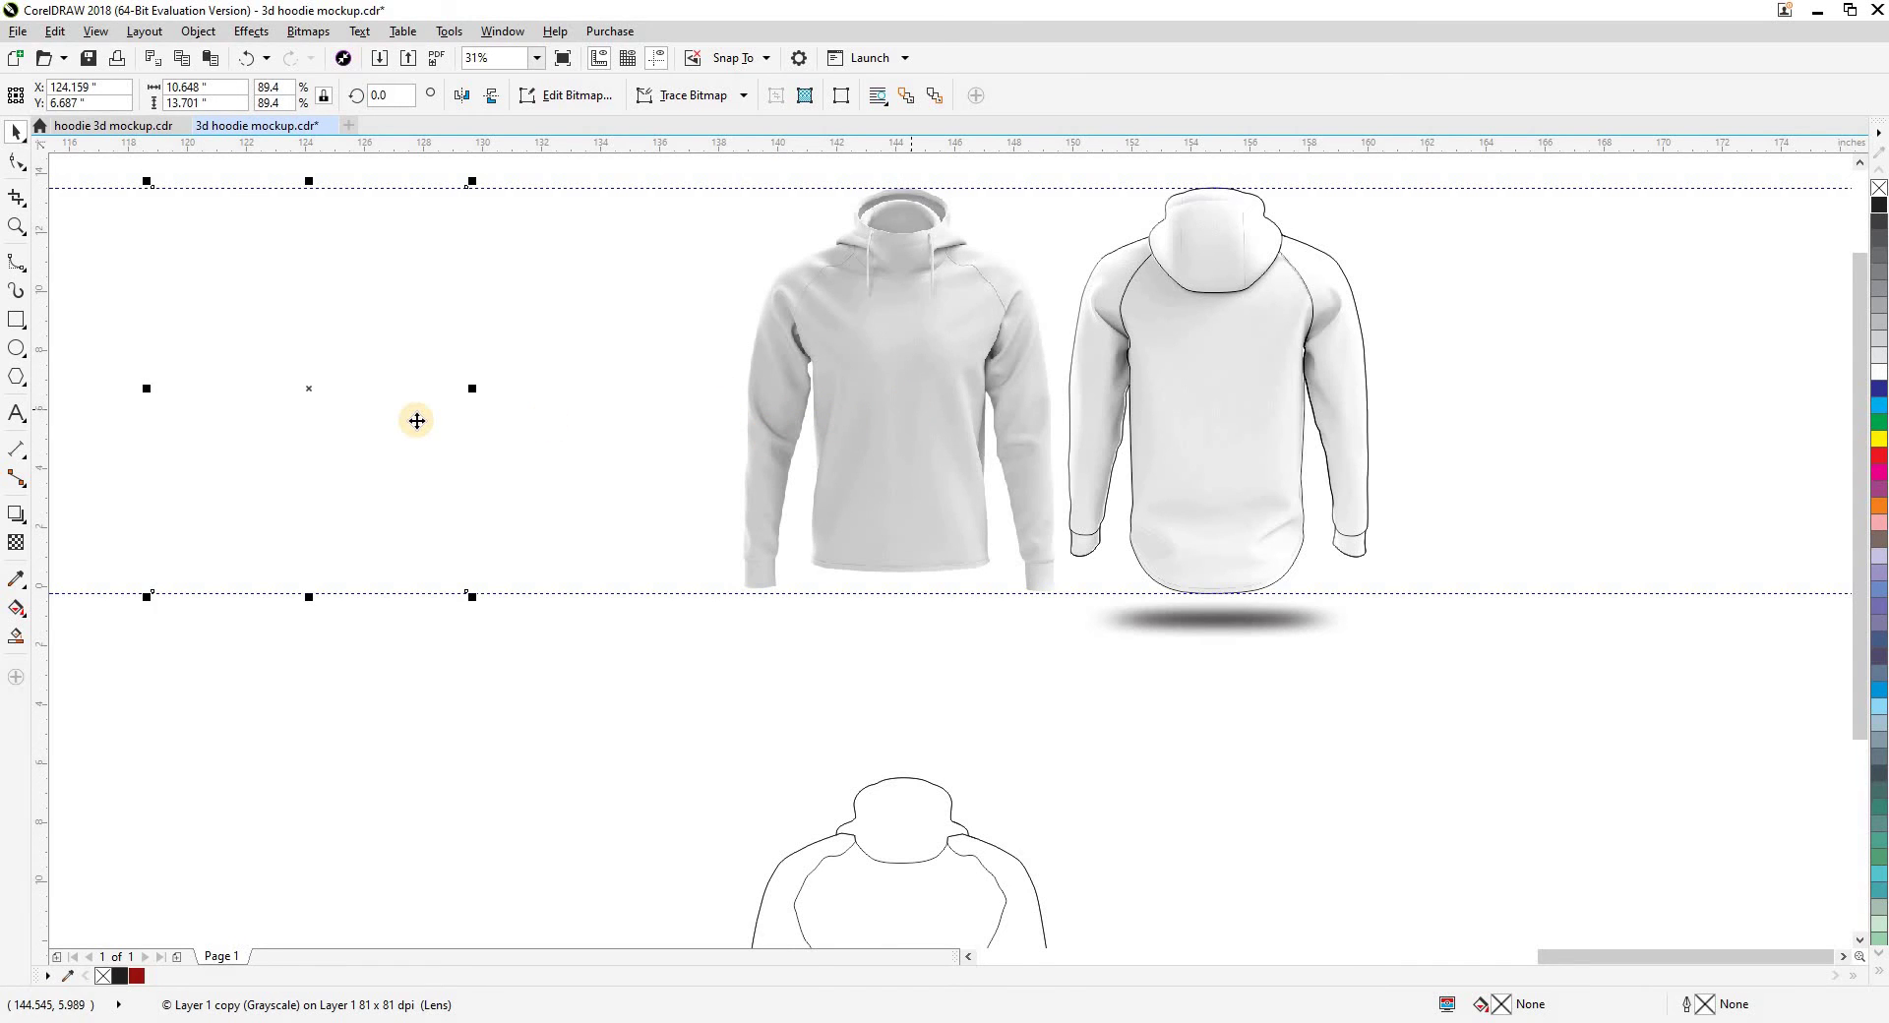
pyautogui.hotkey('ctrl', 'z')
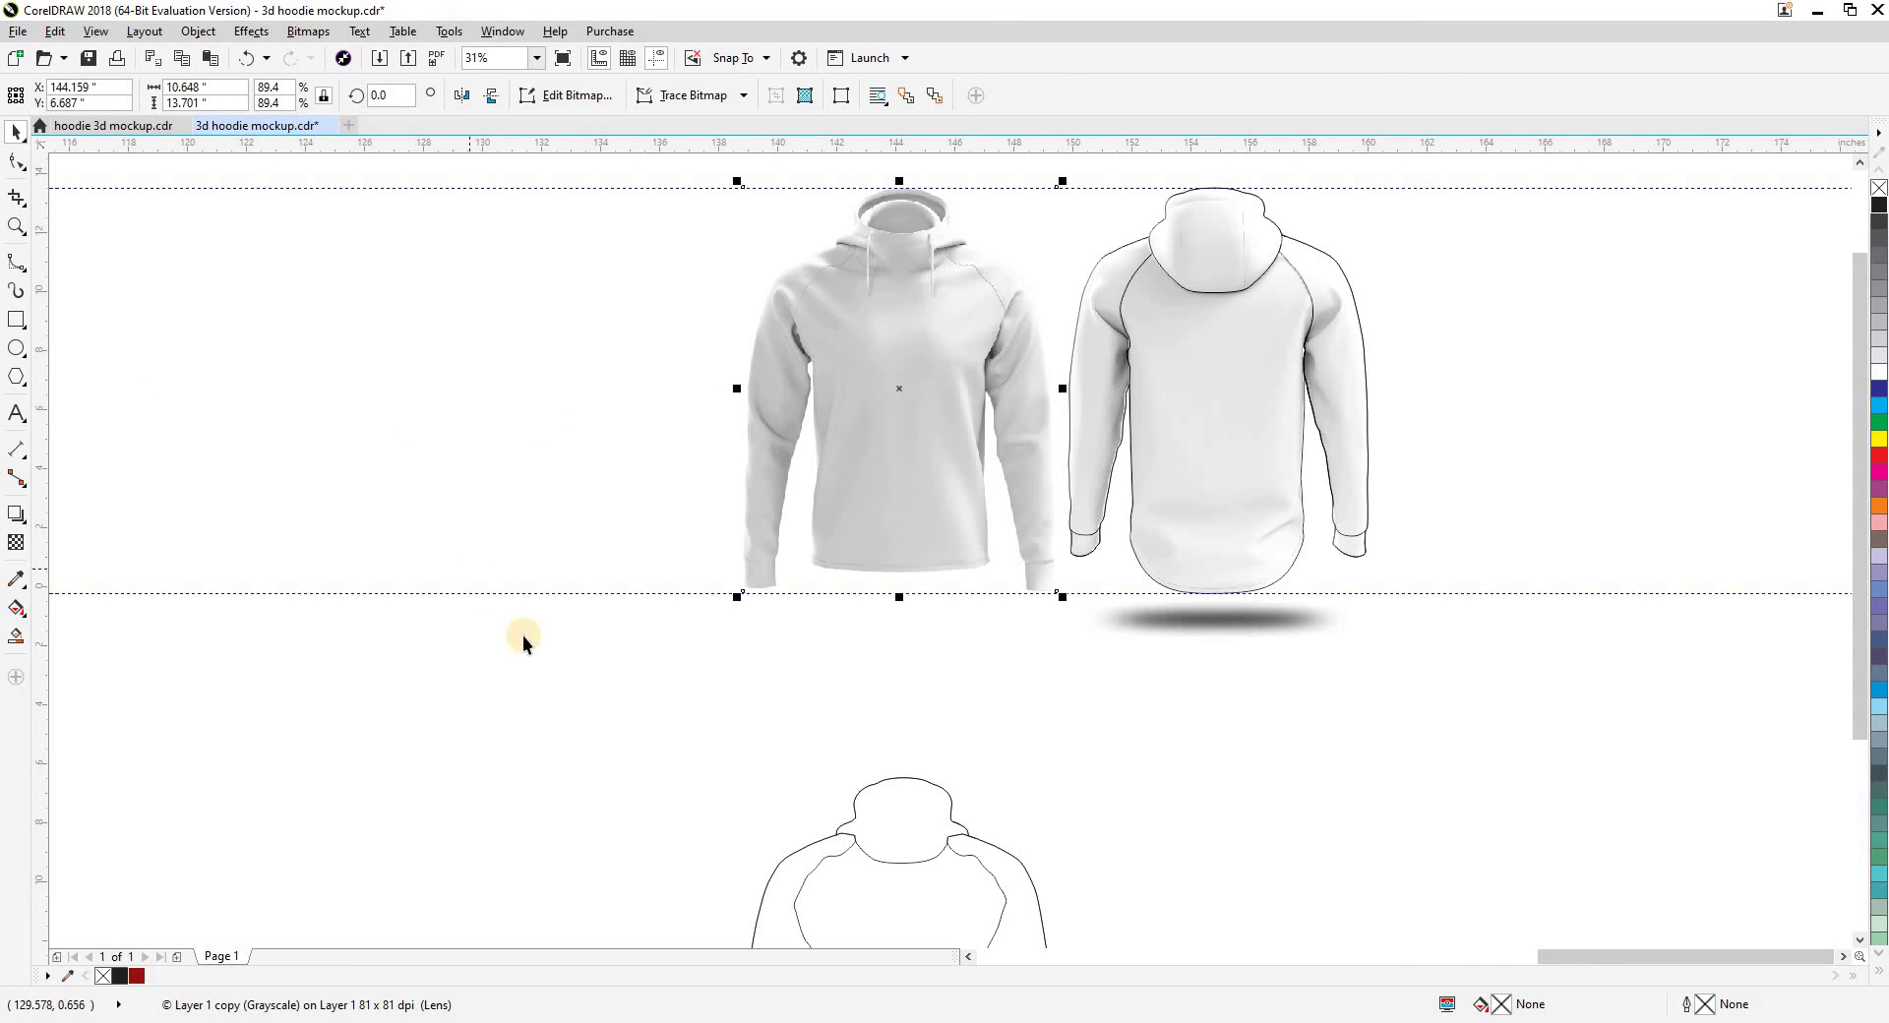
pyautogui.click(653, 532)
# Group the two overlaid front hoodie images, undoing a grouping that includes a third object
pyautogui.scroll(-2, 688, 423)
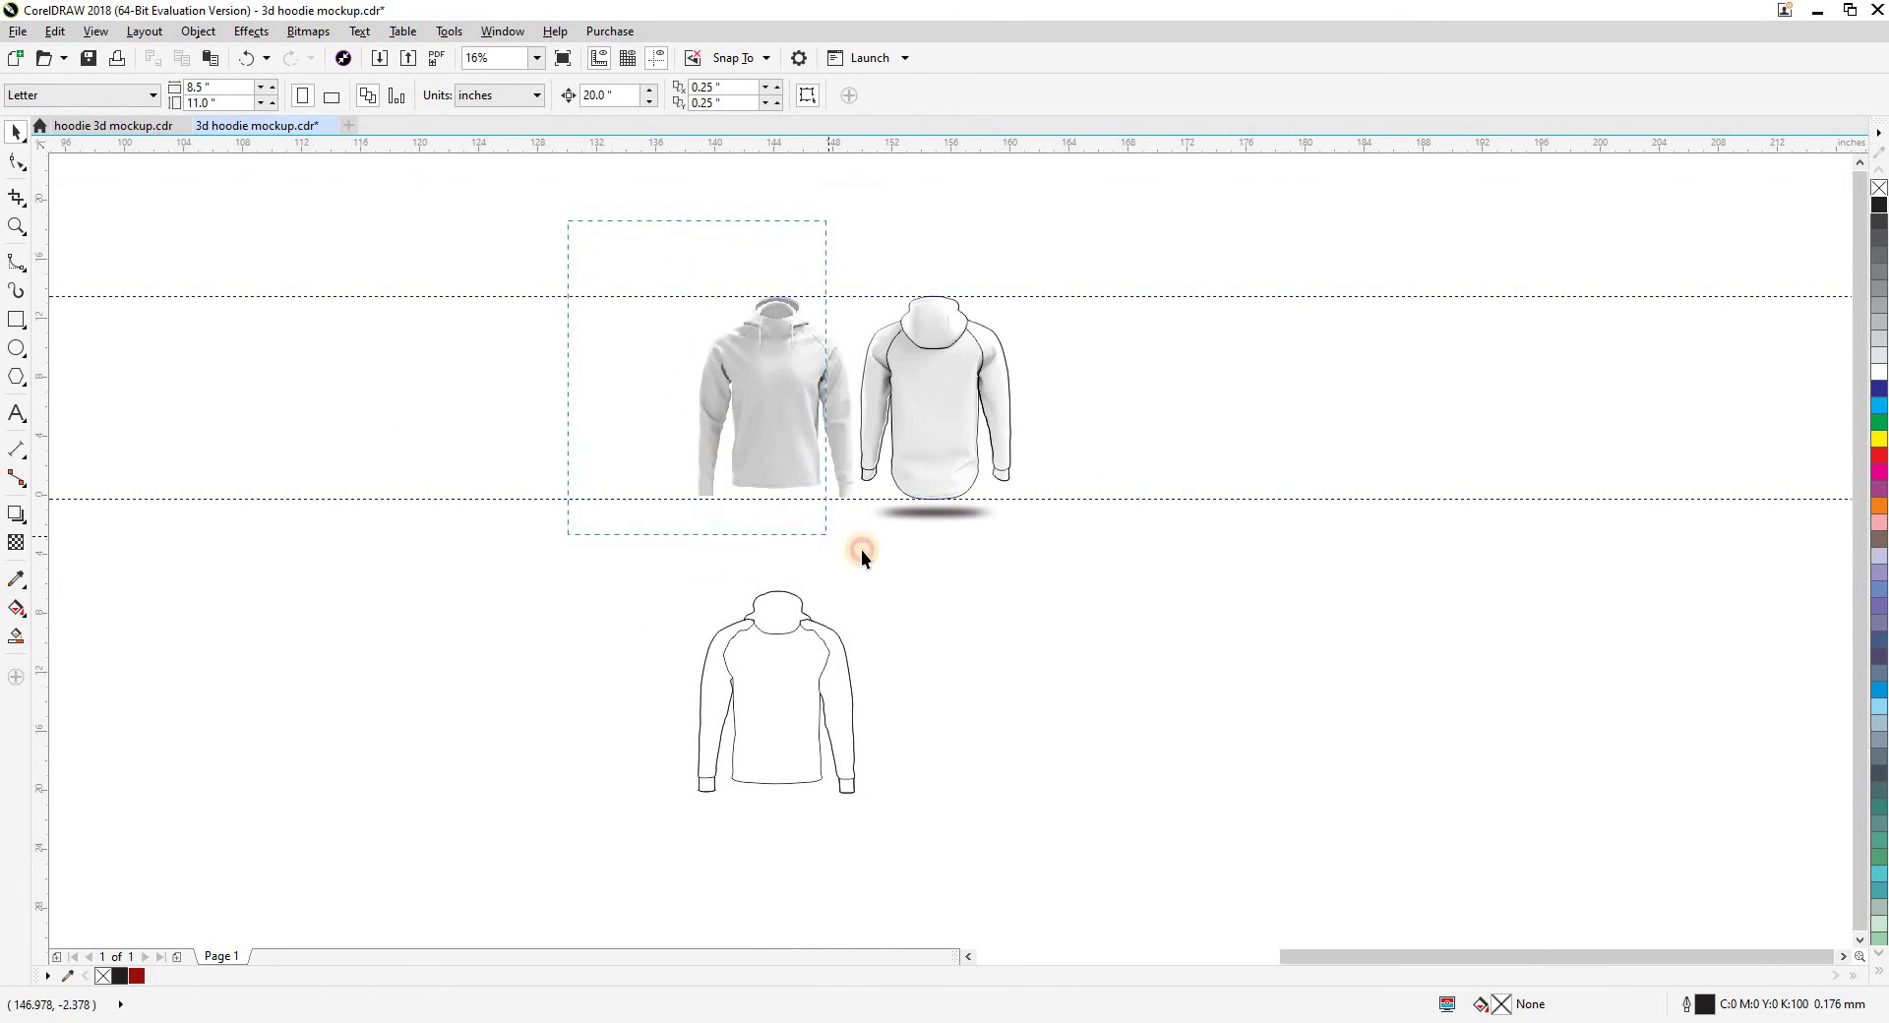
pyautogui.moveTo(862, 556); pyautogui.dragTo(876, 559)
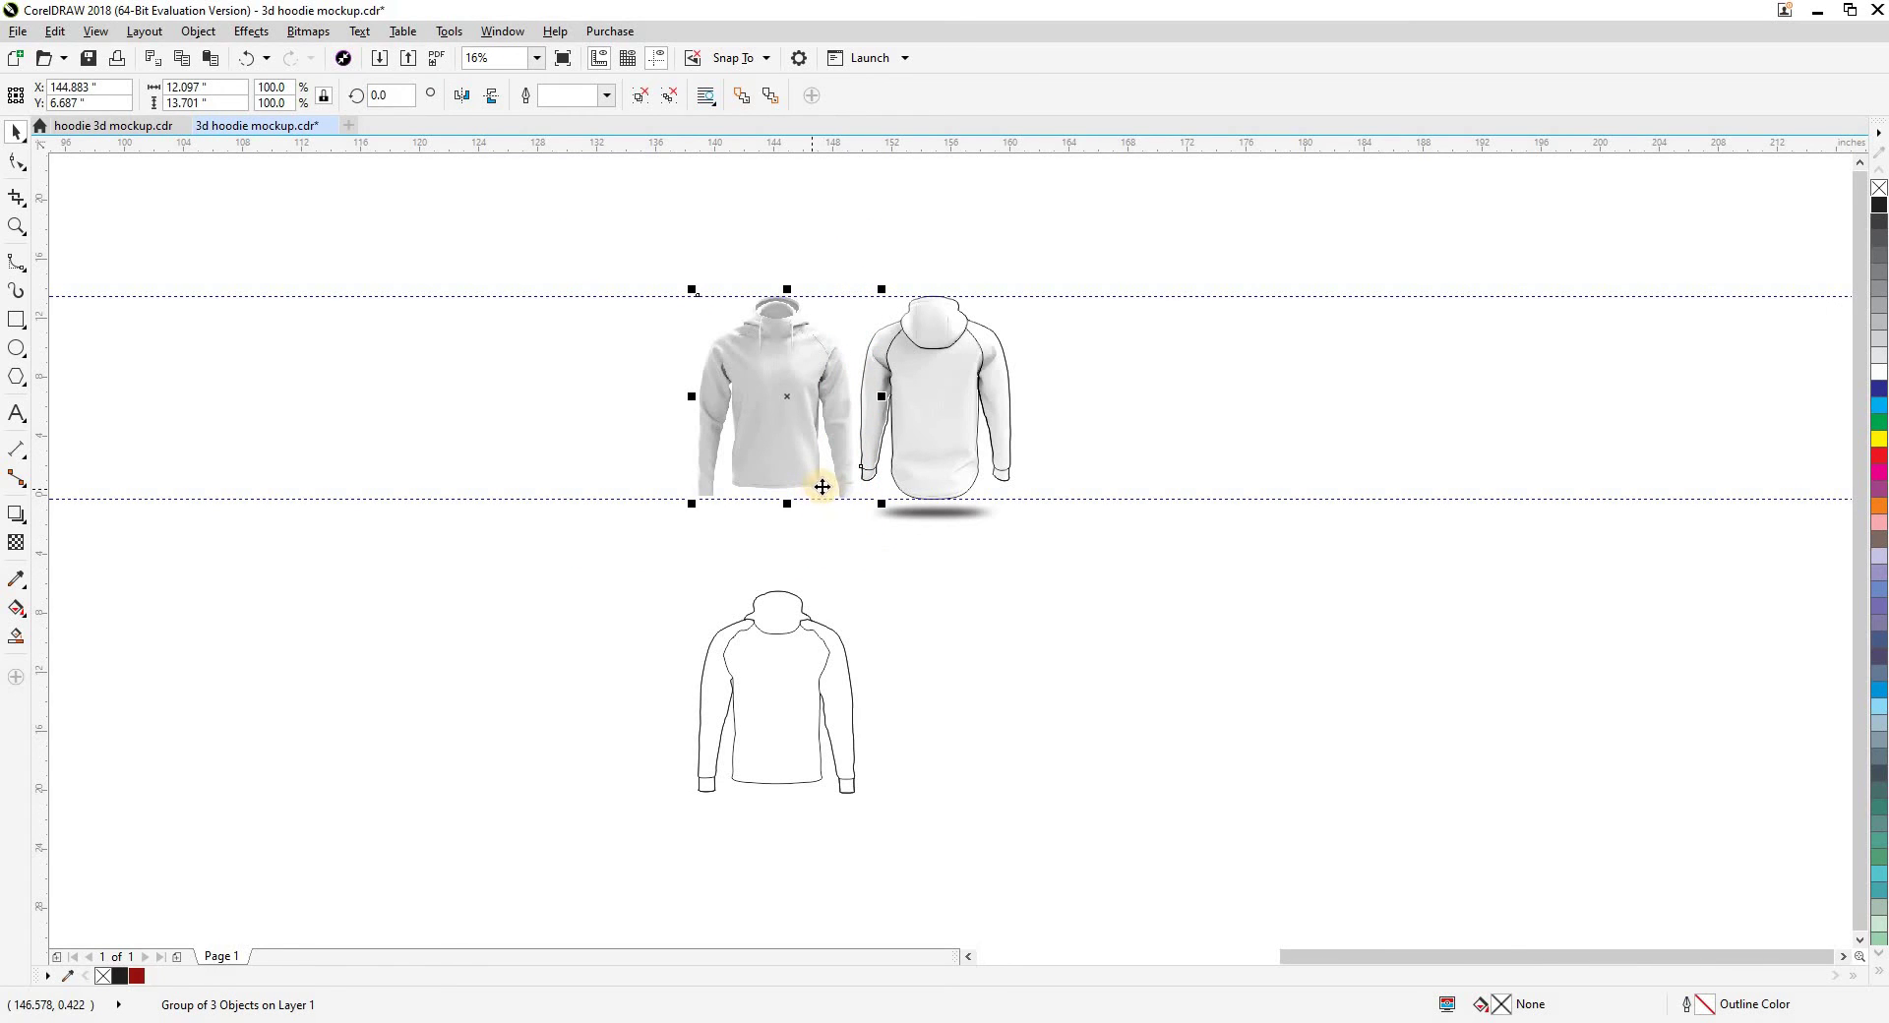
pyautogui.moveTo(609, 360); pyautogui.dragTo(591, 425)
pyautogui.hotkey('ctrl', 'z')
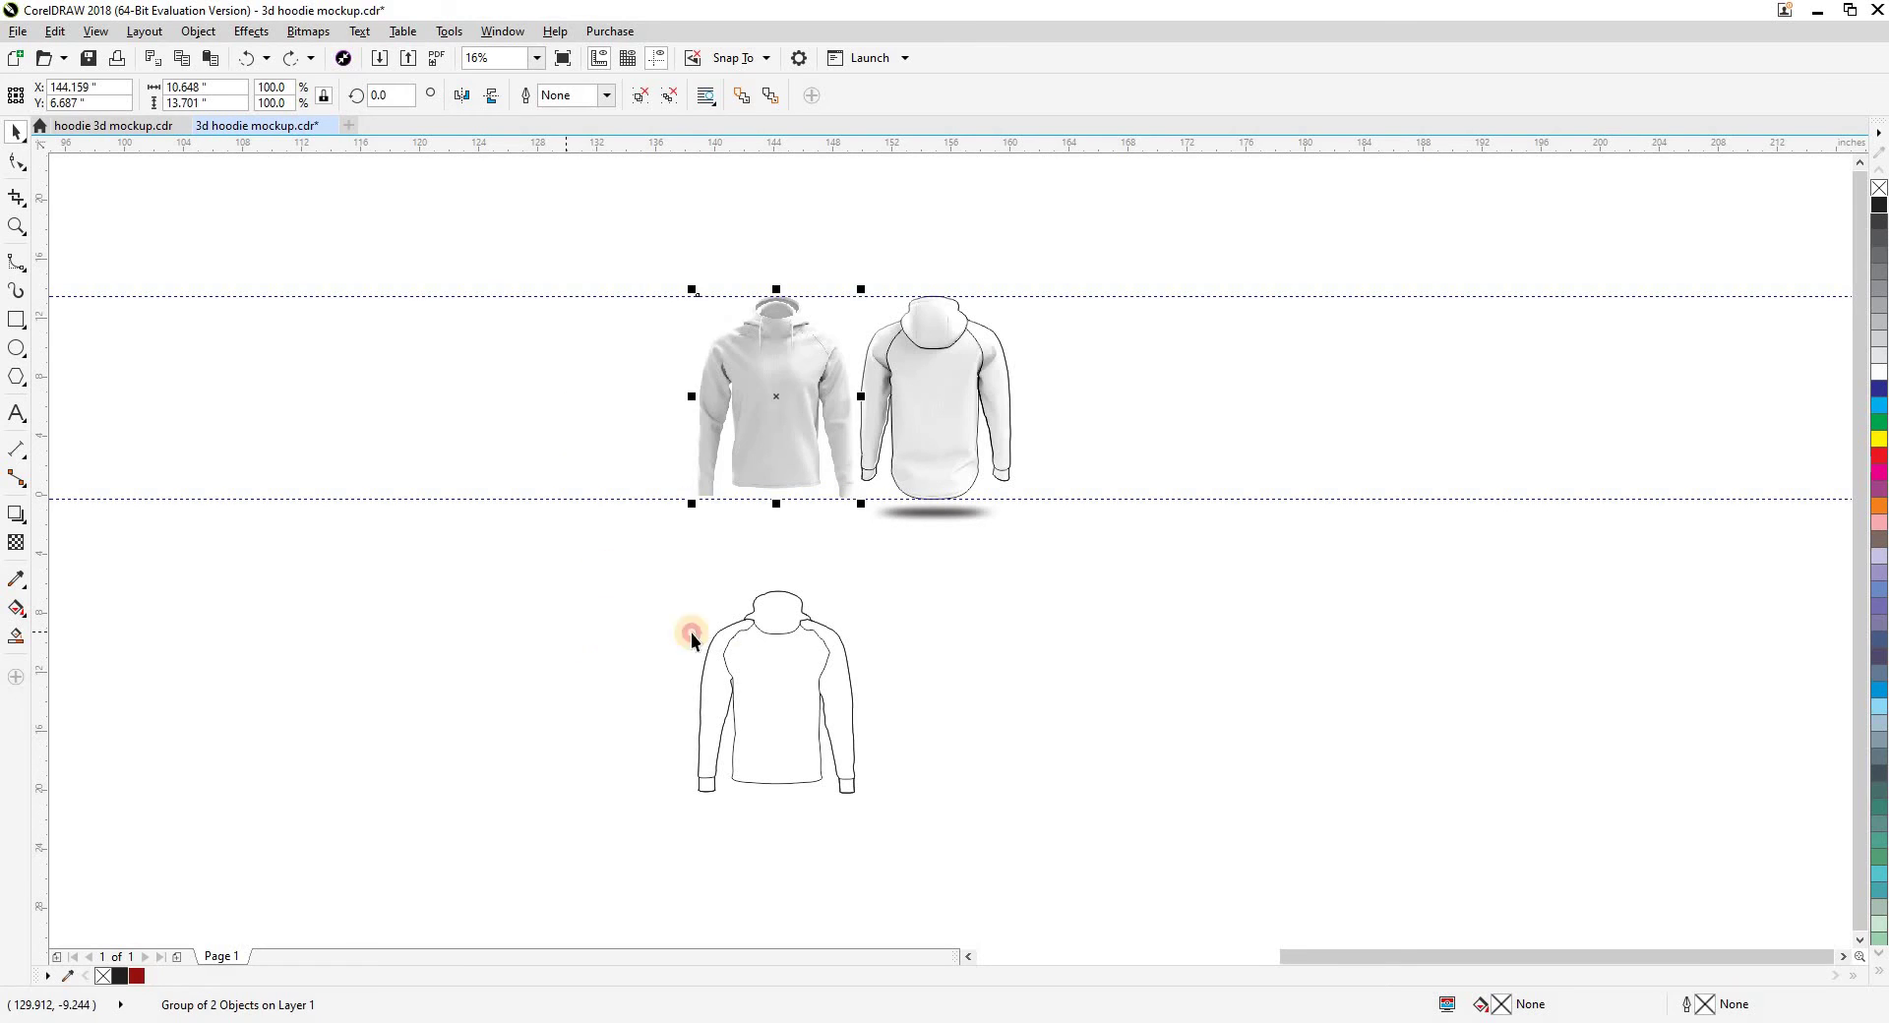
# Move all the front hoodie outline curves 20 inches up, back over the grouped images
pyautogui.click(738, 644)
pyautogui.moveTo(936, 858); pyautogui.dragTo(932, 847)
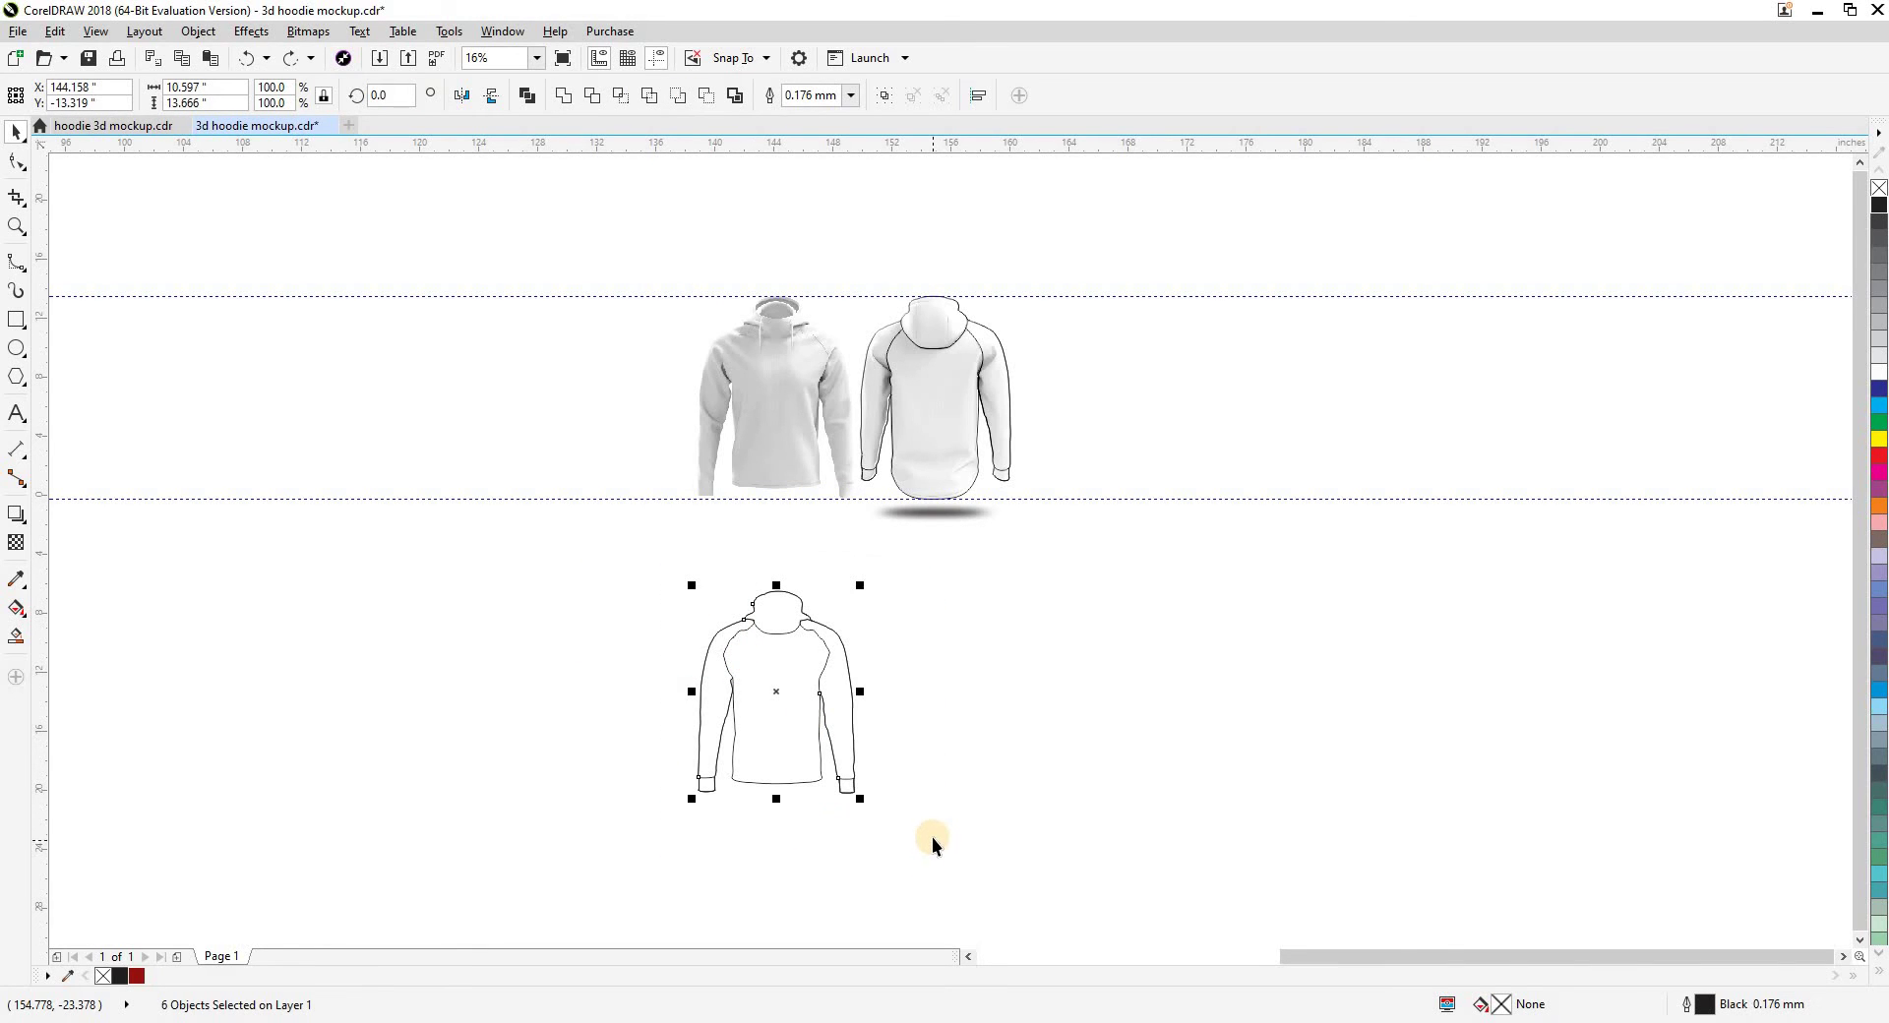
pyautogui.press('Up')
pyautogui.click(557, 364)
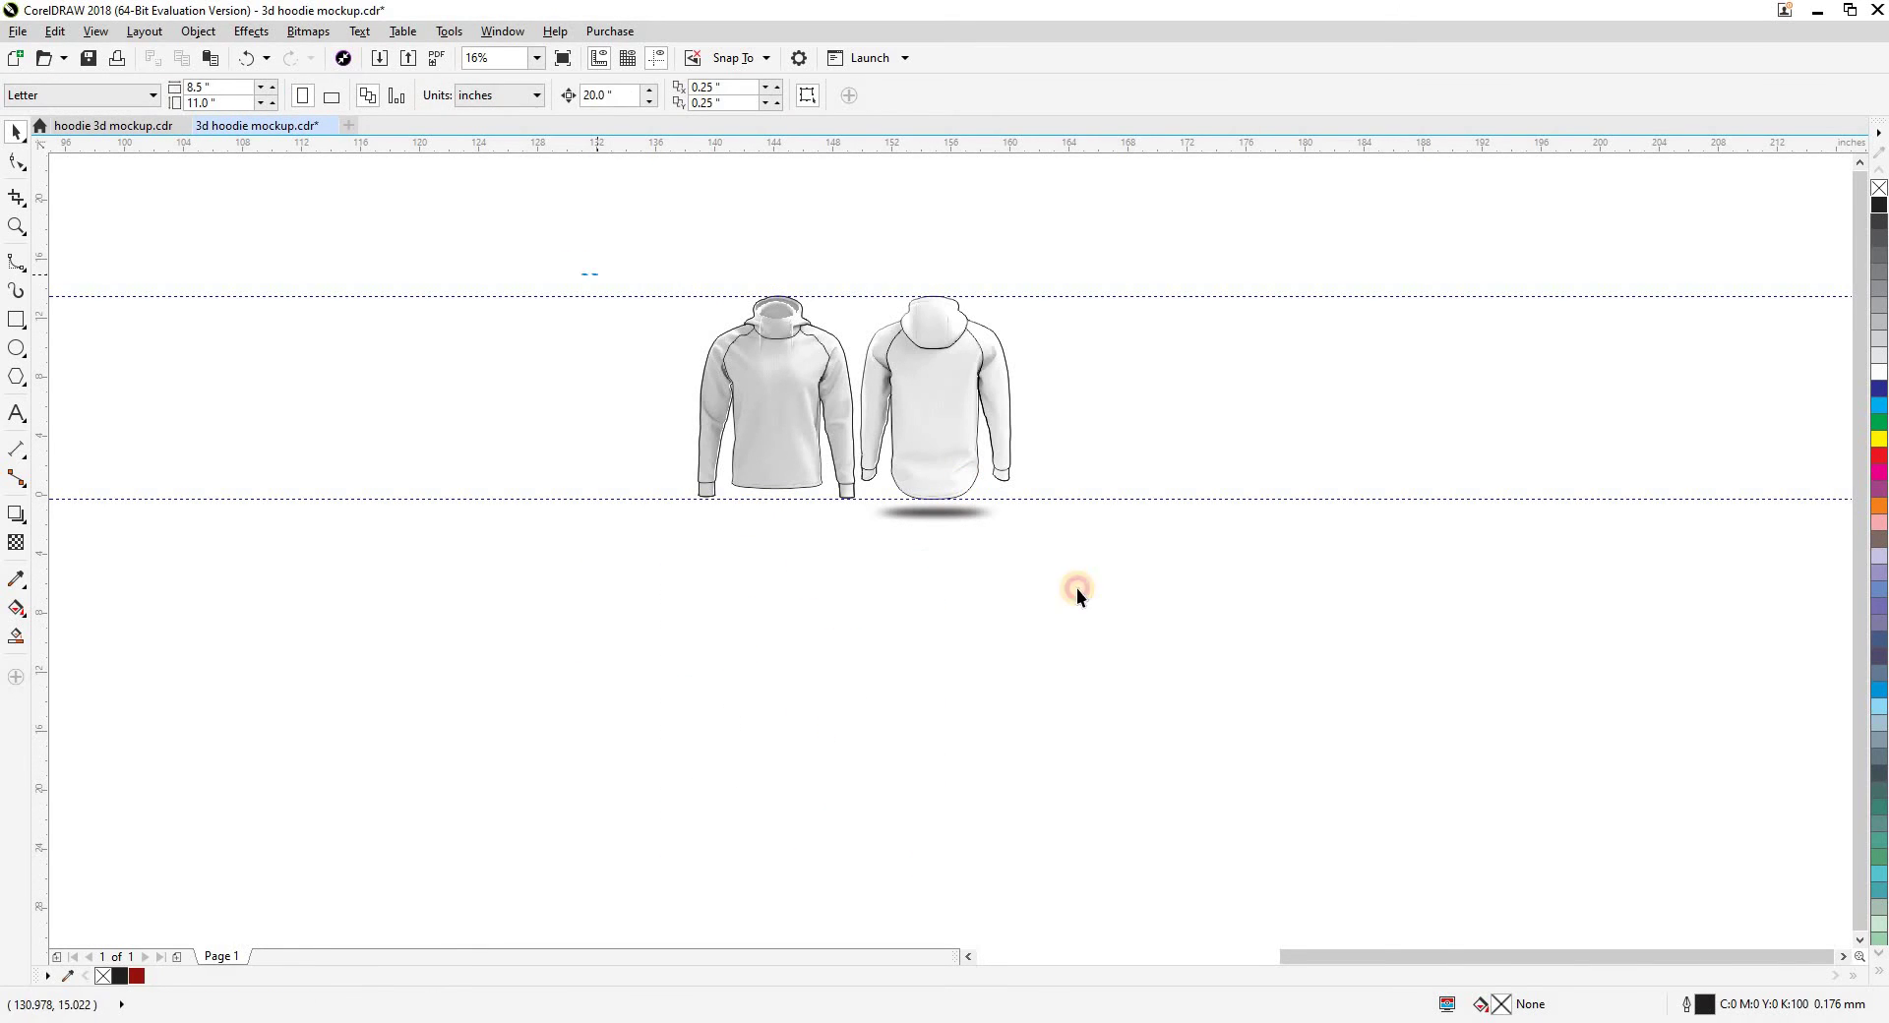
# Move the back hoodie's grouped images 20 inches to the right, away from their outline curves
pyautogui.hotkey('ctrl', 'a')
pyautogui.click(953, 405)
pyautogui.press('Right')
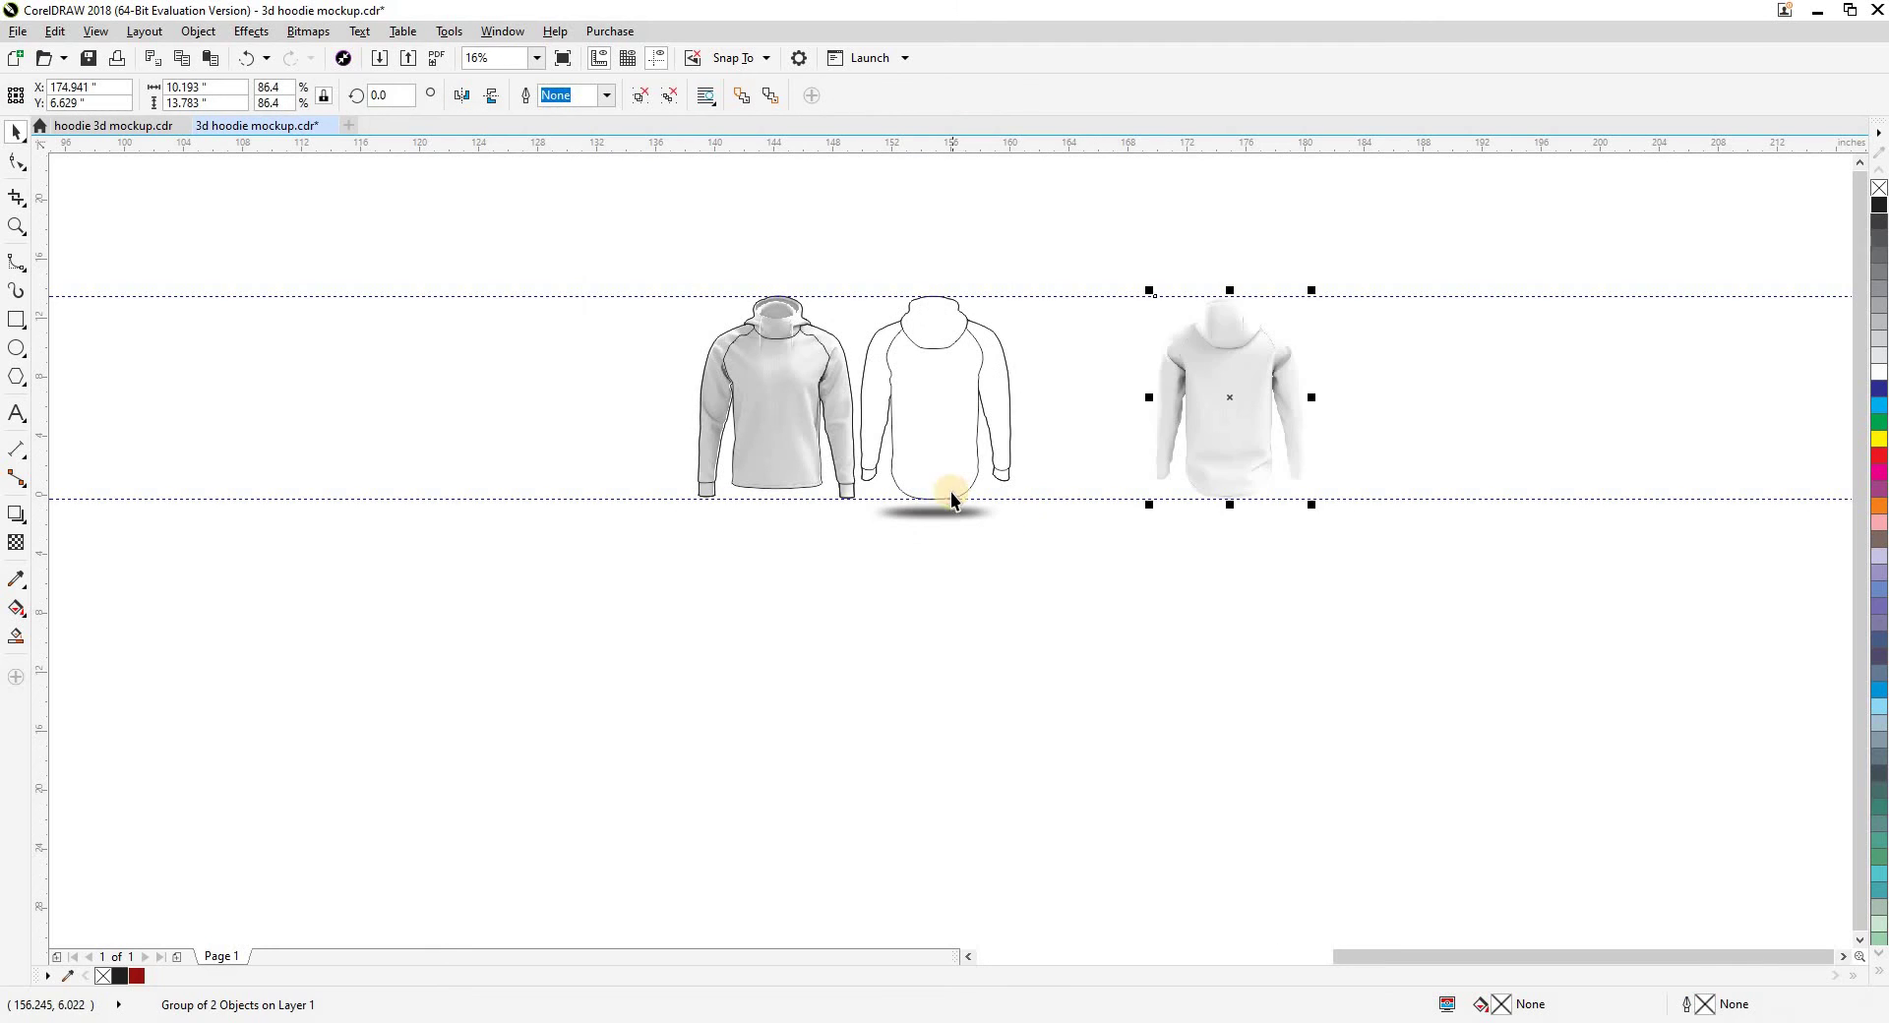
pyautogui.click(972, 561)
pyautogui.click(852, 500)
pyautogui.press('Left')
pyautogui.press('Right')
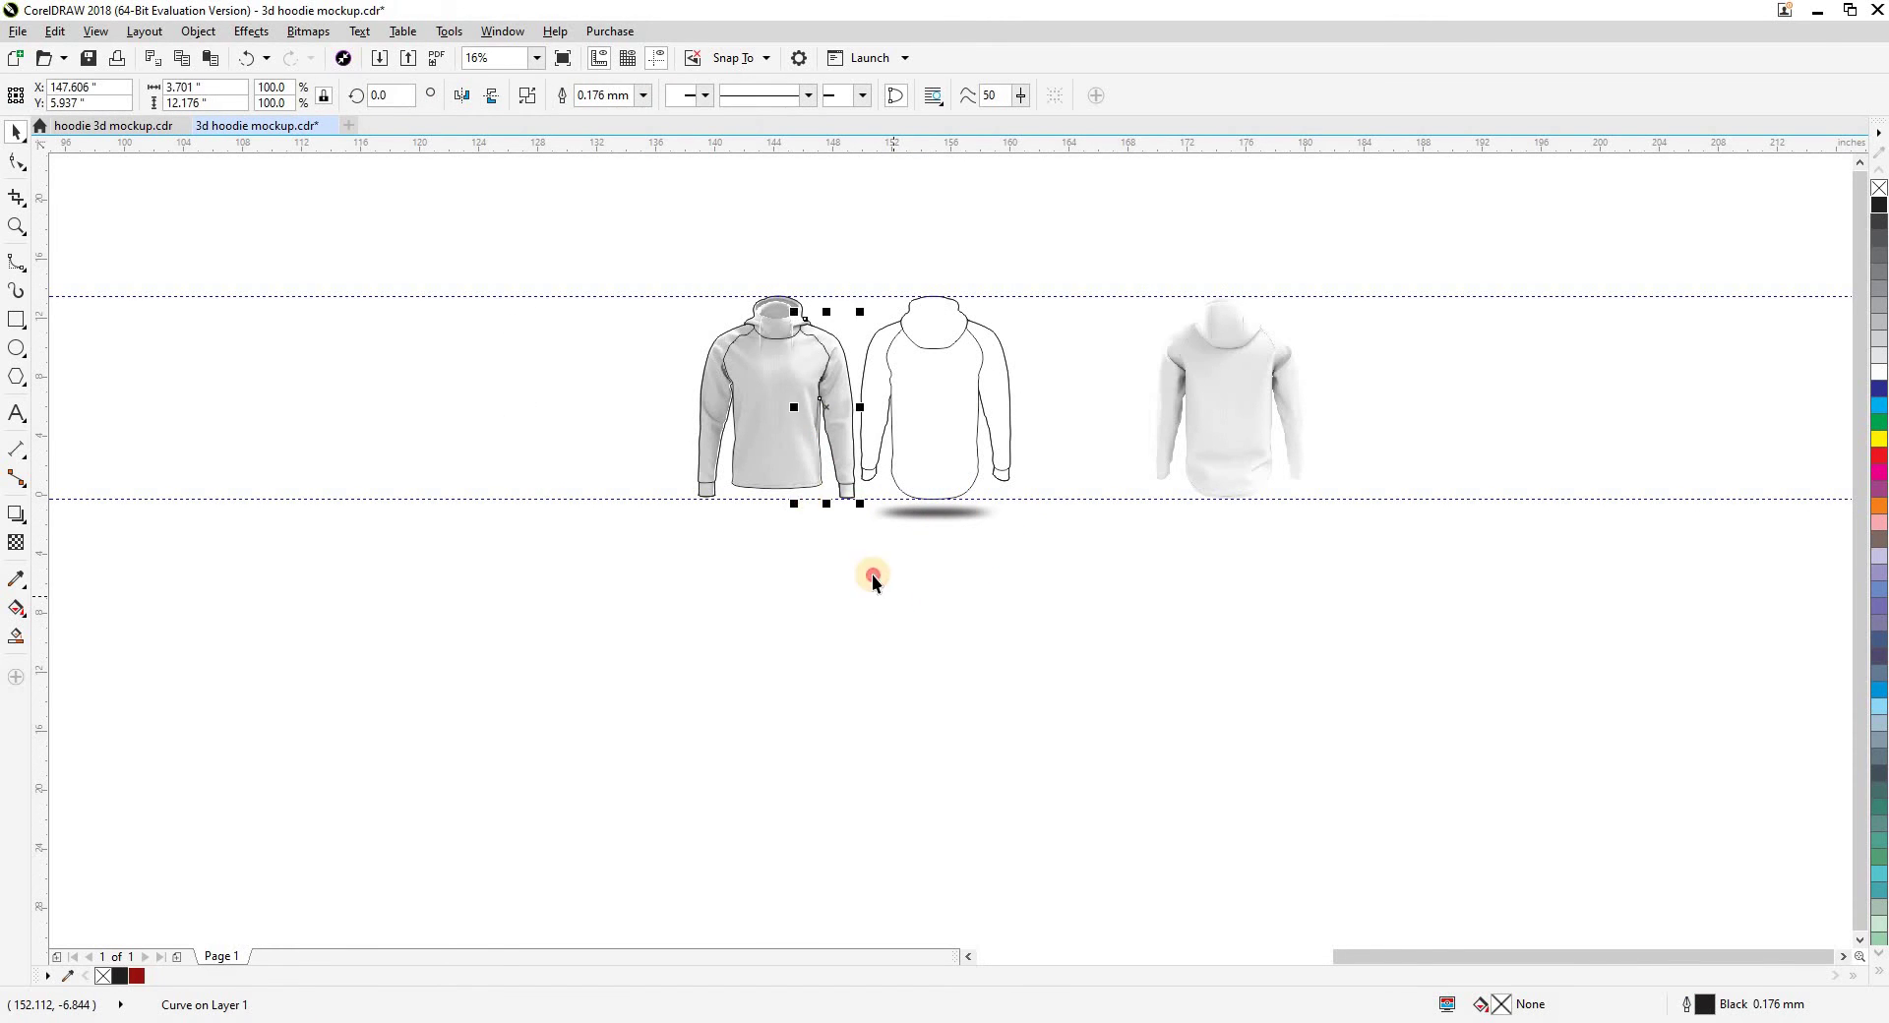
pyautogui.click(872, 575)
# Move the front hoodie's full outline curve 20 inches to the left of the front mockup
pyautogui.click(780, 451)
pyautogui.press('Left')
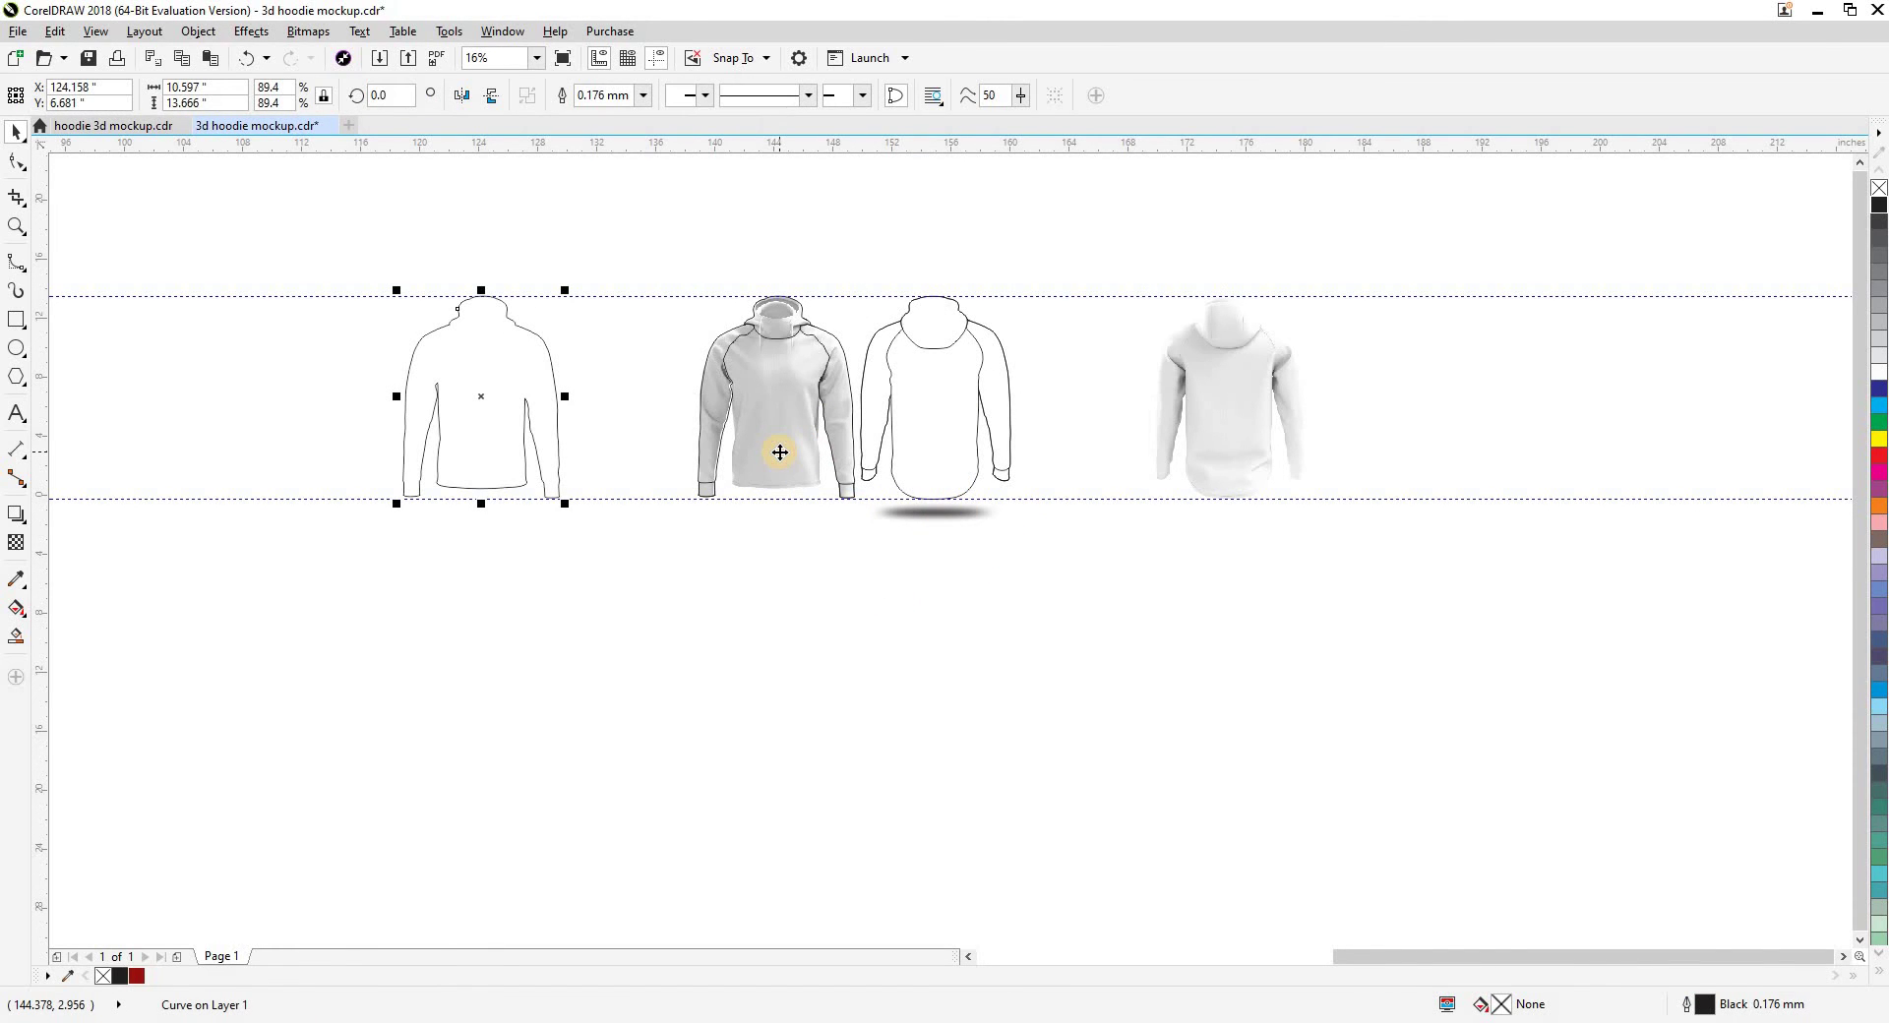
pyautogui.click(770, 582)
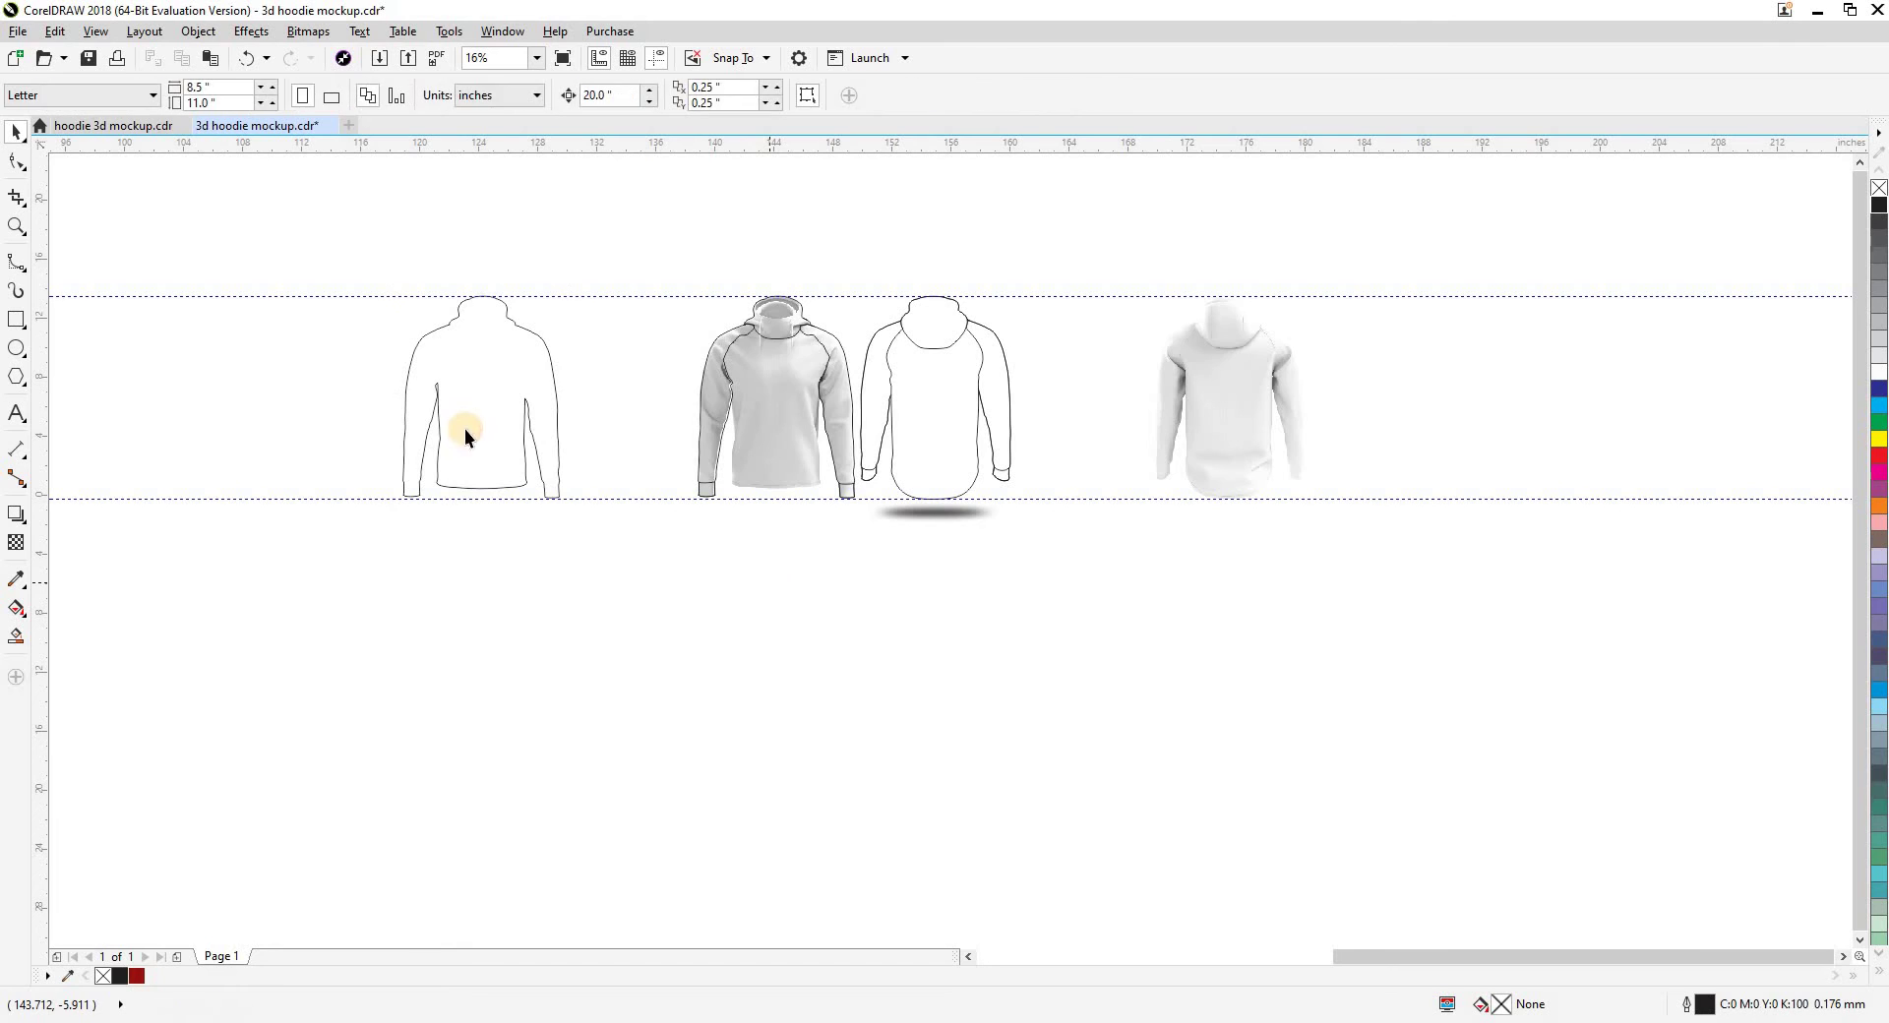
# Check both hoodies' grouped shading over the outline curves, leaving the front group 20 inches left and the back group 20 inches right
pyautogui.click(779, 457)
pyautogui.press('Left')
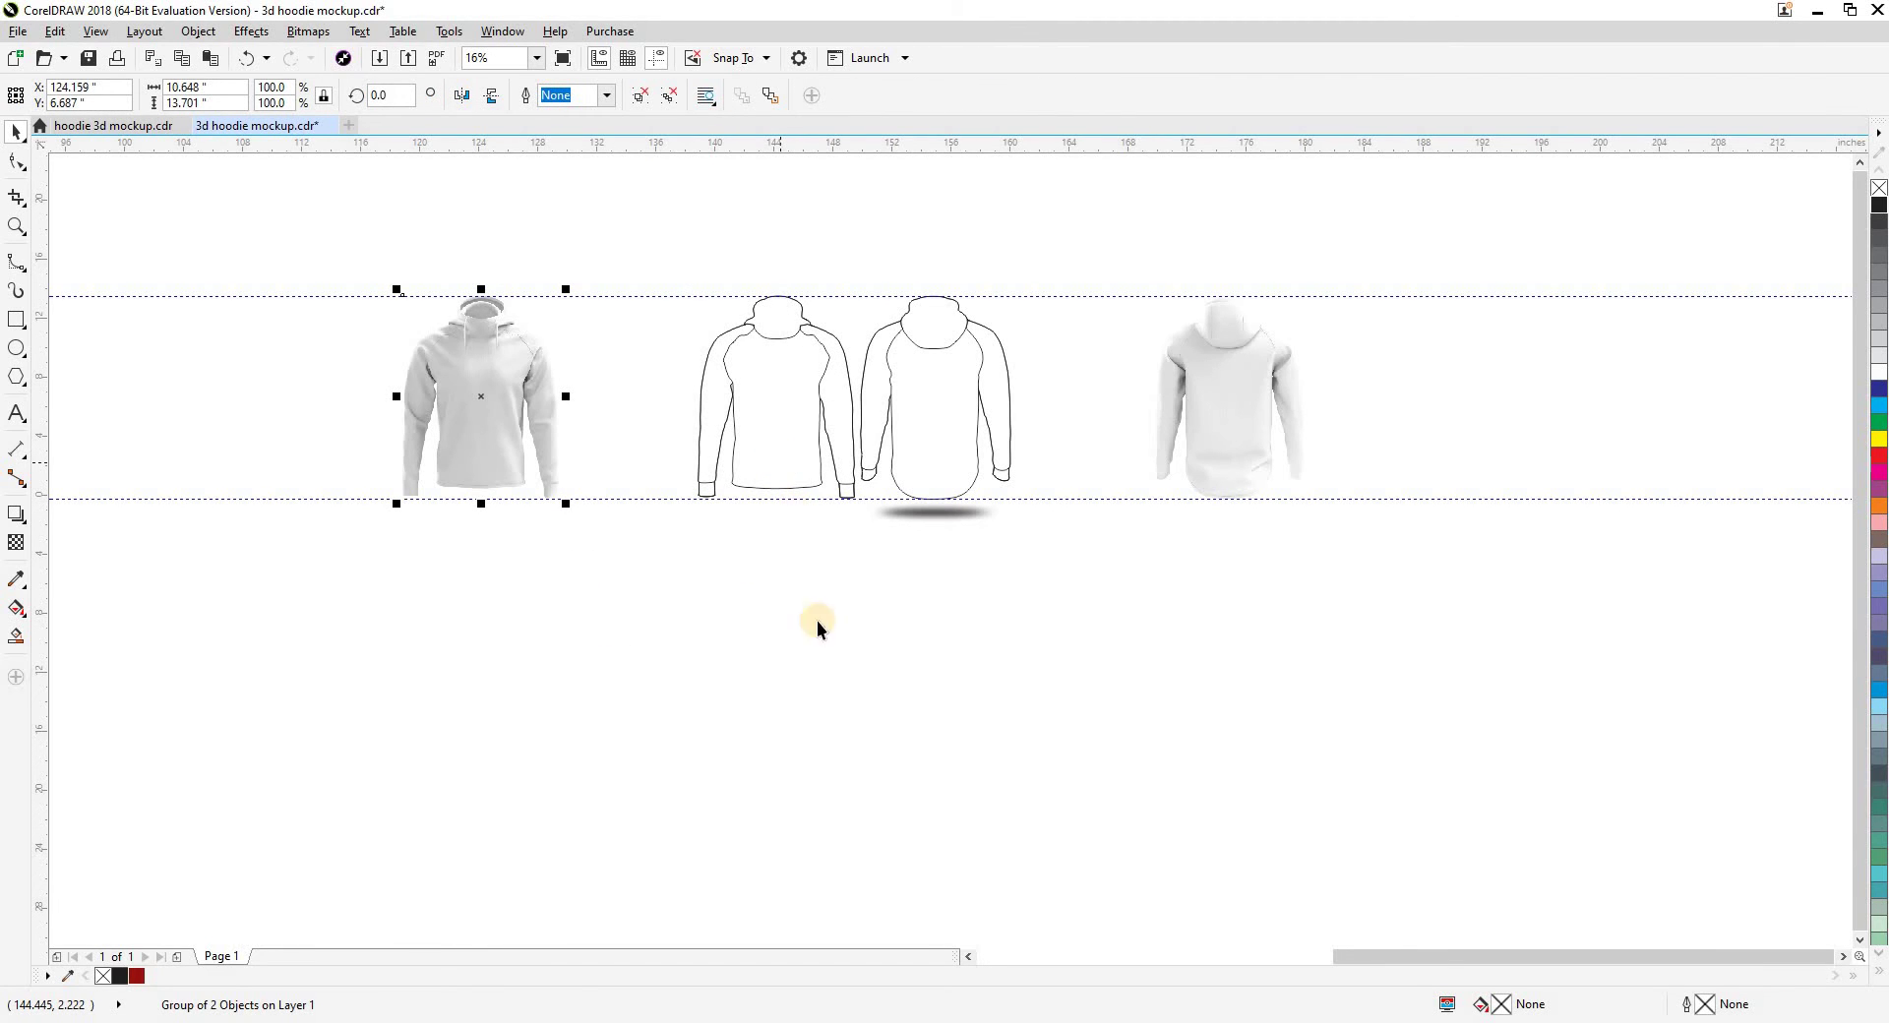
pyautogui.press('Right')
pyautogui.press('Right')
pyautogui.click(821, 433)
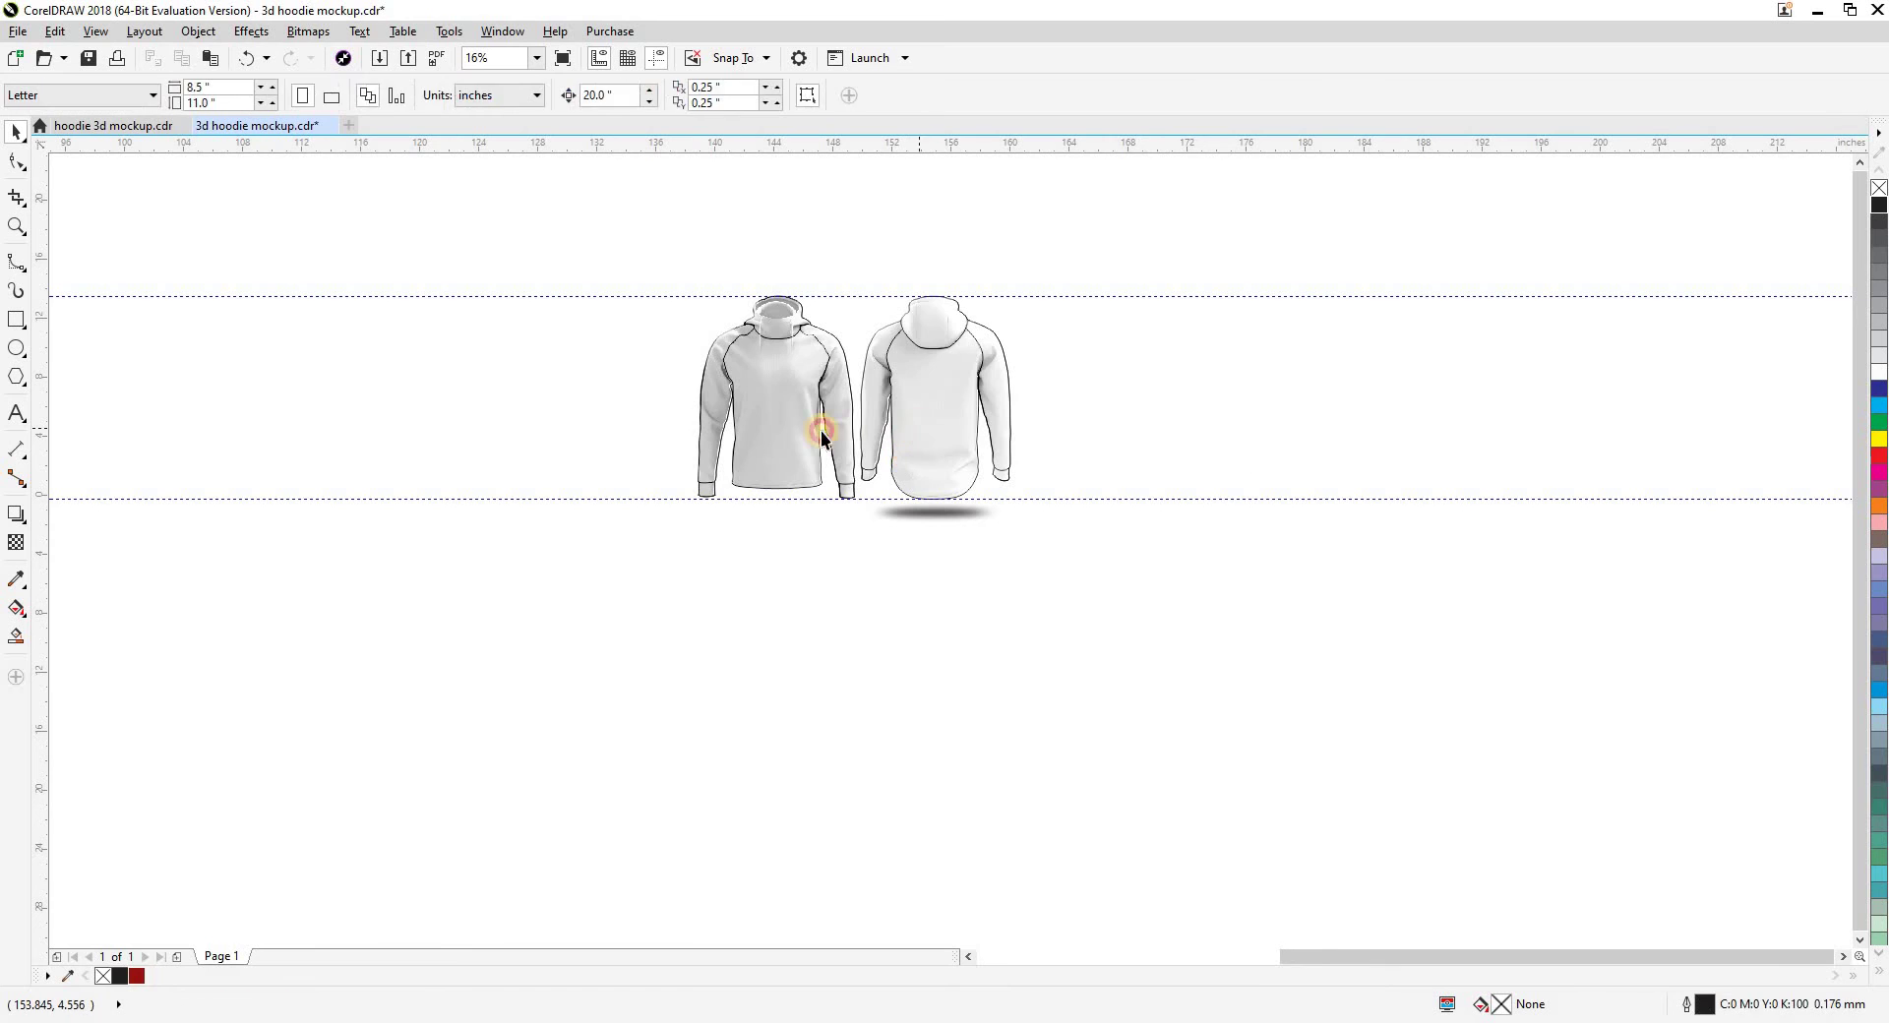
pyautogui.press('Left')
pyautogui.click(894, 670)
pyautogui.moveTo(866, 676); pyautogui.dragTo(931, 735)
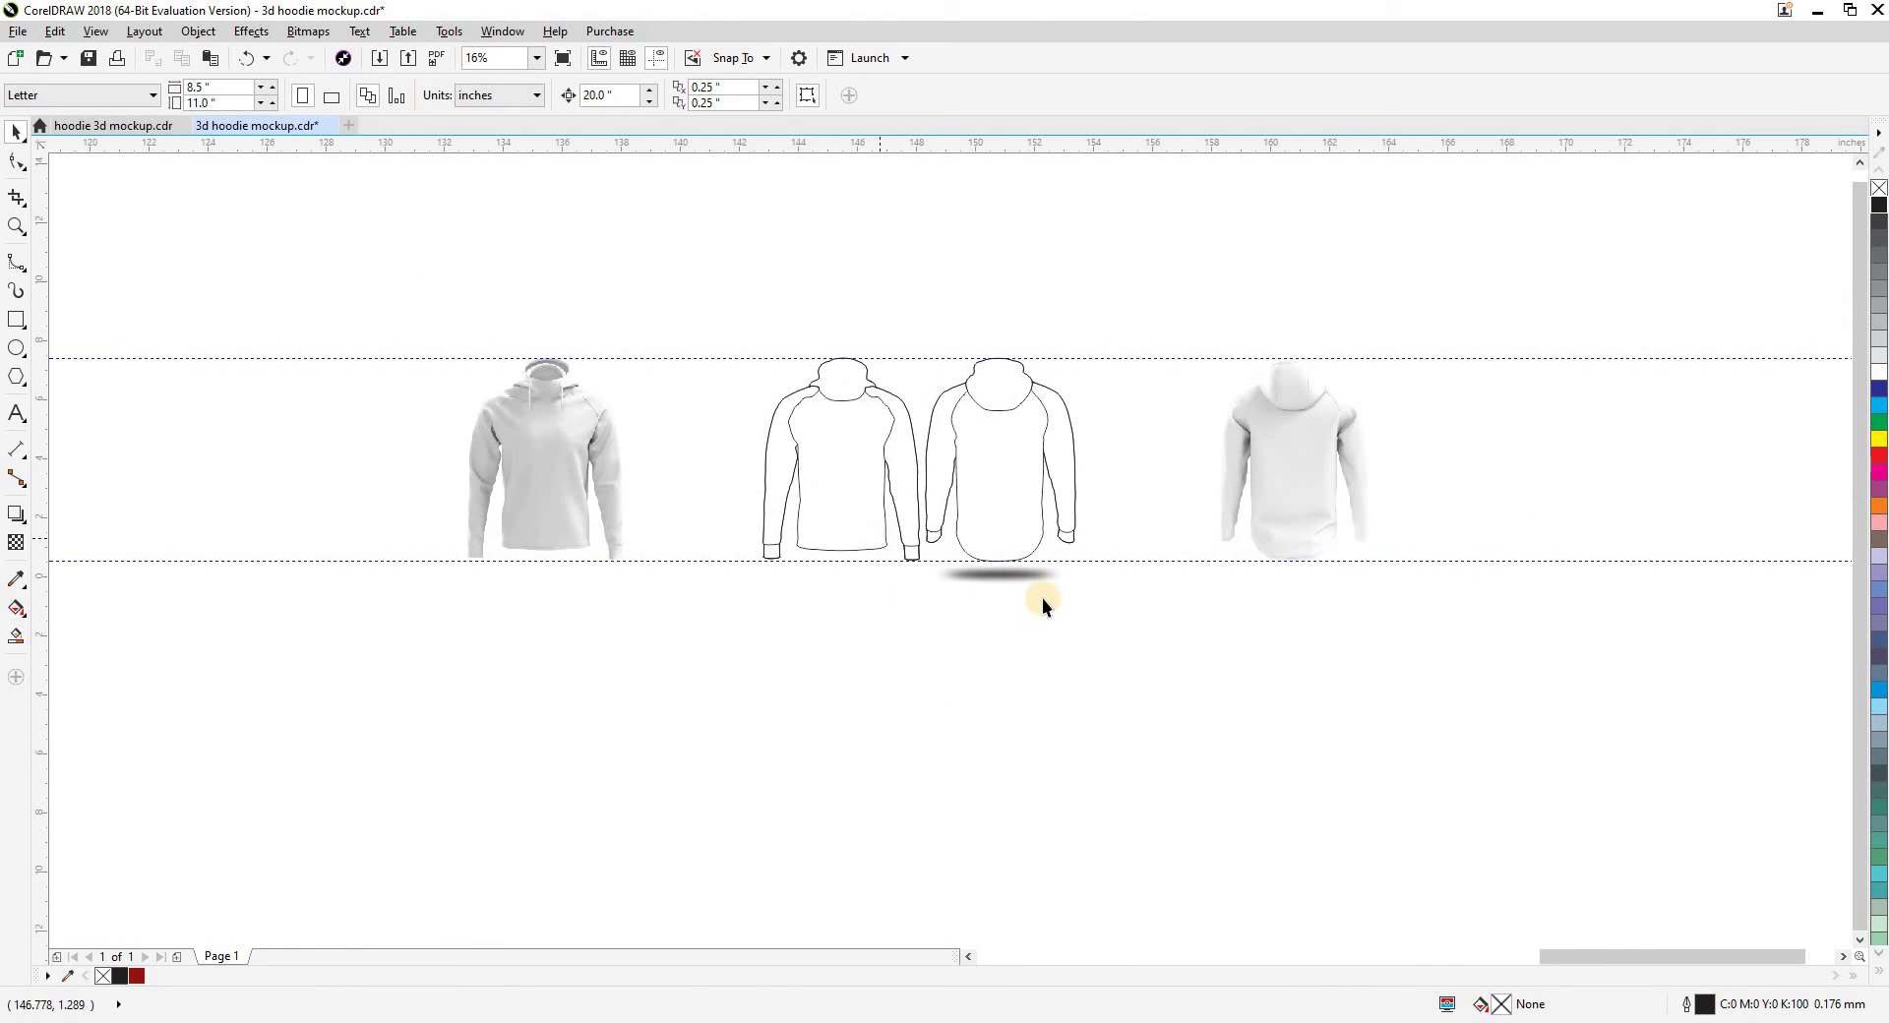
# Copy the blurred shadow from beneath the back hoodie to the front hoodie and center it horizontally with the front outline
pyautogui.scroll(2, 1042, 594)
pyautogui.click(1076, 620)
pyautogui.moveTo(1075, 620); pyautogui.dragTo(918, 618)
pyautogui.keyDown('shift'); pyautogui.click(881, 532); pyautogui.keyUp('shift')
pyautogui.press('c')
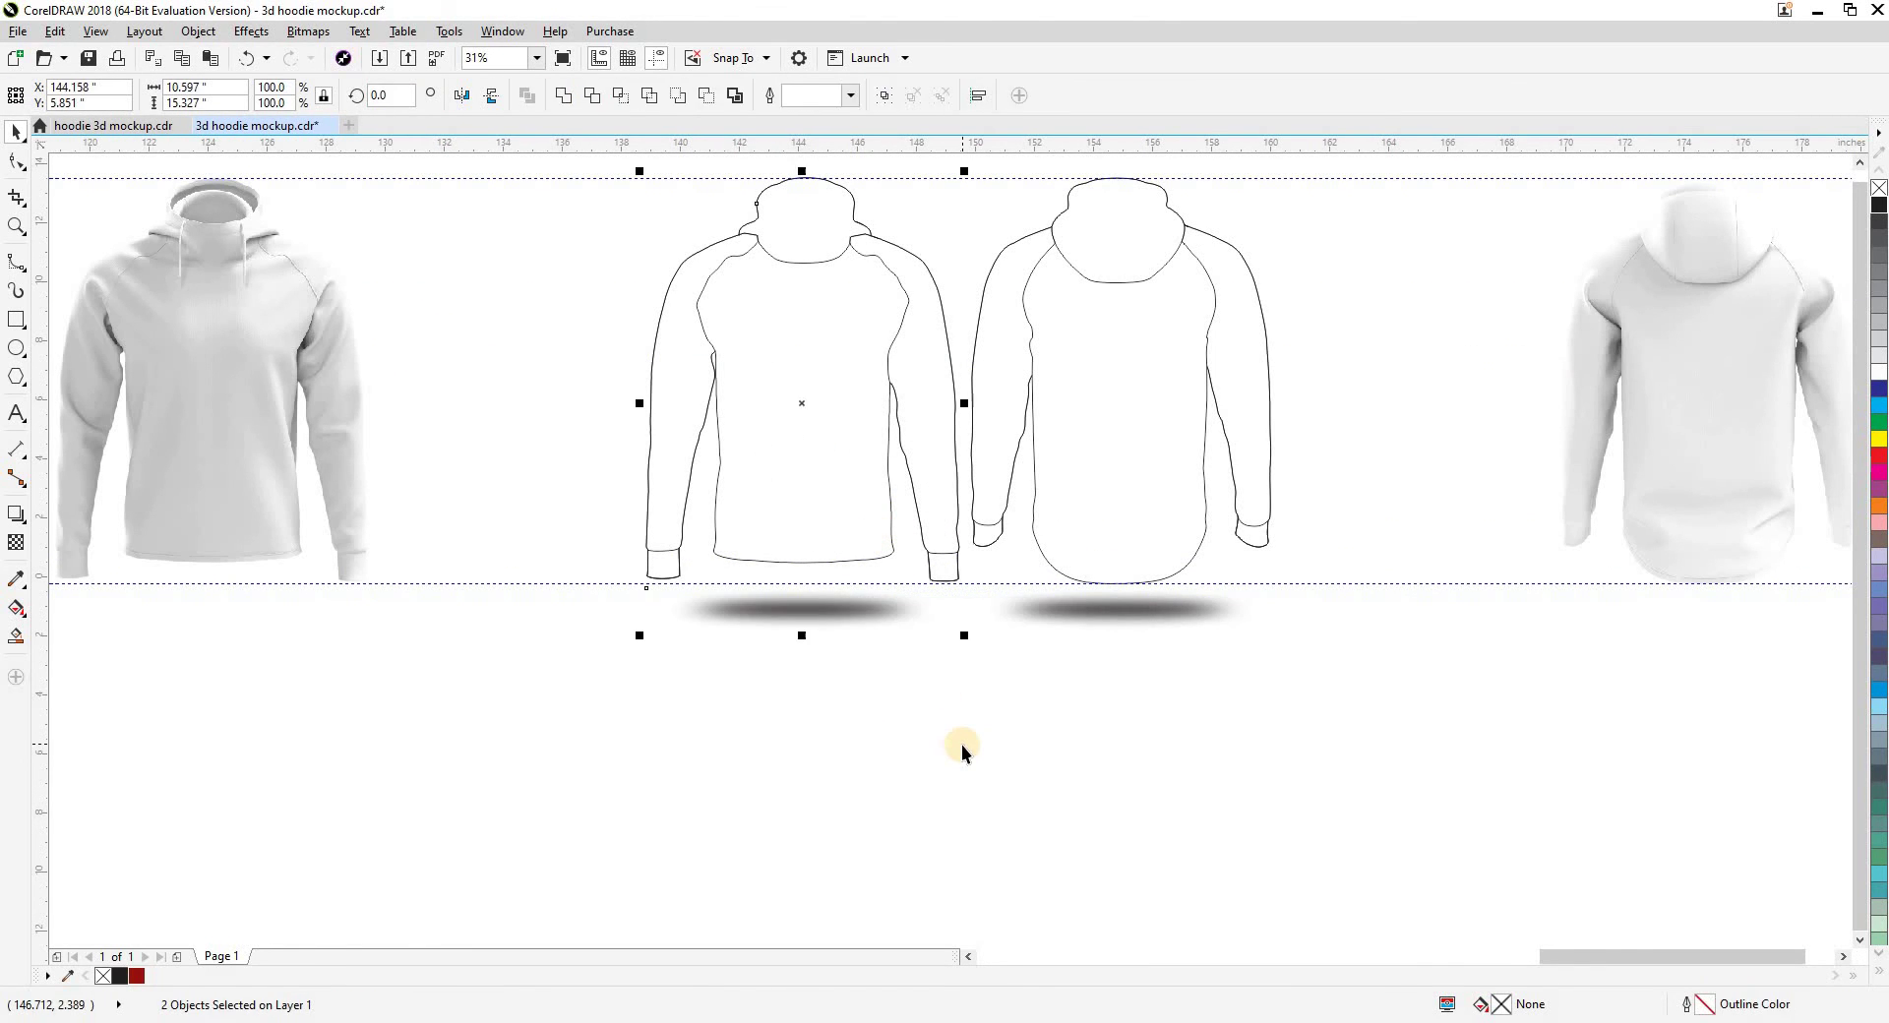
pyautogui.click(961, 746)
# Place the red-to-black chevron design rectangle on the front hoodie and center it horizontally and vertically with the full outline
pyautogui.scroll(-1, 960, 746)
pyautogui.moveTo(904, 757); pyautogui.dragTo(835, 752)
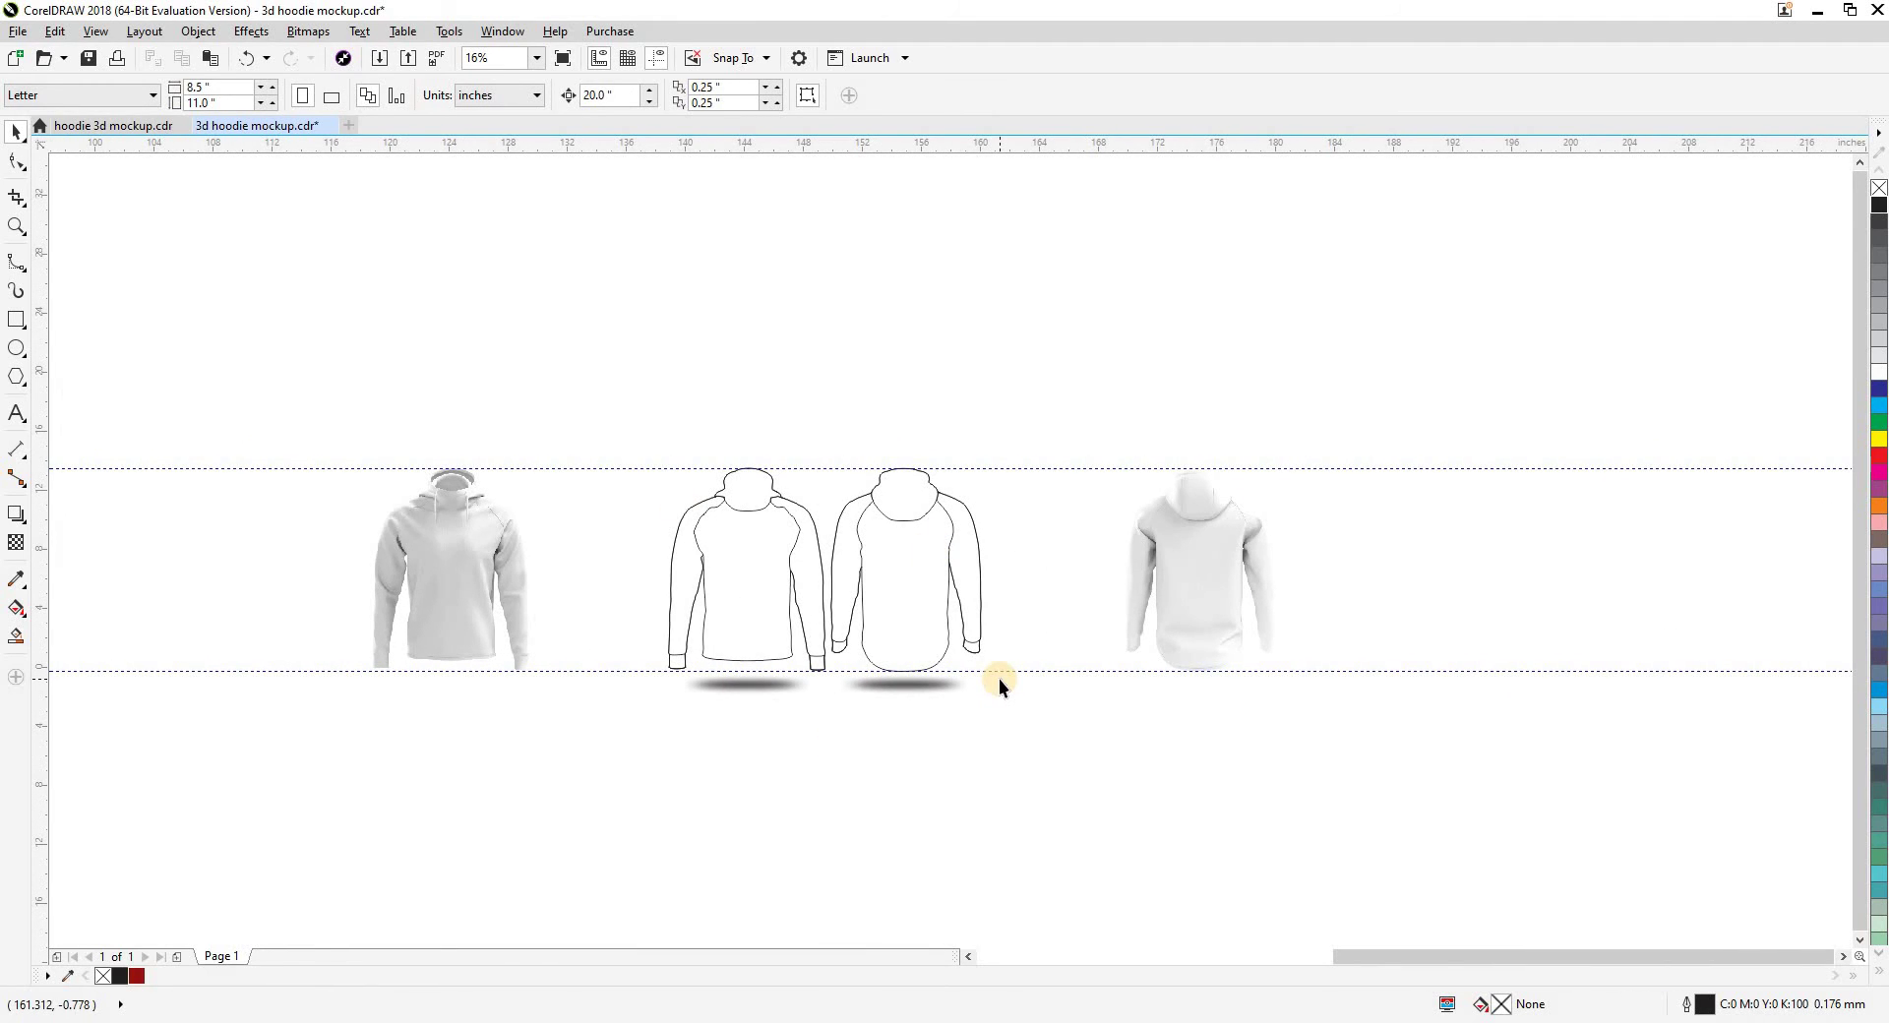
pyautogui.scroll(-1, 1000, 679)
pyautogui.press('F2')
pyautogui.moveTo(594, 510); pyautogui.dragTo(1131, 766)
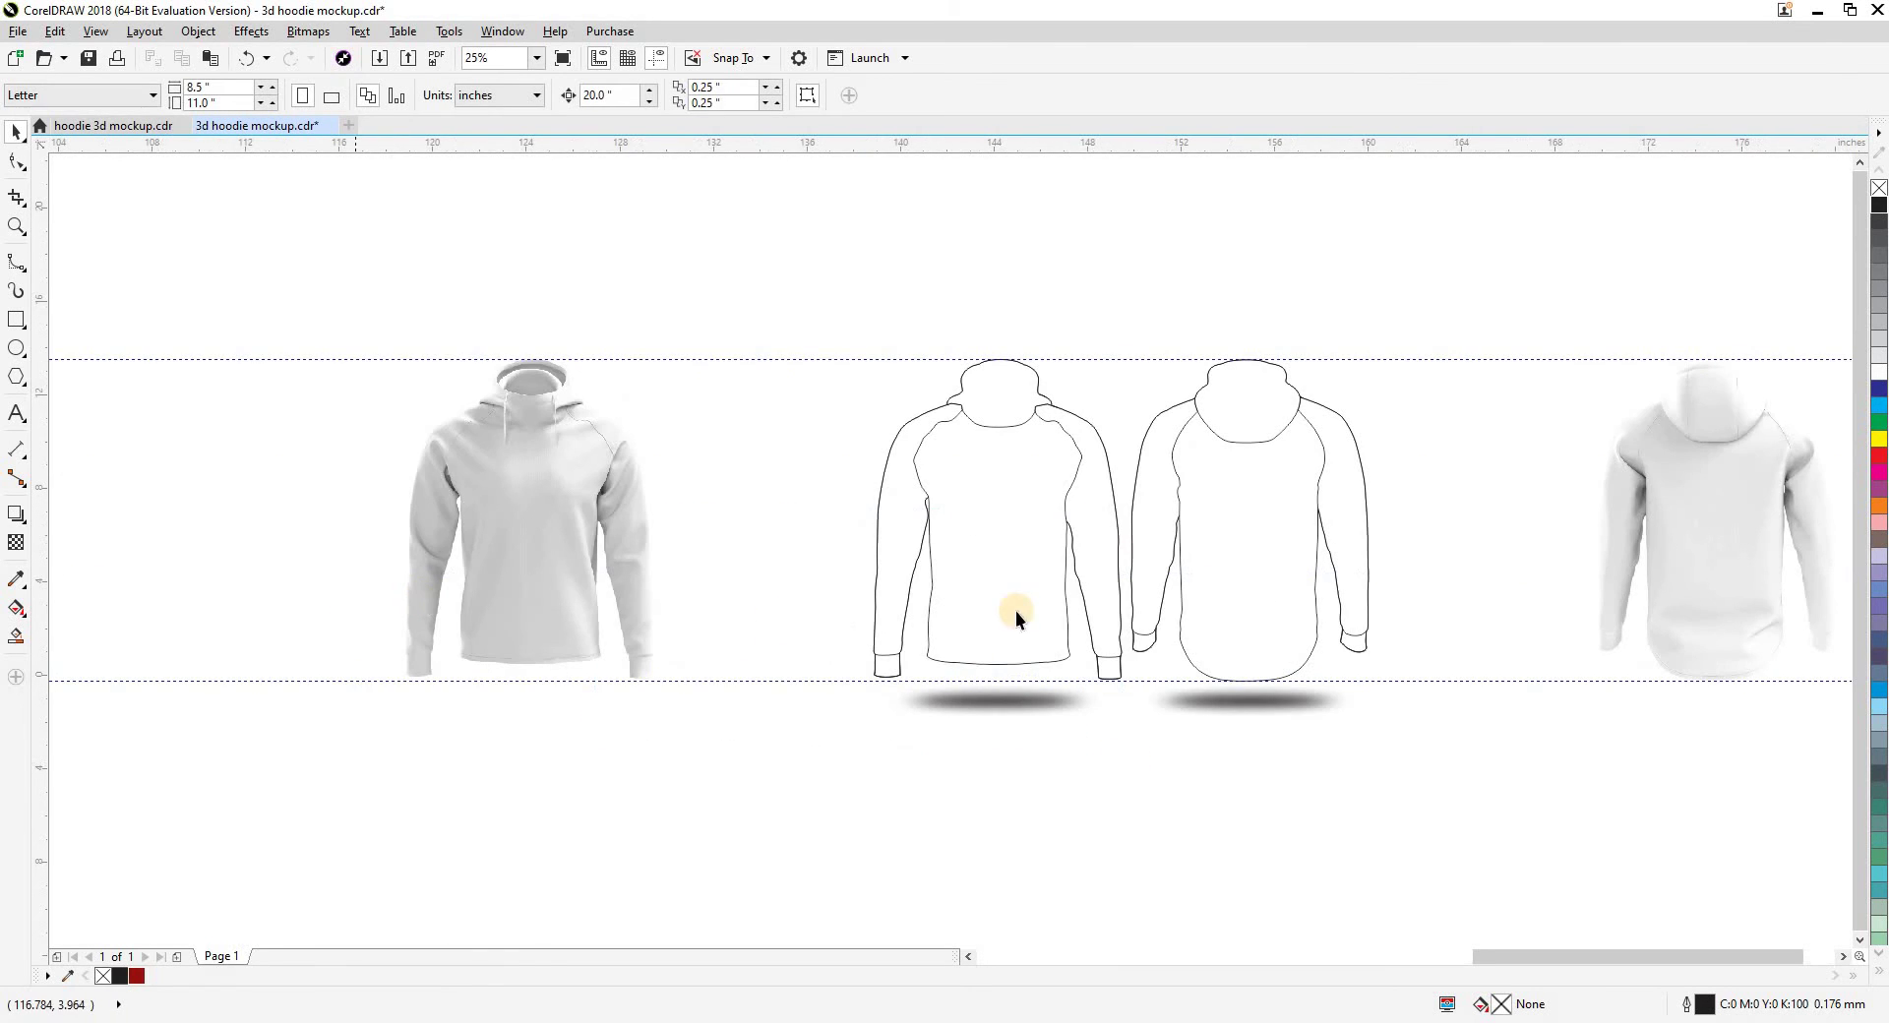
pyautogui.scroll(-1, 1016, 611)
pyautogui.moveTo(231, 527); pyautogui.dragTo(839, 470)
pyautogui.press('z')
pyautogui.moveTo(1080, 722); pyautogui.dragTo(1088, 719)
pyautogui.keyDown('shift'); pyautogui.click(1100, 557); pyautogui.keyUp('shift')
pyautogui.press('c')
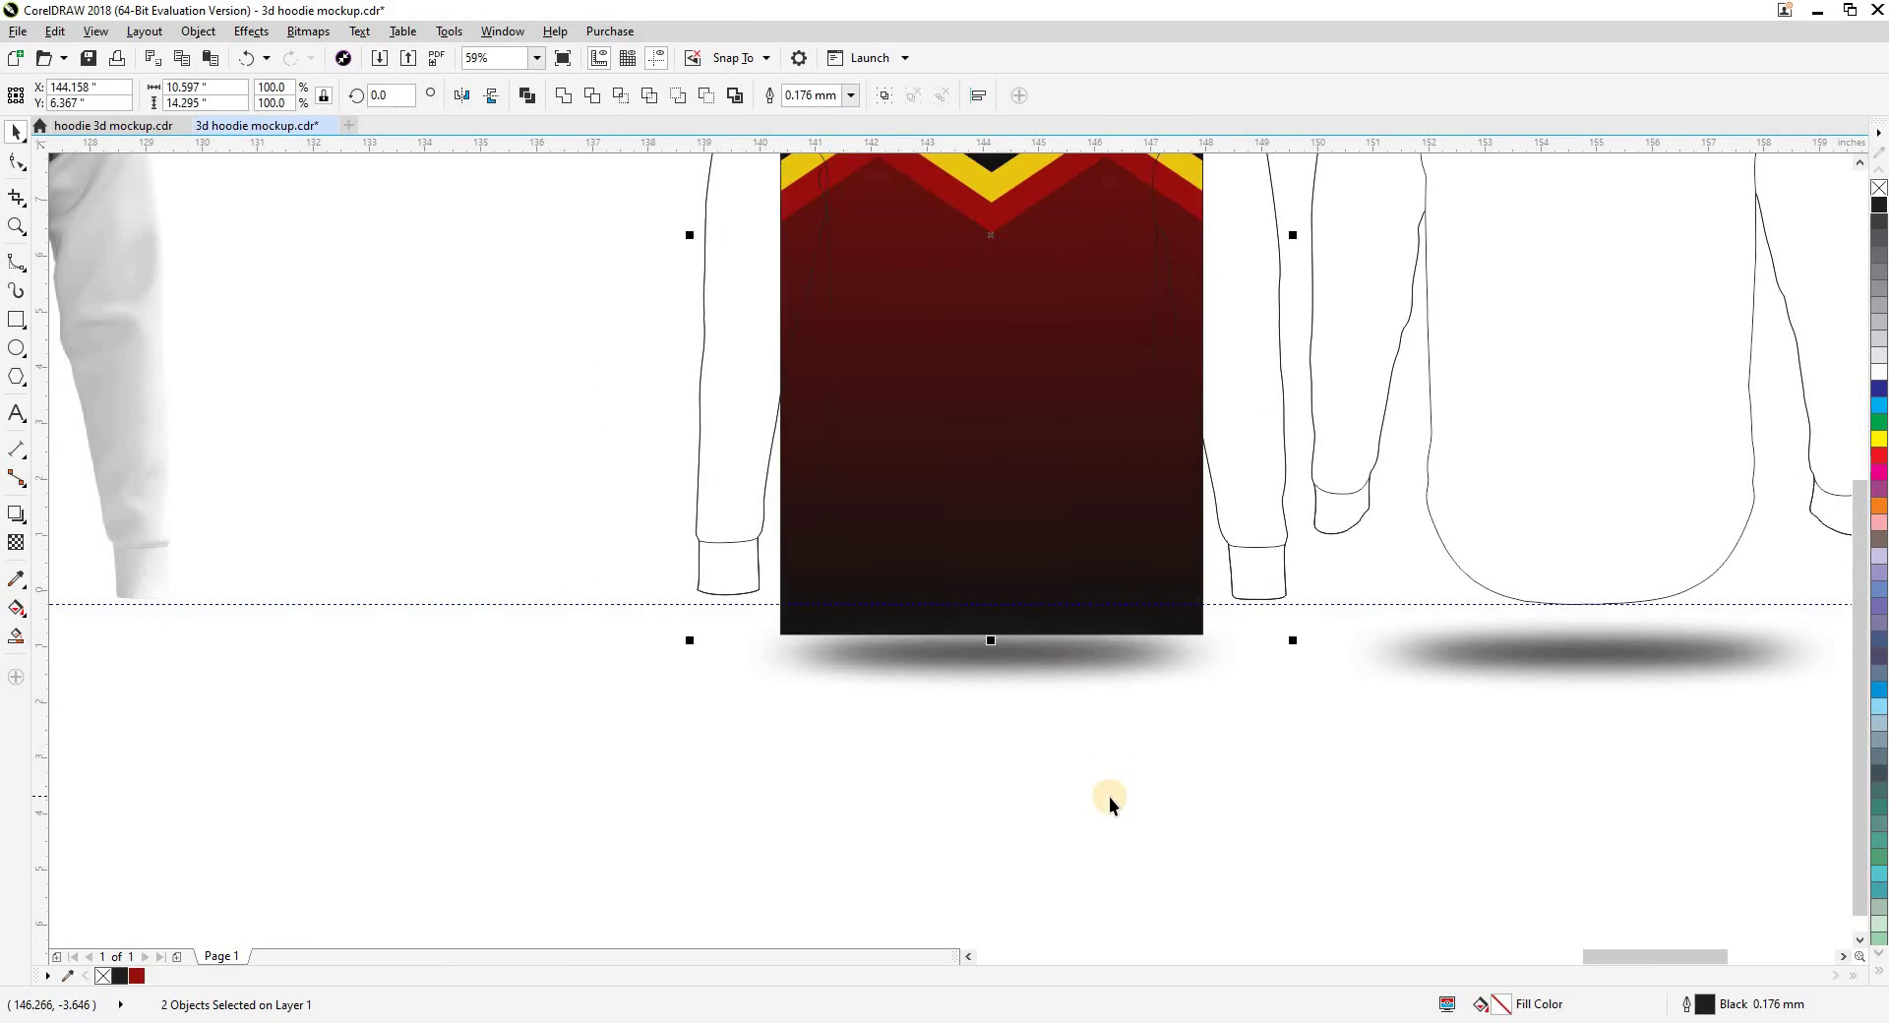
pyautogui.press('e')
pyautogui.click(1108, 858)
# Lower the chevron design rectangle slightly to extend past the front hoodie's hem, using wireframe view to check coverage
pyautogui.scroll(1, 1108, 858)
pyautogui.hotkey('shift', 'F9')
pyautogui.scroll(-2, 1108, 858)
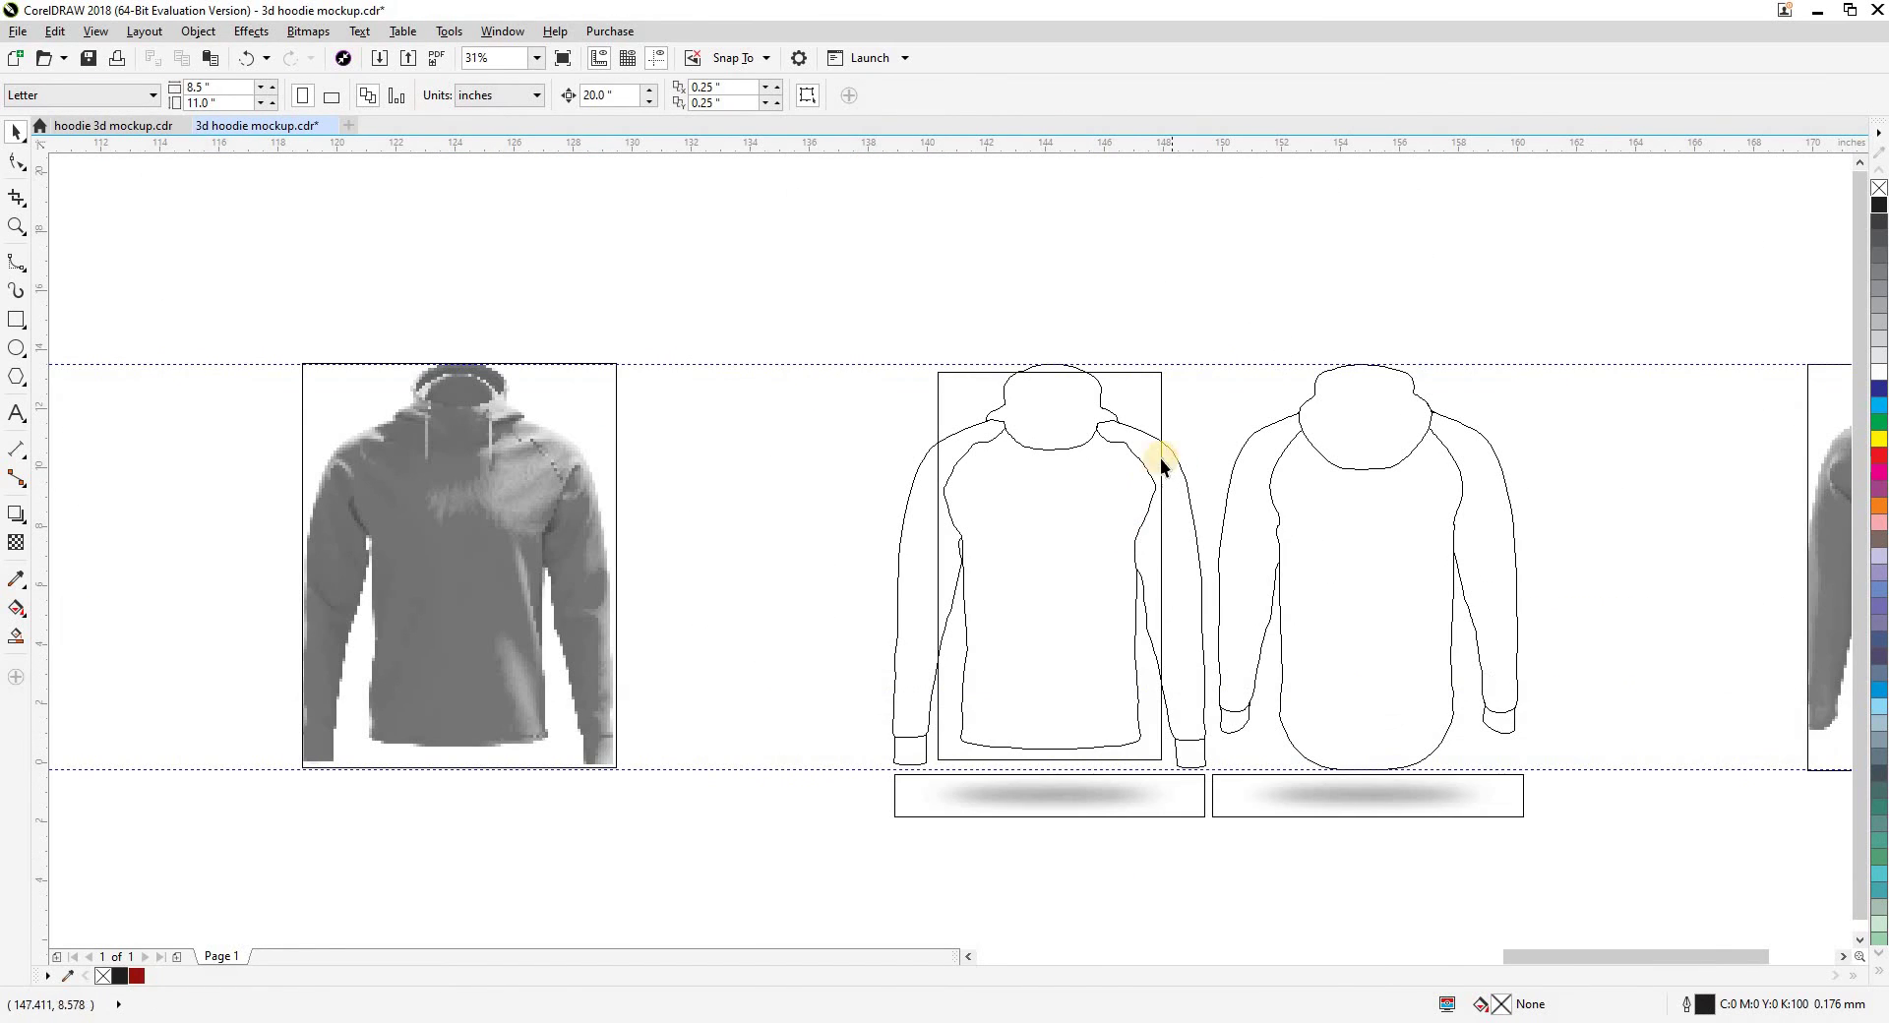
pyautogui.scroll(4, 1127, 740)
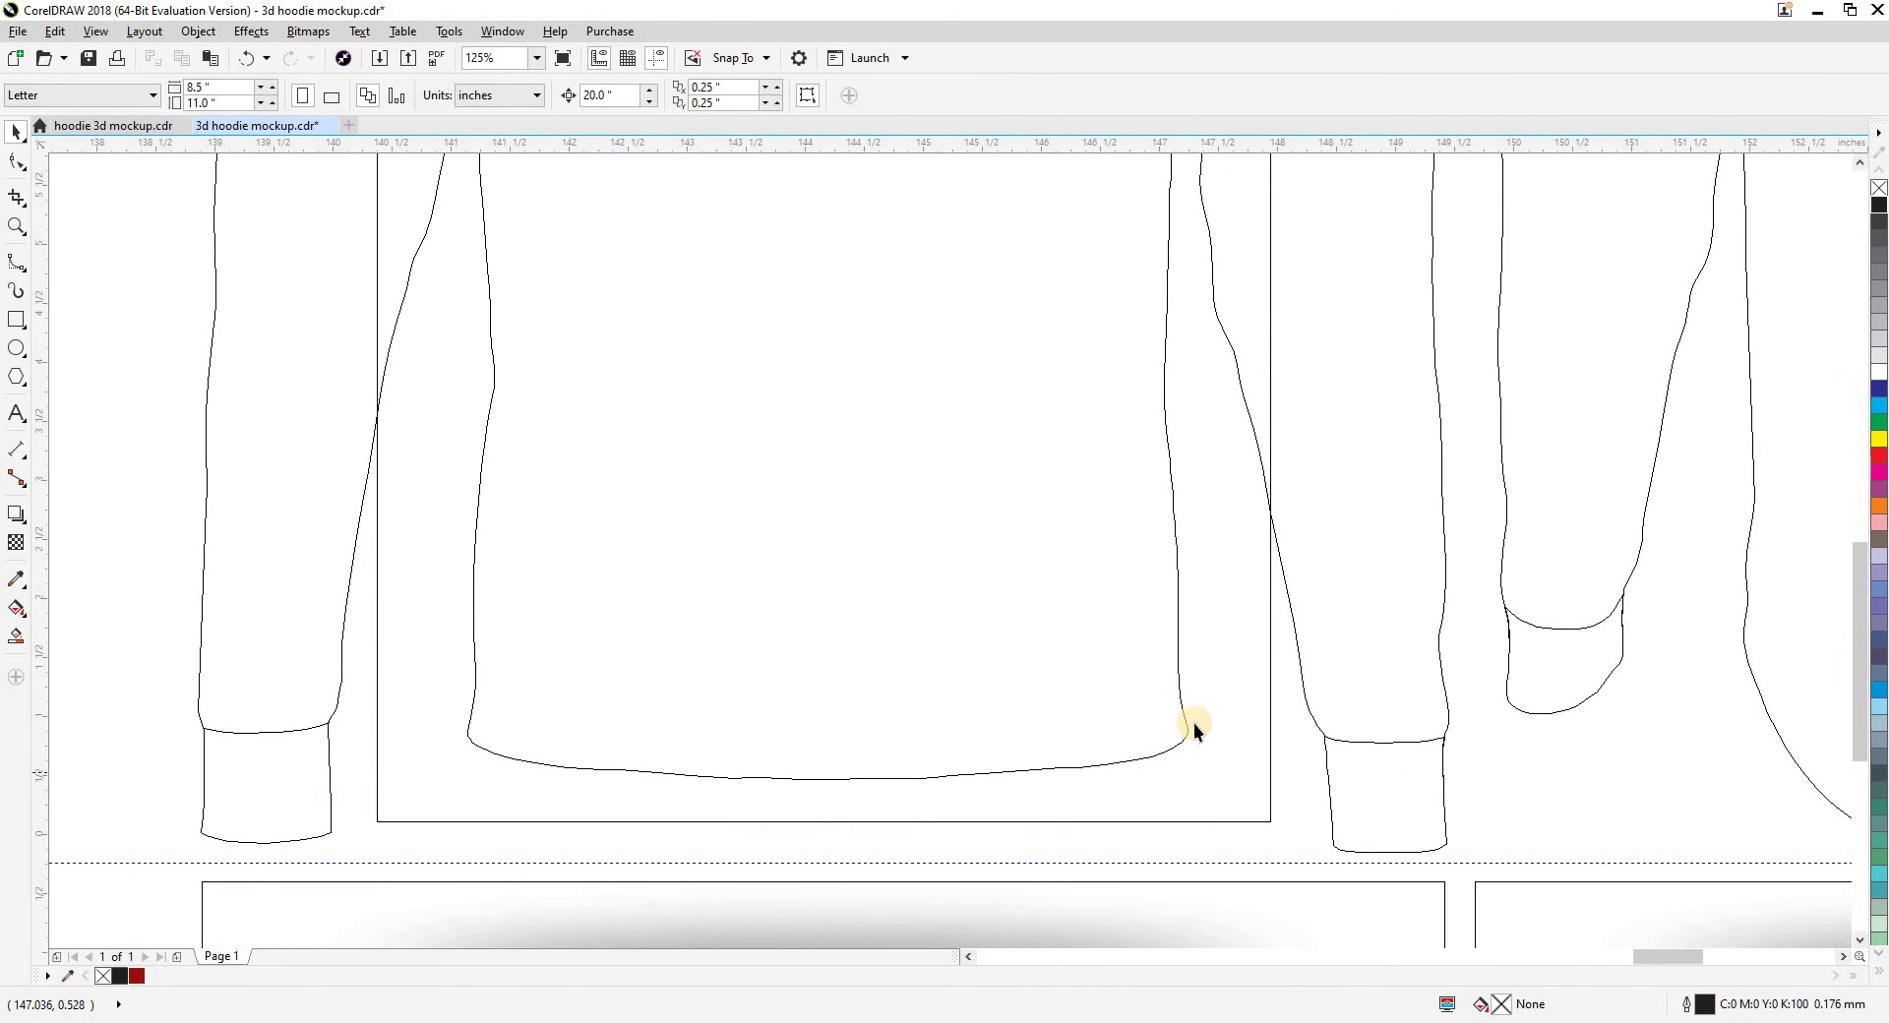
pyautogui.click(1220, 759)
pyautogui.scroll(-4, 1216, 788)
pyautogui.hotkey('shift', 'F9')
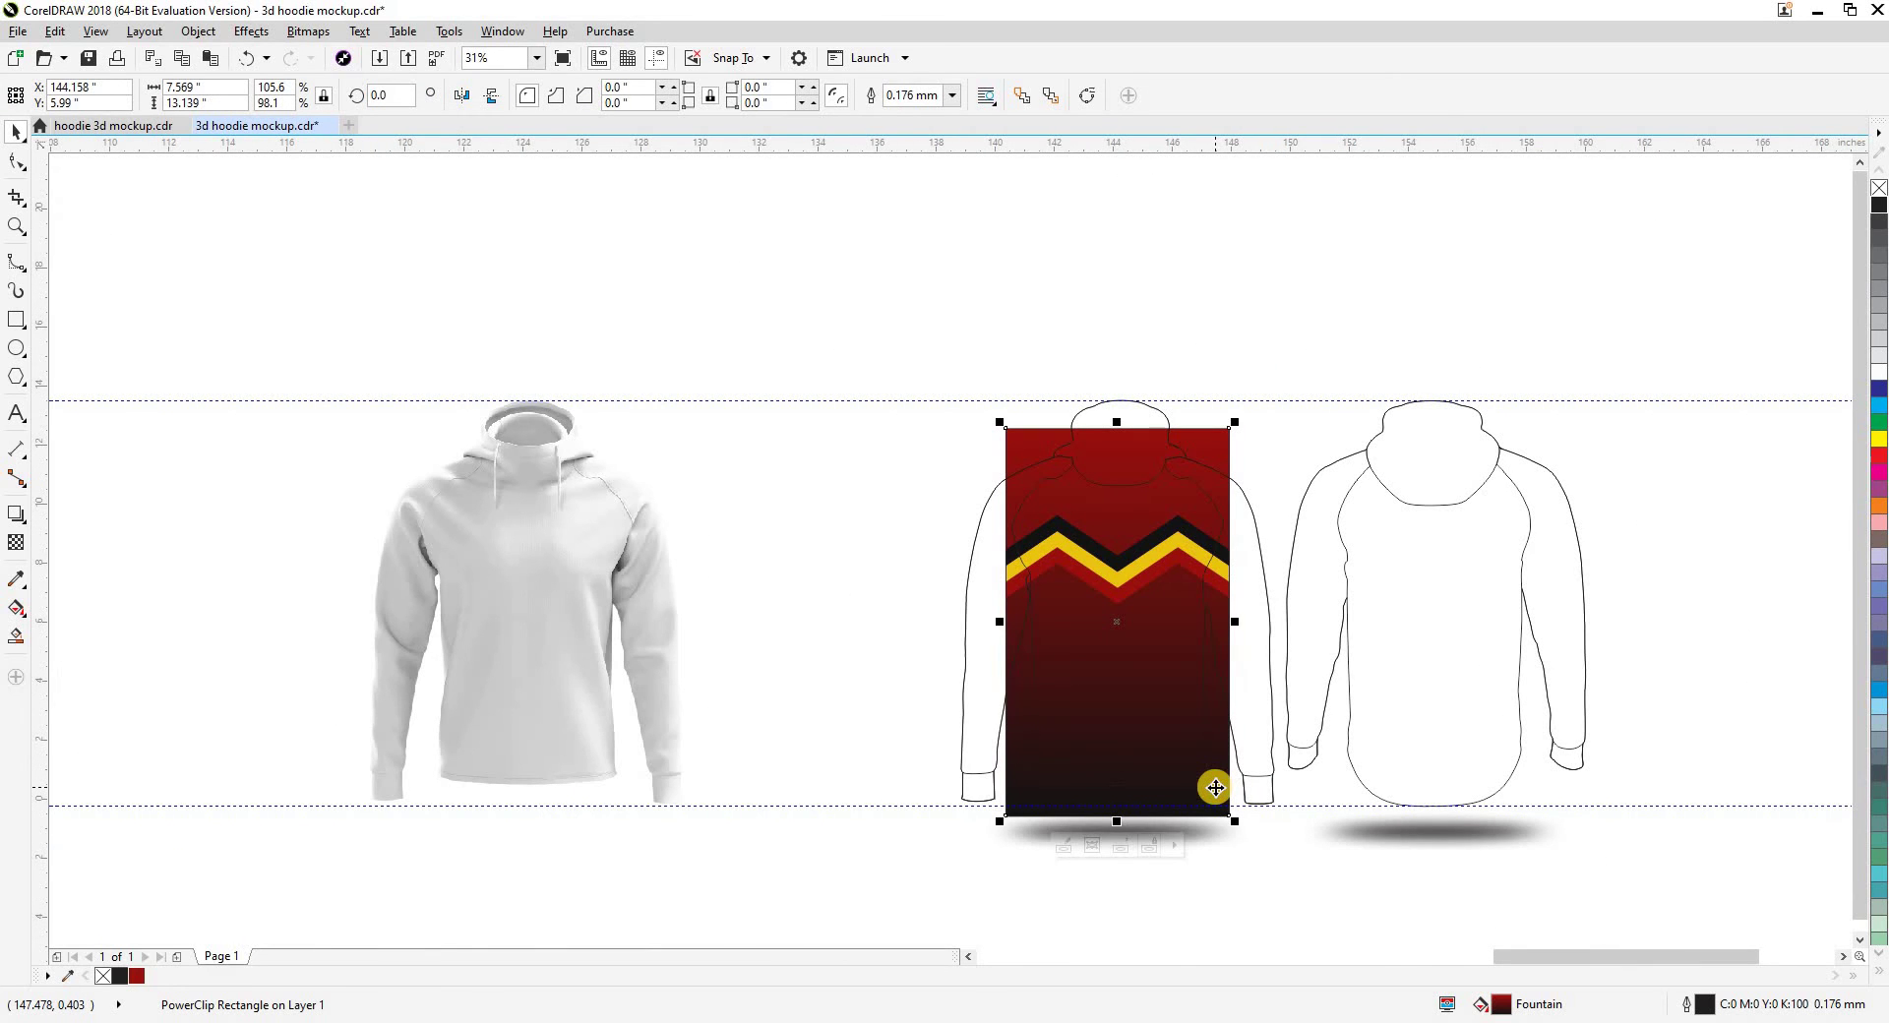
pyautogui.hotkey('shift', 'F9')
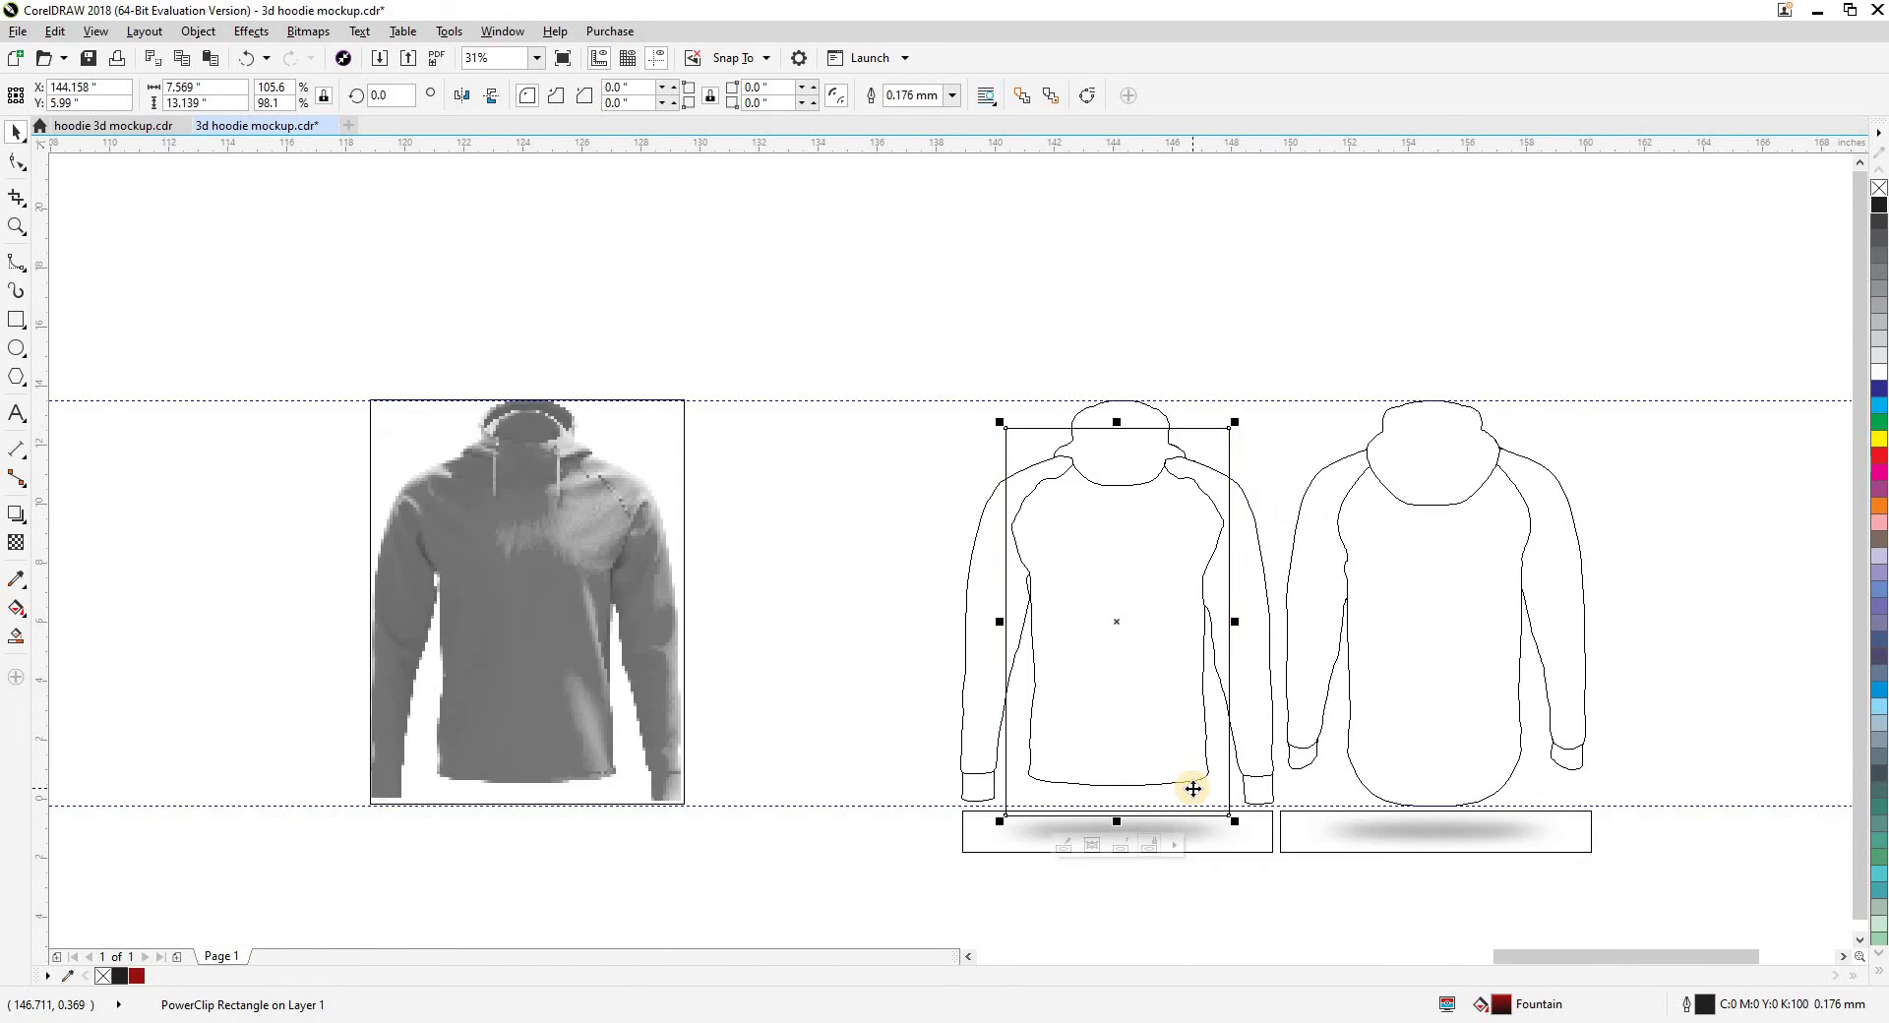
# PowerClip the chevron design rectangle inside the front hoodie's full outline curve
pyautogui.scroll(4, 1191, 777)
pyautogui.press('Escape')
pyautogui.click(1250, 771)
pyautogui.hotkey('shift', 'F9')
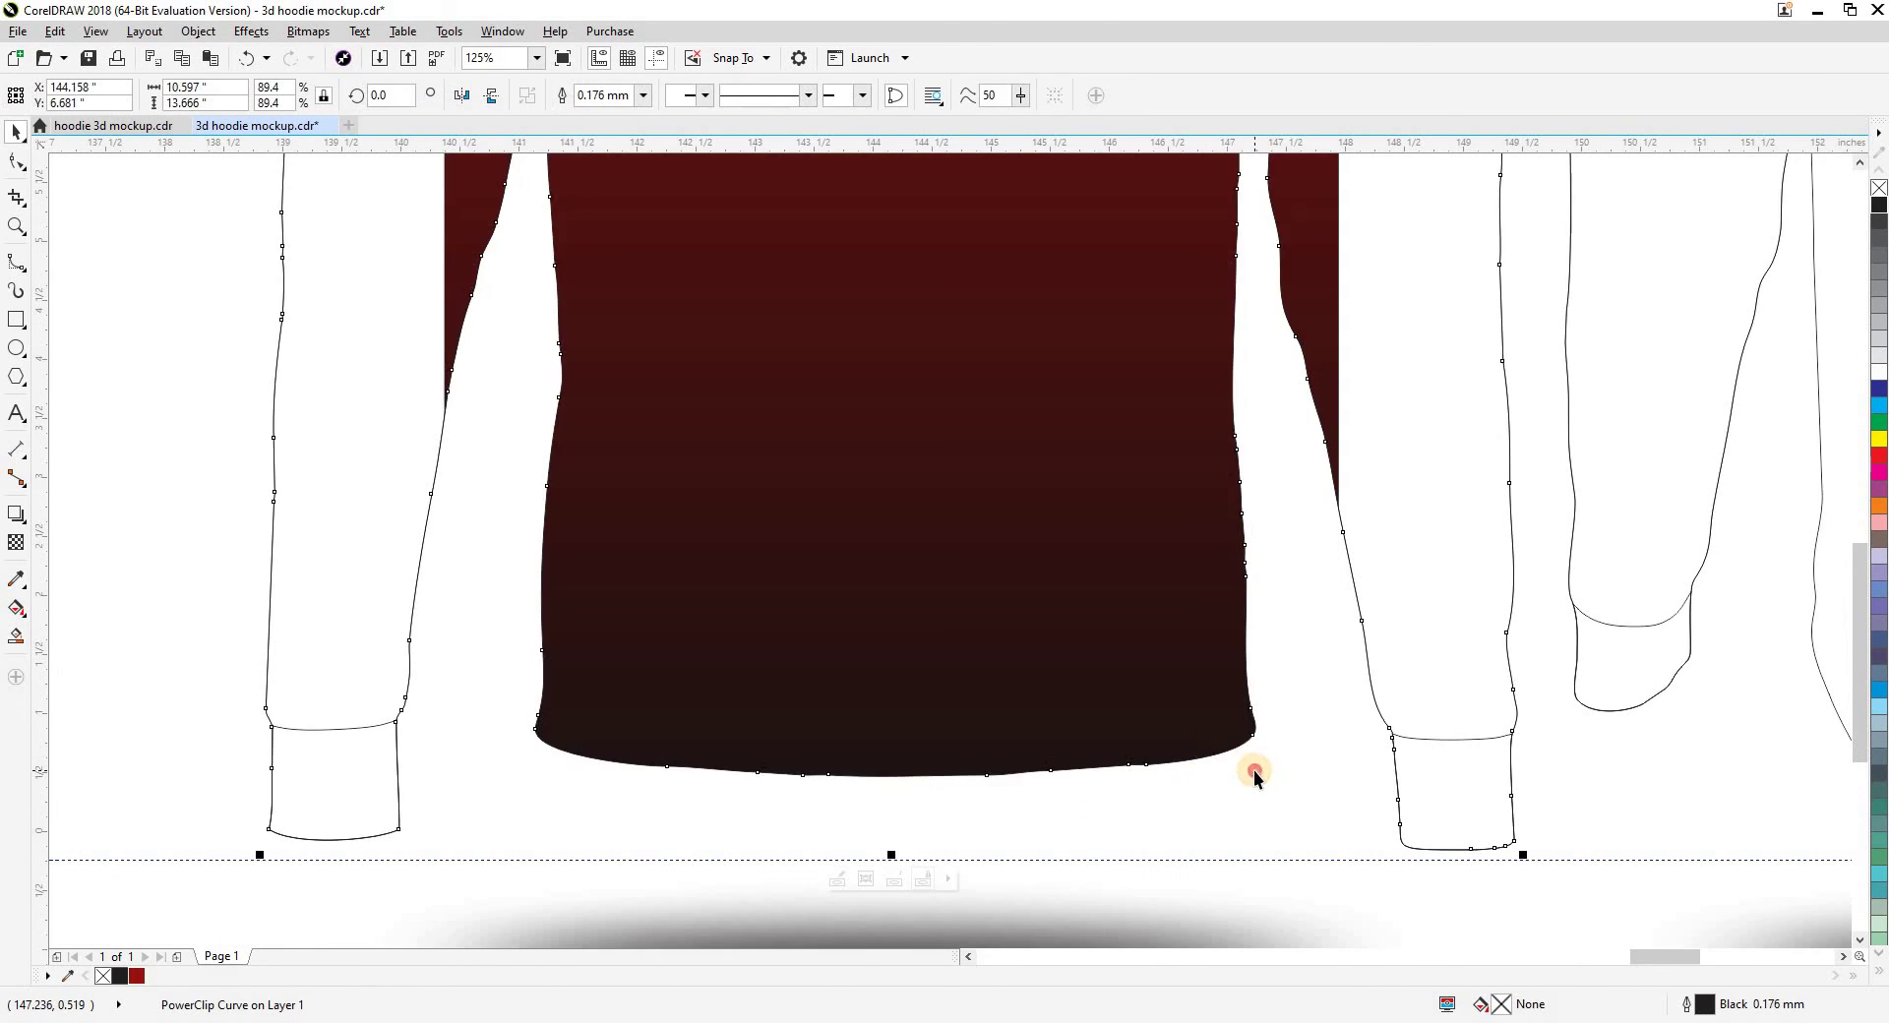
pyautogui.press('Escape')
pyautogui.scroll(-4, 1183, 517)
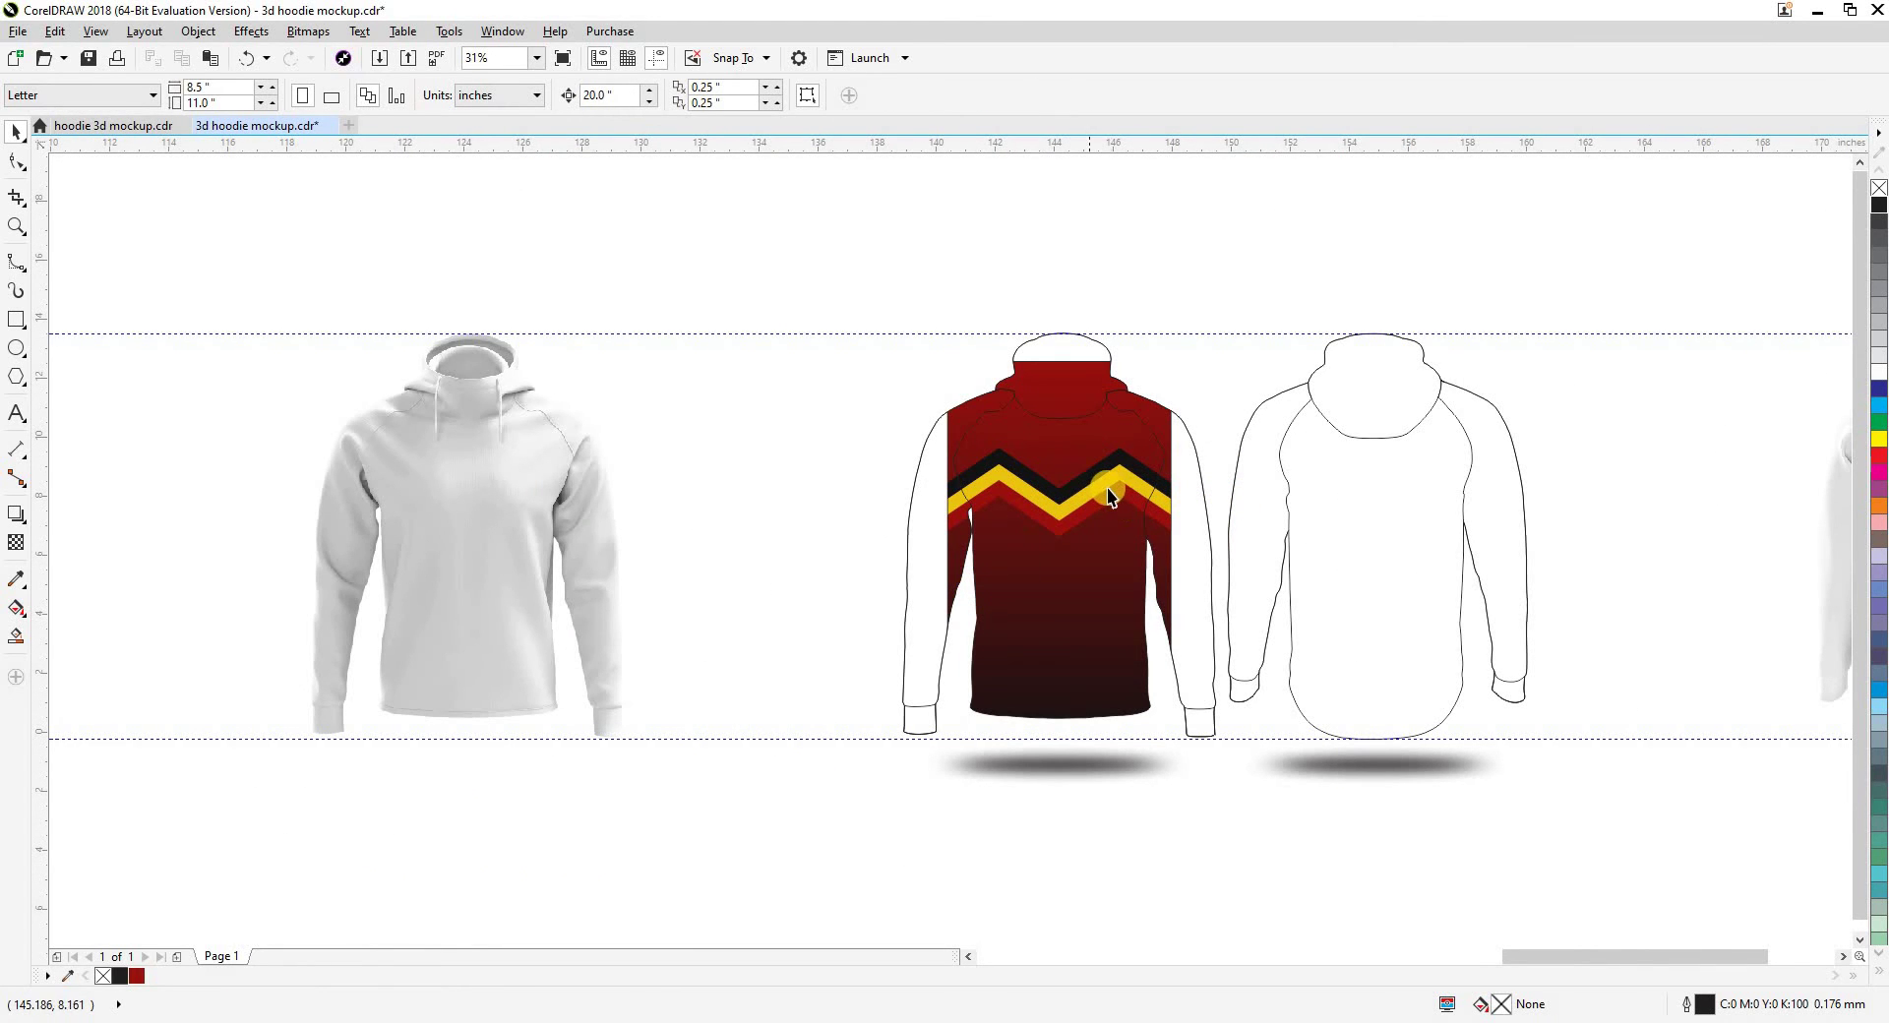
# Fill both sleeves of the front hoodie with dark red, undoing an accidental move of one sleeve
pyautogui.moveTo(1127, 496); pyautogui.dragTo(890, 522)
pyautogui.click(937, 521)
pyautogui.moveTo(983, 447); pyautogui.dragTo(995, 417)
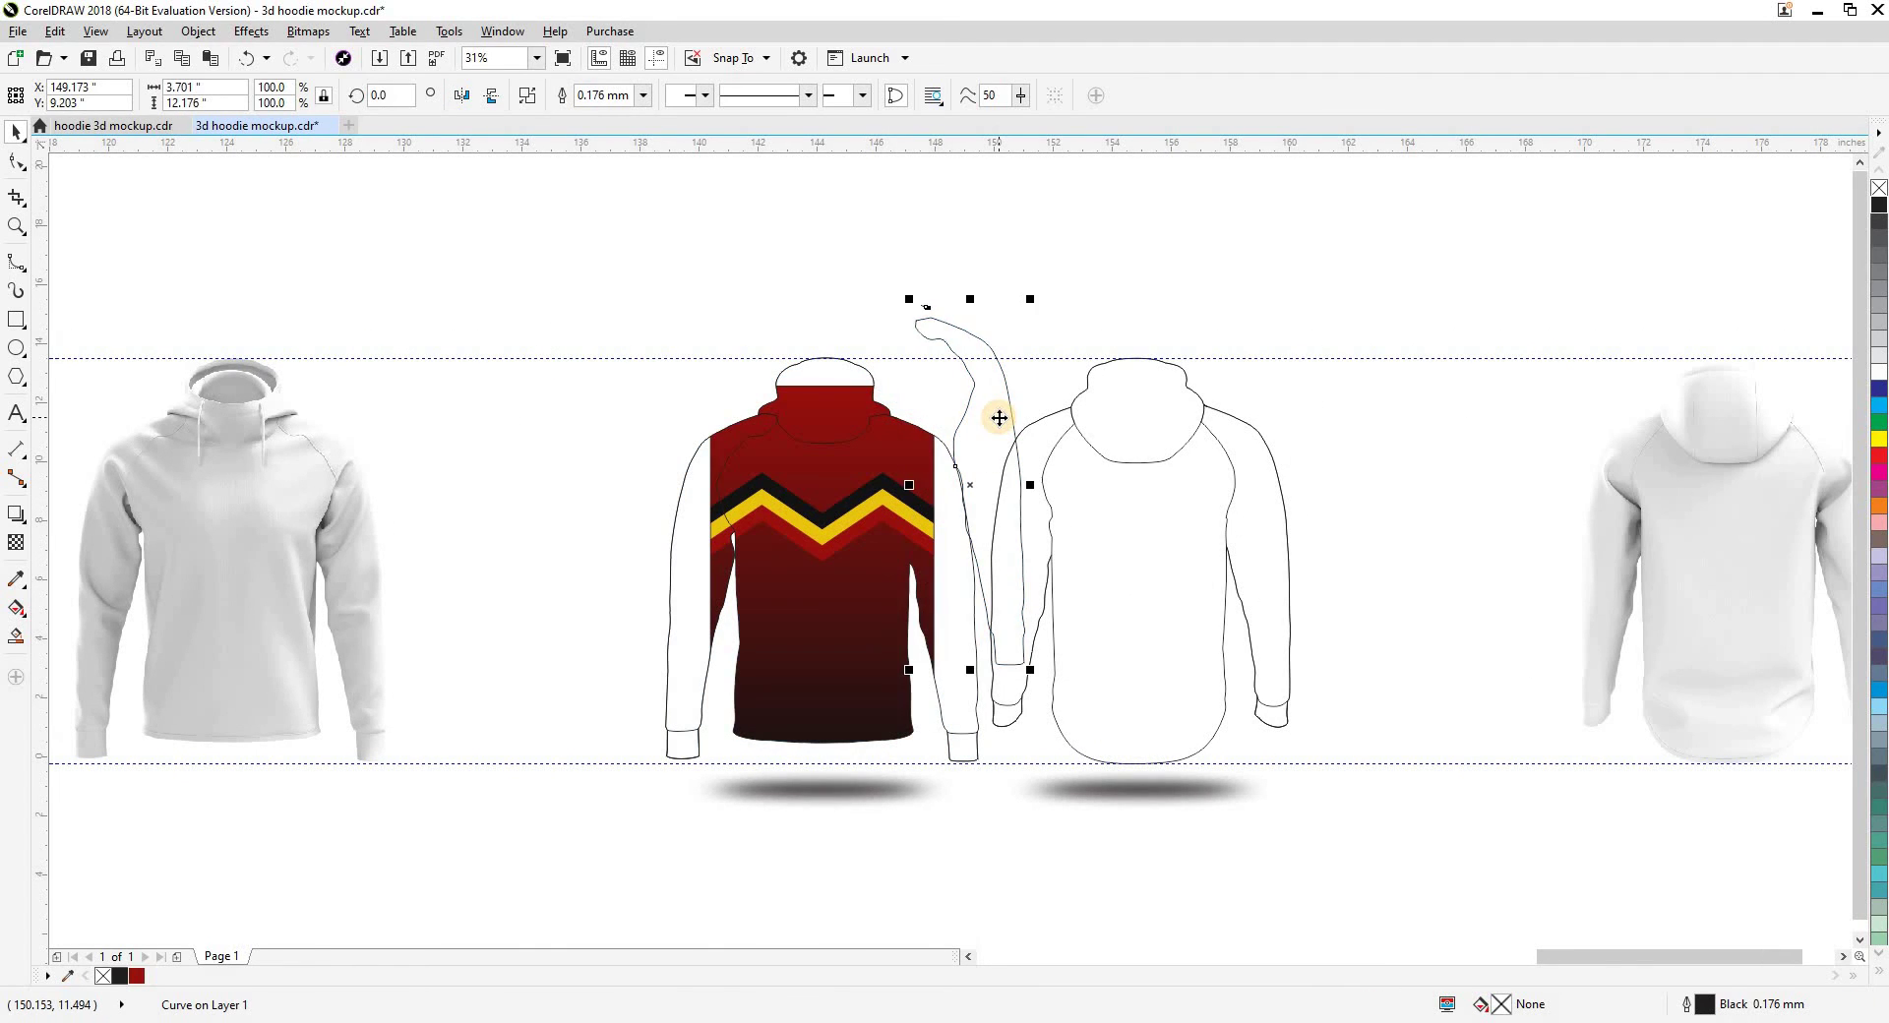
pyautogui.hotkey('ctrl', 'z')
pyautogui.keyDown('shift'); pyautogui.click(690, 559); pyautogui.keyUp('shift')
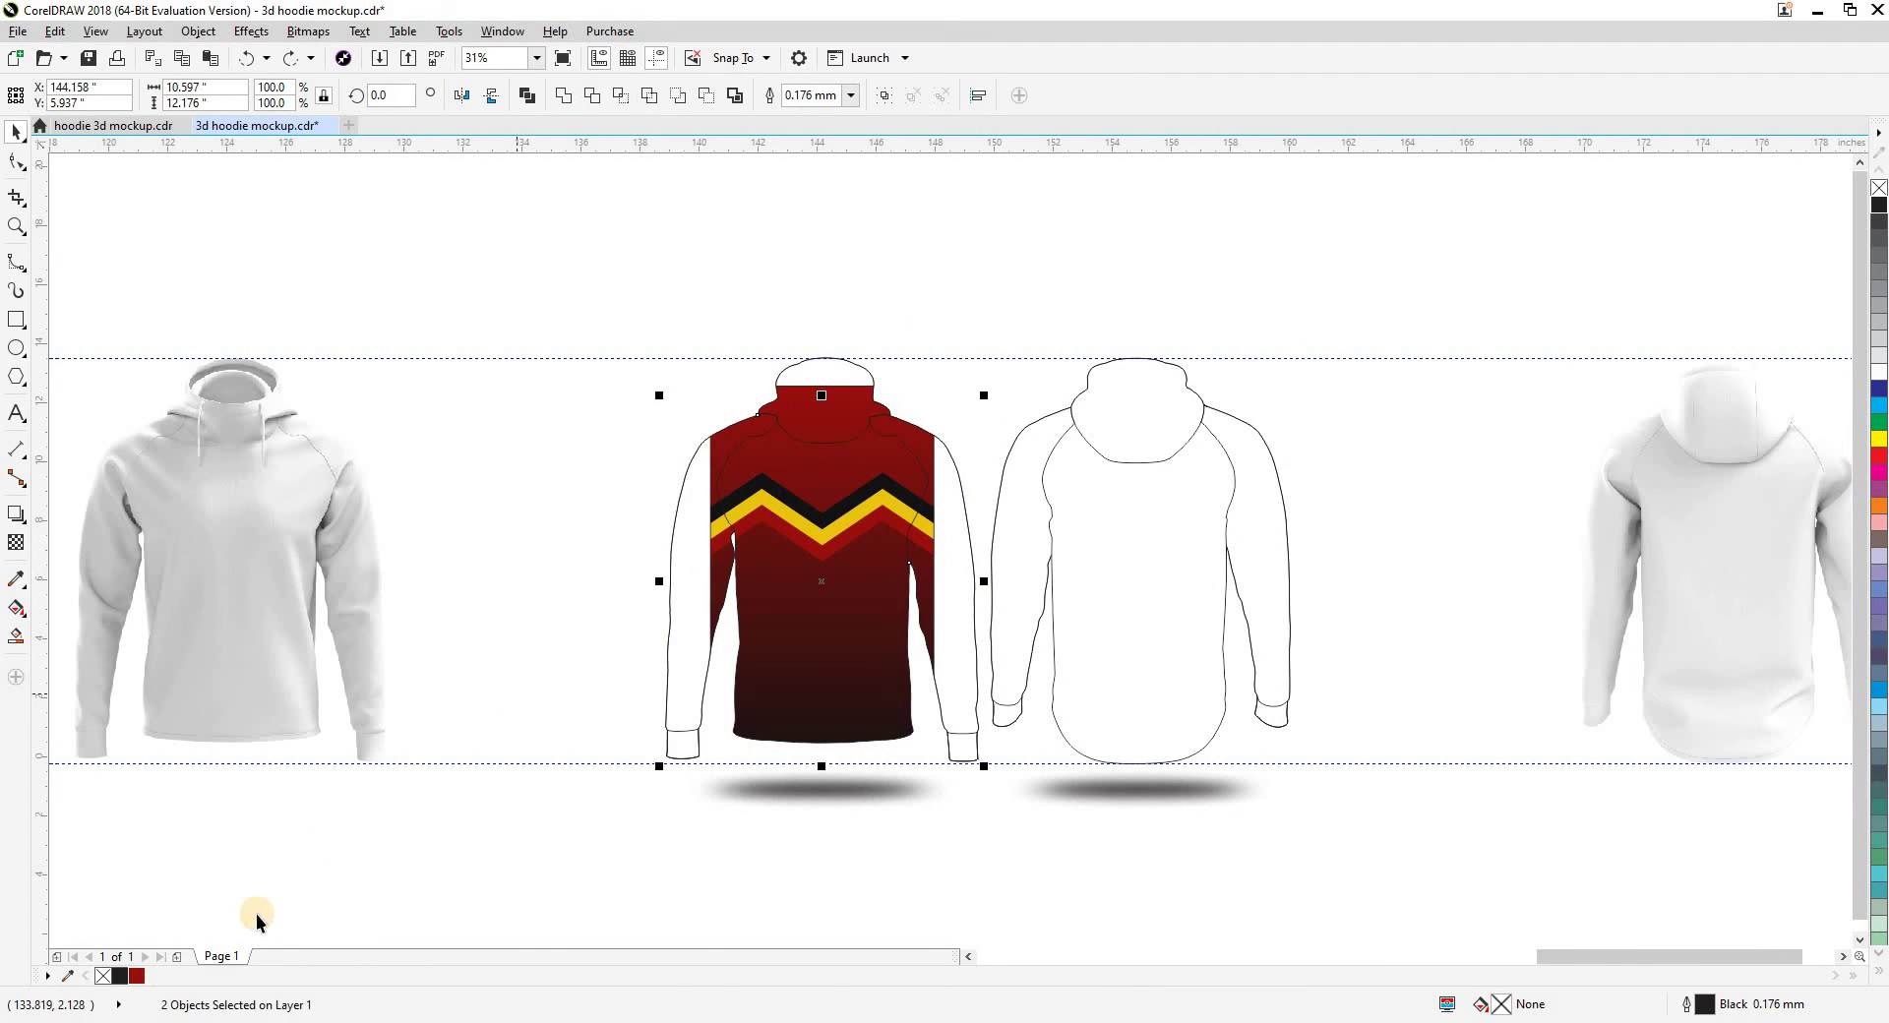
pyautogui.click(133, 975)
pyautogui.click(411, 746)
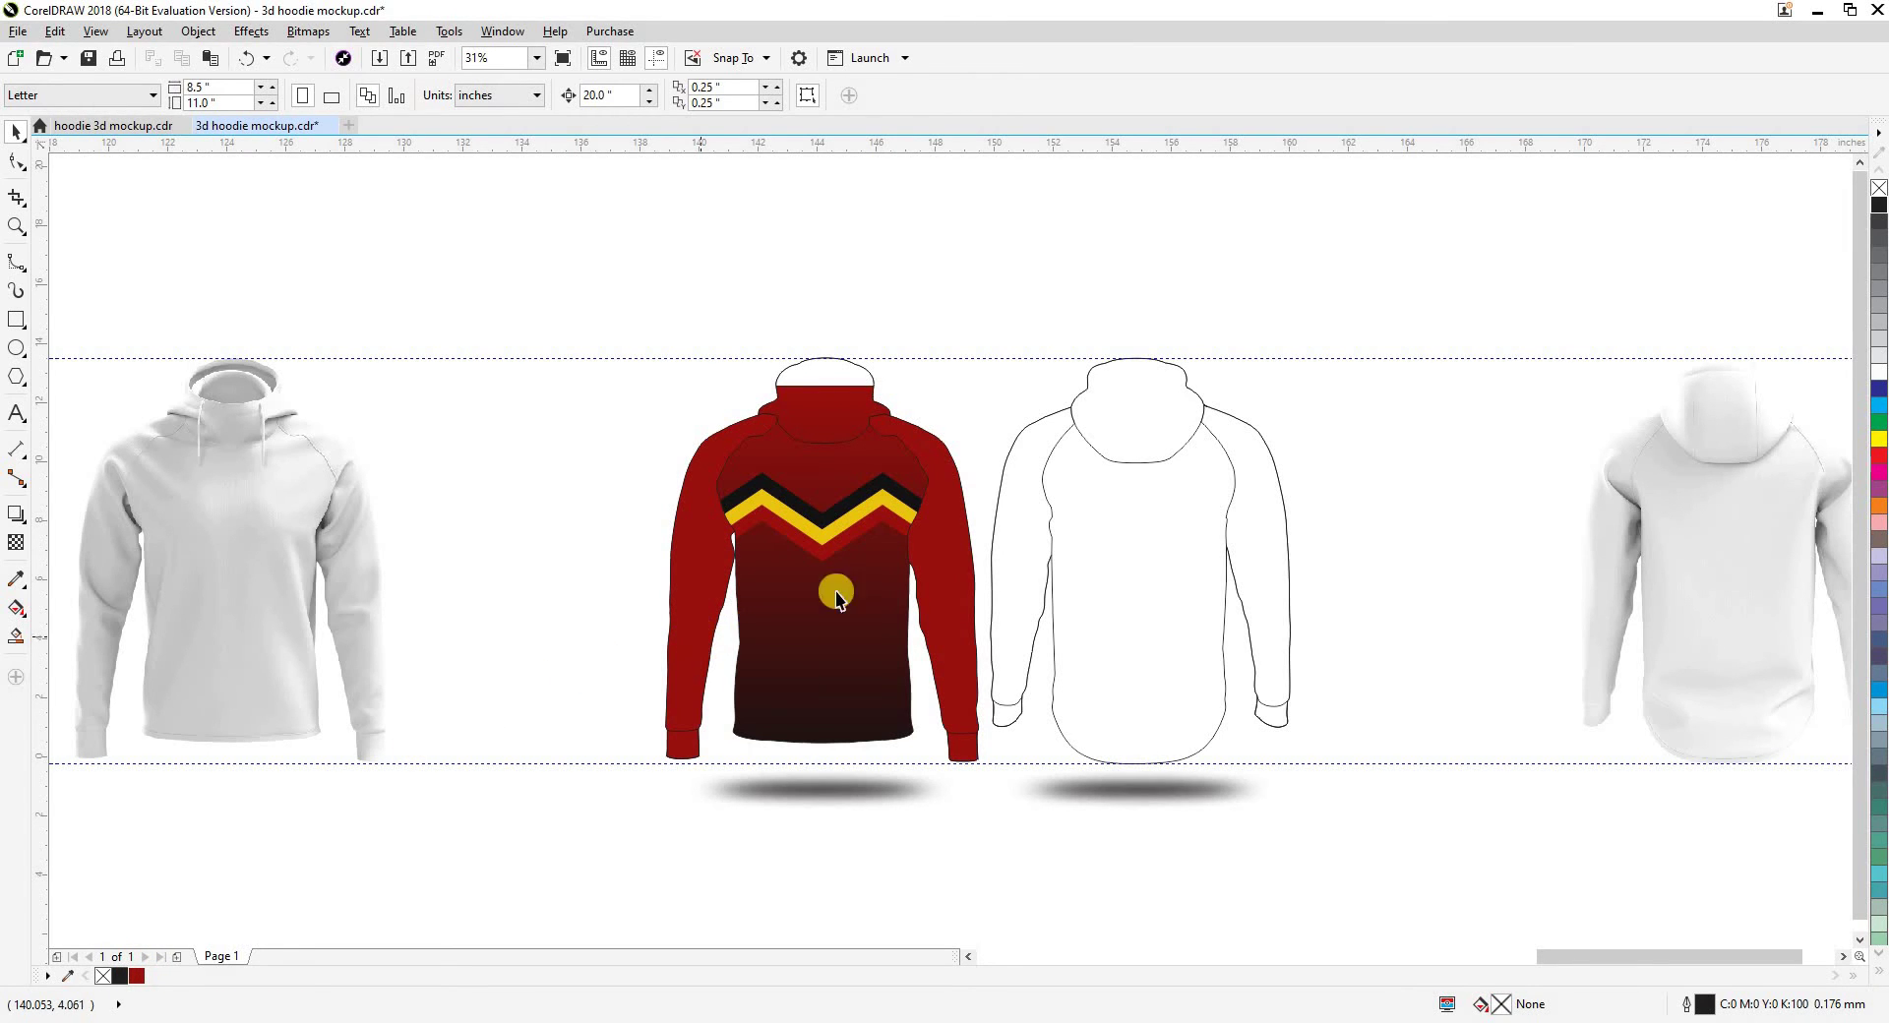
# Fill the front hoodie's hood shape with the same dark red
pyautogui.scroll(2, 860, 504)
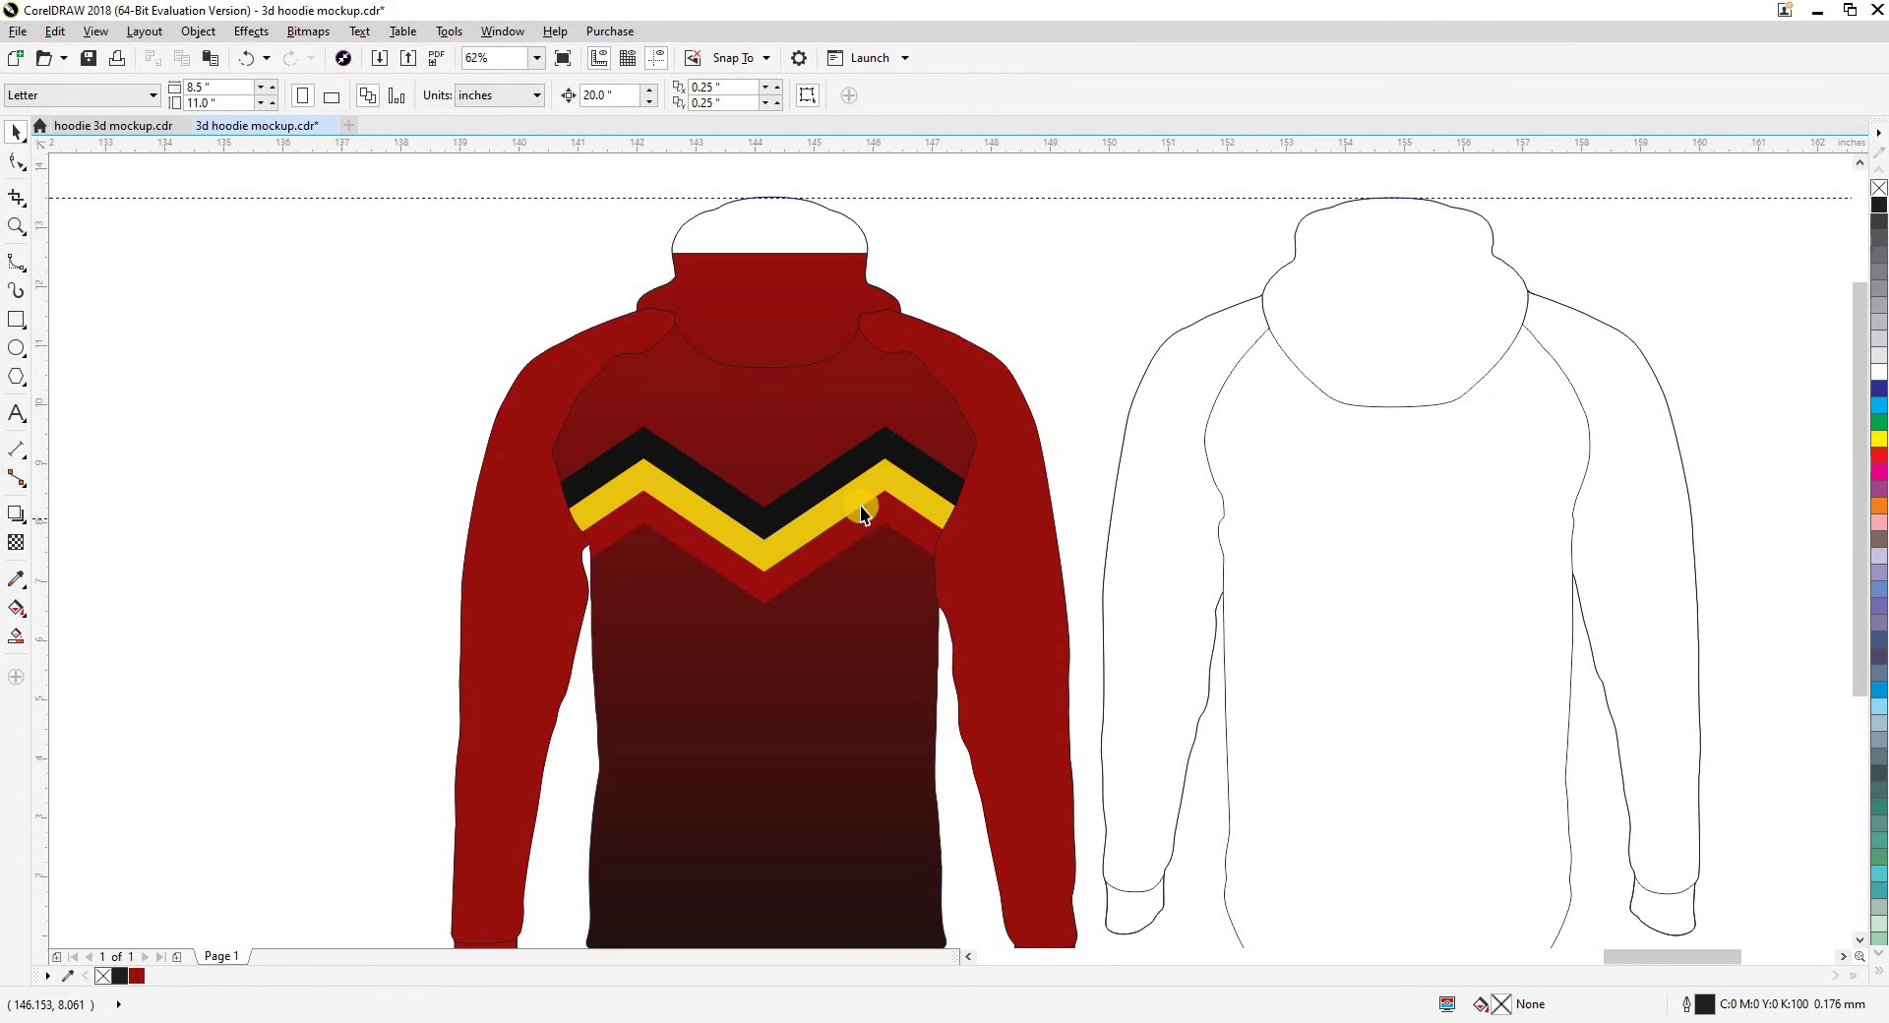
pyautogui.click(801, 276)
pyautogui.click(136, 975)
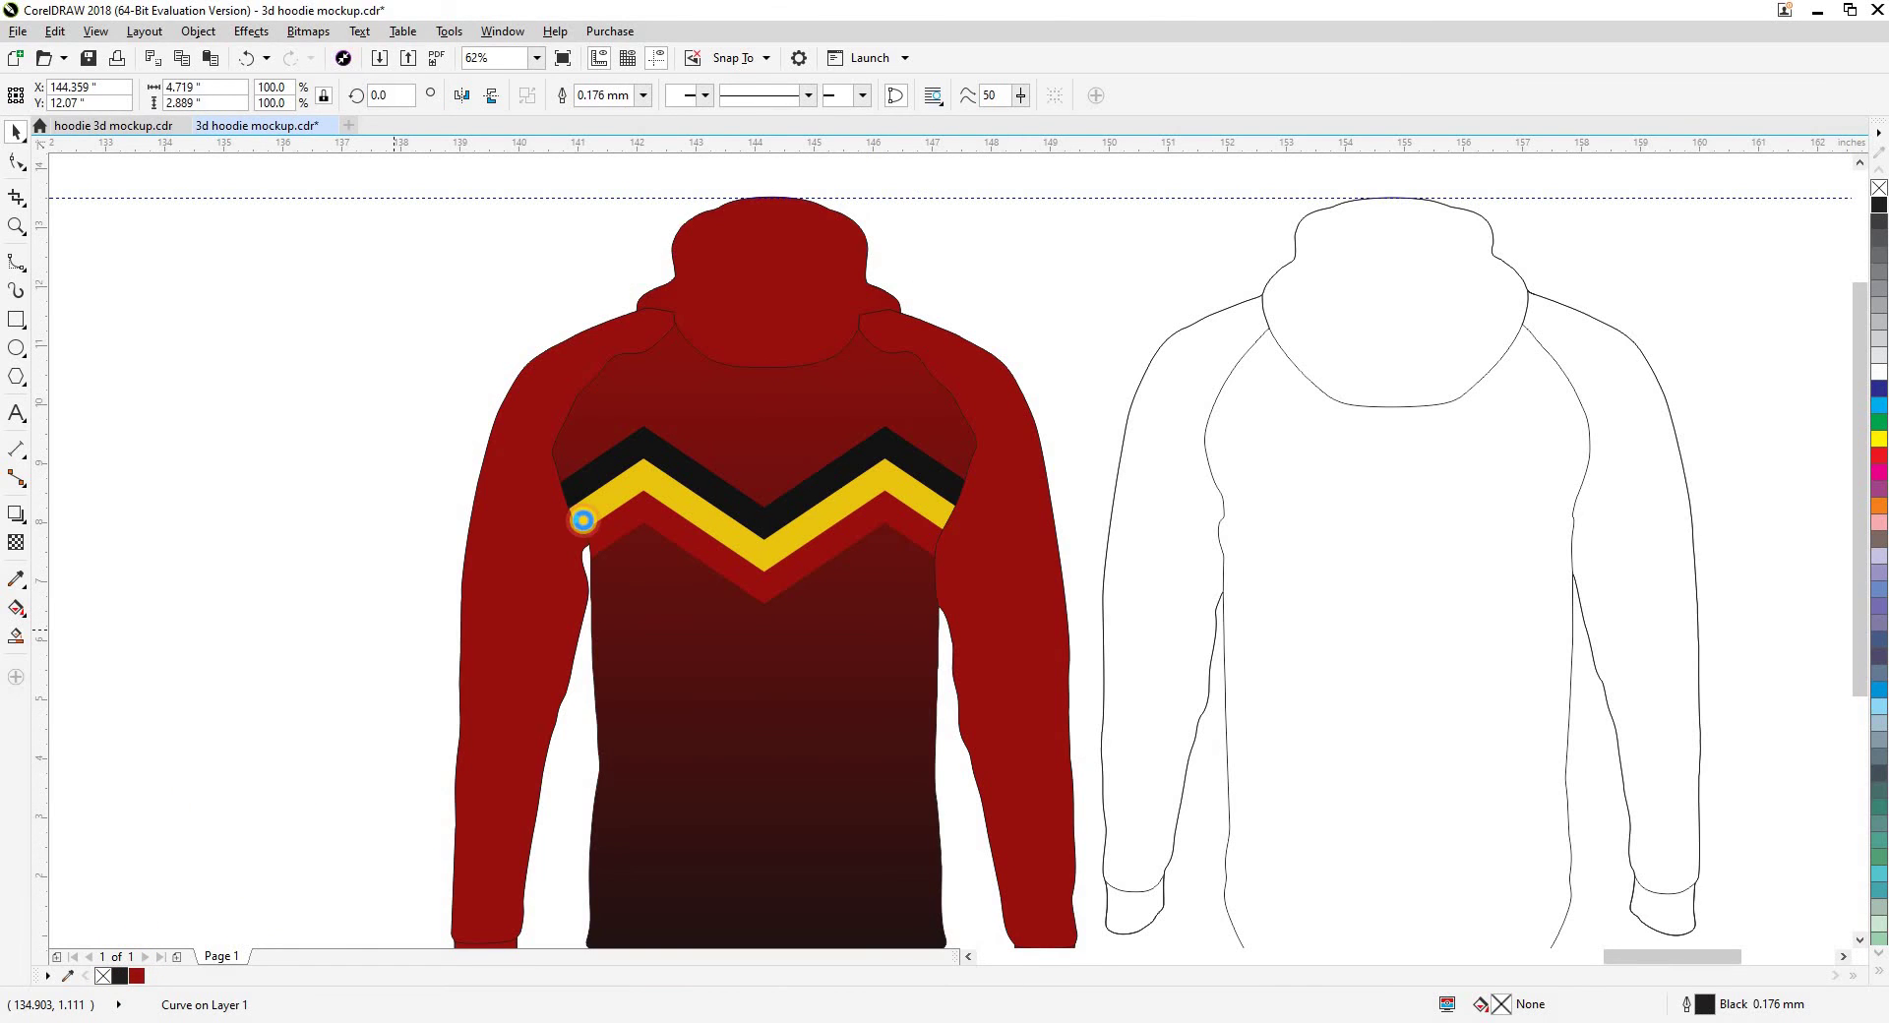
# Fill the sleeve cuffs of both the front and back hoodies with black
pyautogui.scroll(-2, 581, 515)
pyautogui.click(502, 755)
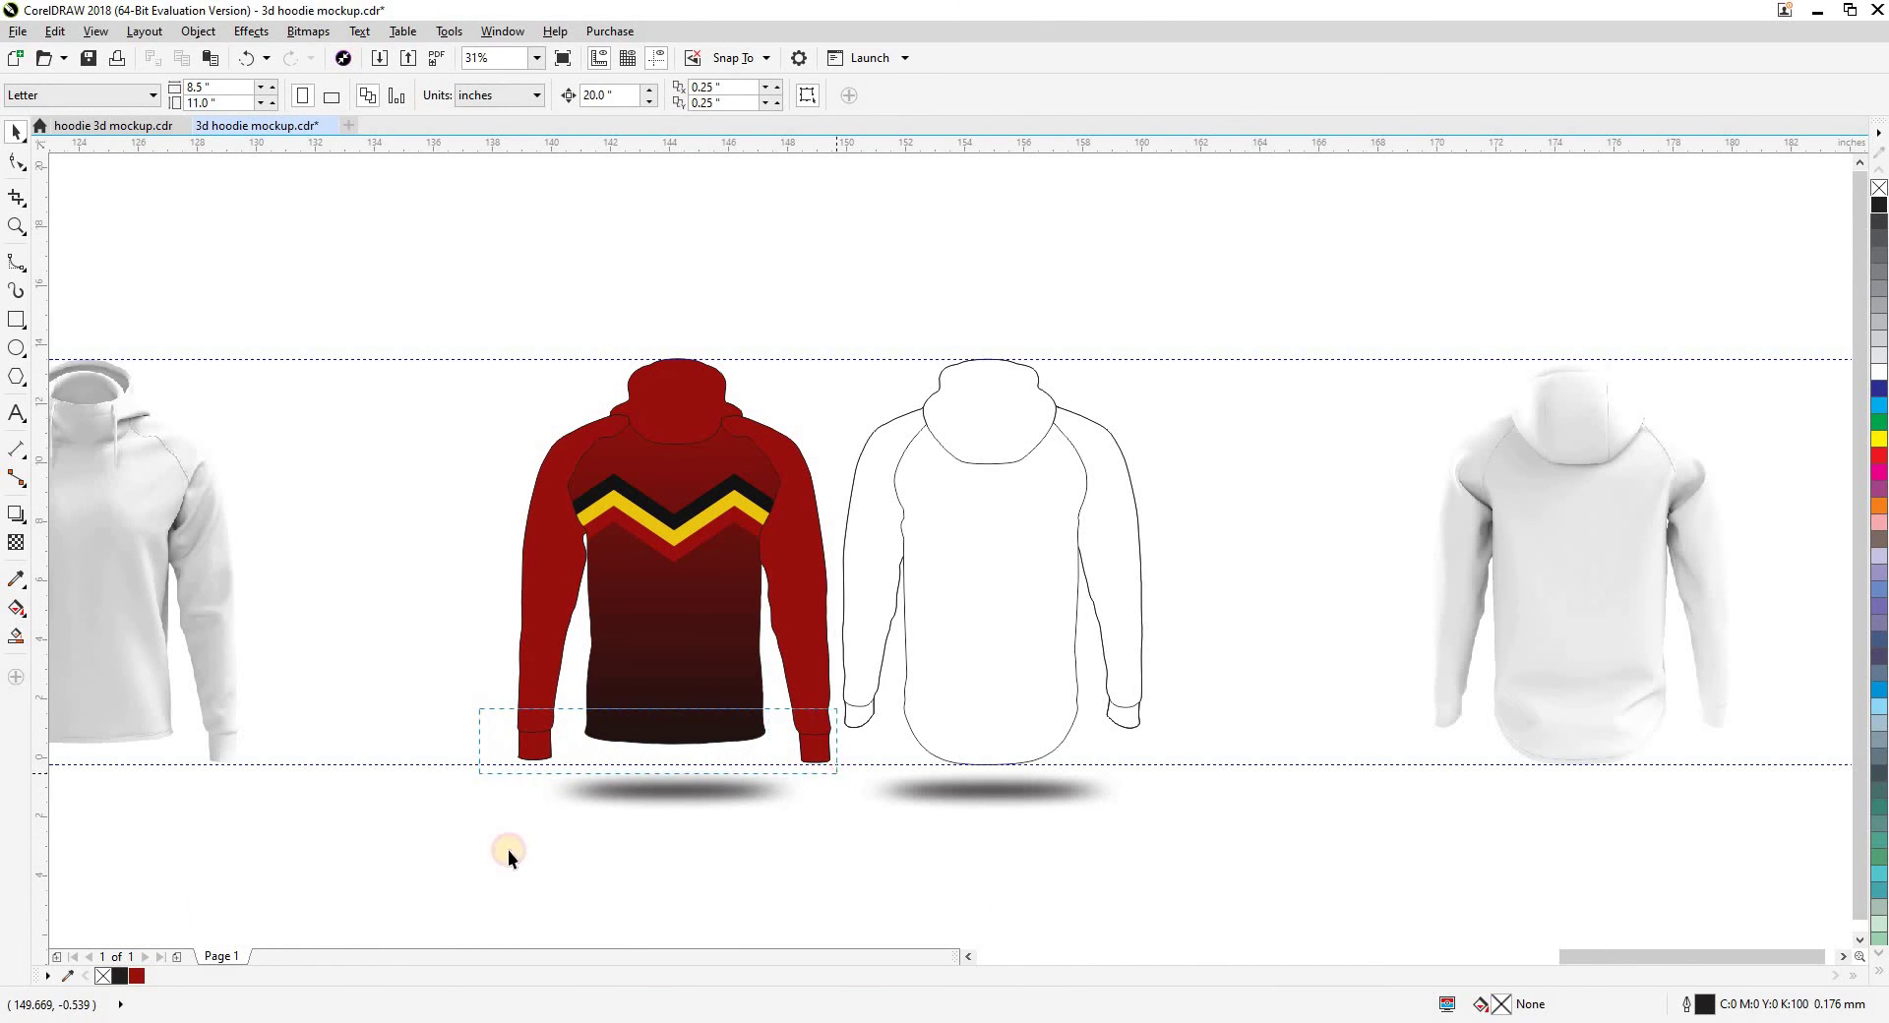
pyautogui.click(119, 975)
pyautogui.click(203, 842)
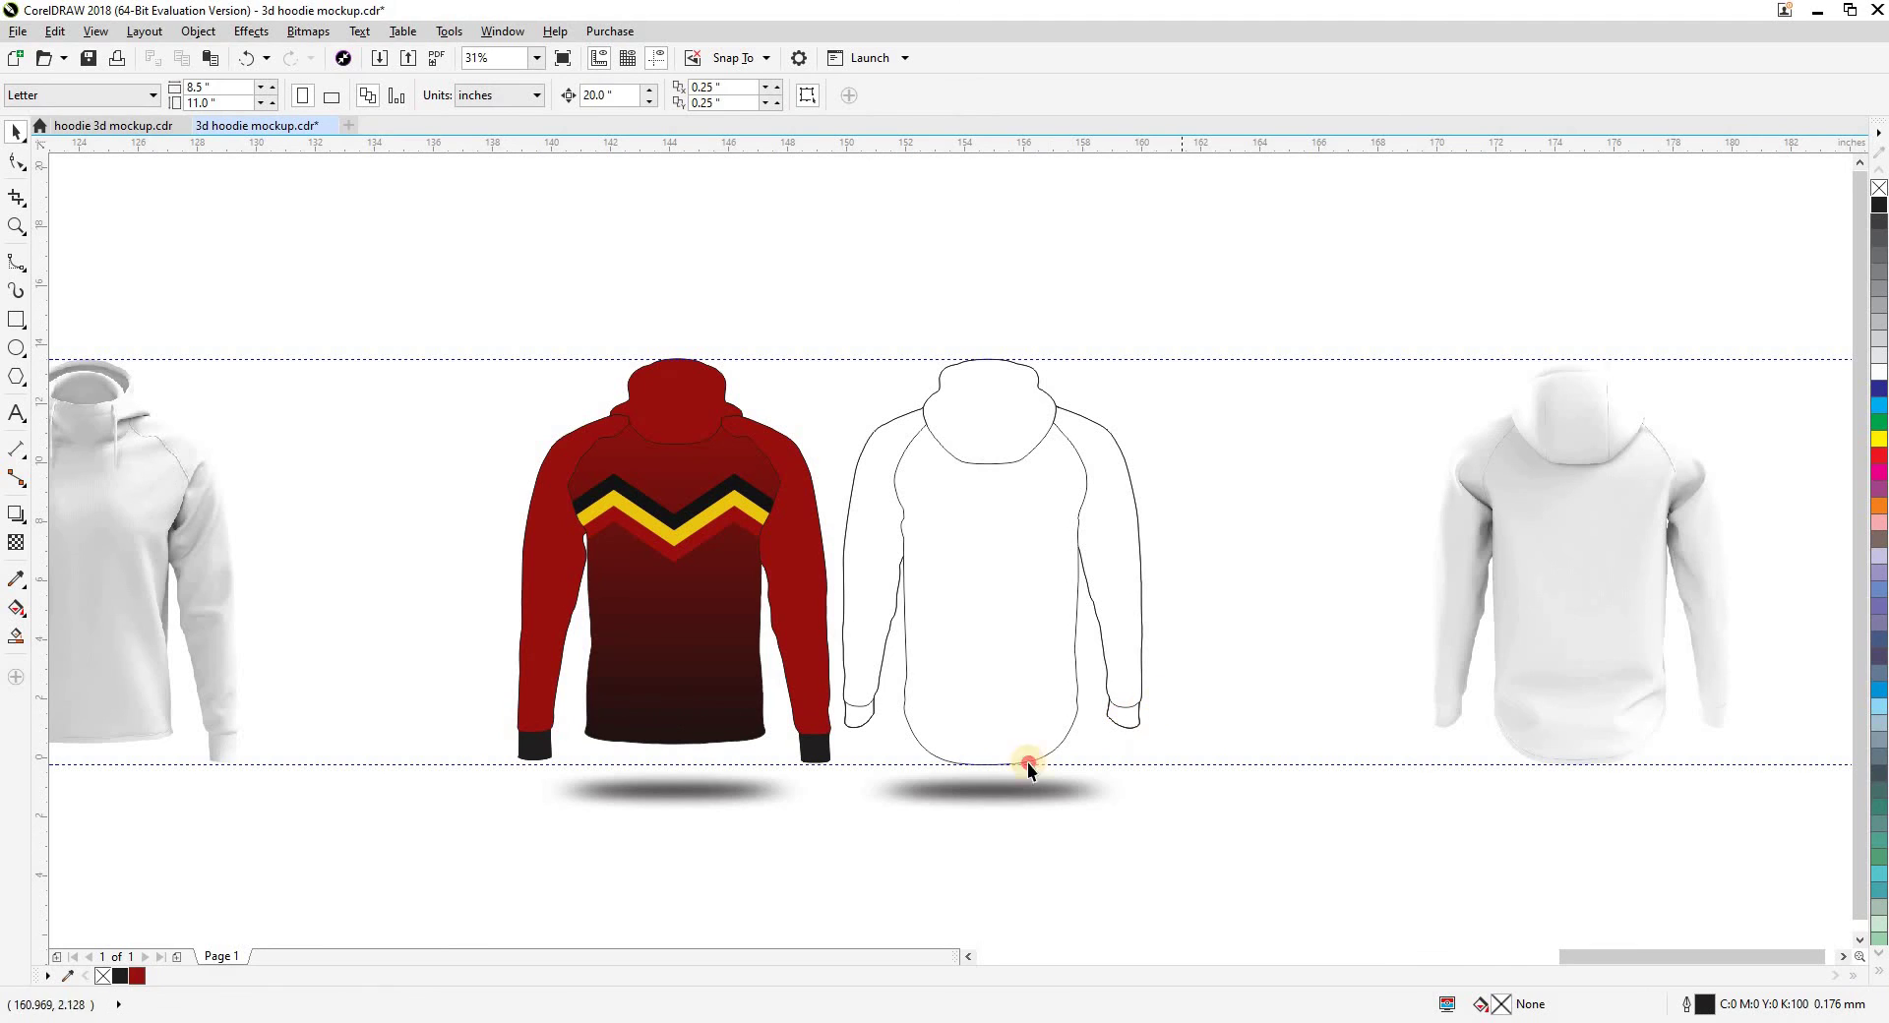
pyautogui.moveTo(1186, 684); pyautogui.dragTo(810, 789)
pyautogui.click(119, 975)
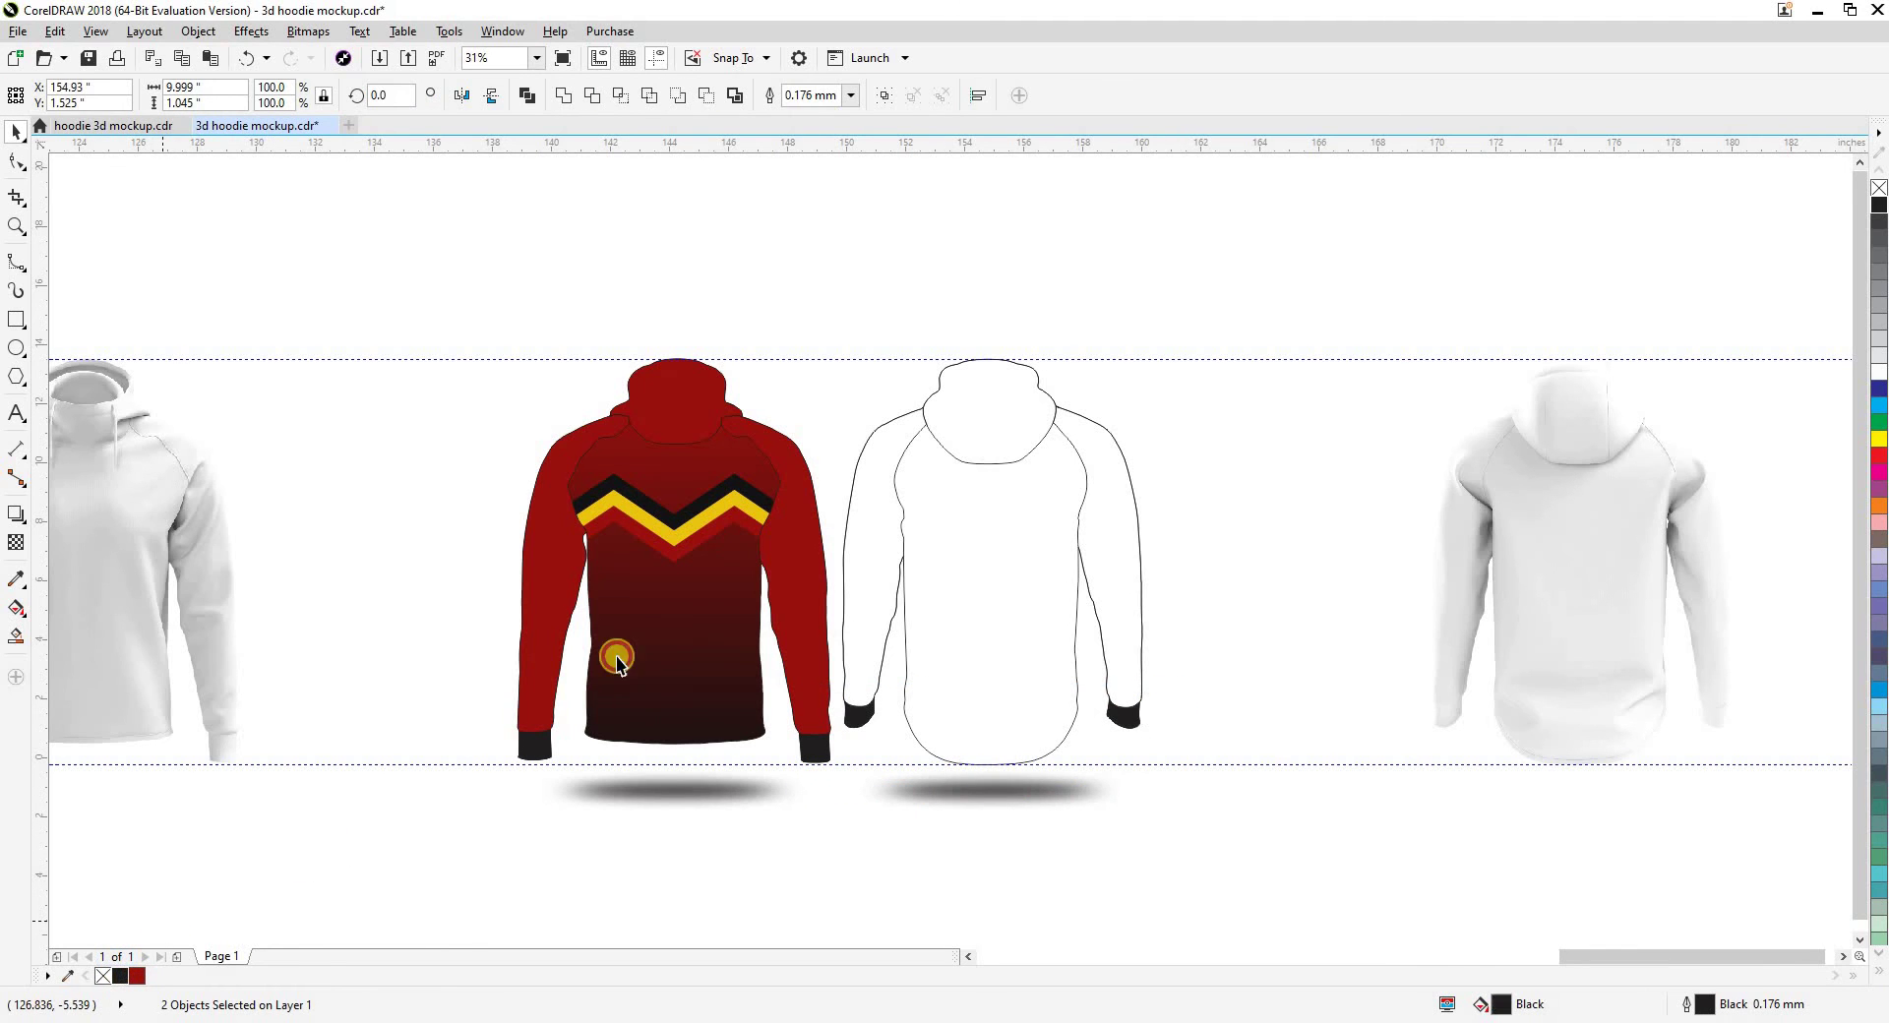
pyautogui.press('Escape')
# Copy the chevron design rectangle from inside the front hoodie's outline and place it over the back hoodie, centered horizontally
pyautogui.click(697, 611)
pyautogui.keyDown('ctrl'); pyautogui.click(696, 610); pyautogui.keyUp('ctrl')
pyautogui.moveTo(811, 618); pyautogui.dragTo(1120, 490)
pyautogui.click(1079, 497)
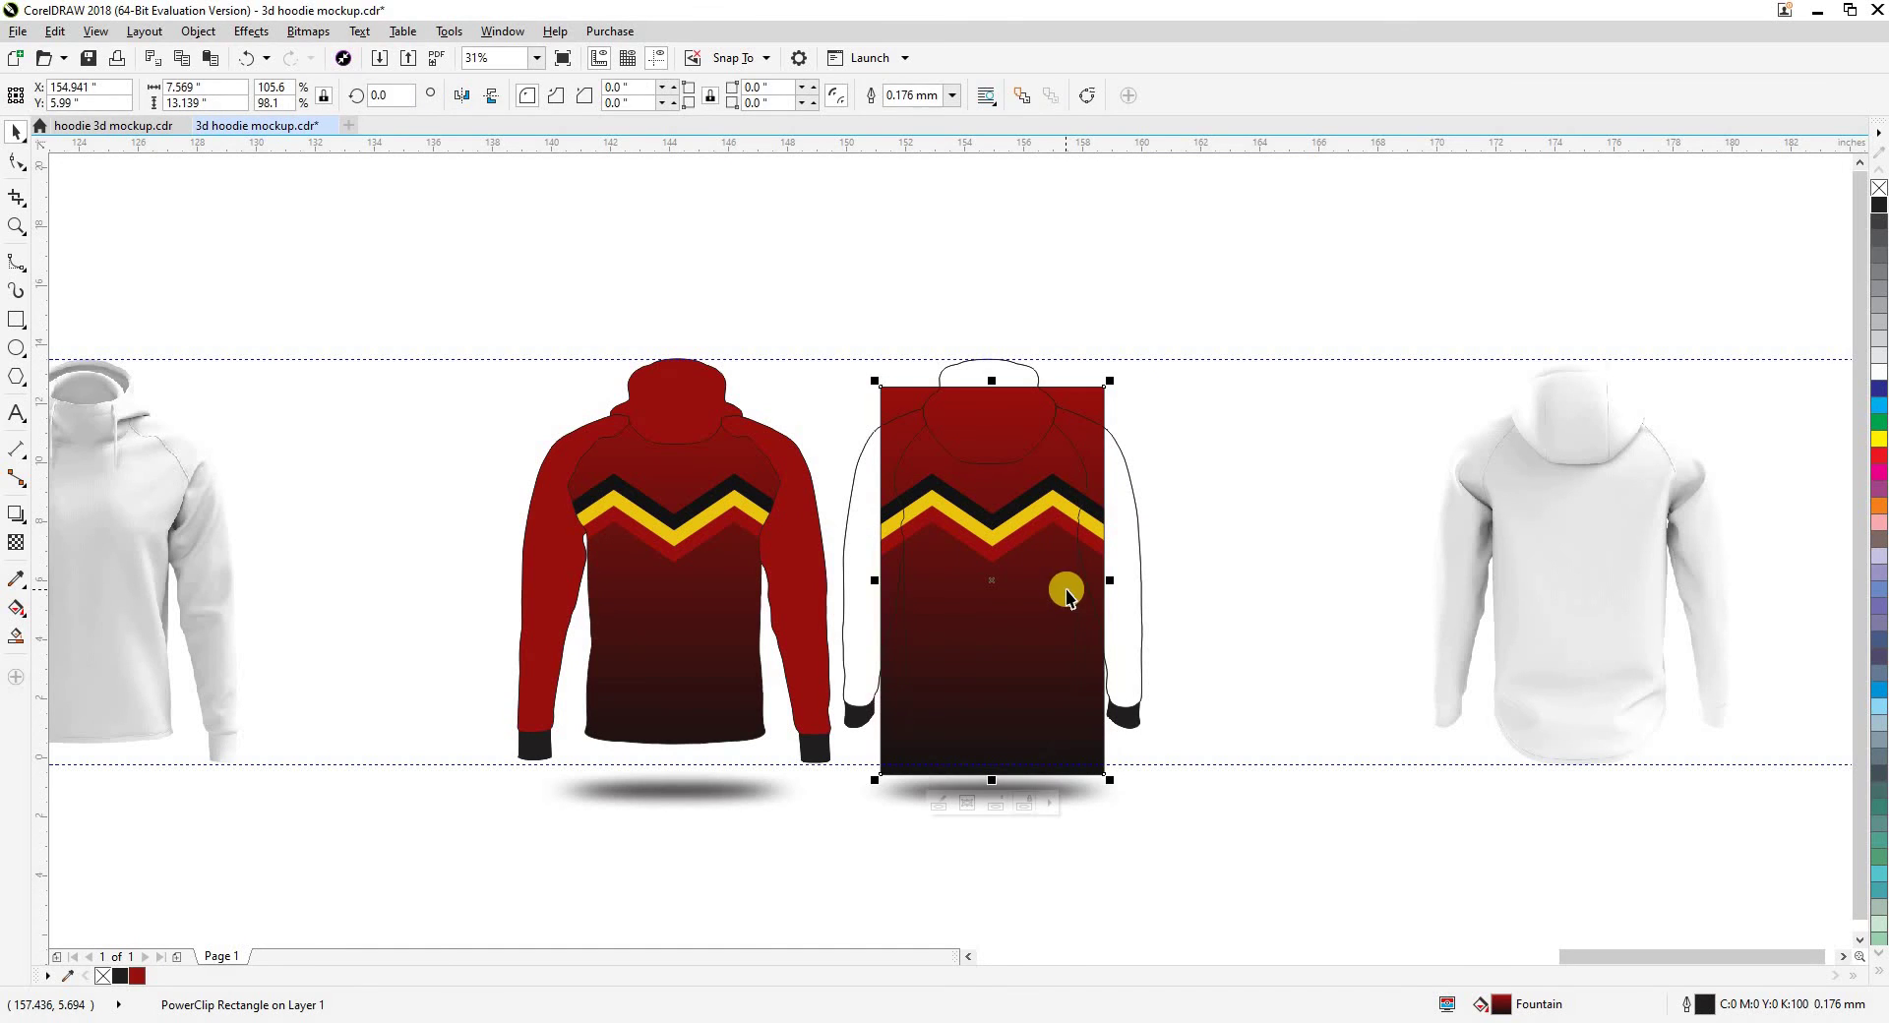
# PowerClip the copied chevron design inside the back hoodie's full outline curve
pyautogui.hotkey('ctrl', 'w')
pyautogui.click(1121, 575)
pyautogui.click(1266, 531)
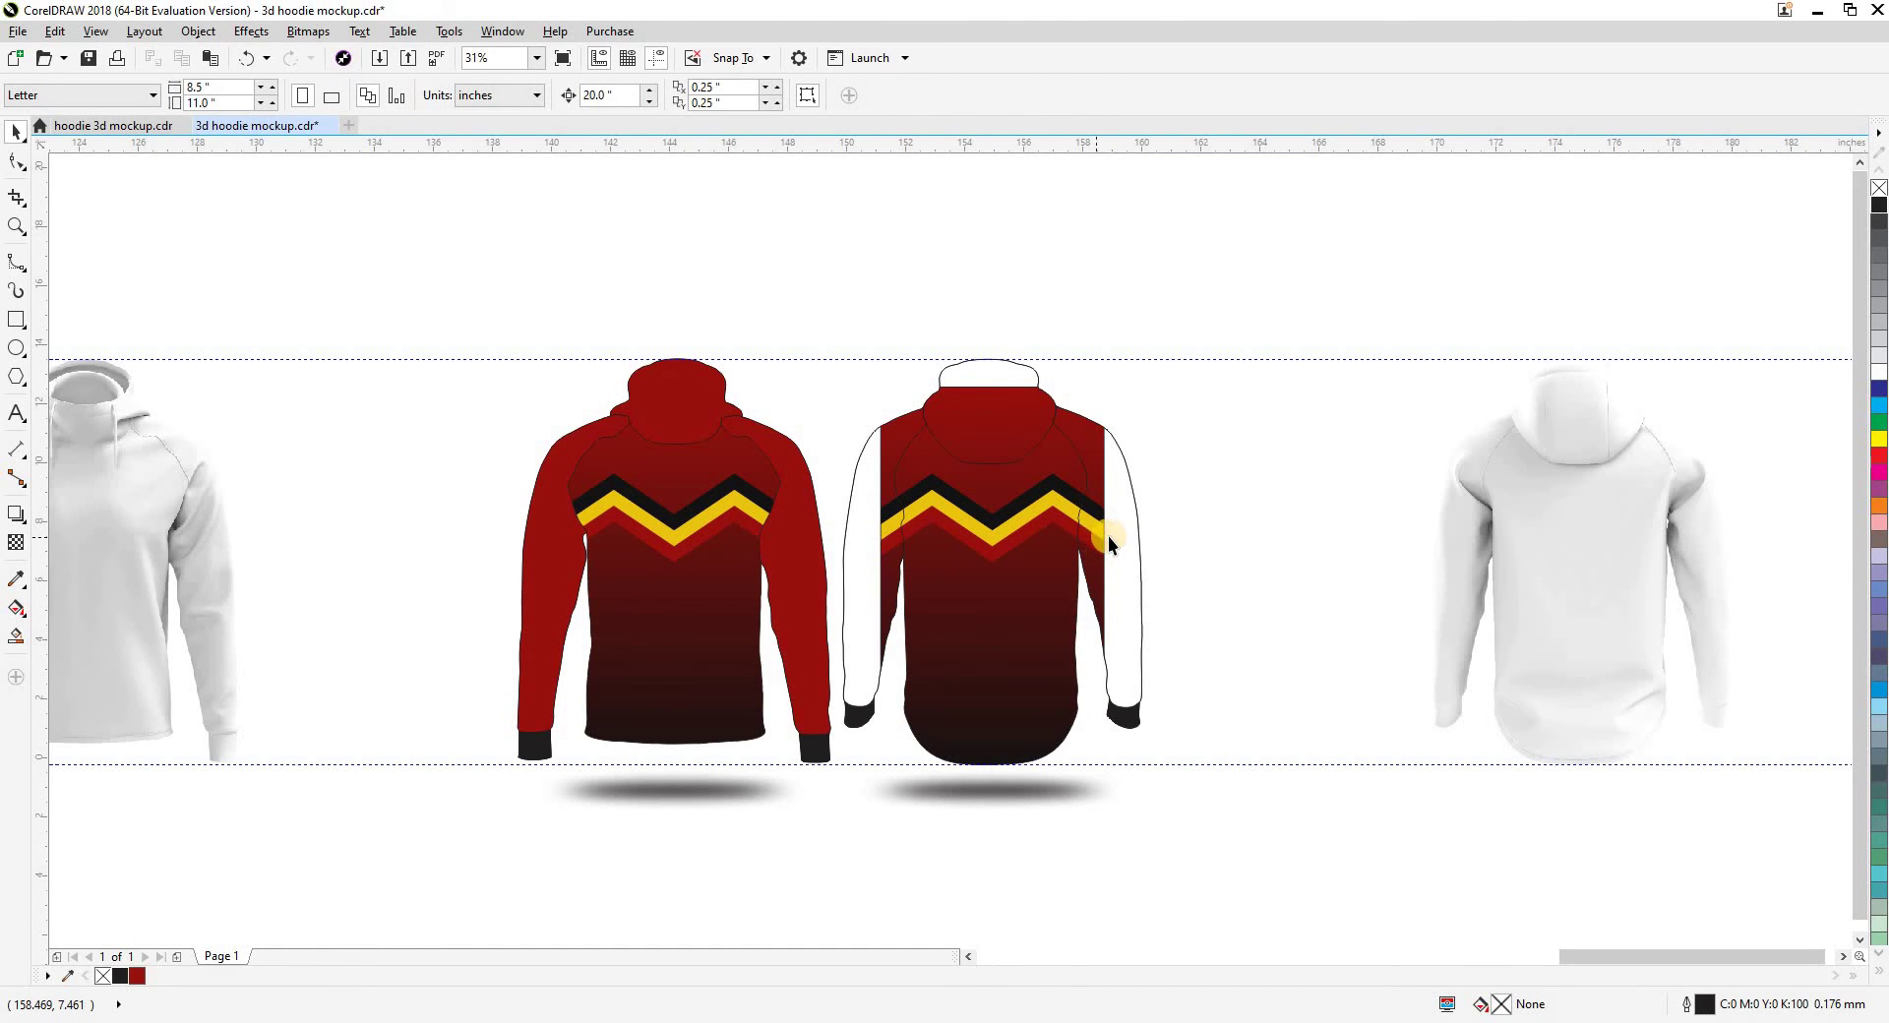
# Fill both sleeves of the back hoodie with dark red
pyautogui.click(1108, 536)
pyautogui.keyDown('shift'); pyautogui.click(885, 536); pyautogui.keyUp('shift')
pyautogui.click(137, 975)
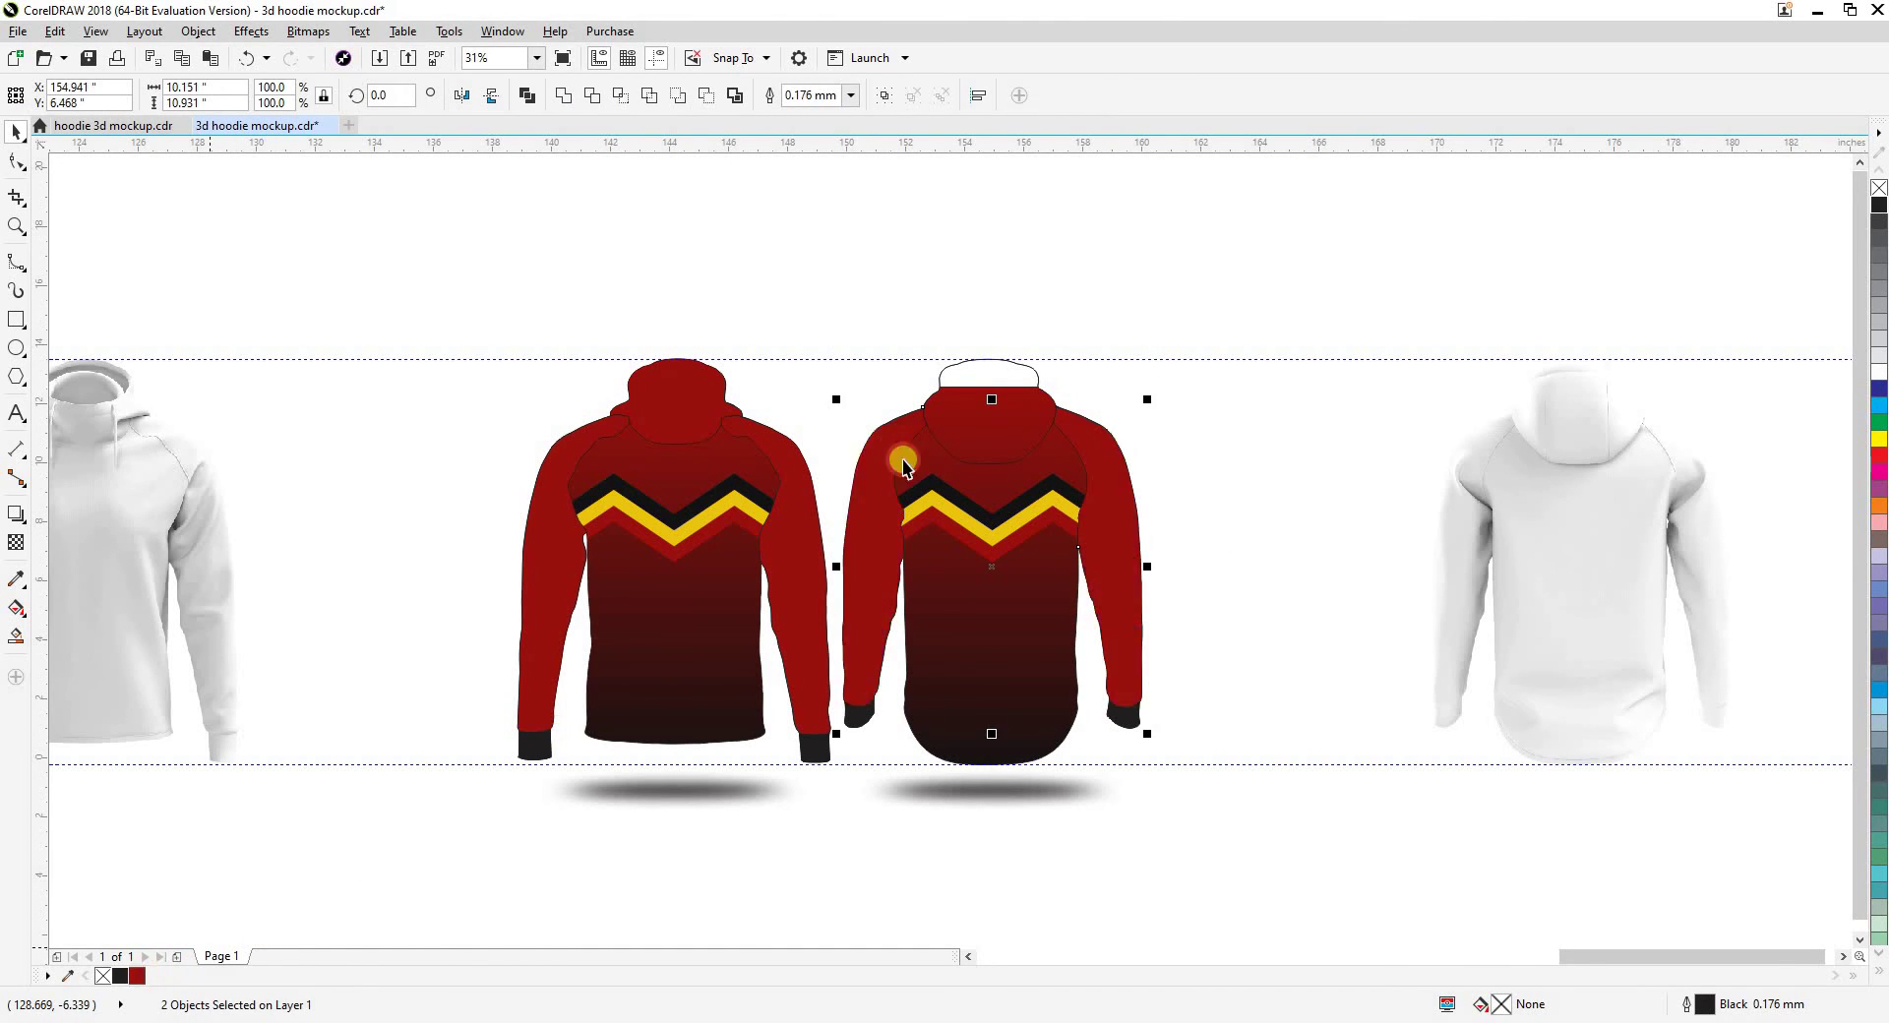
# Fill the back hoodie's hood shape with dark red
pyautogui.click(961, 382)
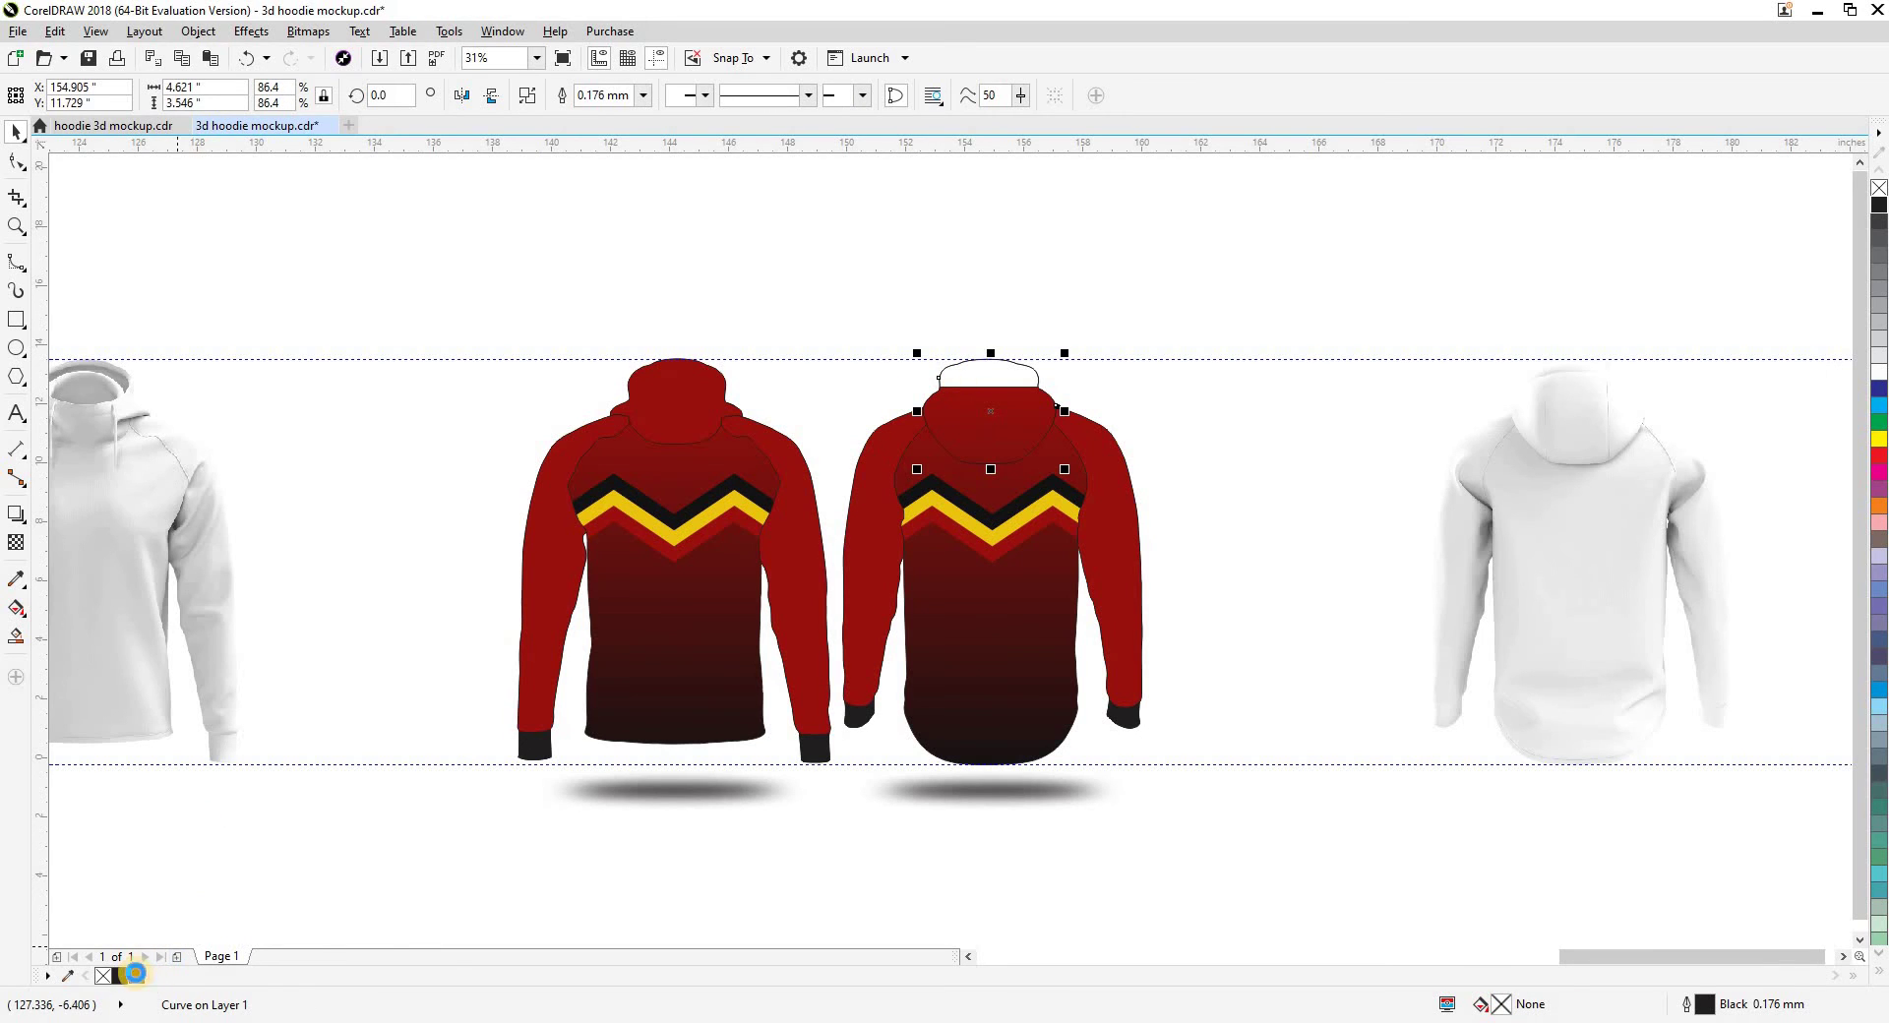
pyautogui.click(136, 975)
pyautogui.click(1135, 764)
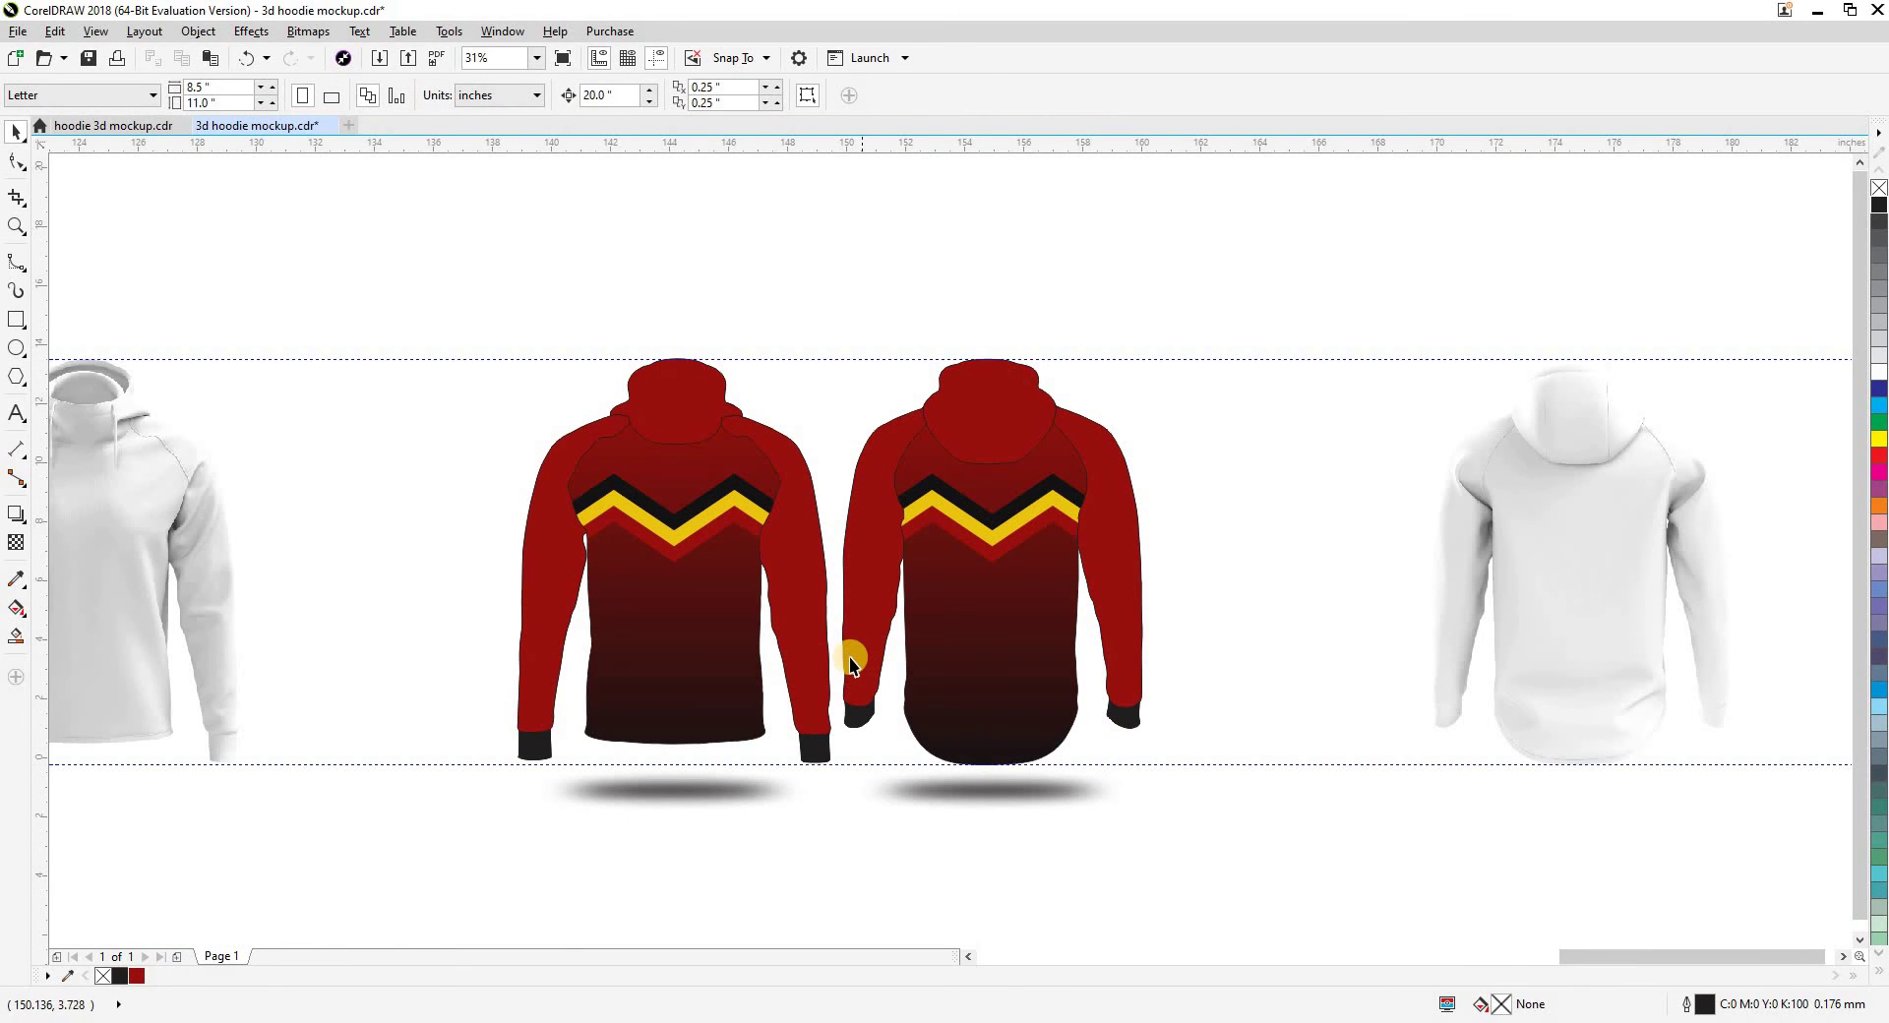
# Move the front shading group 20 inches right and the back shading group 20 inches left, onto their colored hoodies
pyautogui.click(177, 528)
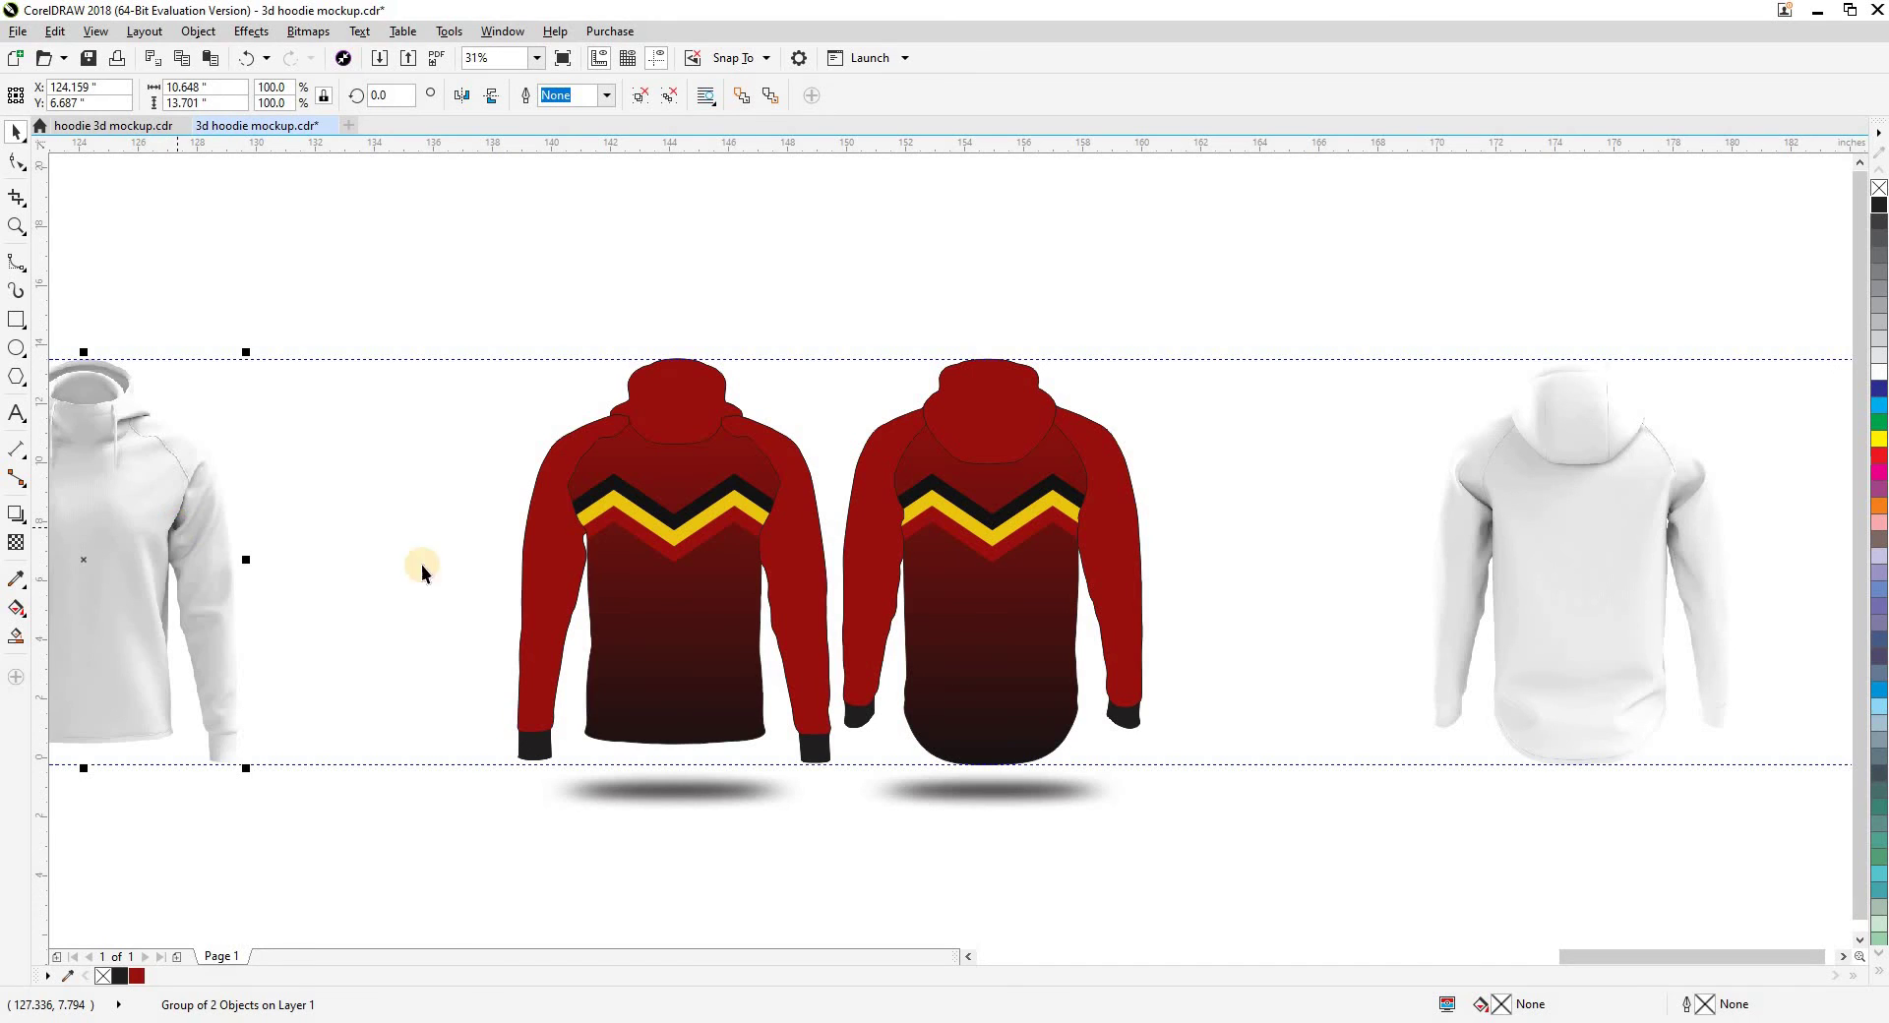
pyautogui.press('Right')
pyautogui.press('Left')
# Examine the finished front and back mockups up close, including the fabric texture, hood, drawstrings and chevron stripes
pyautogui.press('z')
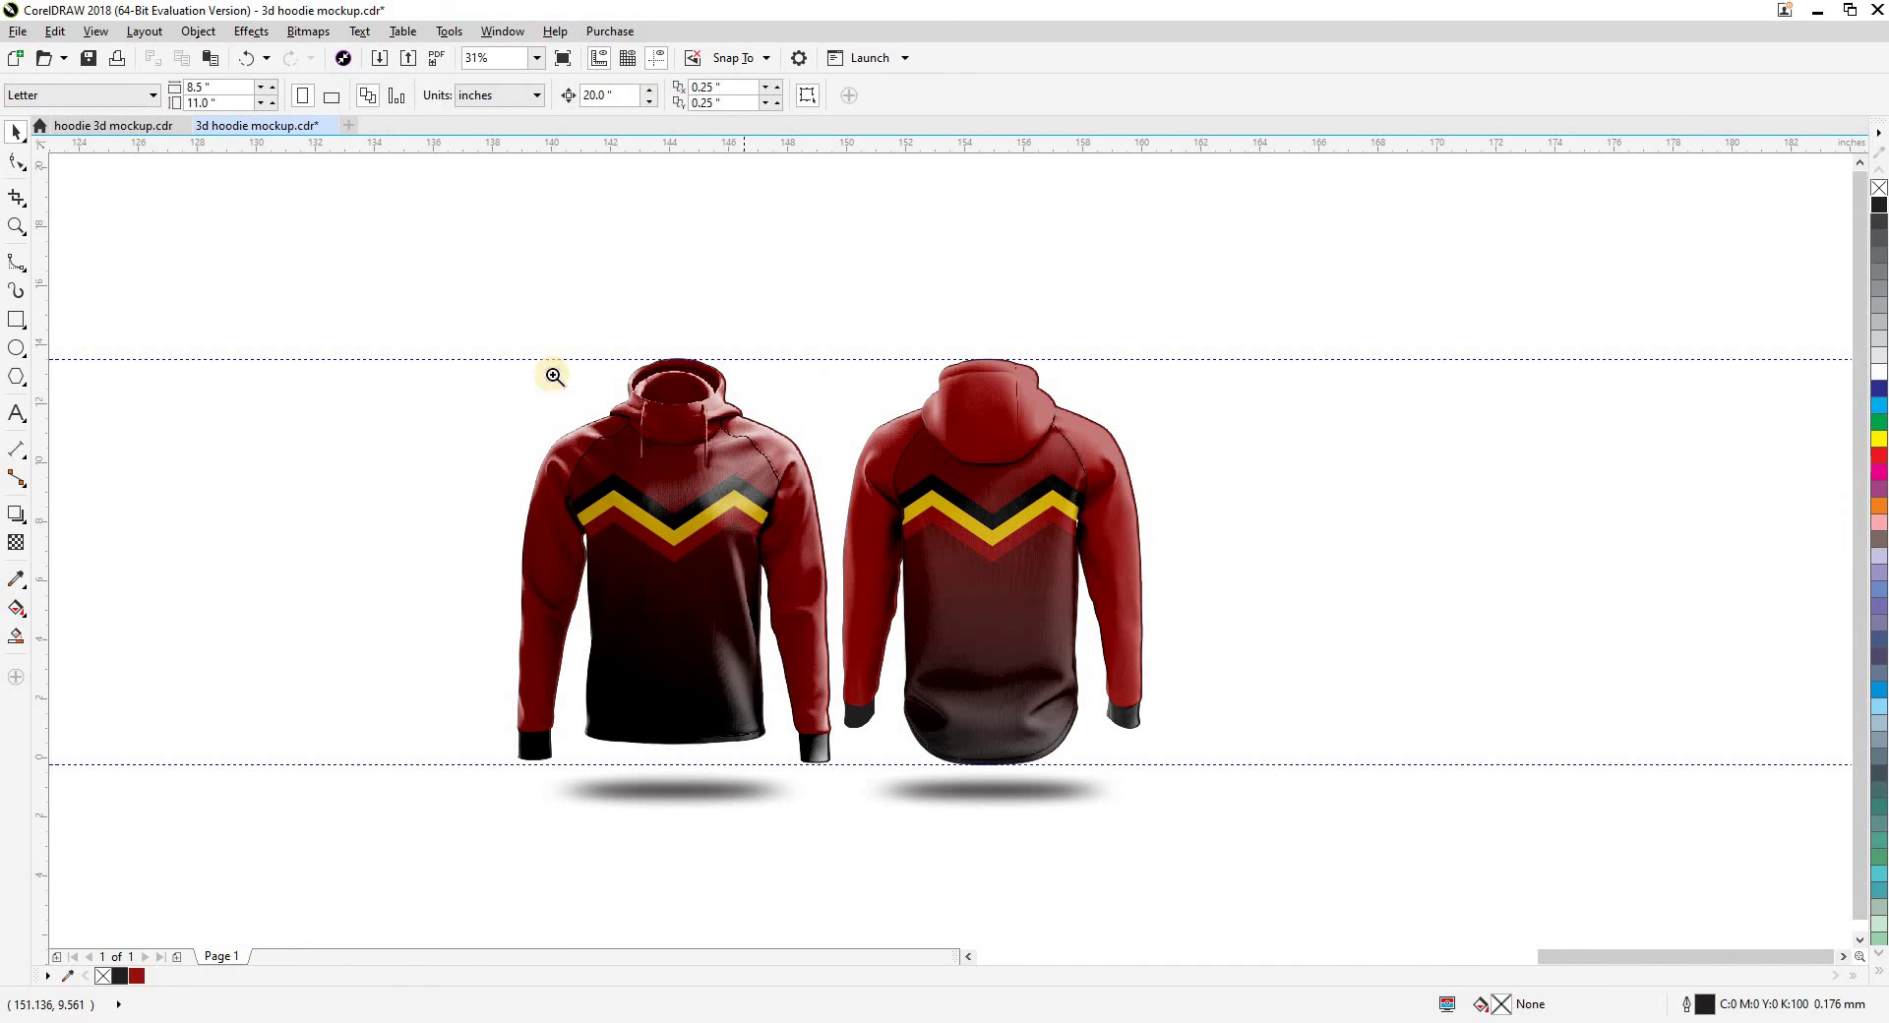
pyautogui.moveTo(501, 337); pyautogui.dragTo(1222, 864)
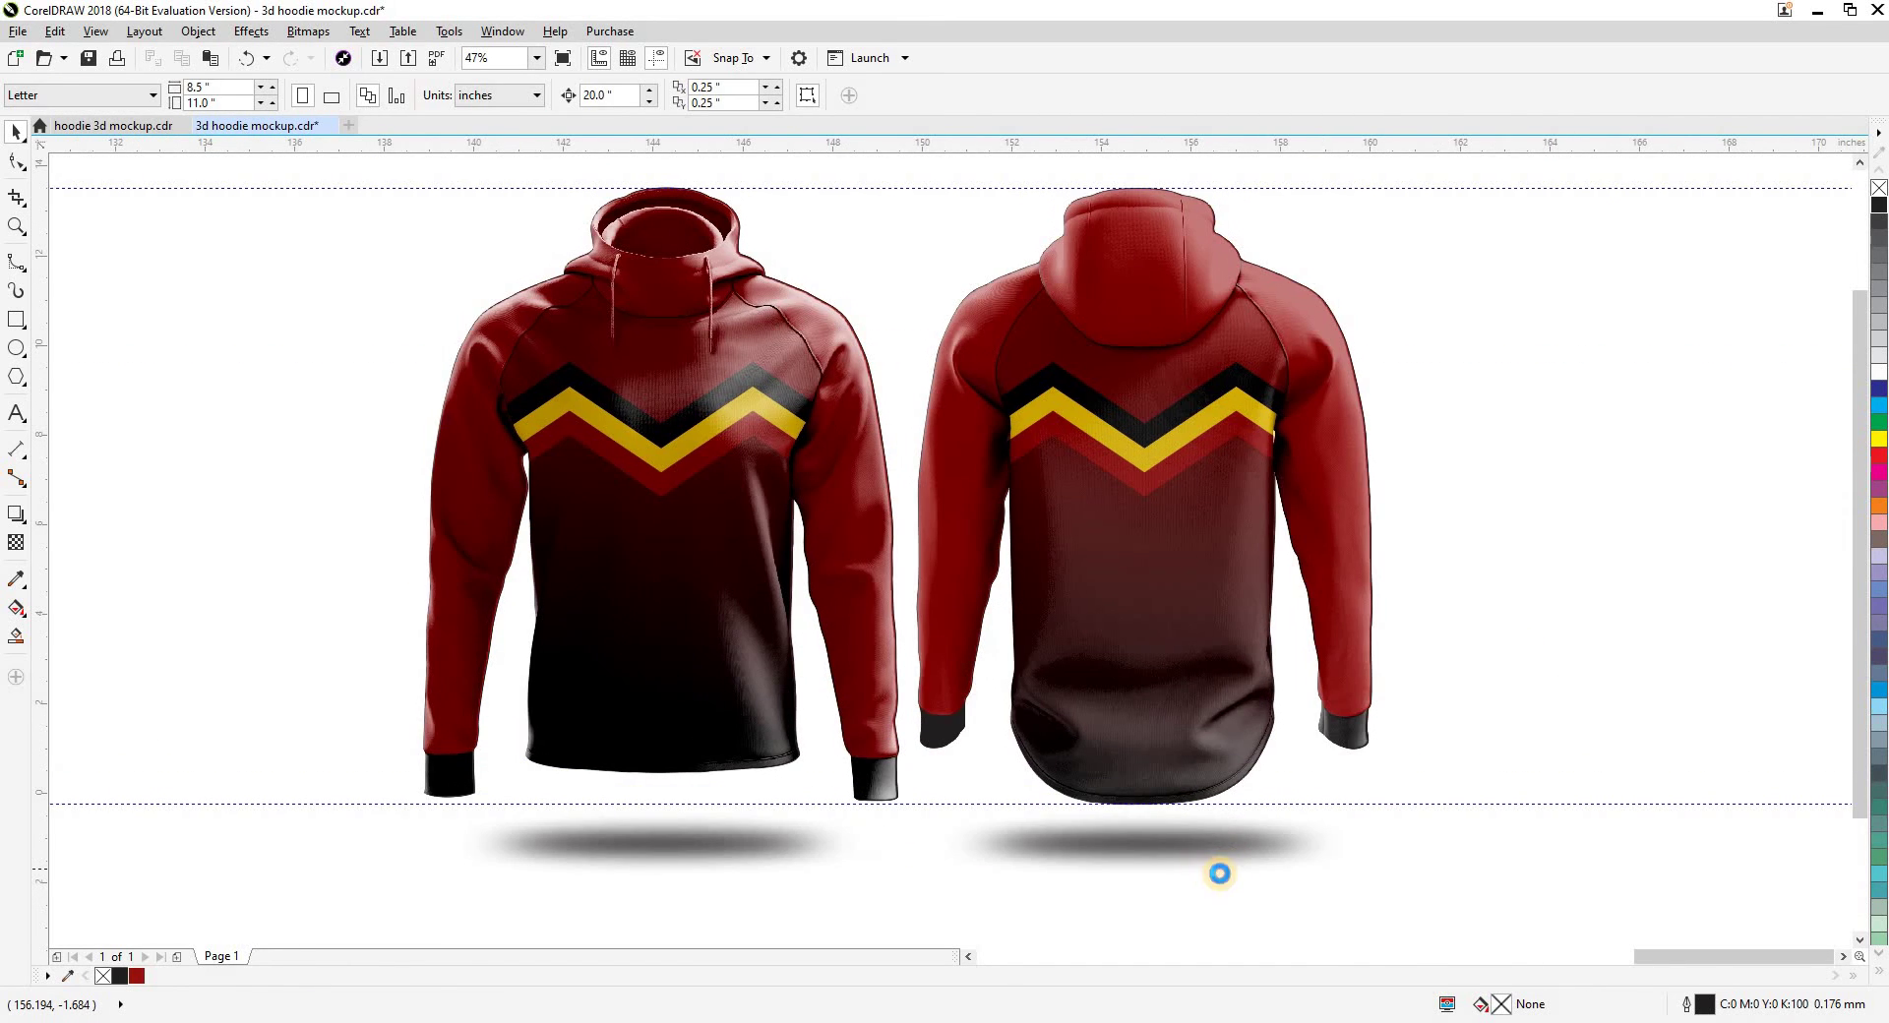
pyautogui.press('space')
pyautogui.scroll(2, 620, 442)
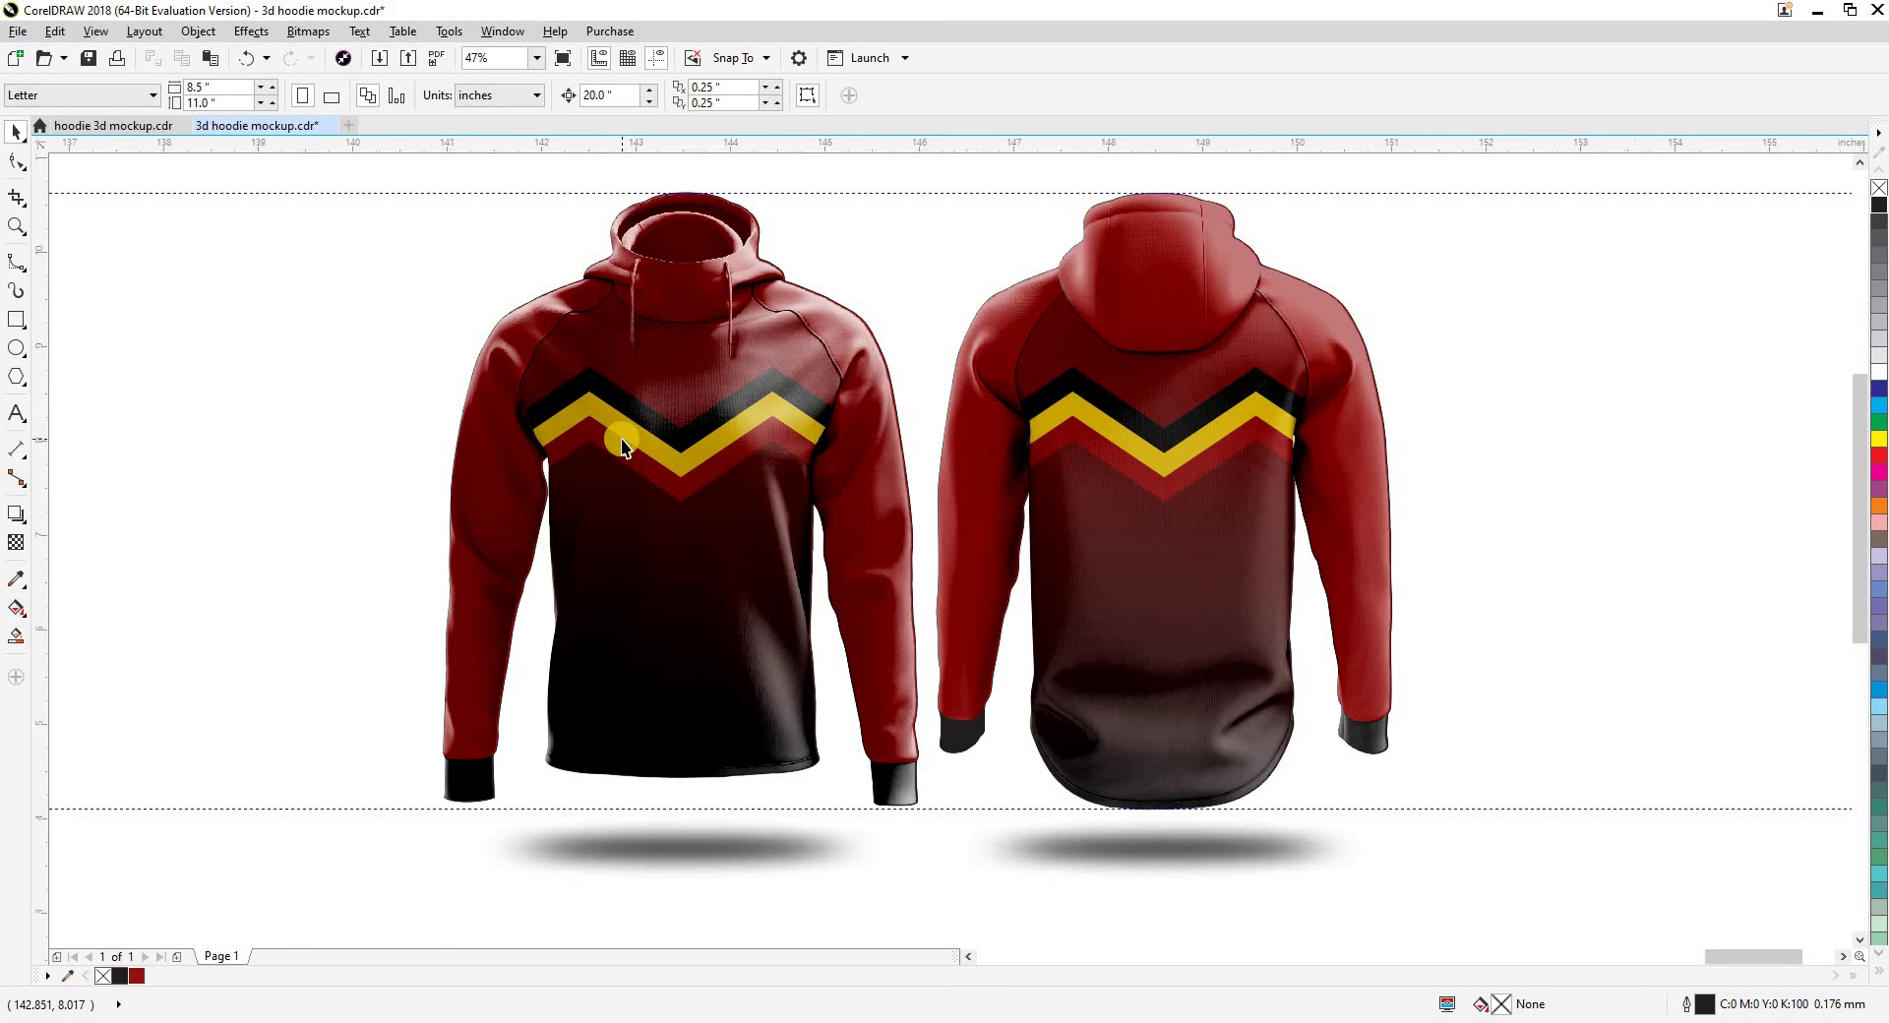
pyautogui.moveTo(754, 384); pyautogui.dragTo(761, 735)
pyautogui.scroll(1, 919, 523)
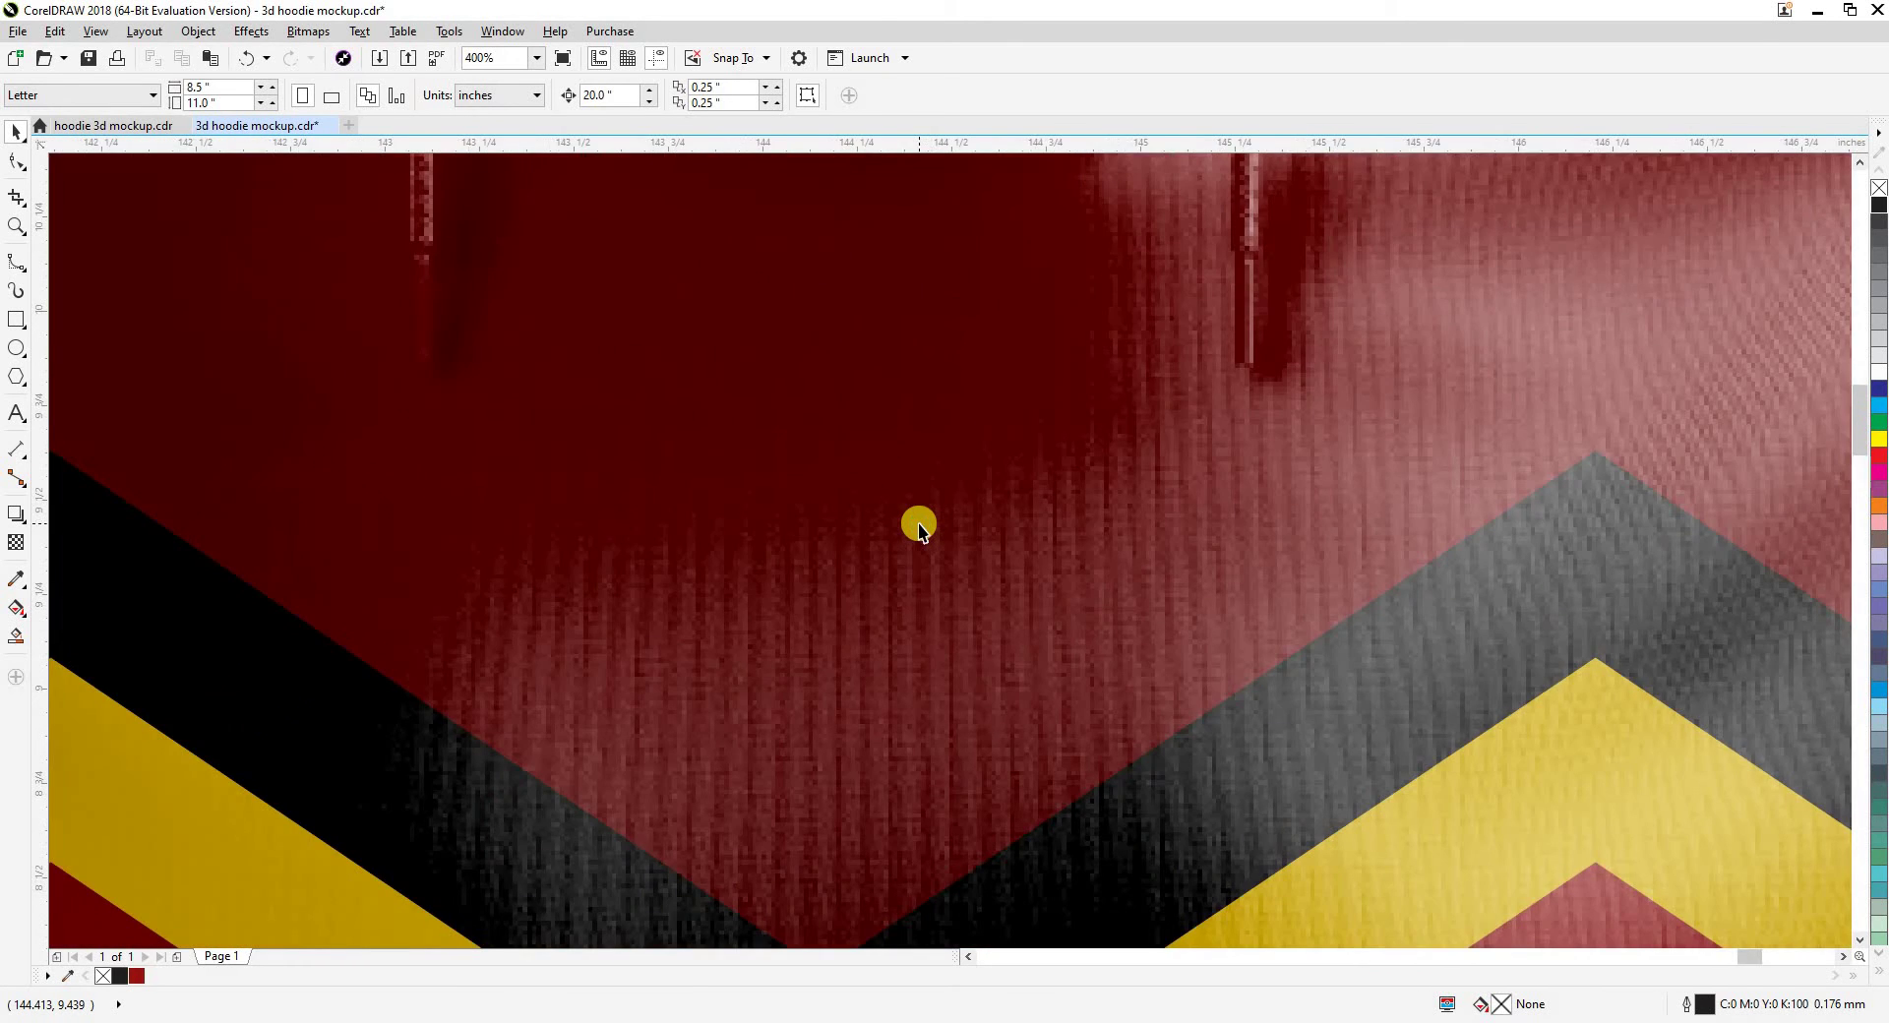
pyautogui.scroll(-1, 919, 523)
pyautogui.moveTo(1412, 671); pyautogui.dragTo(1457, 760)
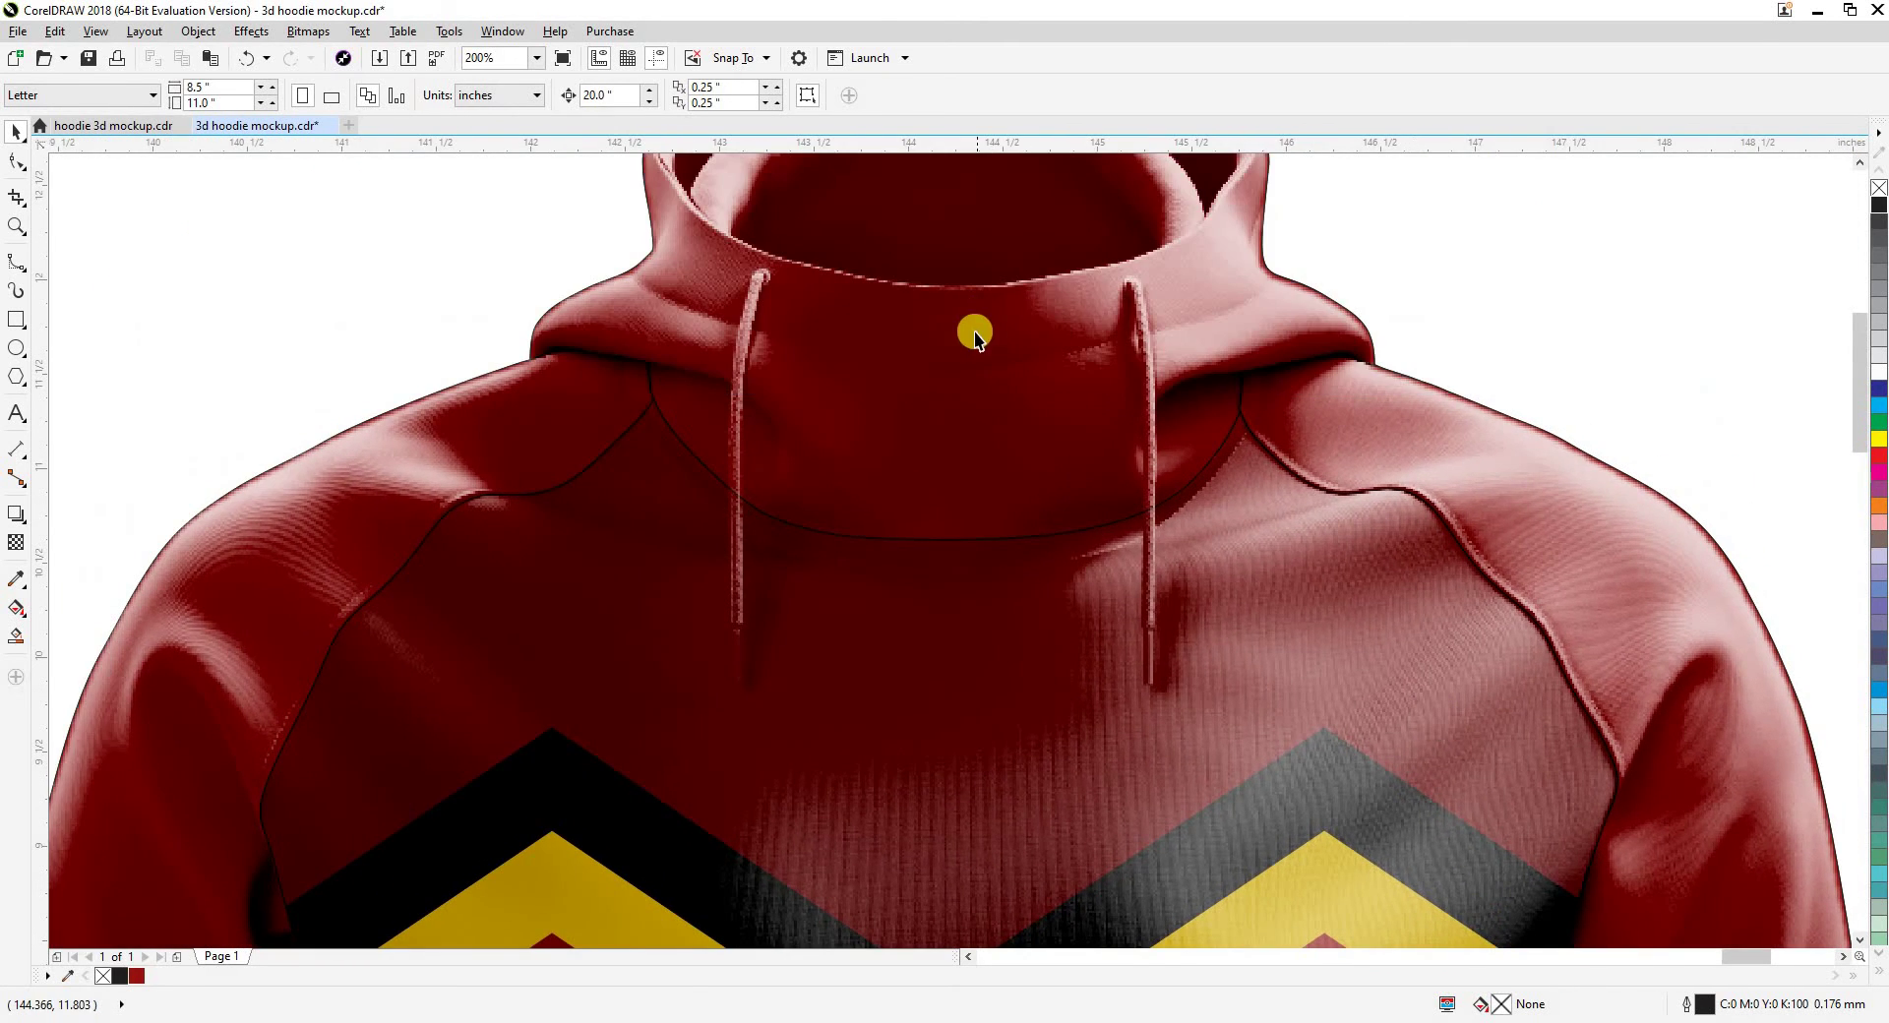
pyautogui.scroll(-4, 974, 336)
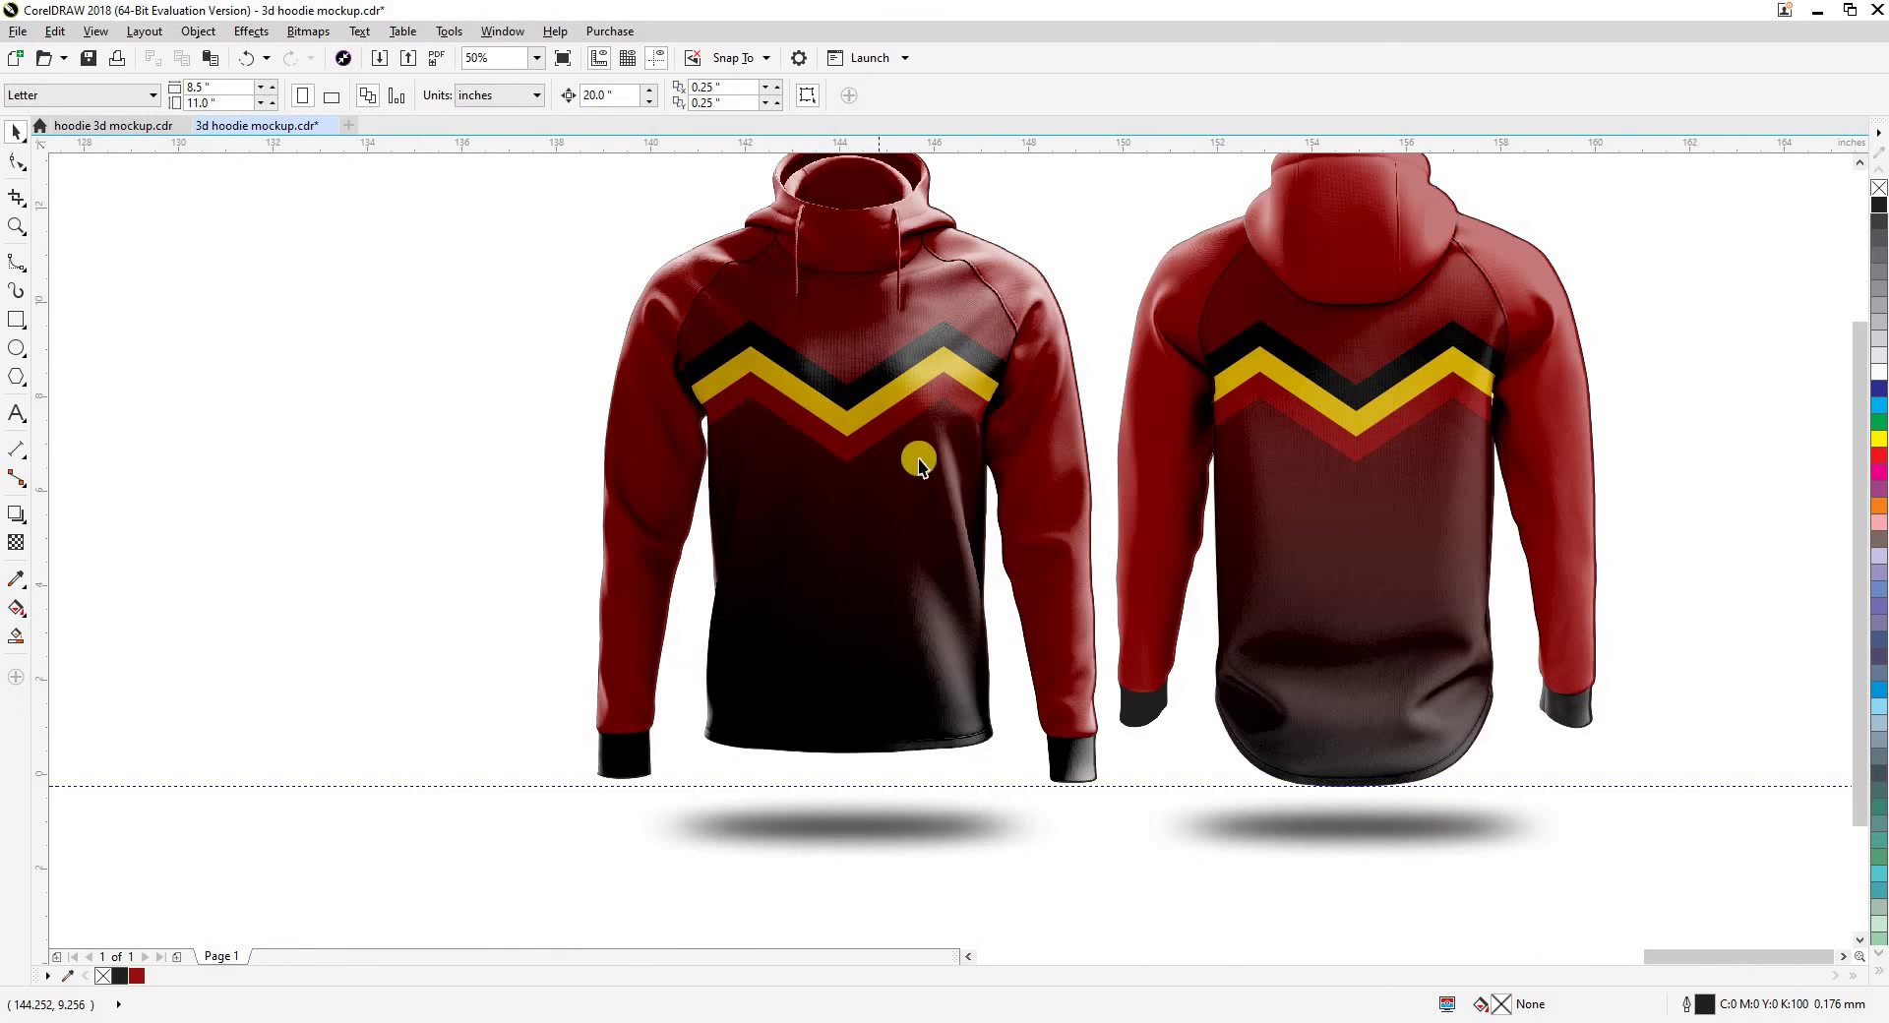
pyautogui.scroll(-1, 866, 523)
pyautogui.scroll(1, 868, 527)
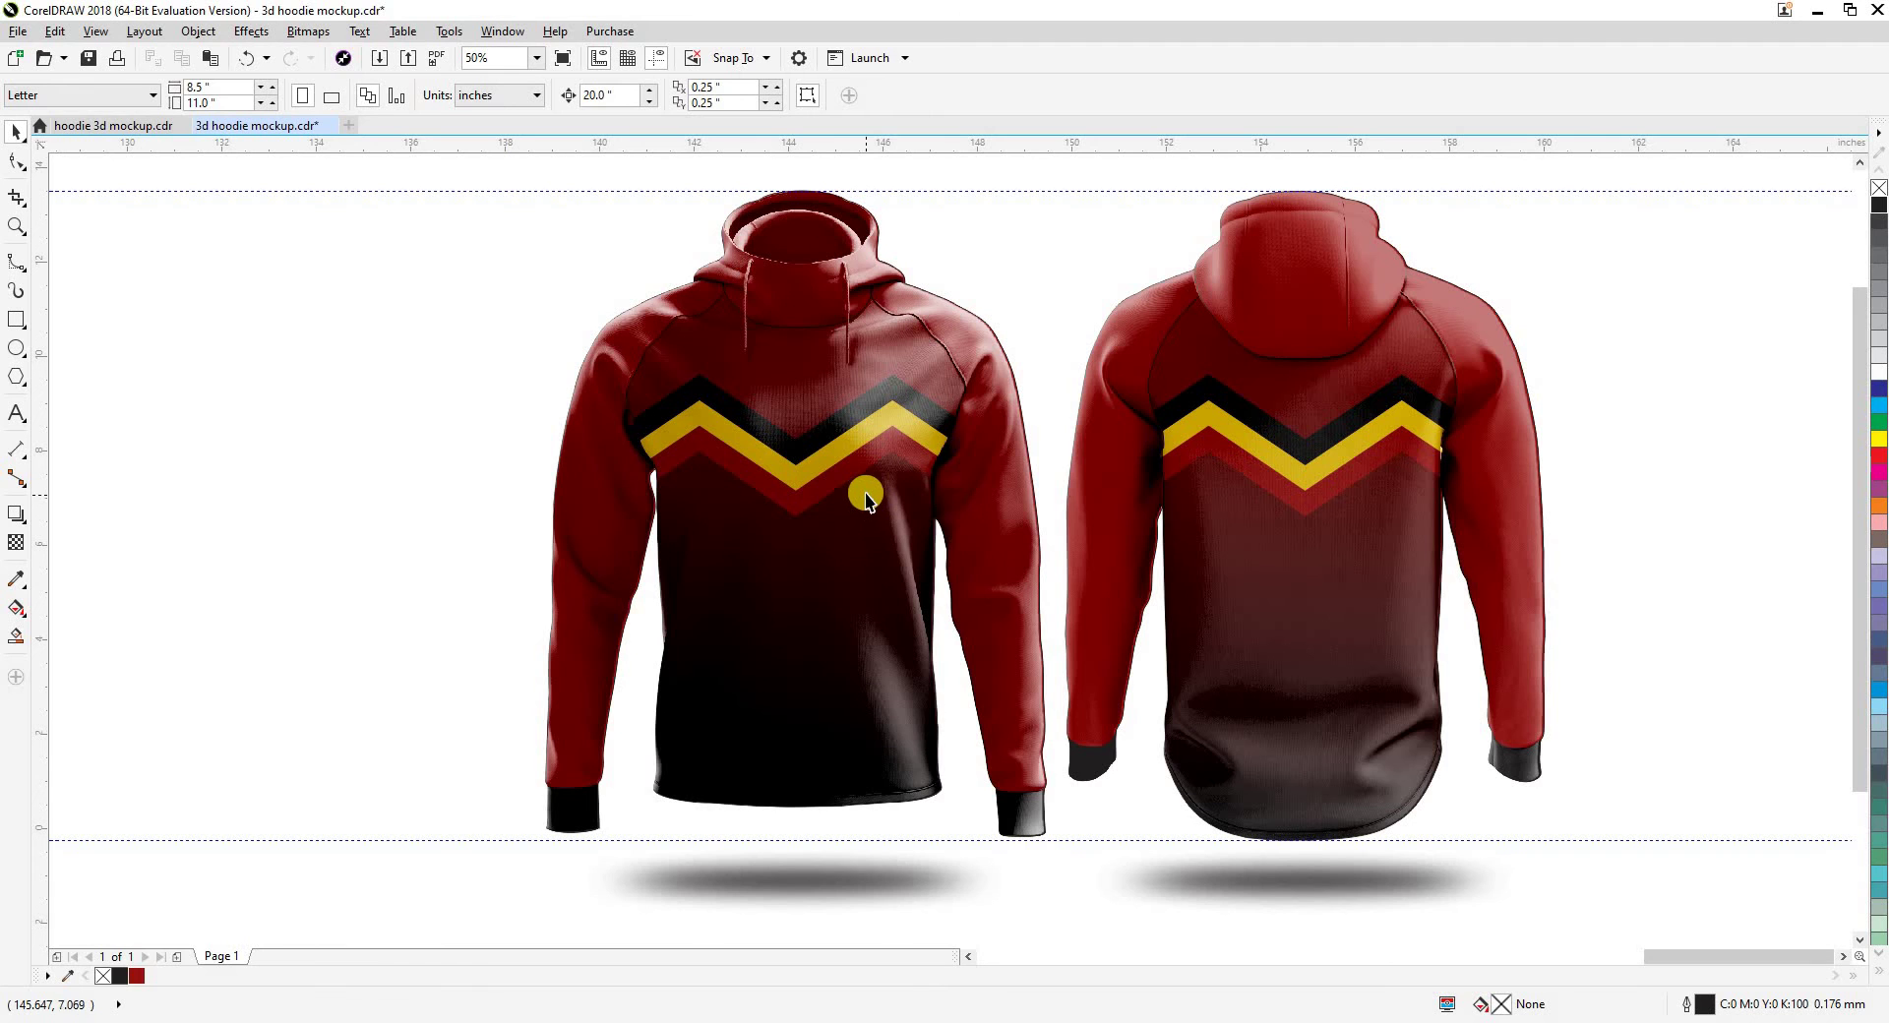
pyautogui.scroll(-3, 868, 496)
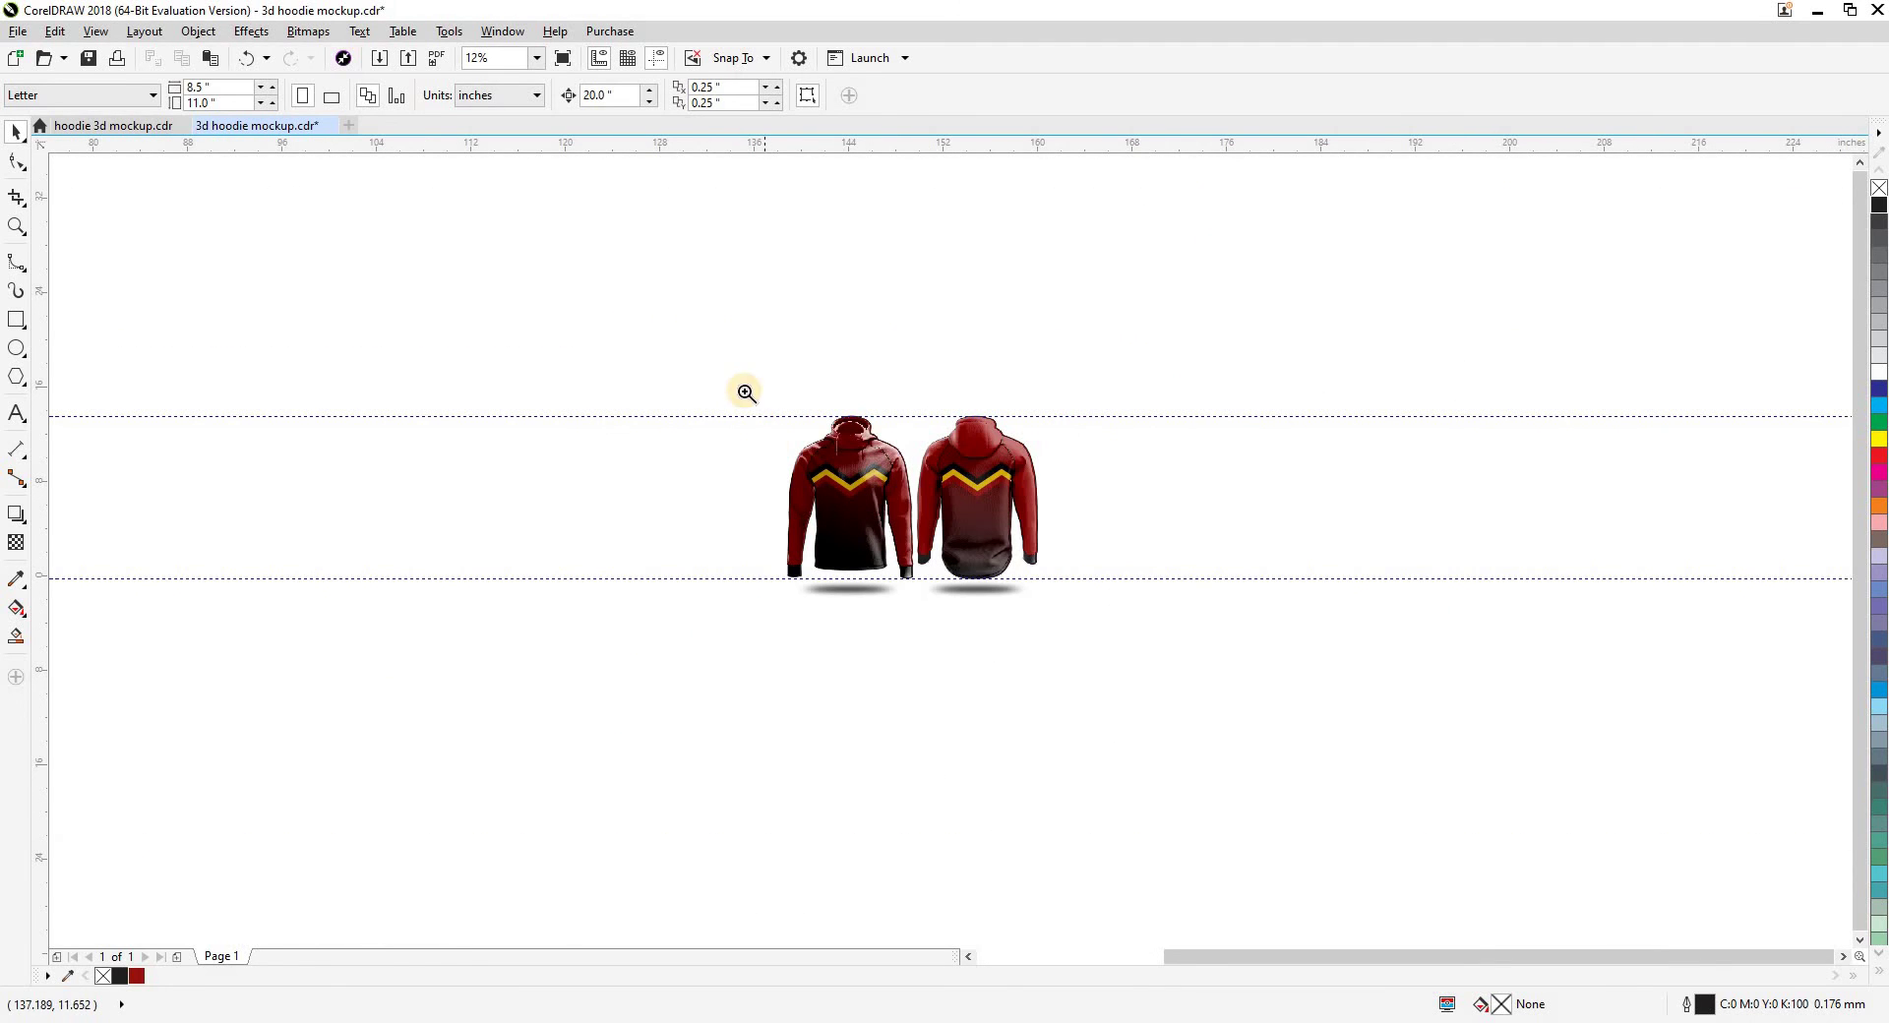
# Examine the back hoodie's chevron edge and the front hoodie's hem and cuff up close, and both complete hoodies
pyautogui.moveTo(746, 393); pyautogui.dragTo(1102, 661)
pyautogui.click(1193, 708)
pyautogui.click(1447, 771)
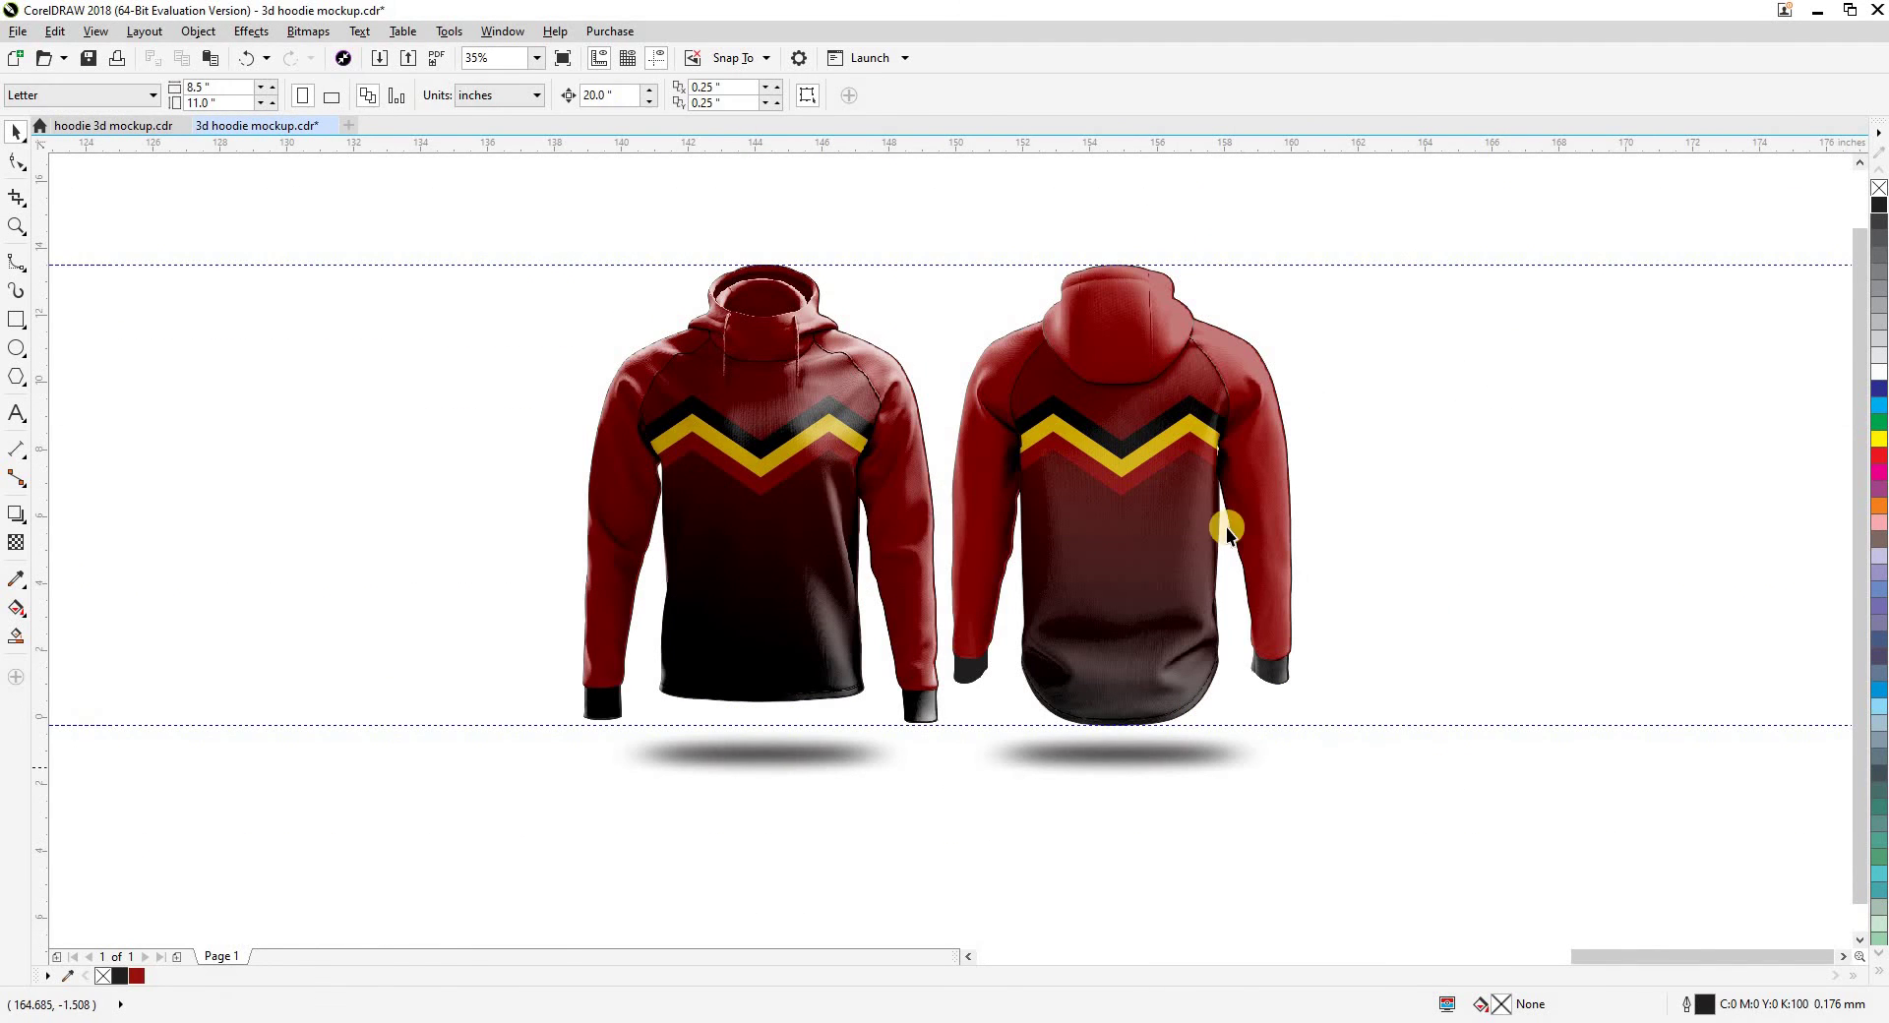
pyautogui.scroll(3, 1218, 463)
pyautogui.scroll(2, 1270, 466)
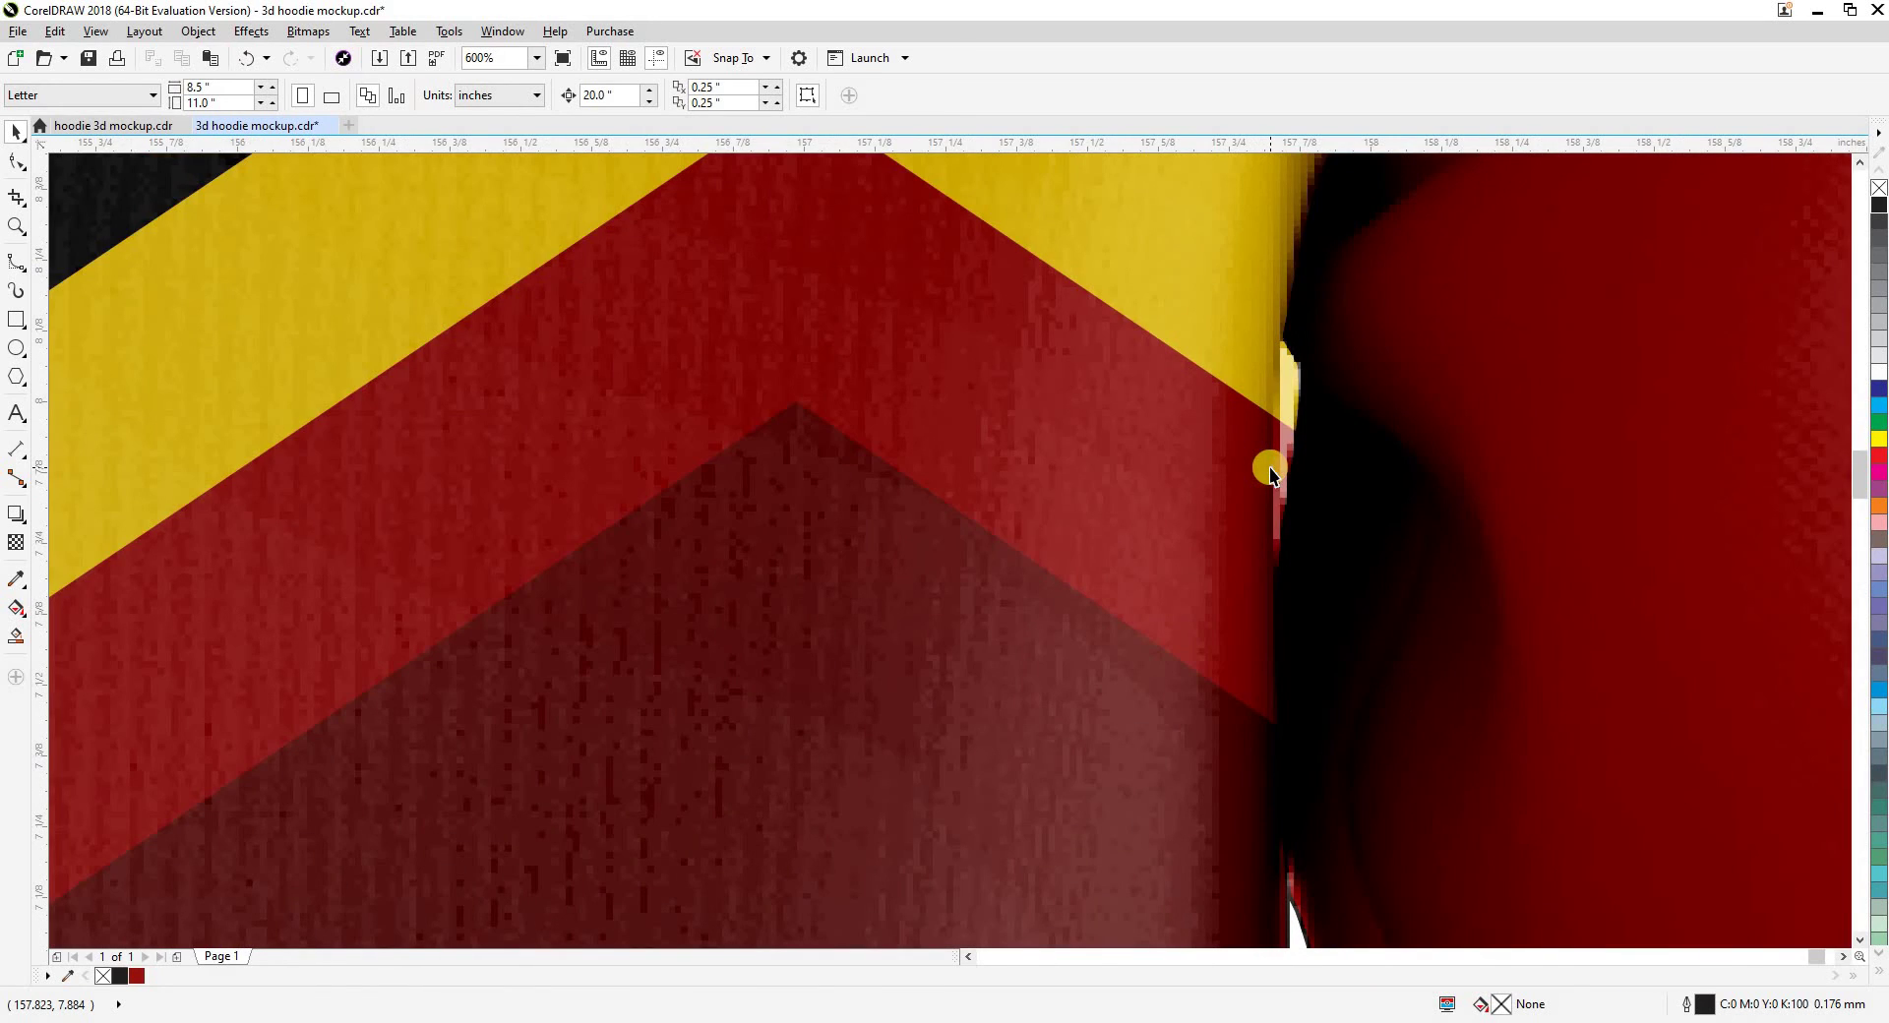
pyautogui.scroll(-4, 1270, 466)
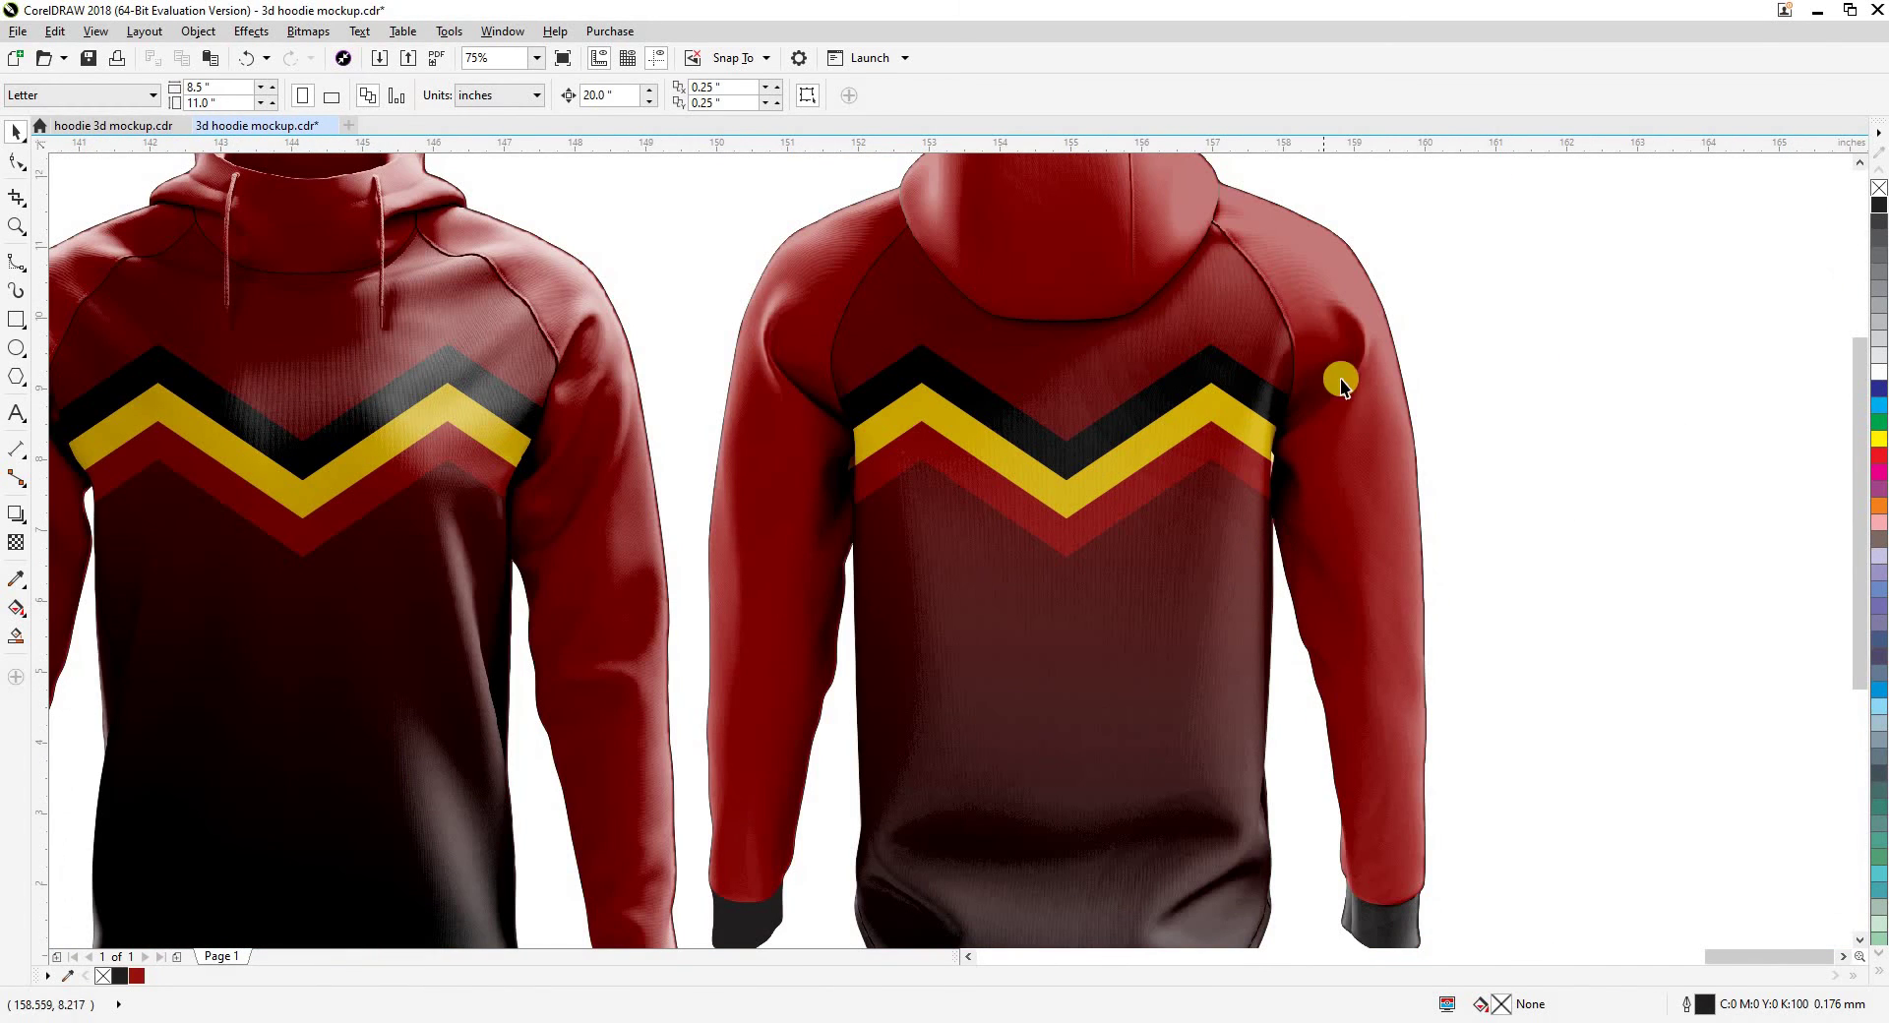
pyautogui.moveTo(1332, 482); pyautogui.dragTo(1273, 192)
pyautogui.moveTo(527, 700); pyautogui.dragTo(1001, 632)
pyautogui.scroll(2, 958, 632)
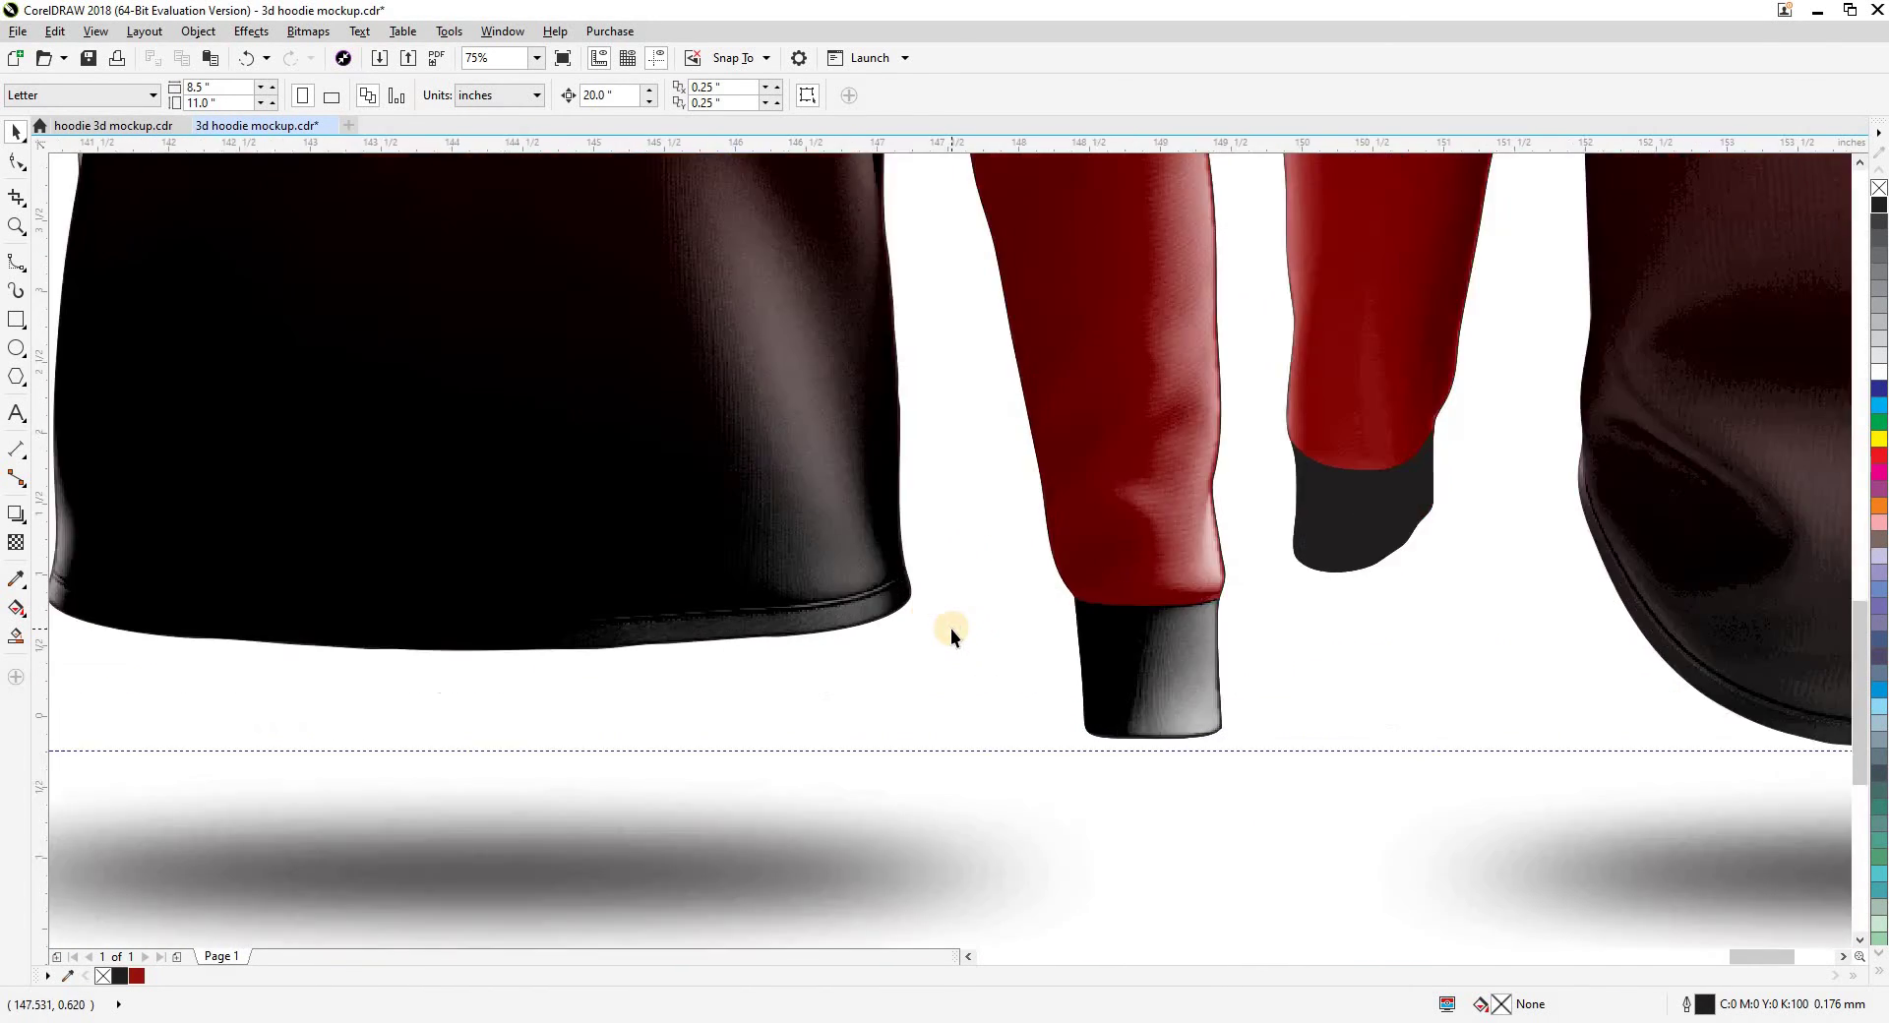
pyautogui.scroll(1, 1472, 547)
pyautogui.scroll(-1, 1472, 547)
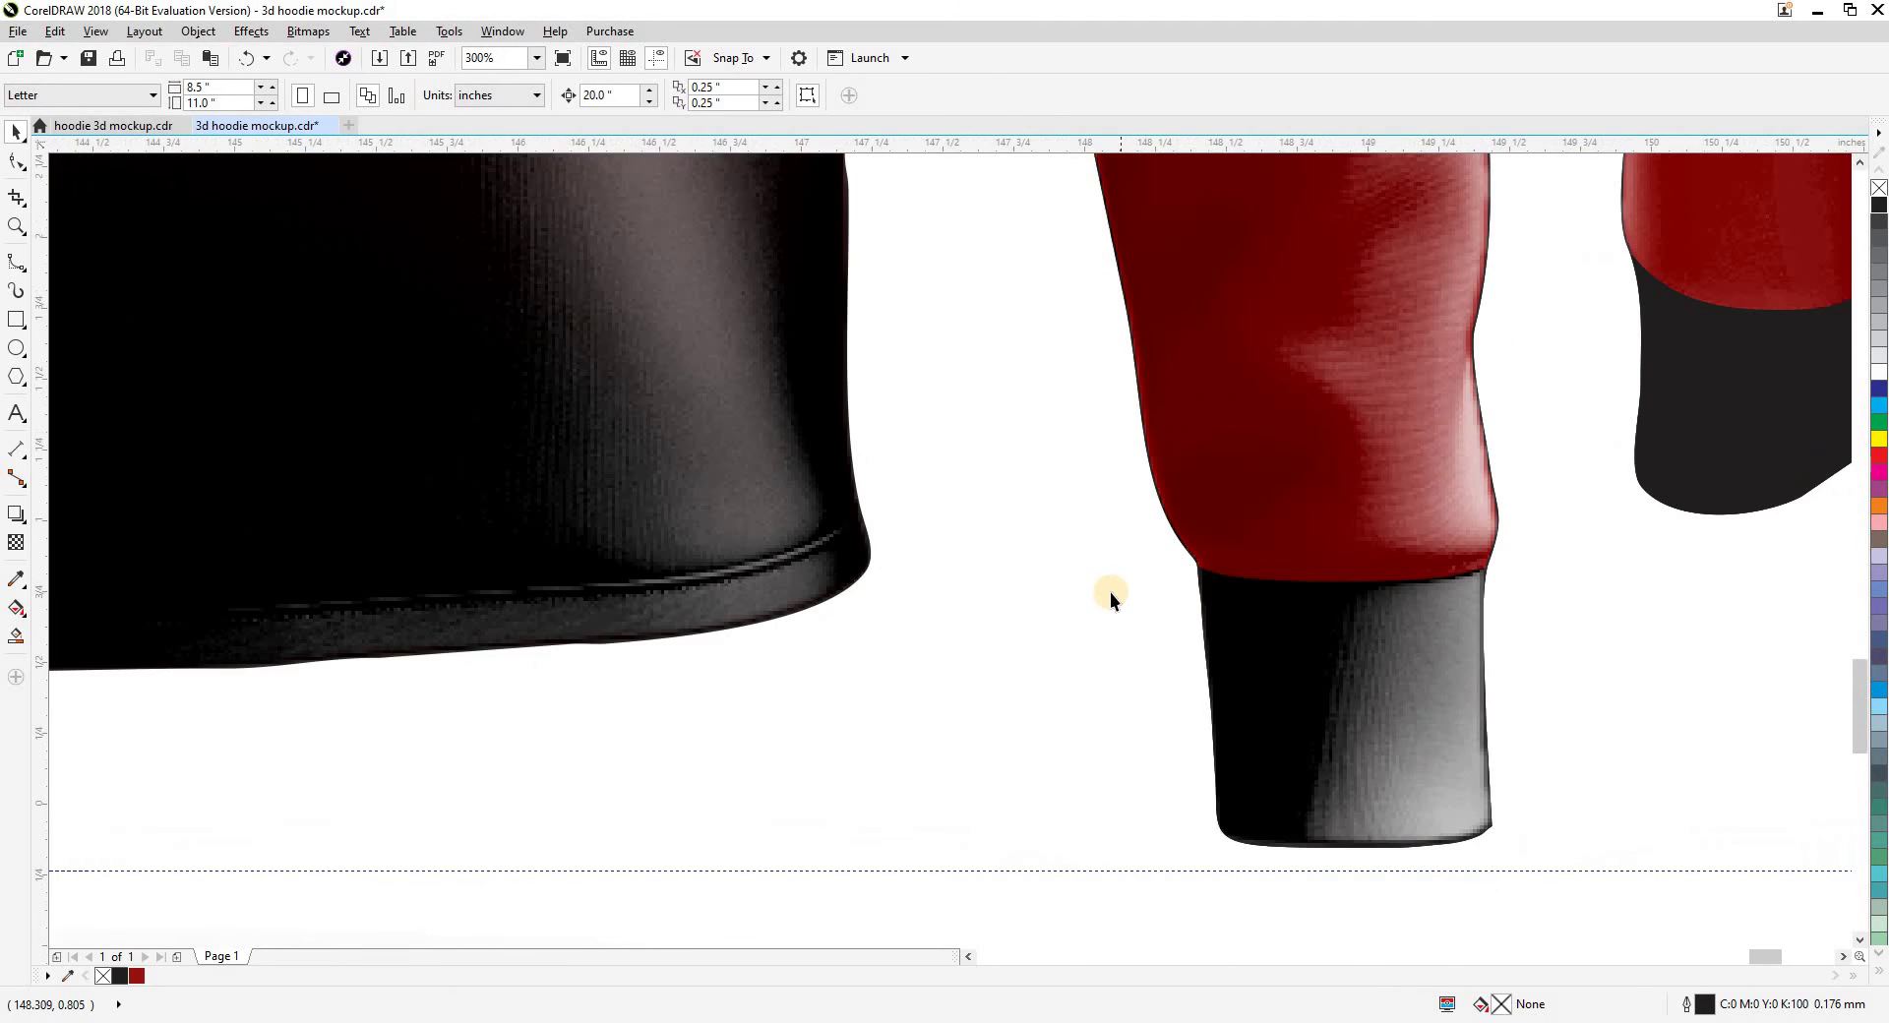
pyautogui.scroll(-2, 1110, 595)
pyautogui.scroll(-1, 1110, 593)
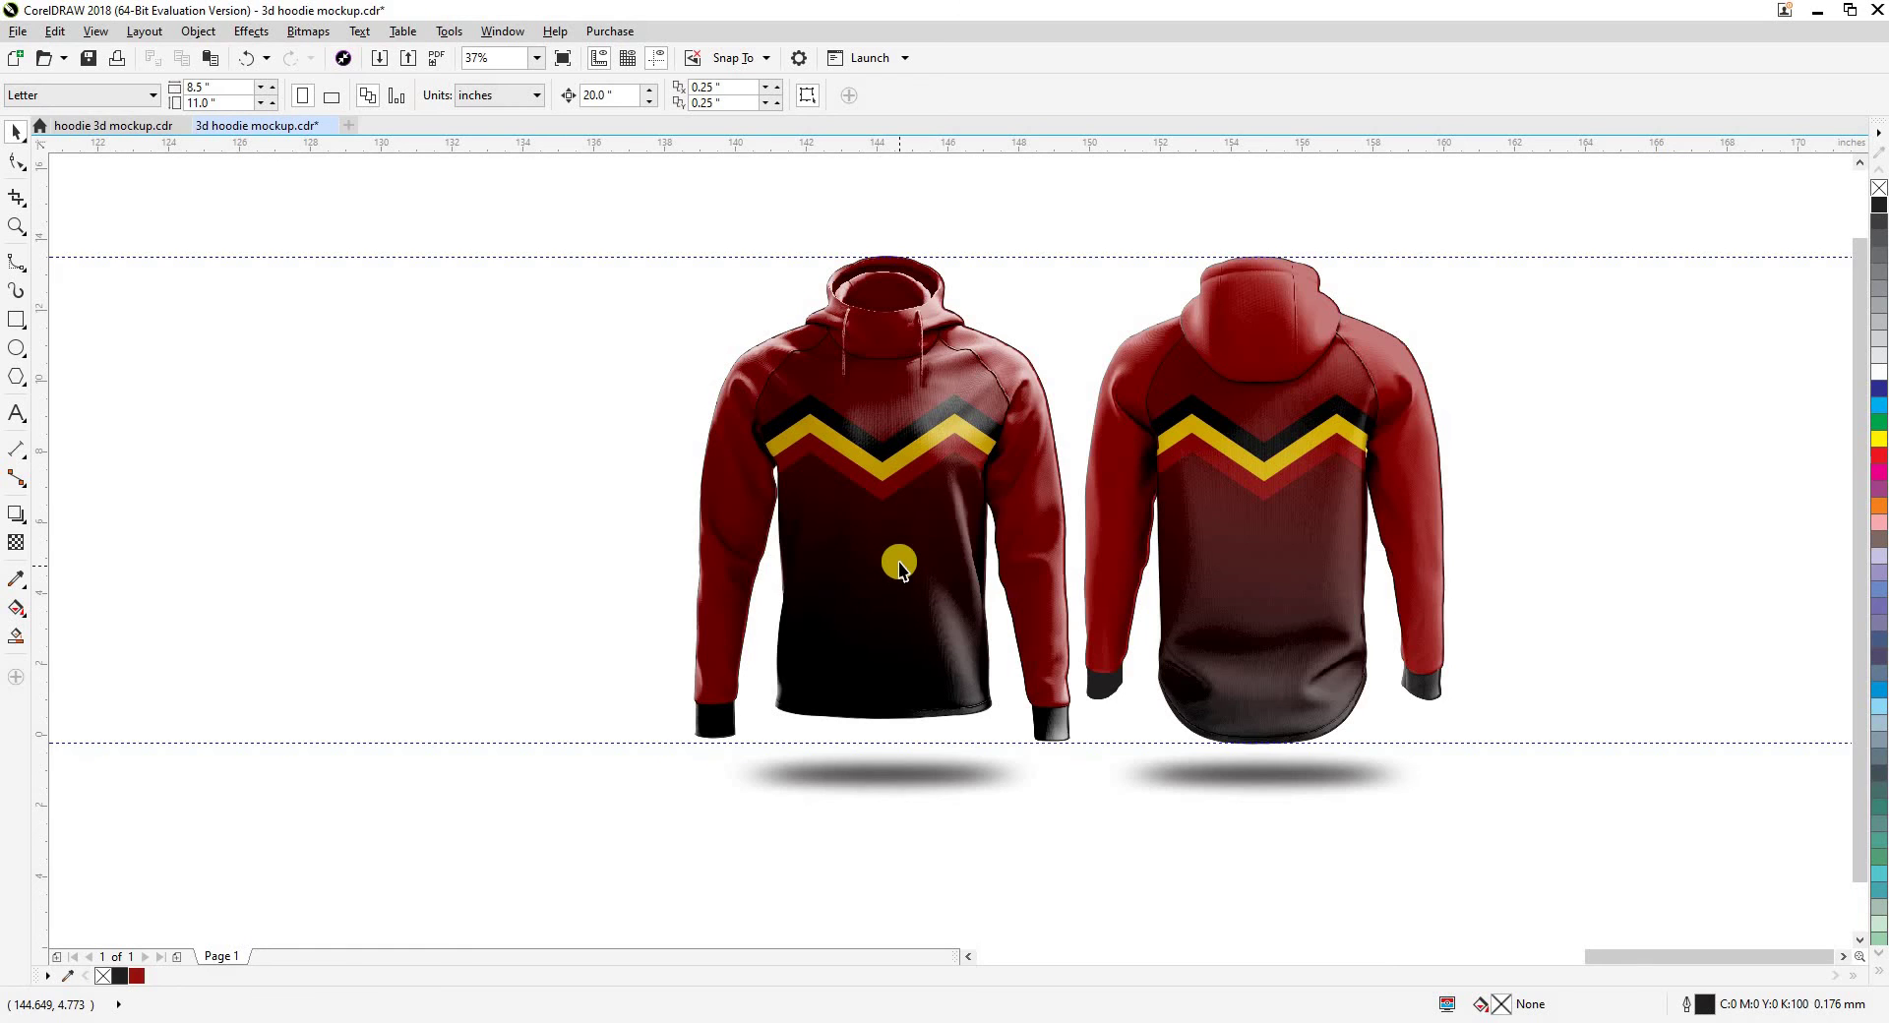
pyautogui.scroll(1, 900, 568)
pyautogui.scroll(-2, 924, 717)
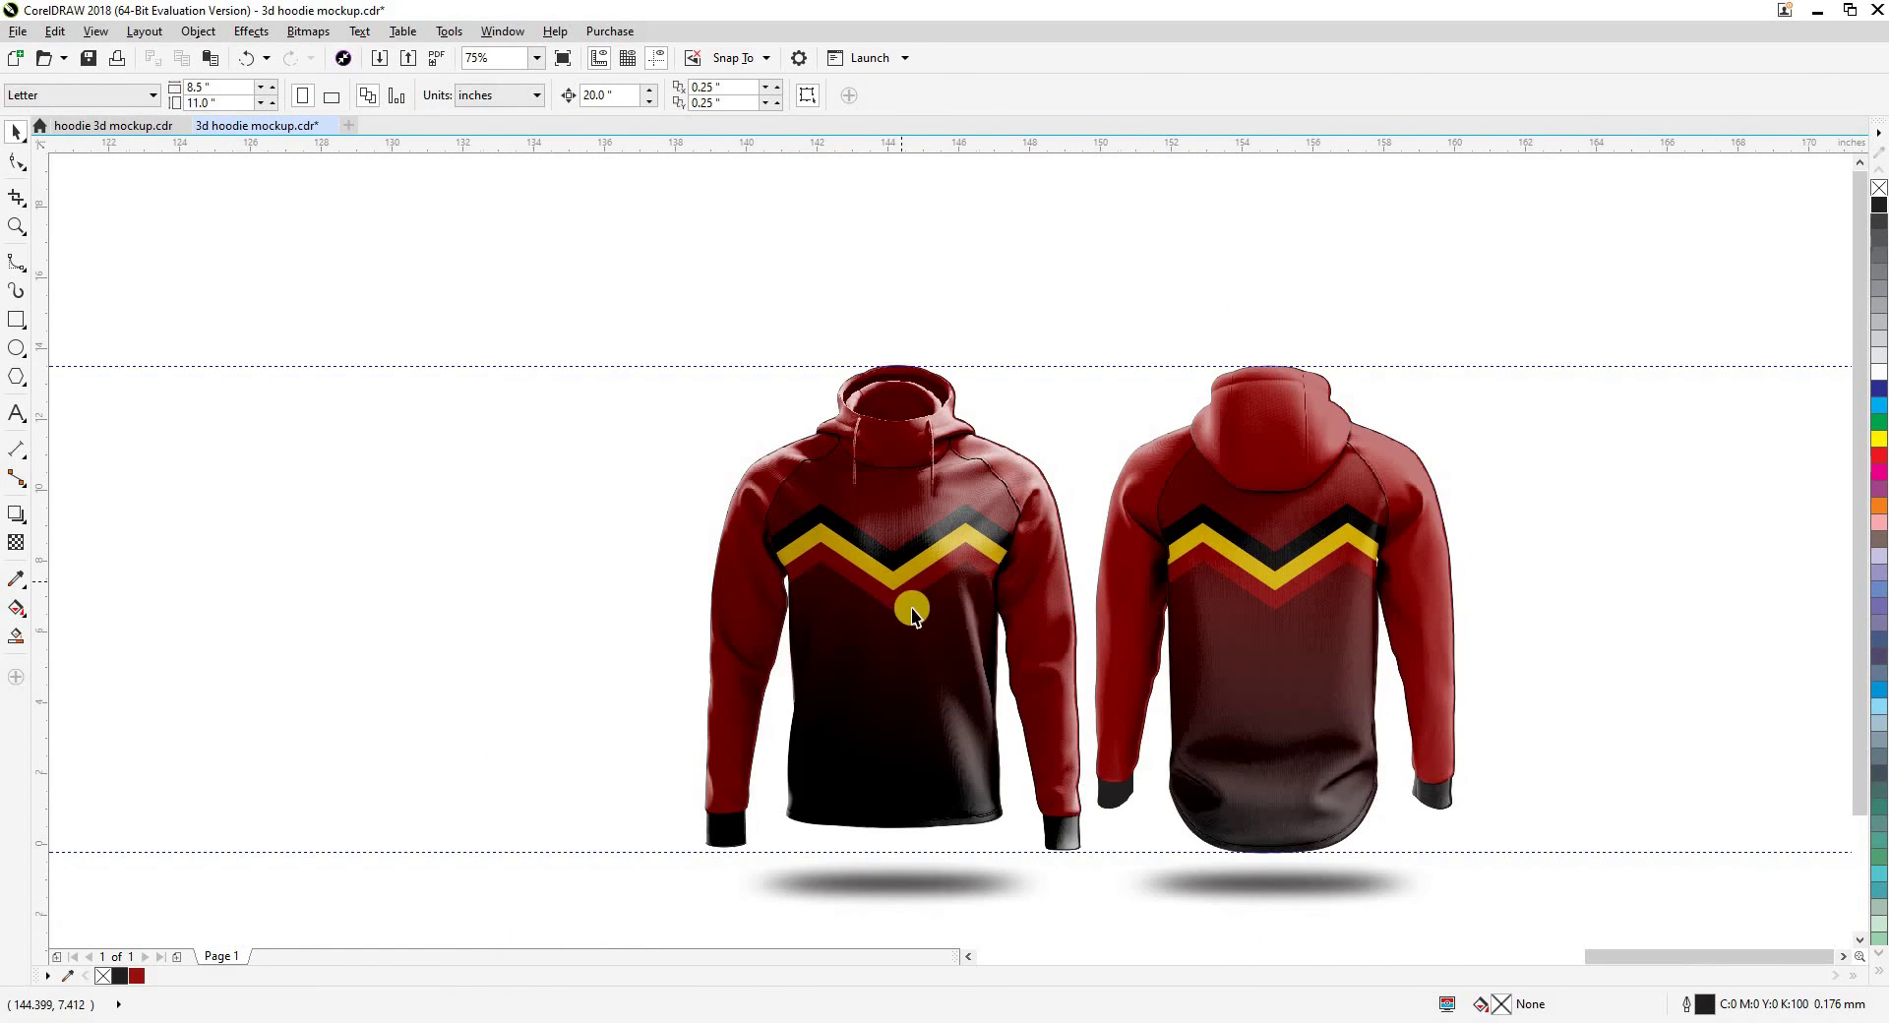
pyautogui.scroll(-1, 886, 588)
pyautogui.press('z')
pyautogui.moveTo(629, 311); pyautogui.dragTo(1463, 853)
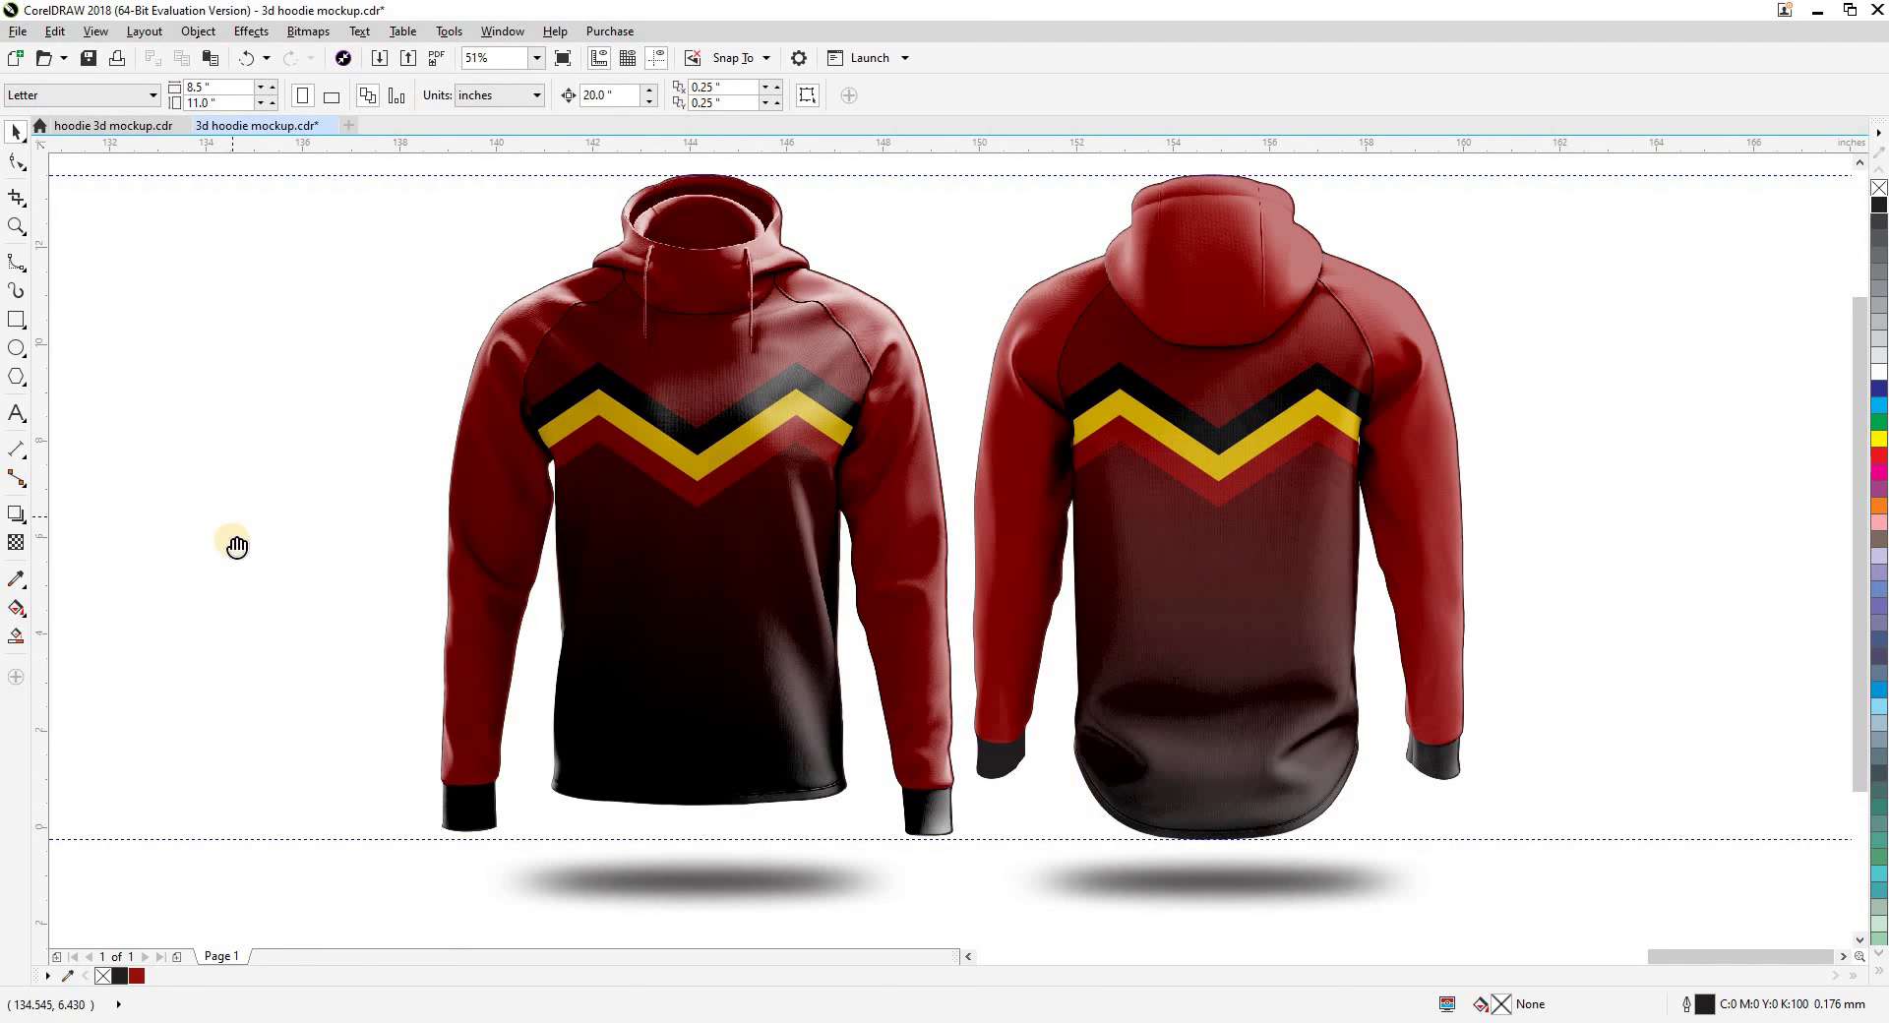
pyautogui.moveTo(236, 546); pyautogui.dragTo(235, 568)
# Draw a background rectangle about 28.2 by 17.3 inches around both hoodies, with an elliptical fountain fill from 30% black edges to a white center
pyautogui.scroll(-2, 475, 519)
pyautogui.moveTo(378, 345)
pyautogui.mouseDown()
pyautogui.moveTo(957, 649)
pyautogui.moveTo(1048, 762)
pyautogui.moveTo(992, 701)
pyautogui.mouseUp()
pyautogui.press('space')
pyautogui.click(1880, 330)
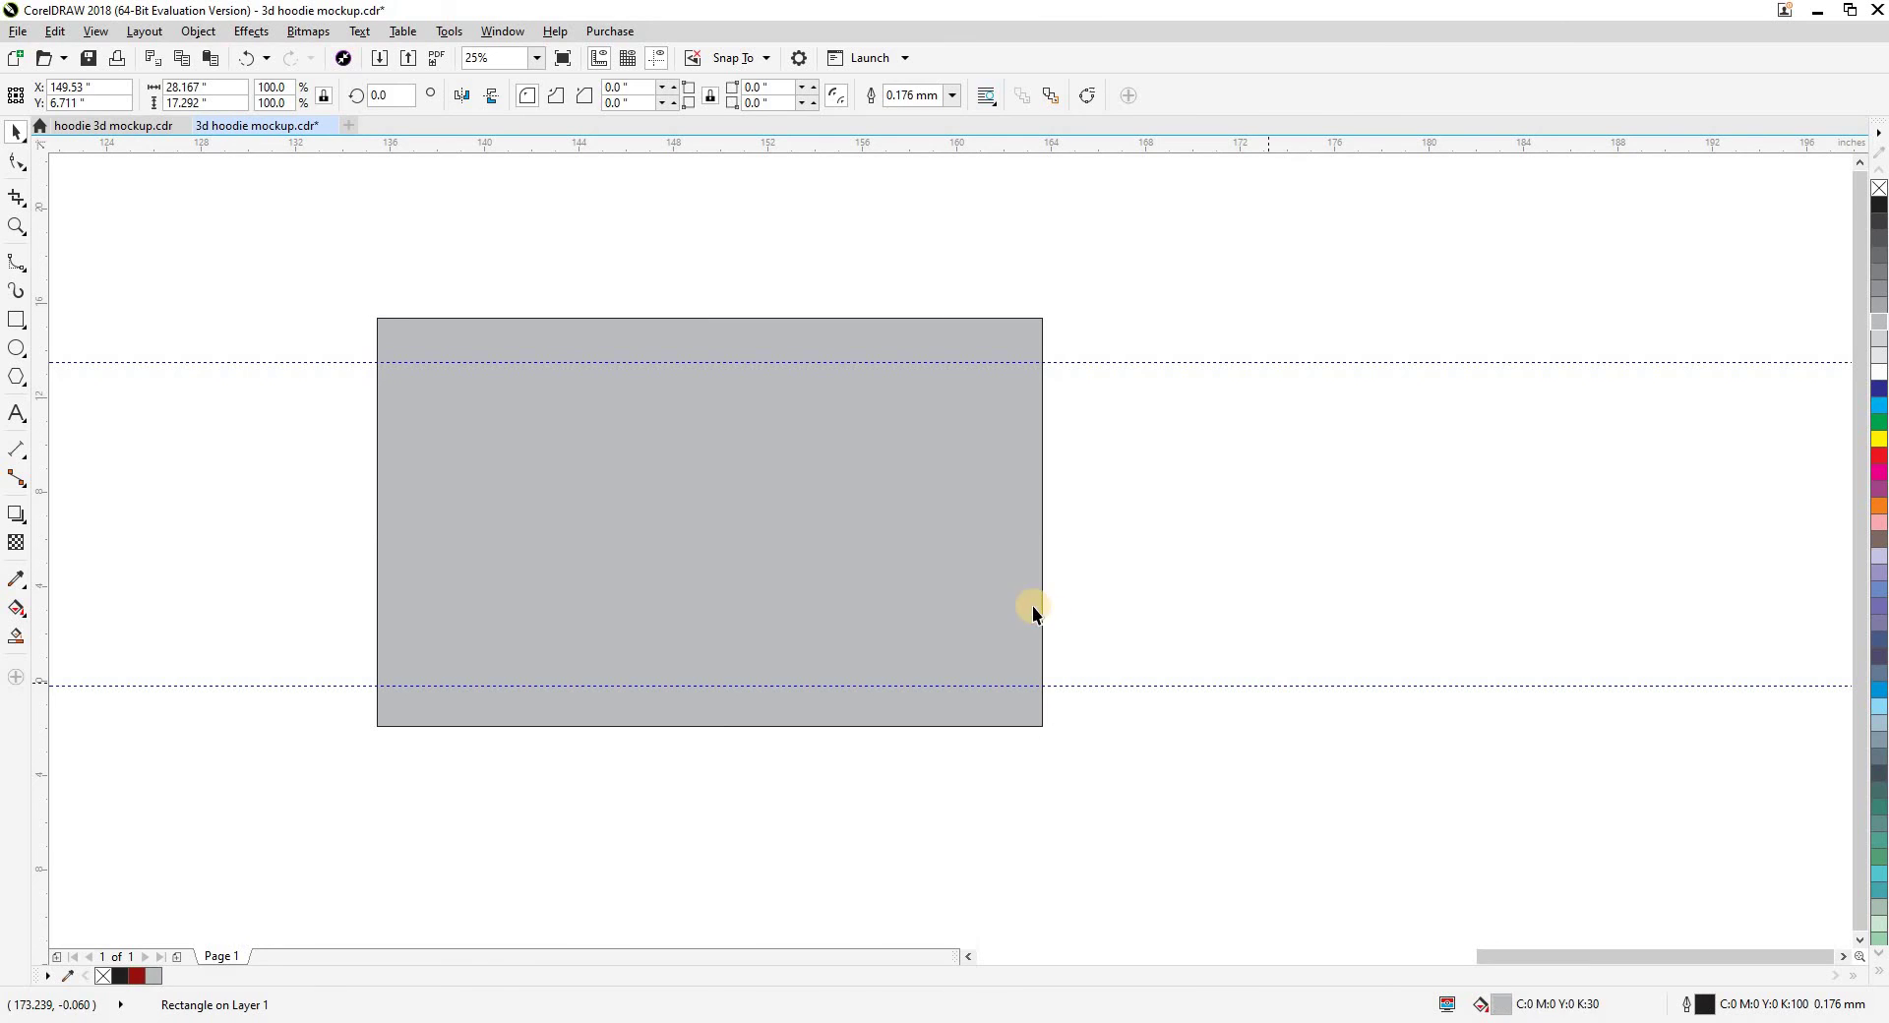
pyautogui.press('F11')
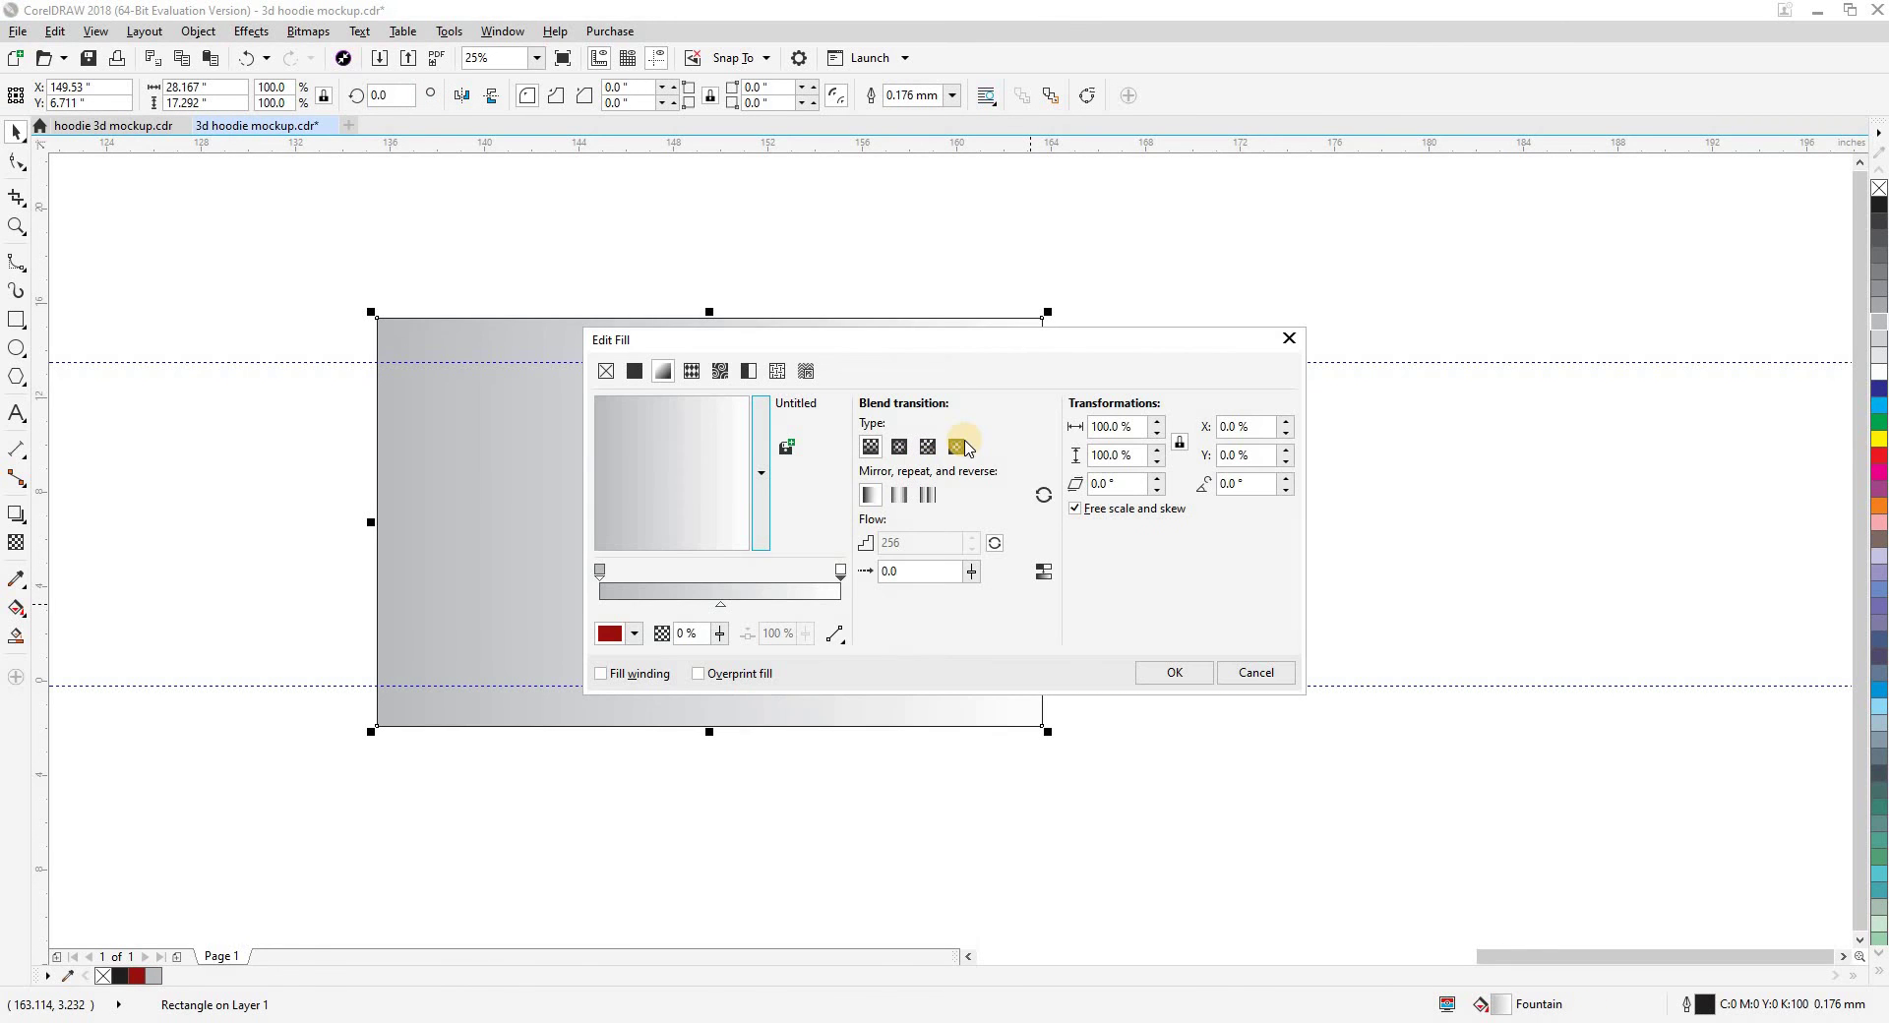
pyautogui.click(900, 448)
pyautogui.click(1174, 672)
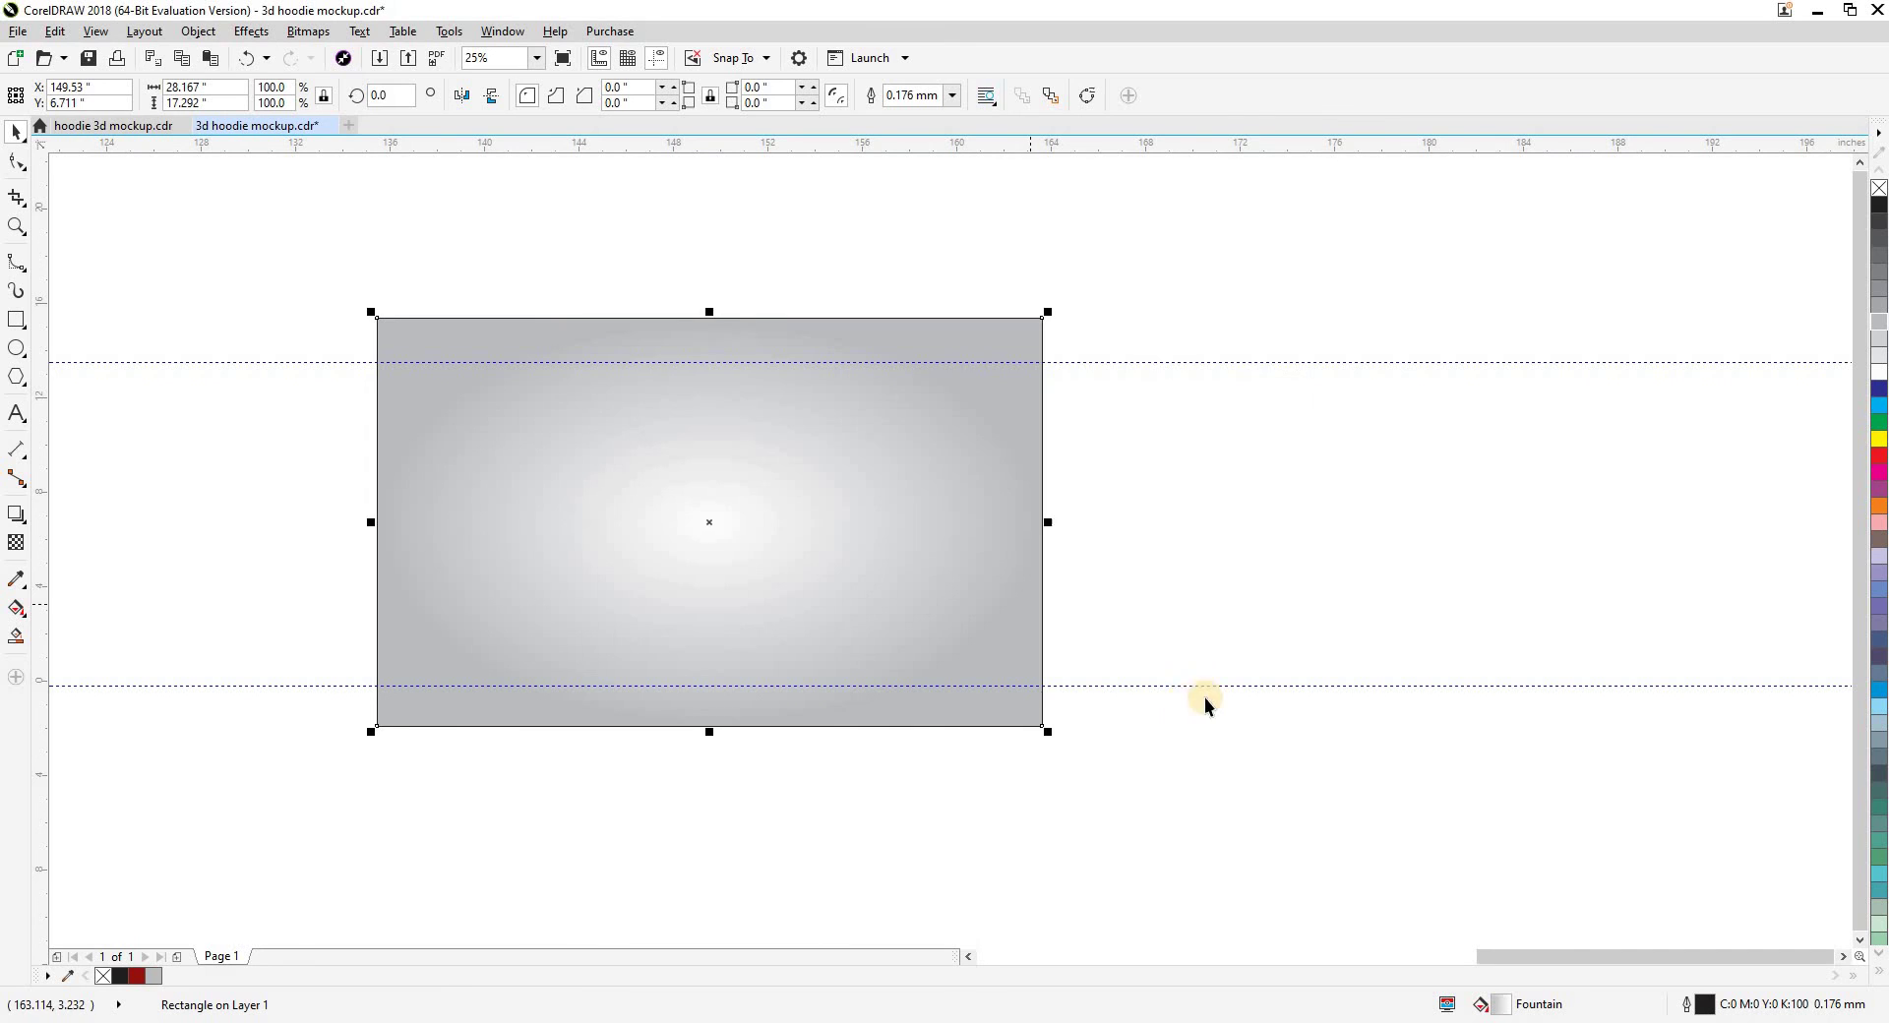
# Send the background rectangle behind both hoodies and their shadows, and shift it slightly down to frame them
pyautogui.click(1109, 793)
pyautogui.click(1035, 725)
pyautogui.hotkey('shift', 'pagedown')
pyautogui.click(1114, 812)
pyautogui.press('z')
pyautogui.moveTo(391, 280); pyautogui.dragTo(1035, 781)
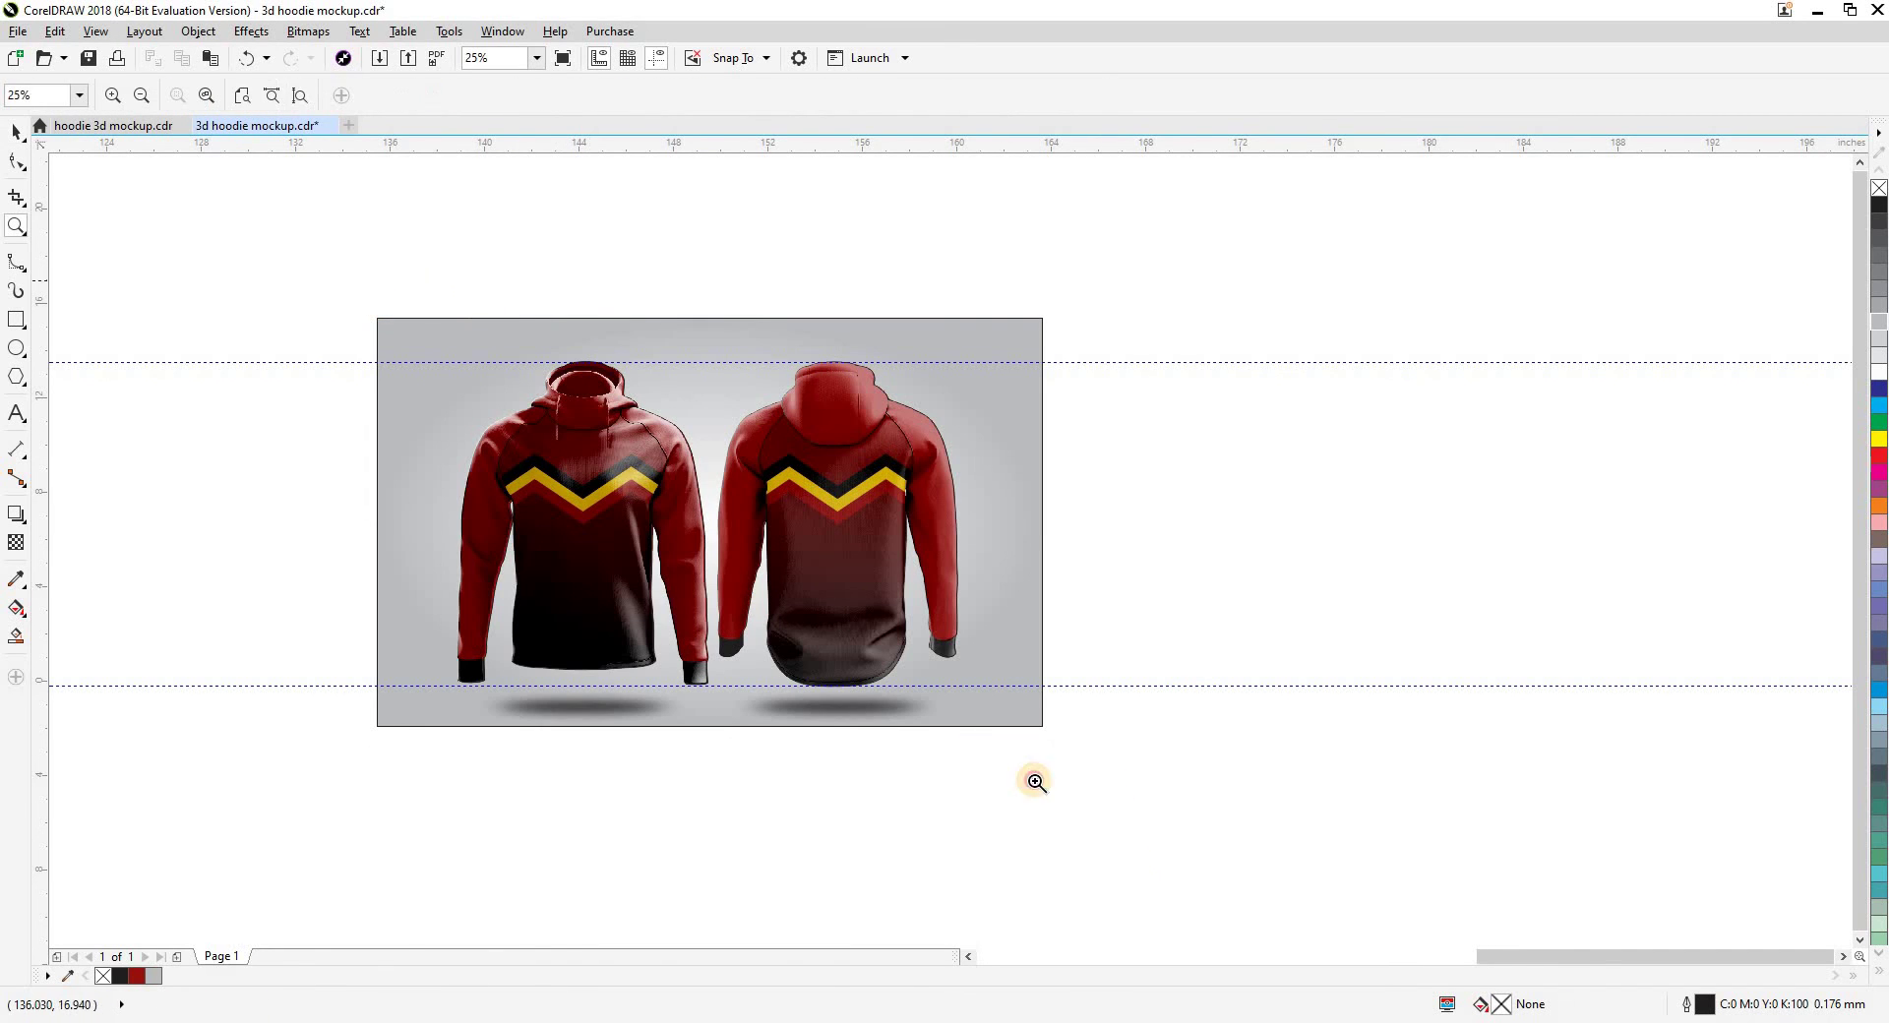
pyautogui.press('space')
pyautogui.click(1256, 769)
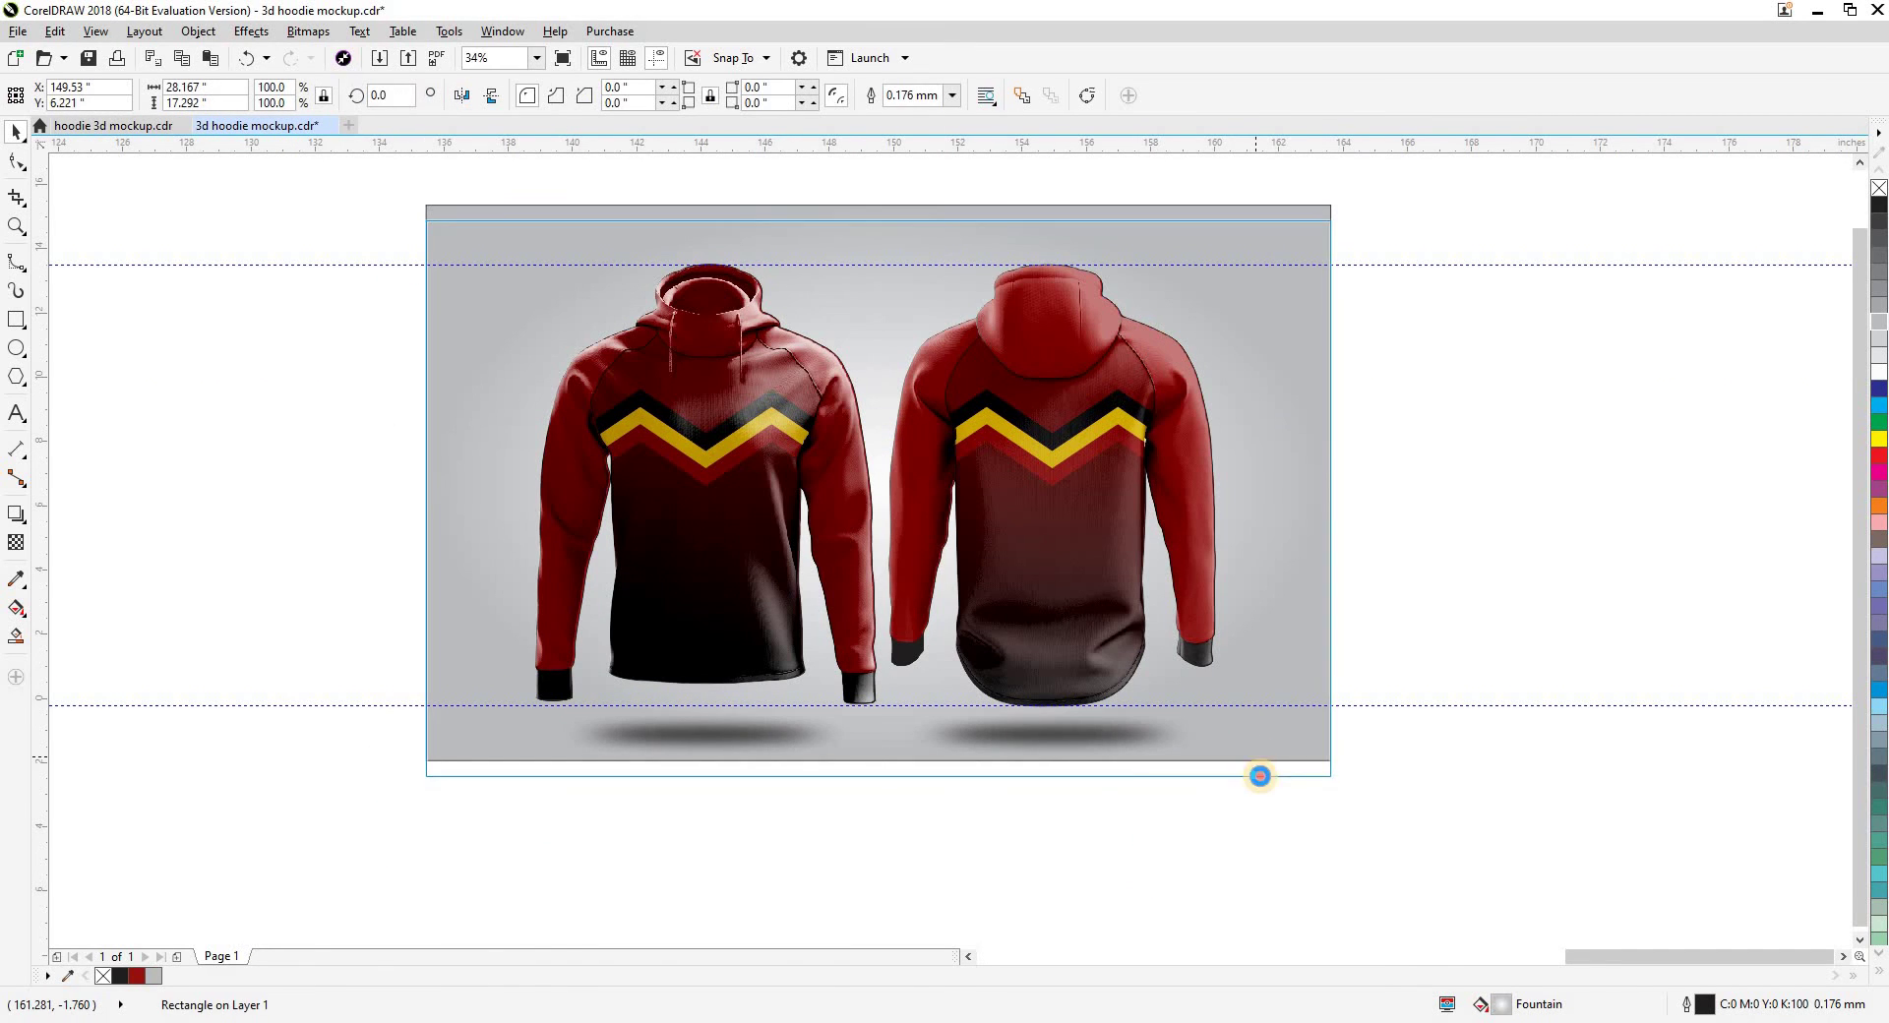
# Delete the two horizontal guidelines at the hoodies' top and bottom
pyautogui.click(1340, 876)
pyautogui.press('Delete')
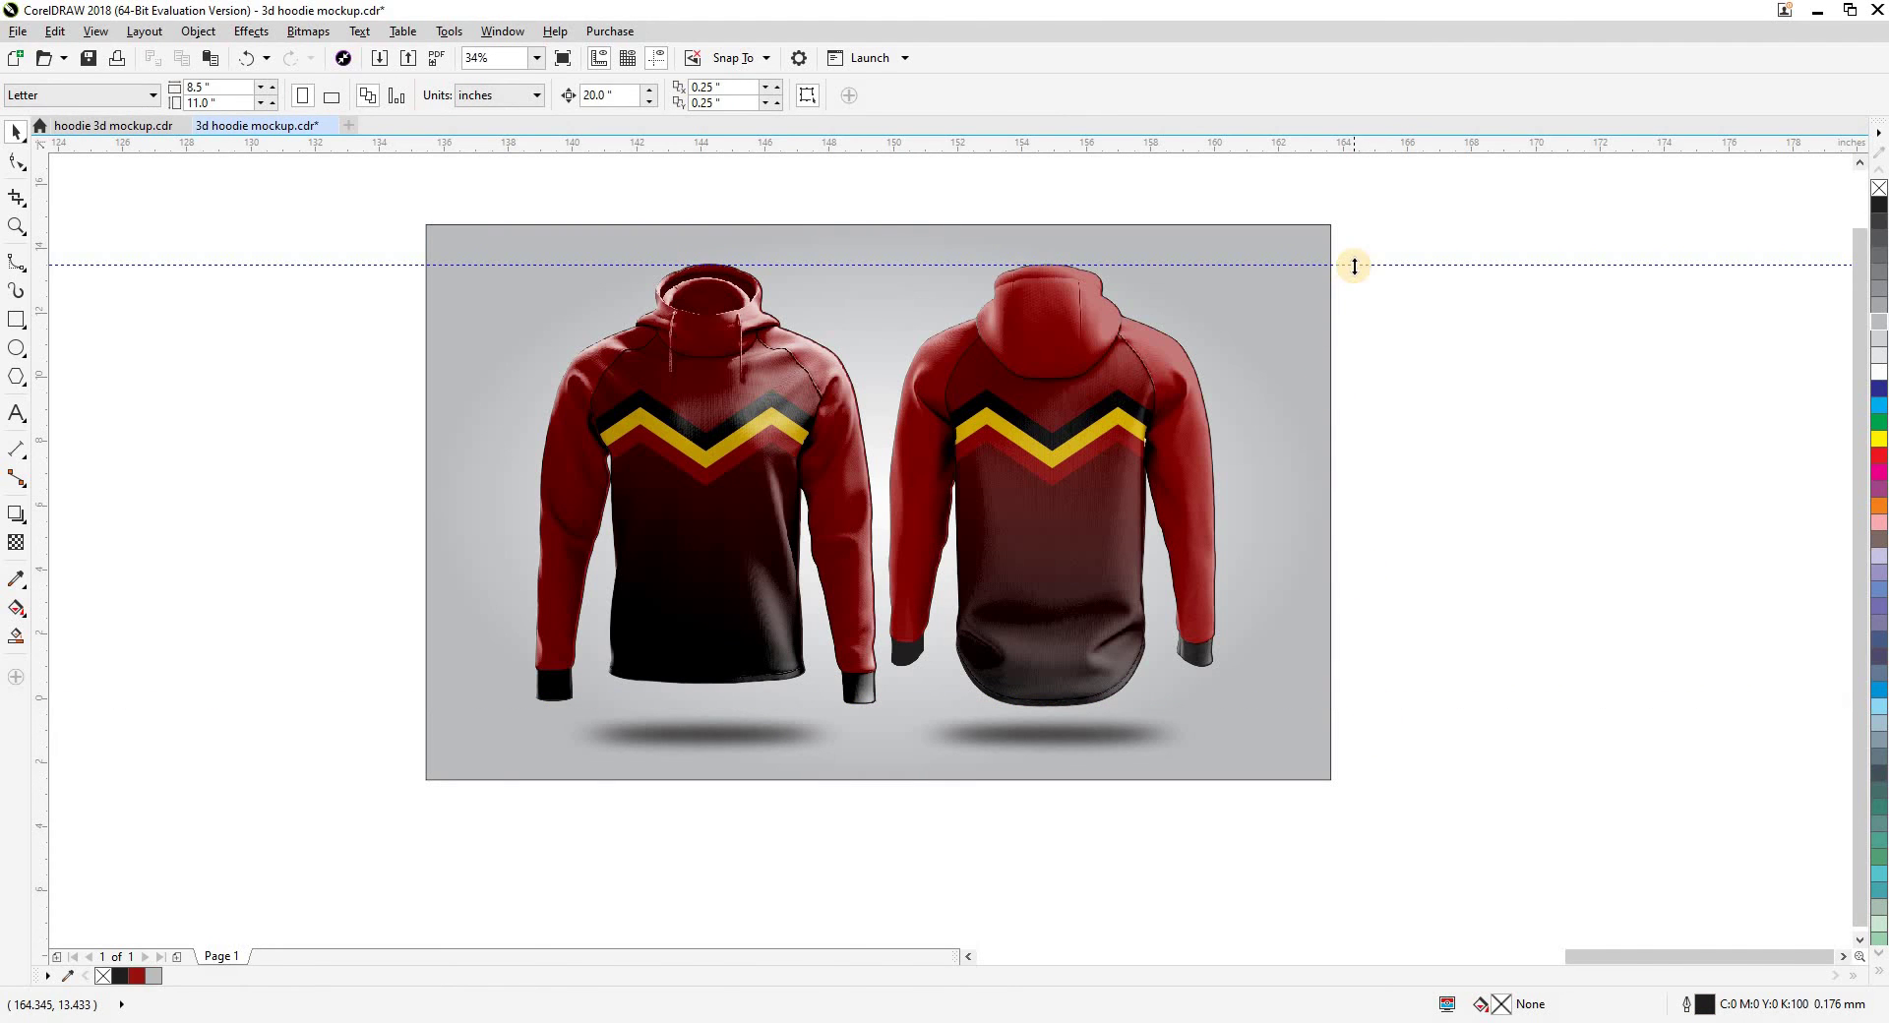
pyautogui.click(1354, 266)
pyautogui.press('Delete')
pyautogui.moveTo(1481, 506); pyautogui.dragTo(1519, 521)
pyautogui.moveTo(713, 800); pyautogui.dragTo(752, 817)
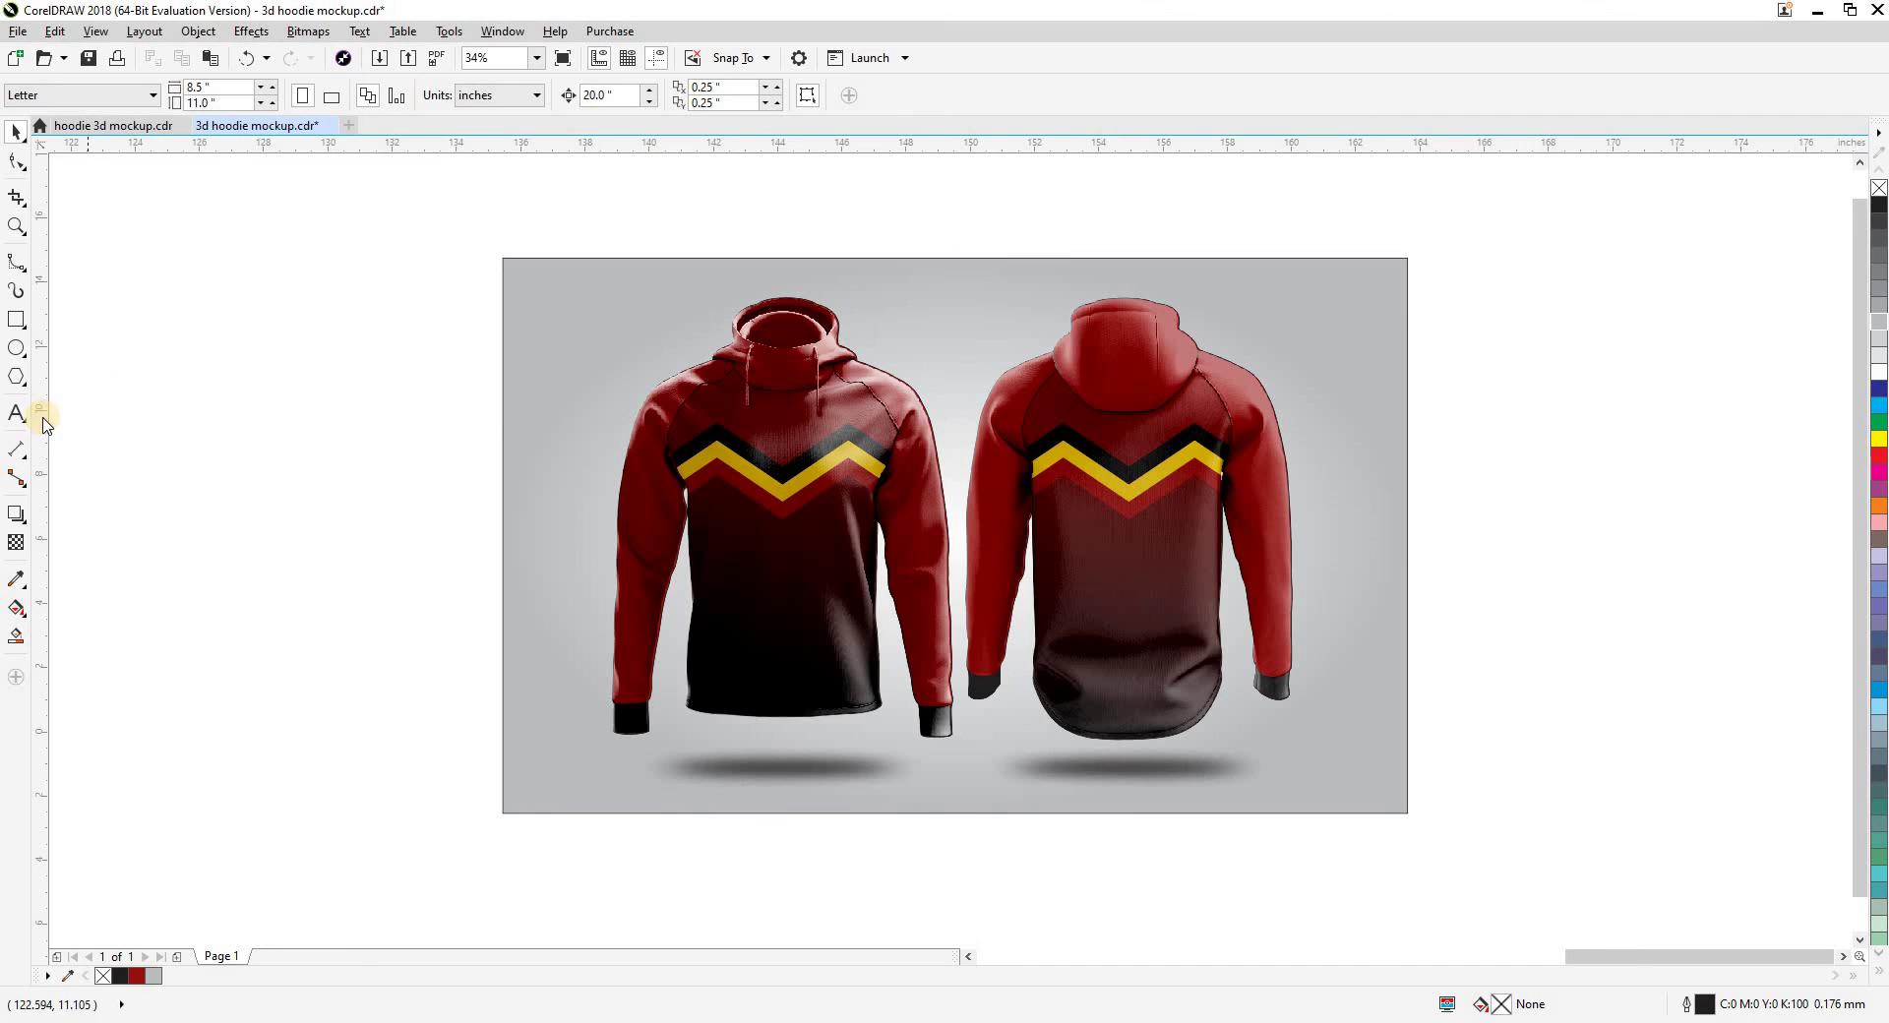
# Add the artistic text "PLAYER" beside the background rectangle at about 181 pt in the Norton font
pyautogui.click(143, 486)
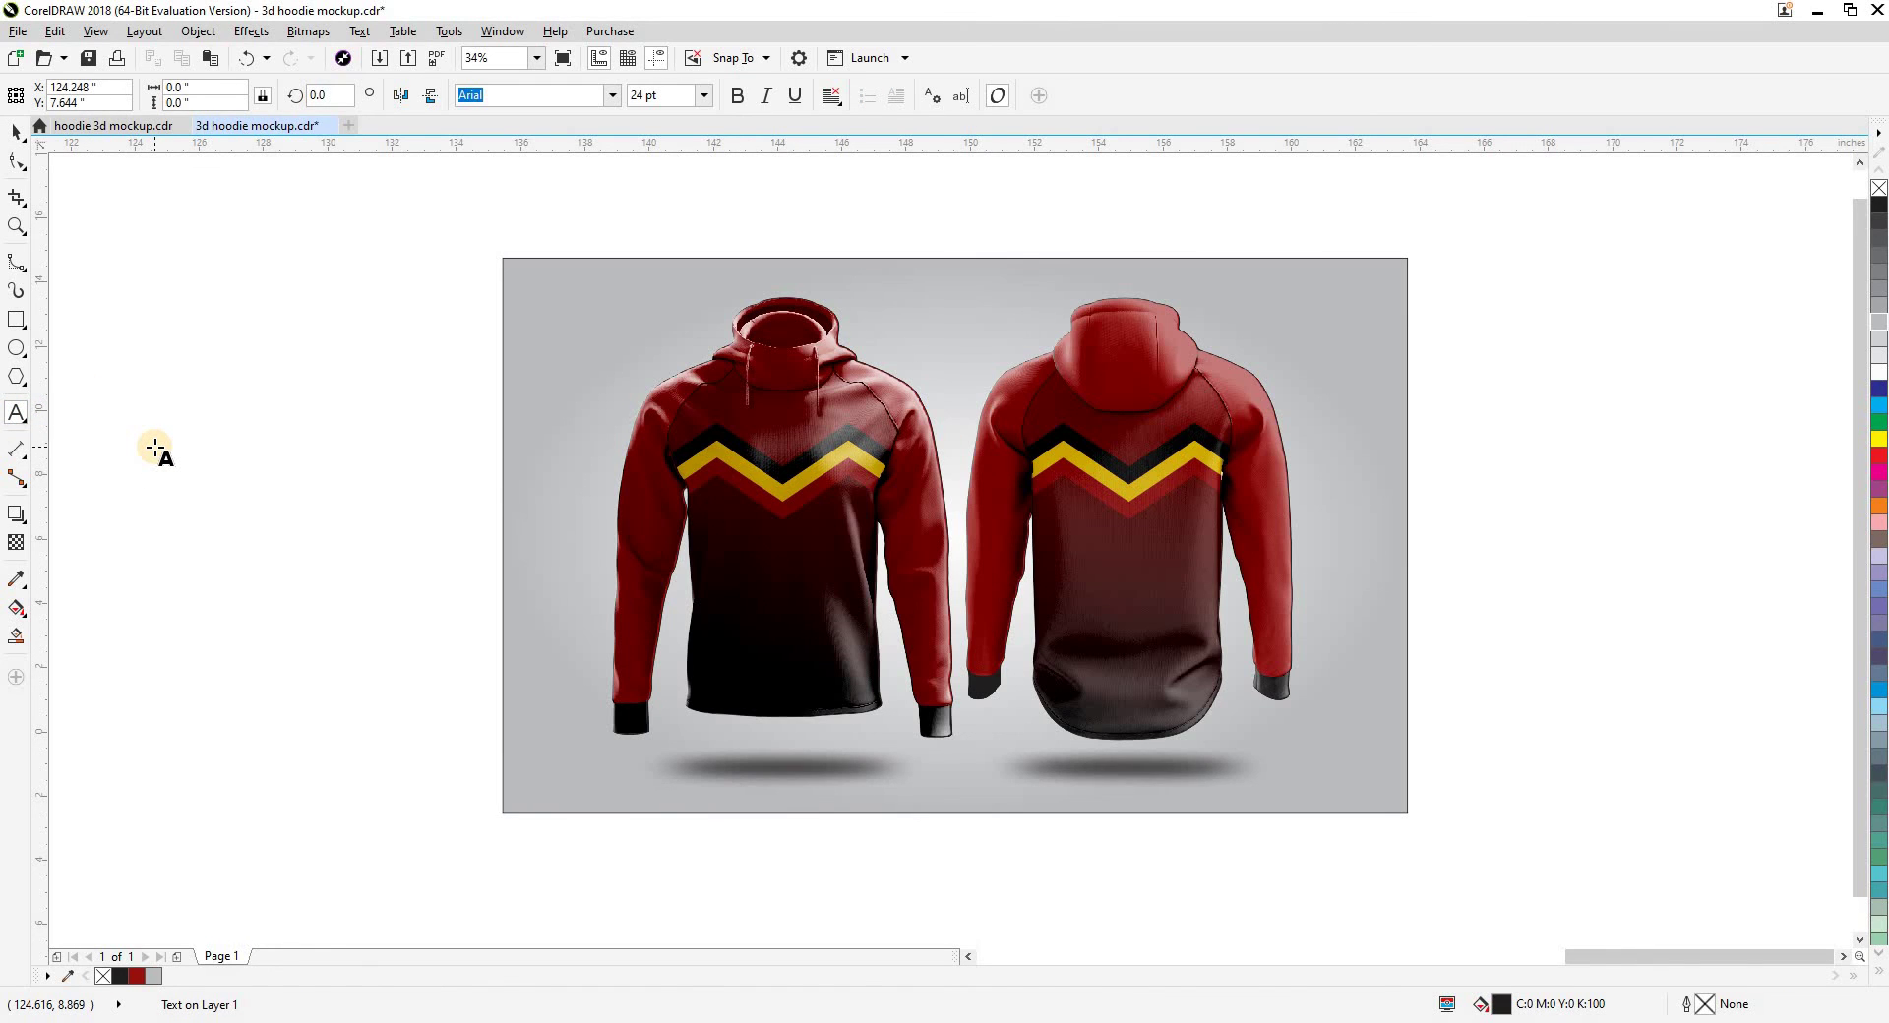
pyautogui.write('PALER')
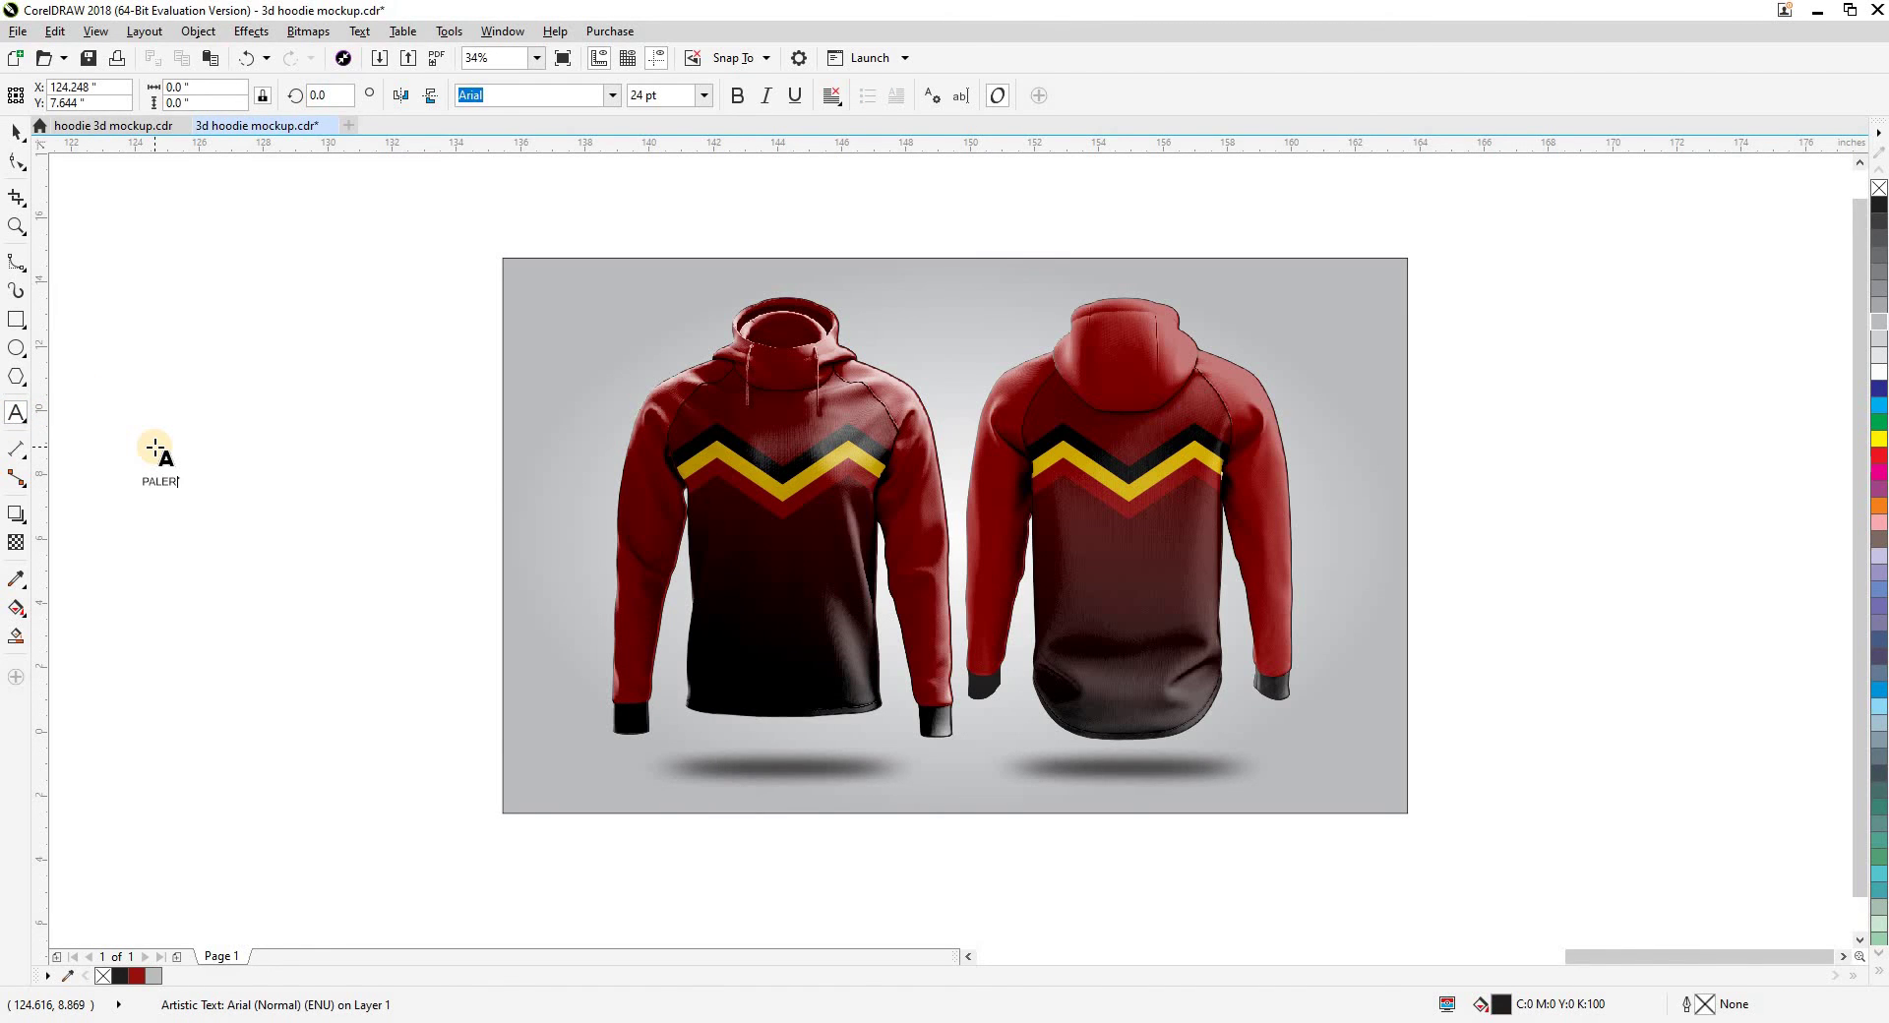
pyautogui.moveTo(188, 498); pyautogui.dragTo(396, 551)
pyautogui.doubleClick(251, 536)
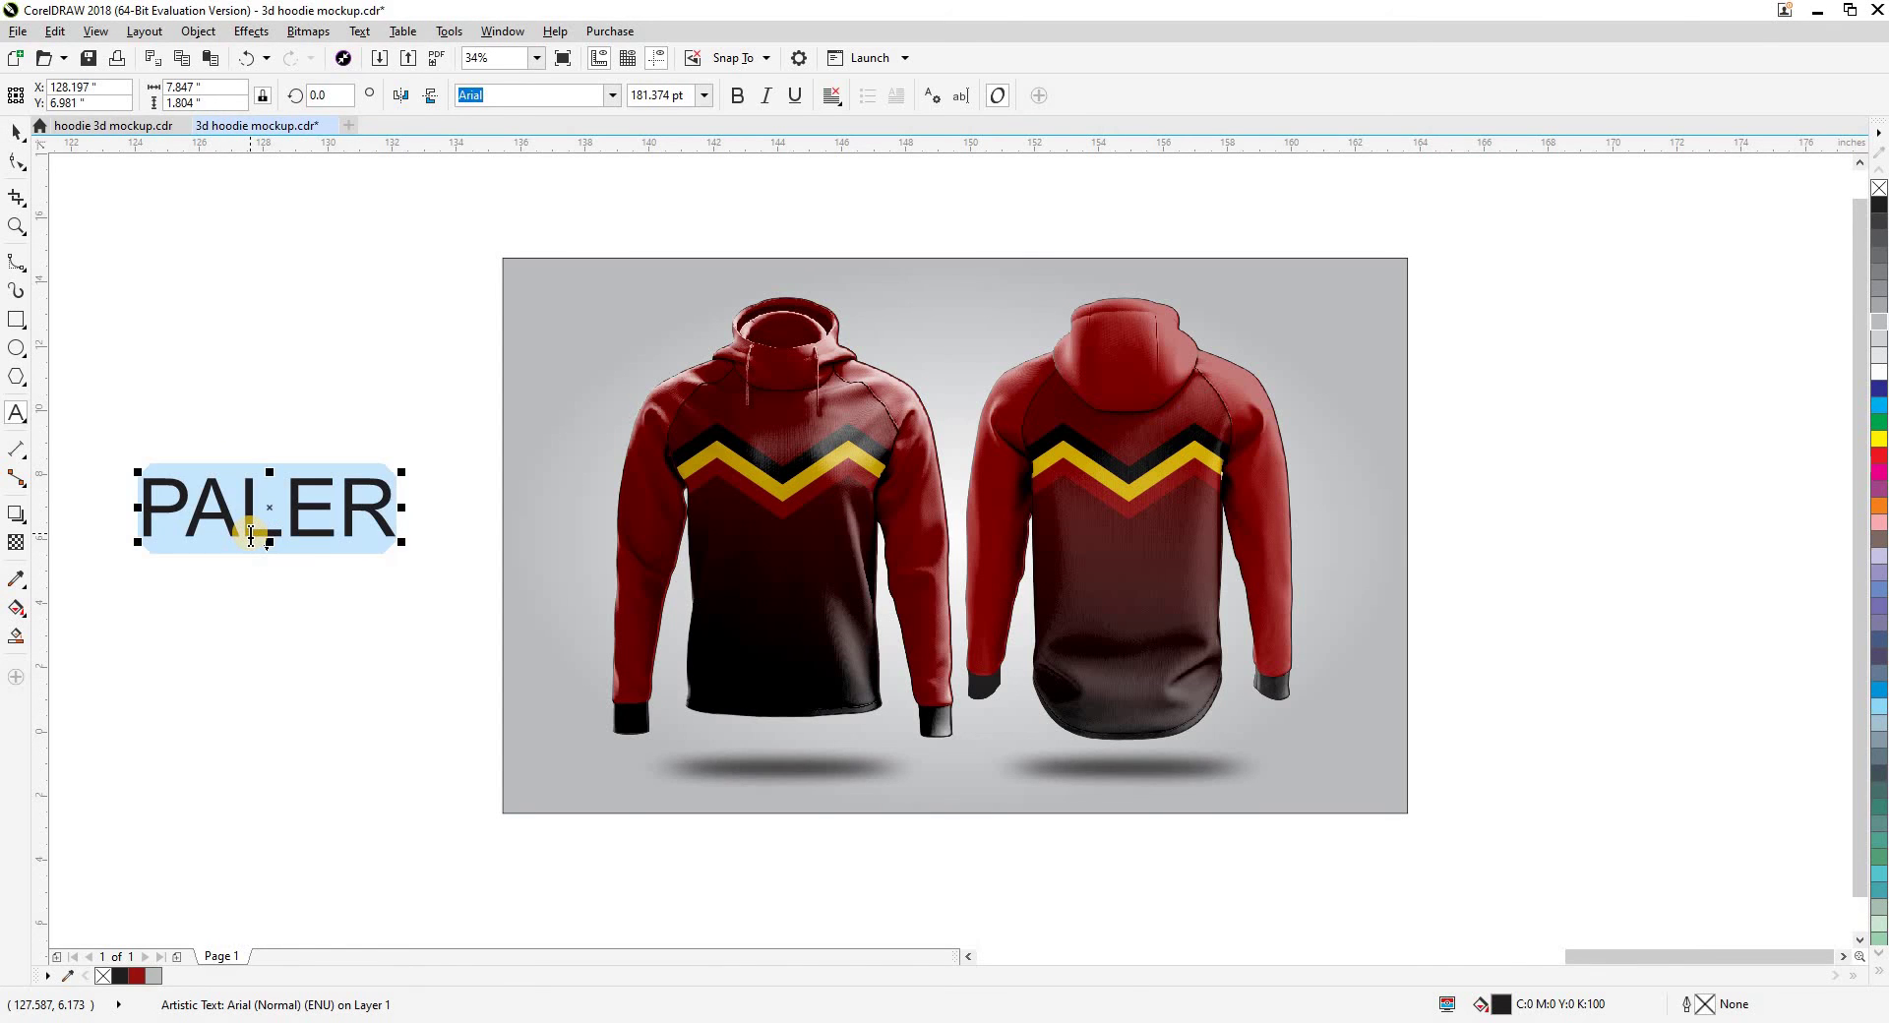
pyautogui.write('PLAYER')
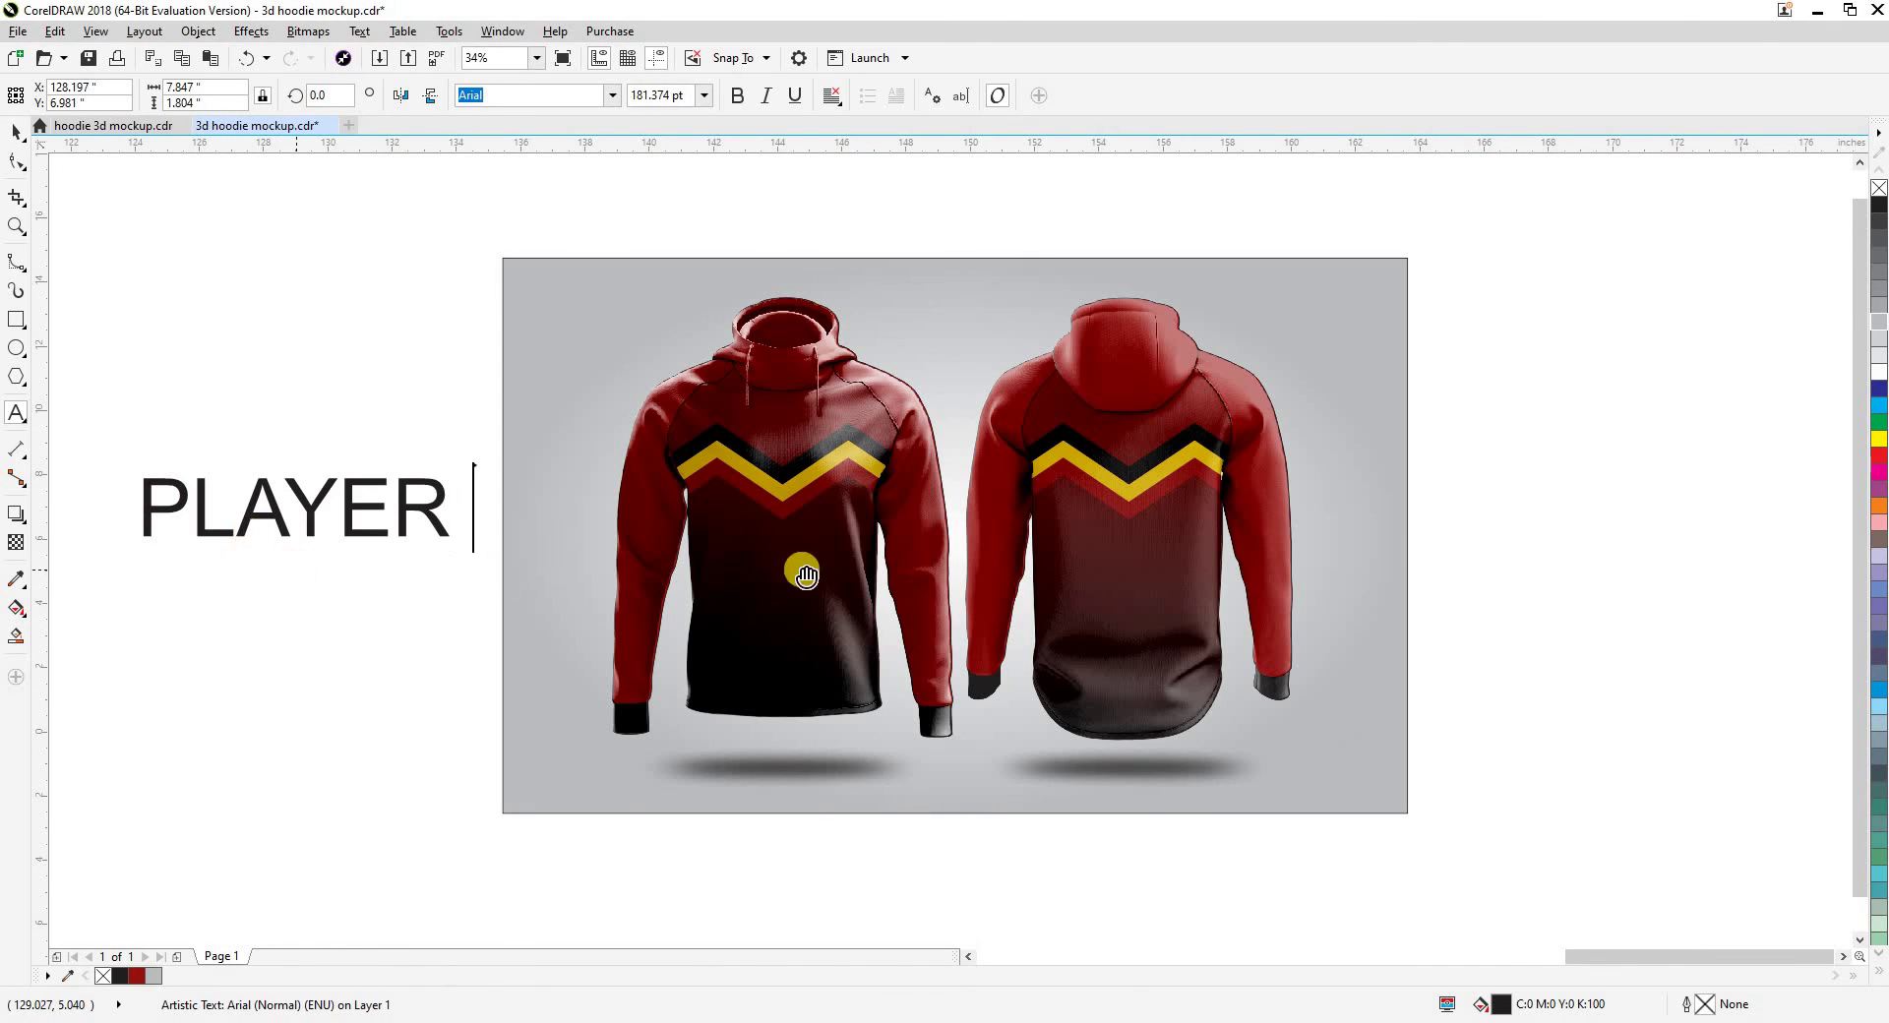
pyautogui.moveTo(802, 571); pyautogui.dragTo(931, 570)
pyautogui.hotkey('ctrl', 'space')
pyautogui.click(617, 96)
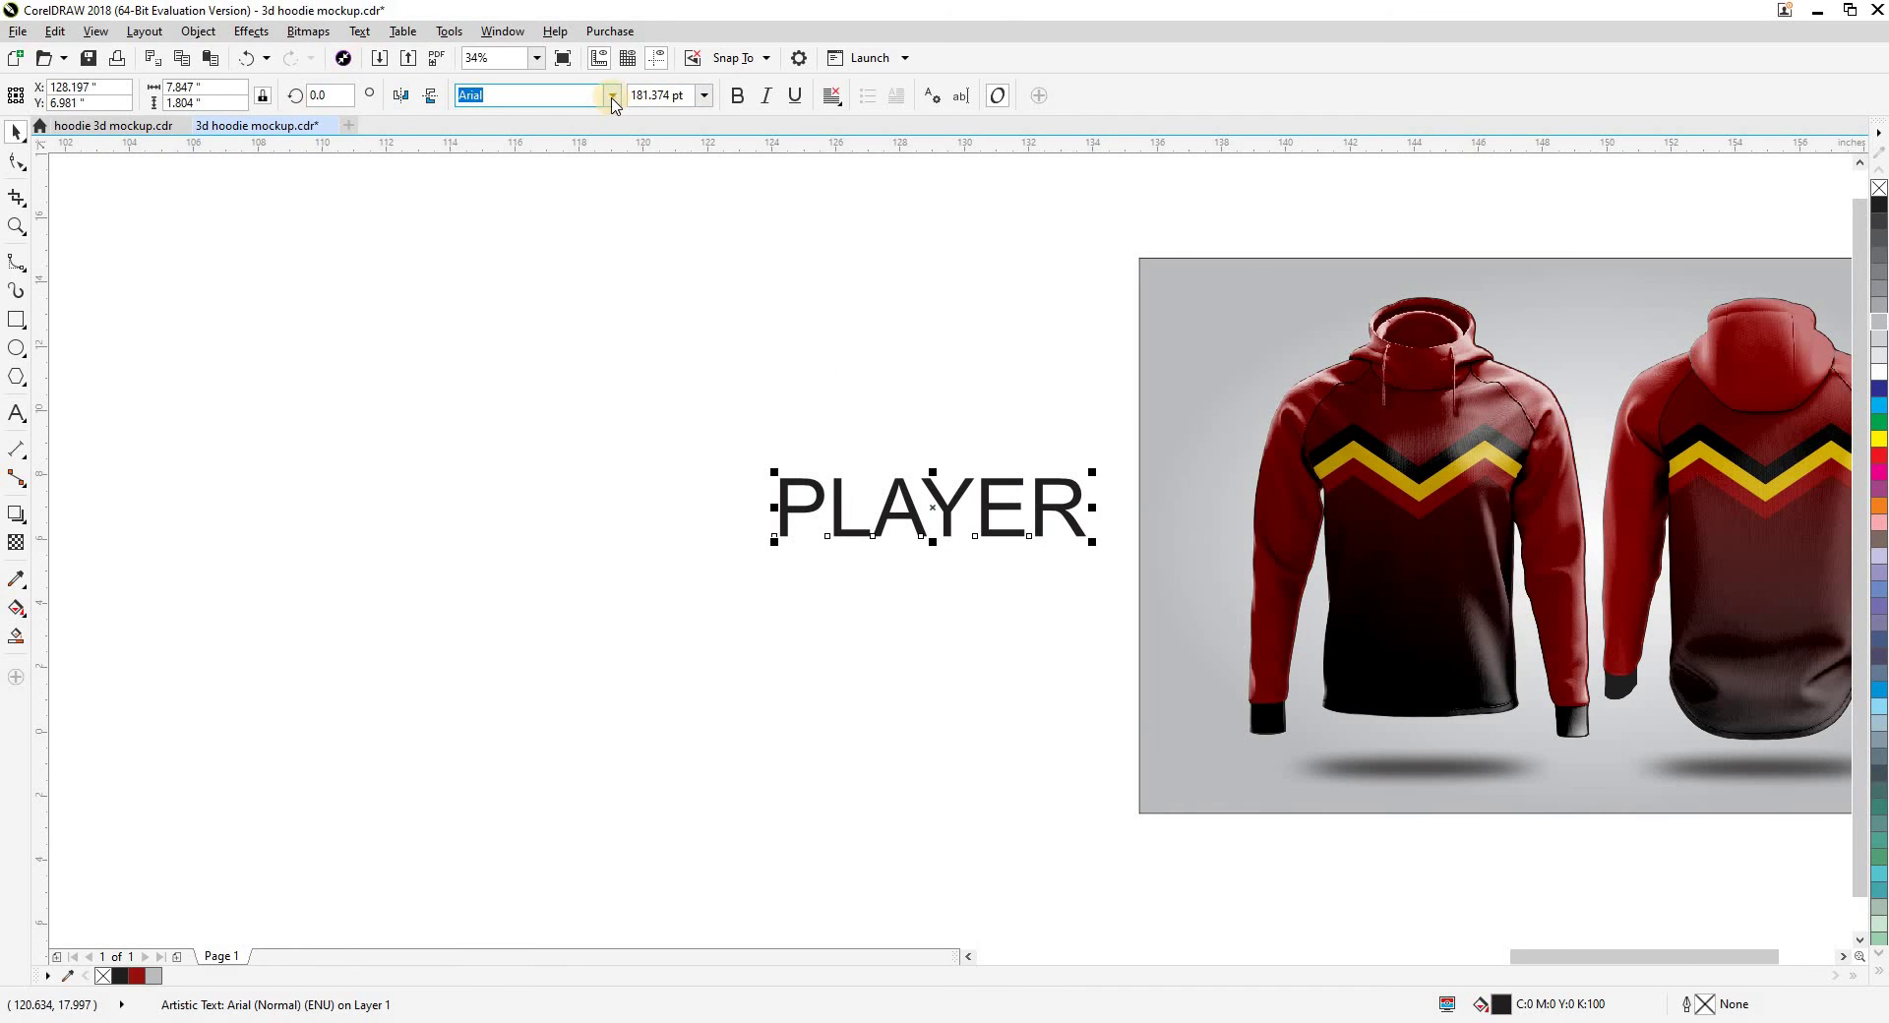
pyautogui.click(612, 96)
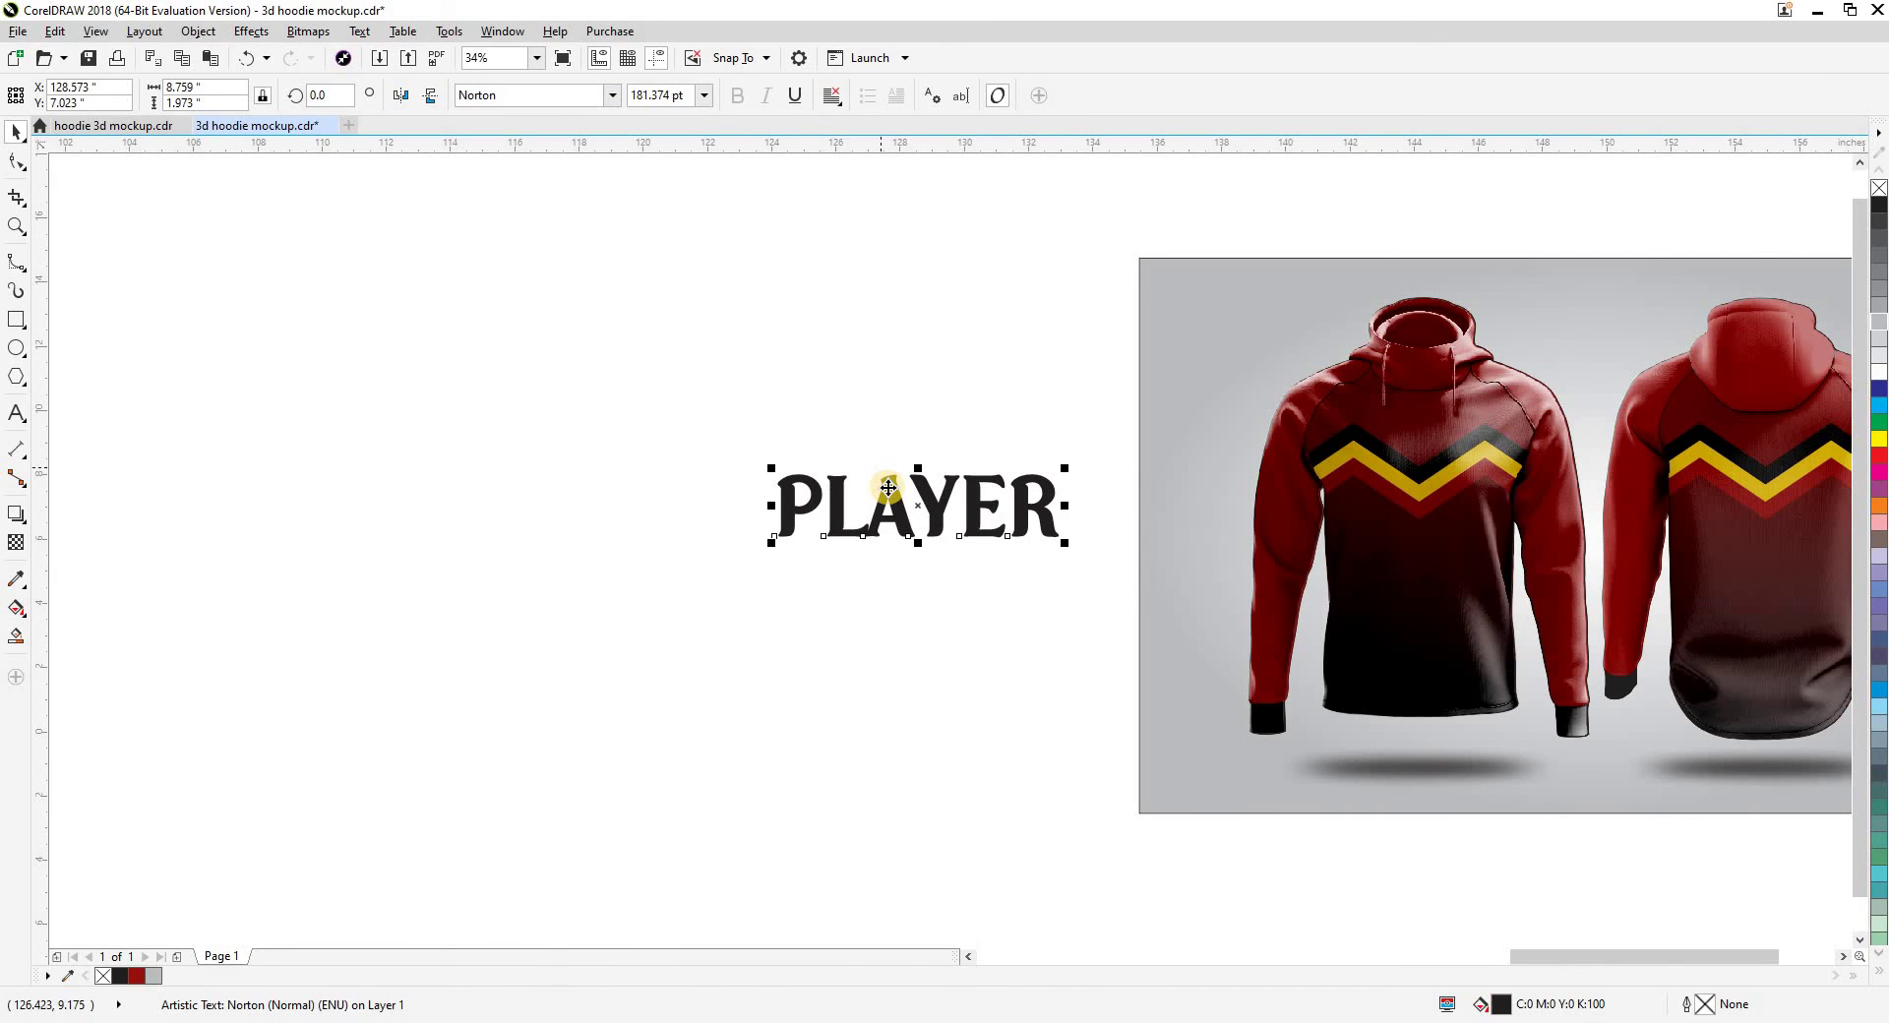
# Duplicate the PLAYER text directly below itself and change the copy to "22"
pyautogui.moveTo(886, 489); pyautogui.dragTo(886, 596)
pyautogui.rightClick(887, 596)
pyautogui.doubleClick(907, 590)
pyautogui.hotkey('ctrl', 'a')
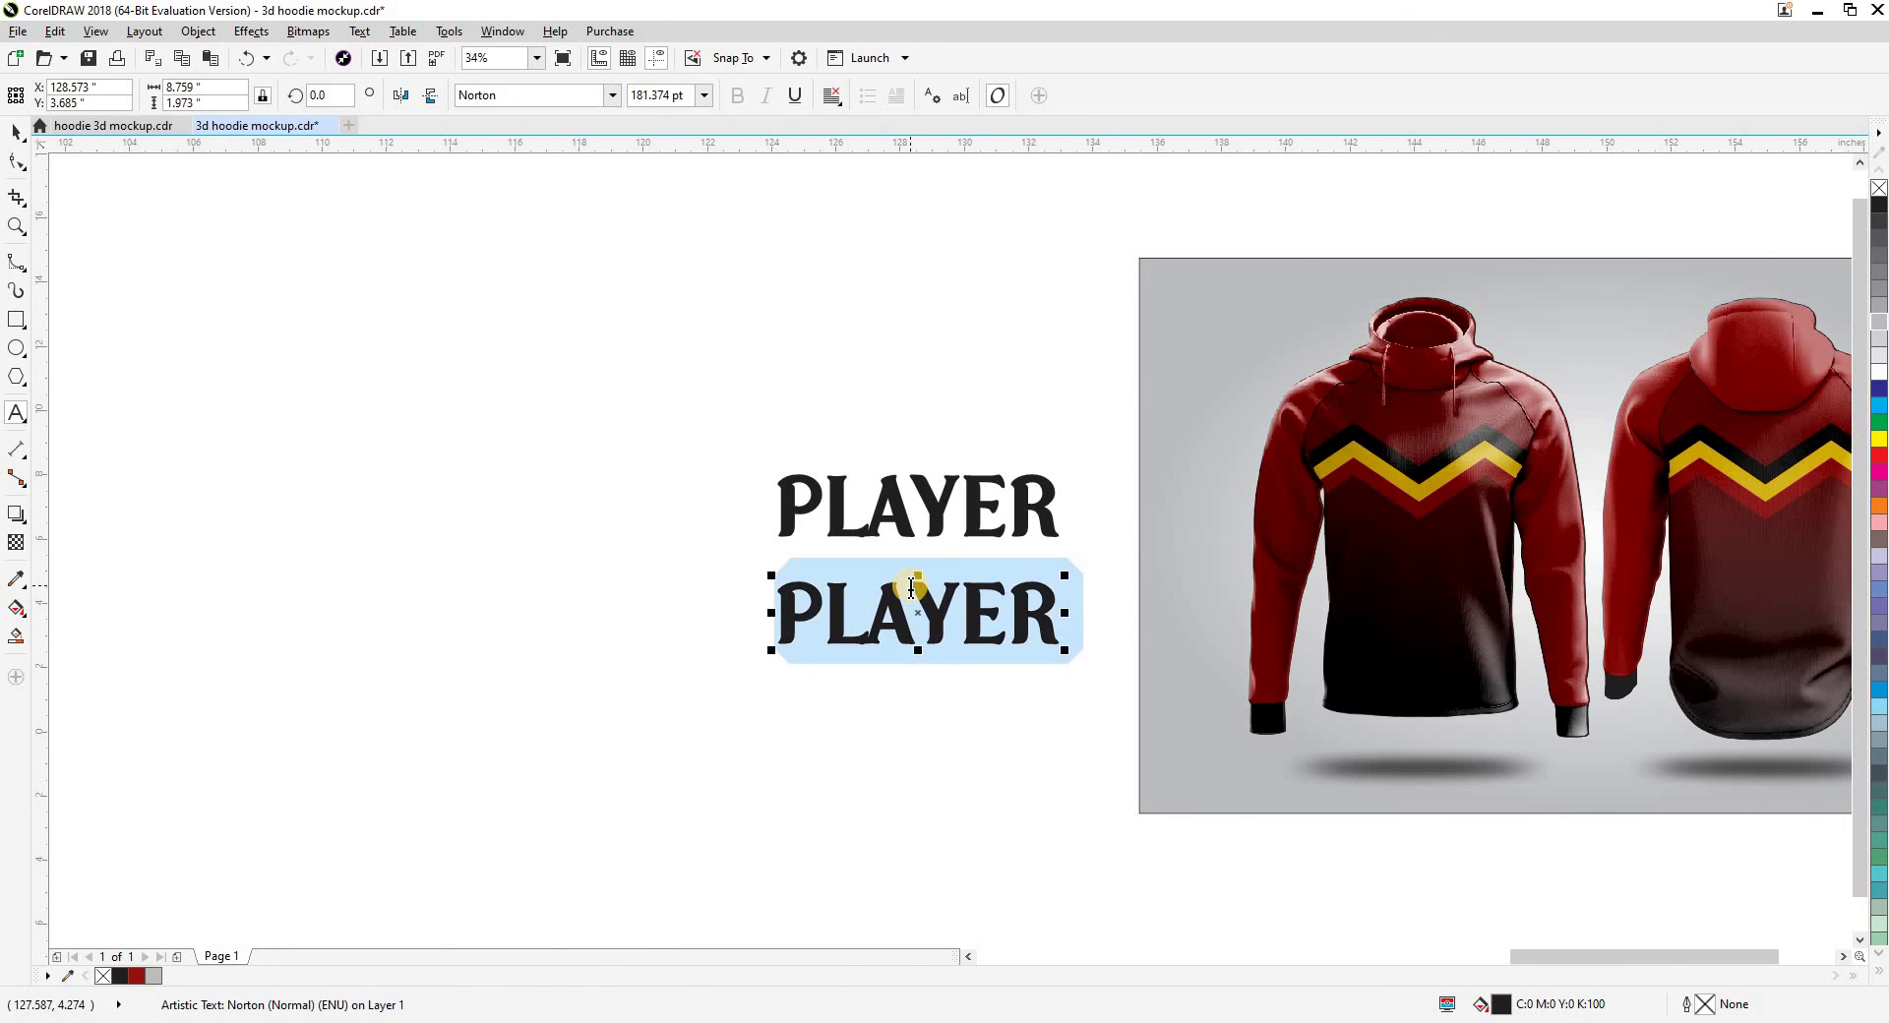
pyautogui.write('22')
pyautogui.hotkey('ctrl', 'space')
# Enlarge the 22 text to about 422 pt and center it beneath PLAYER
pyautogui.click(888, 676)
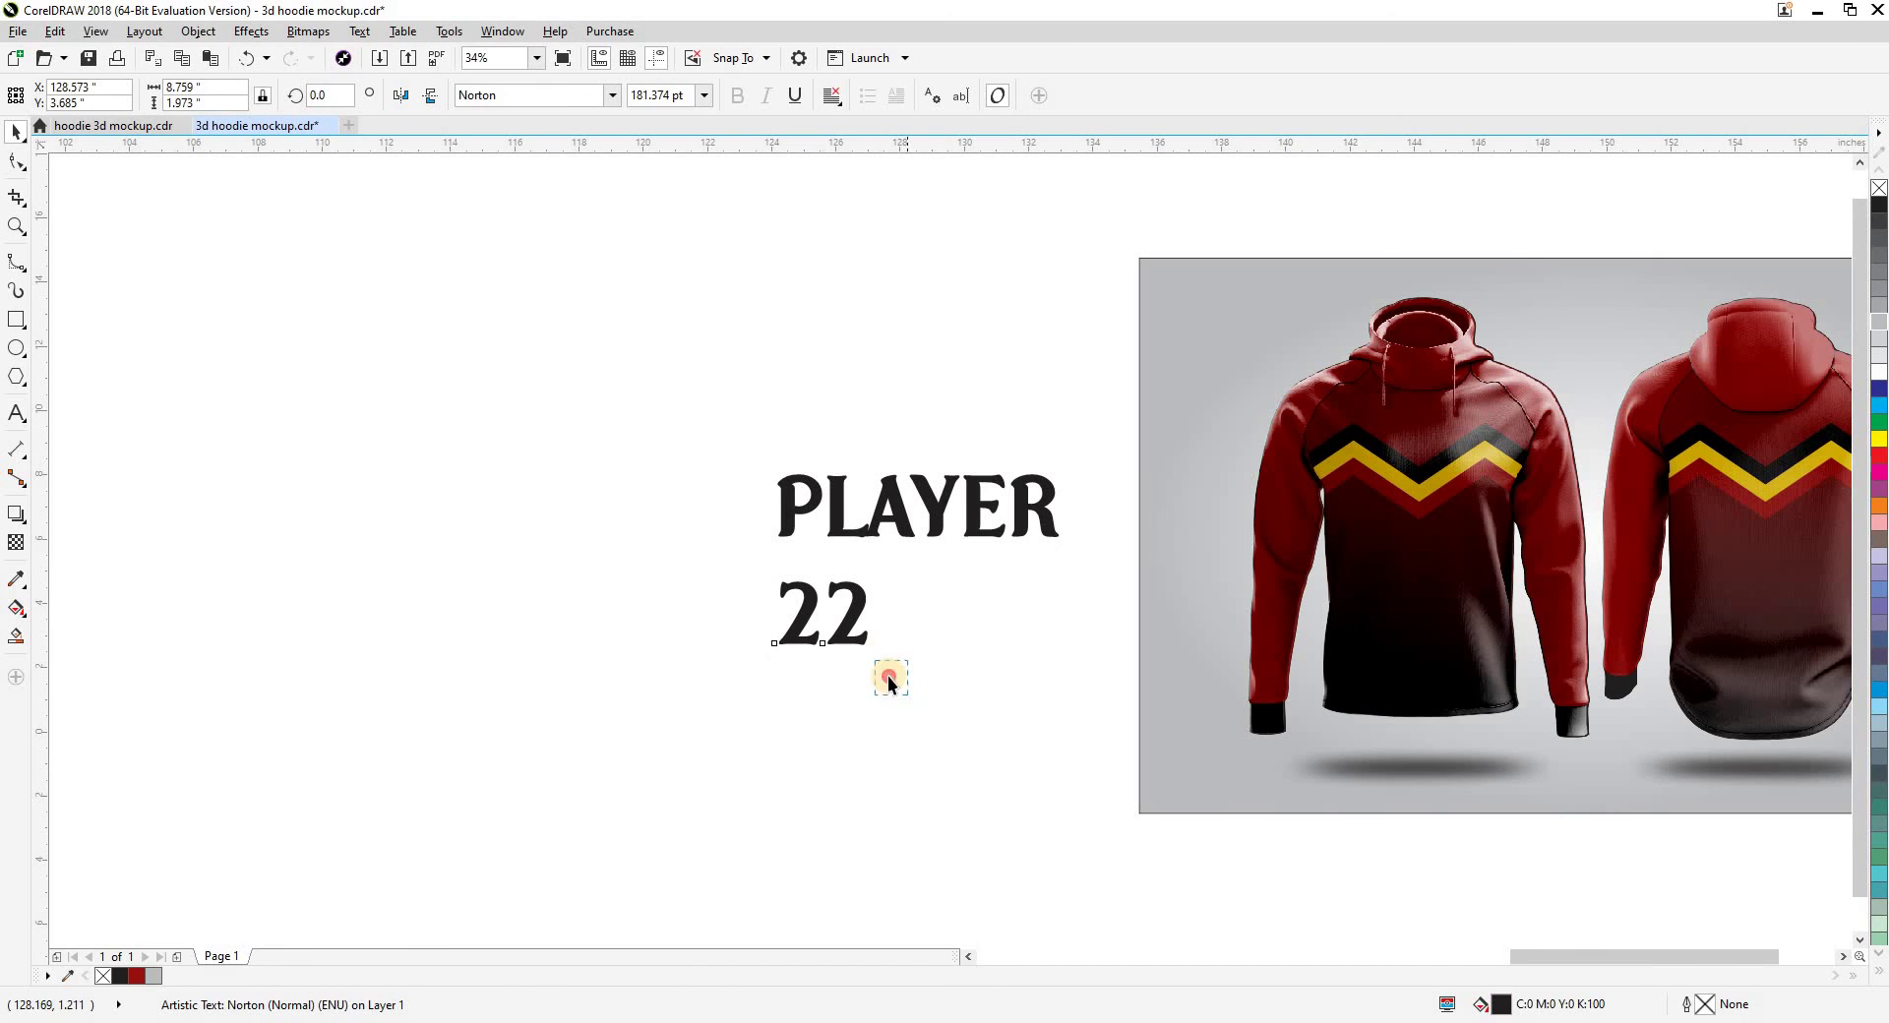
pyautogui.click(859, 644)
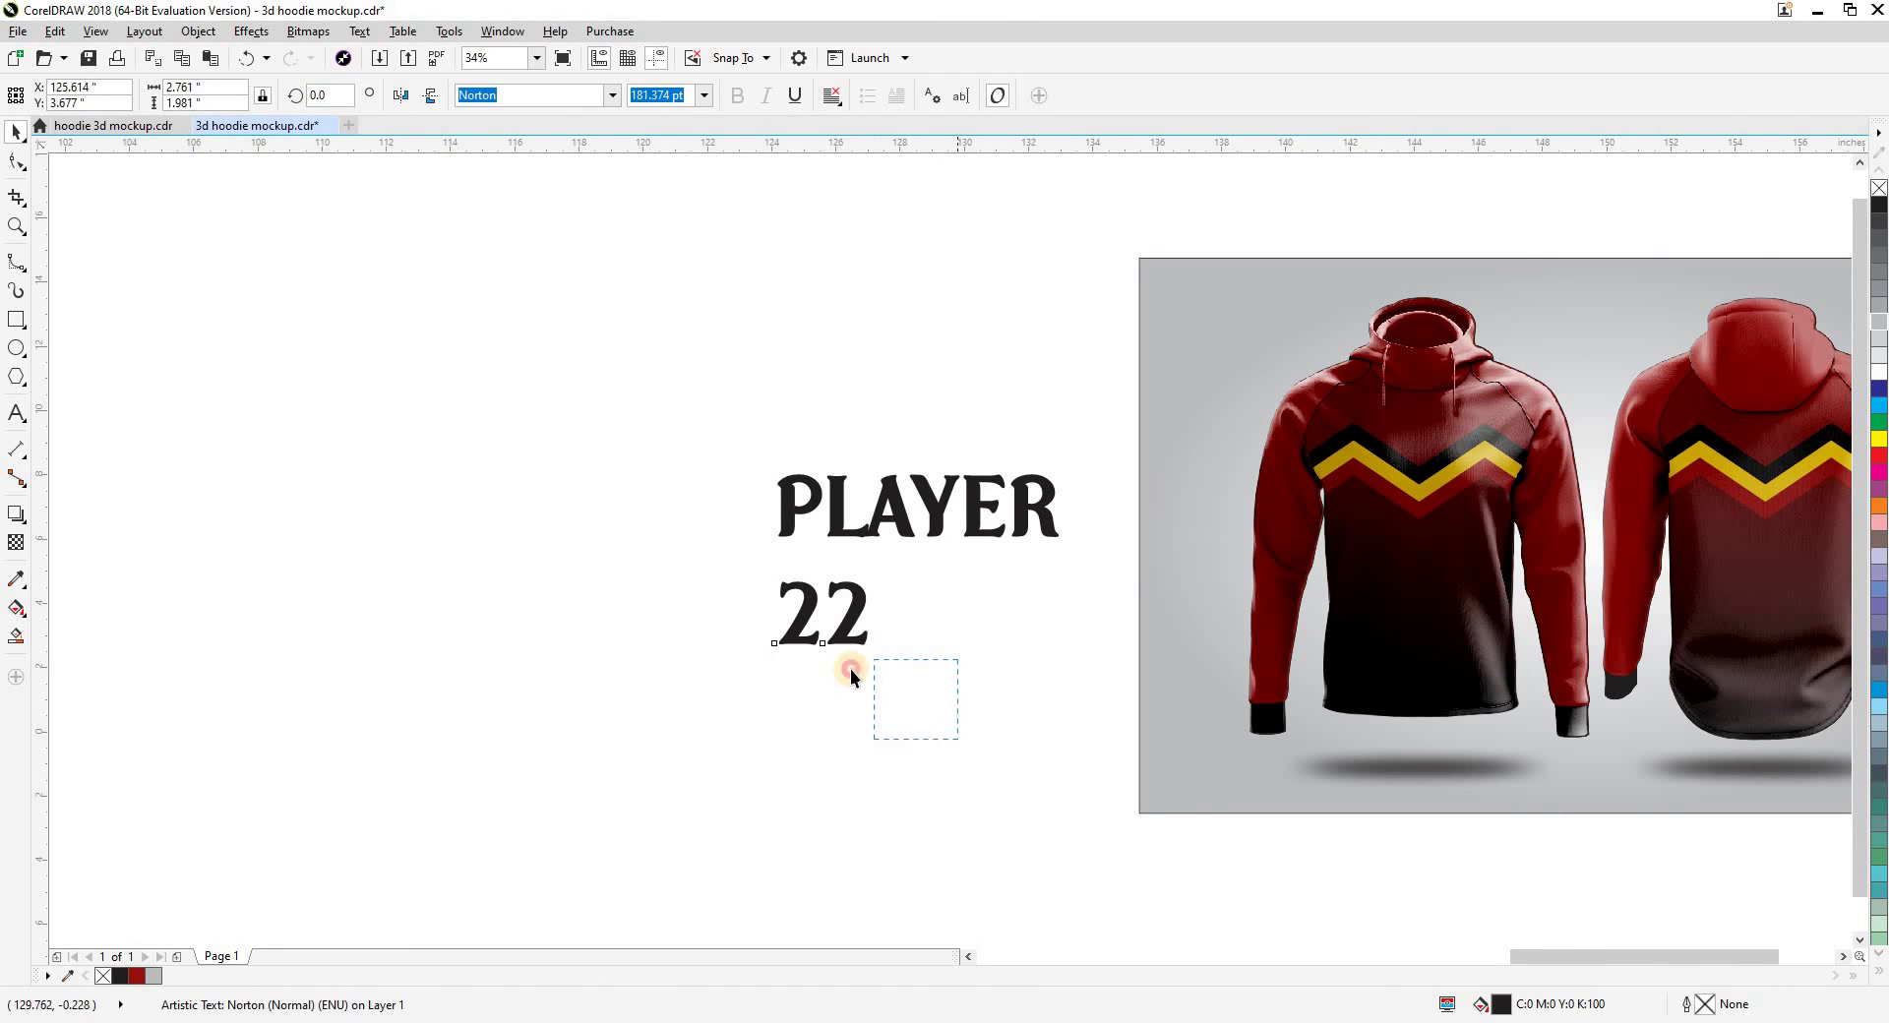
pyautogui.moveTo(873, 653); pyautogui.dragTo(1000, 771)
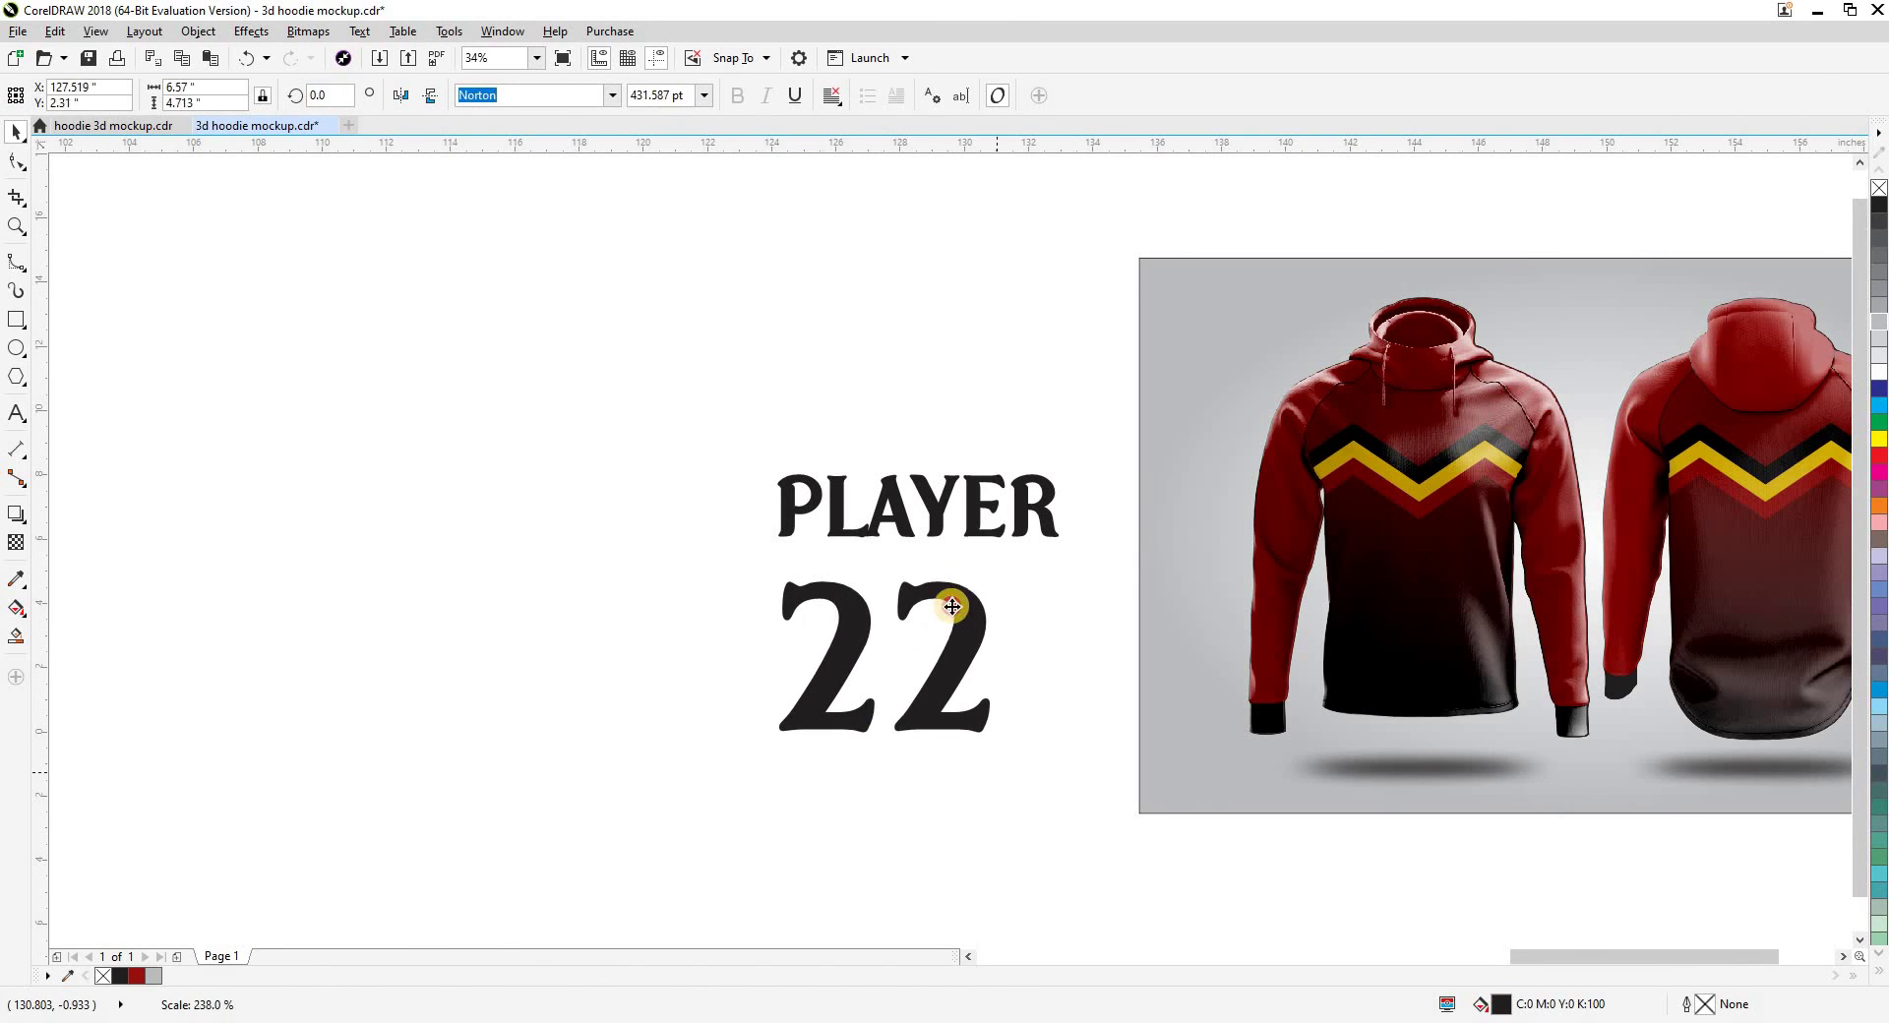
pyautogui.keyDown('shift'); pyautogui.click(933, 533); pyautogui.keyUp('shift')
pyautogui.moveTo(1670, 806); pyautogui.dragTo(1000, 856)
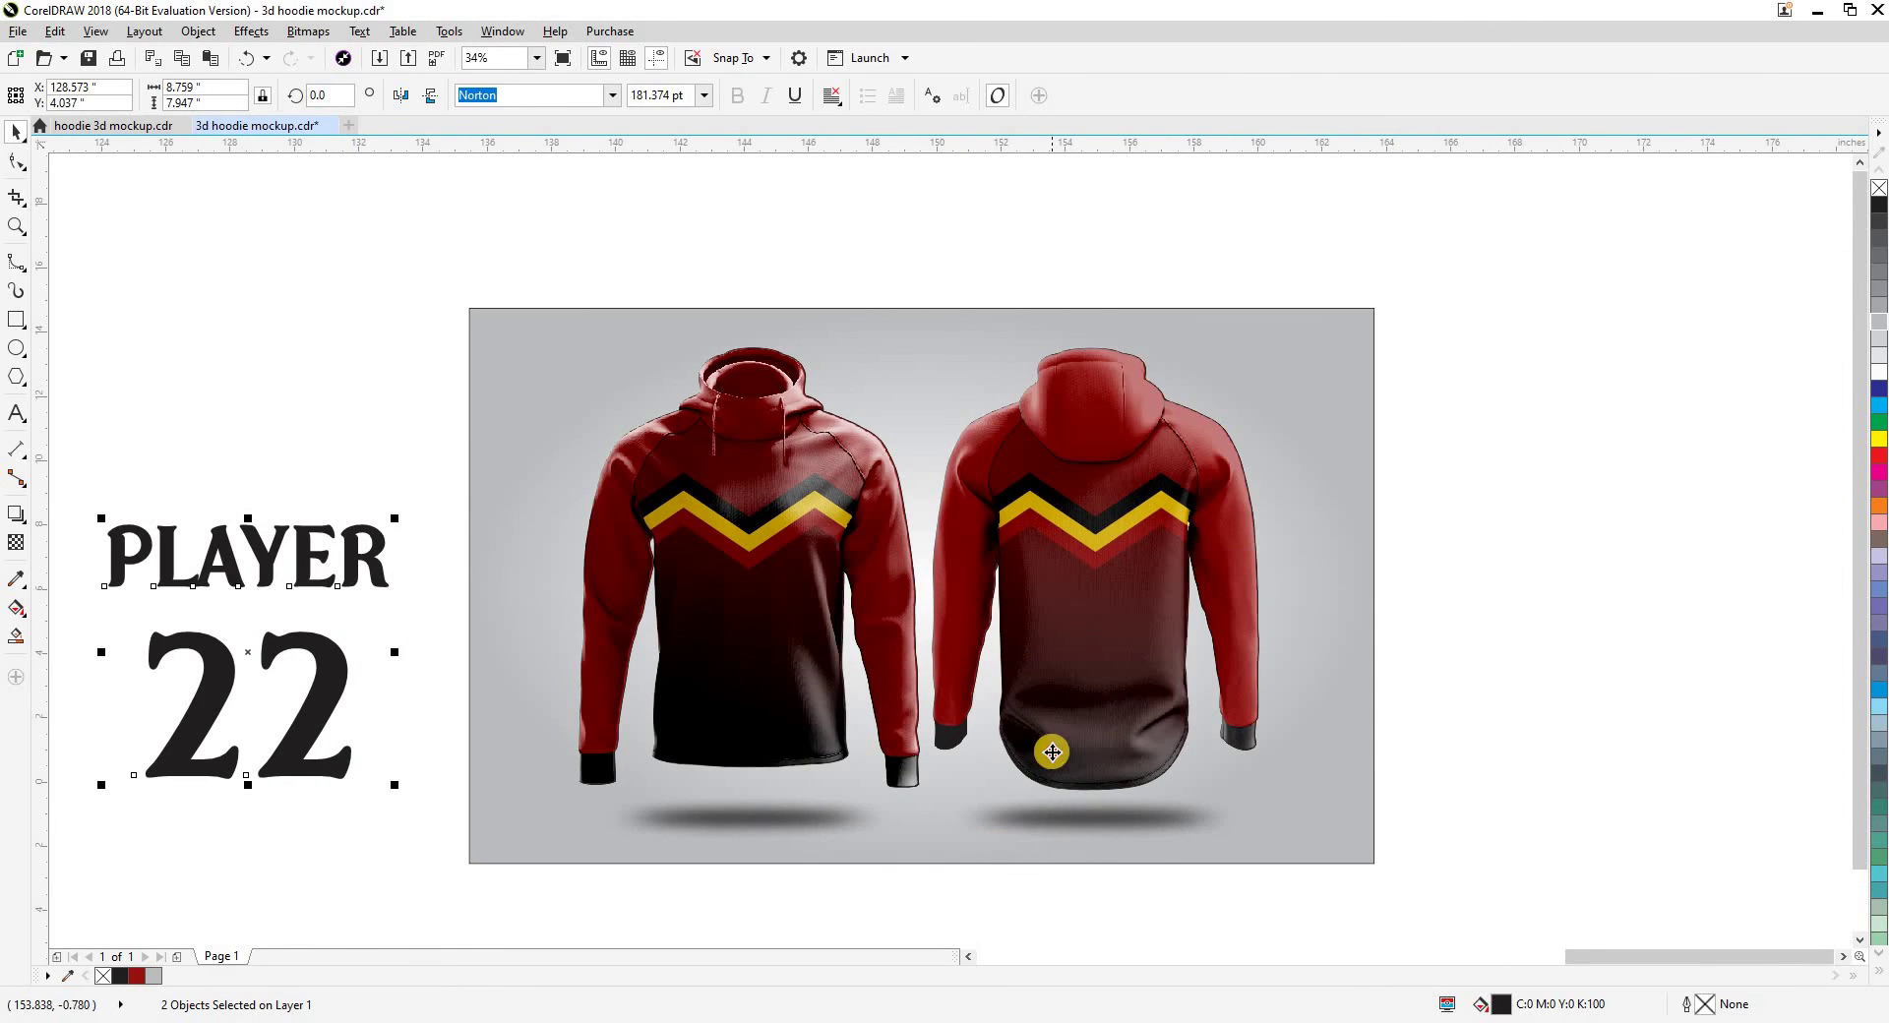
# Move the back shading group 20 inches right and place the PLAYER and 22 texts, scaled down to torso width, on the back hoodie
pyautogui.moveTo(1052, 752); pyautogui.dragTo(1696, 752)
pyautogui.click(257, 559)
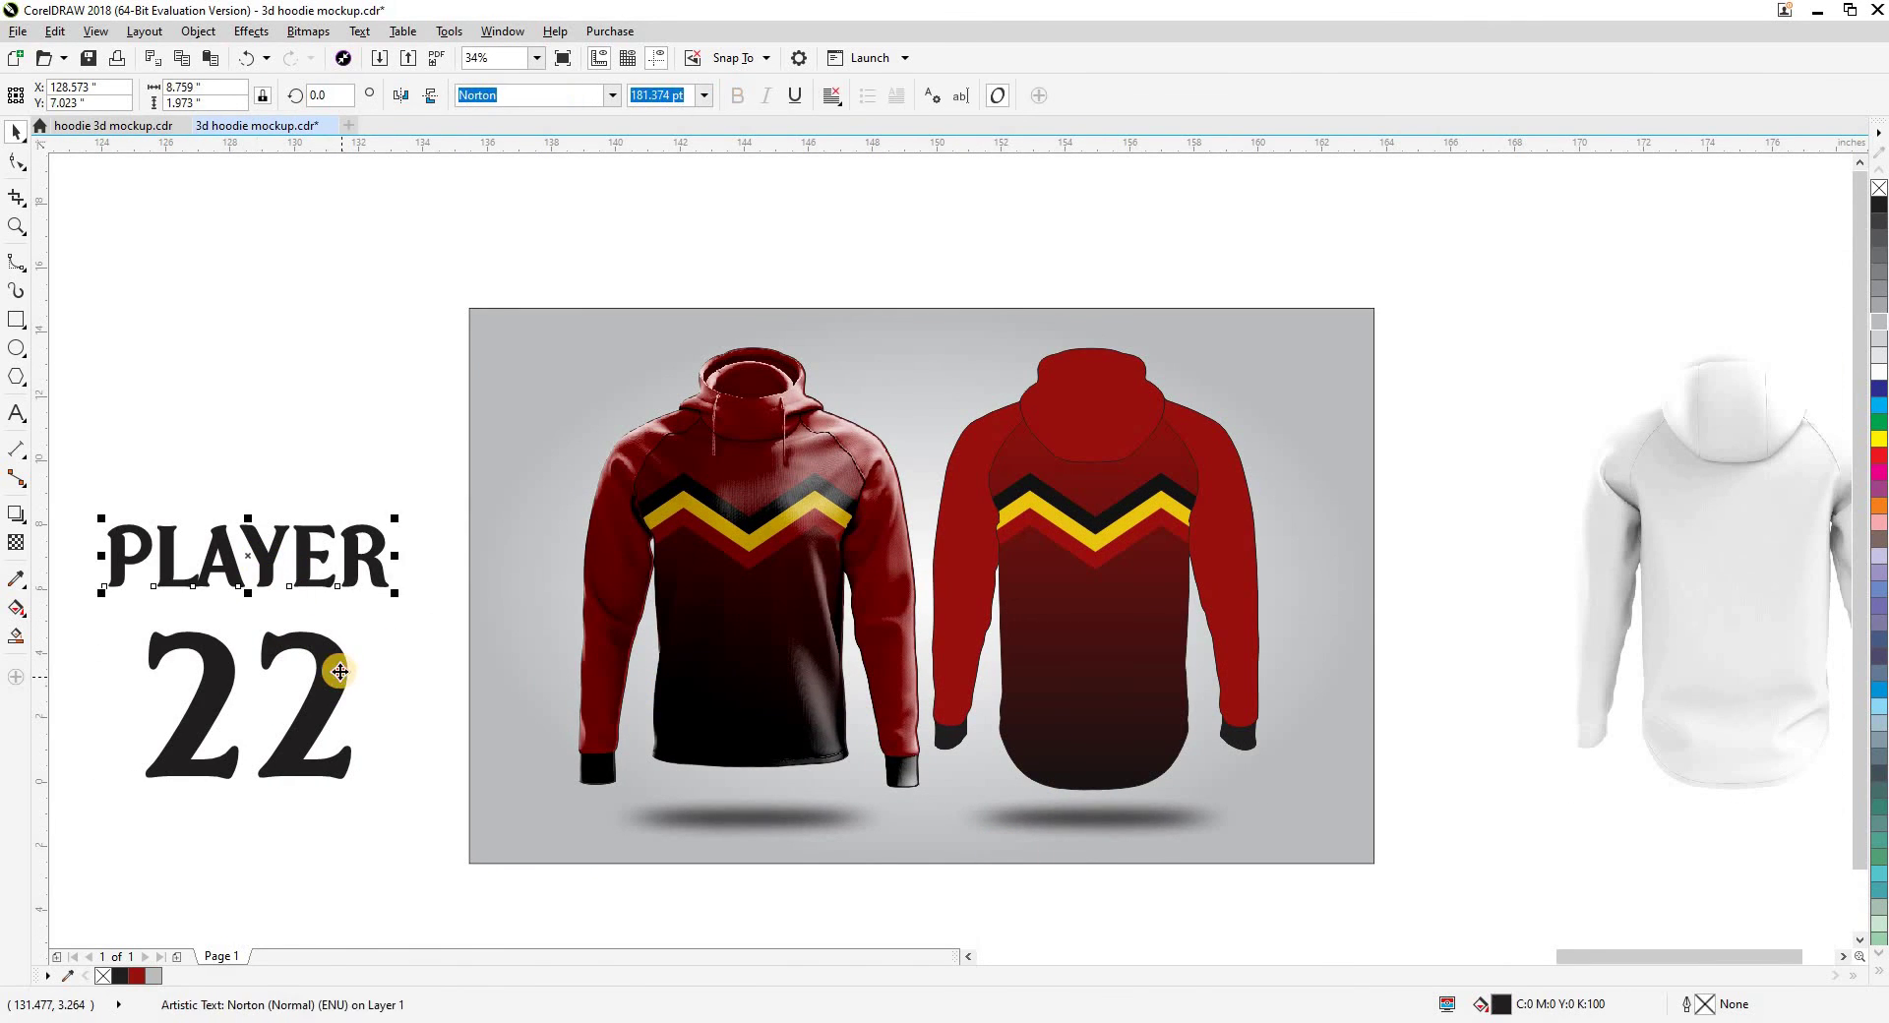
pyautogui.keyDown('shift'); pyautogui.click(340, 672); pyautogui.keyUp('shift')
pyautogui.moveTo(339, 672); pyautogui.dragTo(1186, 623)
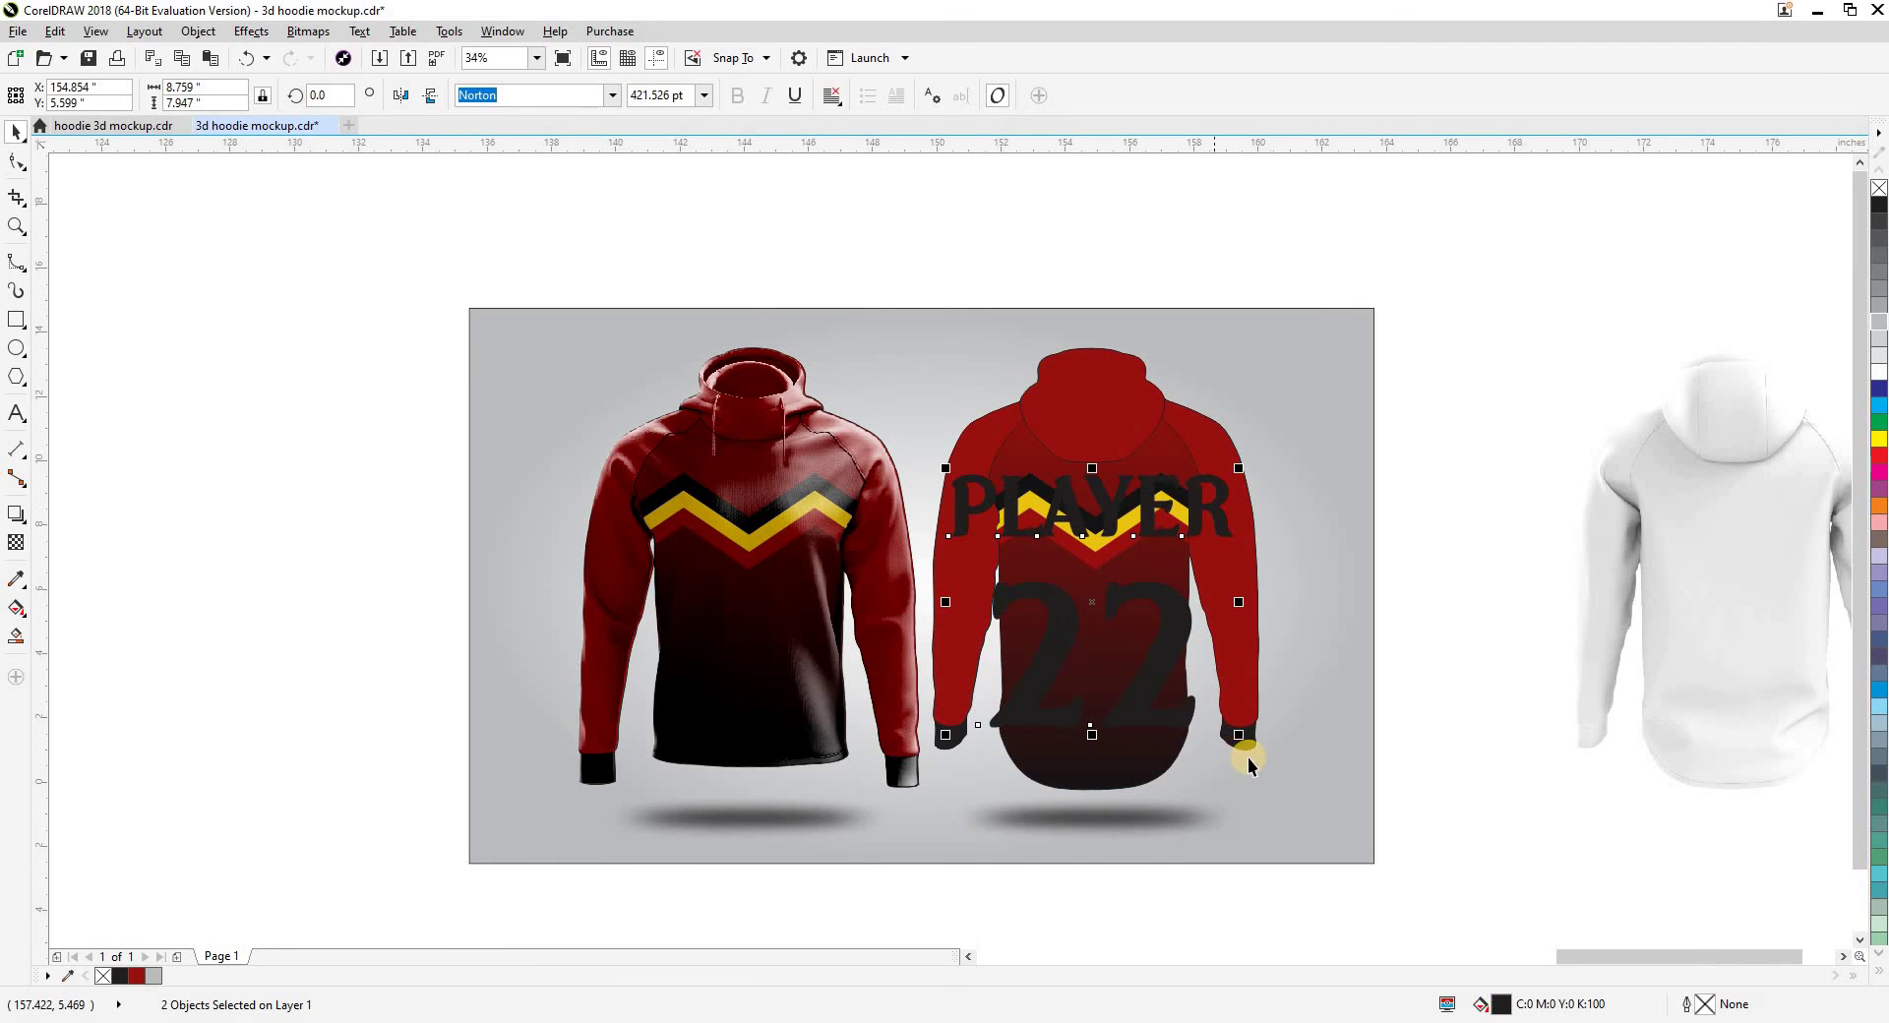
pyautogui.moveTo(1238, 736); pyautogui.dragTo(1088, 596)
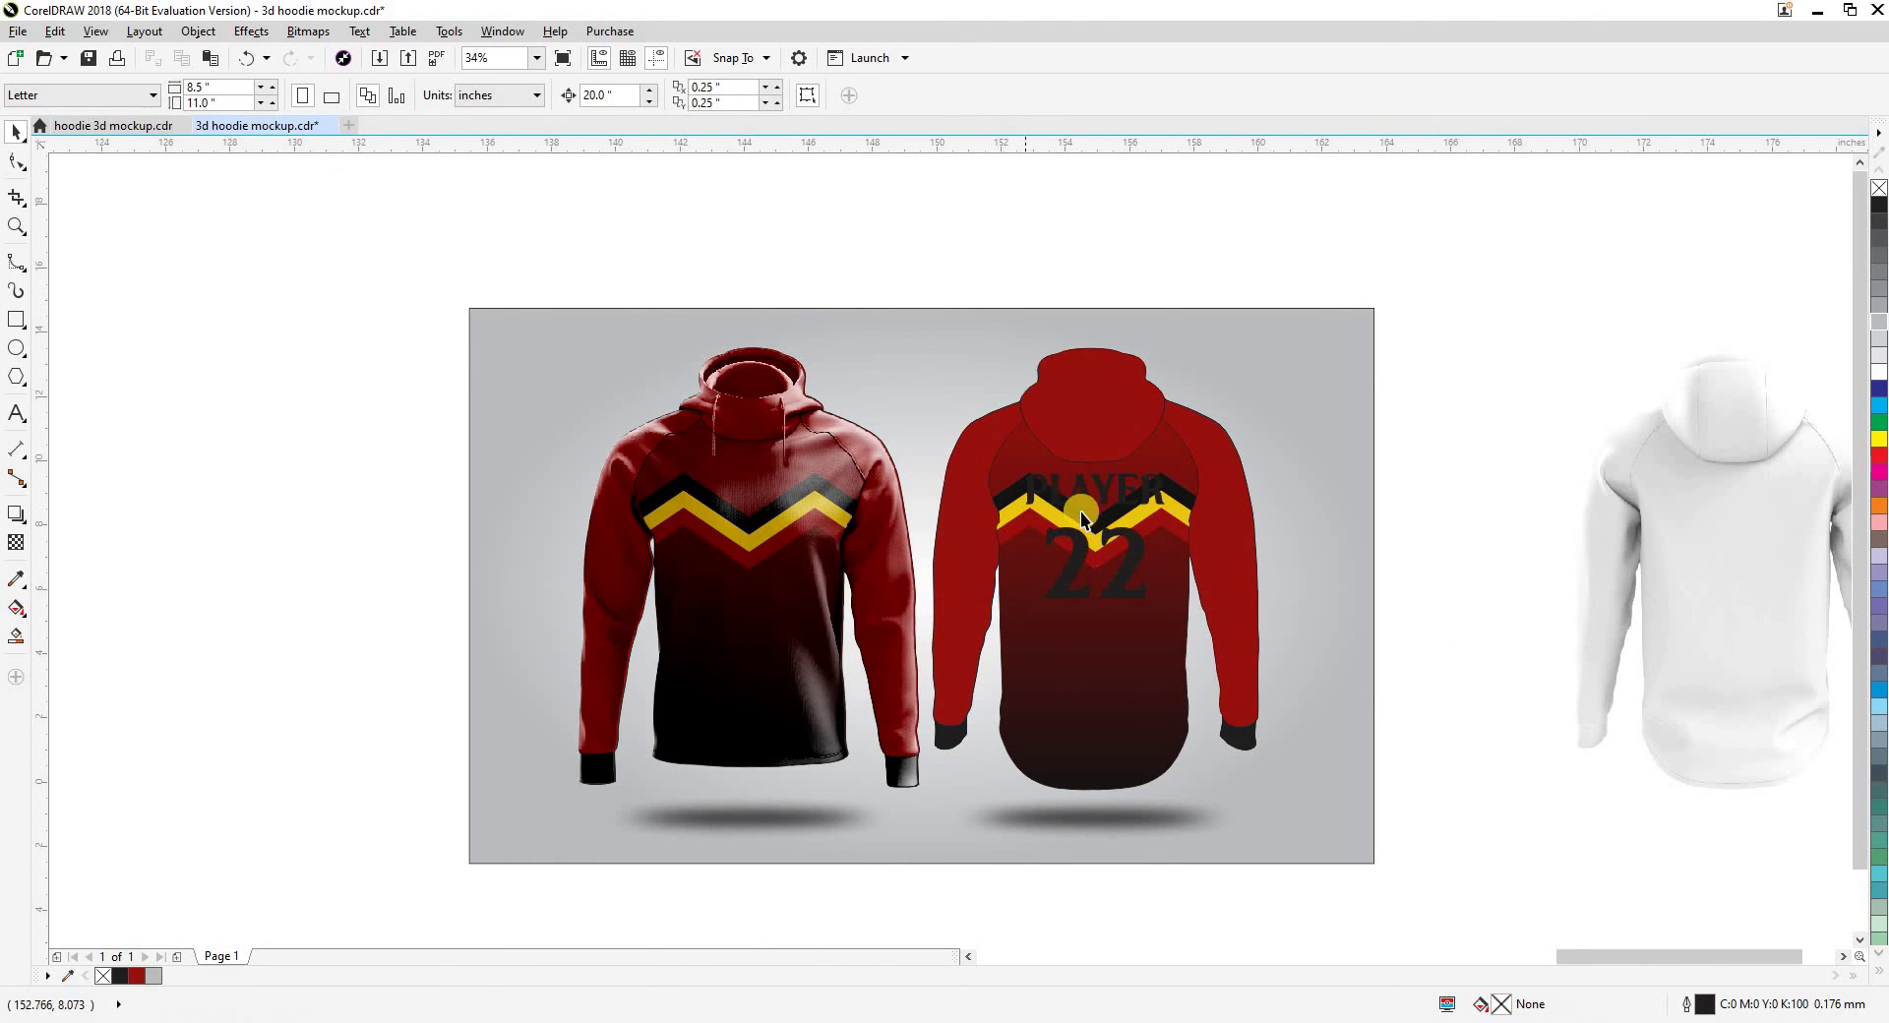
pyautogui.scroll(2, 1080, 511)
pyautogui.moveTo(1132, 547); pyautogui.dragTo(1131, 537)
pyautogui.keyDown('shift'); pyautogui.click(1118, 484); pyautogui.keyUp('shift')
pyautogui.moveTo(1571, 622); pyautogui.dragTo(1544, 547)
pyautogui.click(1614, 546)
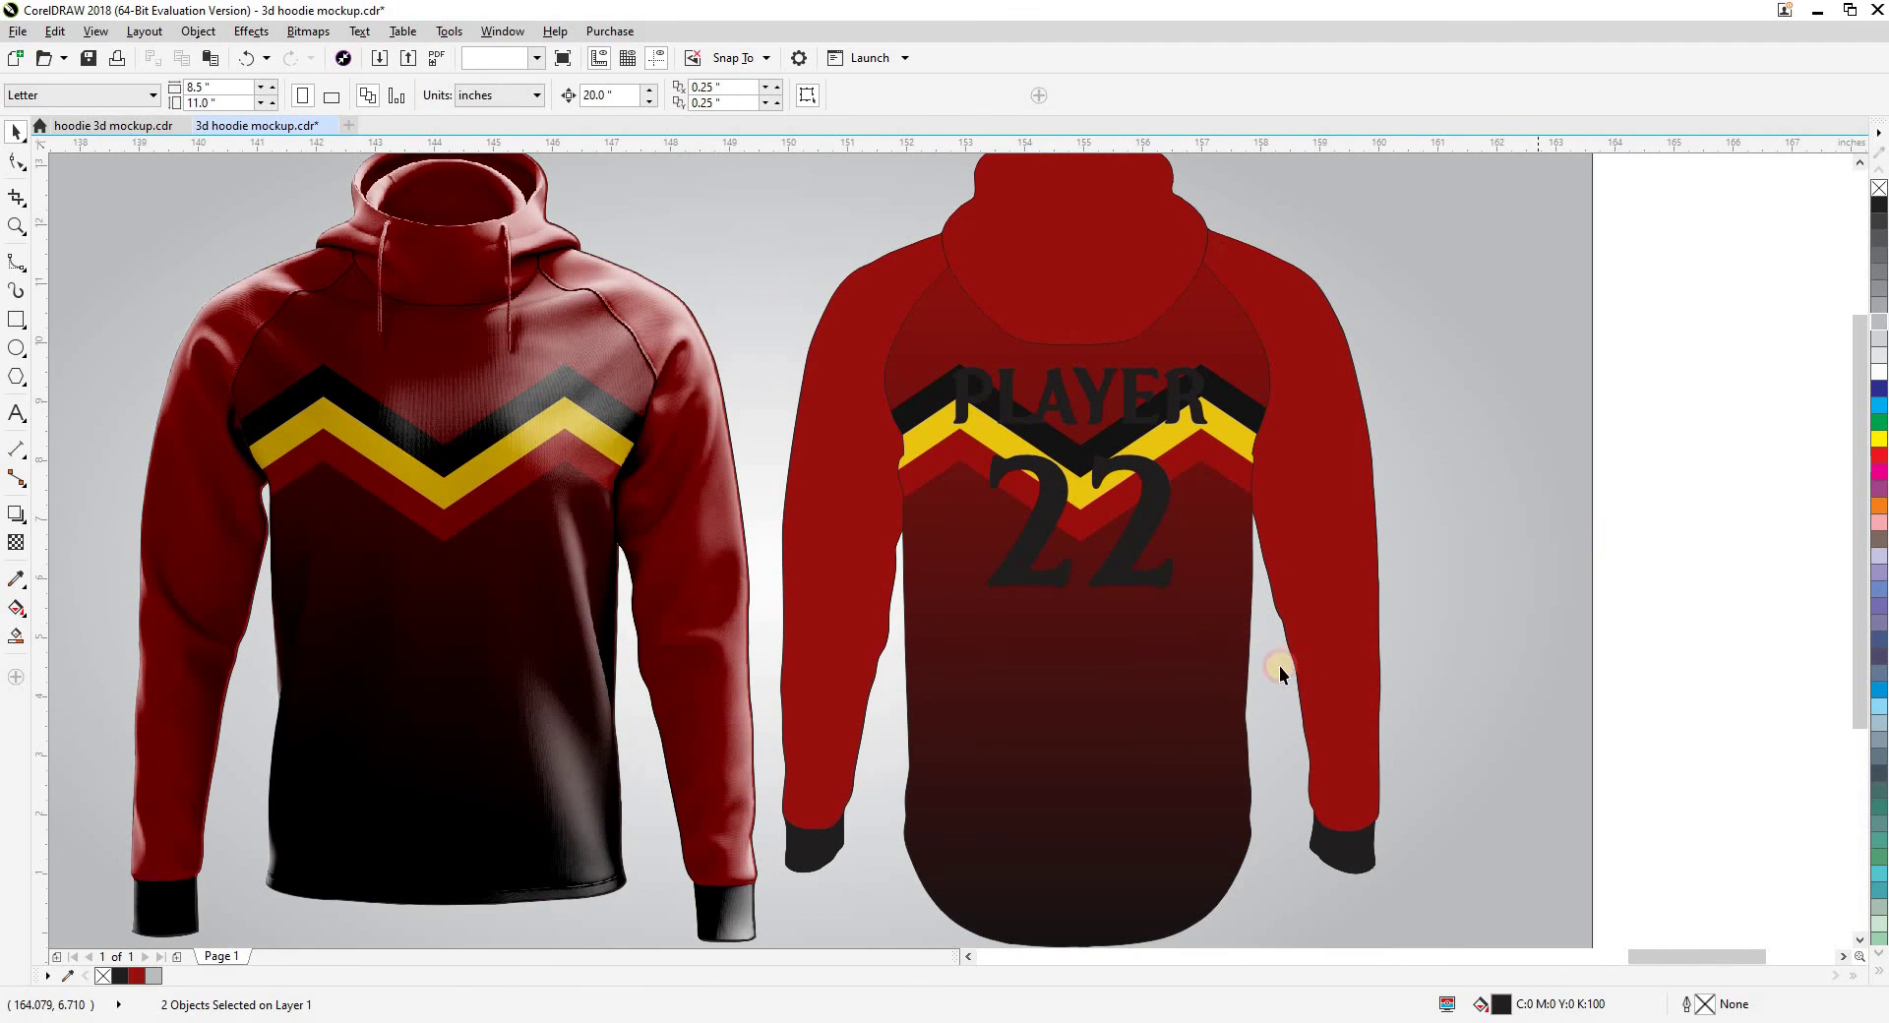
# Move the back hoodie's clipped chevron artwork down so the stripes start below the PLAYER text
pyautogui.keyDown('ctrl'); pyautogui.click(1178, 674); pyautogui.keyUp('ctrl')
pyautogui.moveTo(1178, 674); pyautogui.dragTo(1175, 736)
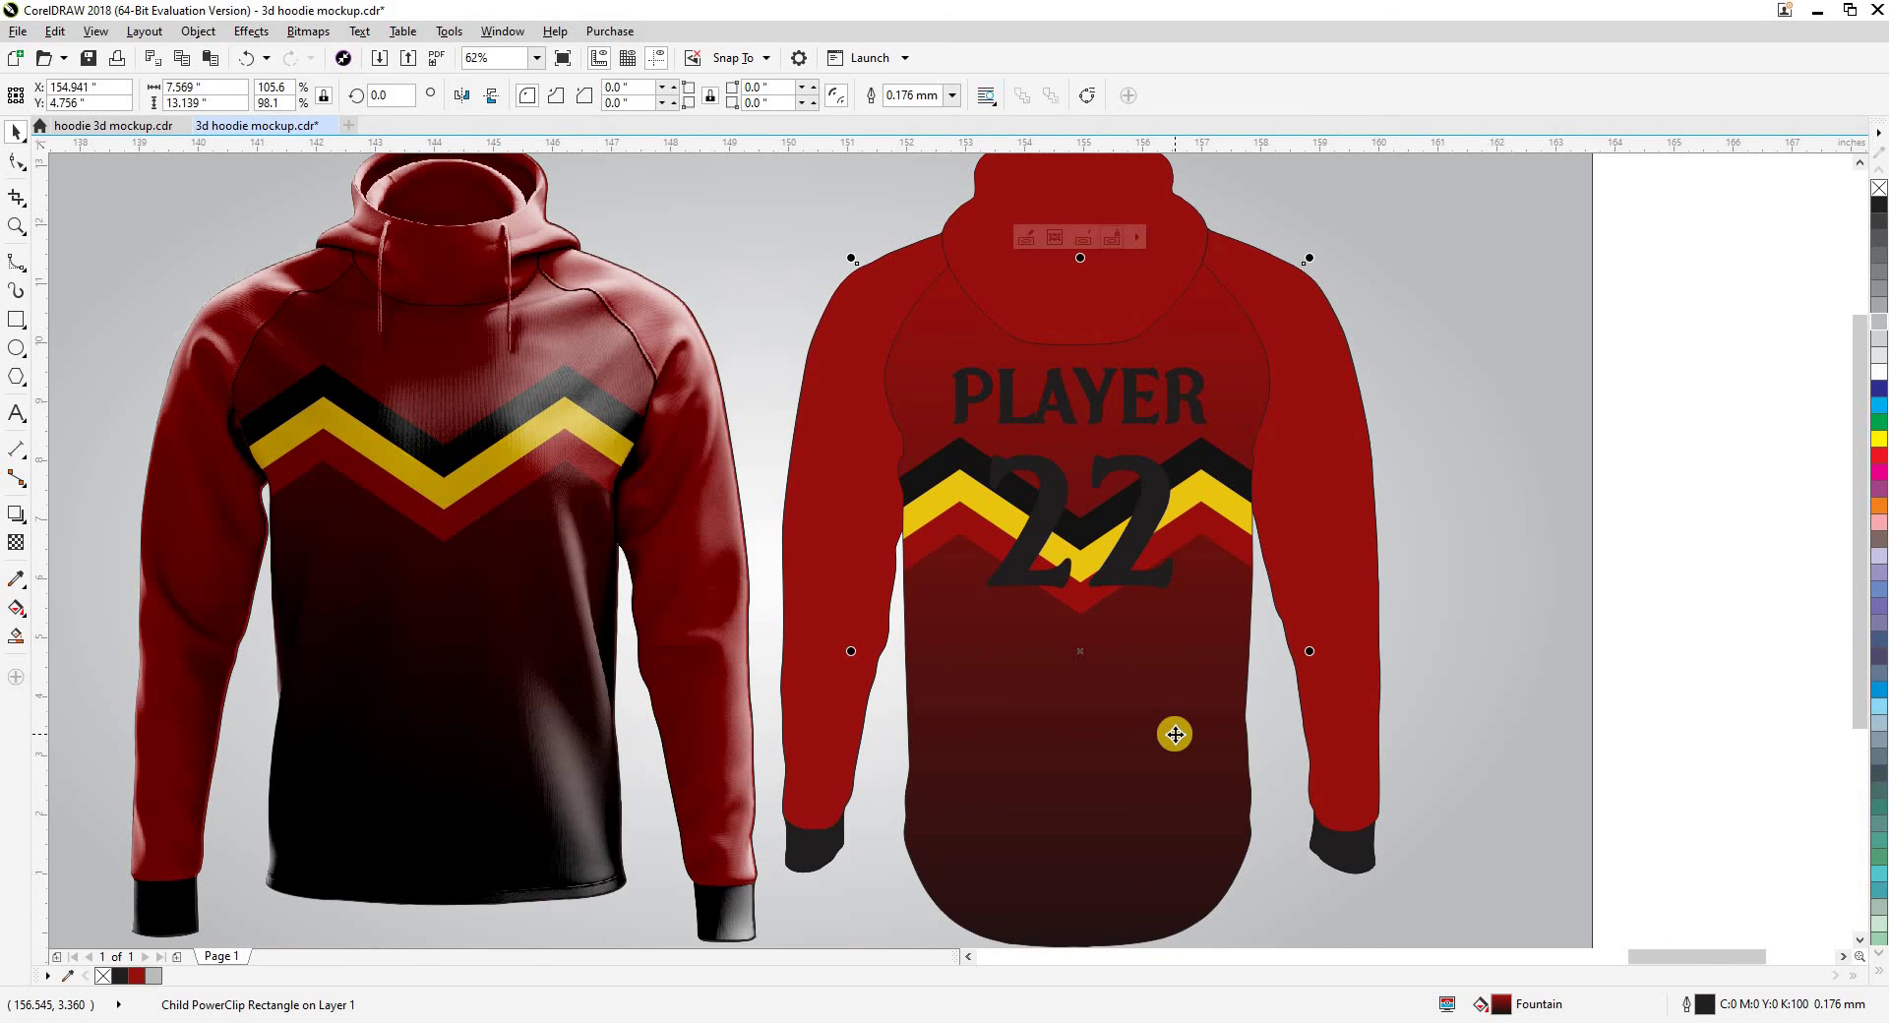
pyautogui.click(719, 634)
pyautogui.scroll(-1, 1036, 581)
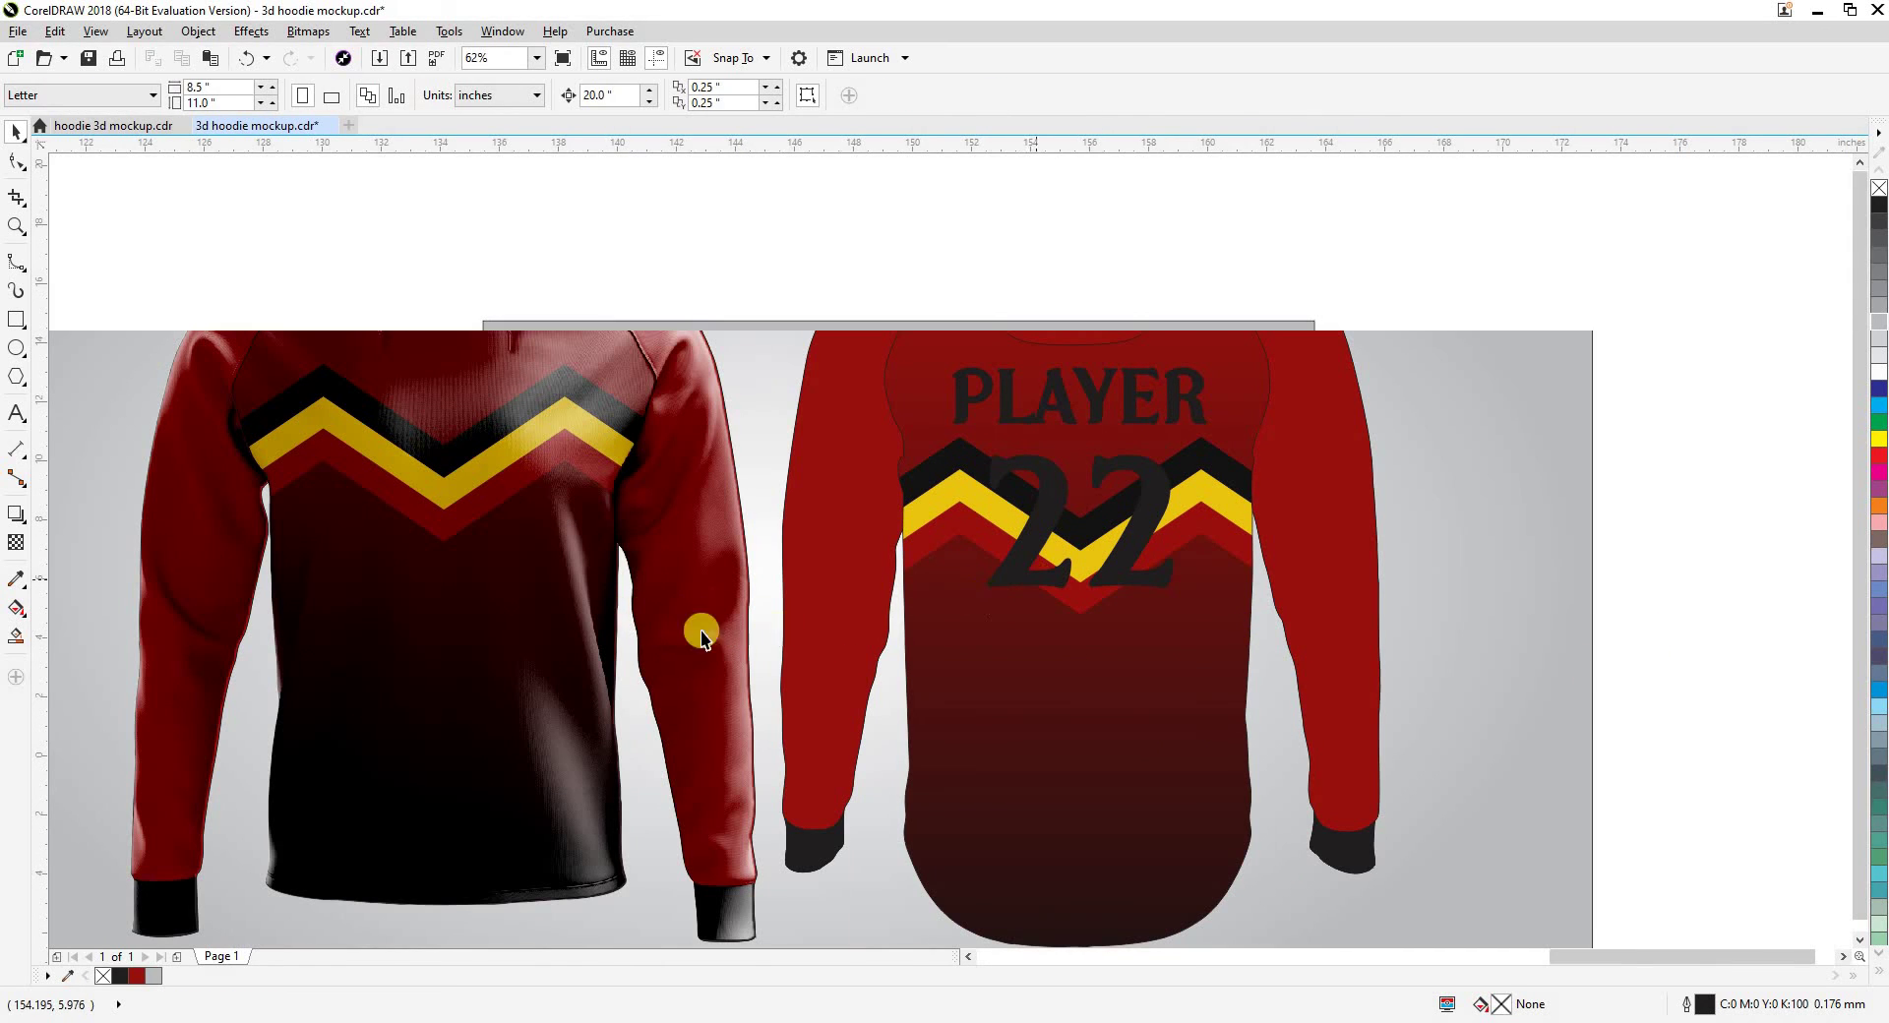
# Move the front shading group 20 inches left and lower the front hoodie's clipped chevron artwork to match the back stripes
pyautogui.click(735, 620)
pyautogui.press('Left')
pyautogui.click(740, 613)
pyautogui.keyDown('ctrl'); pyautogui.click(740, 612); pyautogui.keyUp('ctrl')
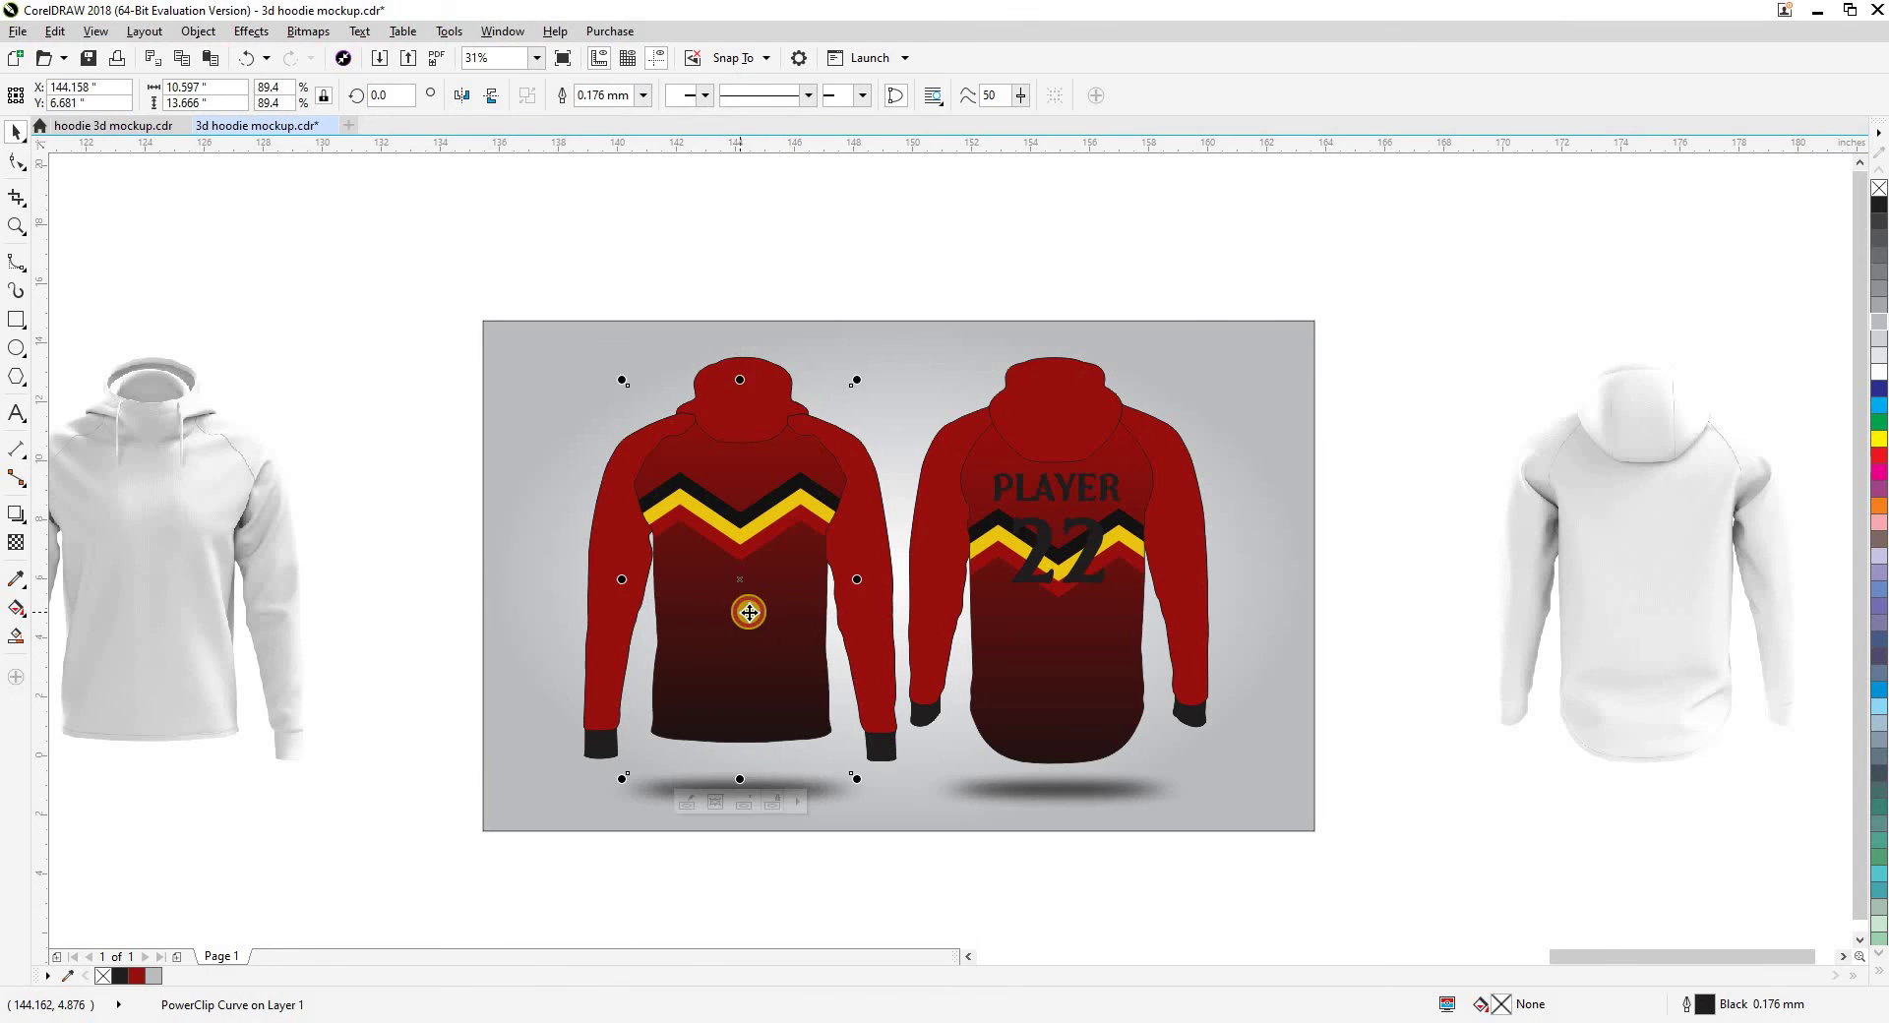
pyautogui.scroll(1, 745, 620)
pyautogui.moveTo(762, 656); pyautogui.dragTo(771, 667)
pyautogui.scroll(-1, 762, 666)
pyautogui.scroll(1, 761, 651)
pyautogui.scroll(-1, 771, 666)
pyautogui.click(1289, 622)
pyautogui.scroll(-1, 343, 515)
pyautogui.scroll(1, 337, 556)
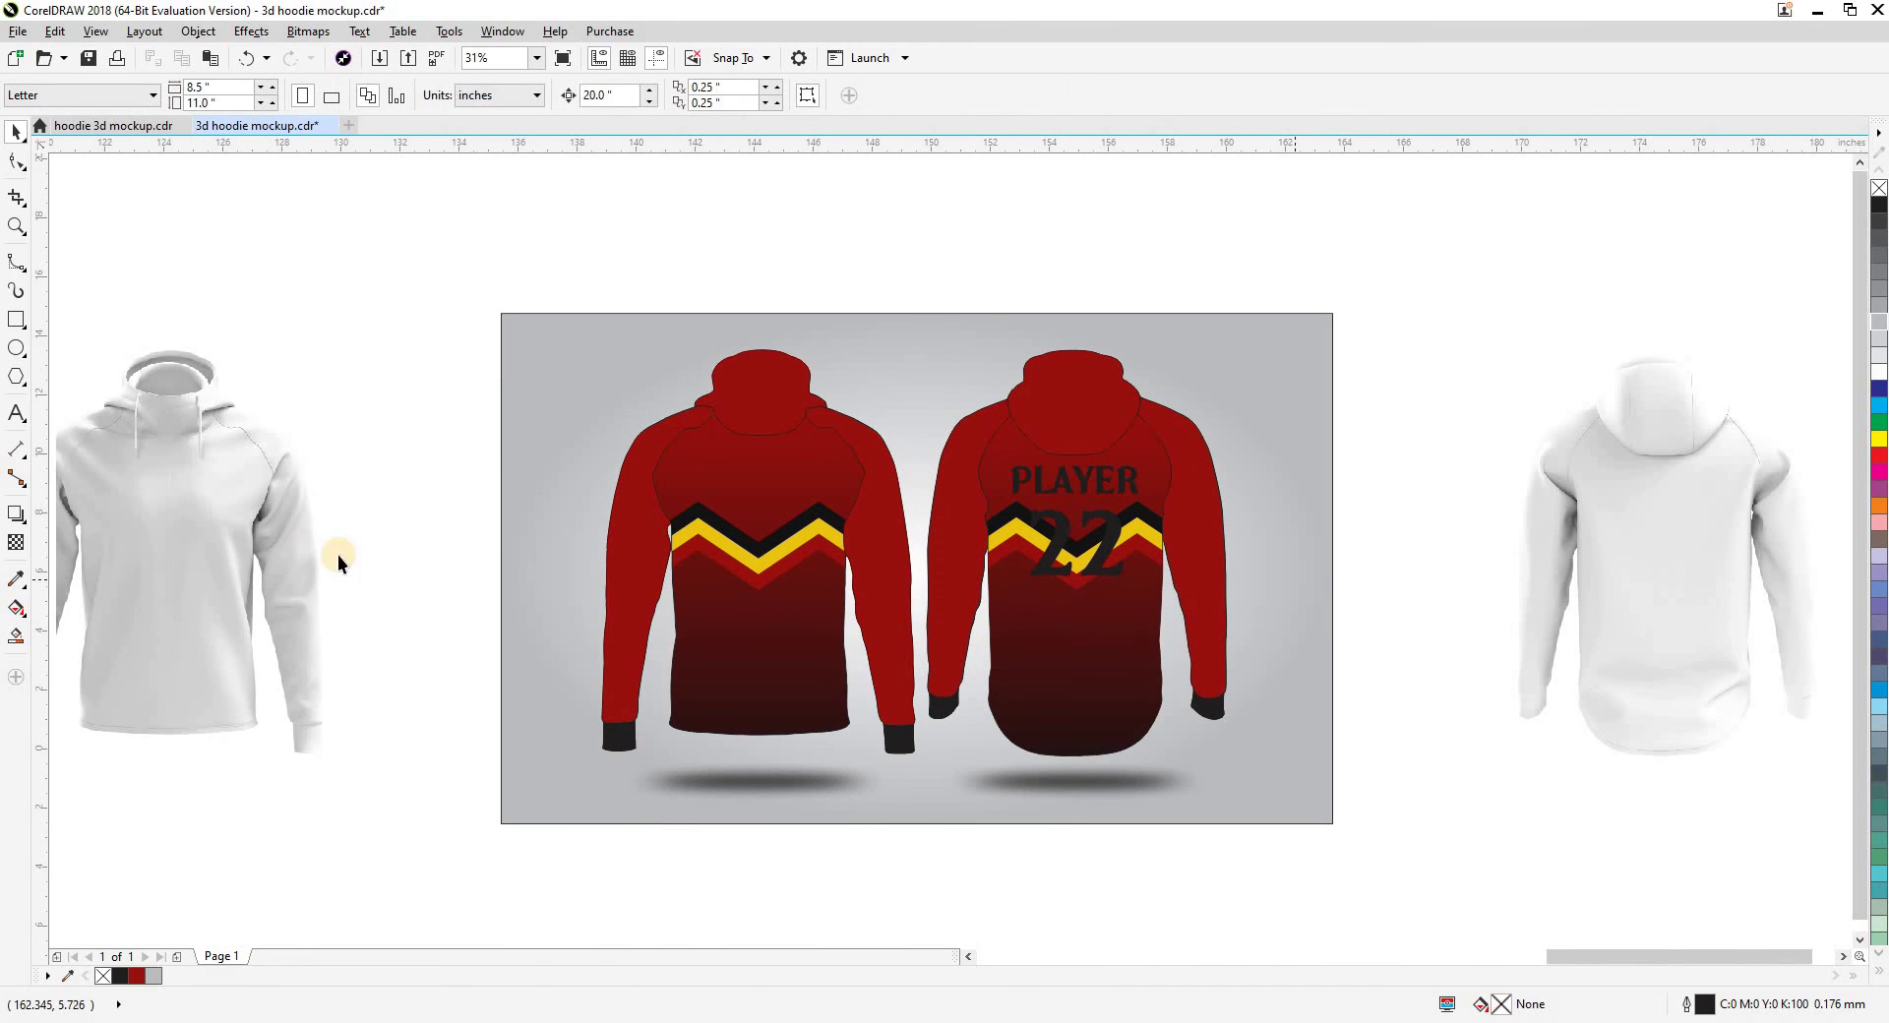
# Move the front shading group 20 inches right, back onto the colored front hoodie
pyautogui.click(262, 538)
pyautogui.press('Right')
pyautogui.press('Escape')
pyautogui.scroll(1, 1031, 547)
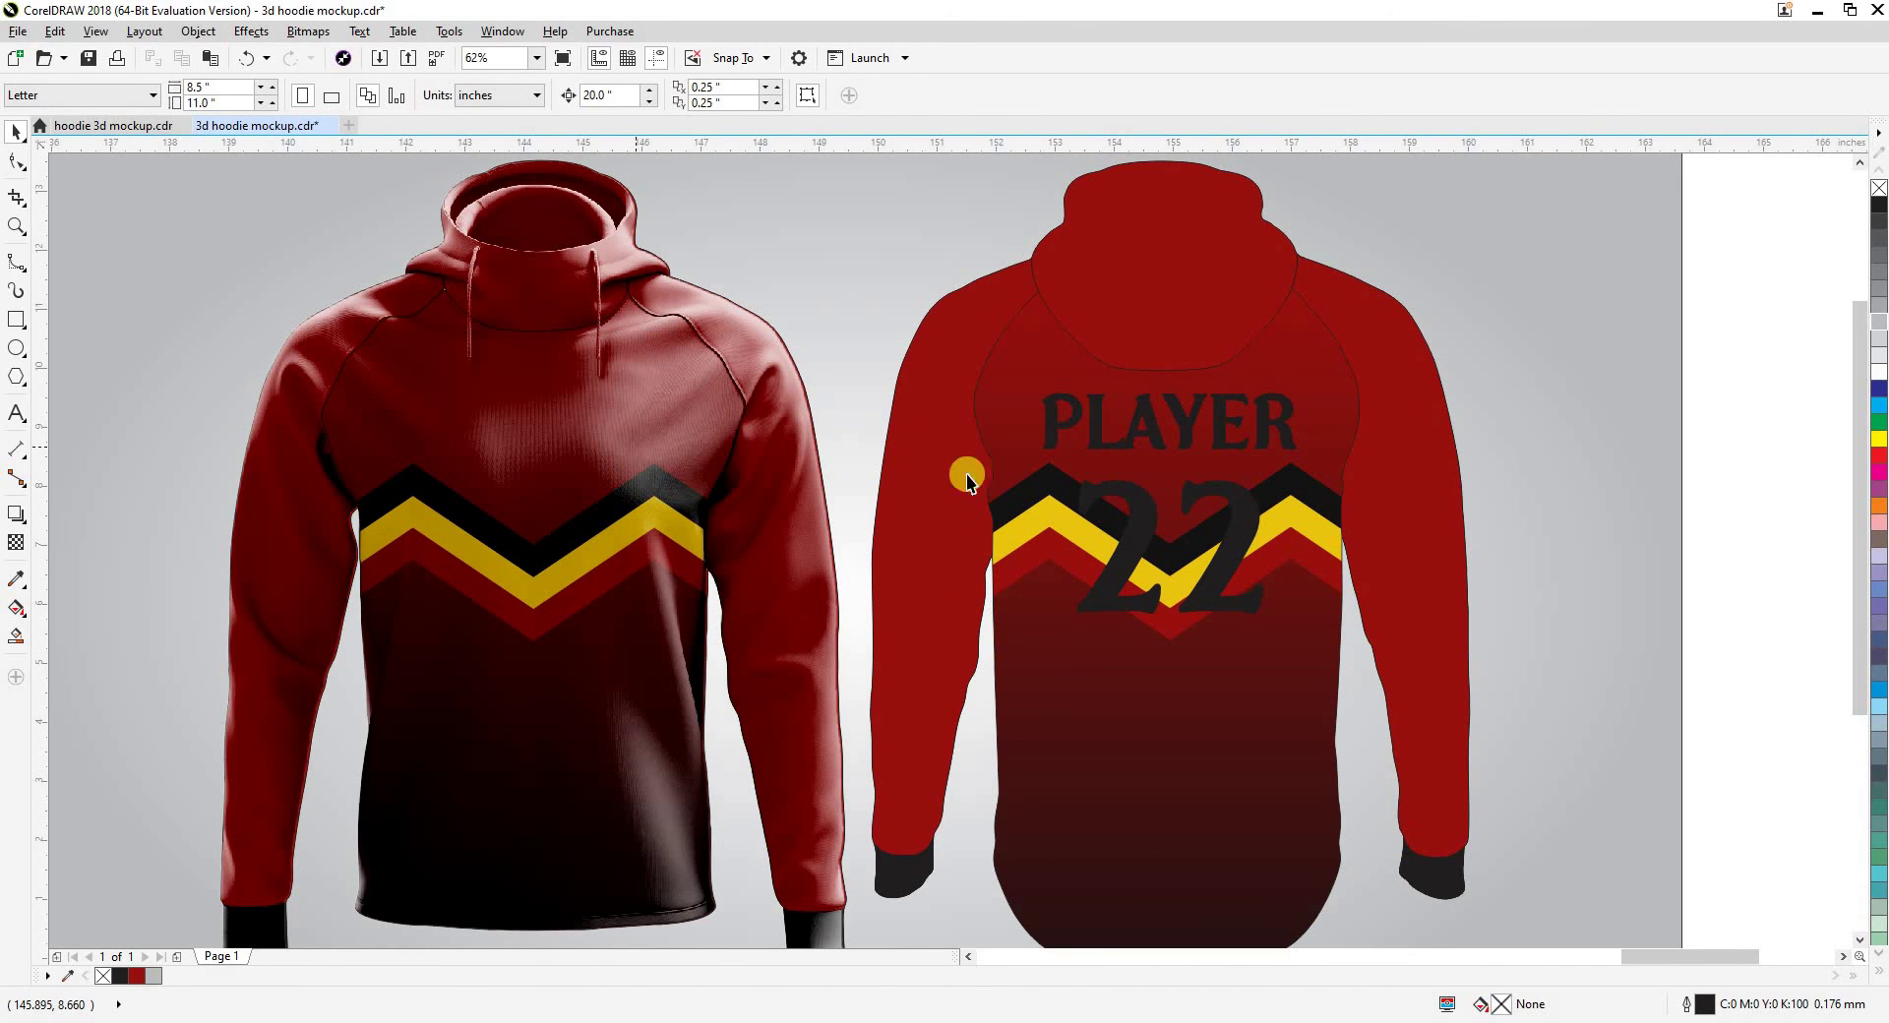
# Fill the PLAYER and 22 texts on the back hoodie with the yellow sampled from the chevron stripe
pyautogui.click(1113, 446)
pyautogui.keyDown('shift'); pyautogui.click(1136, 537); pyautogui.keyUp('shift')
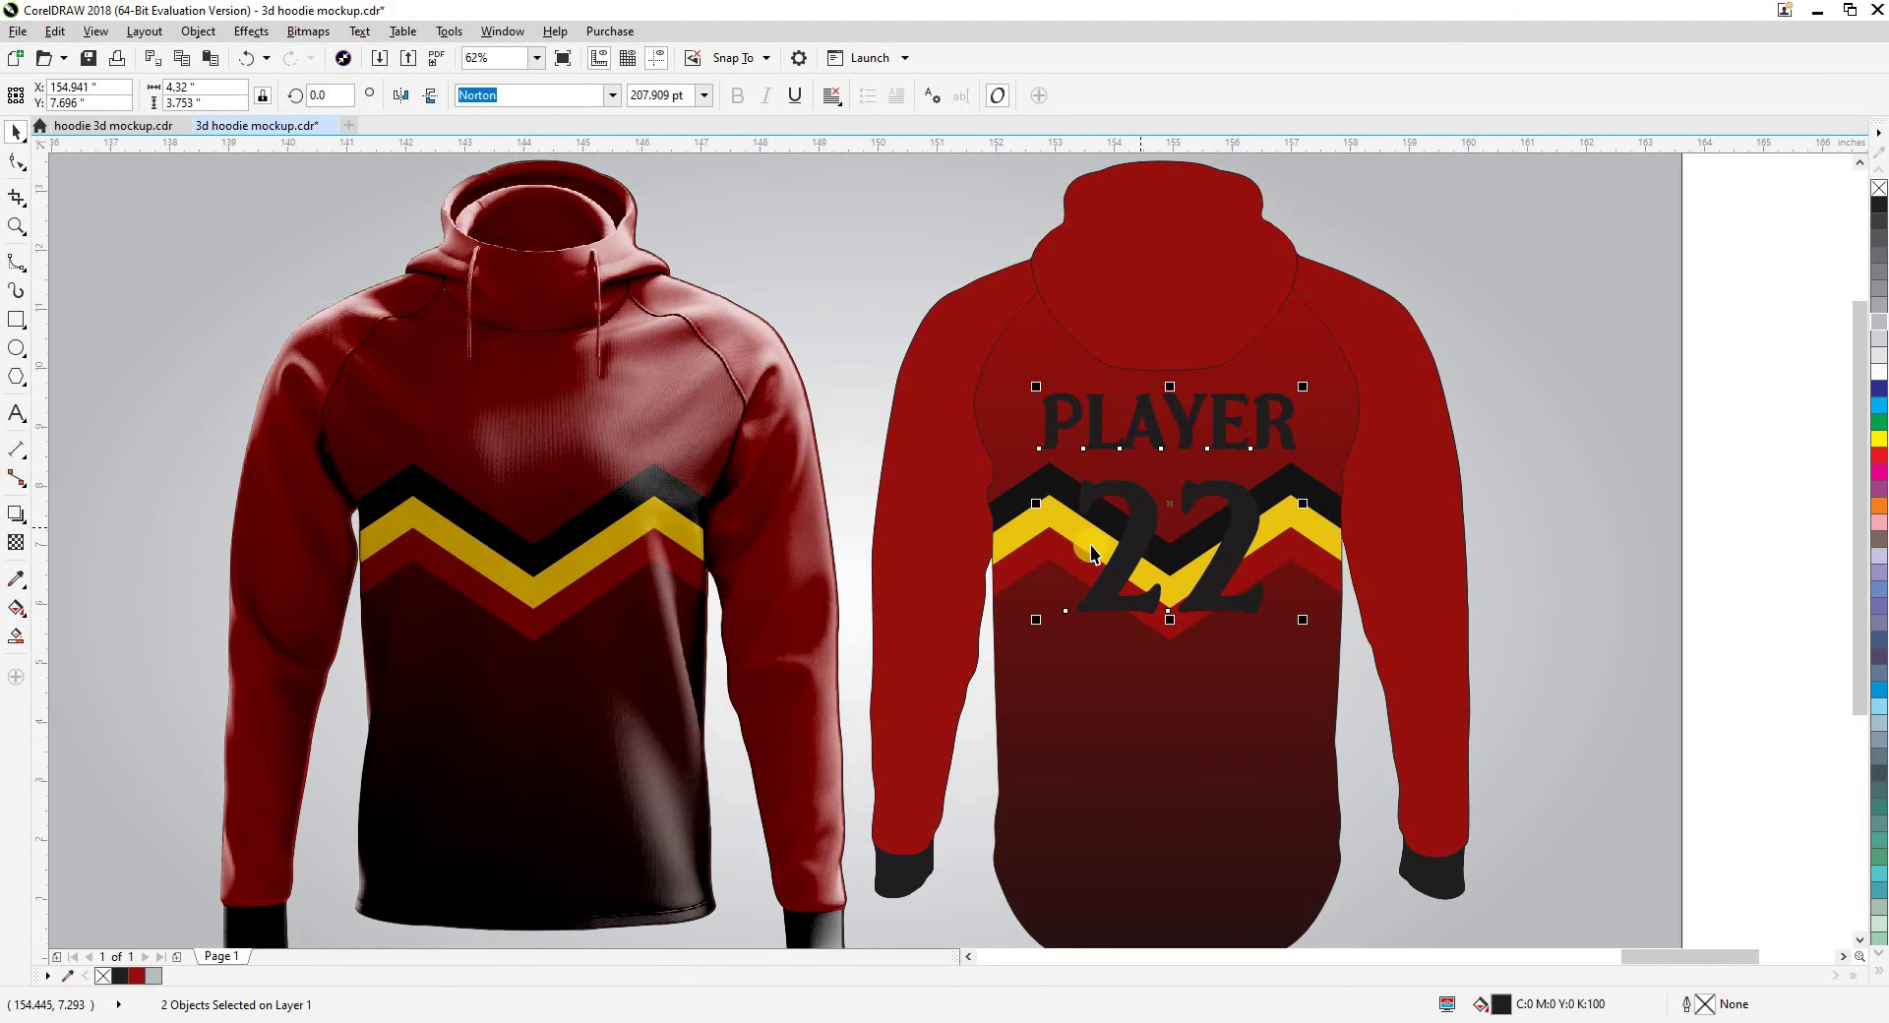
pyautogui.hotkey('ctrl', 'shift', 'e')
pyautogui.click(1073, 528)
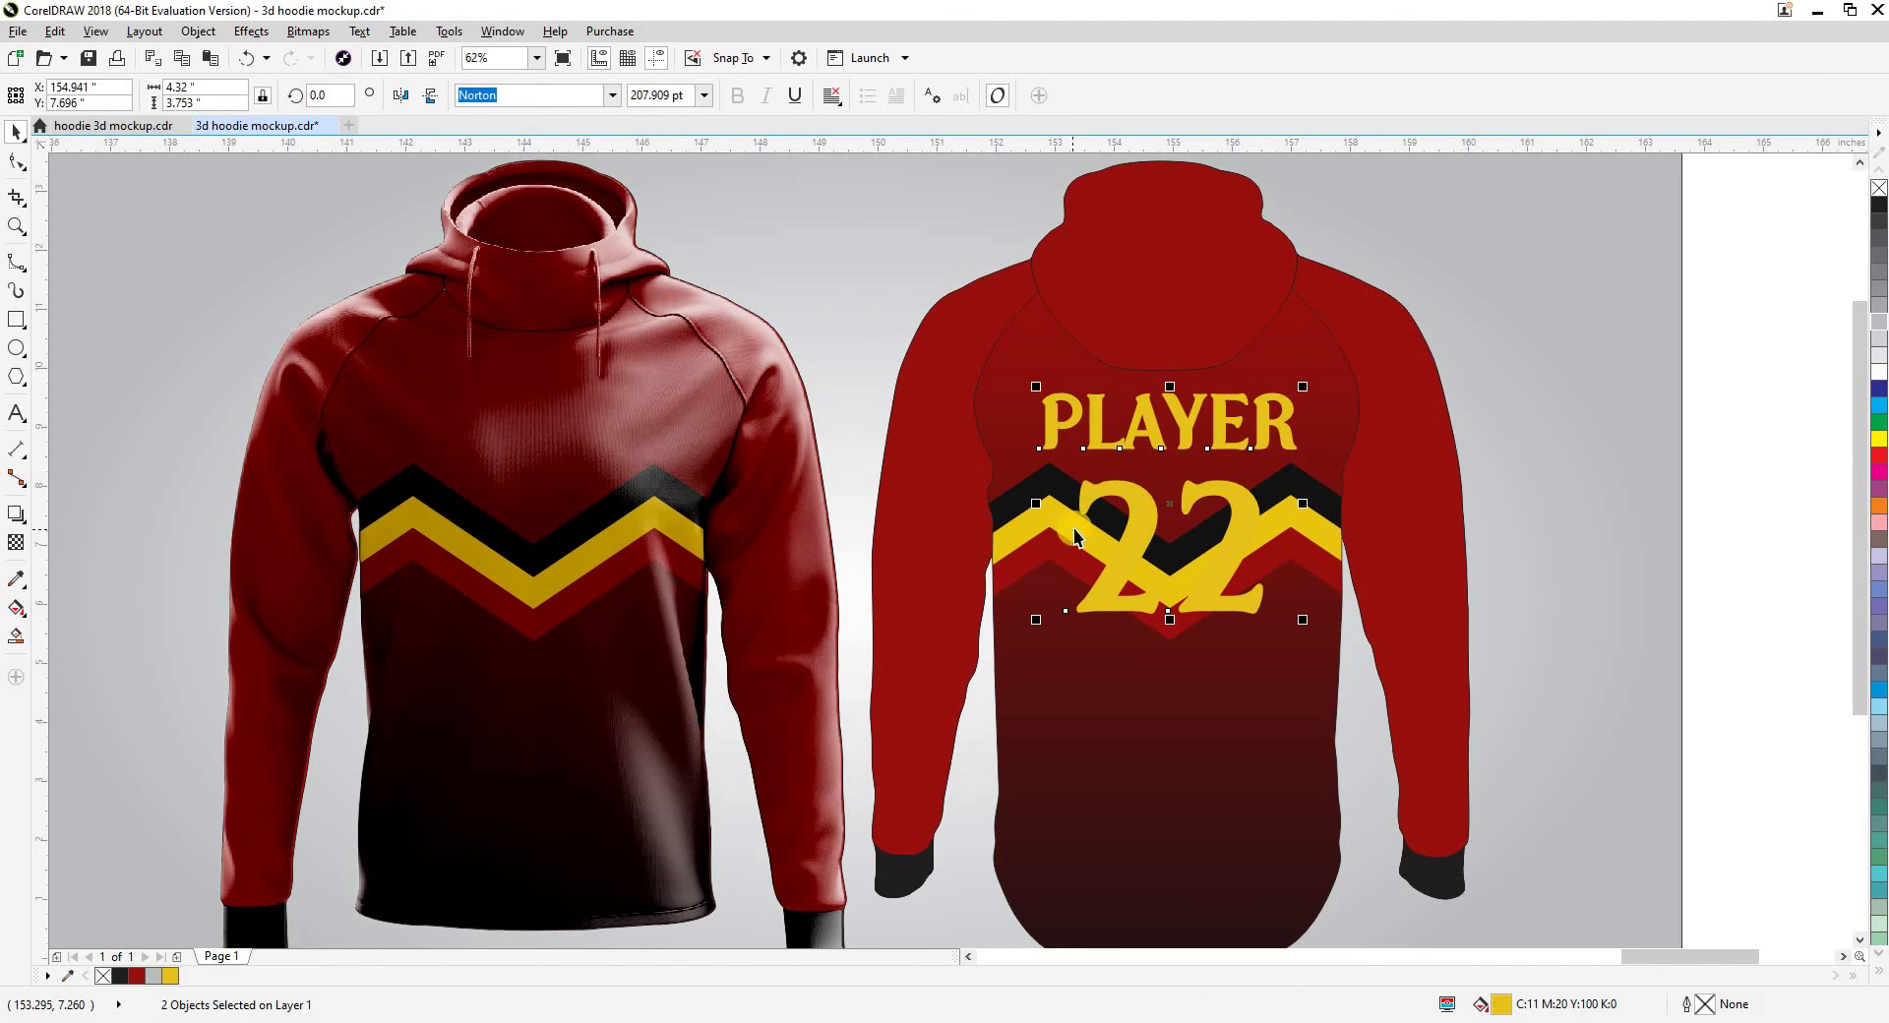
# Give the PLAYER and 22 texts a black 3.0 mm outline that scales with the object
pyautogui.rightClick(119, 977)
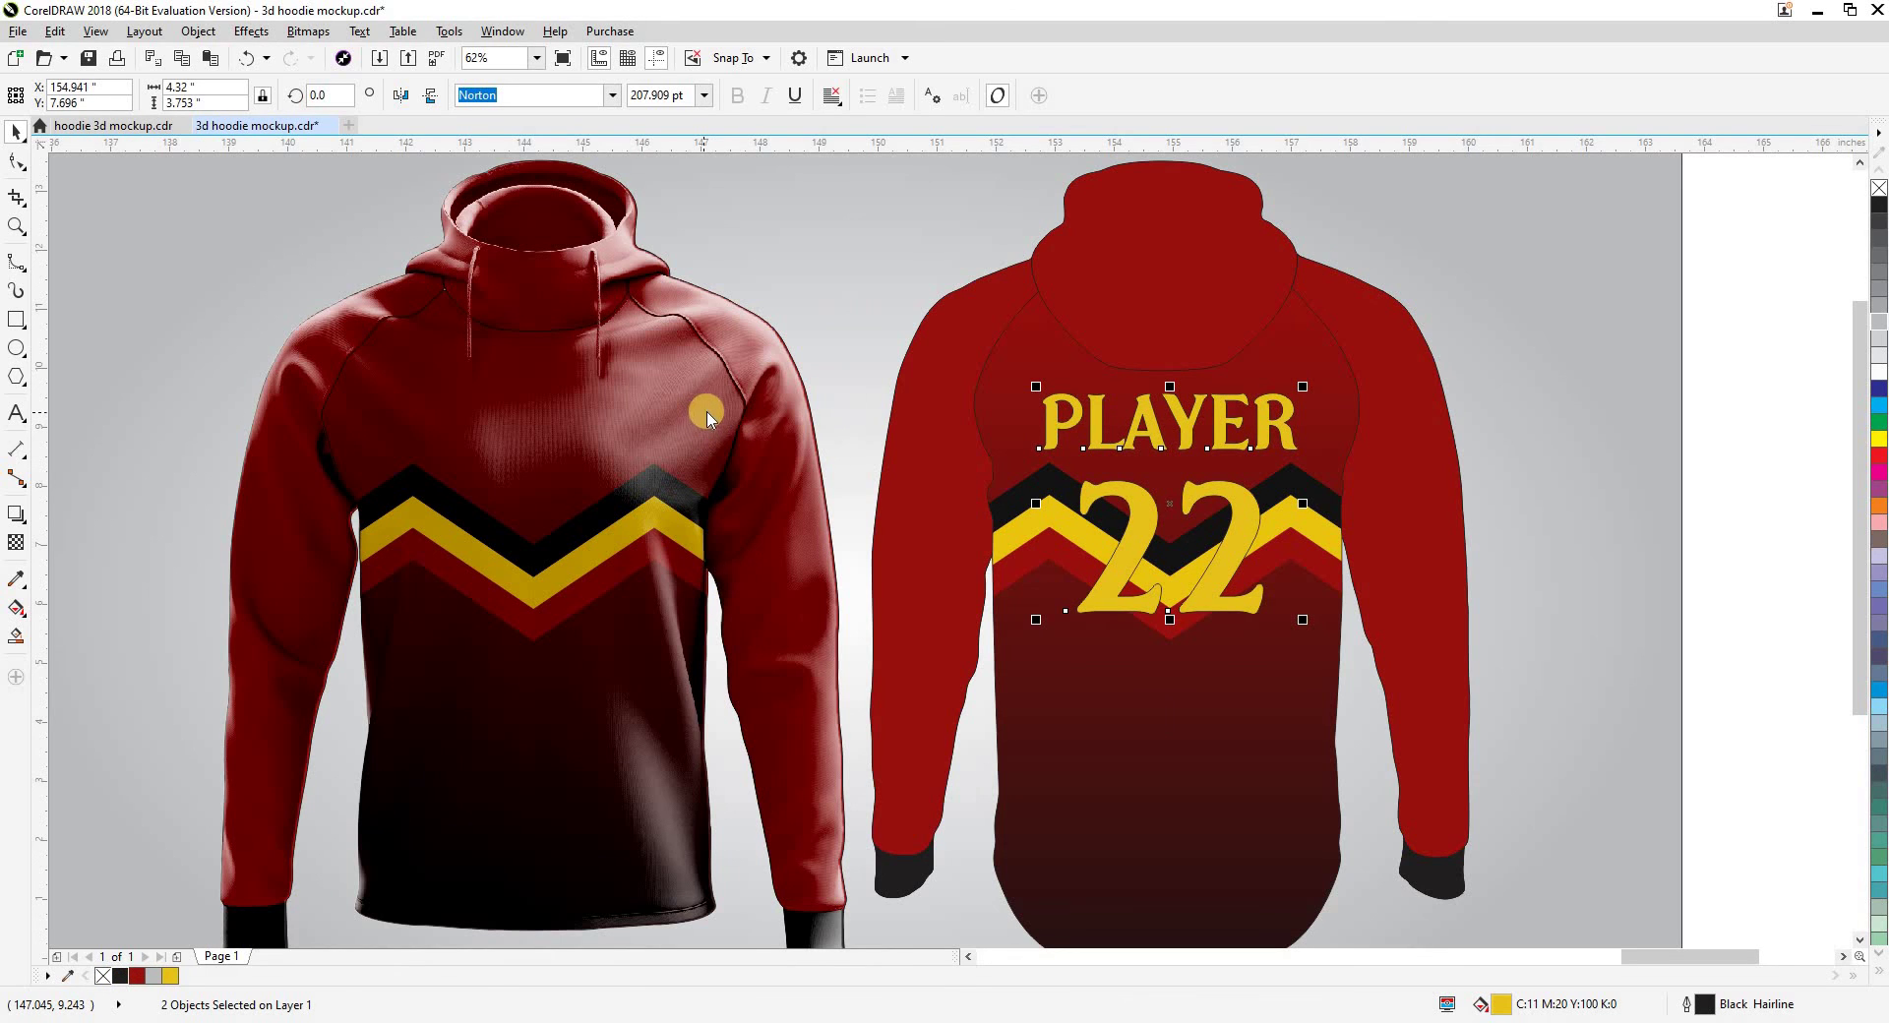
pyautogui.press('F12')
pyautogui.click(818, 388)
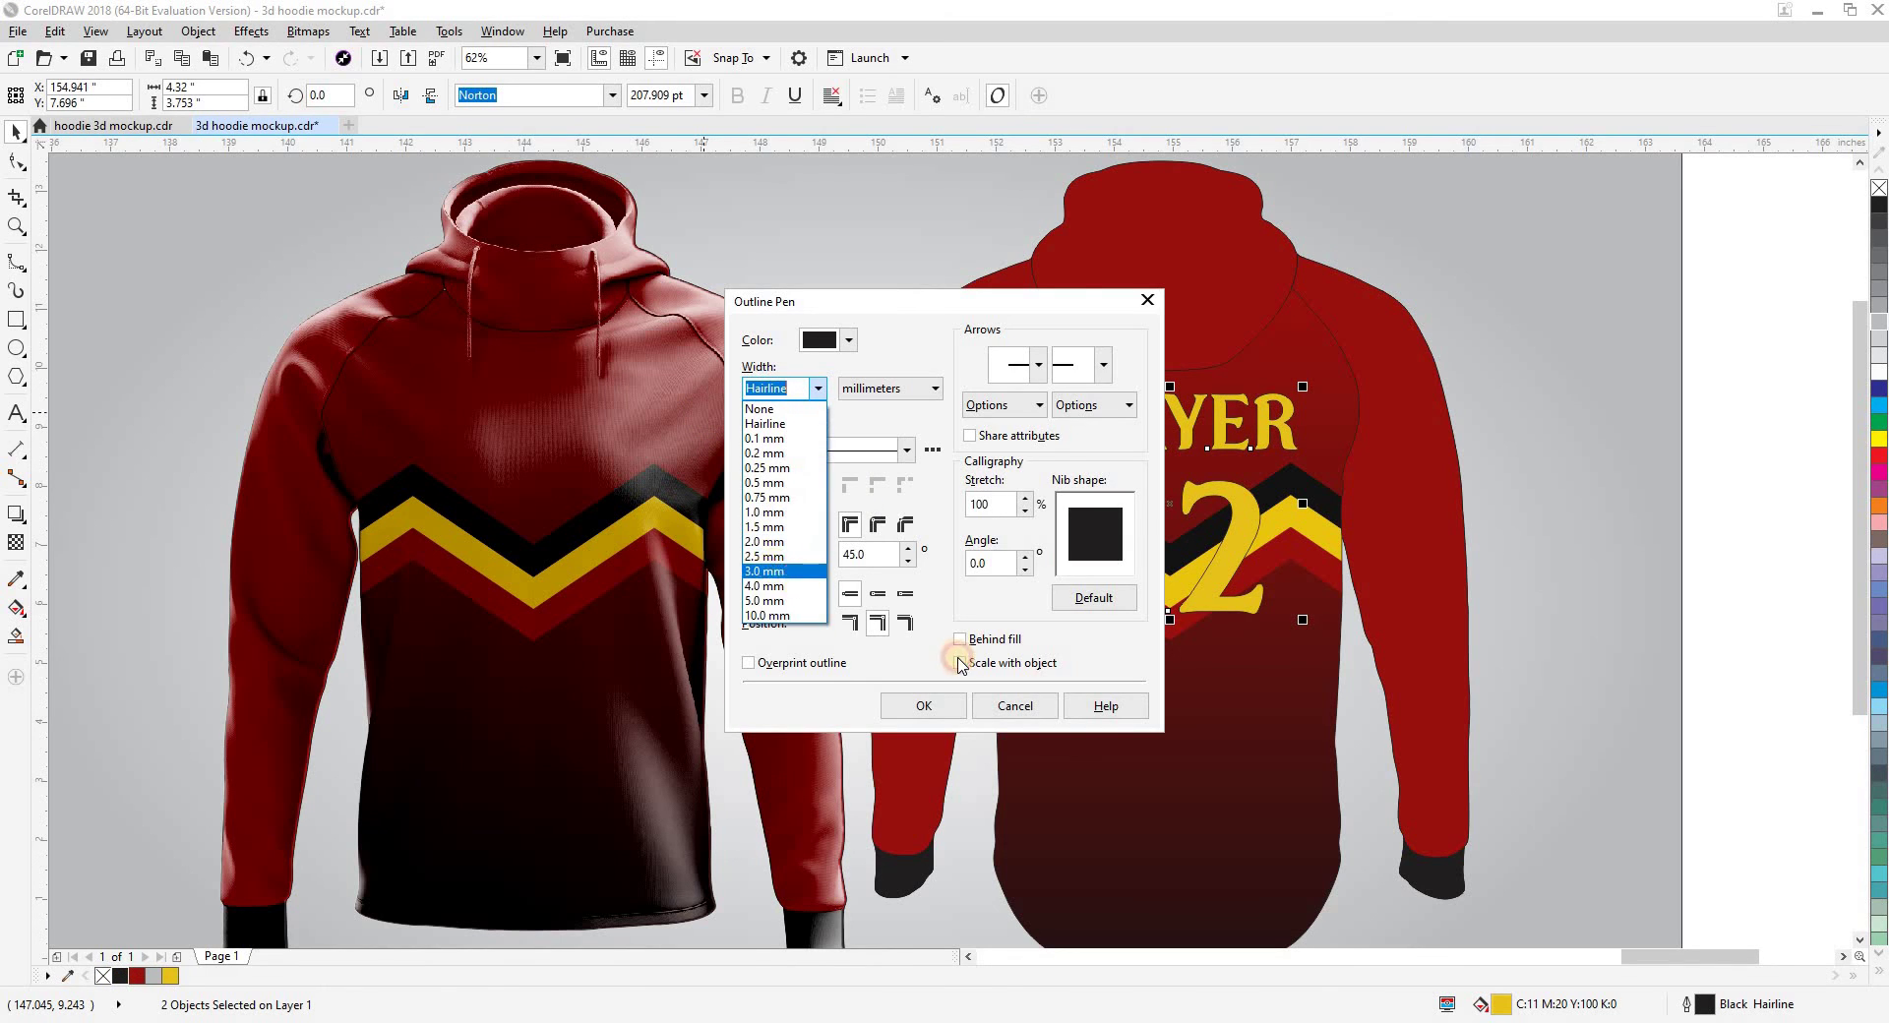
pyautogui.click(960, 663)
pyautogui.click(947, 707)
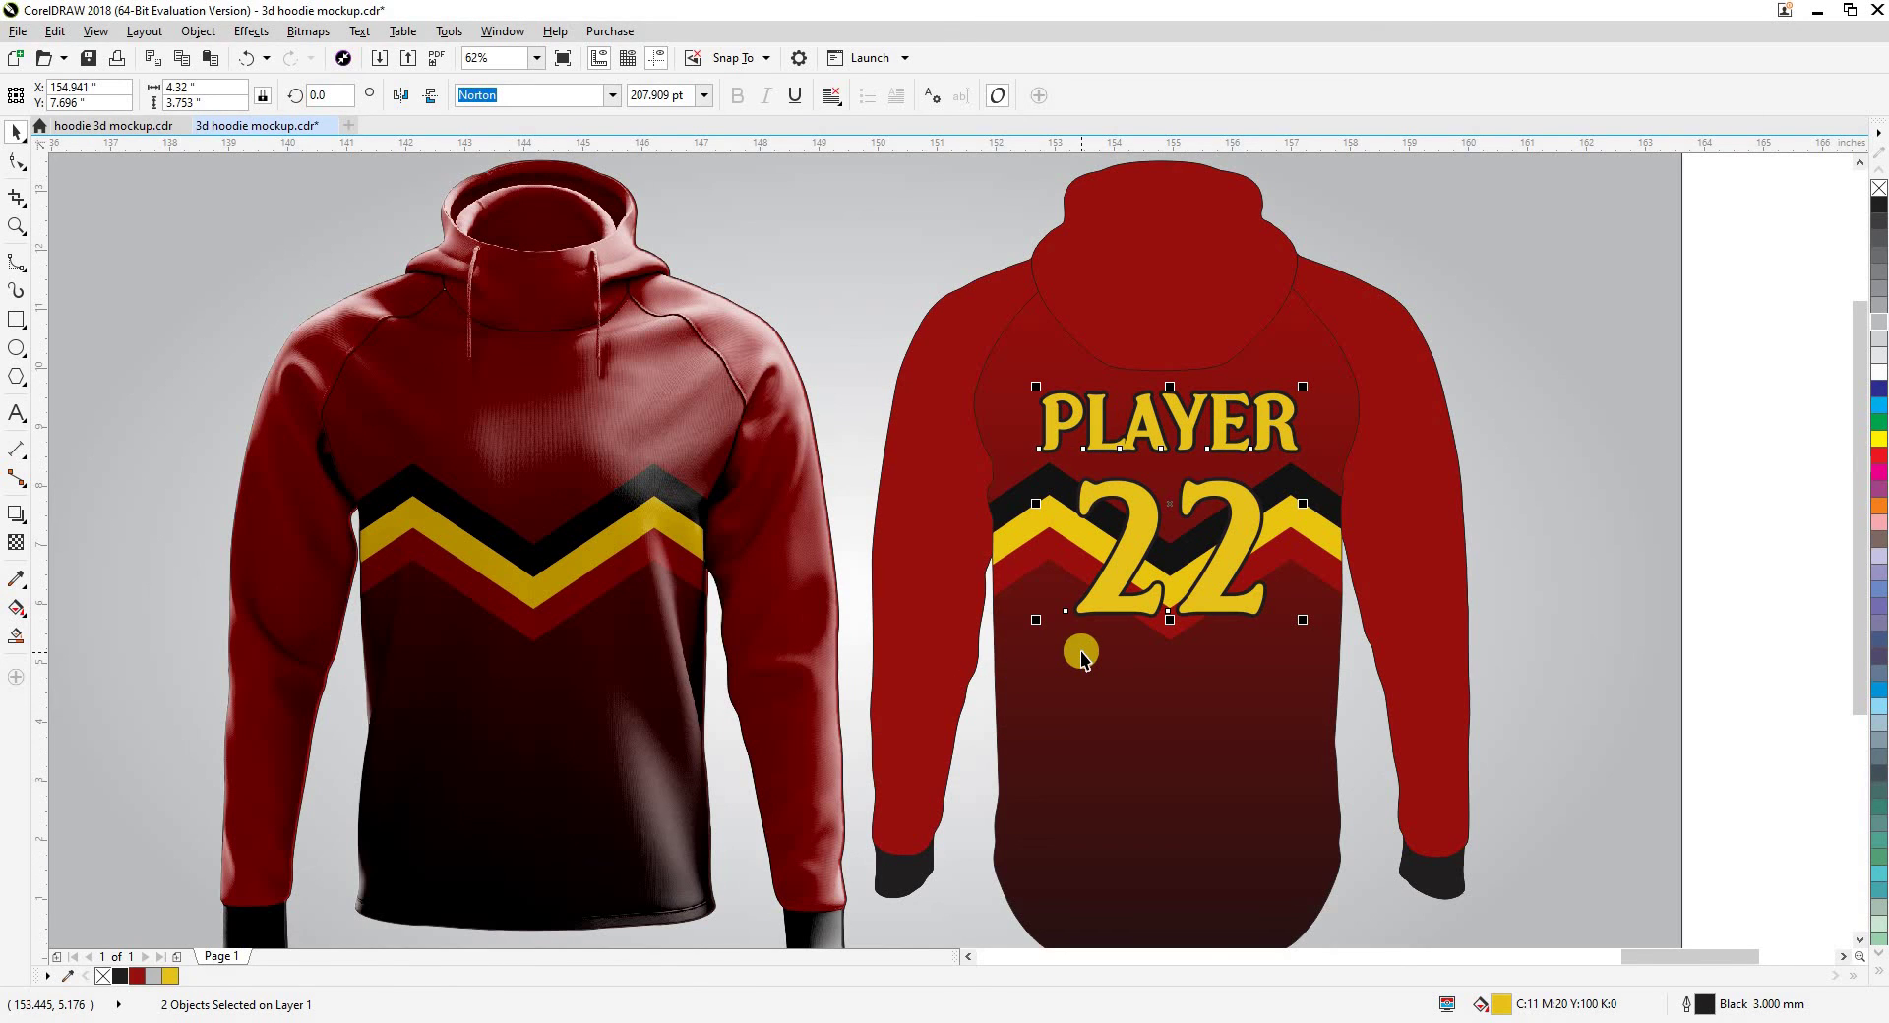
# Scale the 22 down to about 2.9 inches wide and center it horizontally under the PLAYER text
pyautogui.scroll(-2, 1080, 658)
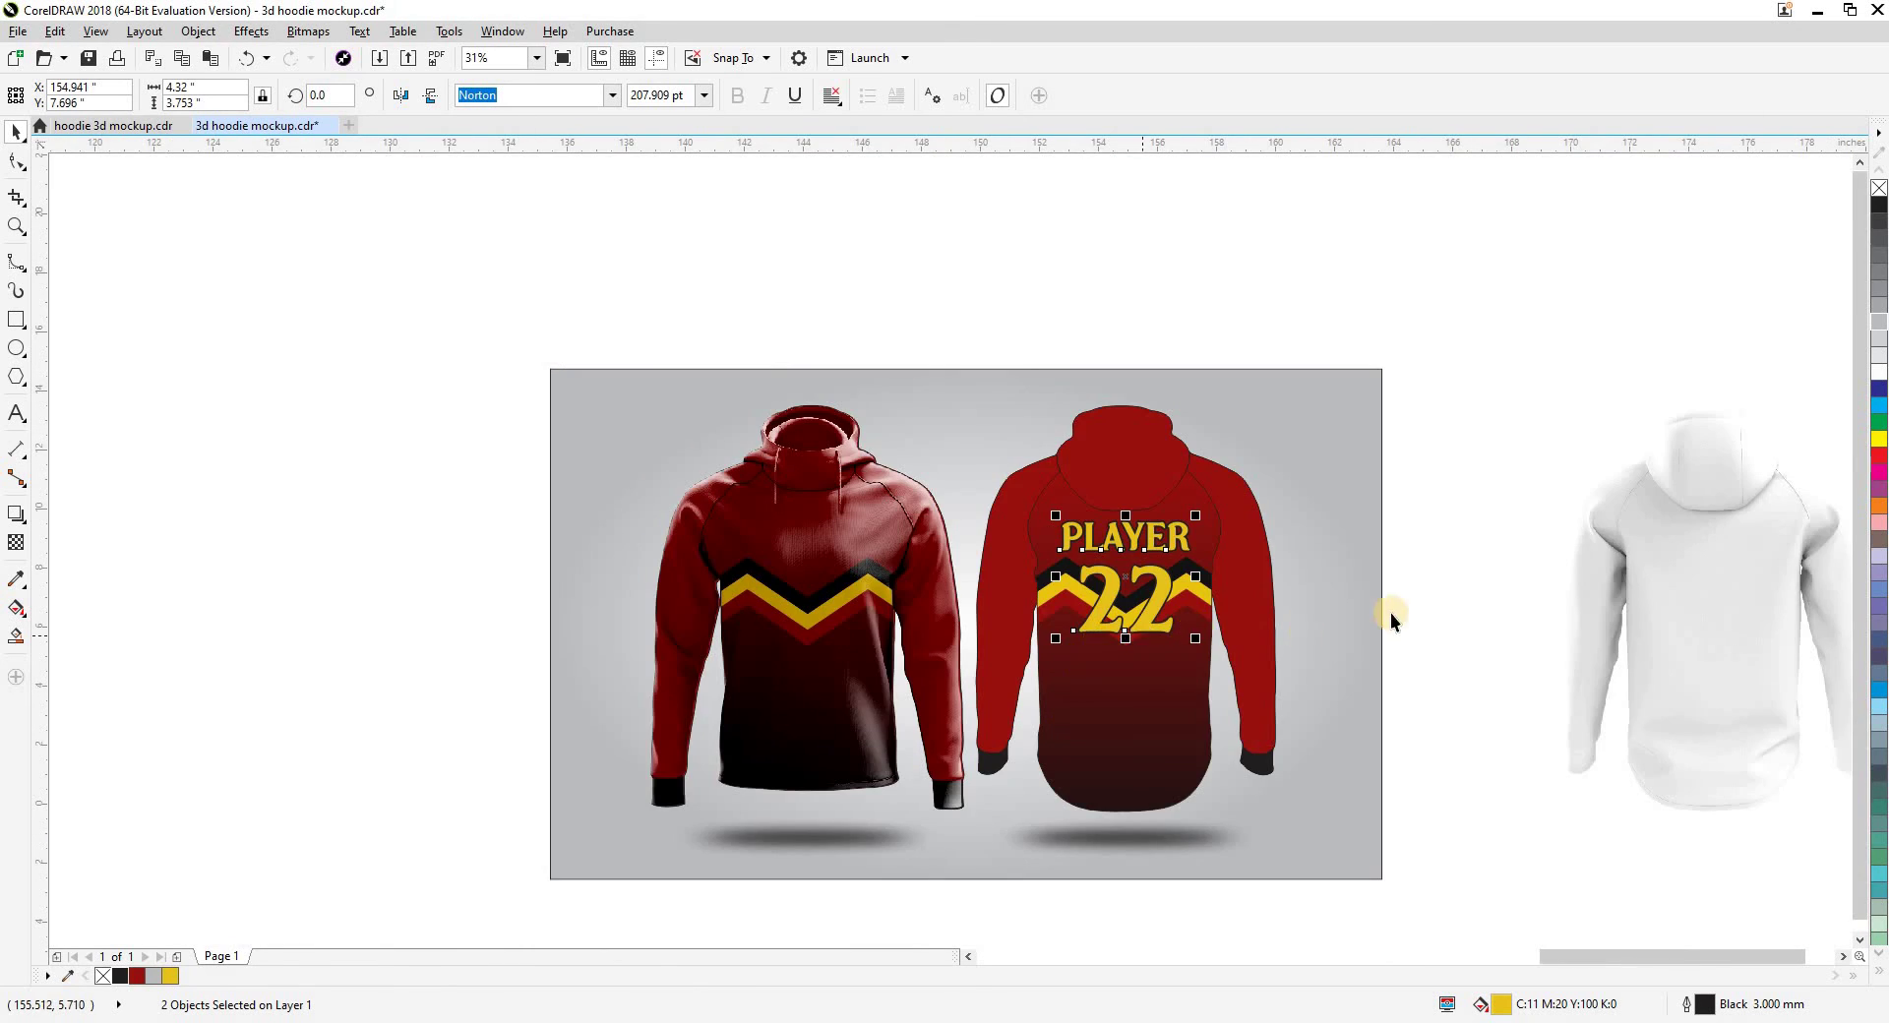
pyautogui.click(1156, 604)
pyautogui.scroll(1, 1141, 608)
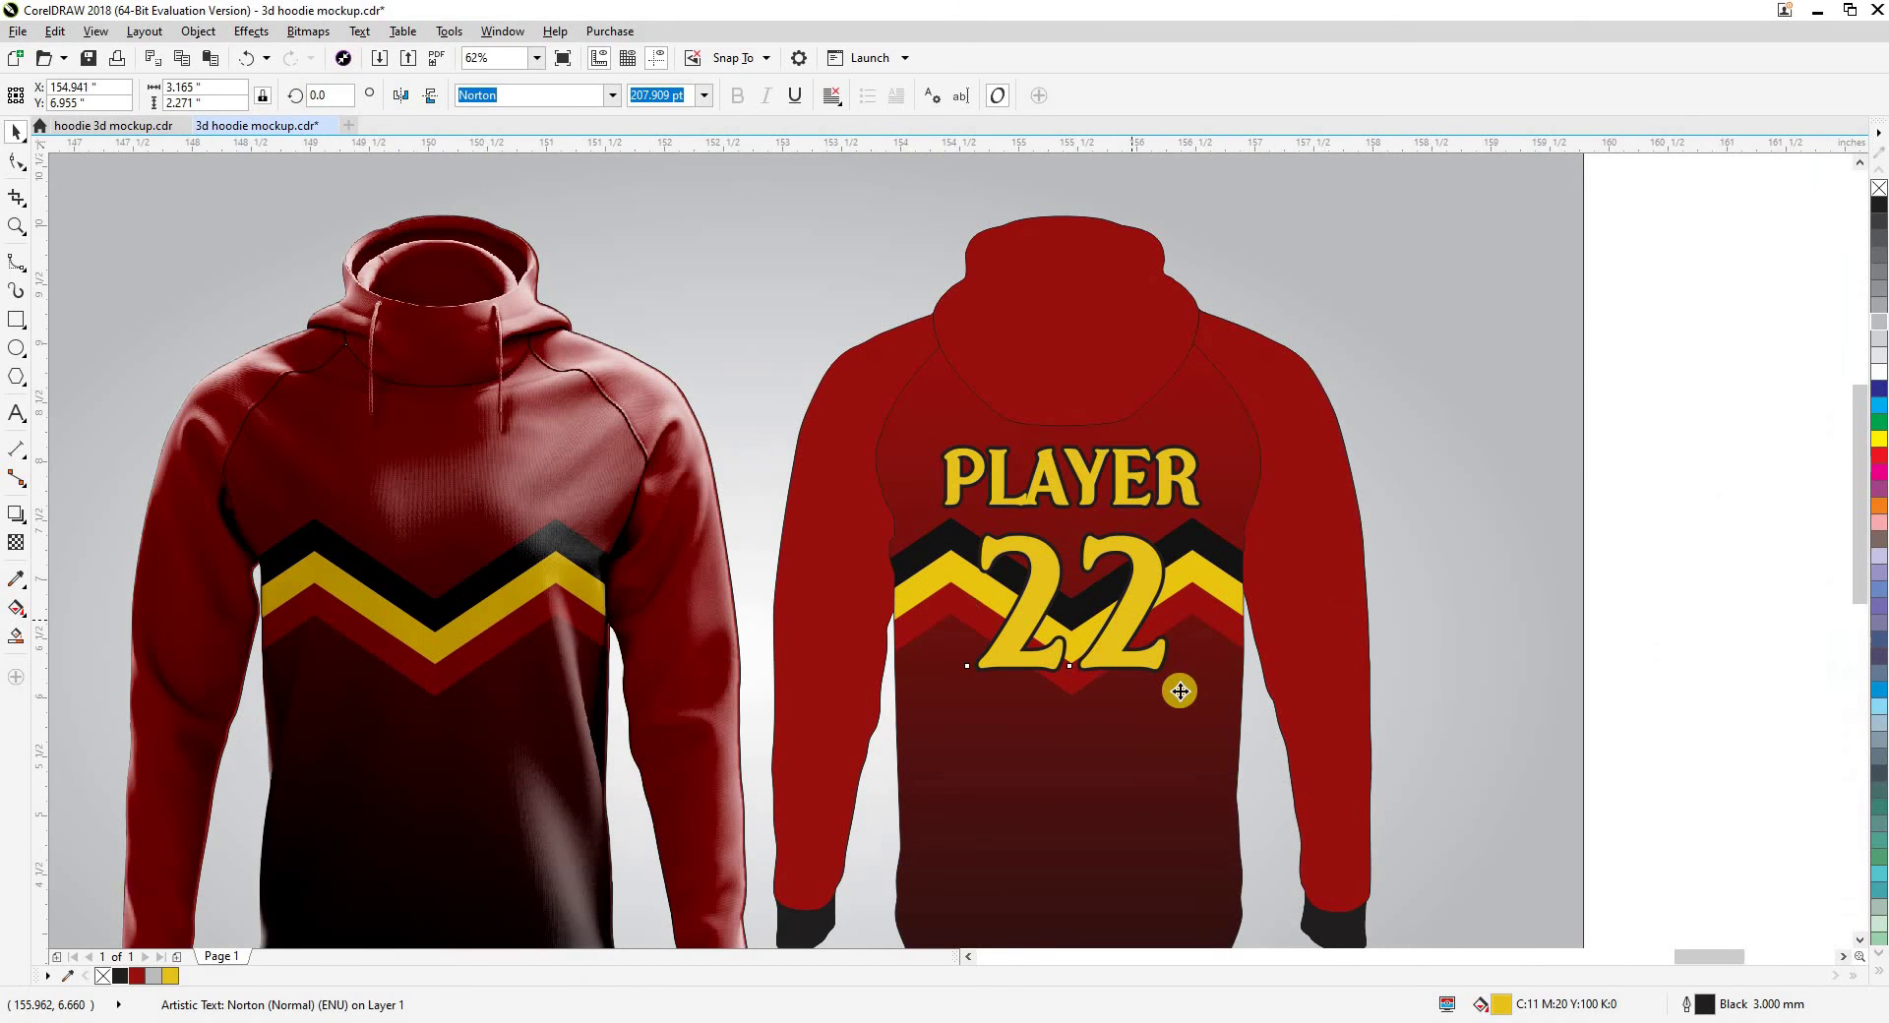
pyautogui.scroll(1, 1210, 708)
pyautogui.moveTo(1202, 726); pyautogui.dragTo(1175, 705)
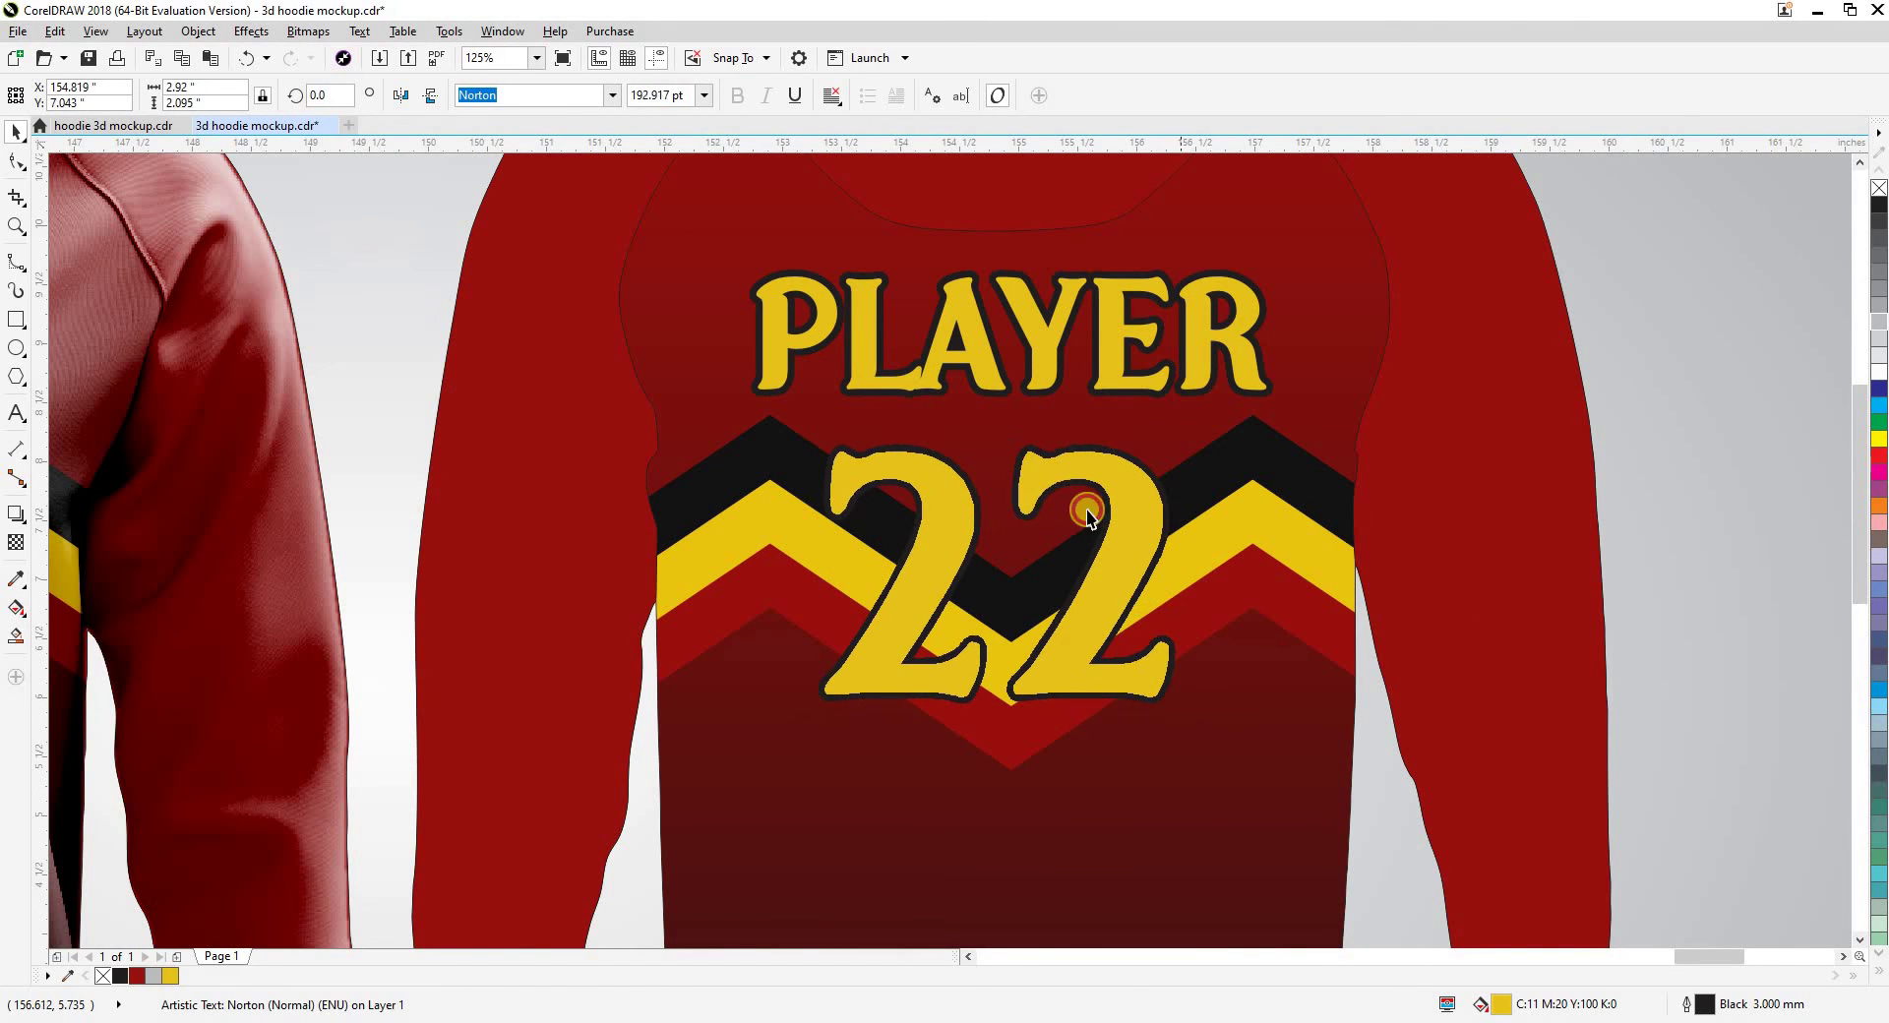
pyautogui.keyDown('shift'); pyautogui.click(1046, 390); pyautogui.keyUp('shift')
pyautogui.press('c')
pyautogui.scroll(-1, 992, 495)
pyautogui.click(1526, 432)
pyautogui.scroll(1, 1025, 474)
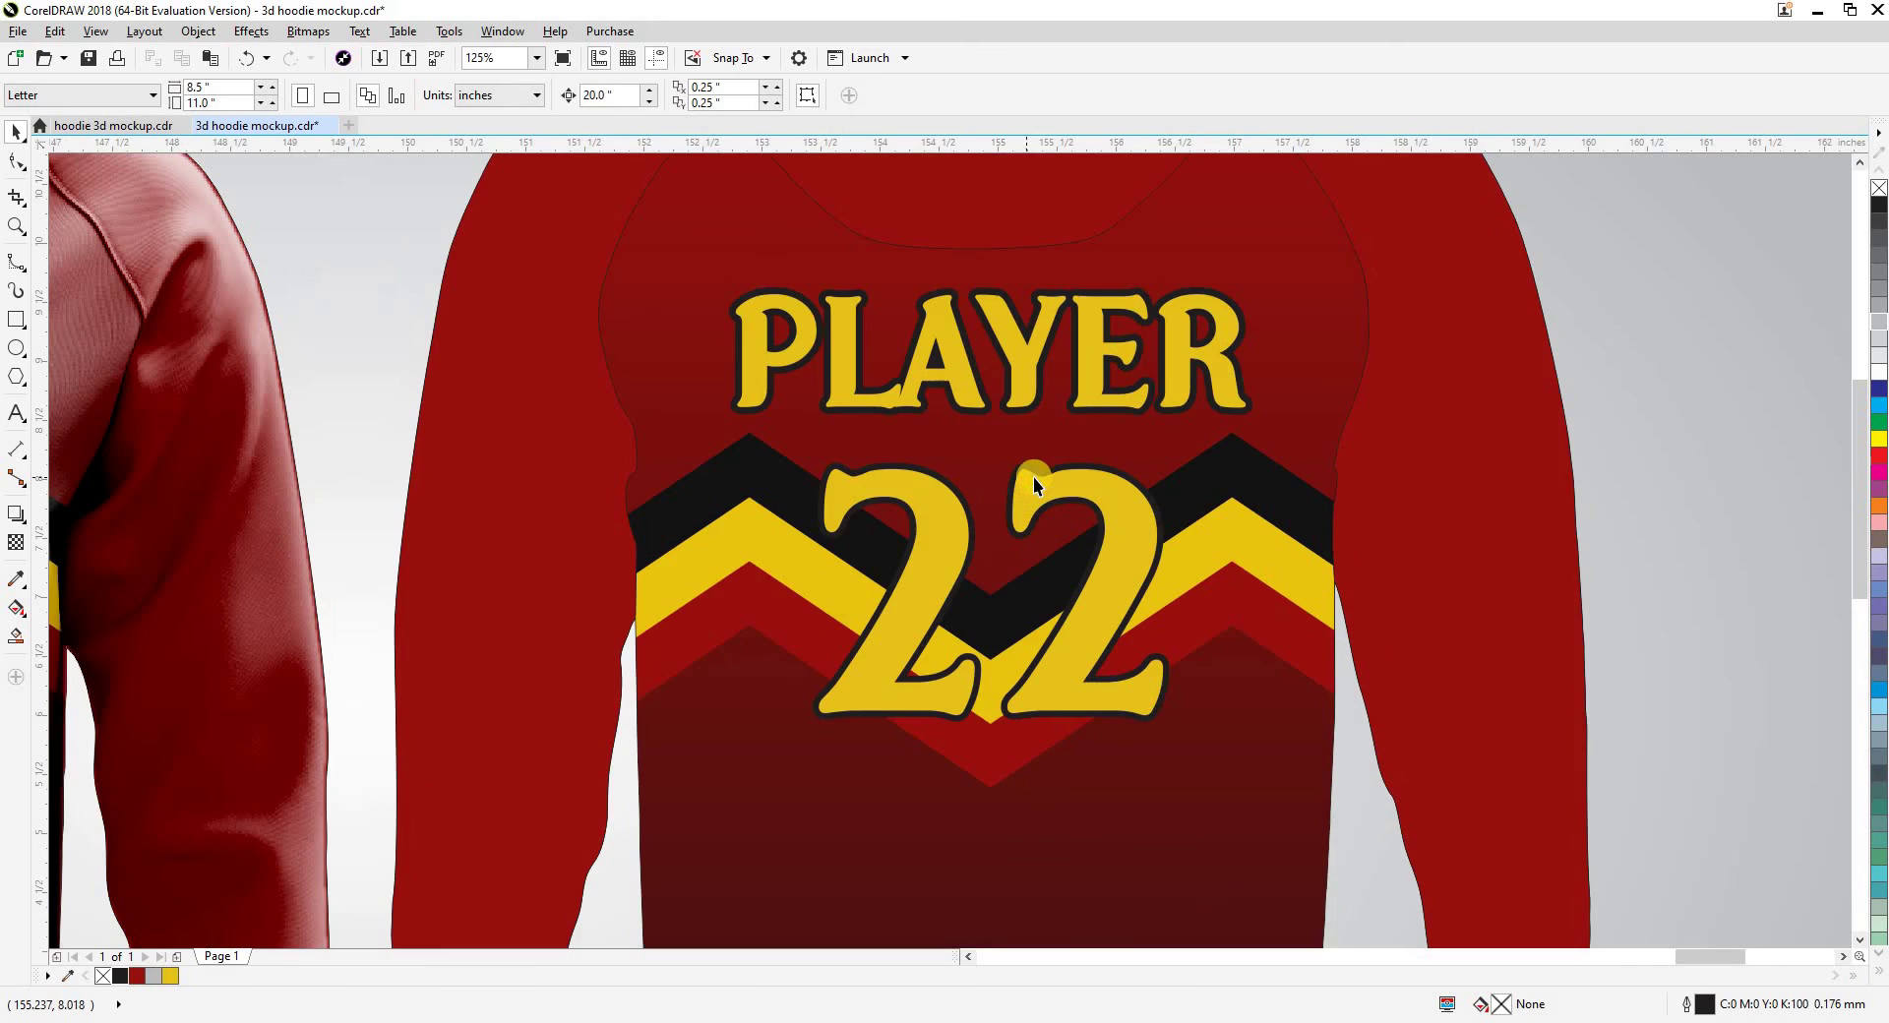
# Raise the 22 closer to the PLAYER text and shift both texts slightly down on the back hoodie
pyautogui.click(1032, 464)
pyautogui.moveTo(1032, 463); pyautogui.dragTo(1031, 447)
pyautogui.keyDown('shift'); pyautogui.click(974, 382); pyautogui.keyUp('shift')
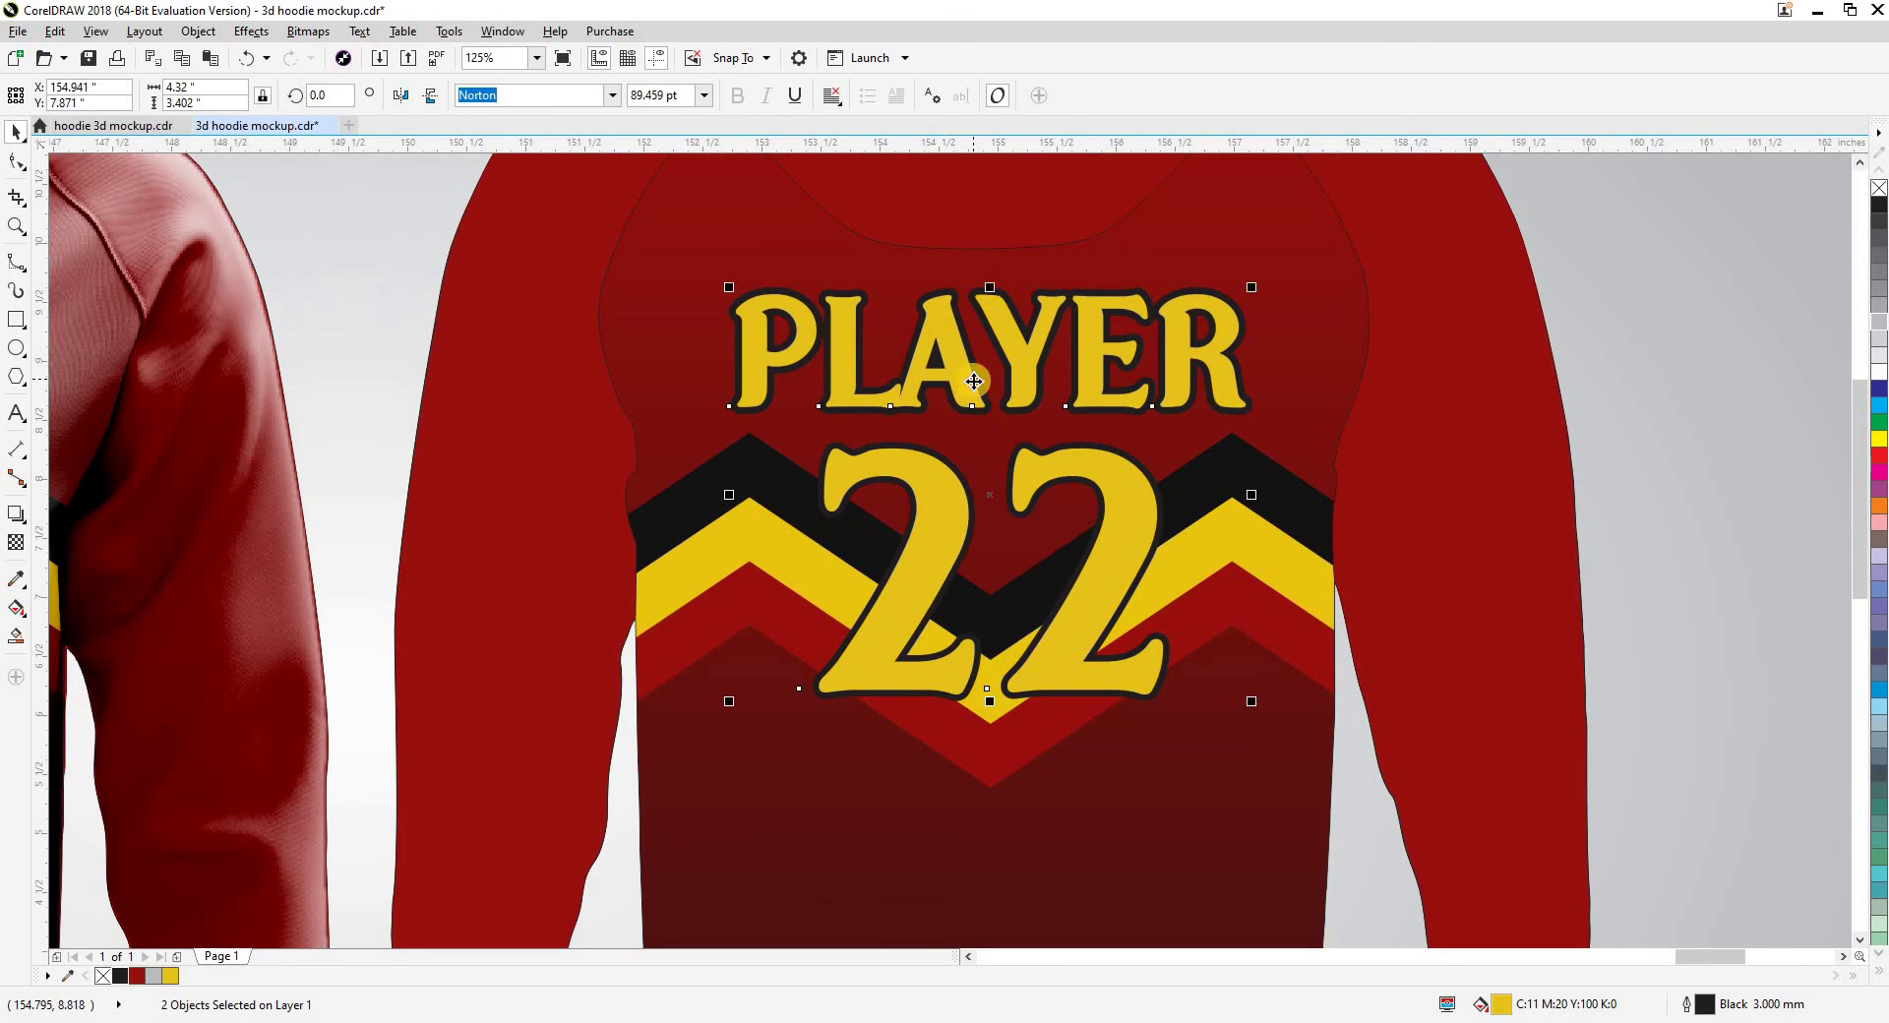
pyautogui.moveTo(974, 379); pyautogui.dragTo(993, 511)
pyautogui.scroll(-4, 1319, 517)
pyautogui.click(1489, 522)
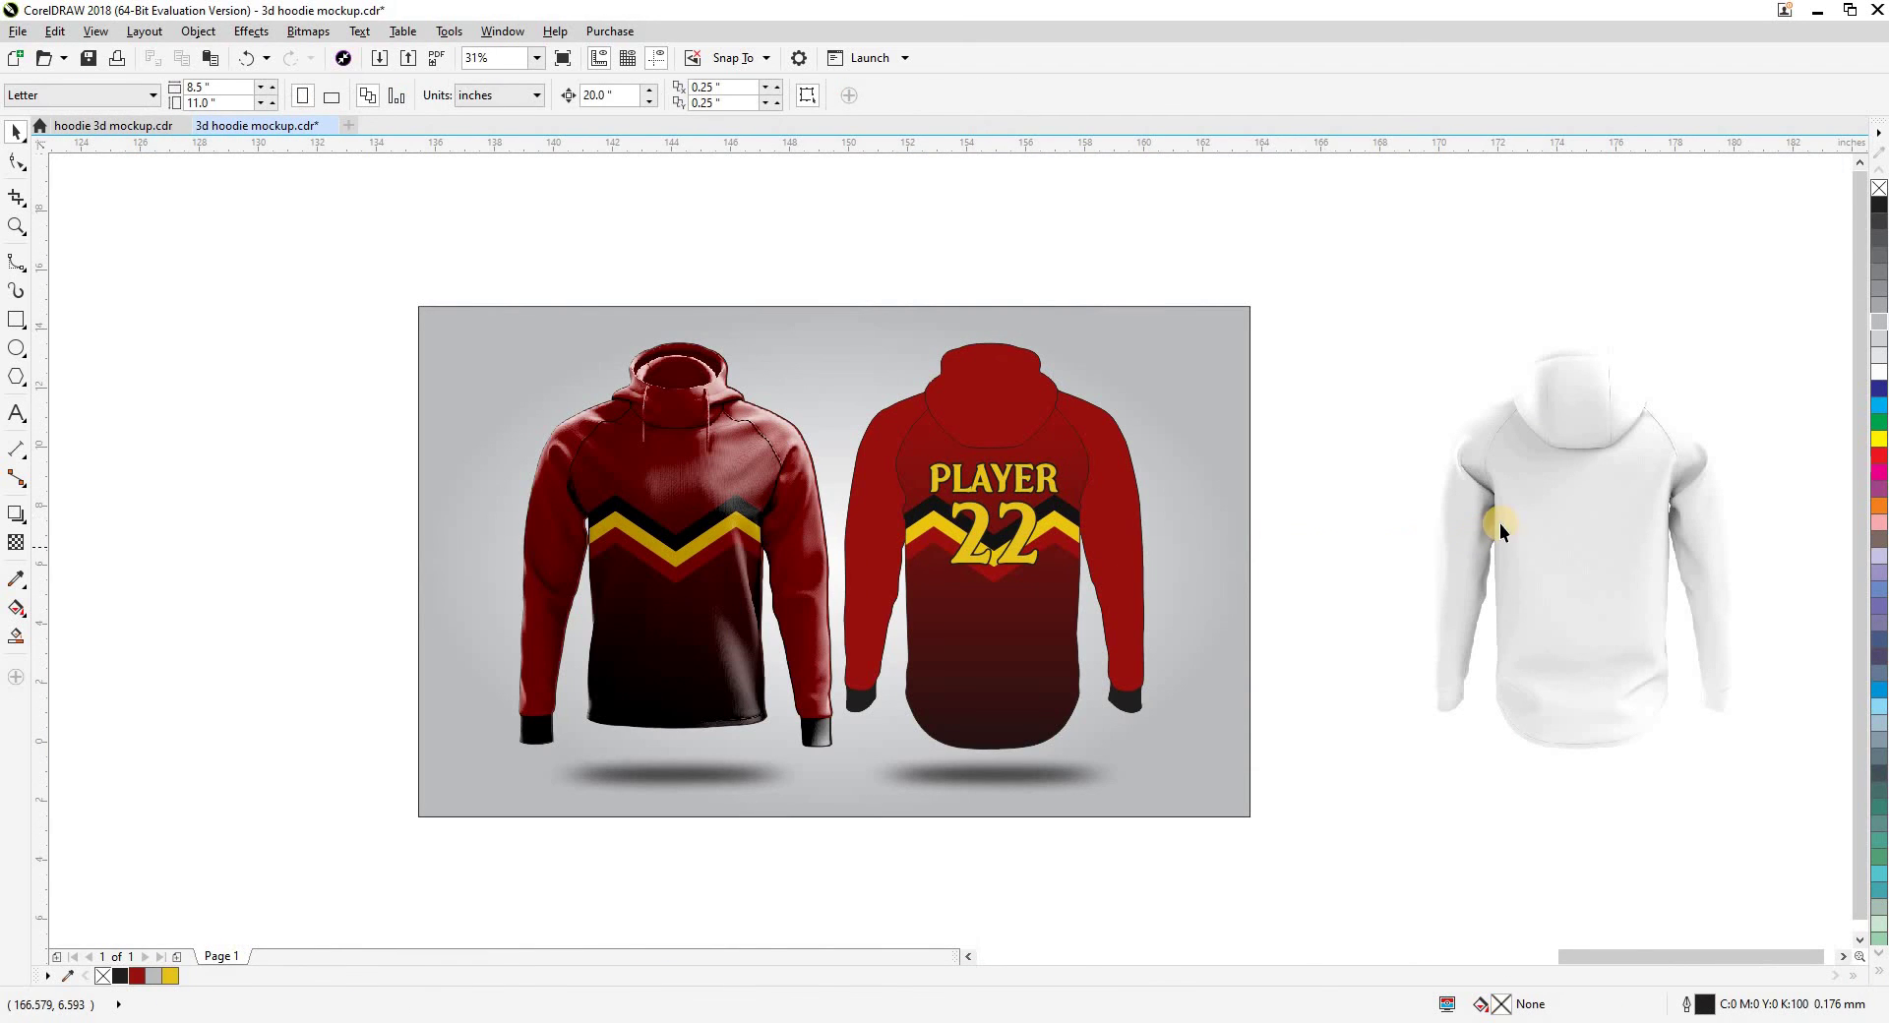
# Move the back shading group 20 inches left, onto the colored and lettered back hoodie
pyautogui.moveTo(1466, 536); pyautogui.dragTo(950, 538)
pyautogui.scroll(4, 951, 531)
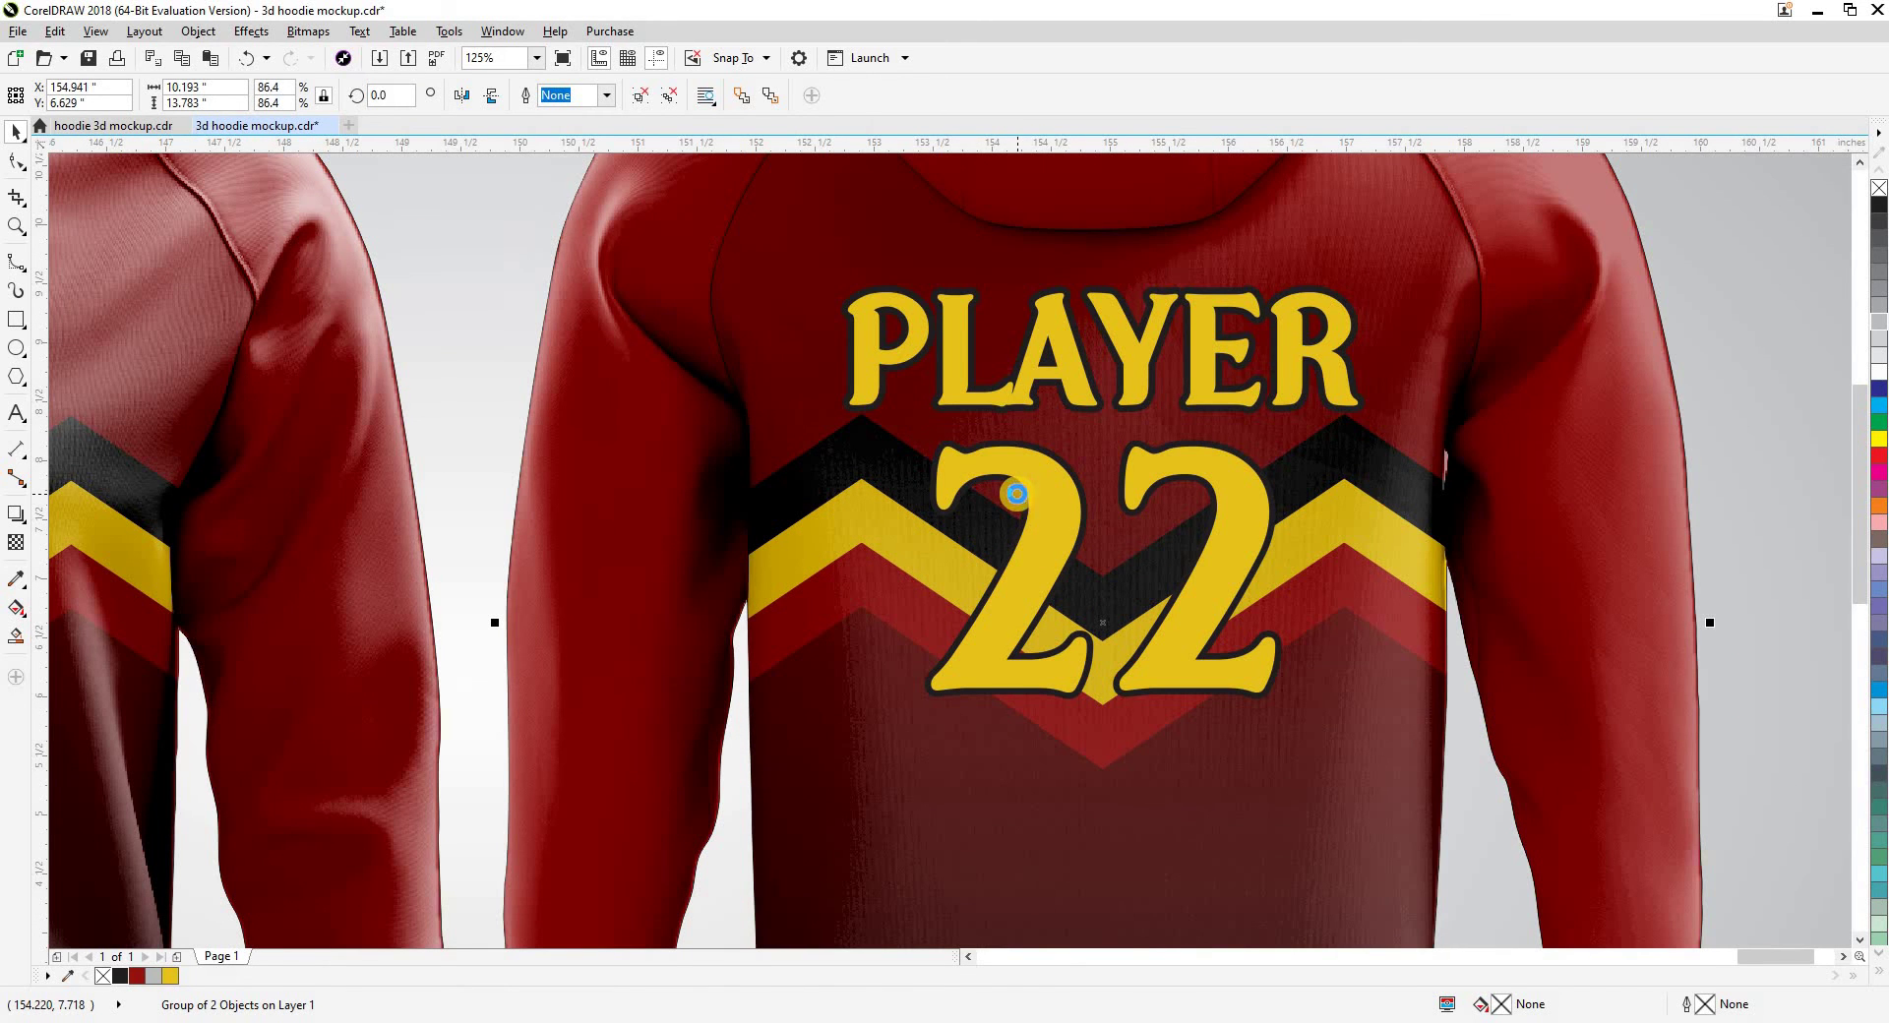
pyautogui.scroll(-4, 1013, 492)
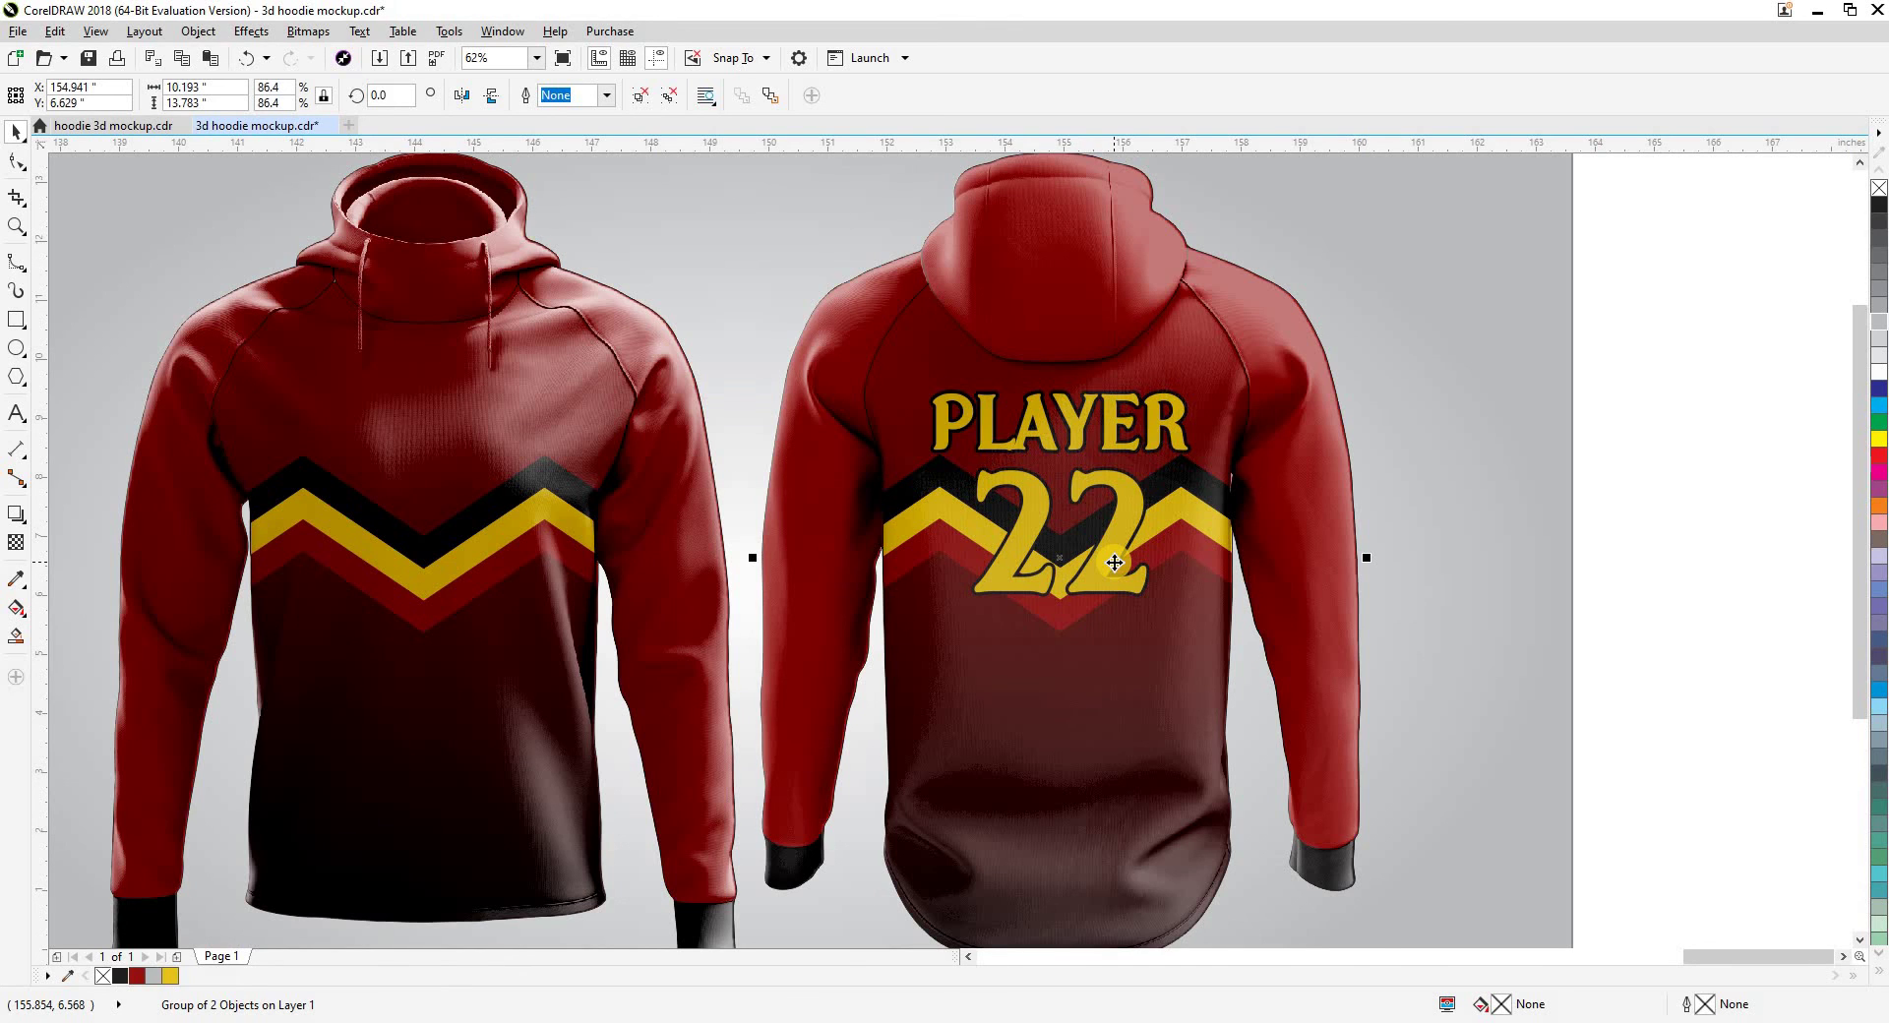
pyautogui.scroll(-1, 1114, 562)
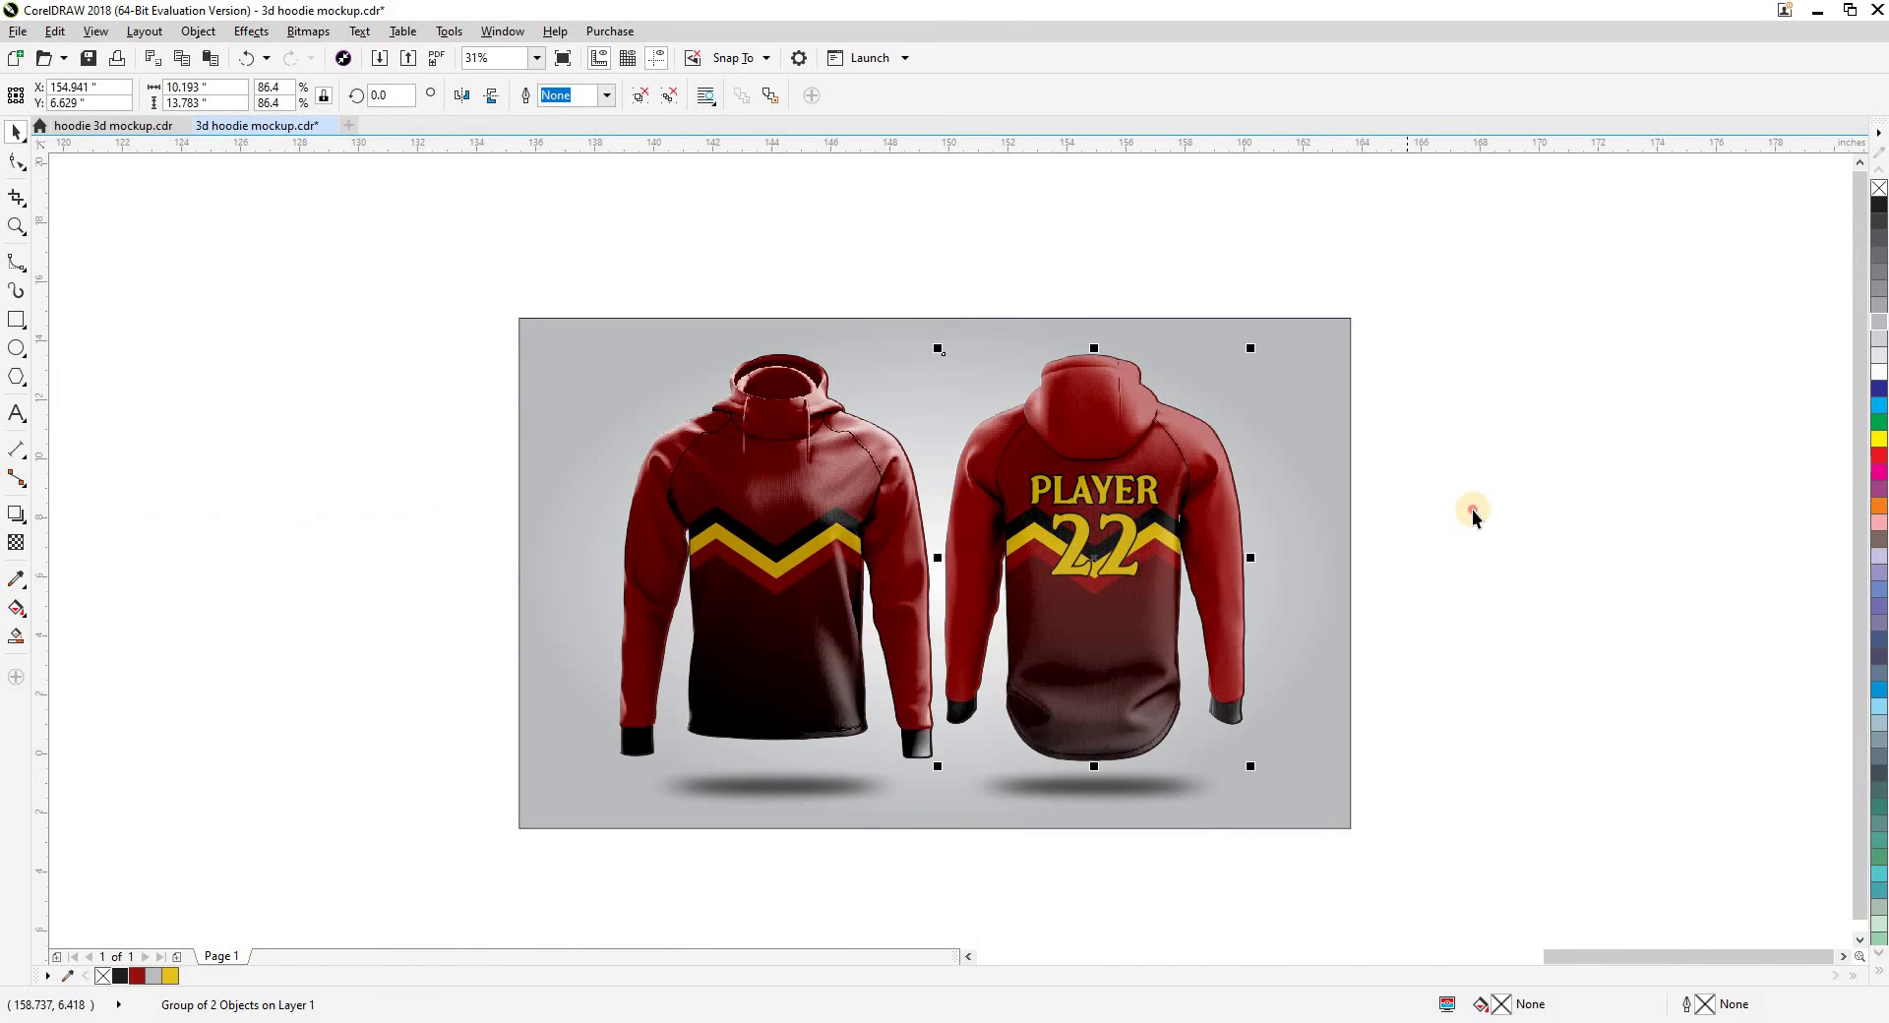
pyautogui.click(51, 430)
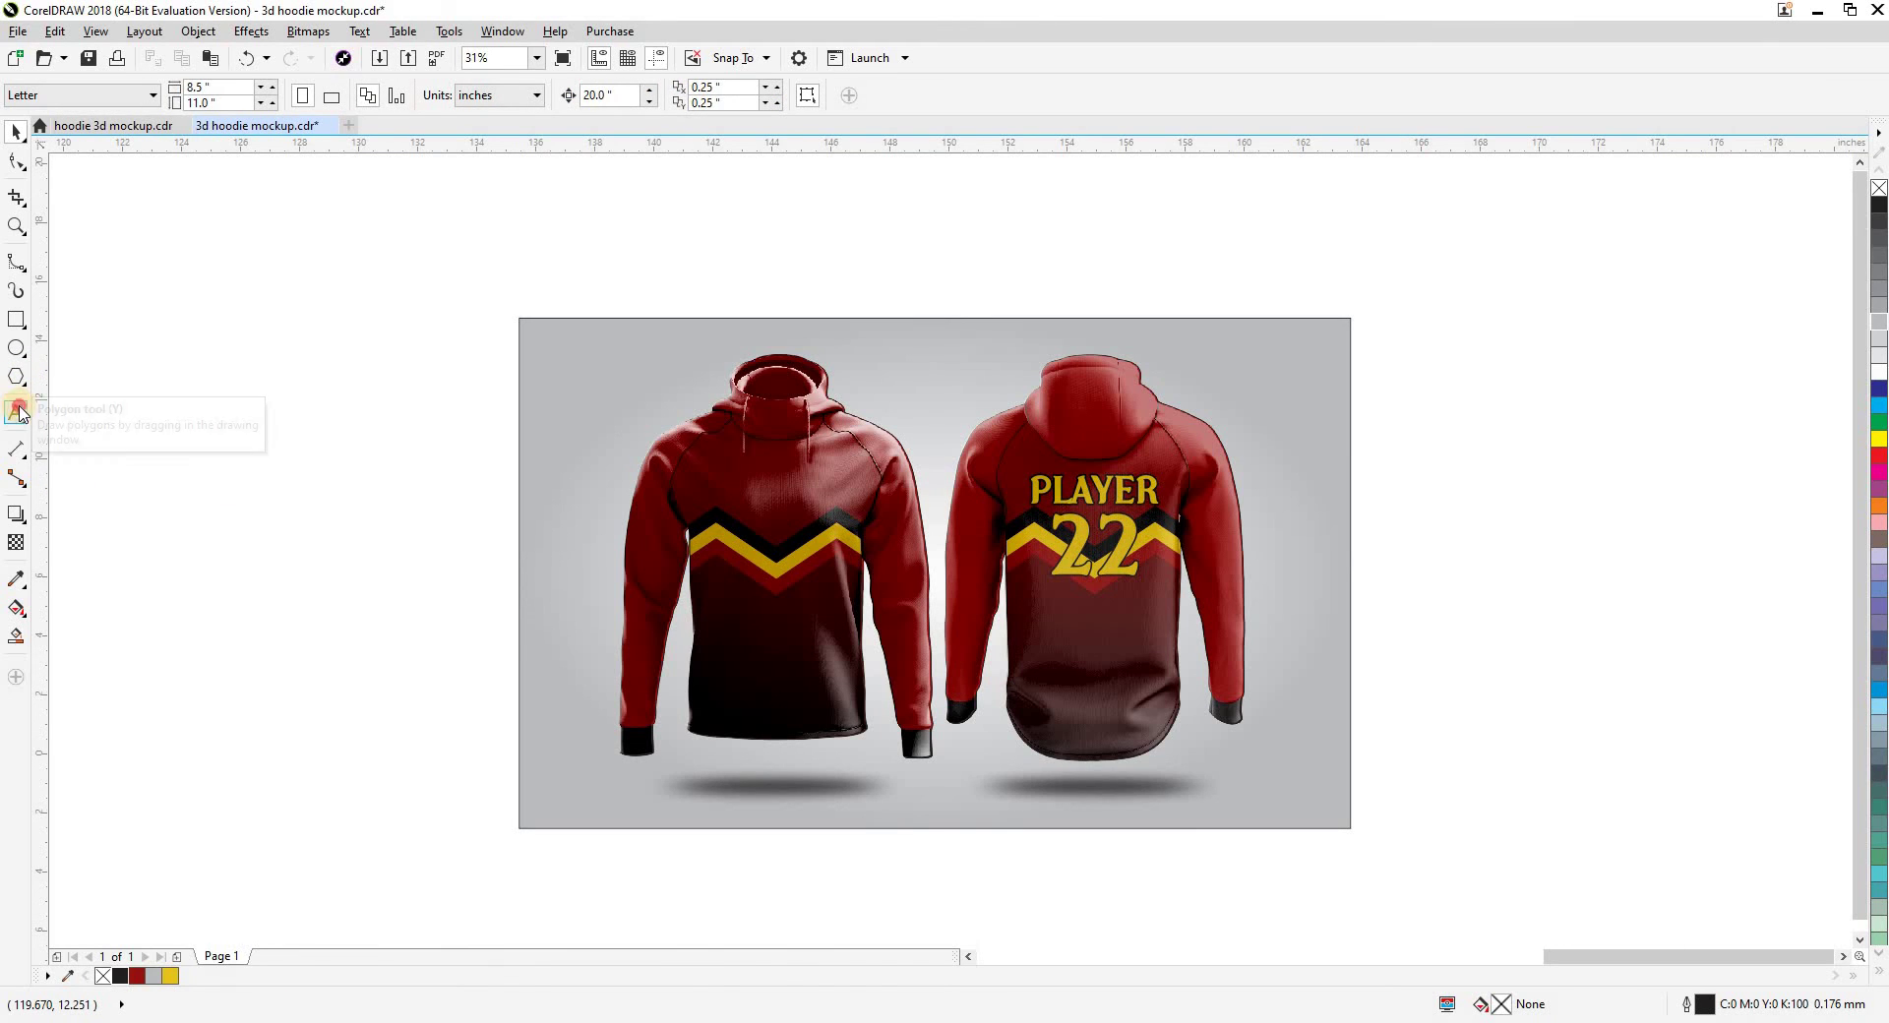
pyautogui.click(16, 414)
pyautogui.click(407, 502)
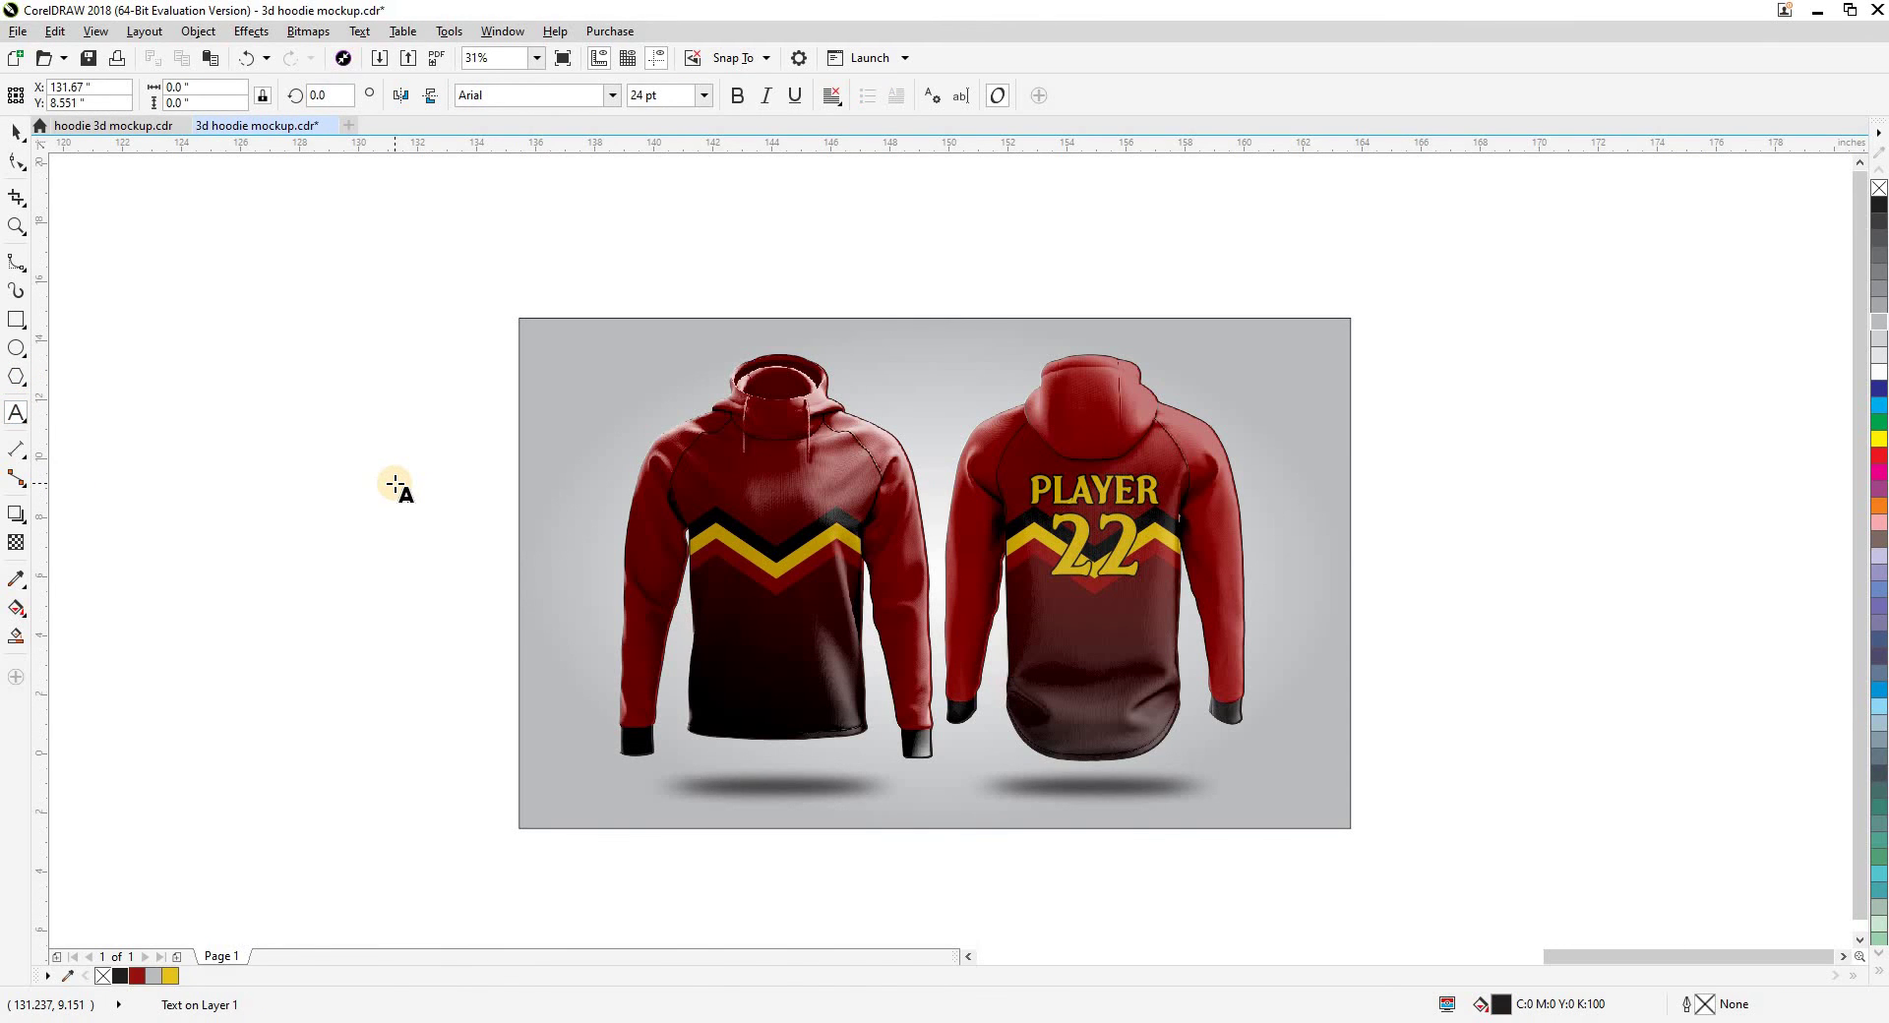
pyautogui.press('Escape')
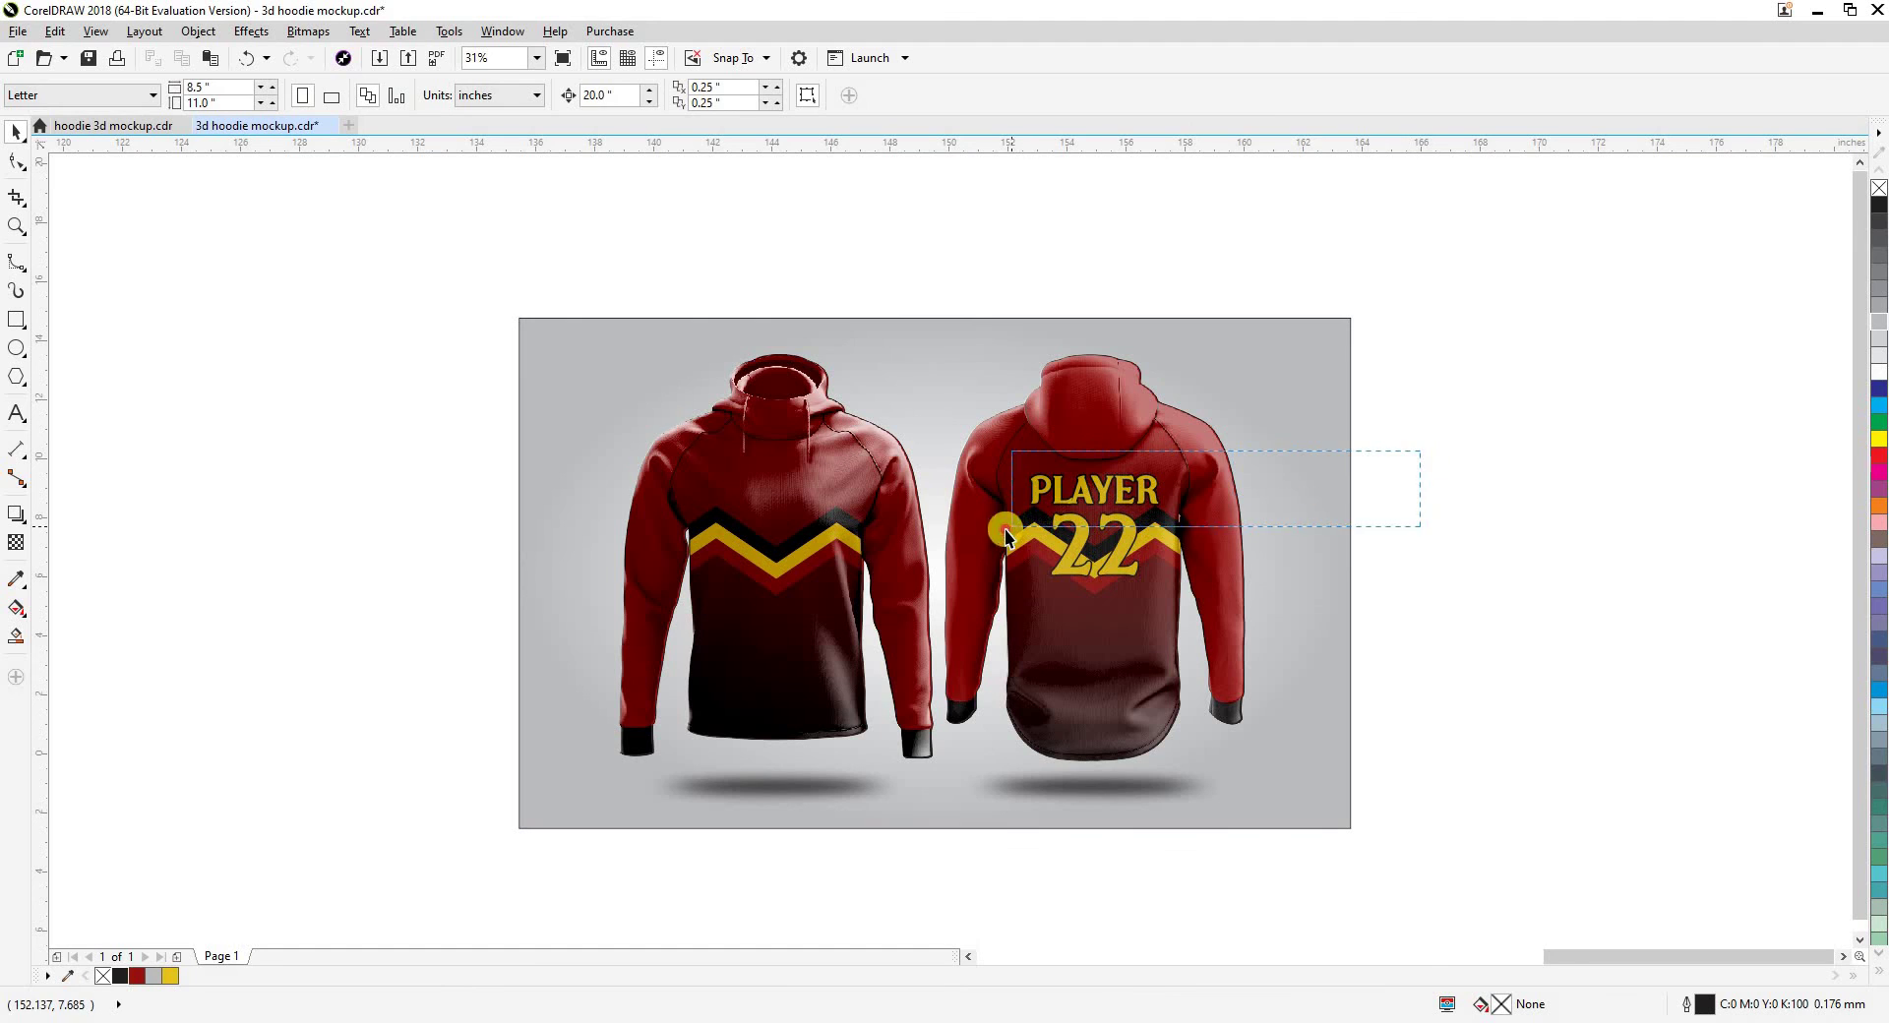
# Copy the PLAYER text to the empty area beside the front hoodie and change the copy's wording to LOGO
pyautogui.moveTo(1006, 529); pyautogui.dragTo(1004, 532)
pyautogui.moveTo(1099, 481); pyautogui.dragTo(437, 481)
pyautogui.rightClick(437, 480)
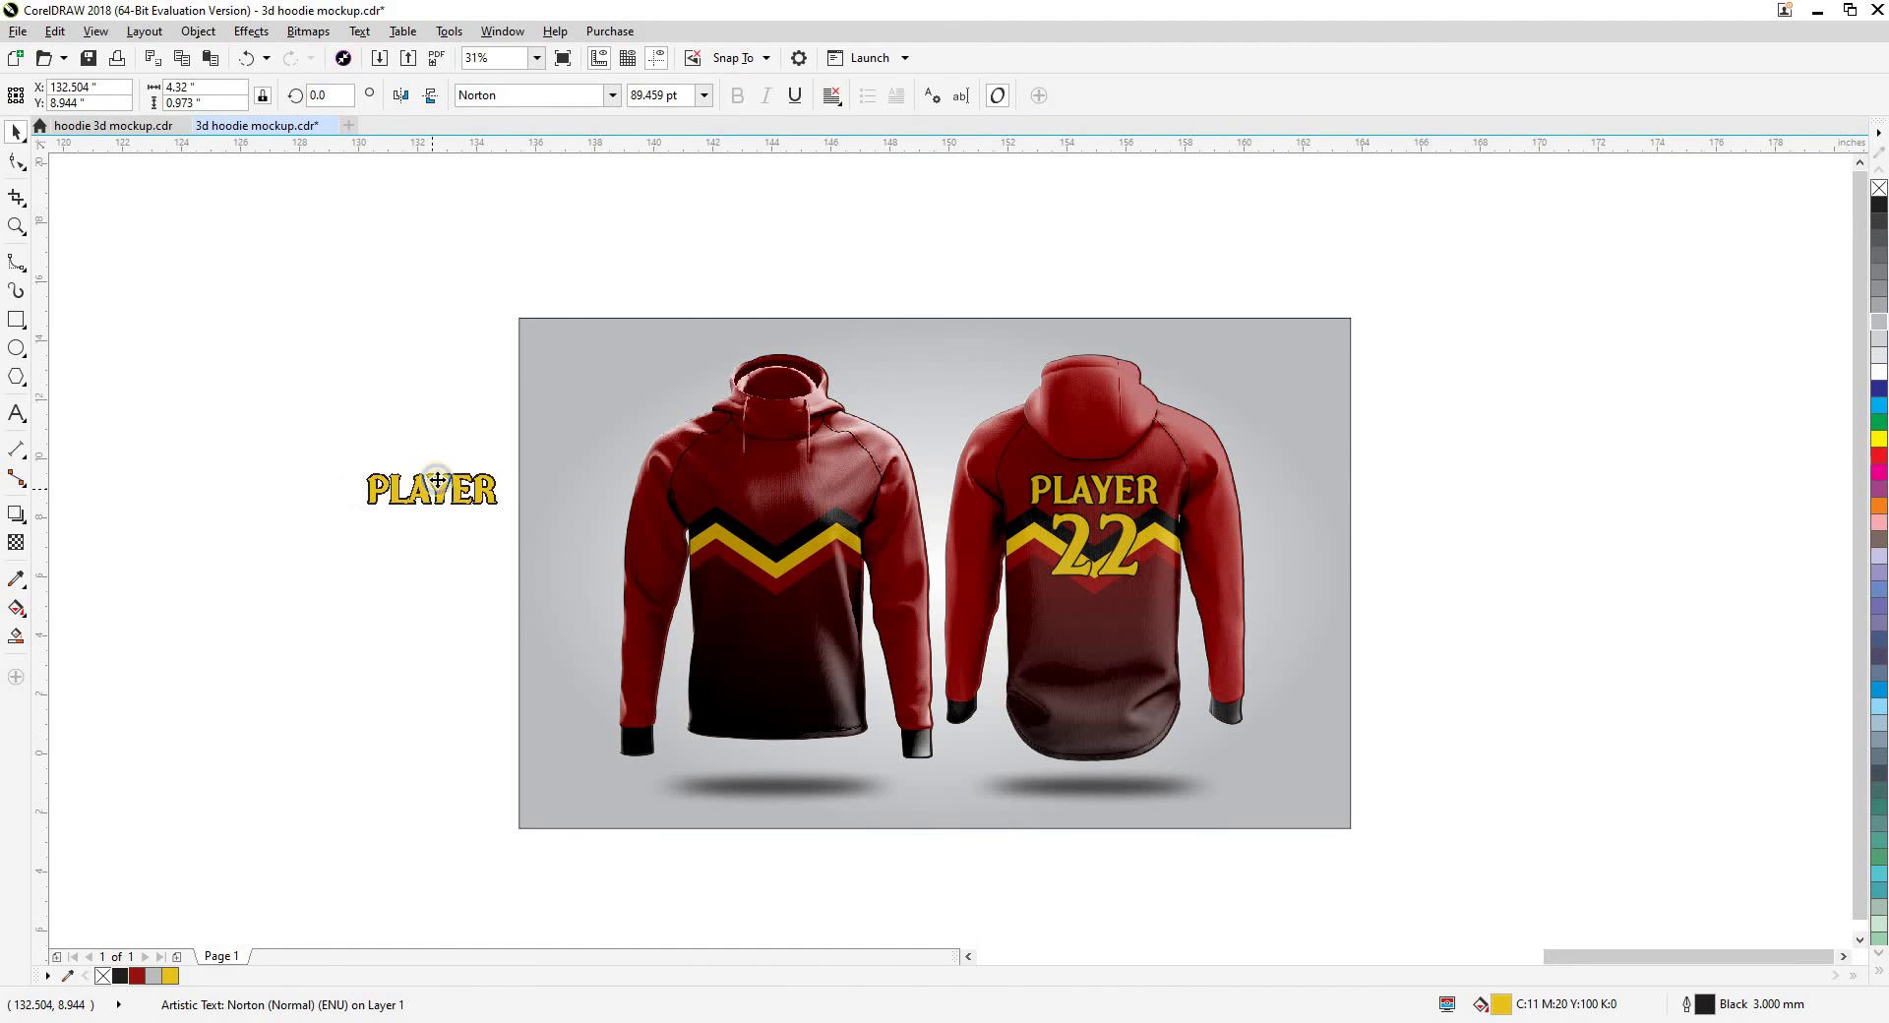
pyautogui.doubleClick(439, 479)
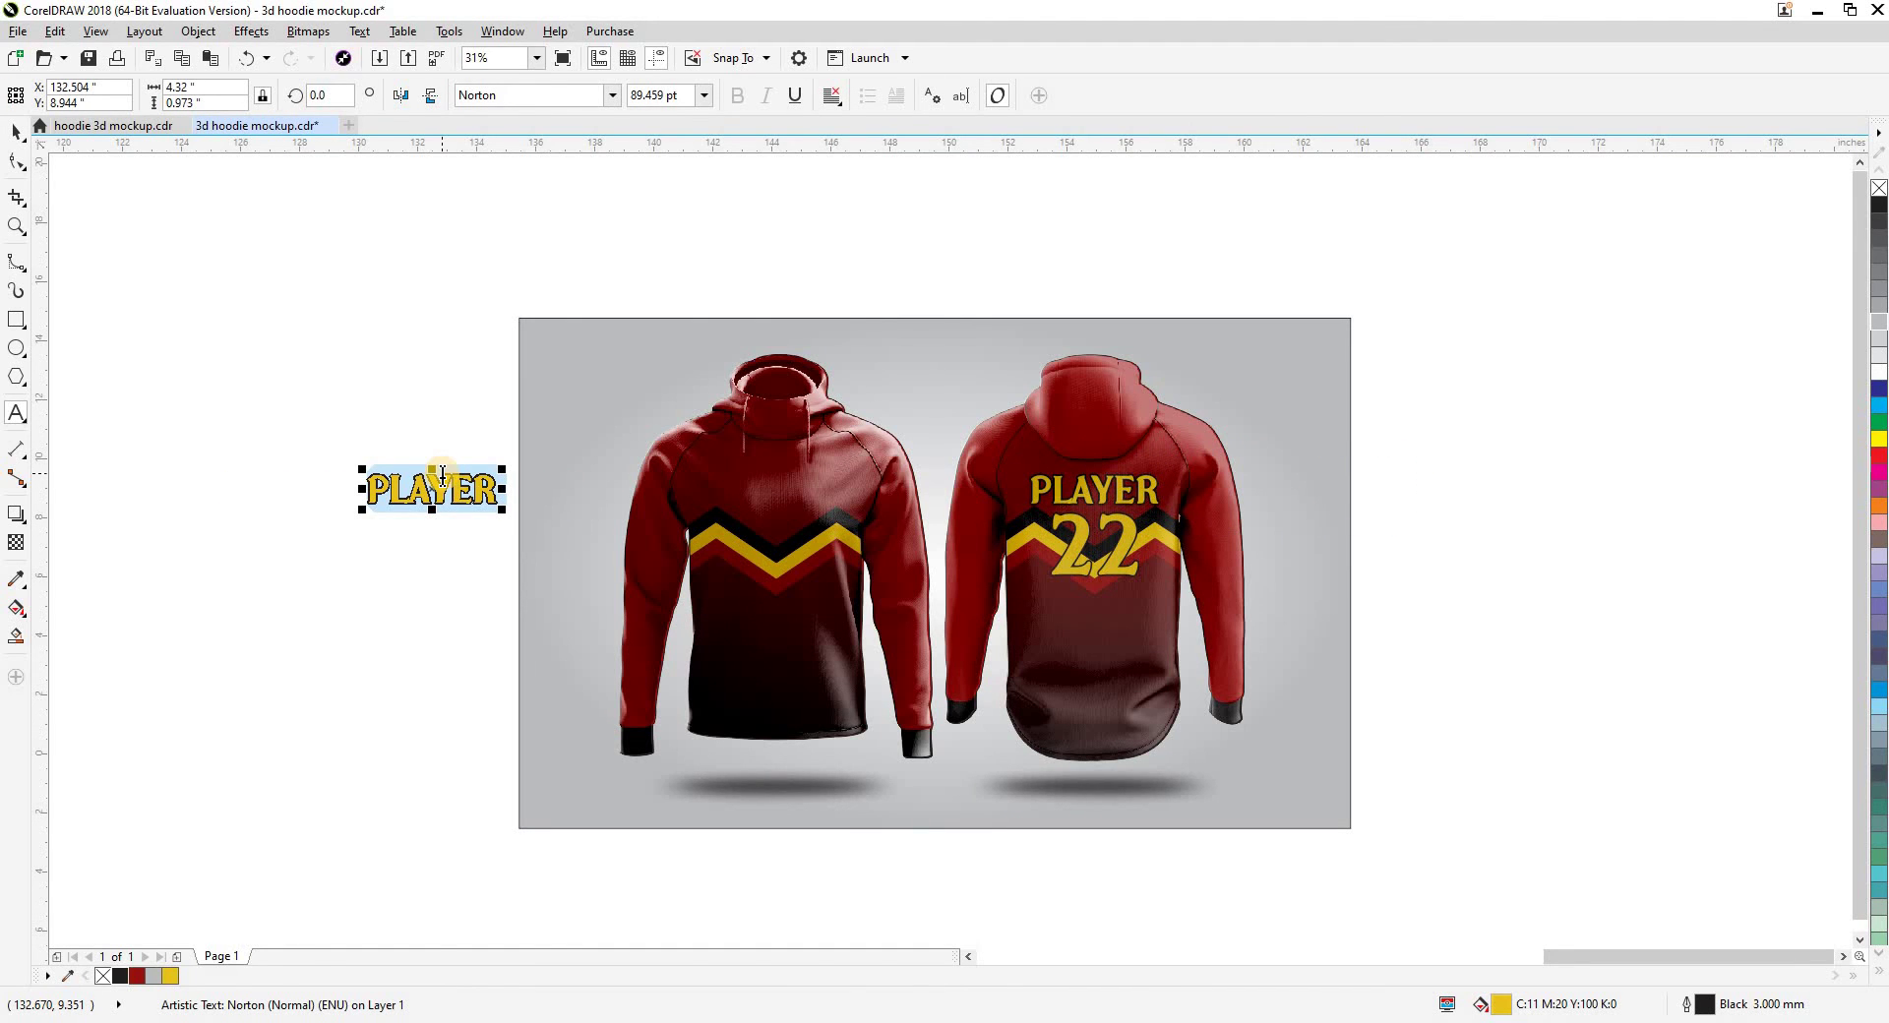
pyautogui.write('LOGO')
pyautogui.press('Escape')
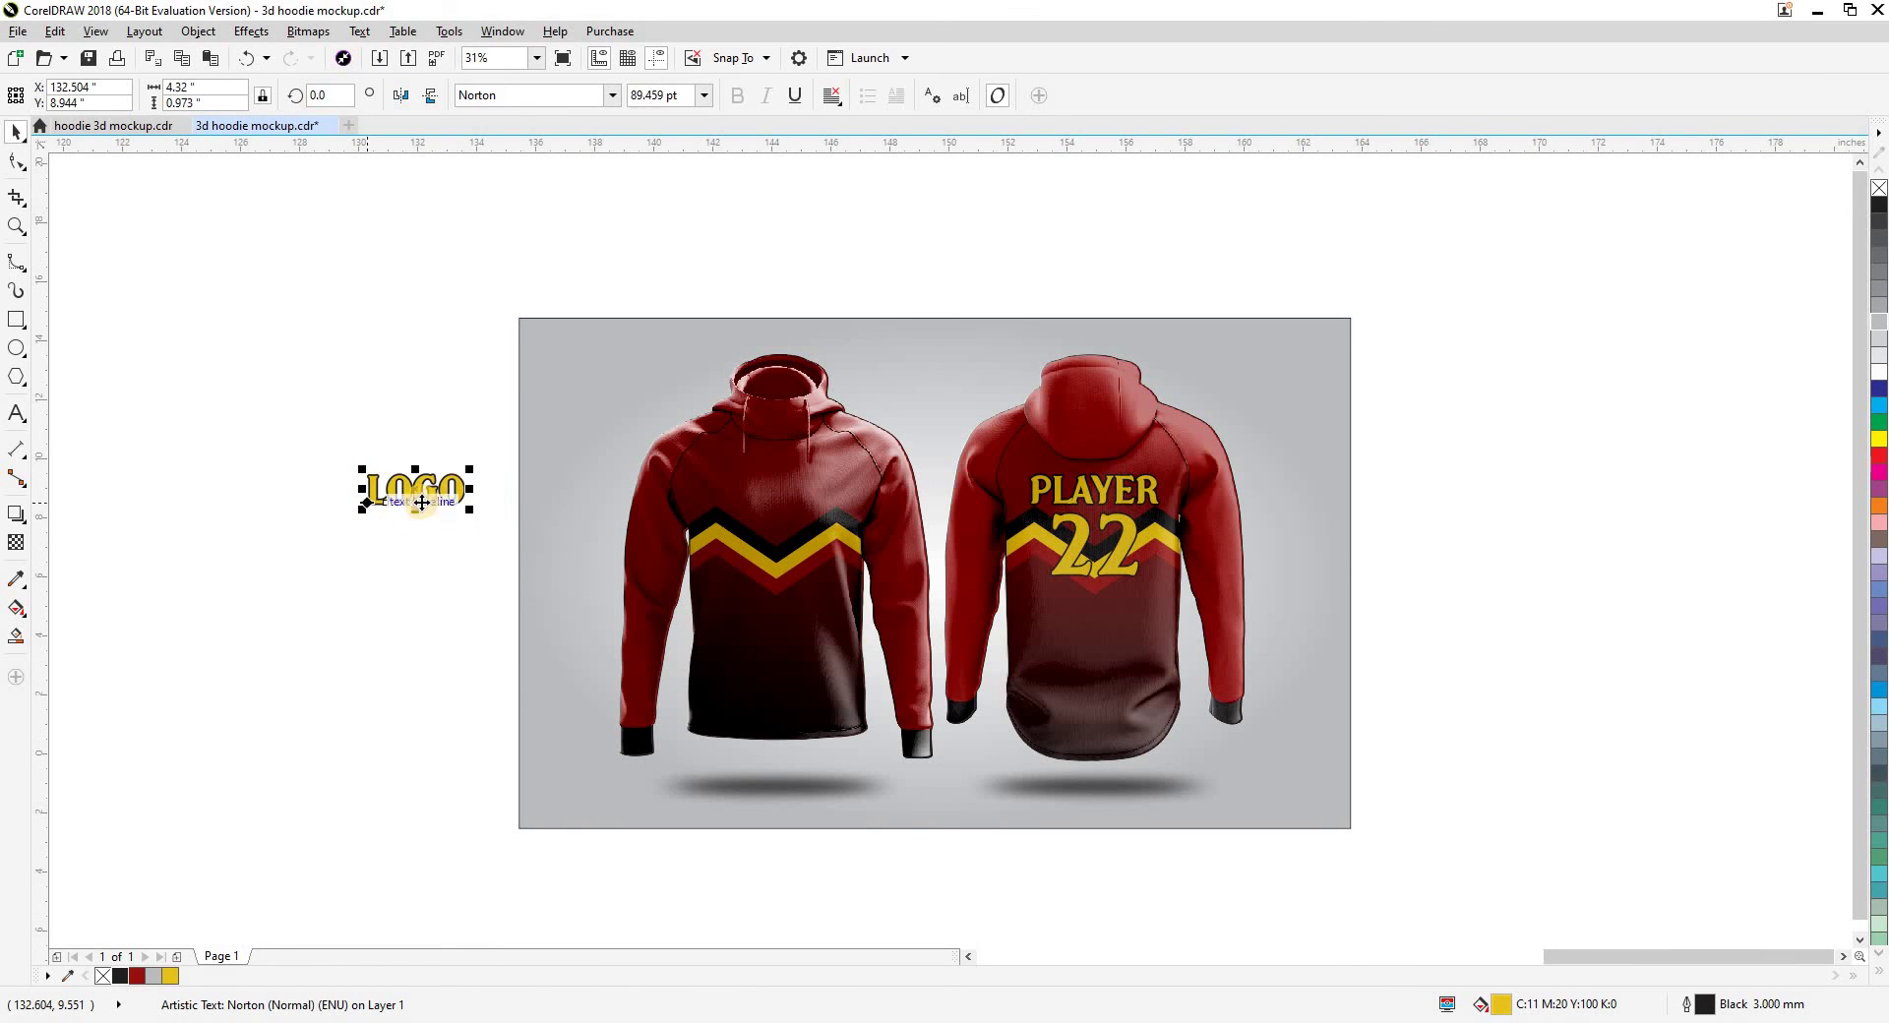
# Place the LOGO text on the front hoodie's chest above the chevrons and center it horizontally on the torso
pyautogui.moveTo(416, 489); pyautogui.dragTo(779, 487)
pyautogui.keyDown('shift'); pyautogui.click(791, 609); pyautogui.keyUp('shift')
pyautogui.press('c')
pyautogui.click(316, 547)
# Enlarge the LOGO text about its center to about 105% so it is roughly 3.4 inches wide
pyautogui.scroll(2, 787, 497)
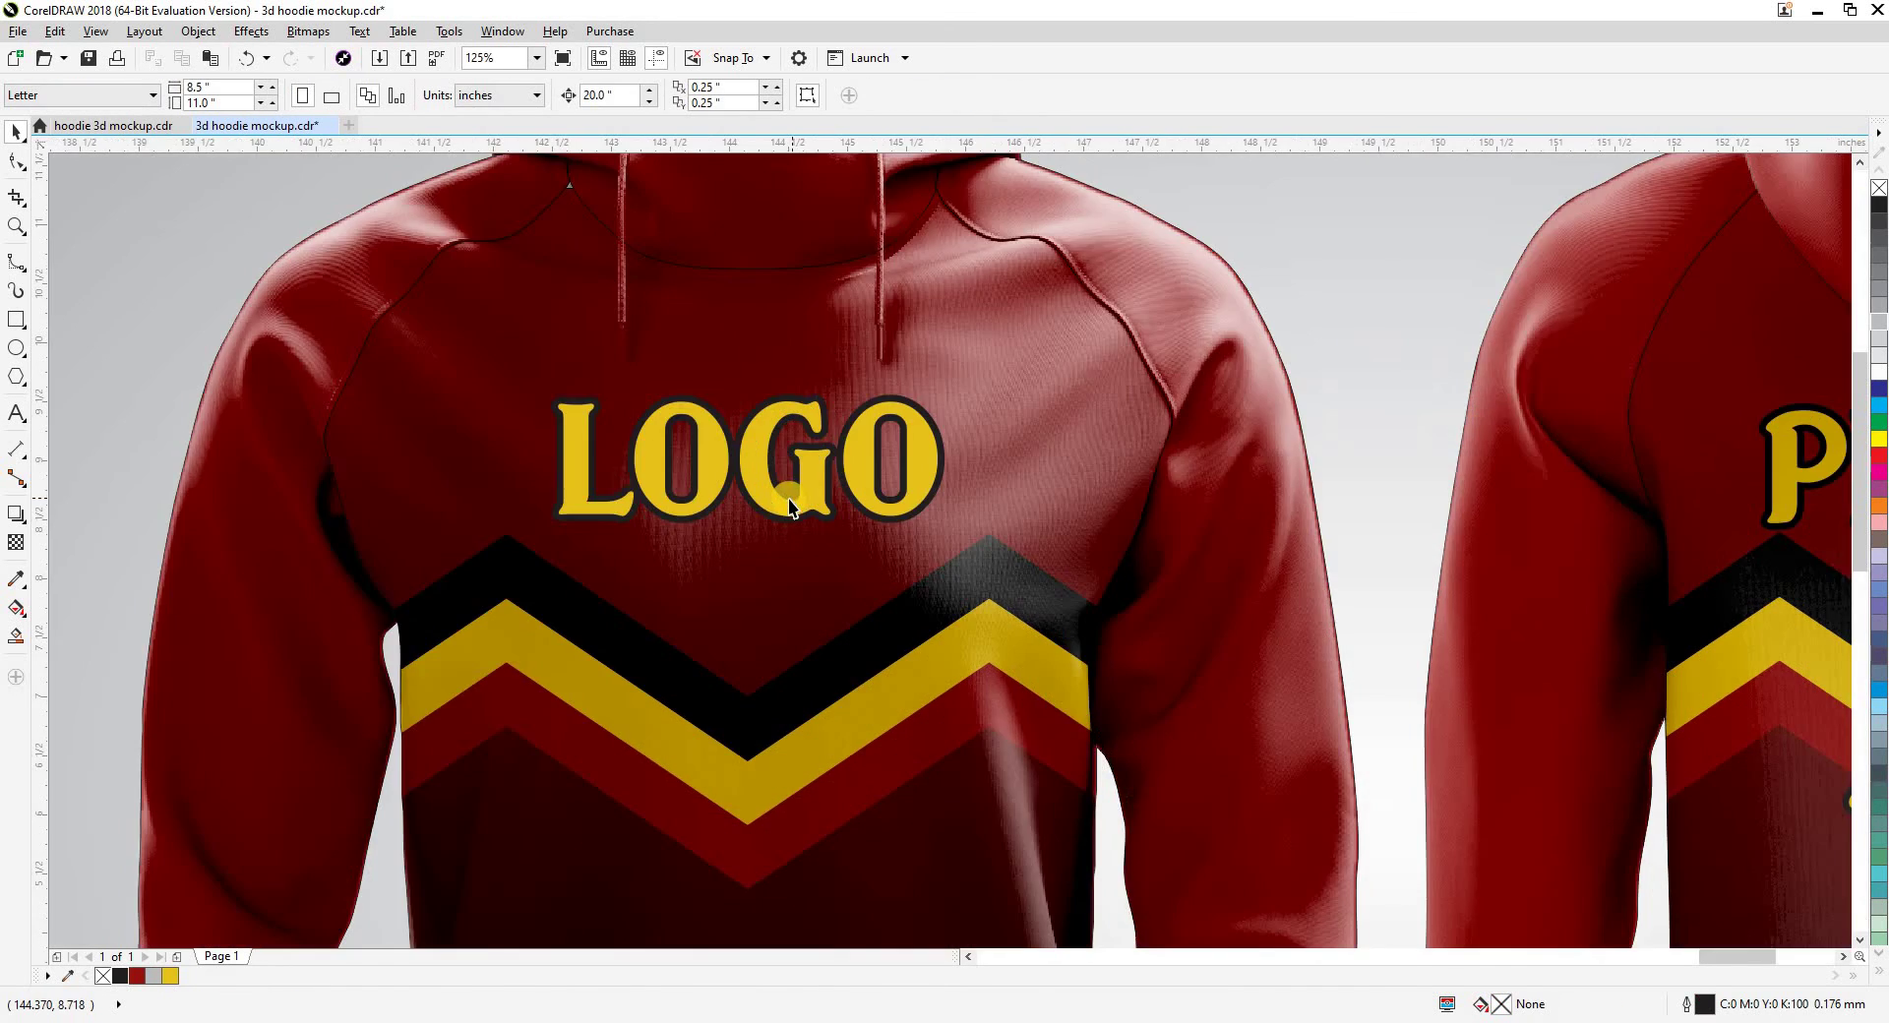
pyautogui.click(824, 507)
pyautogui.moveTo(939, 520); pyautogui.dragTo(953, 527)
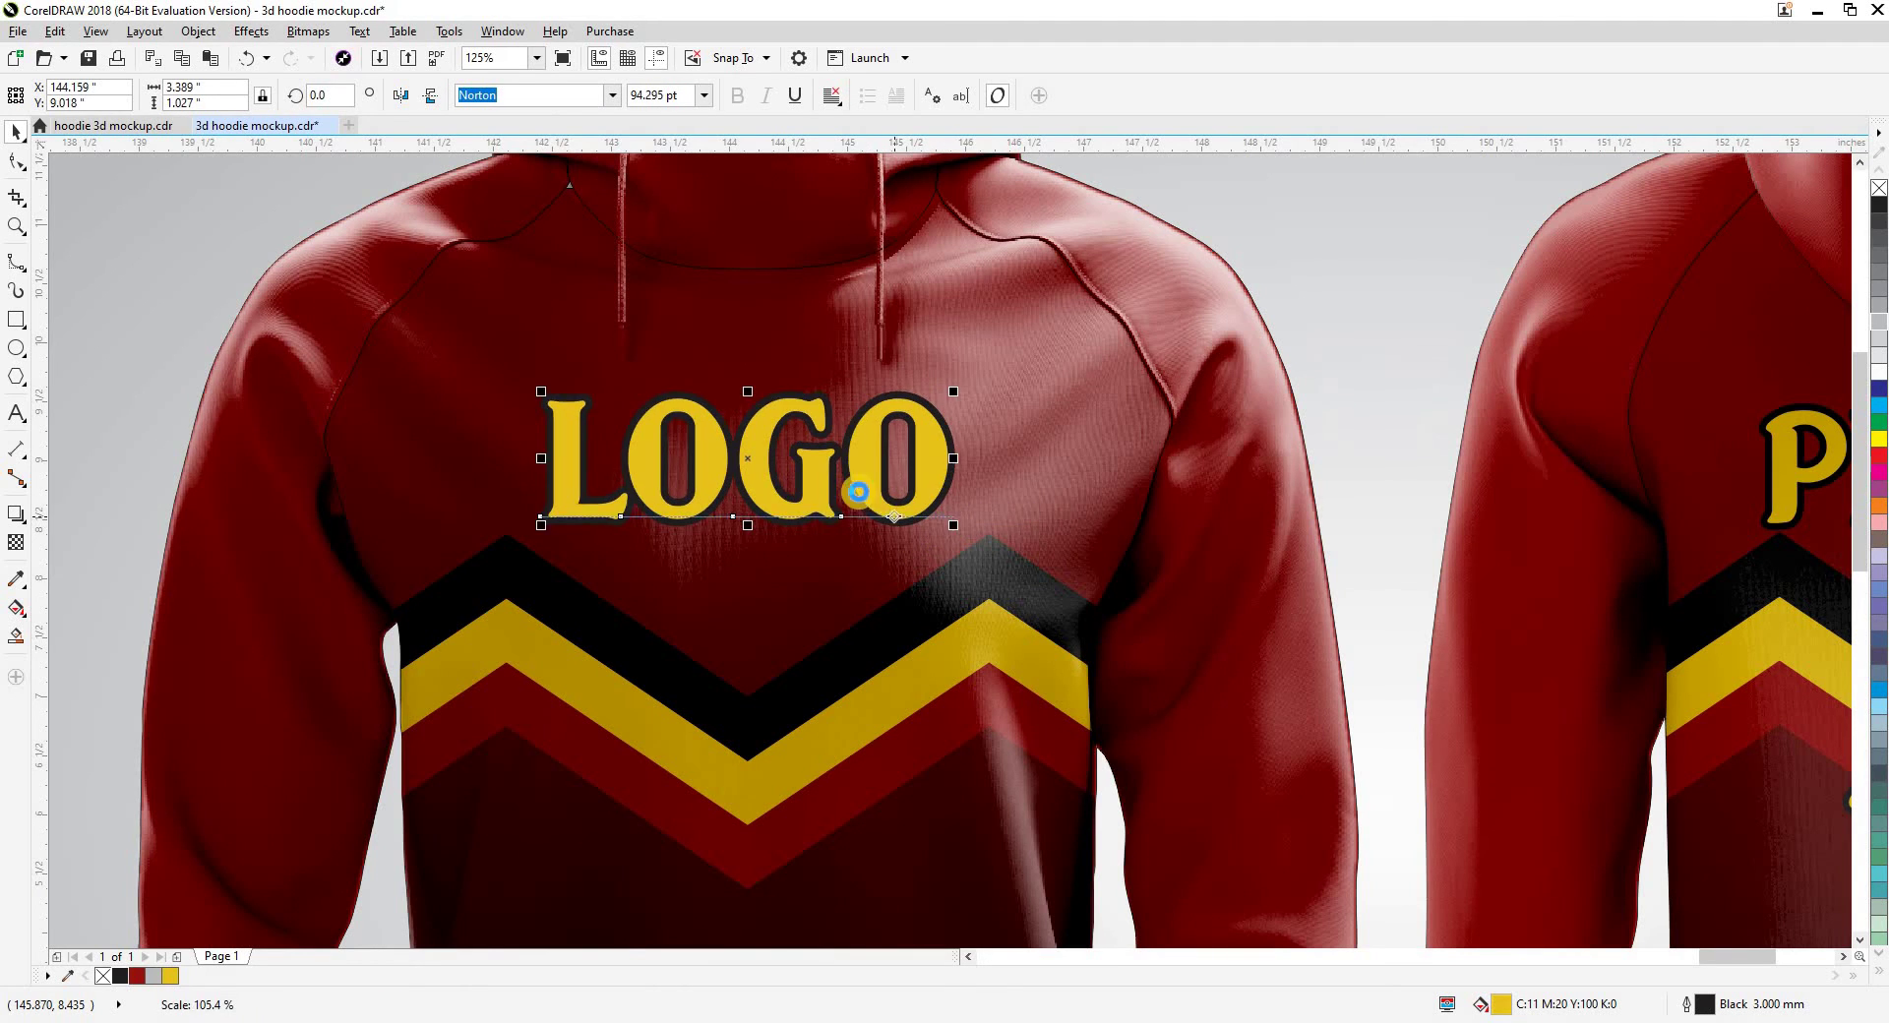
pyautogui.scroll(-1, 858, 491)
pyautogui.click(213, 557)
# Examine the complete mockup with both shaded hoodies framed on the gradient background
pyautogui.scroll(-4, 846, 452)
pyautogui.click(871, 591)
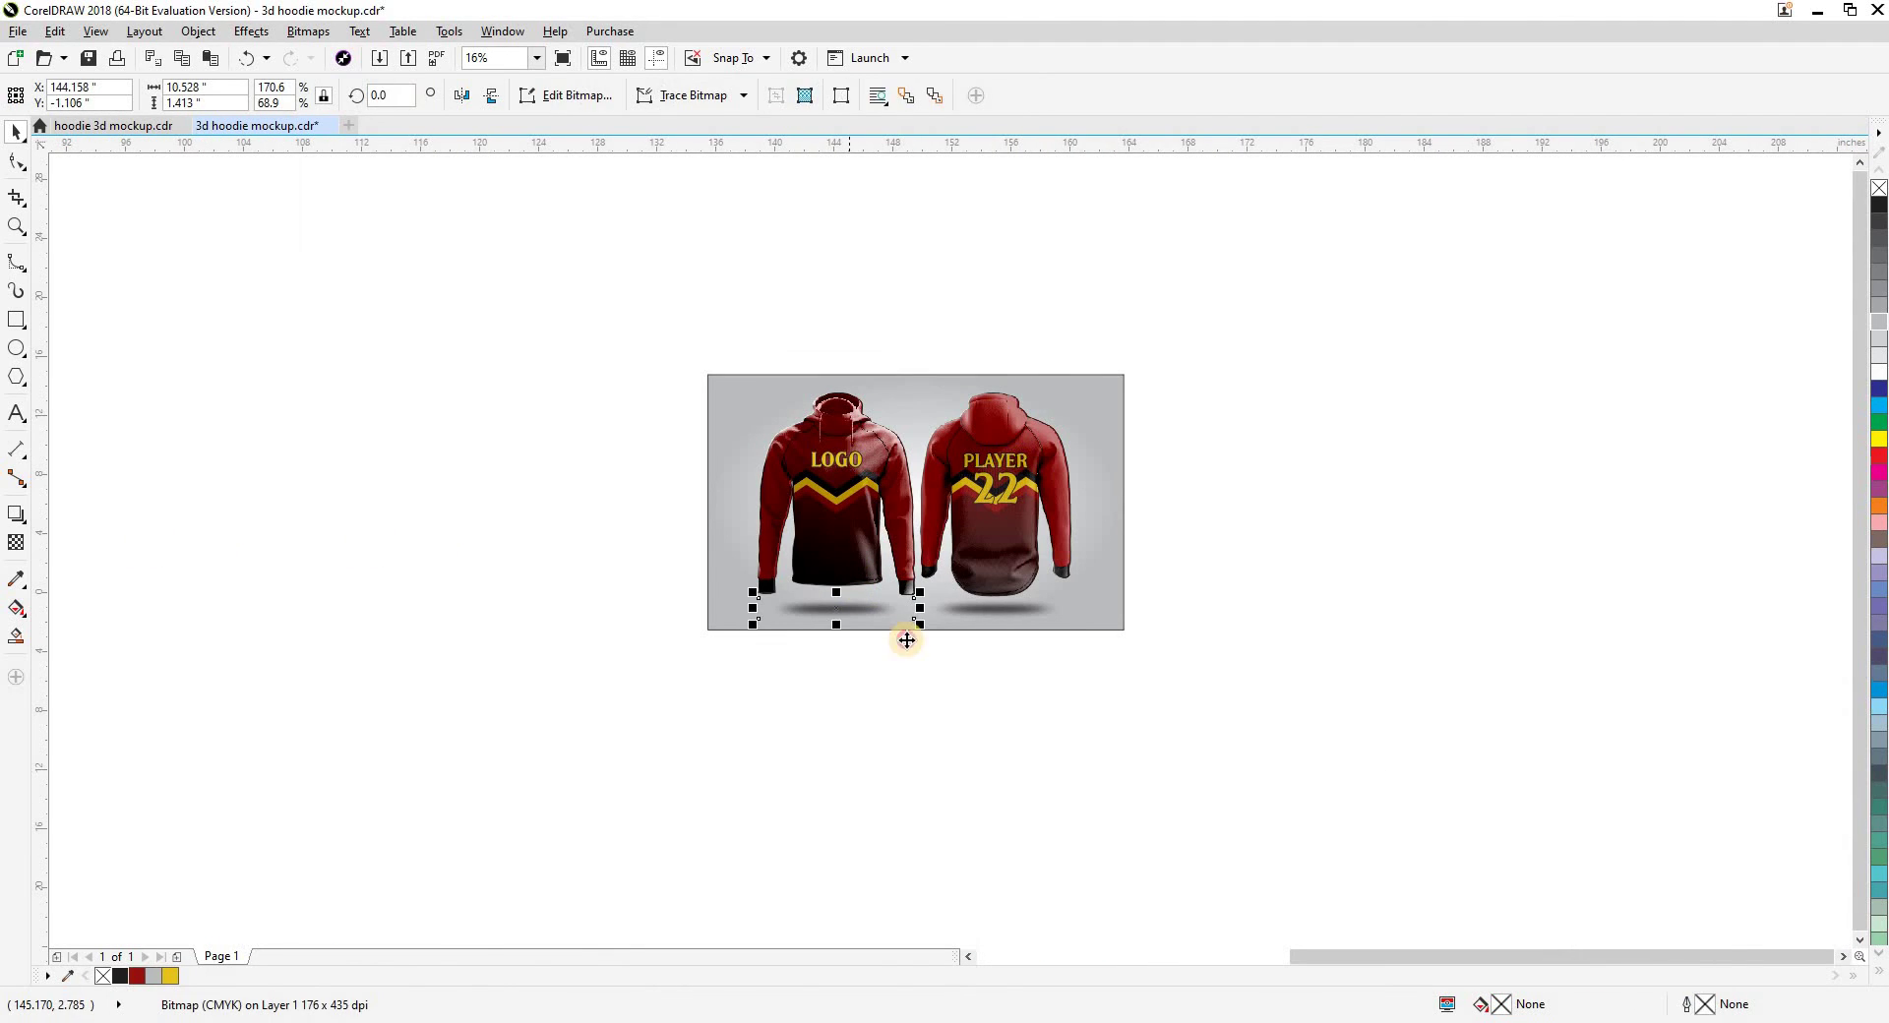
pyautogui.press('z')
pyautogui.moveTo(722, 371); pyautogui.dragTo(1107, 655)
pyautogui.press('space')
pyautogui.click(199, 632)
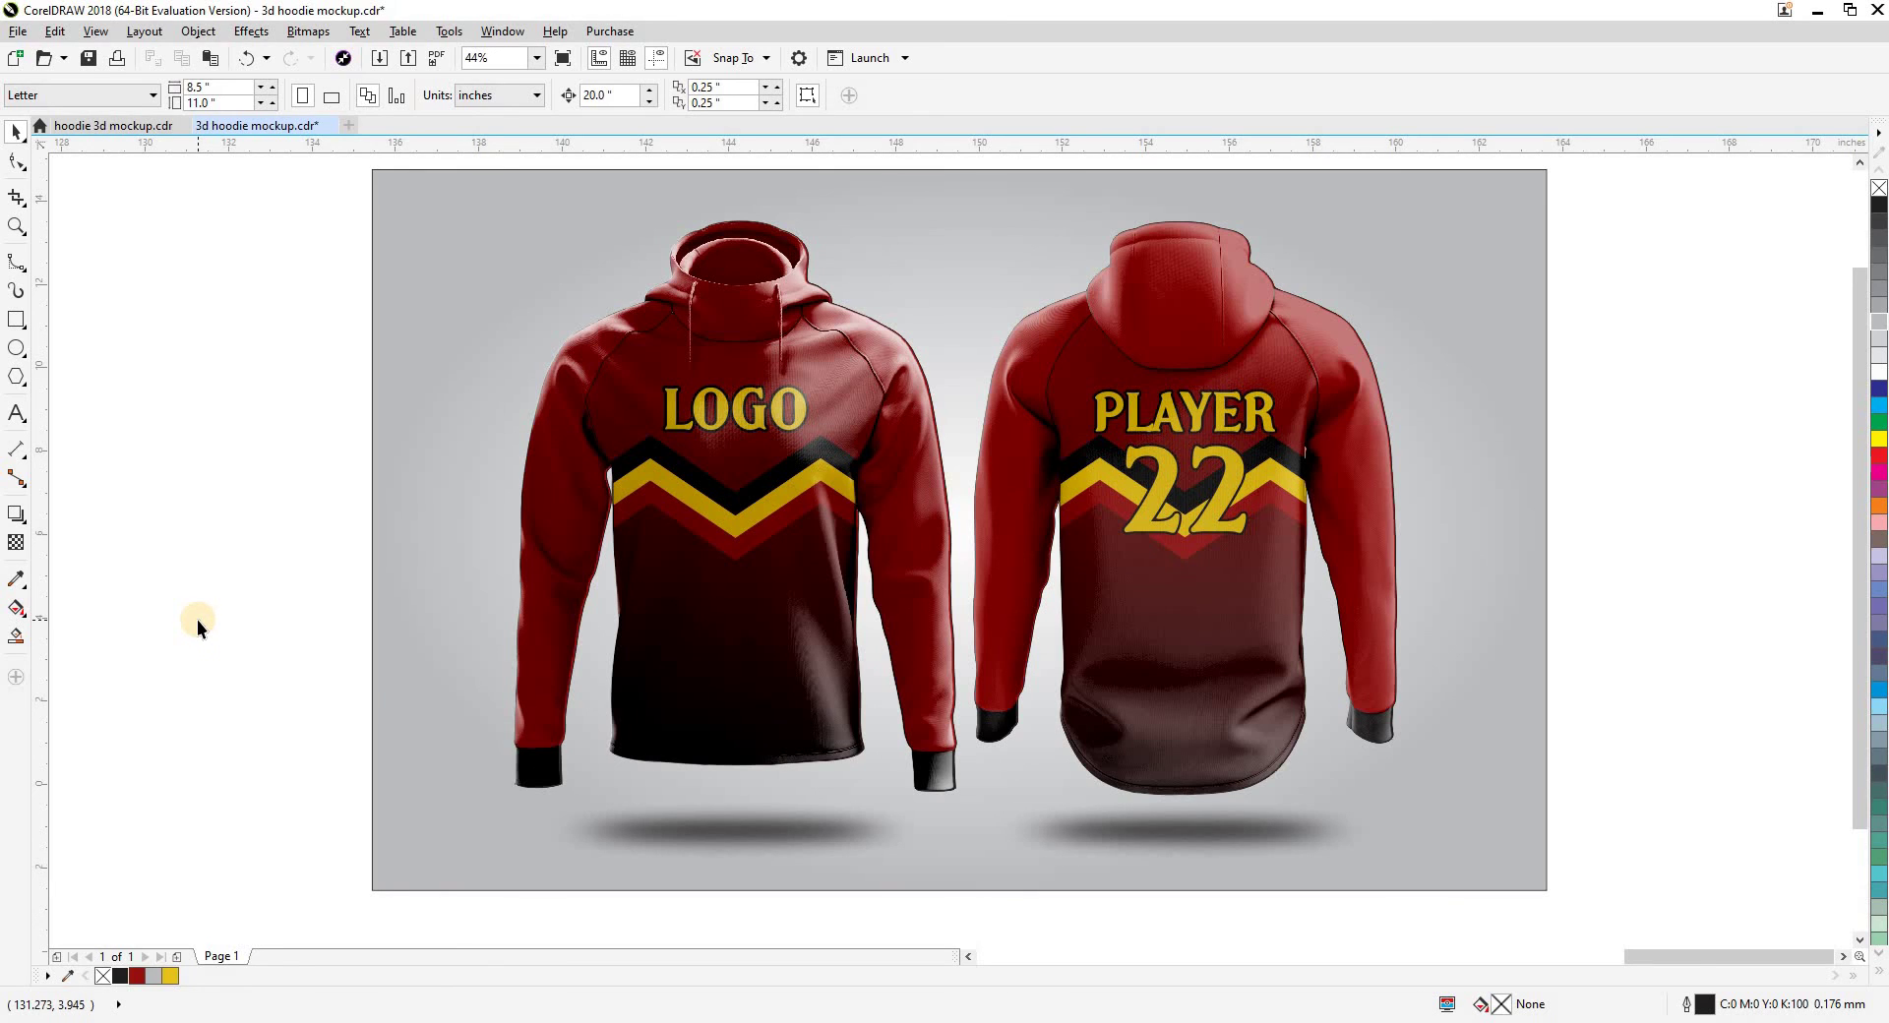
# Add the artistic text dgraphic in Arial on the empty area beside the mockup and enlarge it
pyautogui.click(16, 411)
pyautogui.click(155, 488)
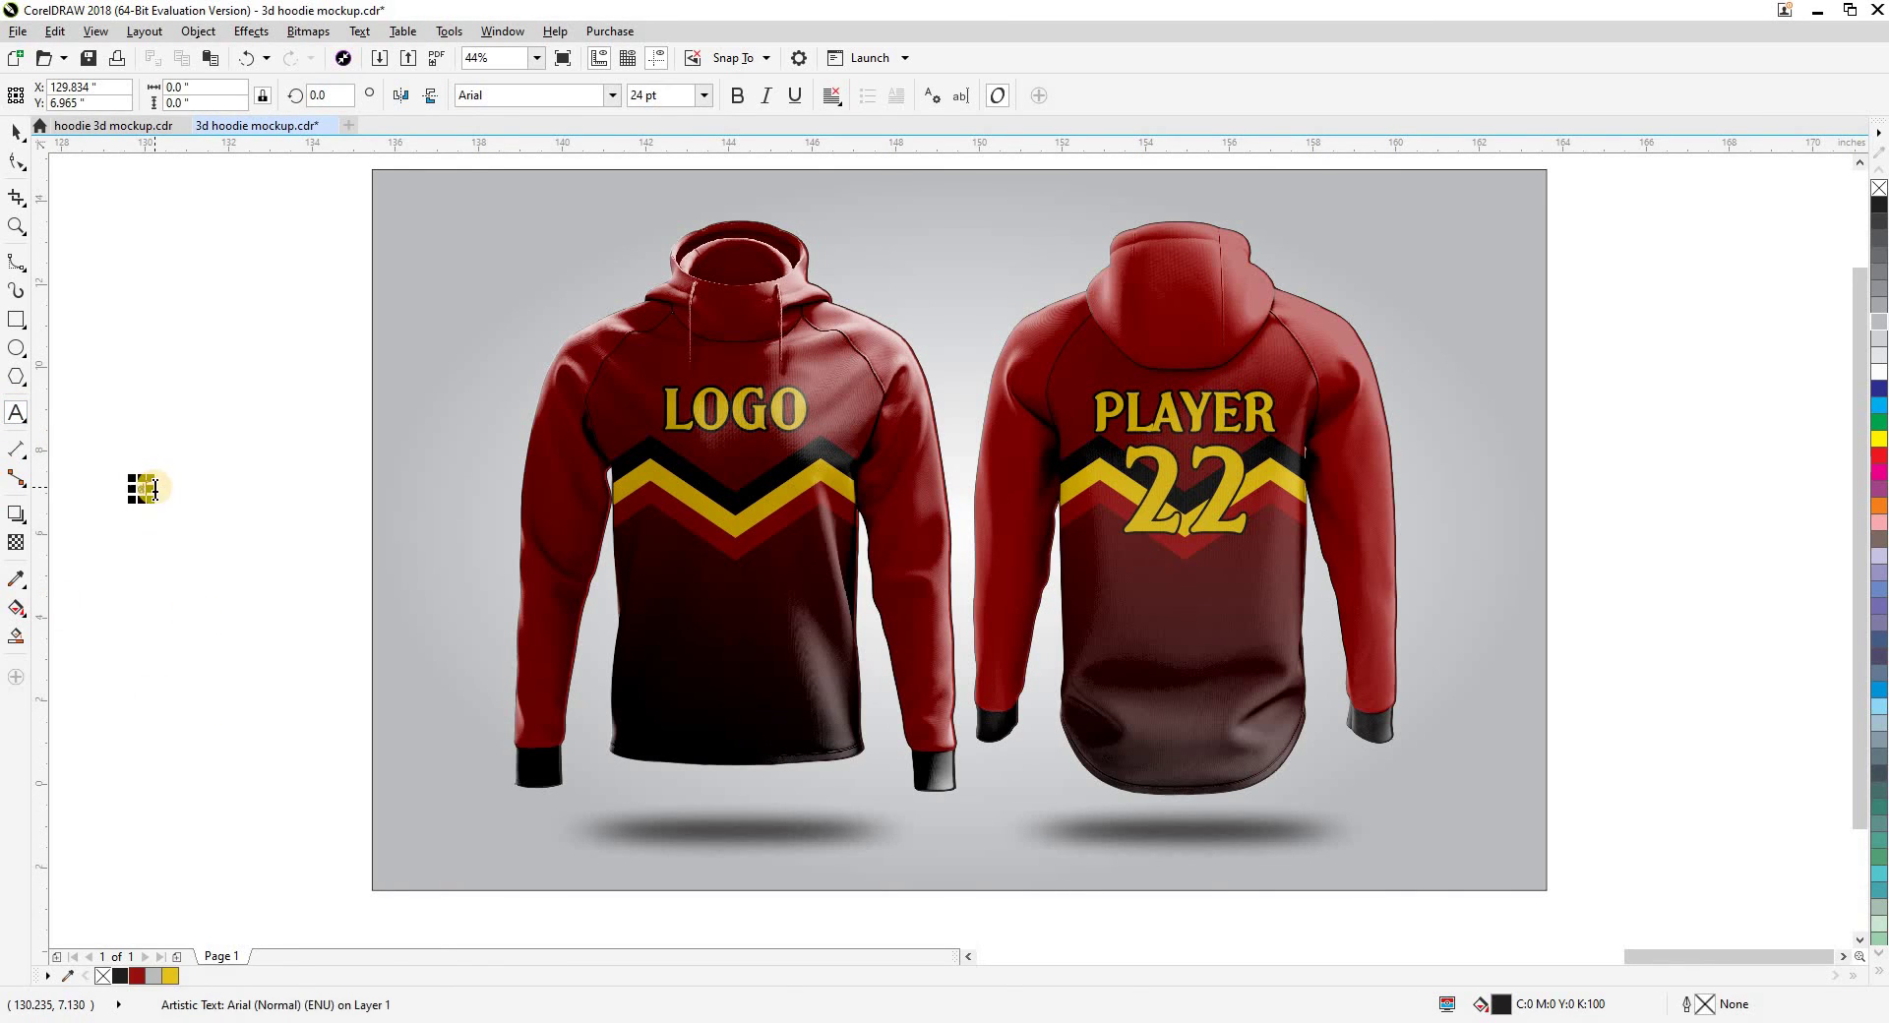
pyautogui.write('dgraphic')
pyautogui.hotkey('ctrl', 'space')
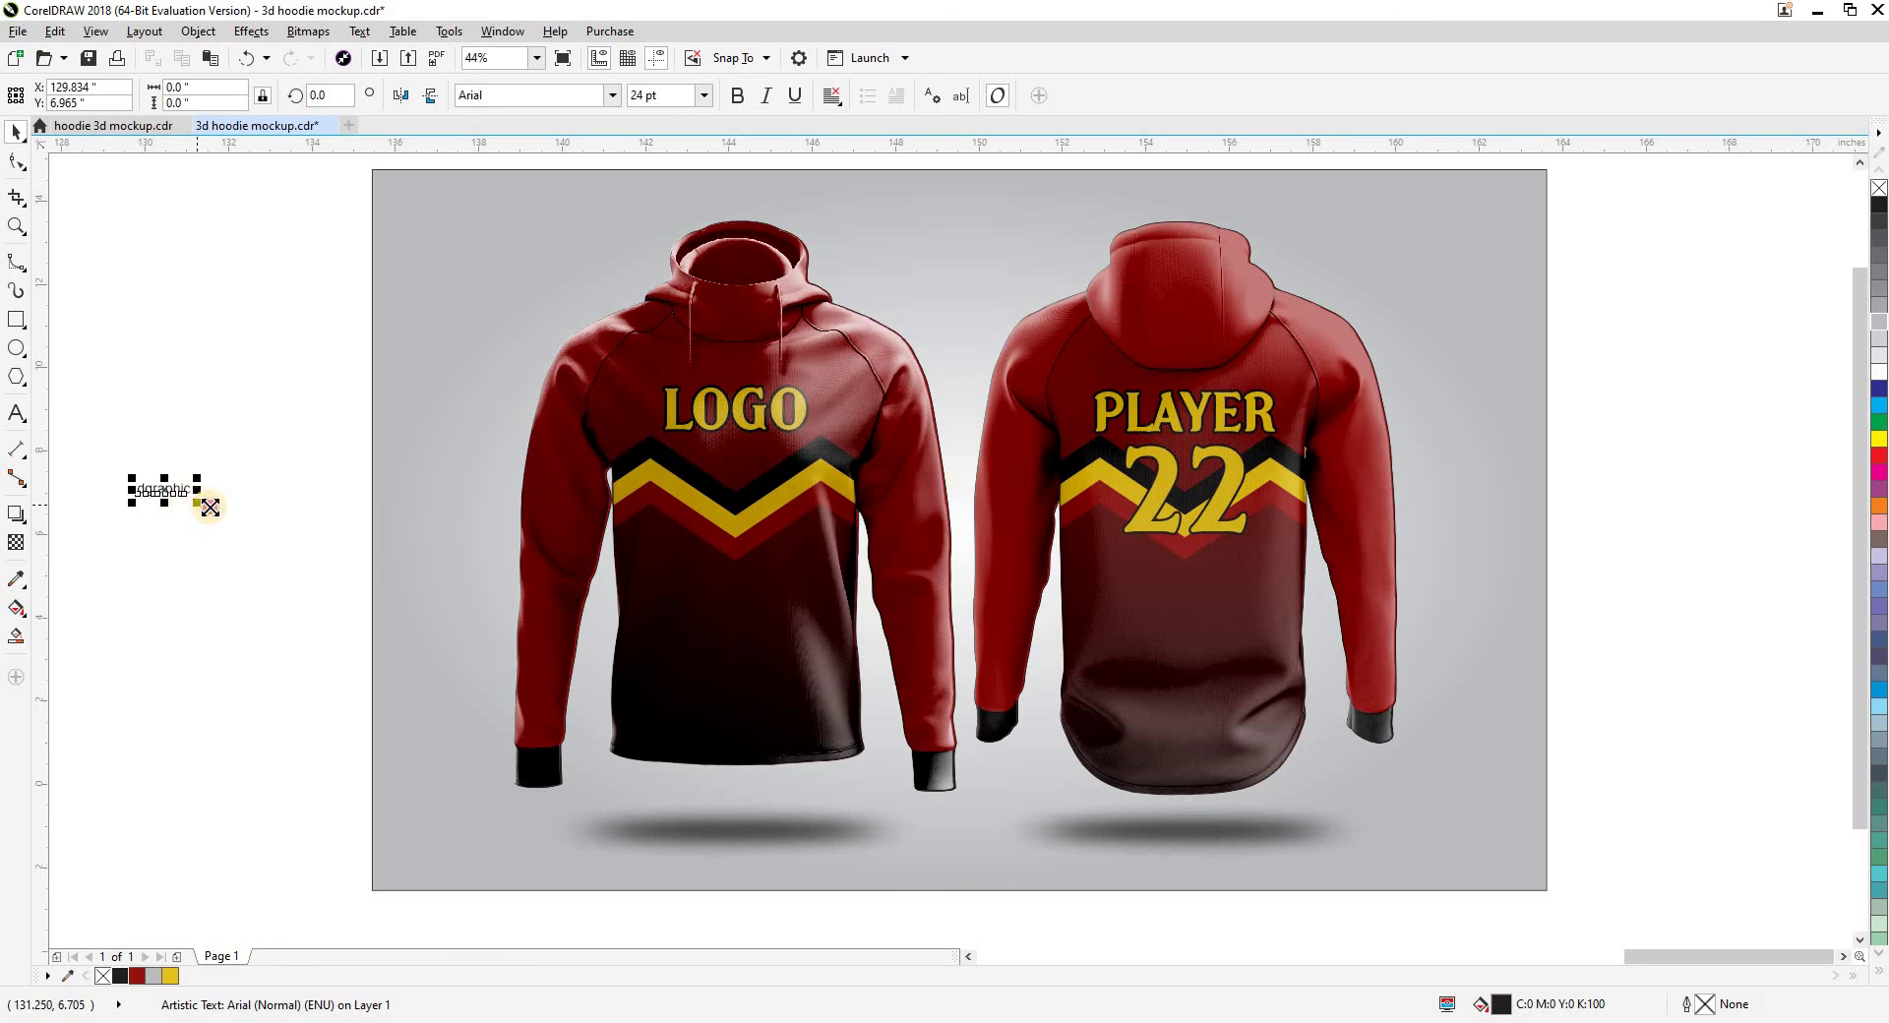
pyautogui.moveTo(199, 502); pyautogui.dragTo(307, 577)
pyautogui.click(189, 635)
pyautogui.hscroll(-3, 380, 620)
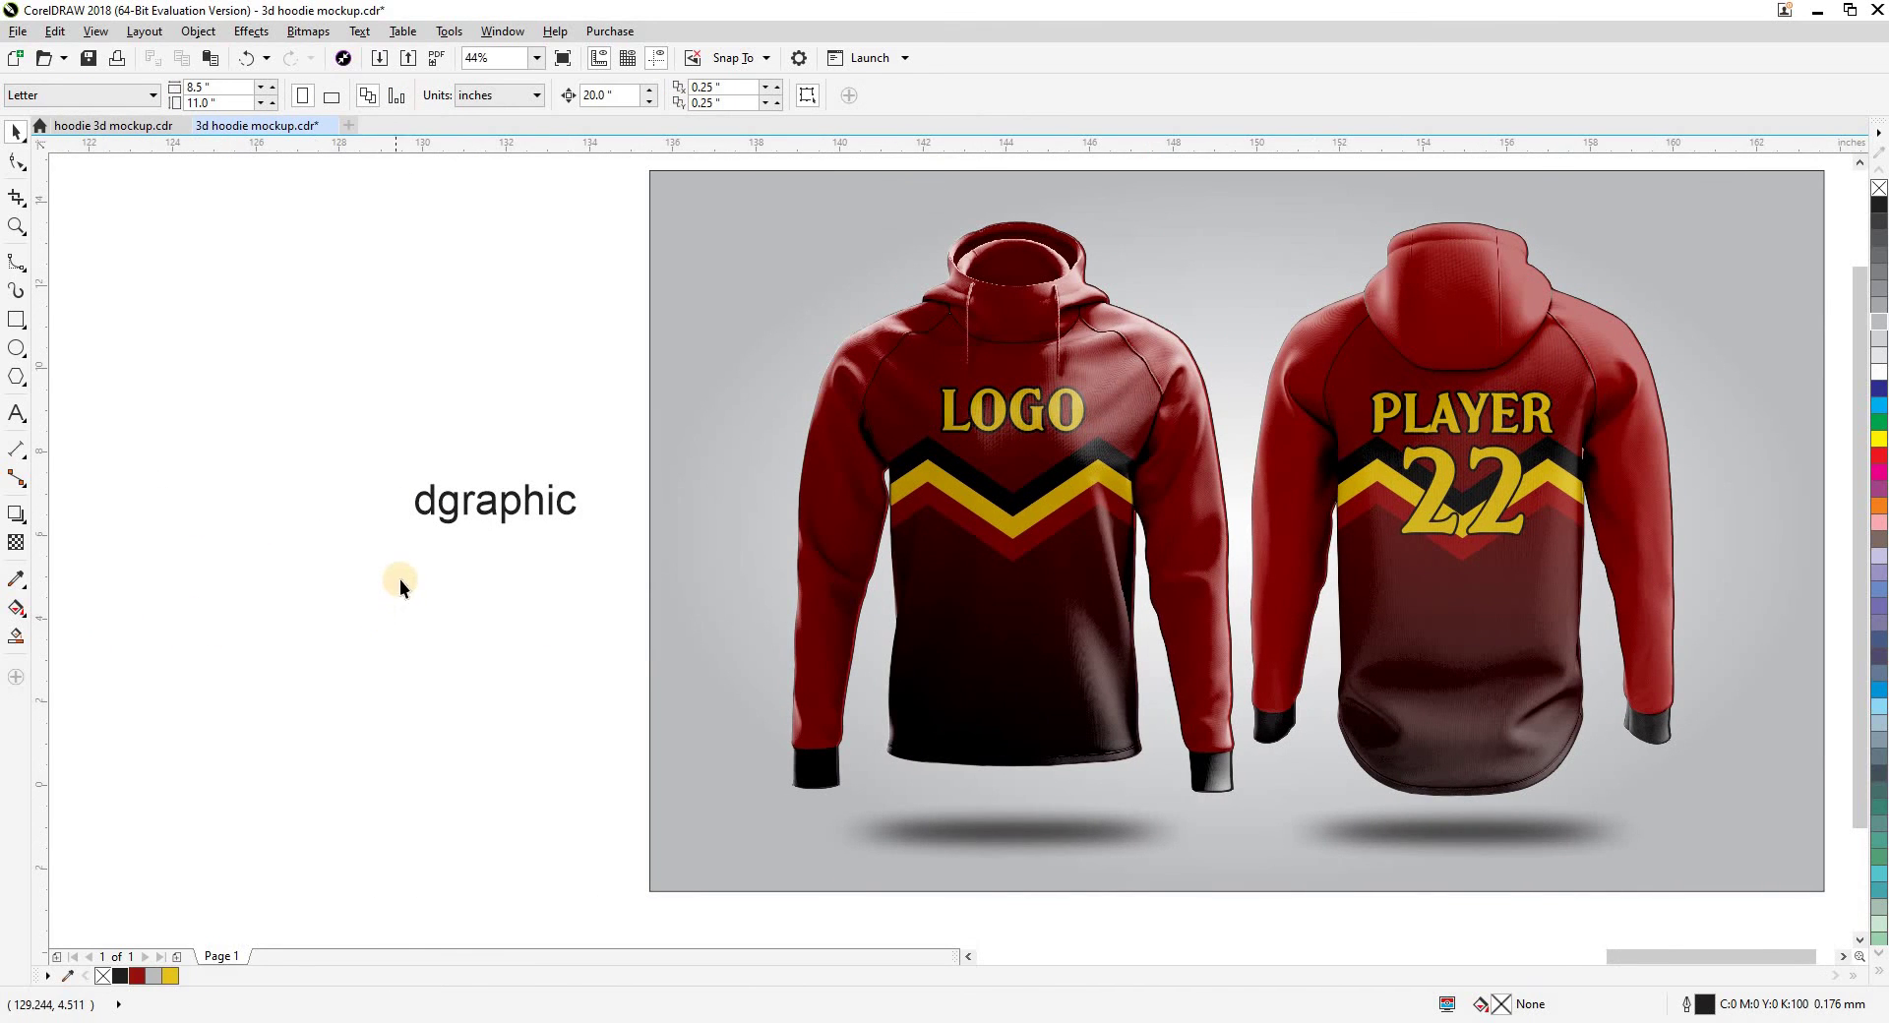